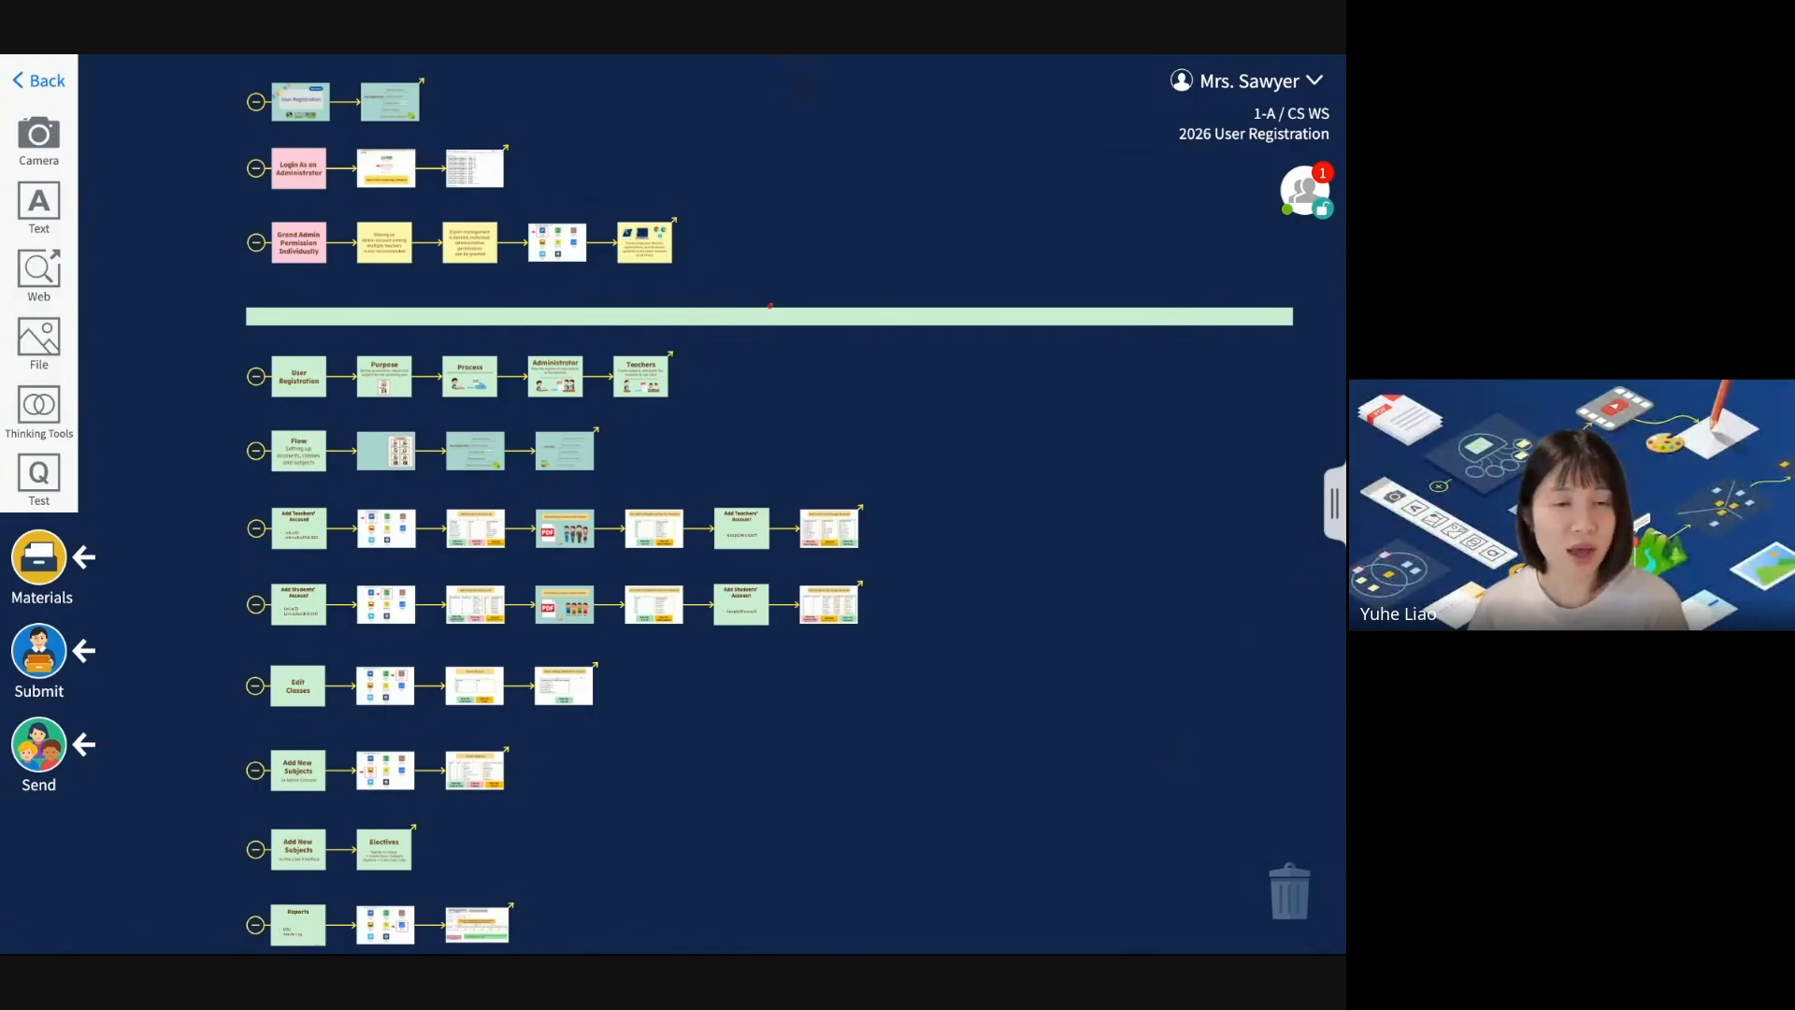
Show the Add Teachers' Account card full-screen with the editing toolbar and filmstrip hidden.
left_click(299, 529)
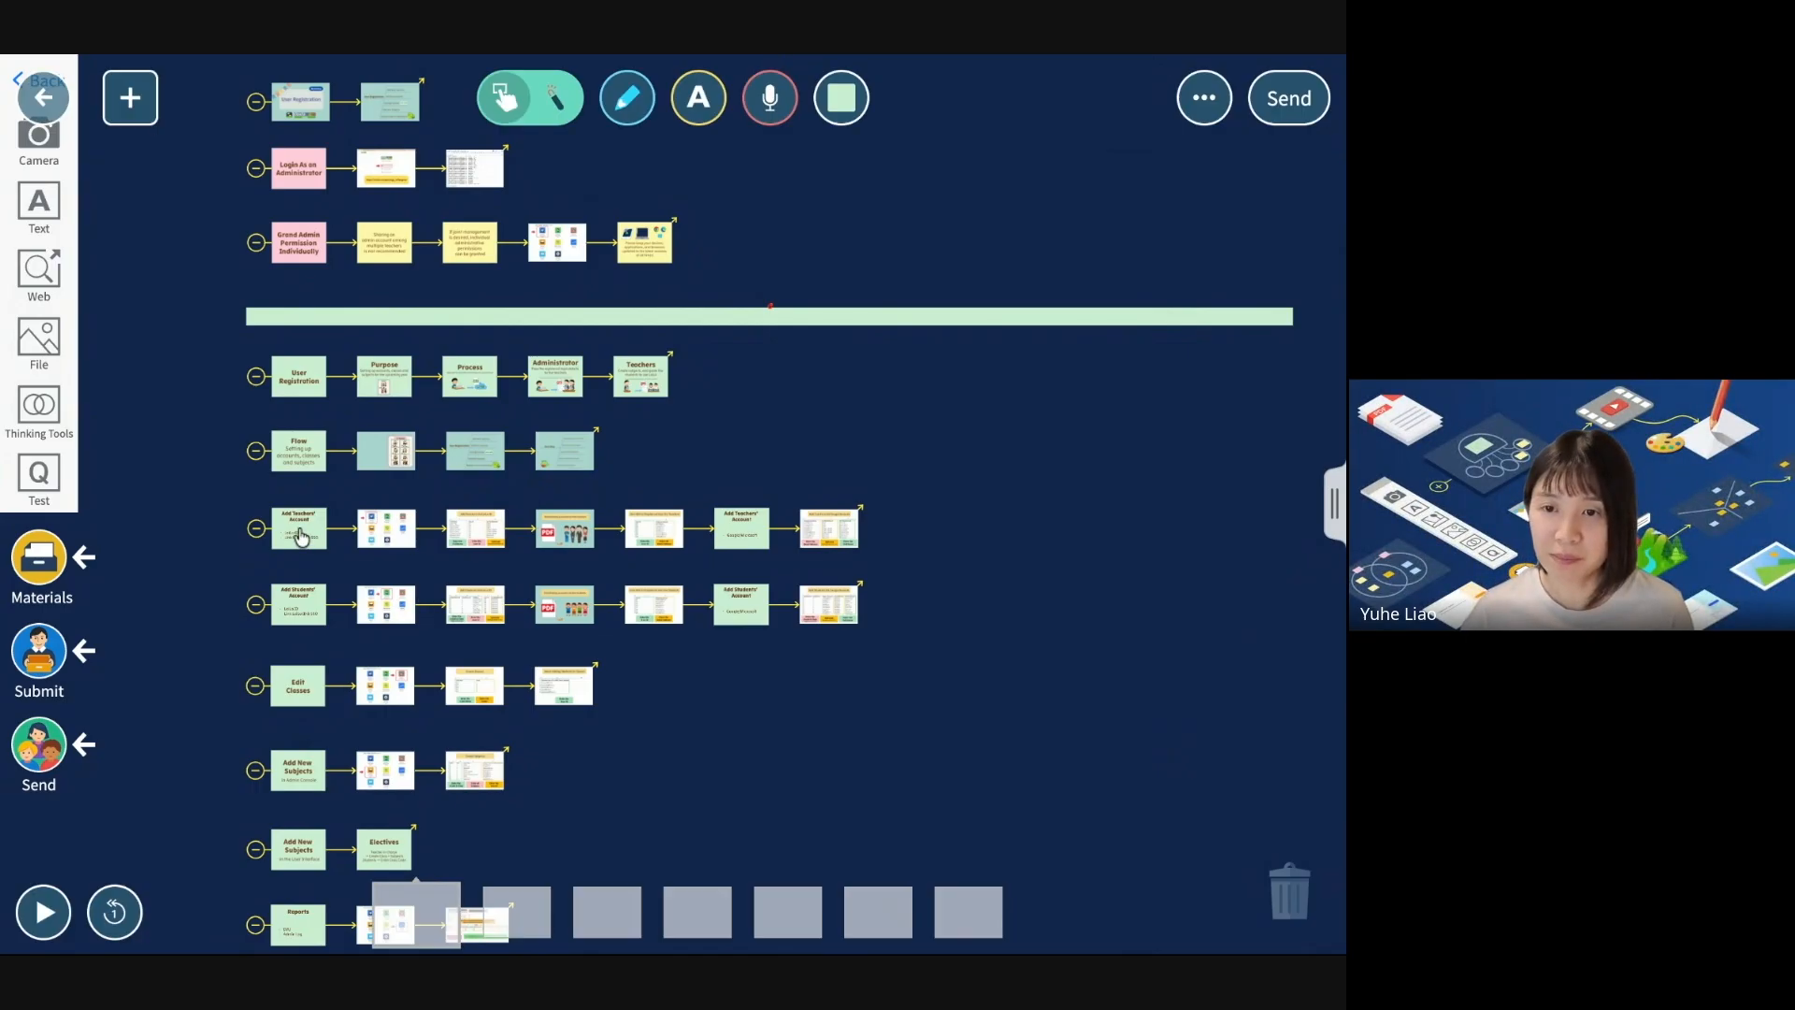
left_click(162, 326)
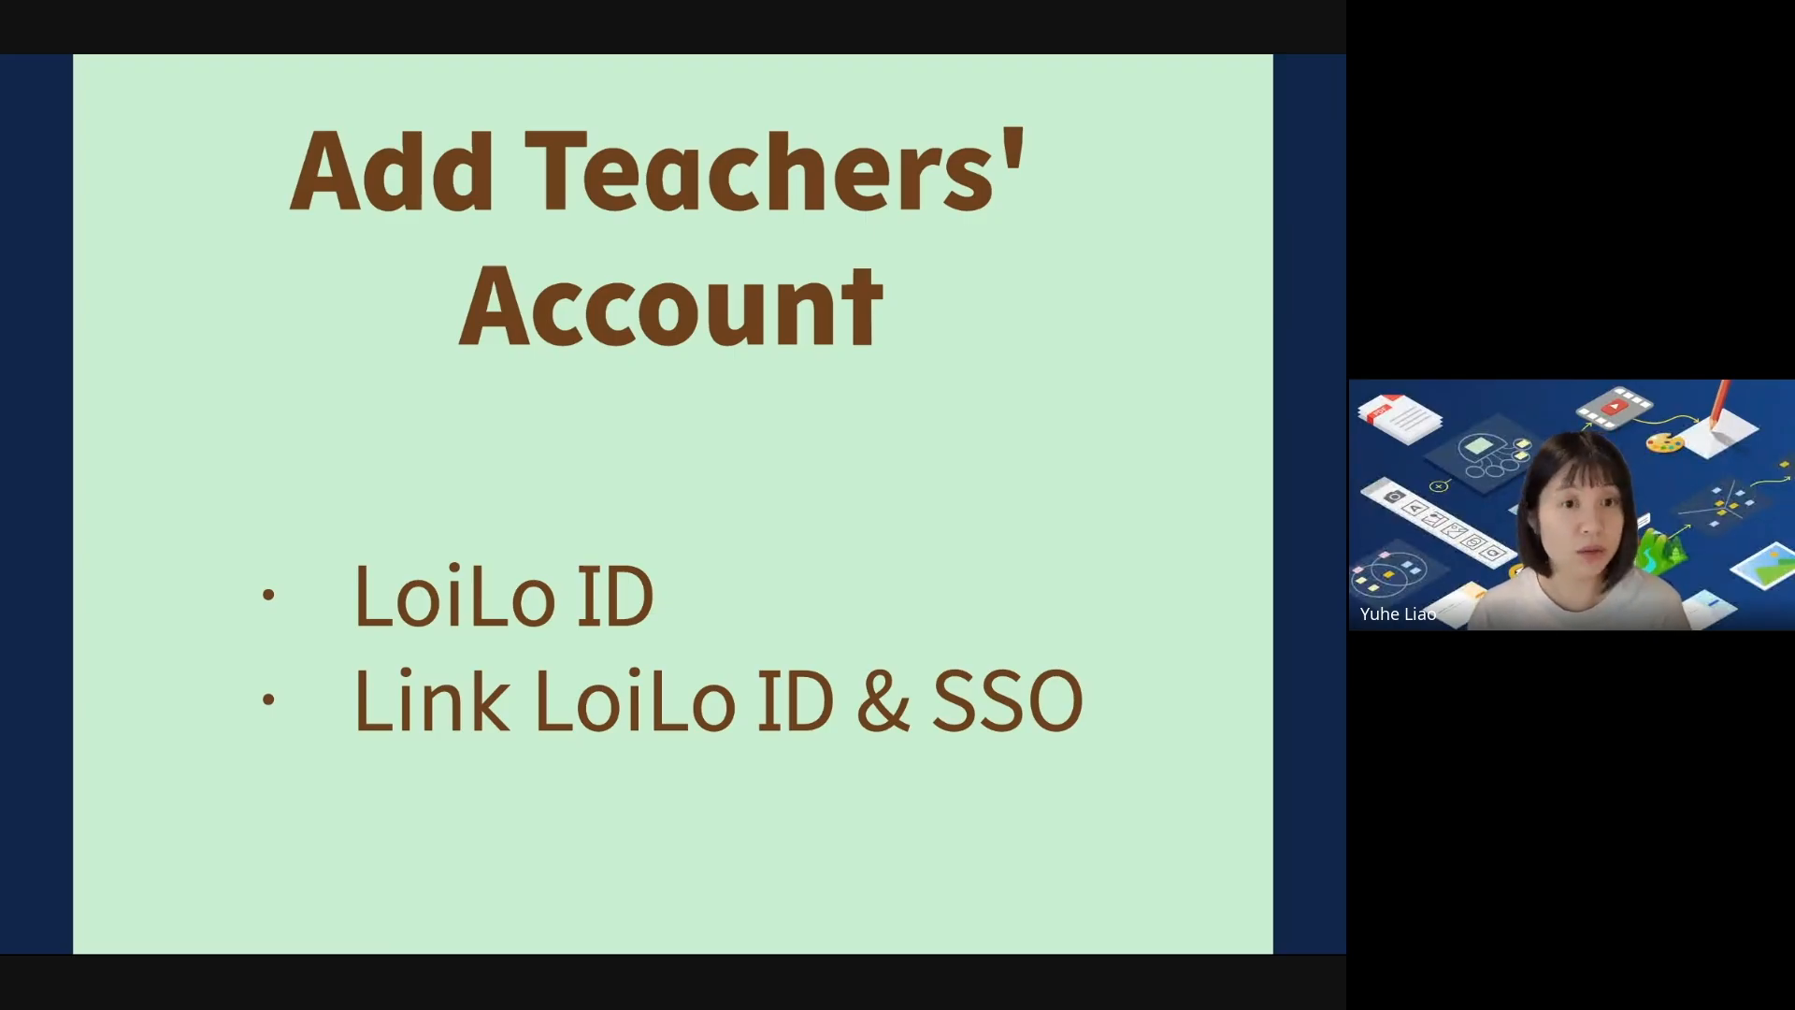
Advance past the Admin Menu slide to the live Teacher List page with six homeroom teachers.
key("Right")
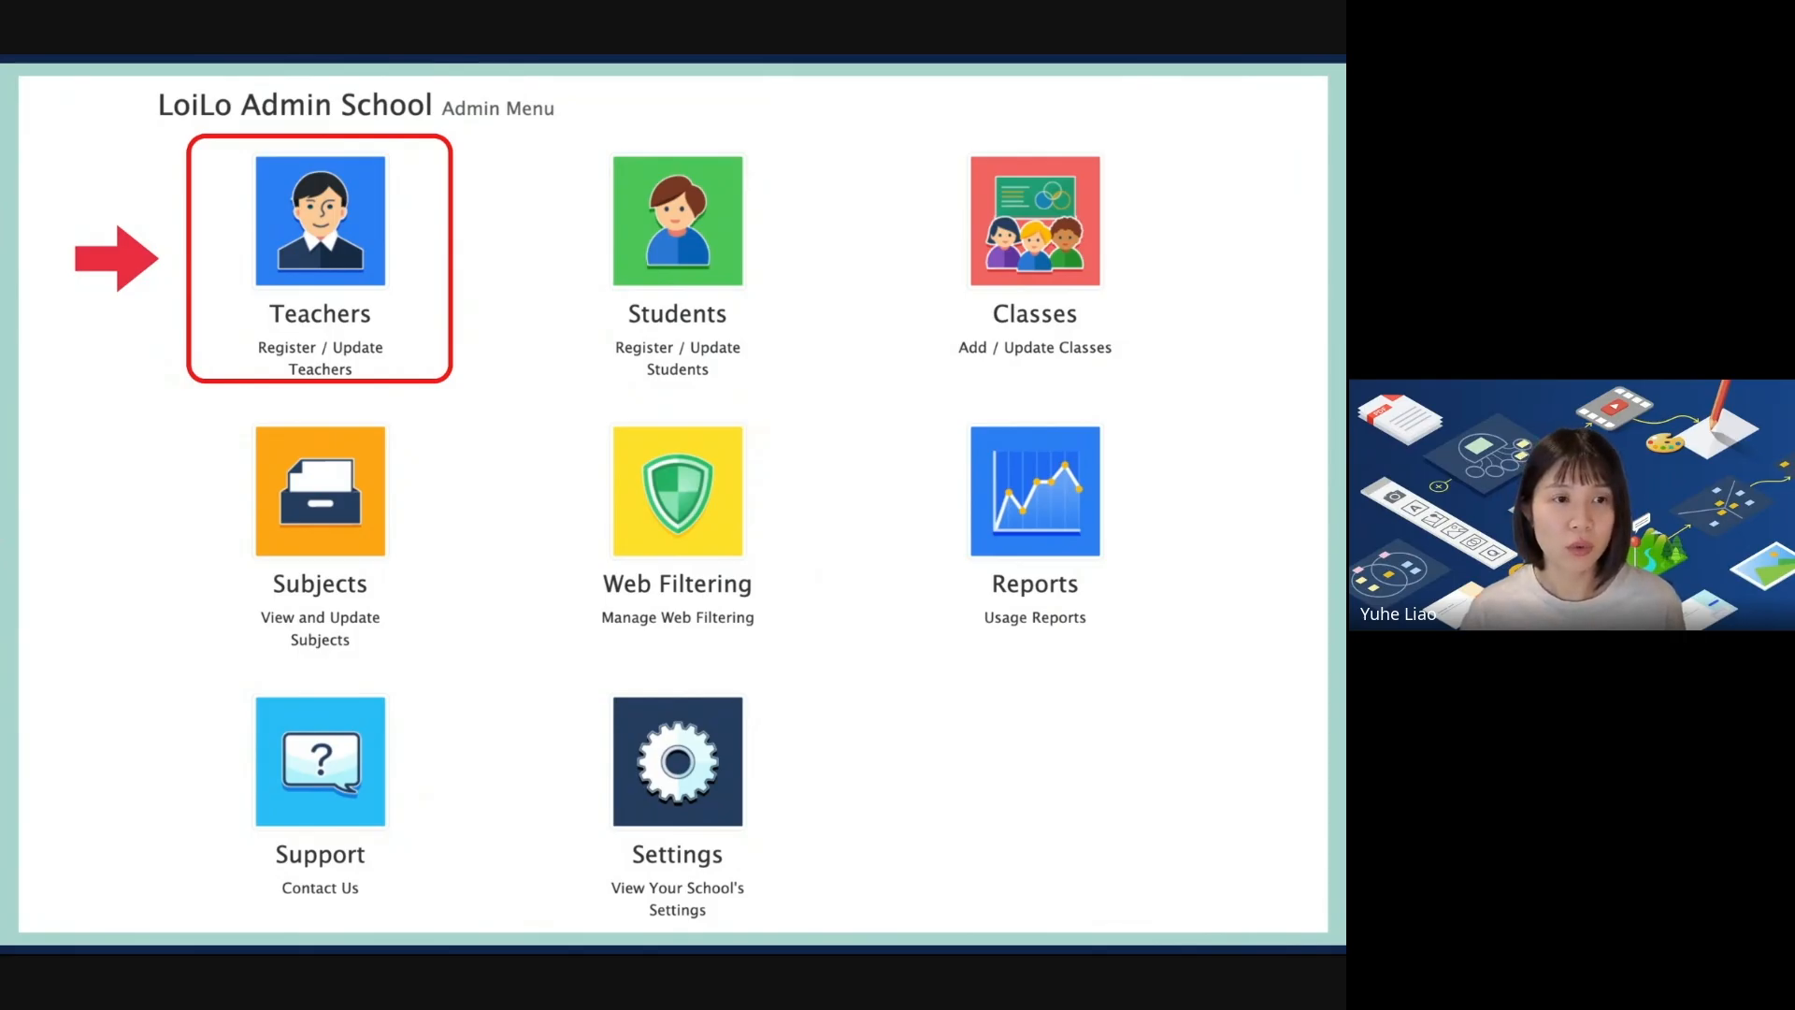
key("alt+Tab")
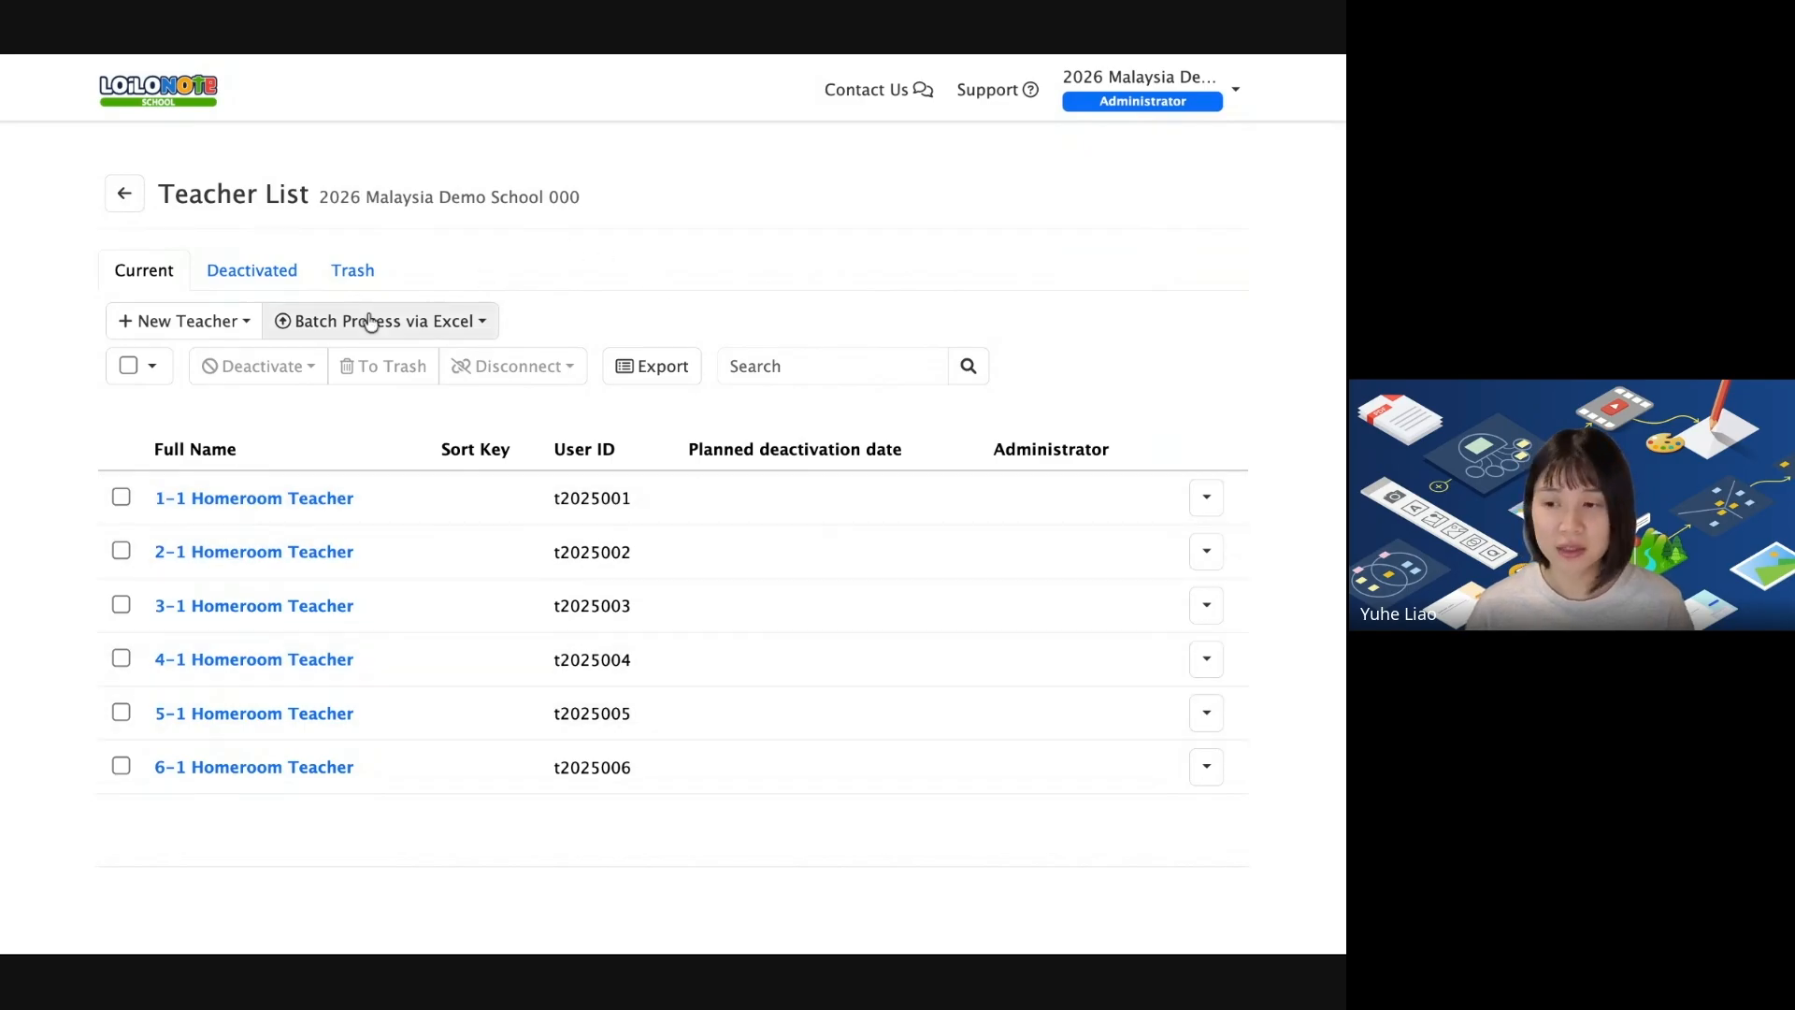
left_click(156, 90)
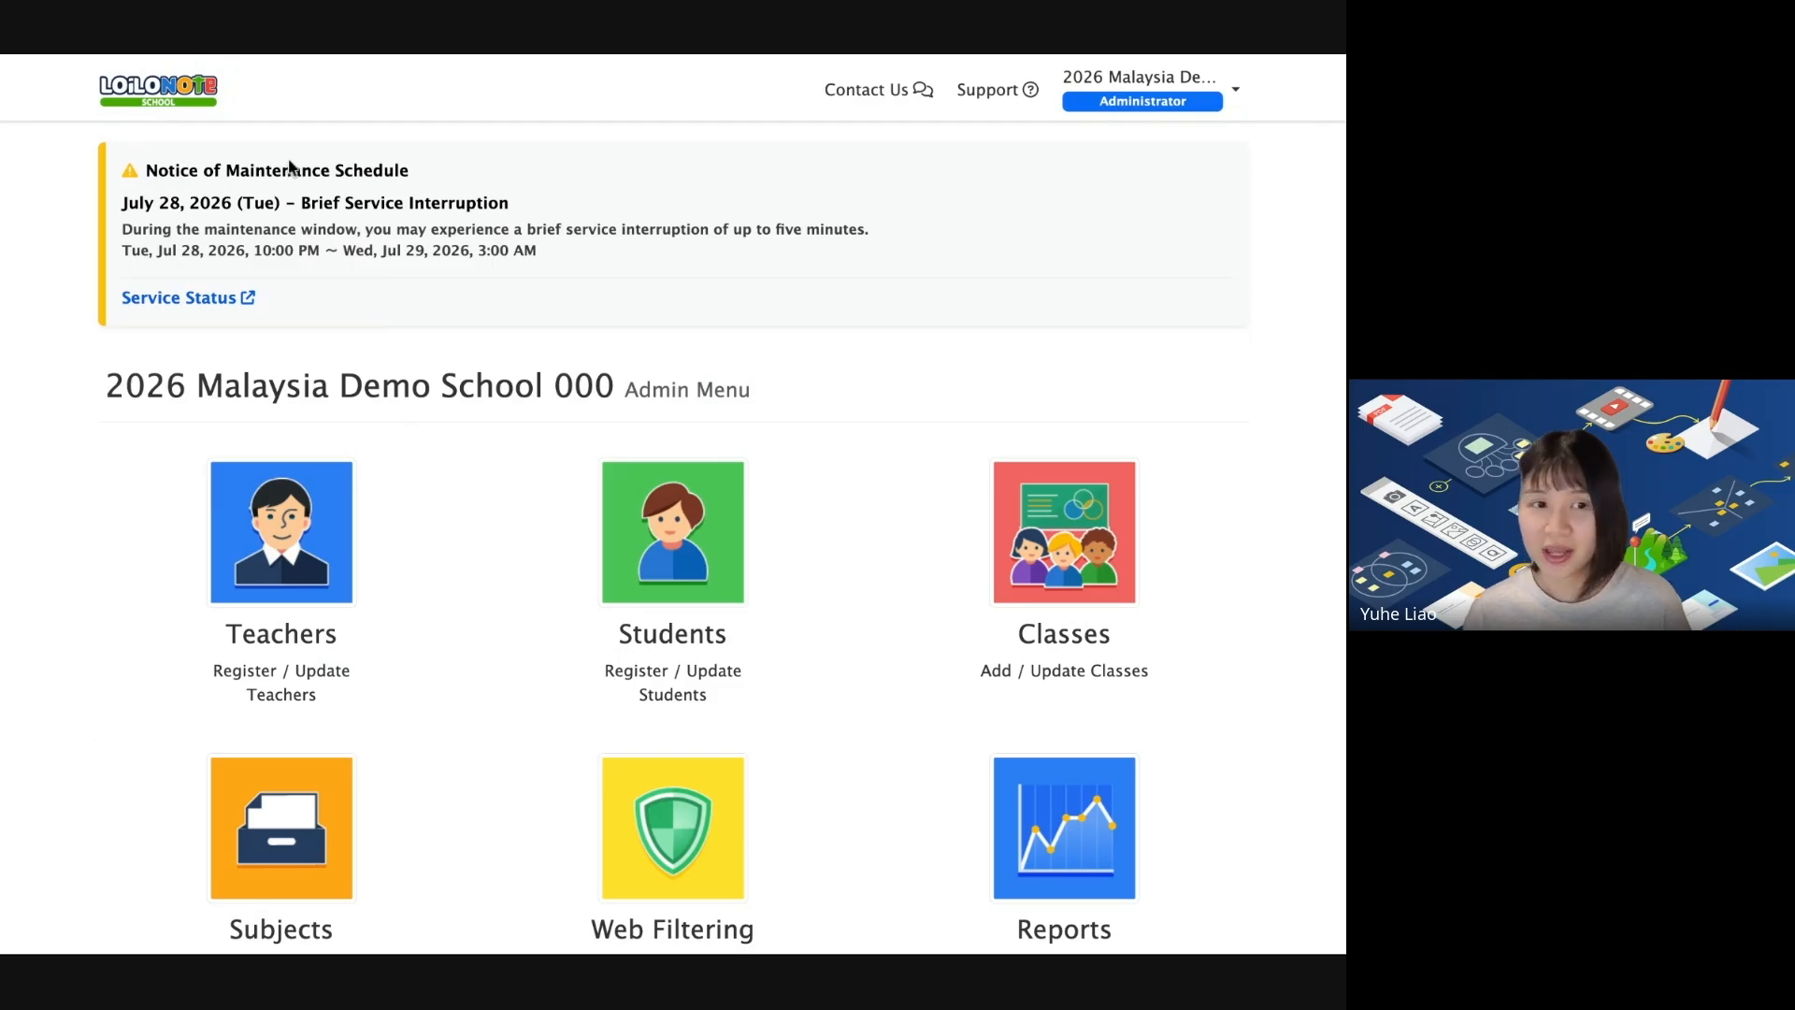
scroll(467, 558, "down", 1)
scroll(467, 558, "down", 3)
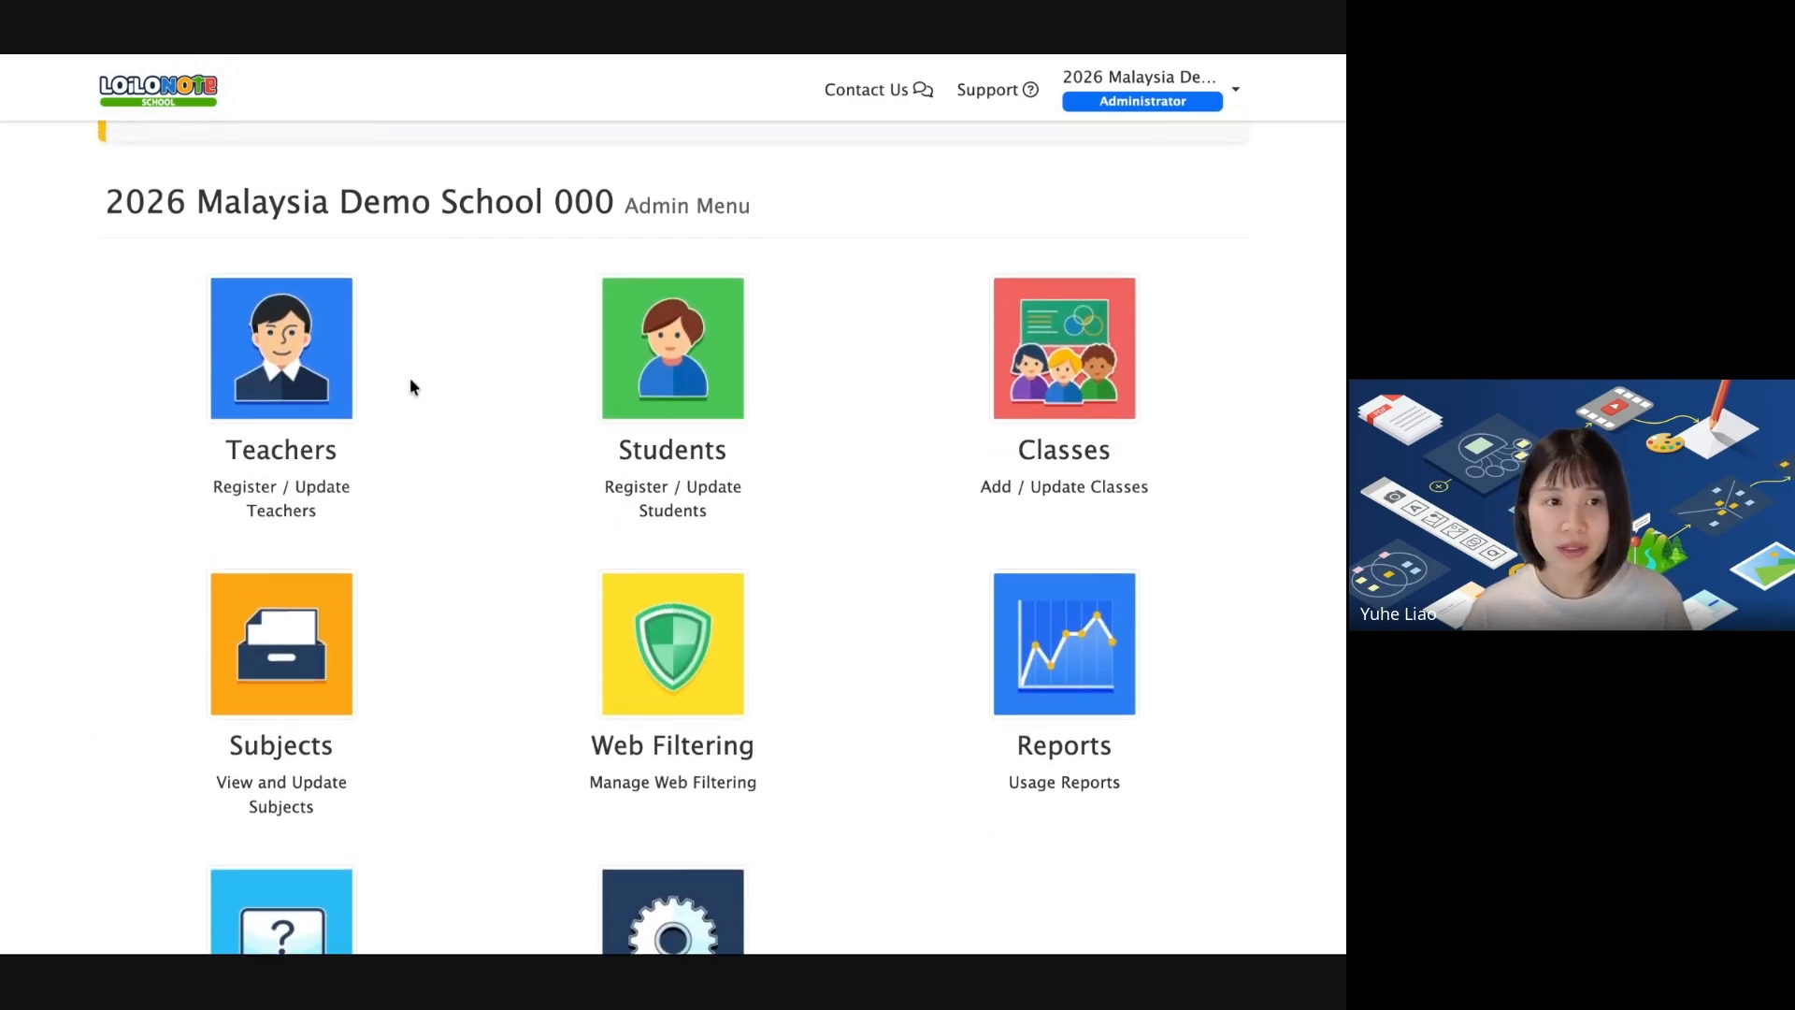
left_click(298, 346)
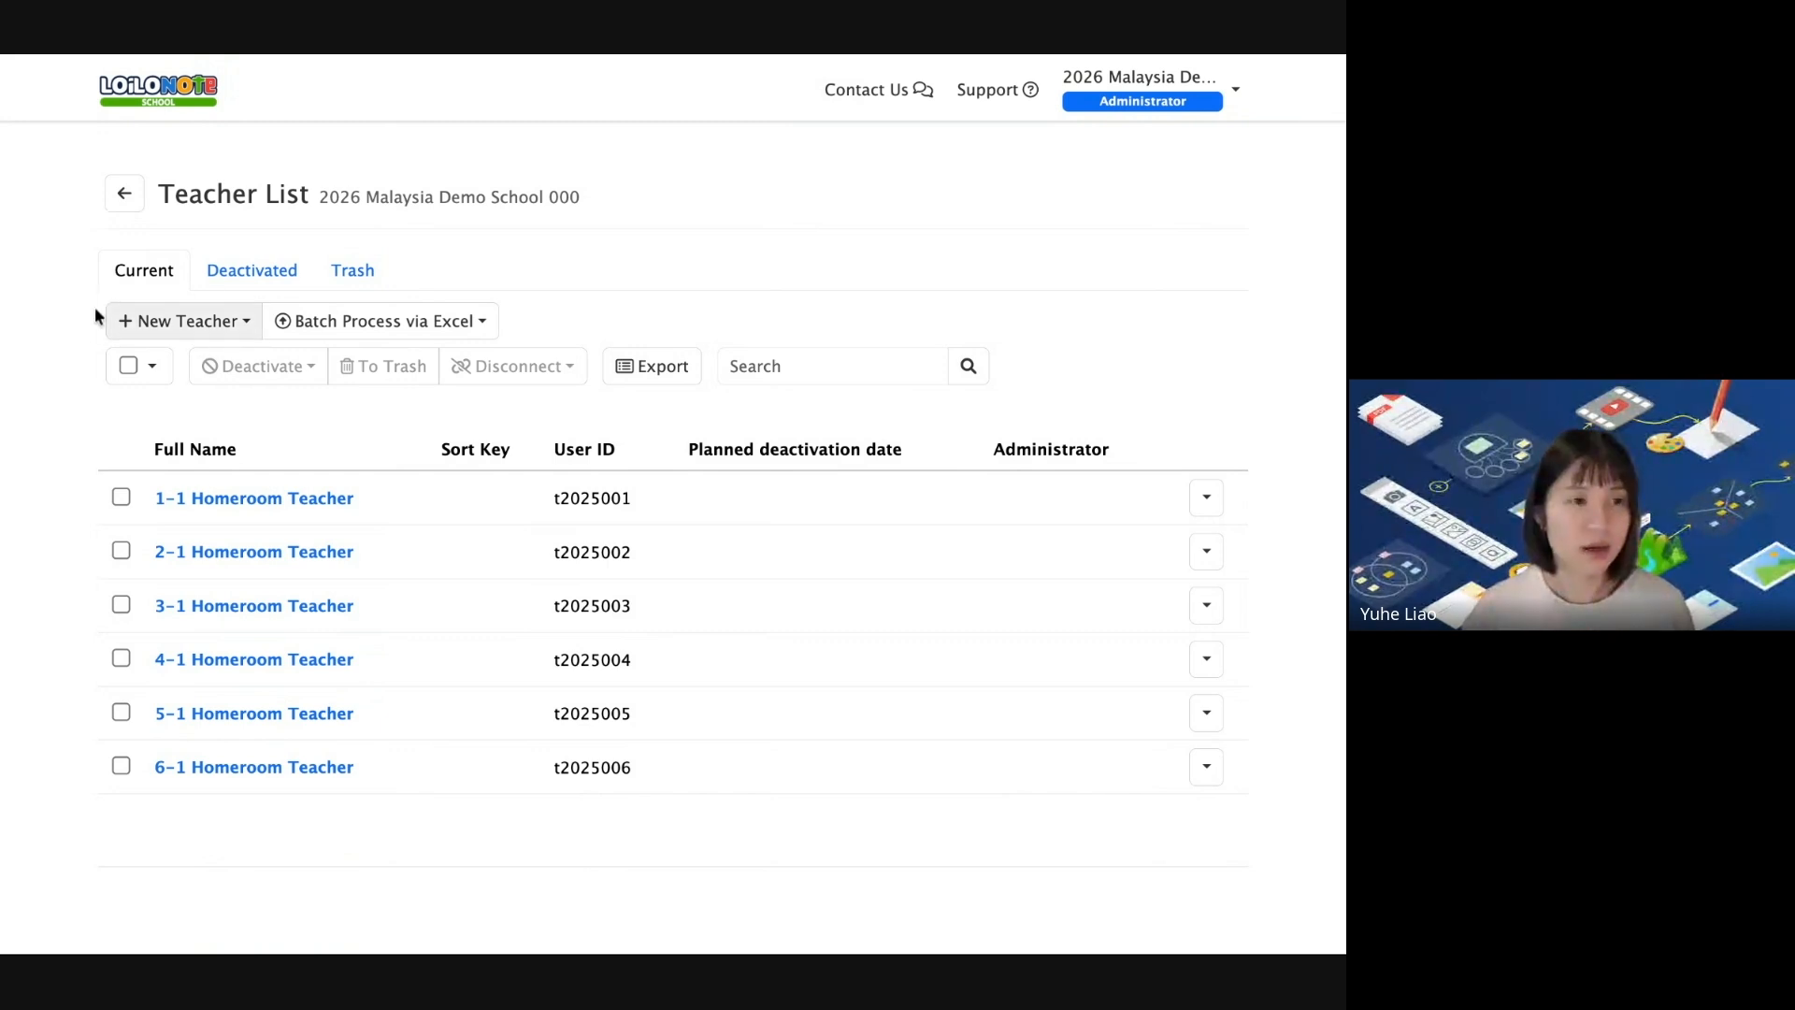
Start a New Teacher via LoiLo ID and enter the teacher's full name.
left_click(210, 336)
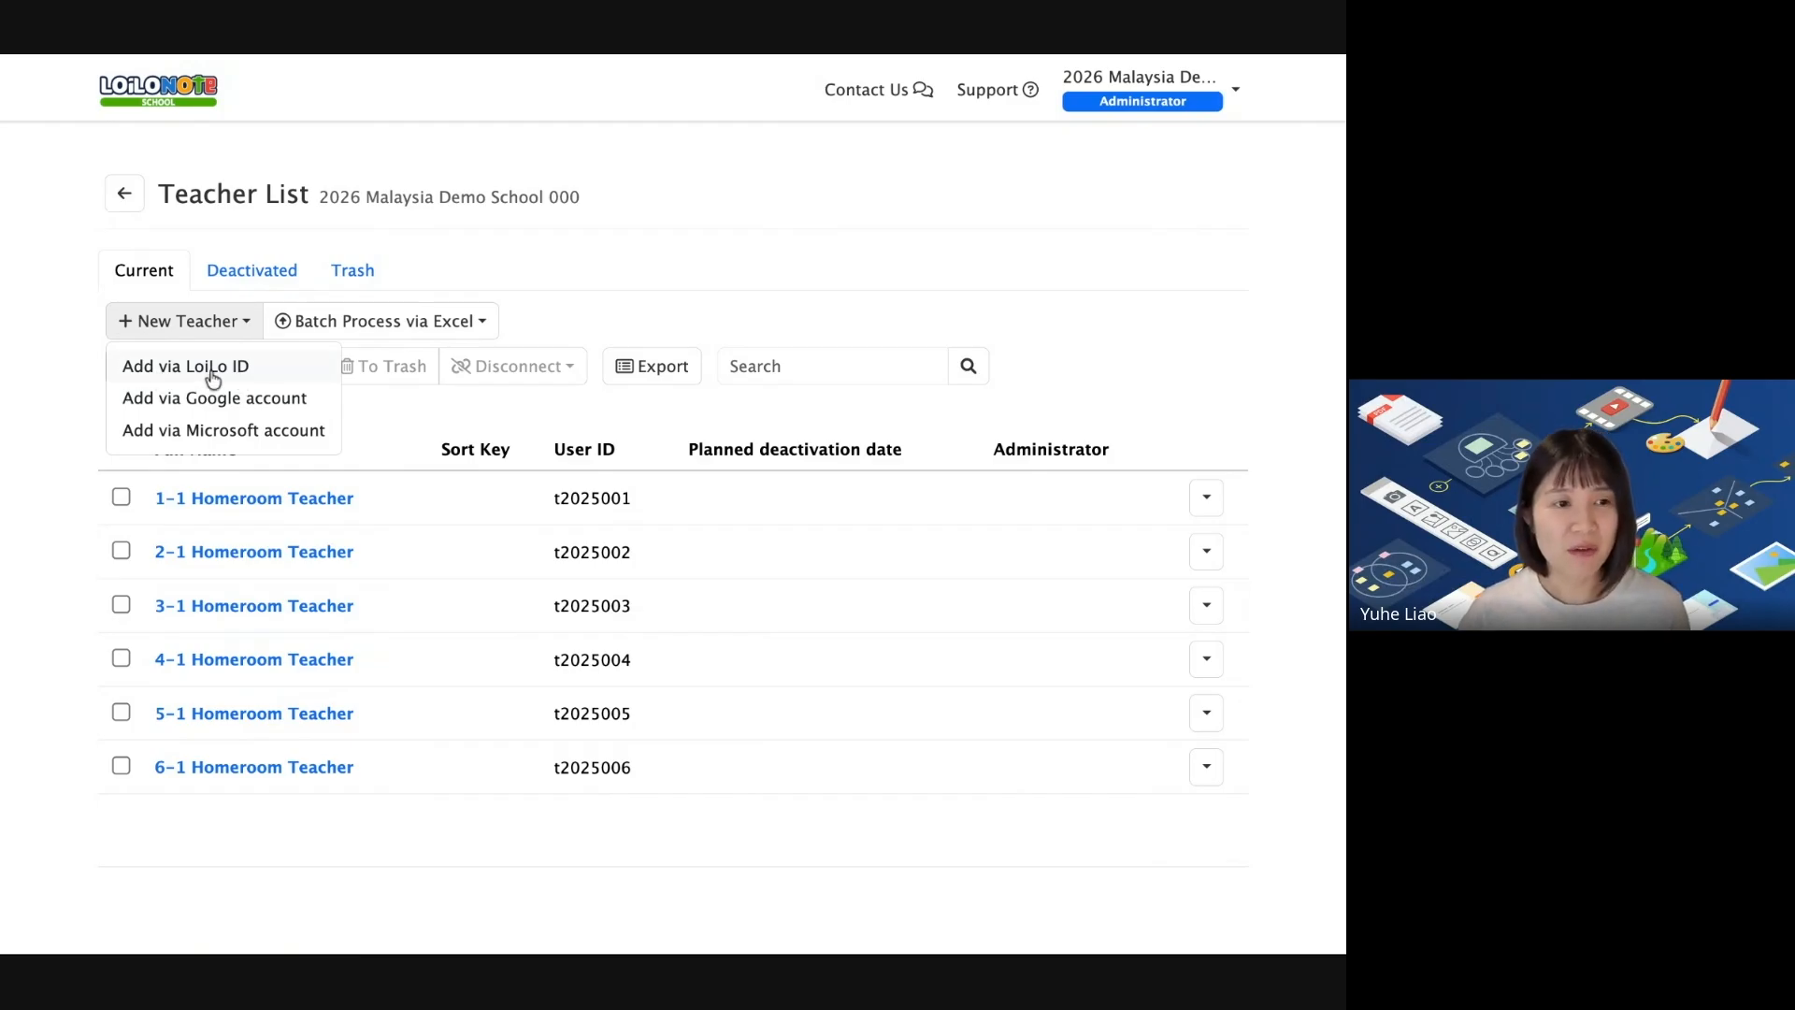
left_click(213, 374)
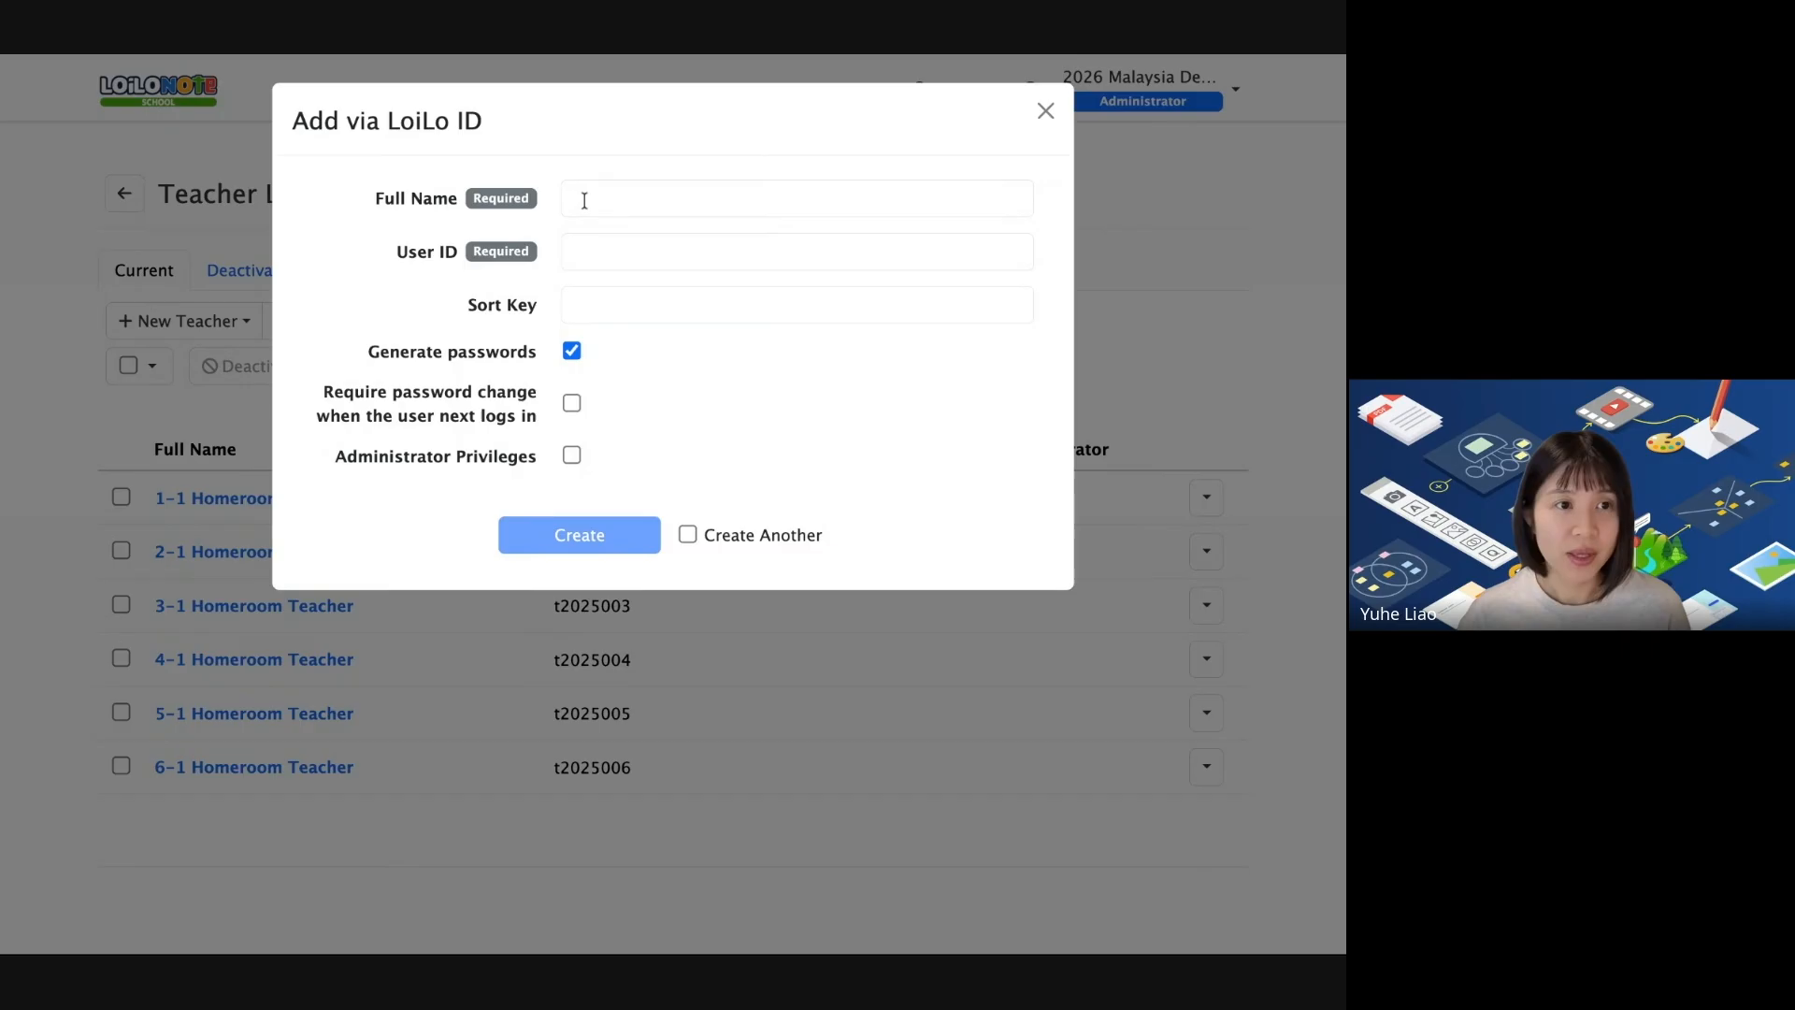
left_click(603, 200)
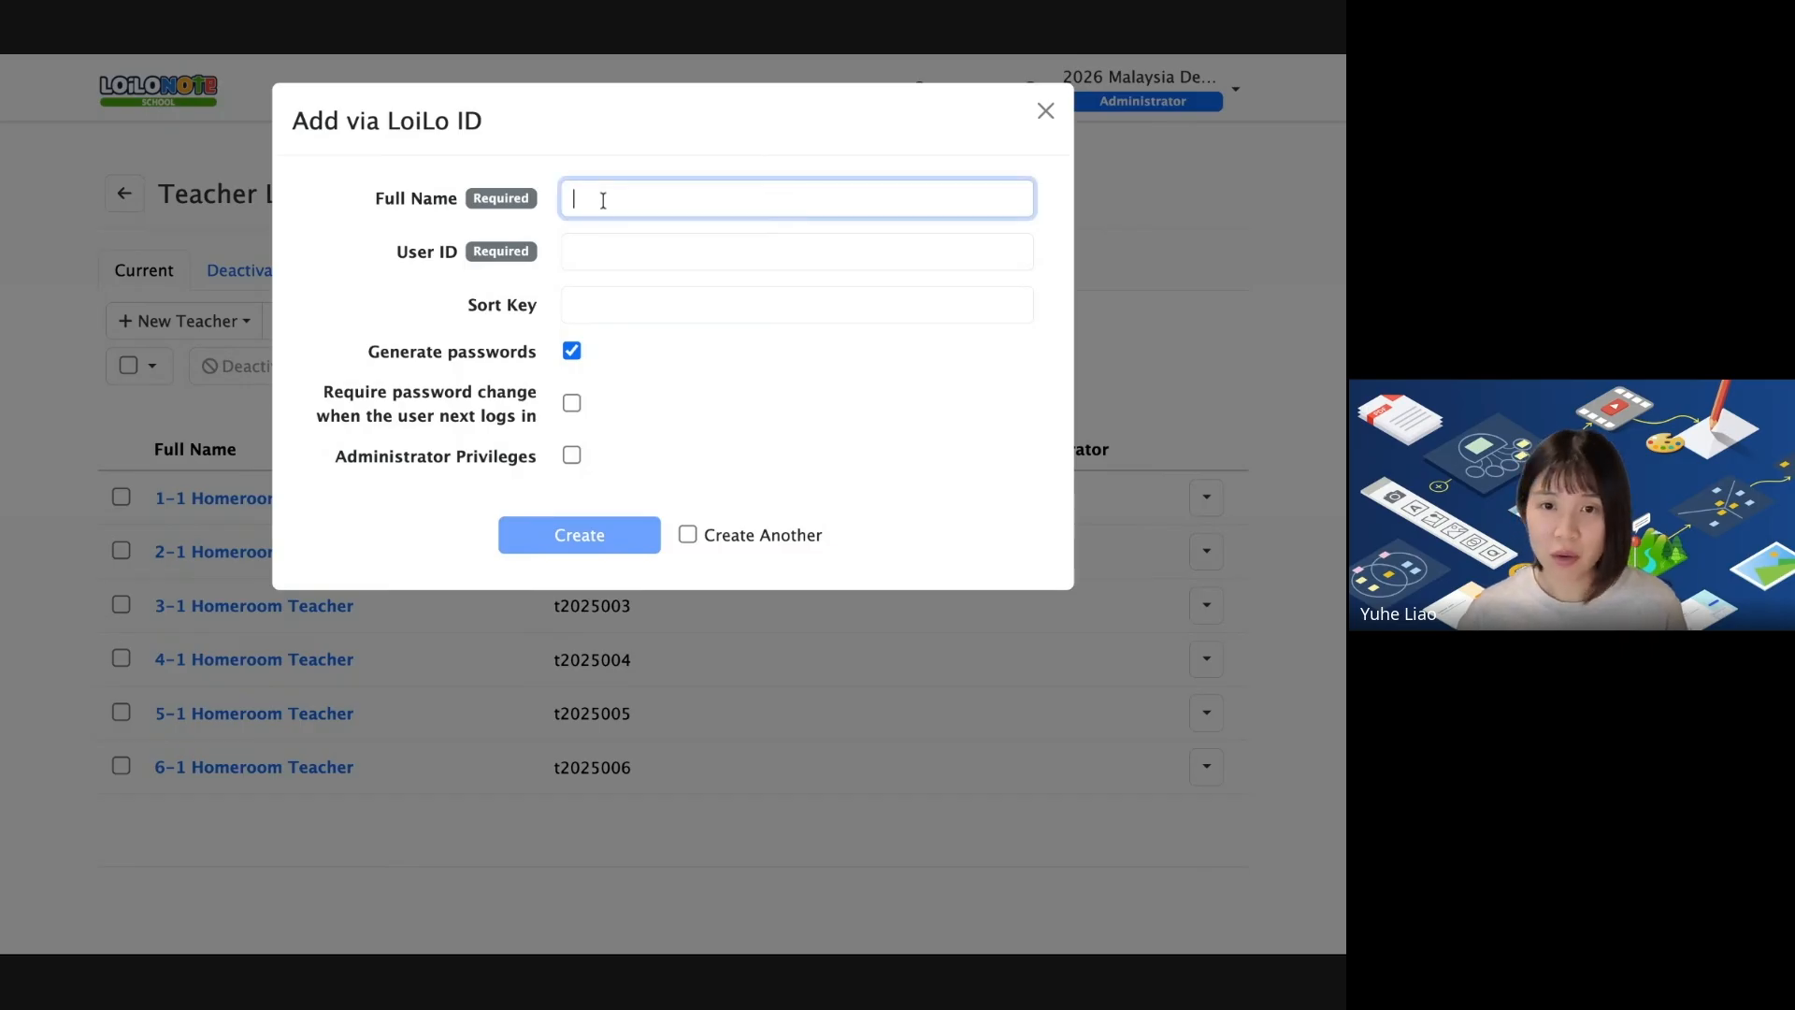
Enter the teacher's user ID, correcting it after a retype, then move to Sort Key.
left_click(631, 256)
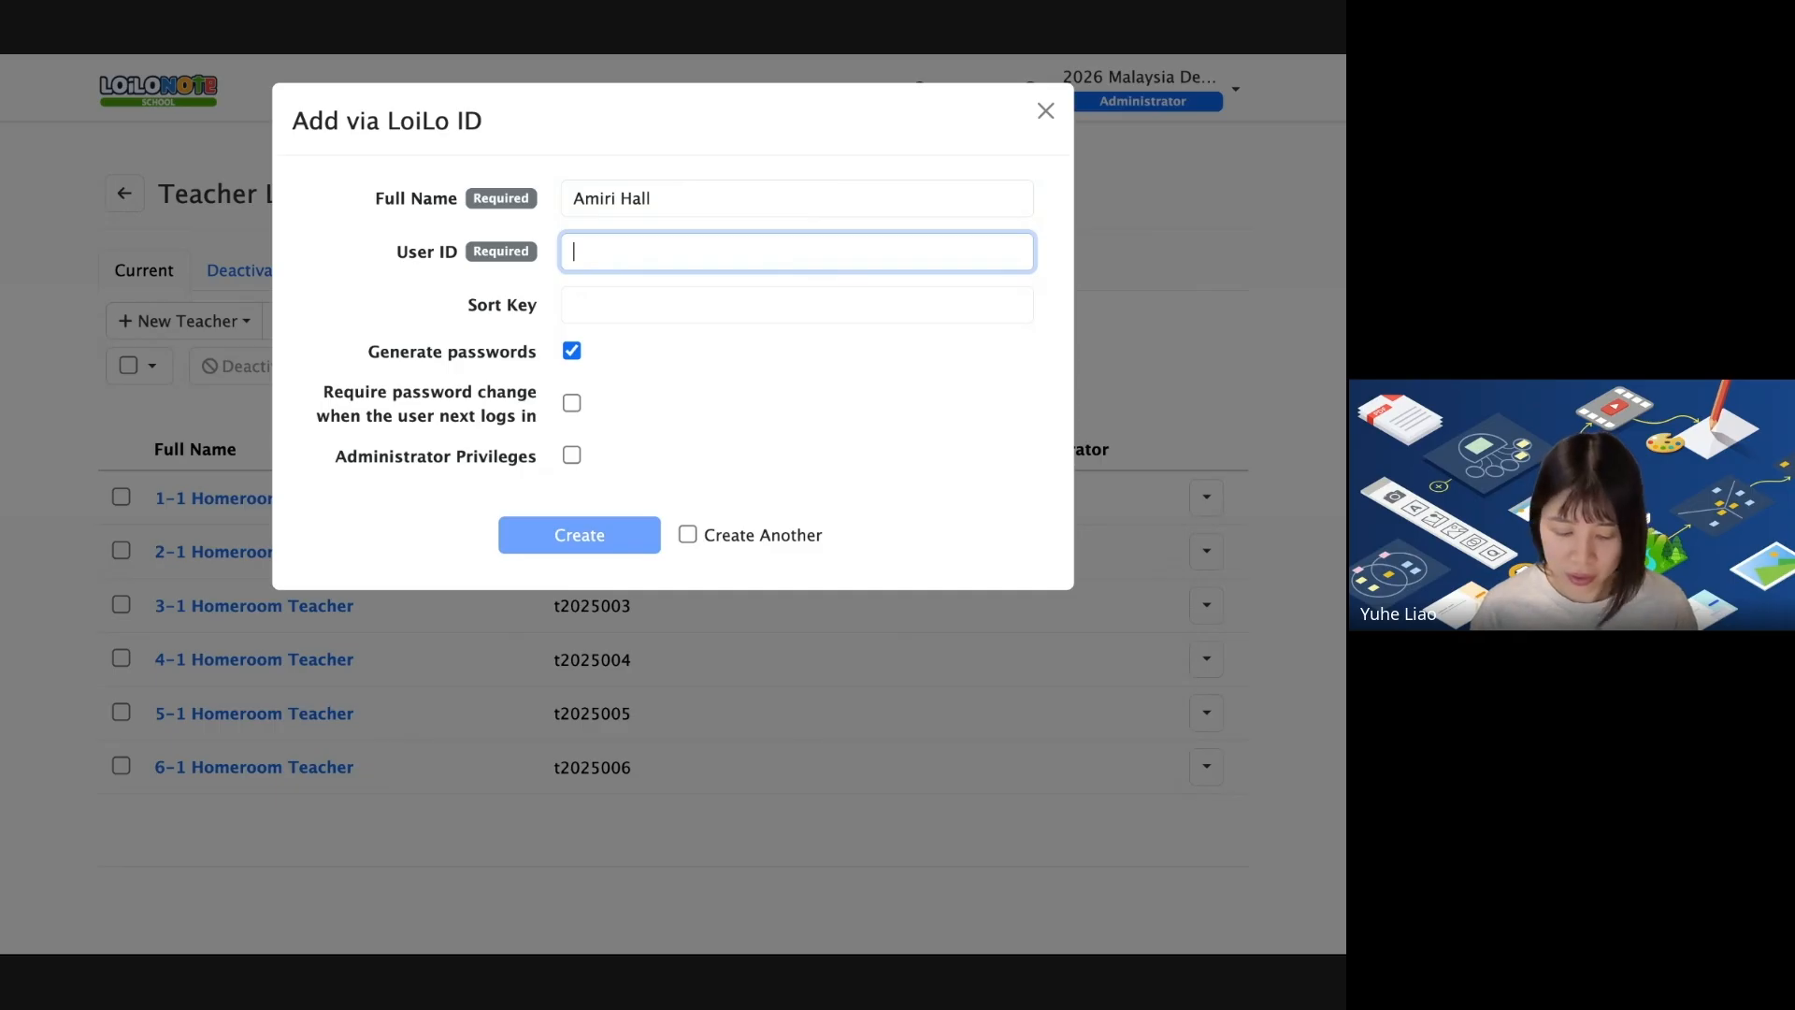
type("t01")
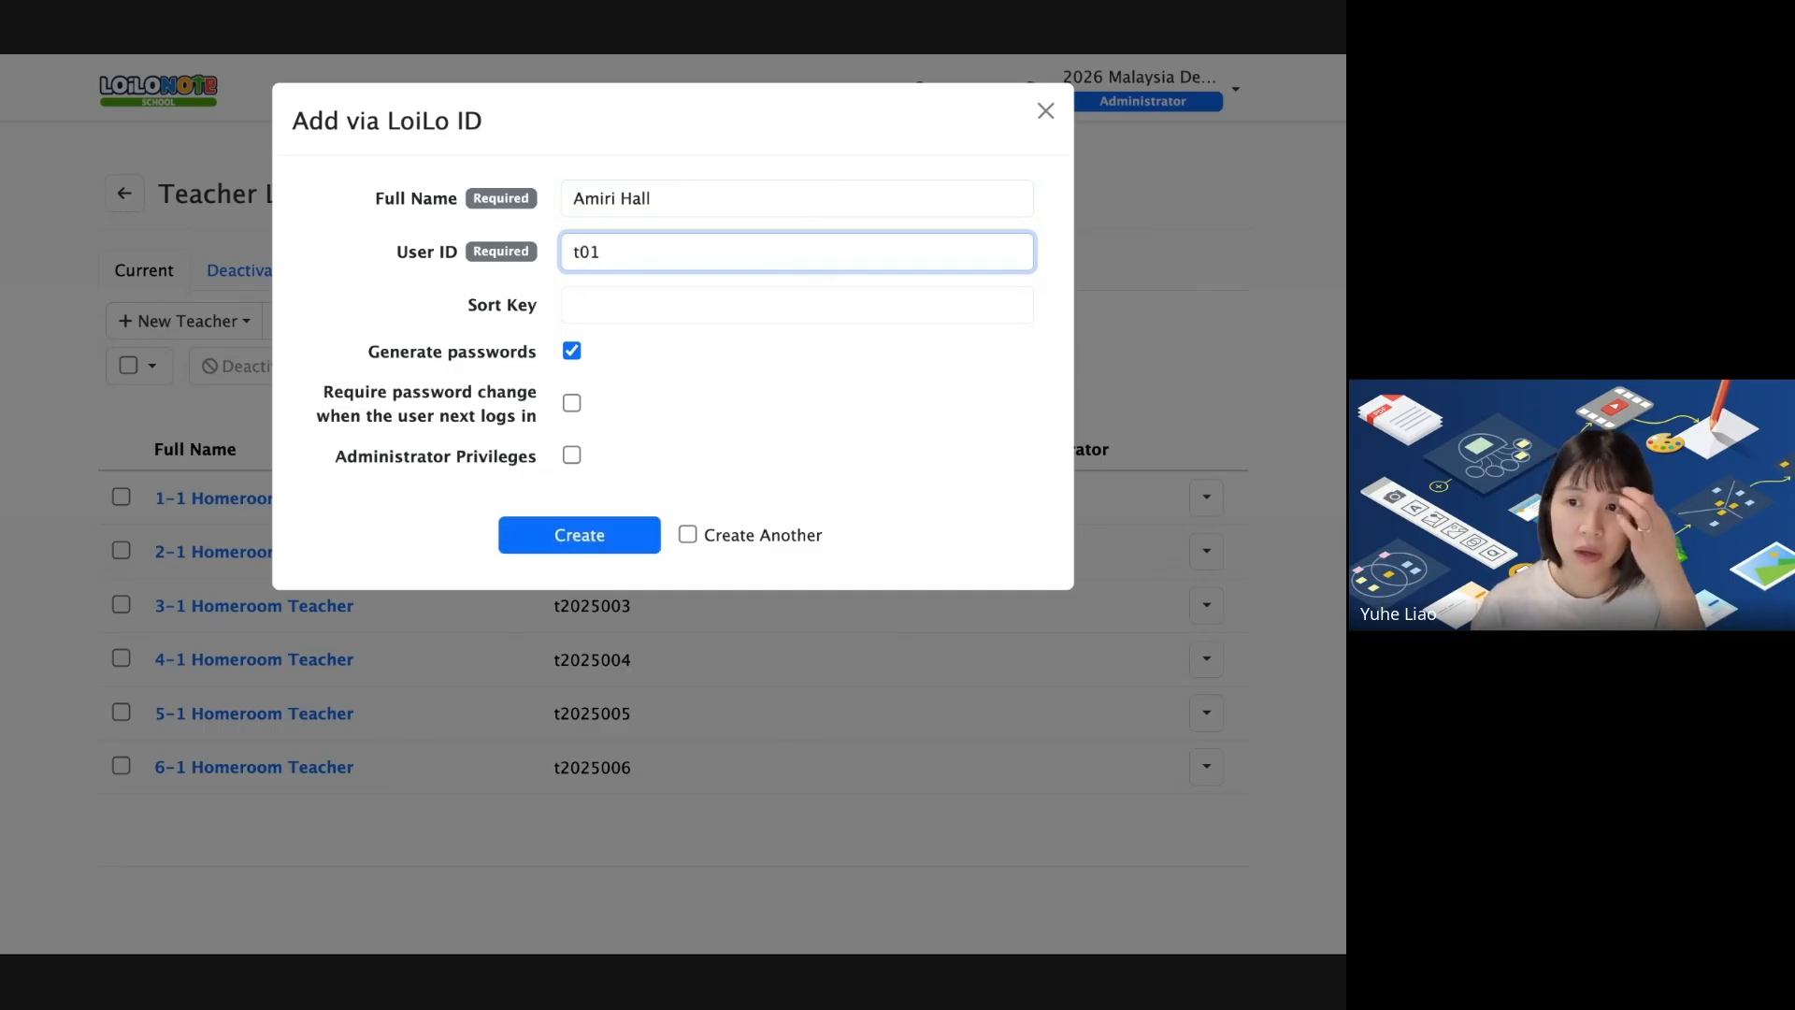
key("super+a")
key("super+a")
type("t")
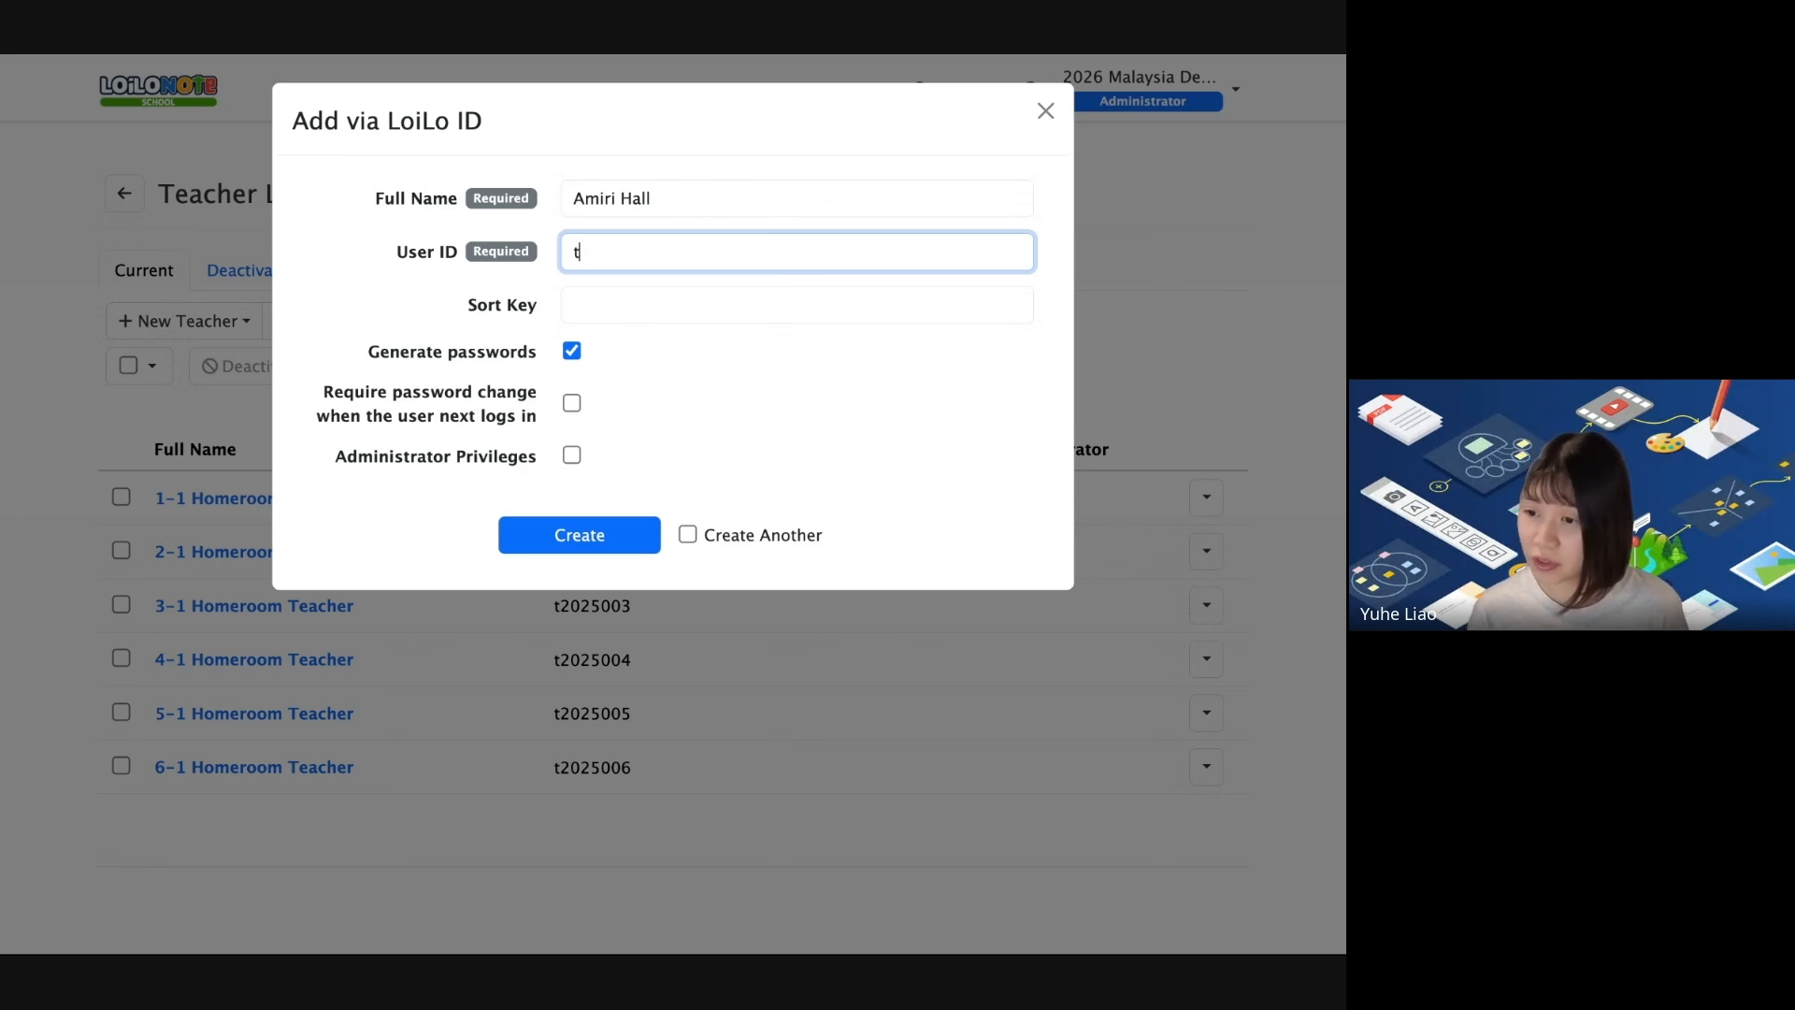
type("01")
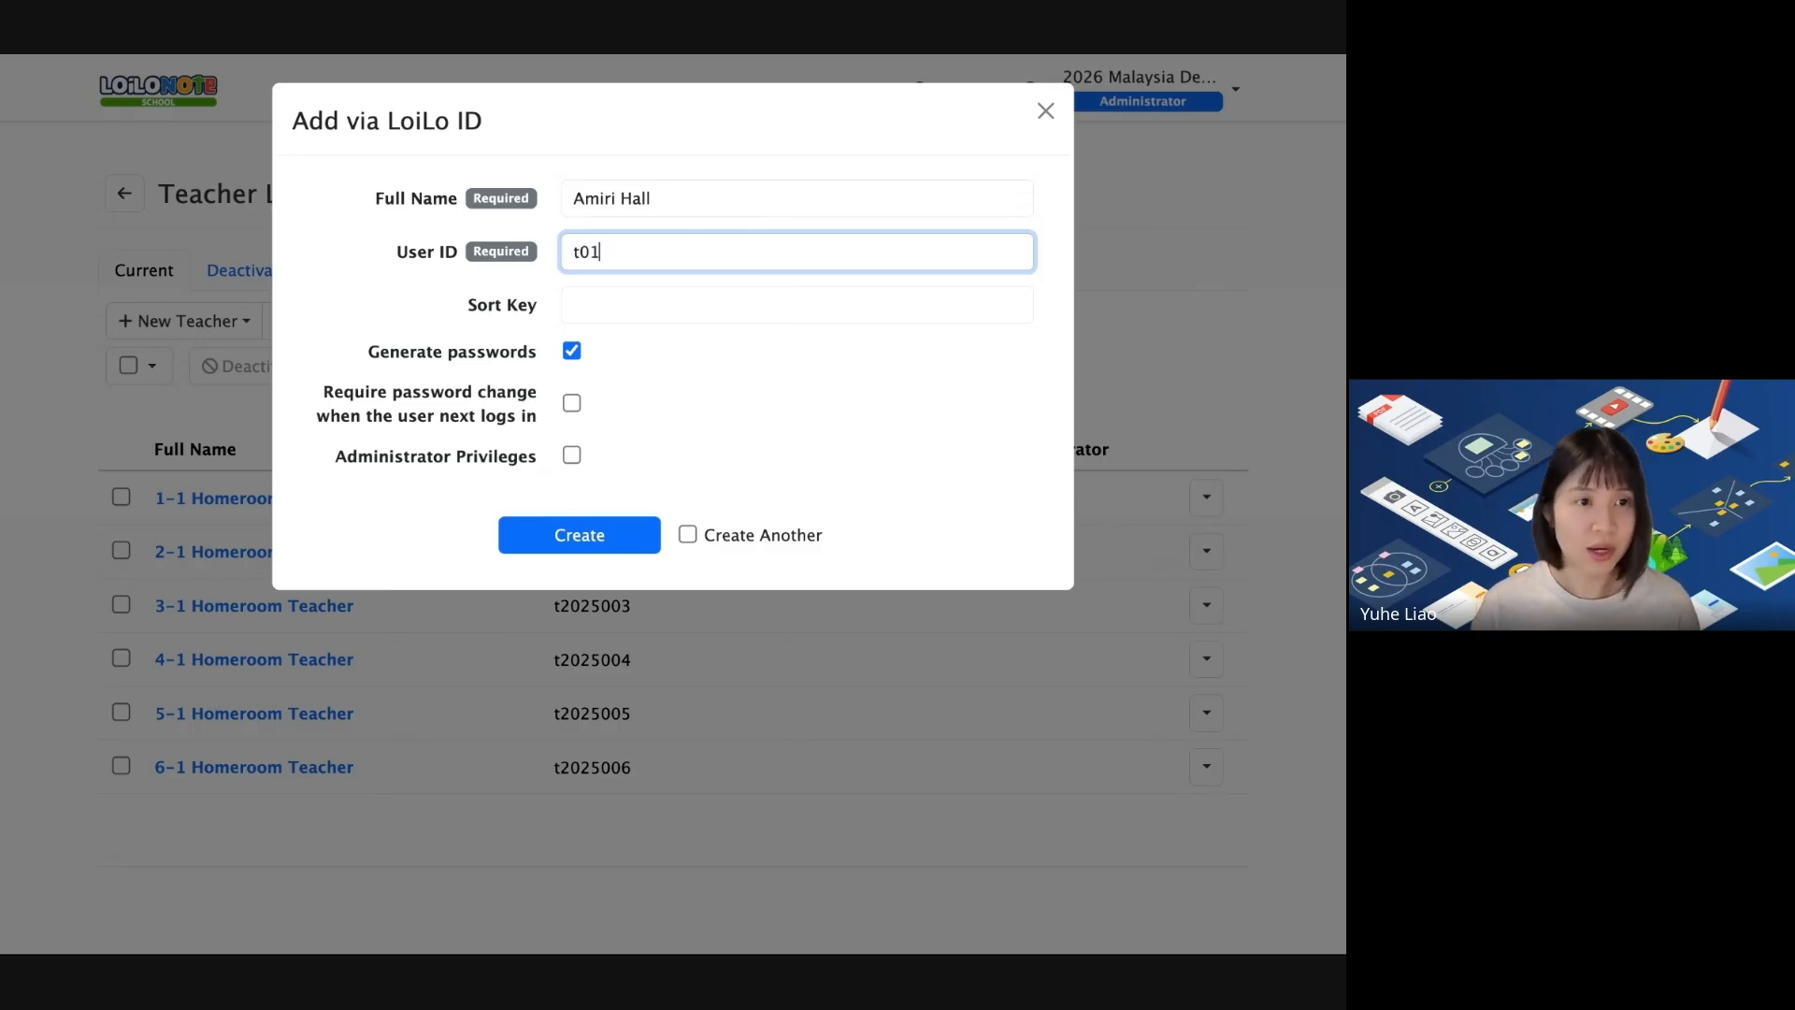
left_click(577, 306)
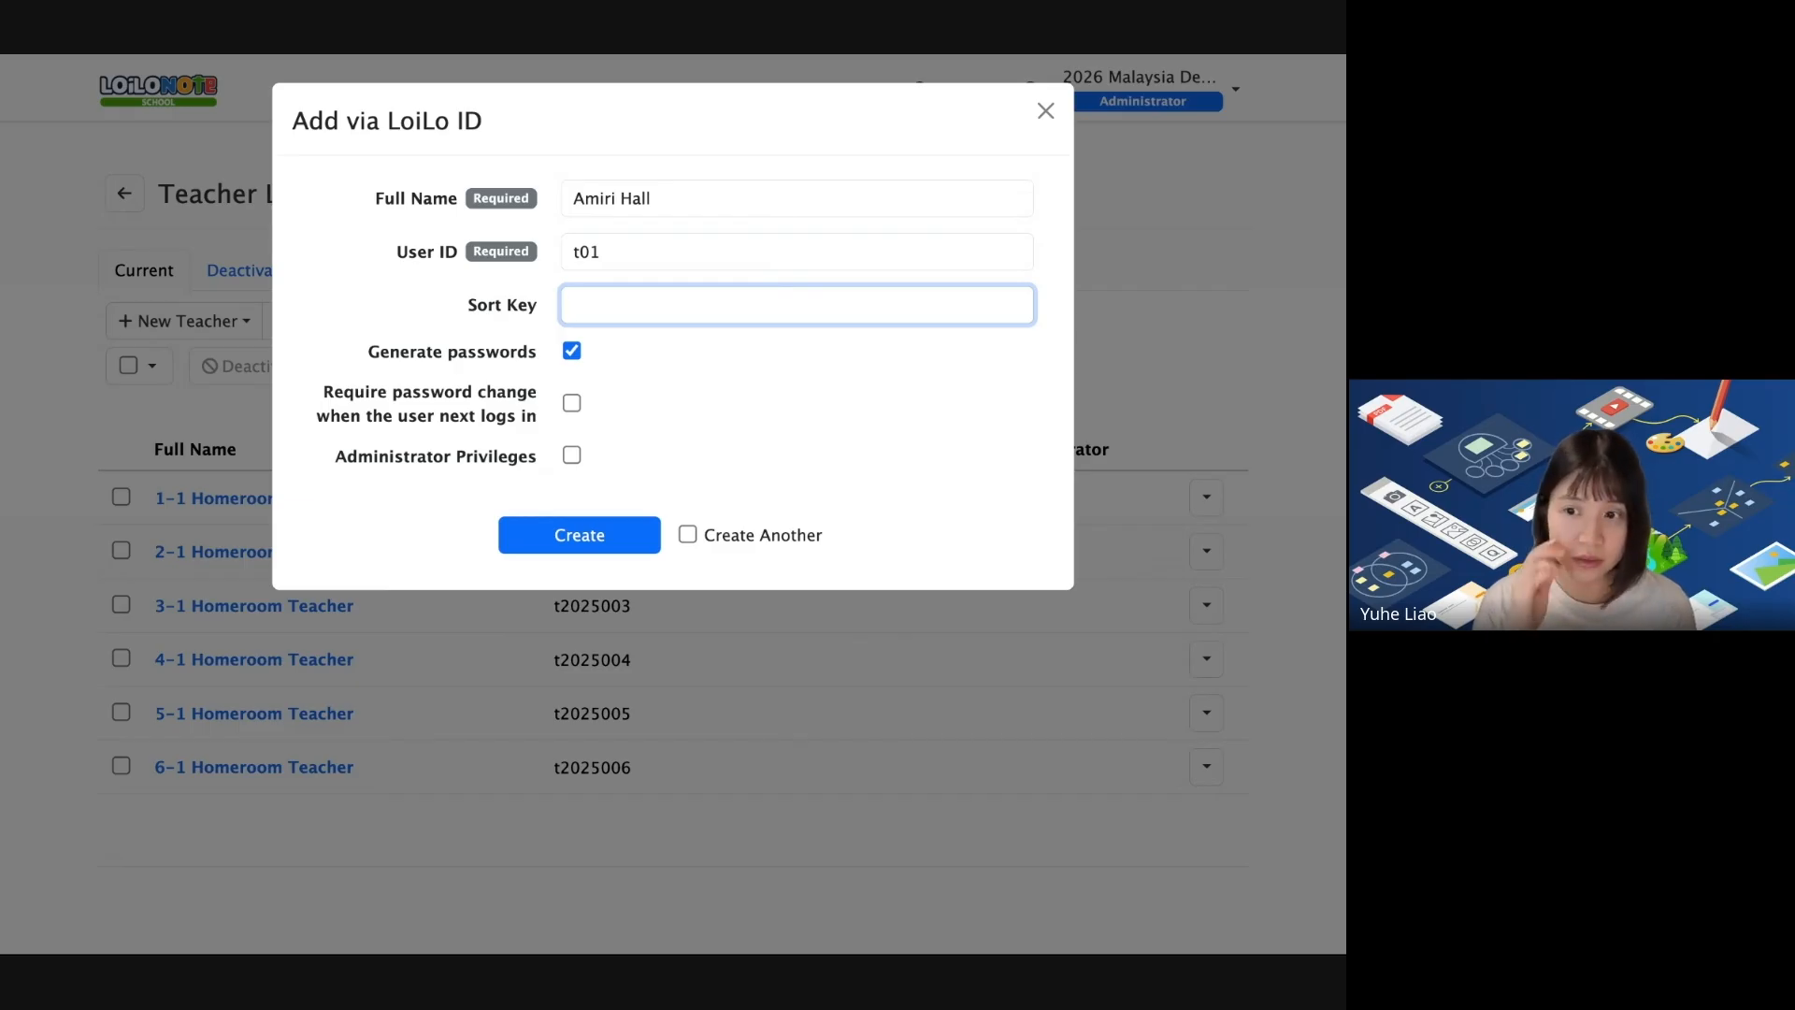
Set Sort Key to 'English', leave administrator privileges off, and require a password change at next login.
type("English")
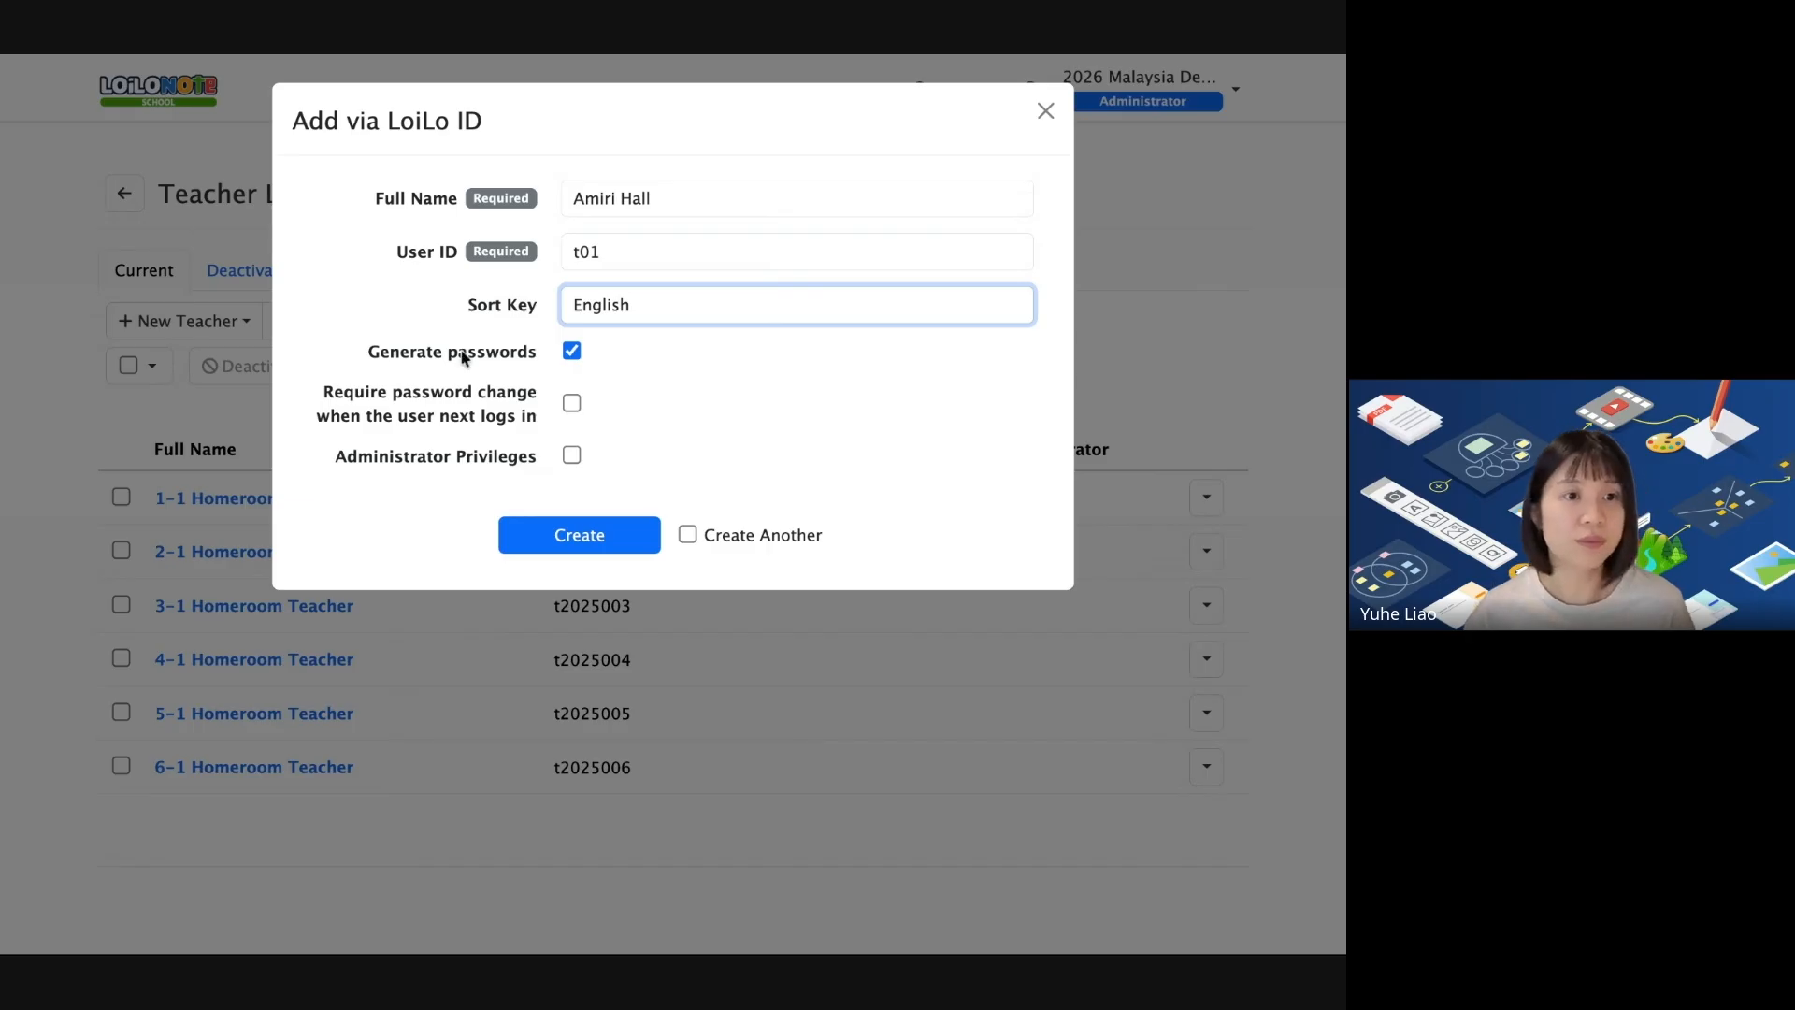
left_click_drag(332, 461, 550, 472)
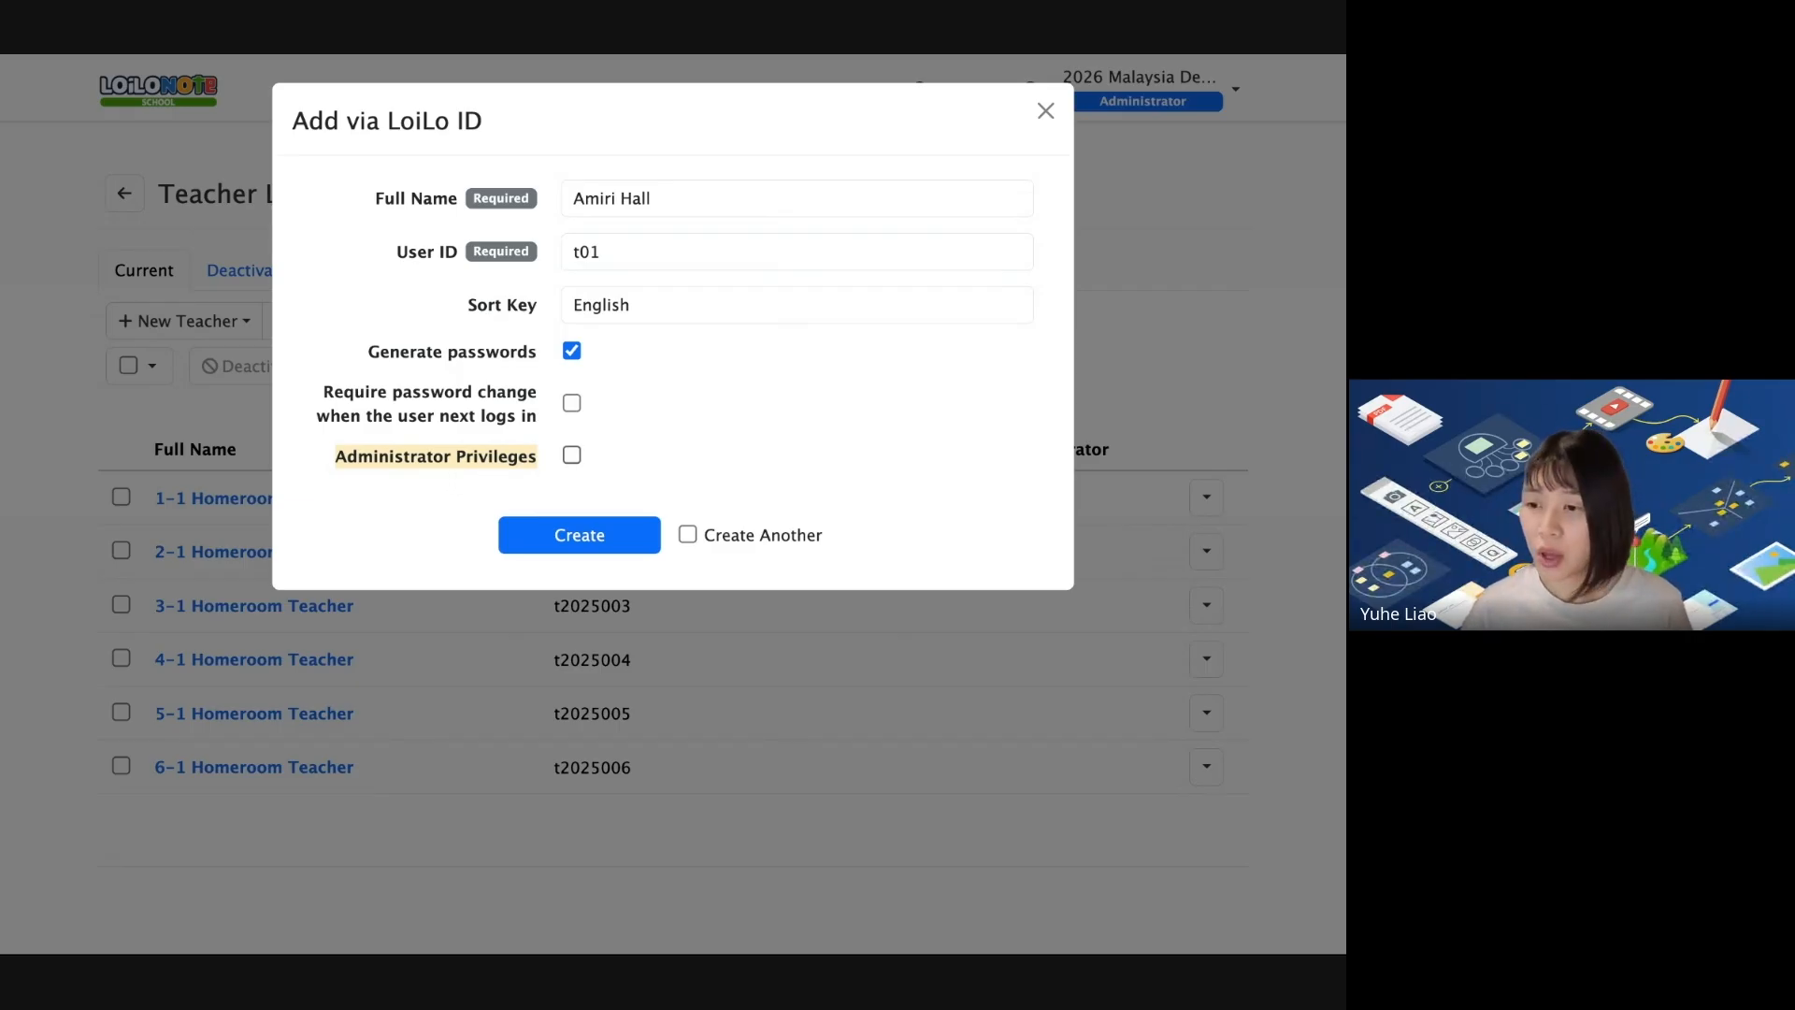
left_click(571, 454)
left_click(568, 454)
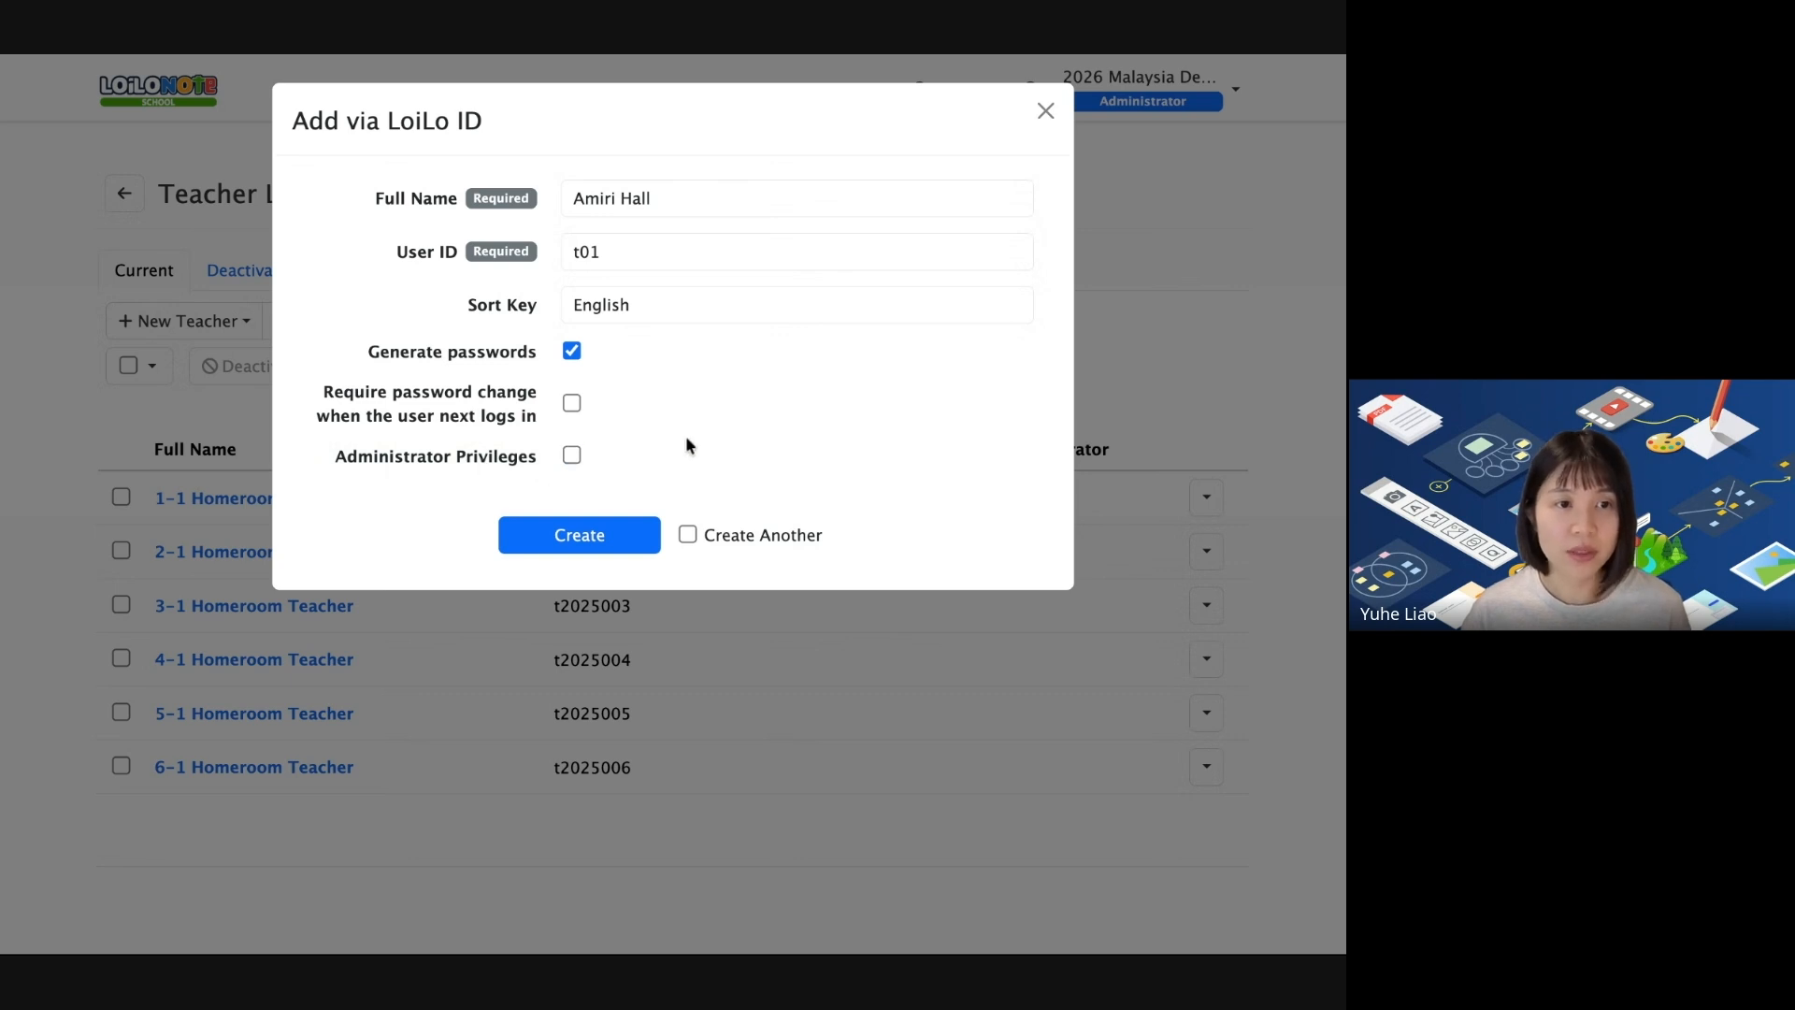
left_click_drag(535, 421, 309, 402)
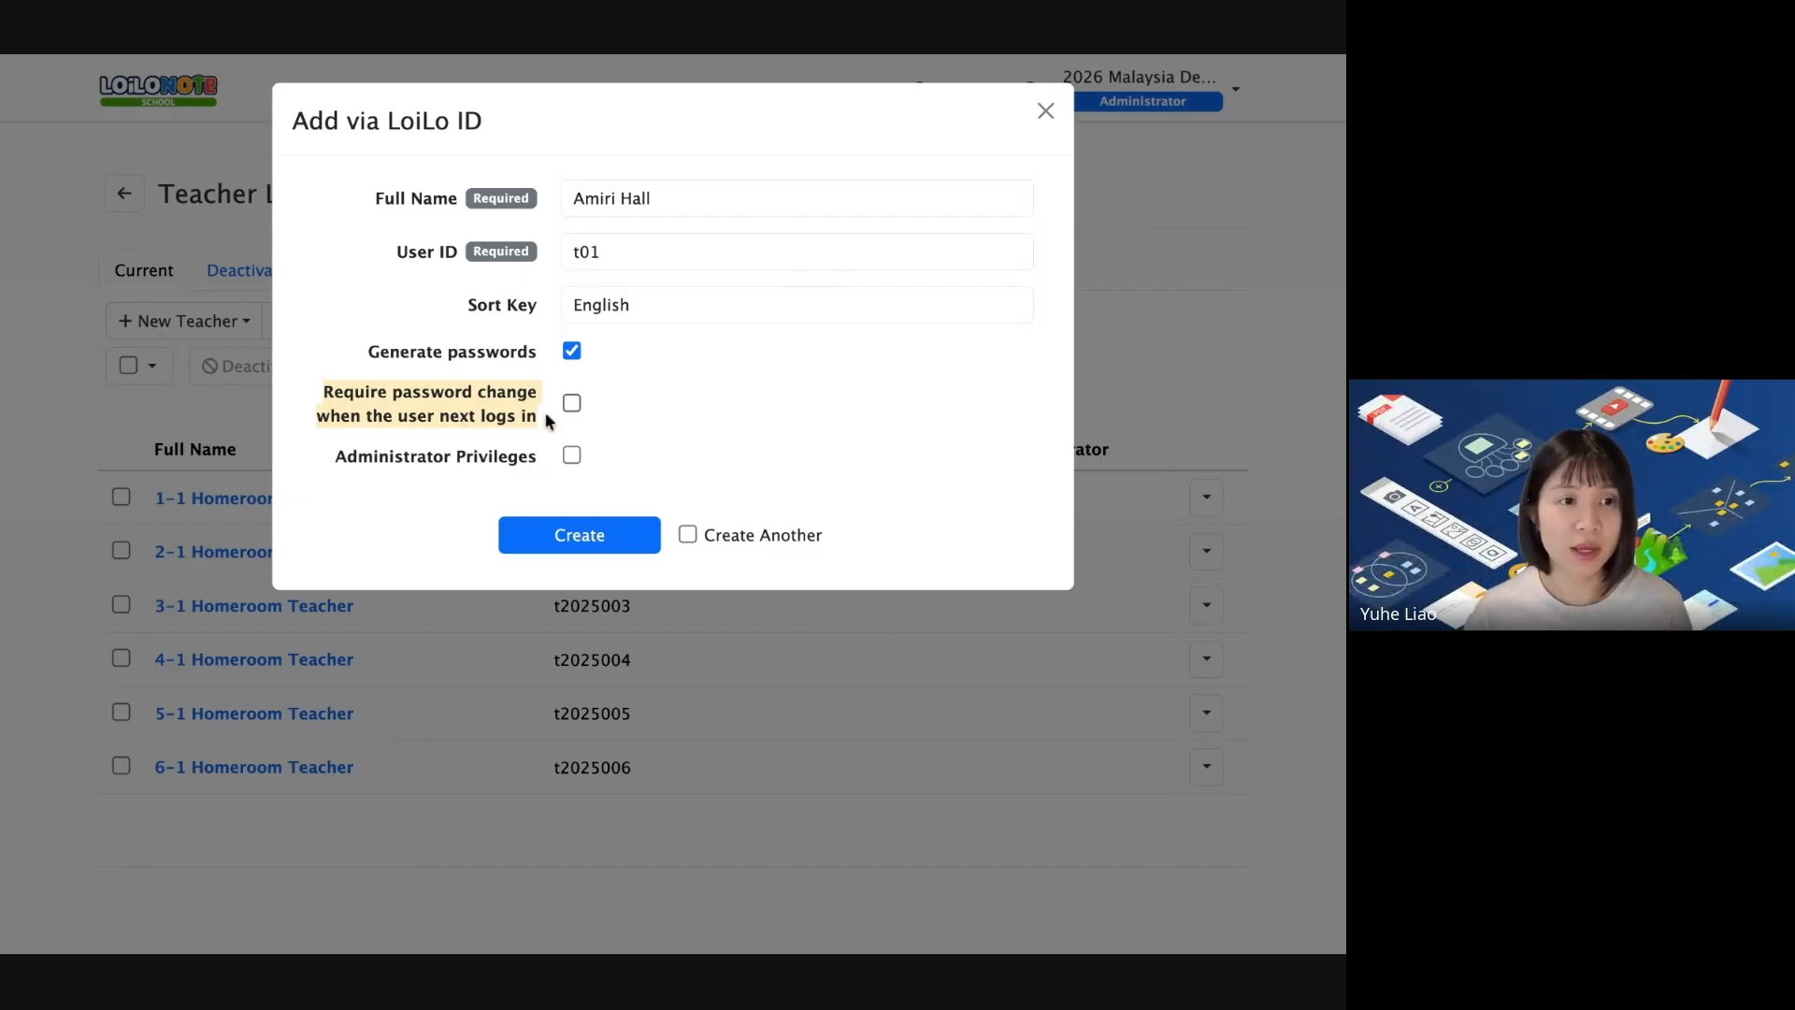
left_click(572, 403)
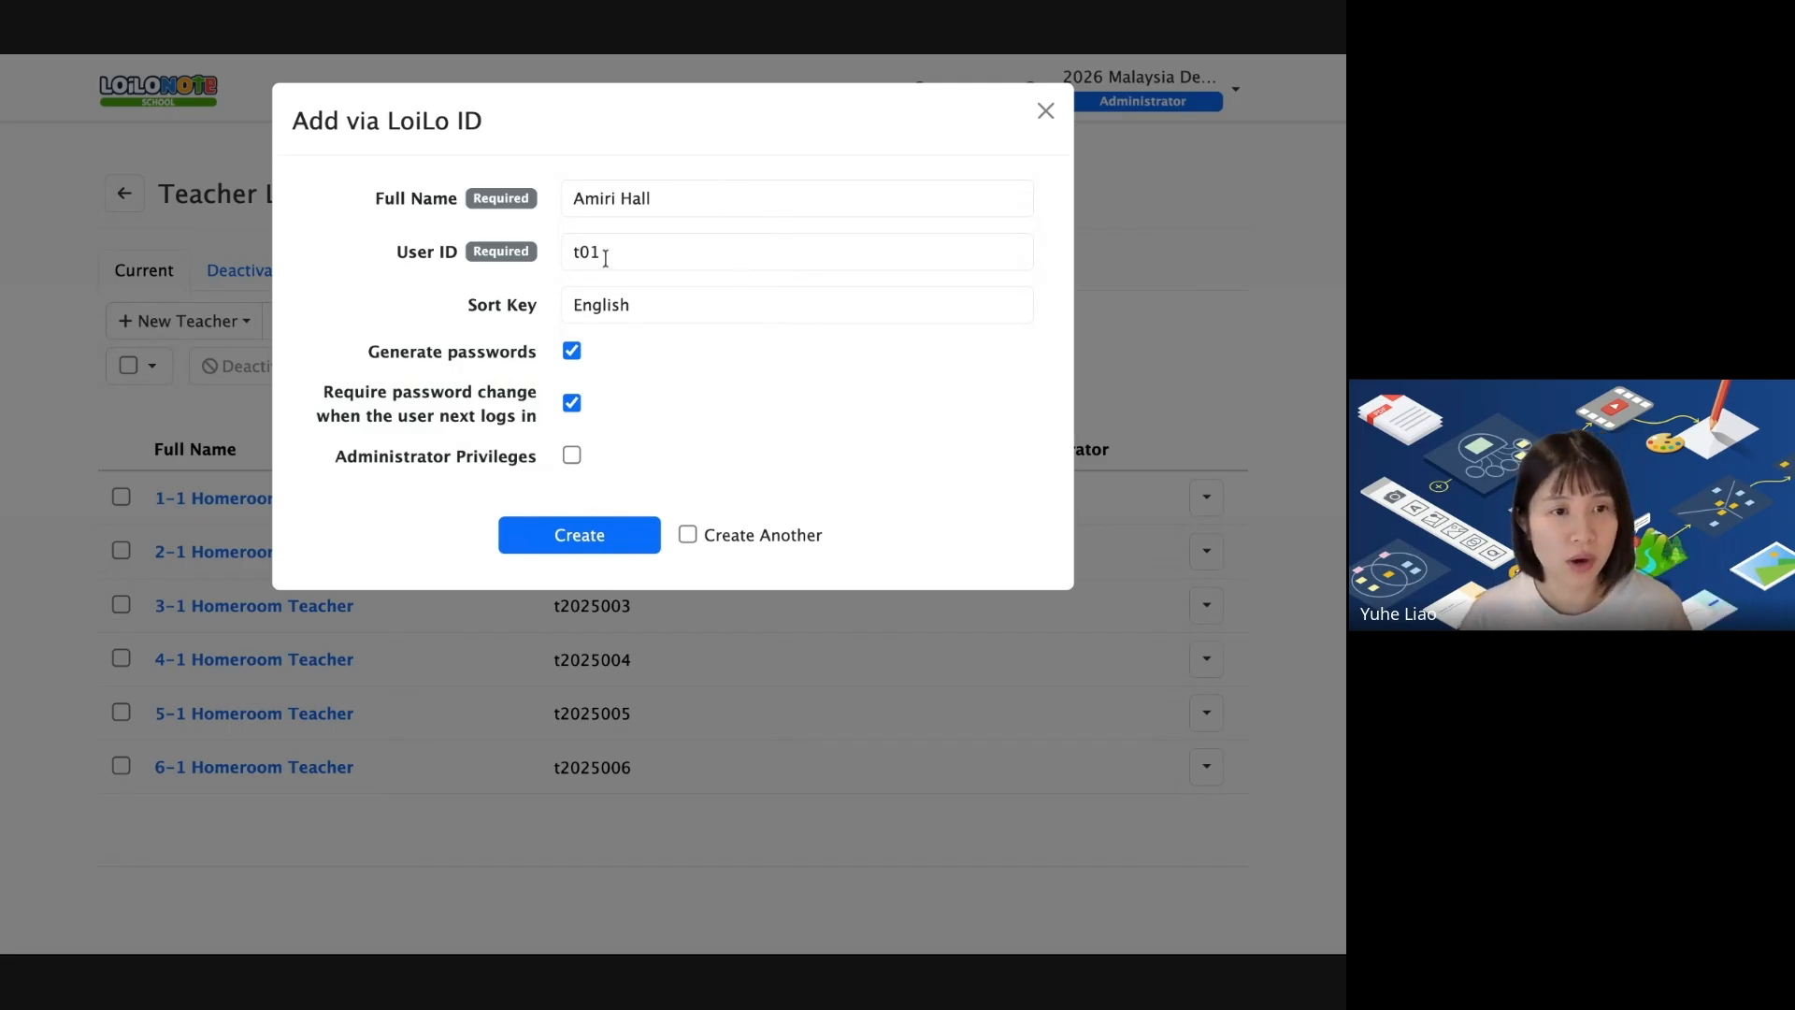
left_click(629, 304)
double_click(629, 304)
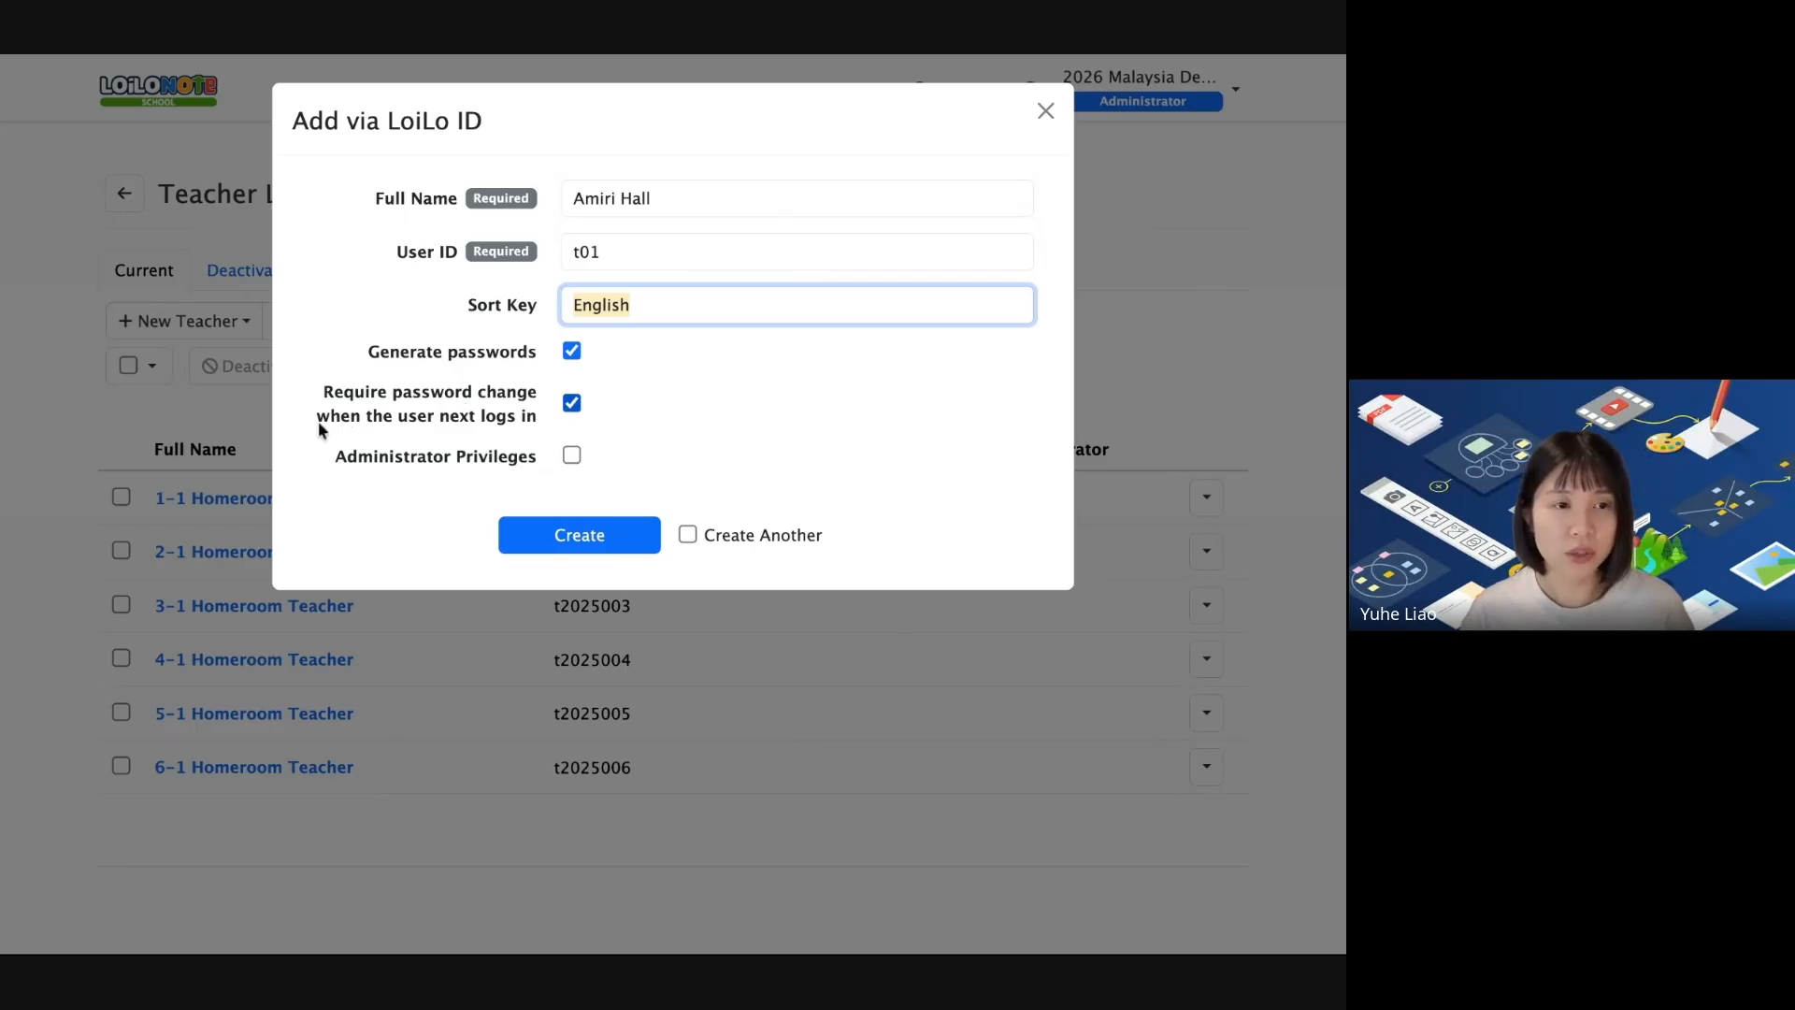
Create the teacher account so it appears first in the Teacher List with Sort Key English.
left_click(575, 531)
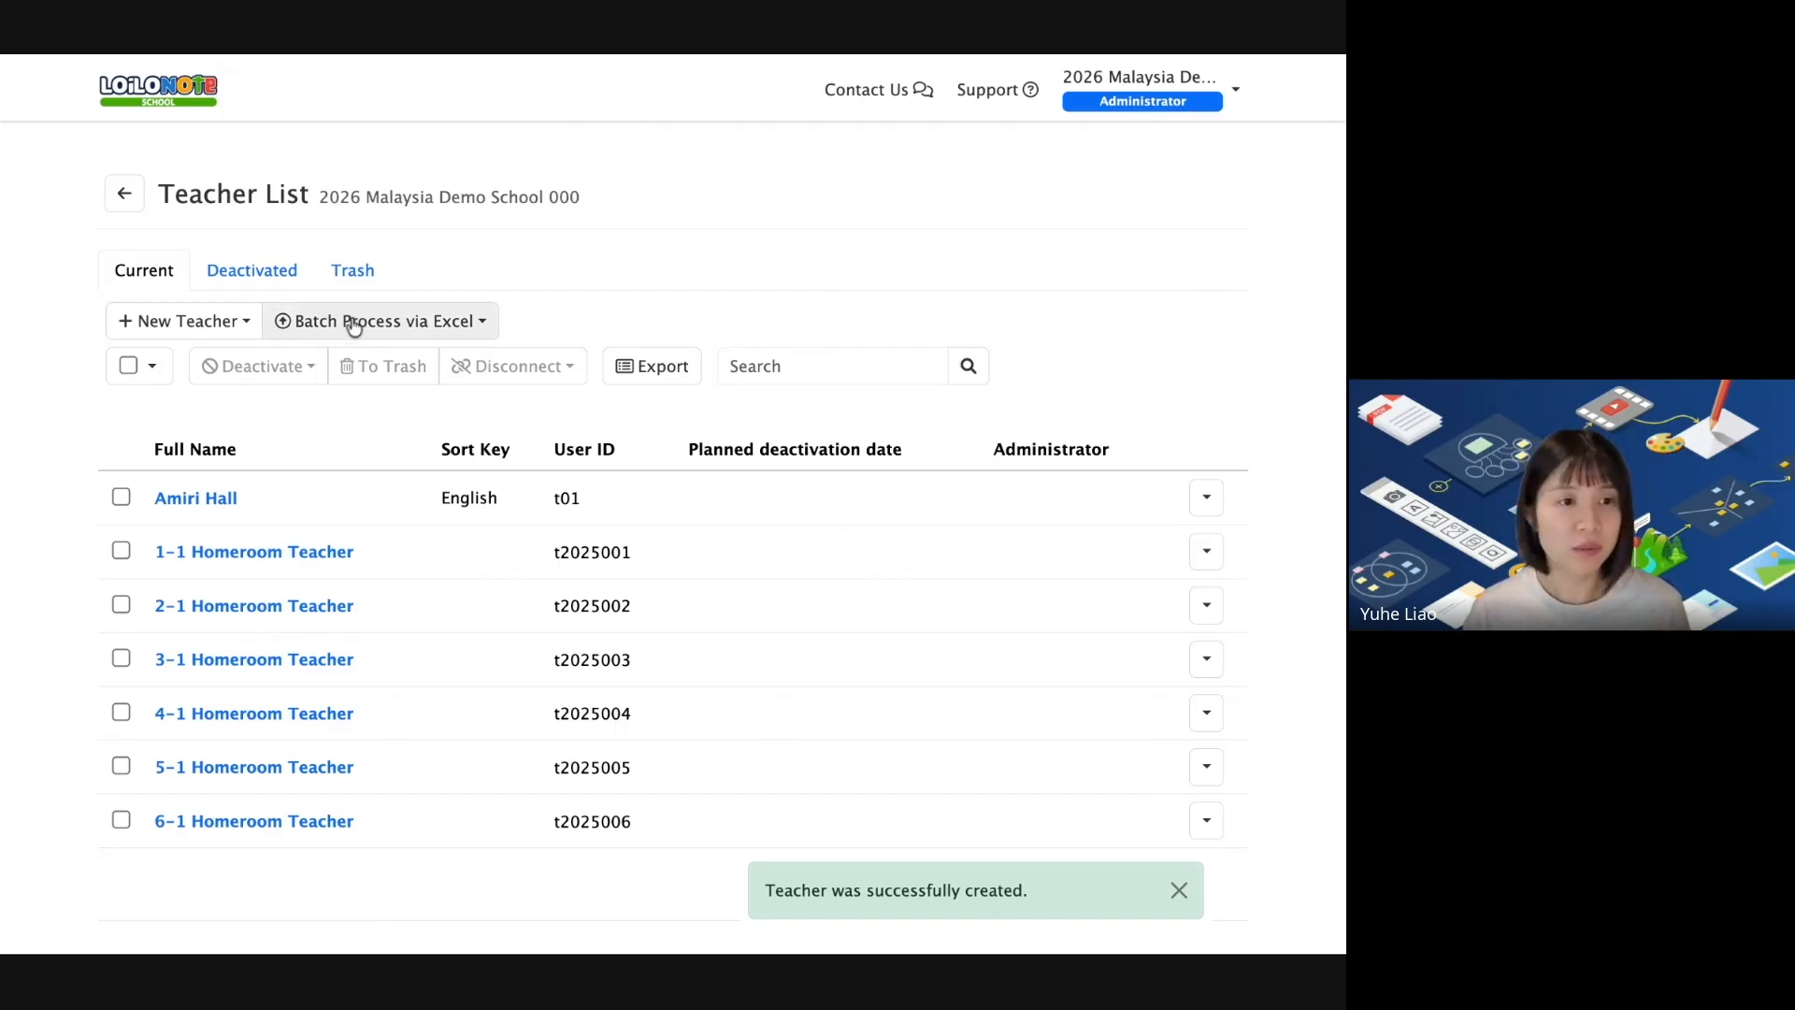
Open the Batch Process via Excel upload for Add via LoiLo ID, then view its help page.
left_click(417, 333)
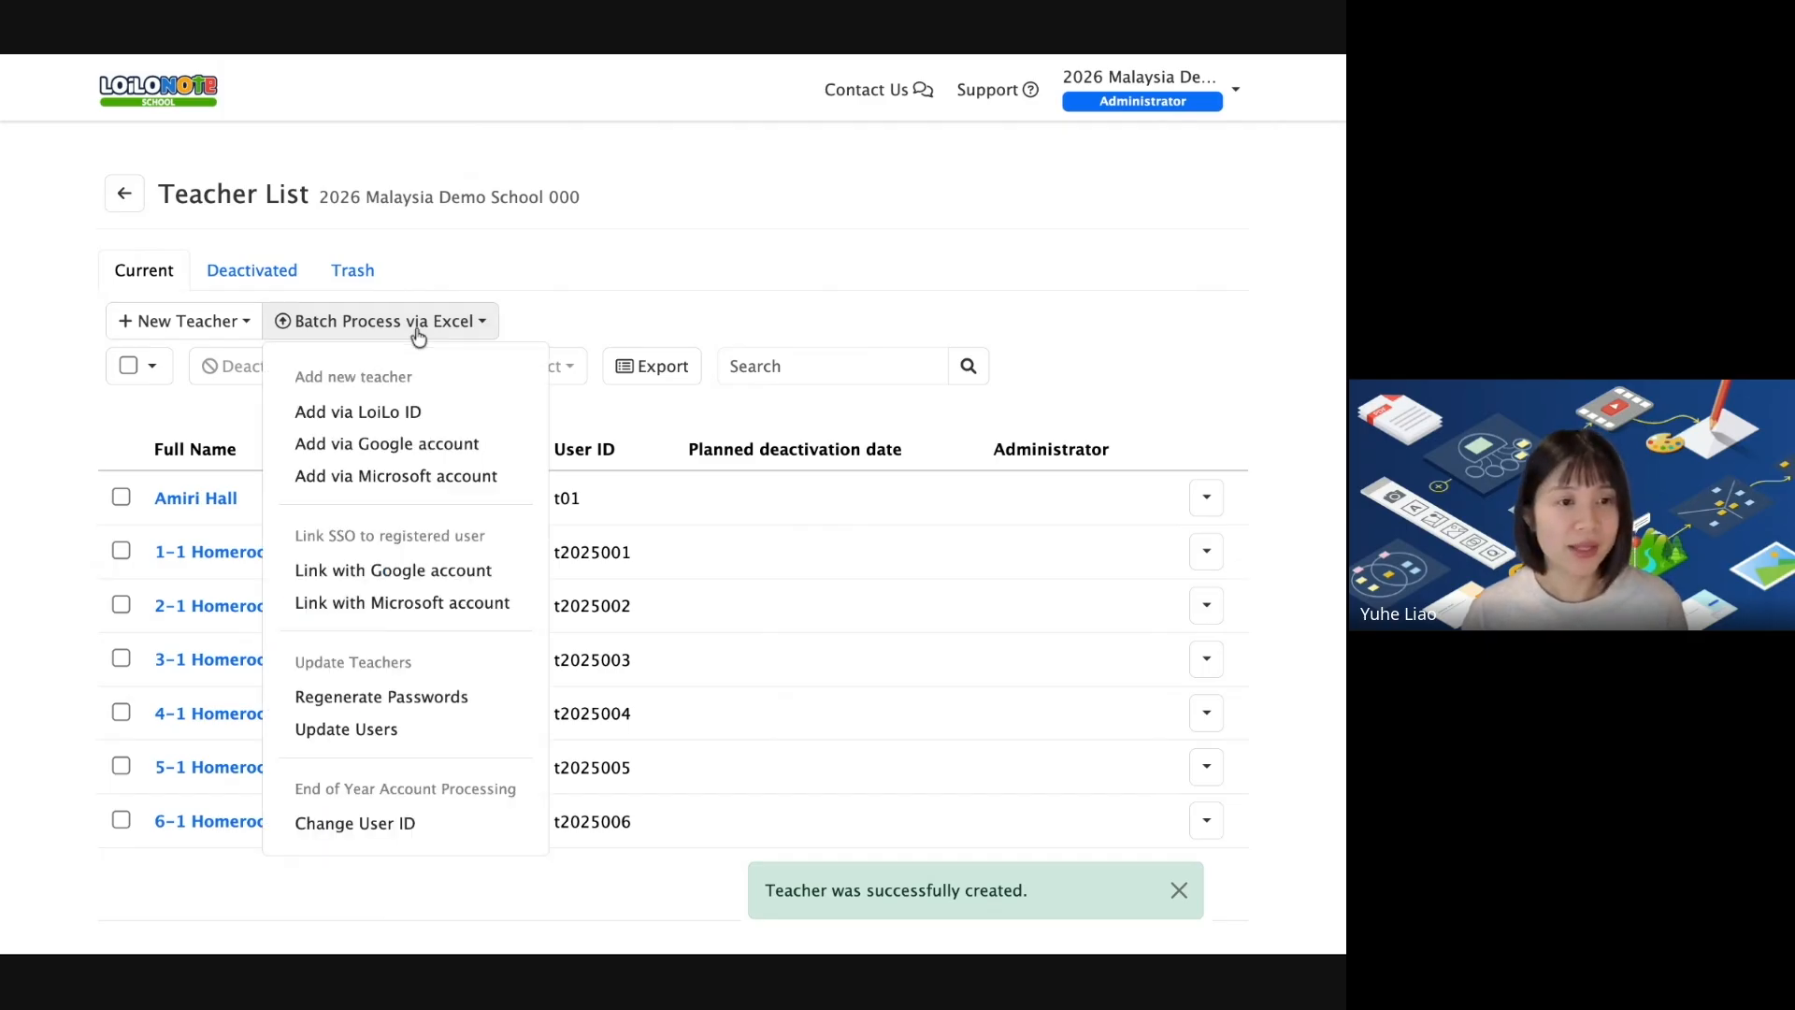
left_click(431, 424)
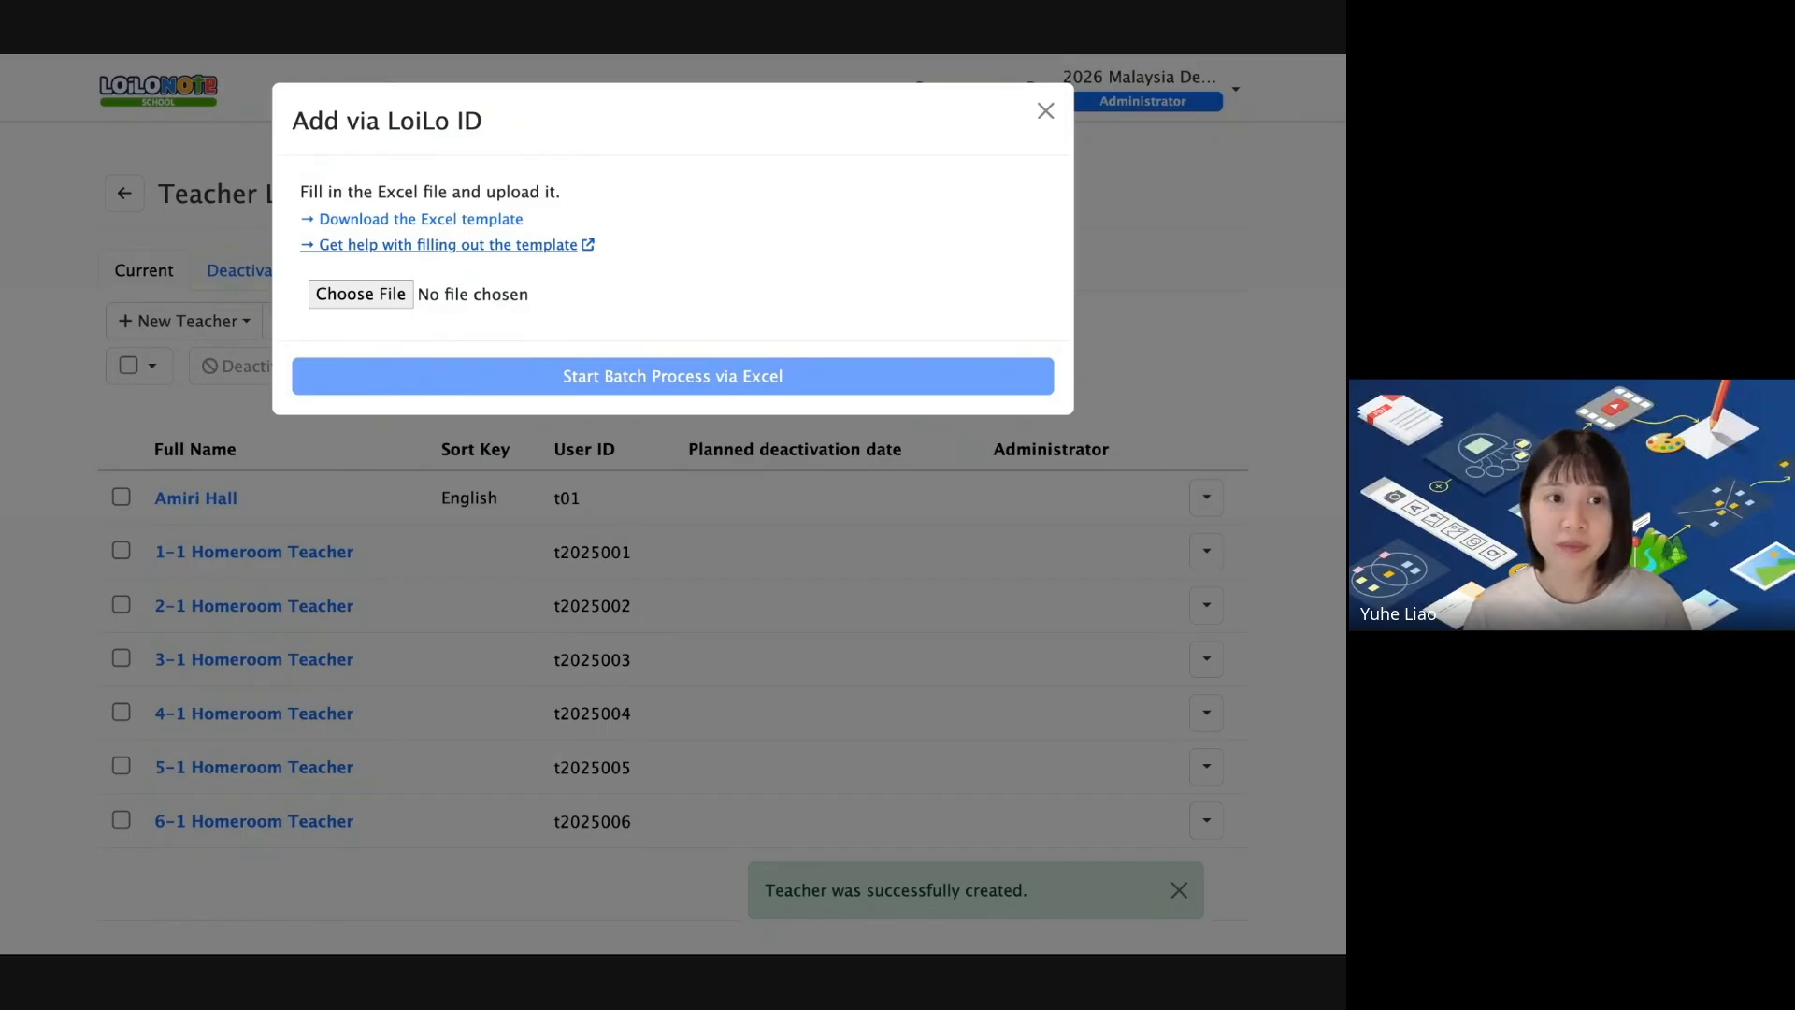
key("ctrl+Tab")
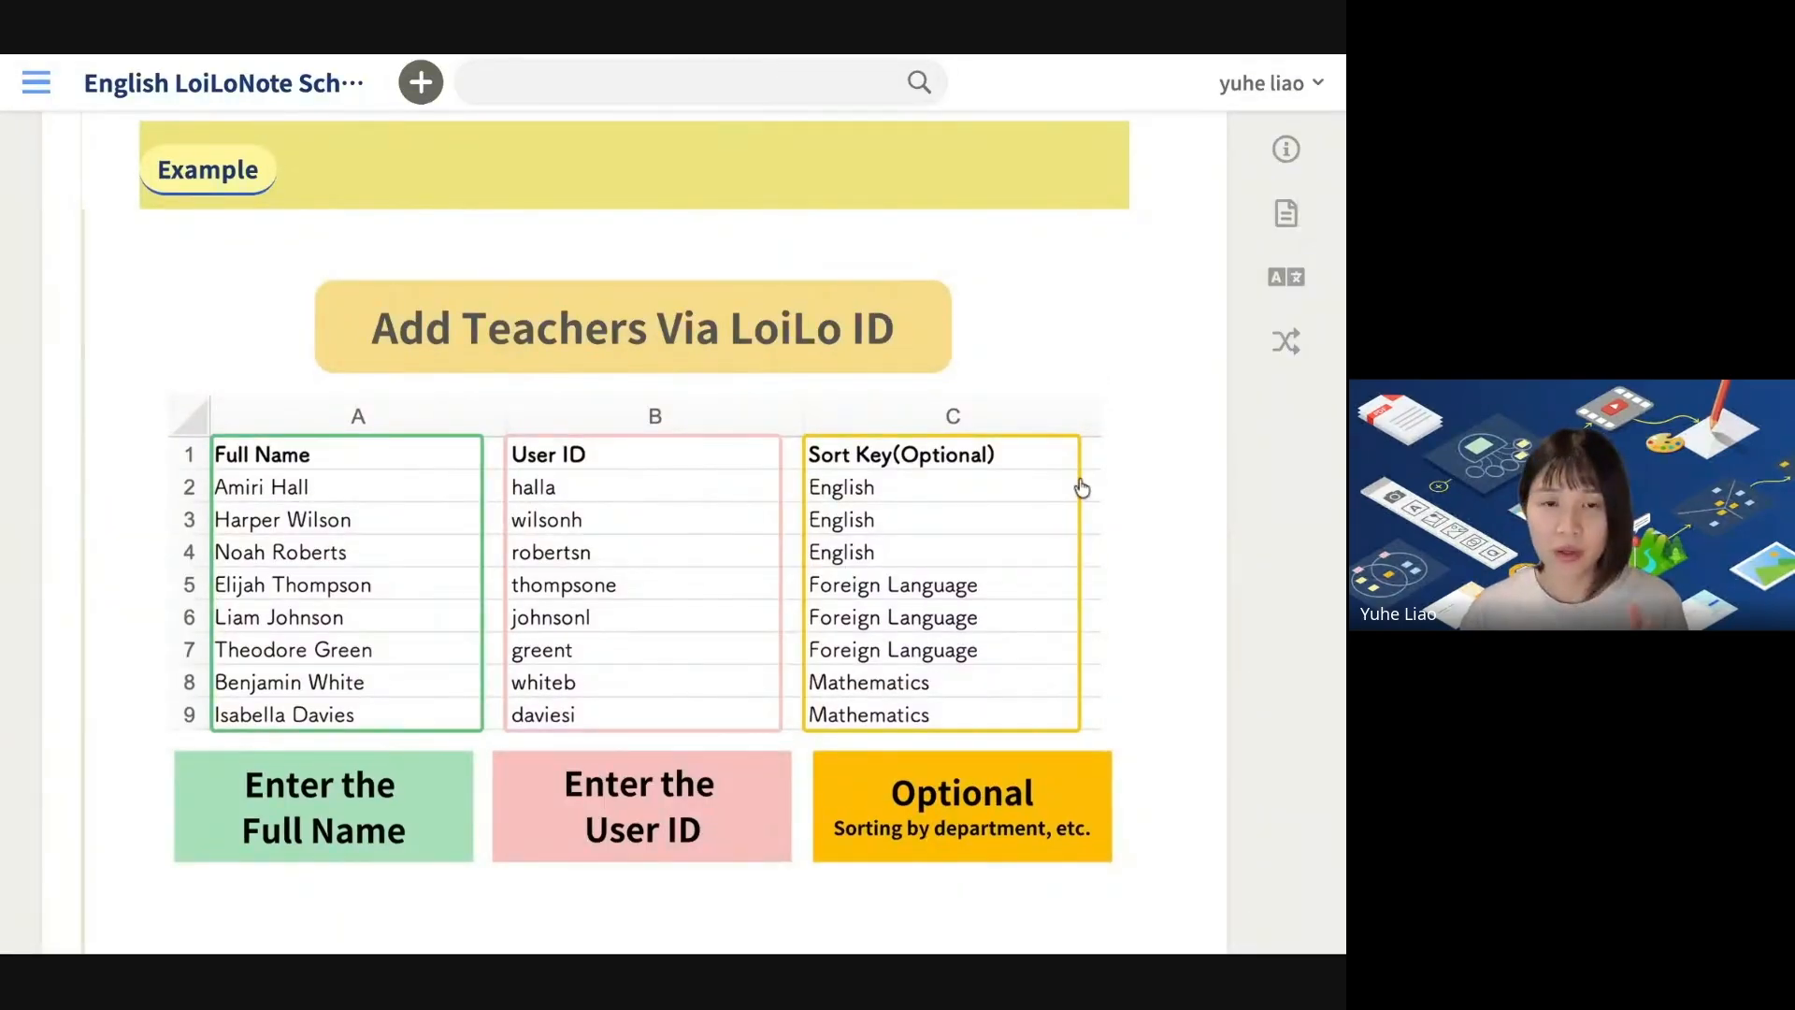
Review the help page's example sheet (Full Name, User ID, optional Sort Key), then return to the upload dialog.
scroll(1197, 493, "down", 1)
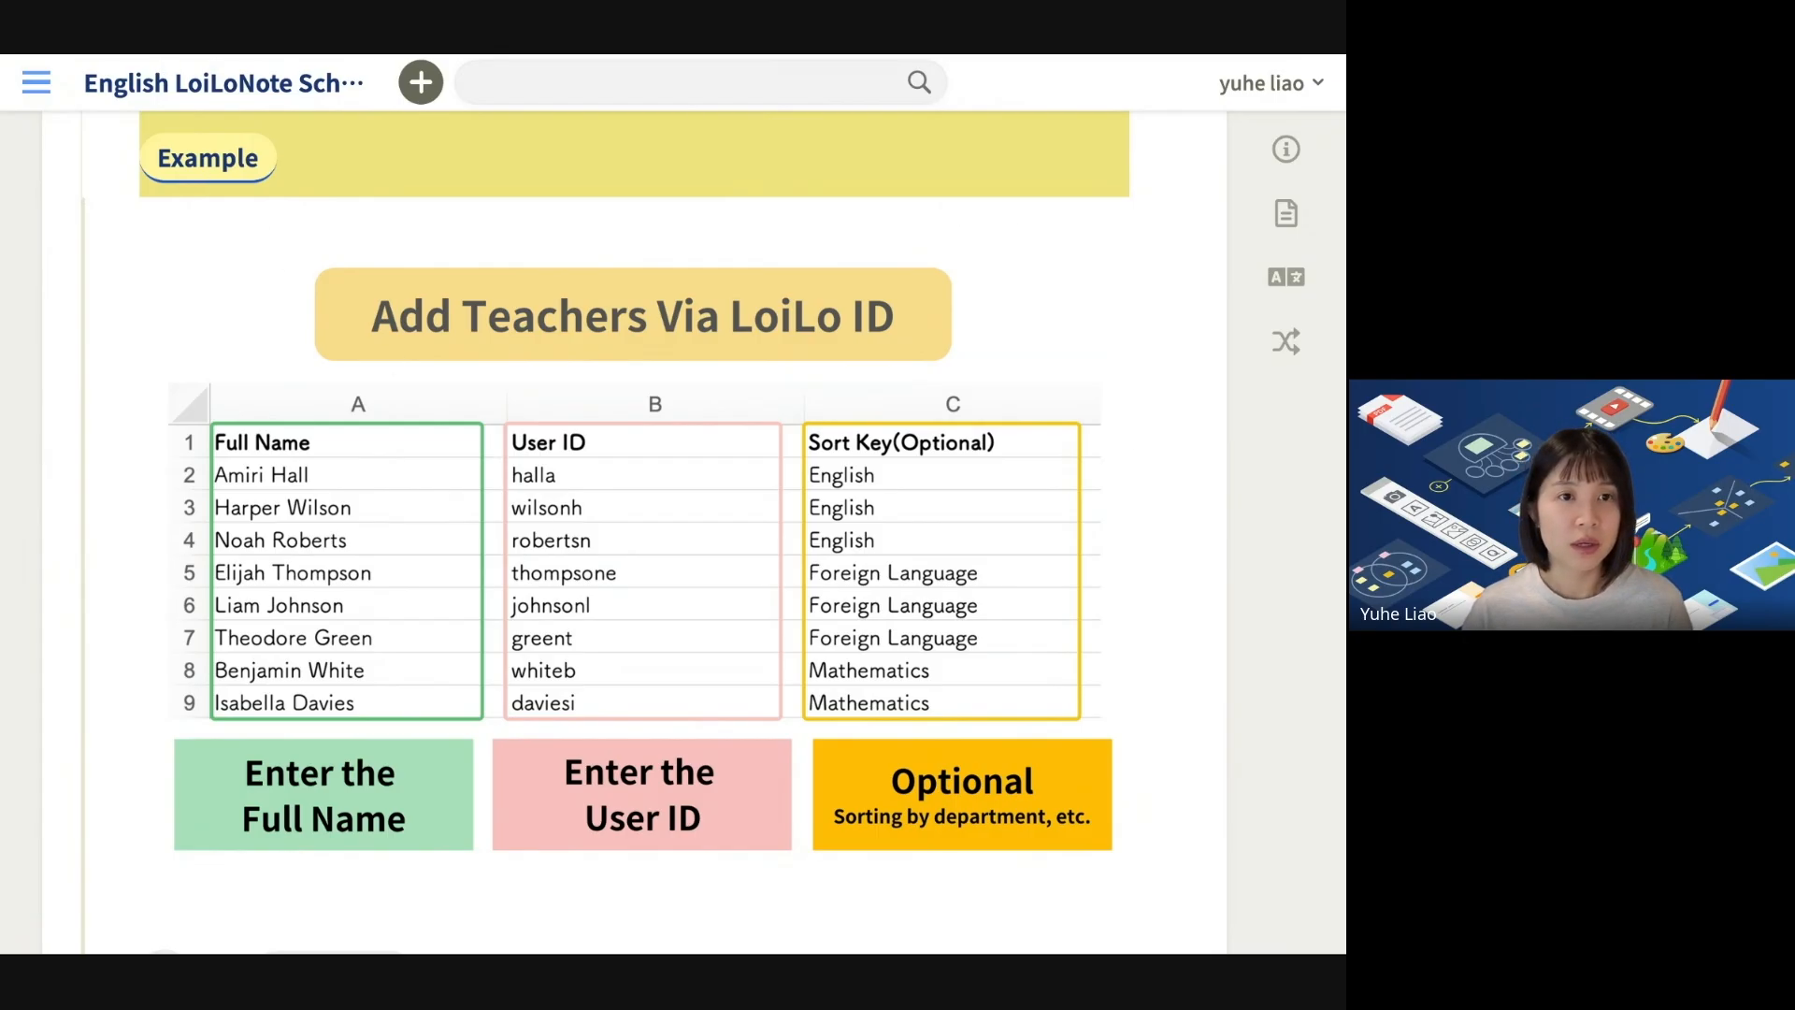
key("alt+Tab")
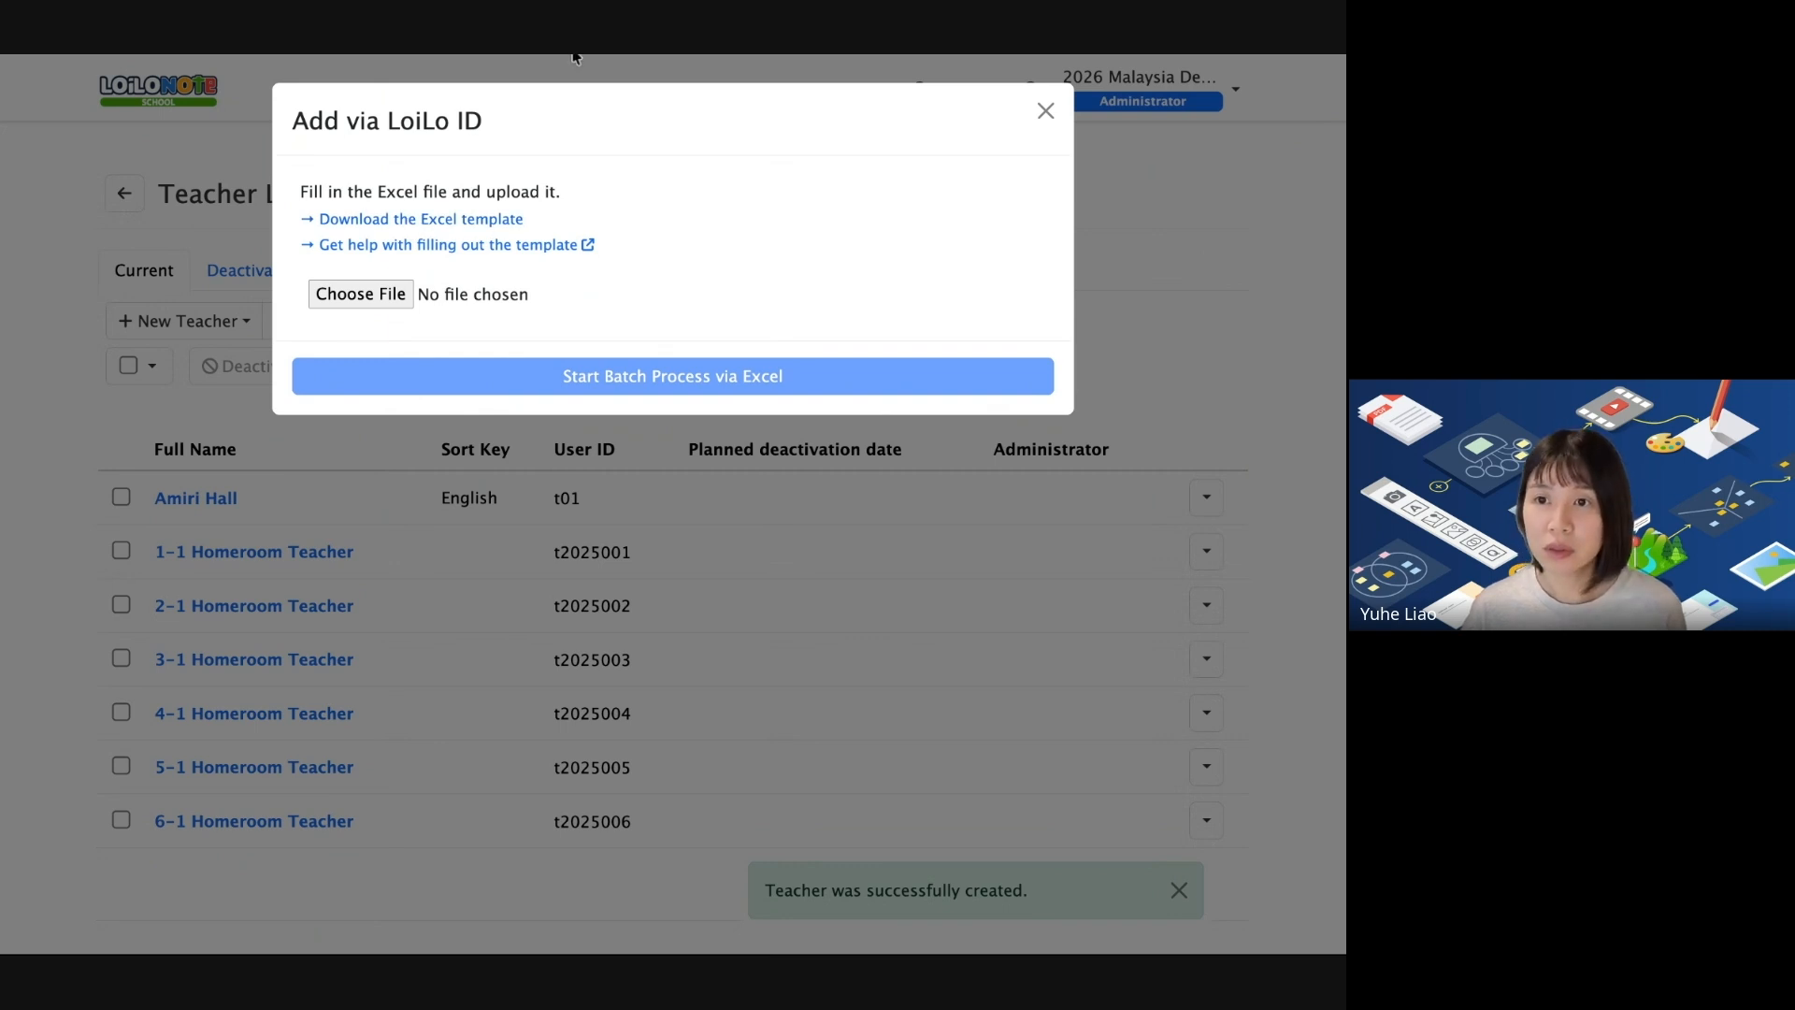
Show the Add Teachers Via LoiLo ID slide with its sample sheet of eight teachers.
key("alt+Tab")
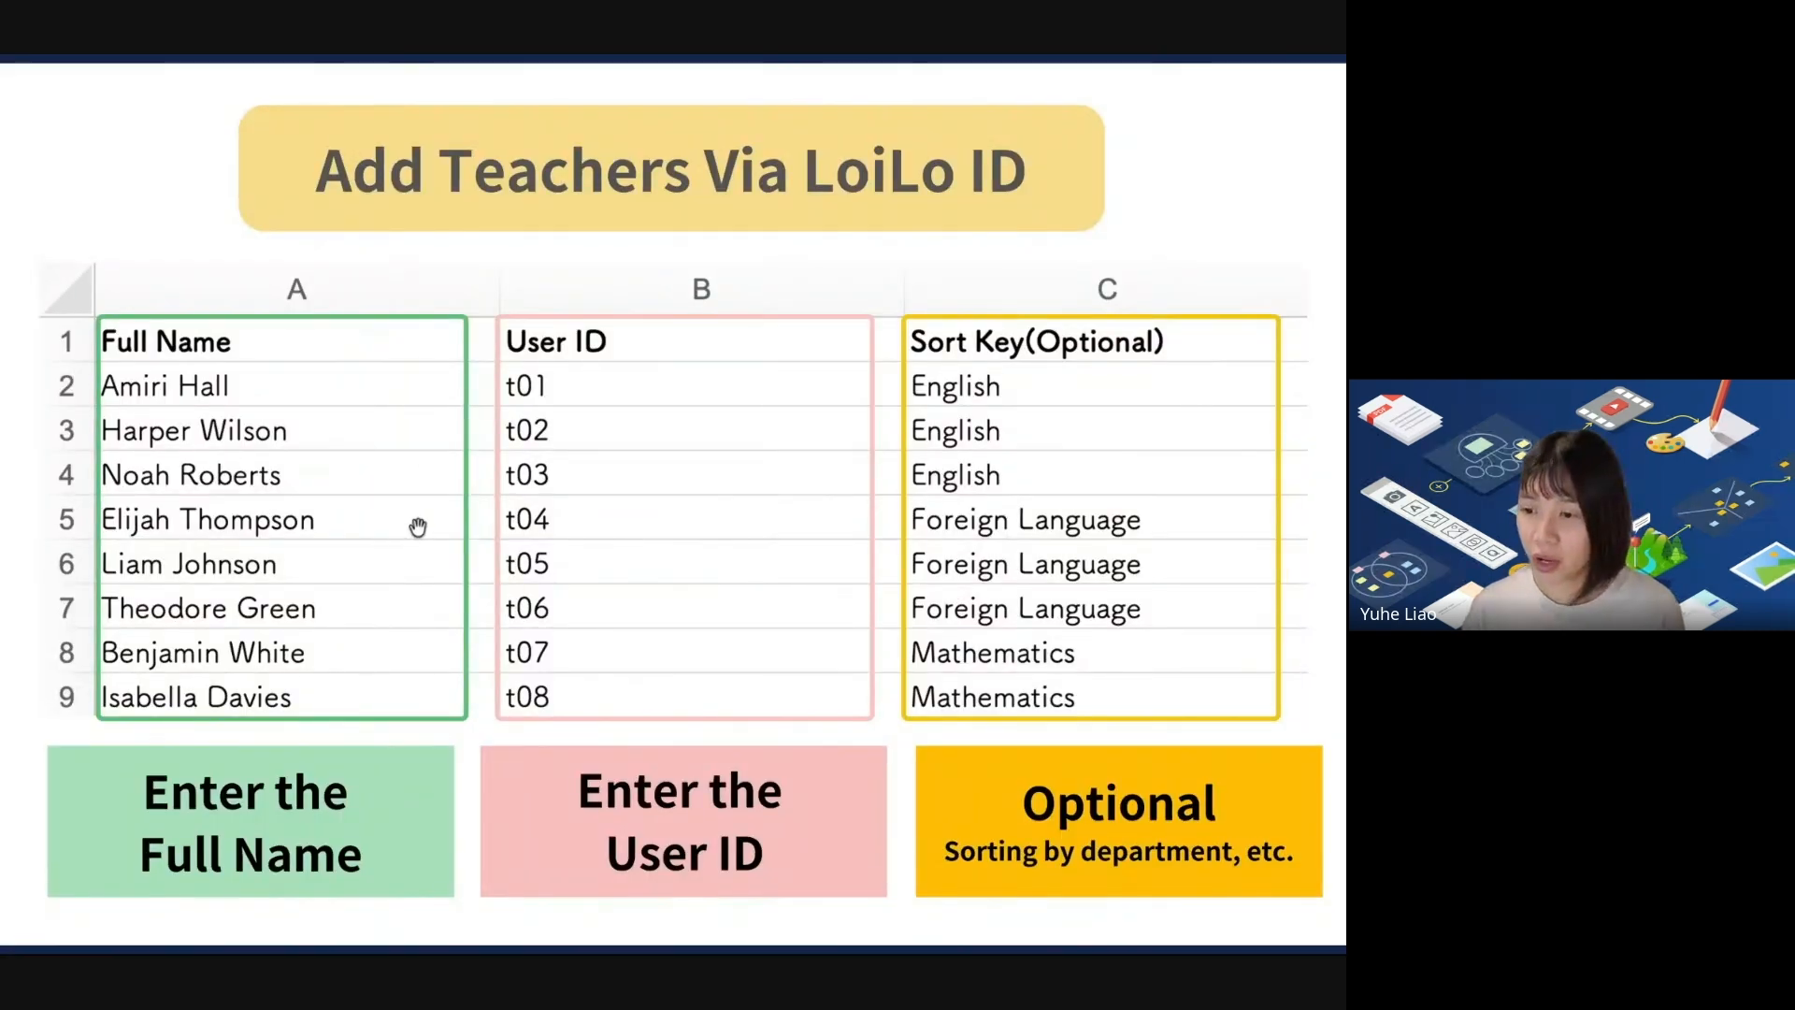
left_click(177, 441)
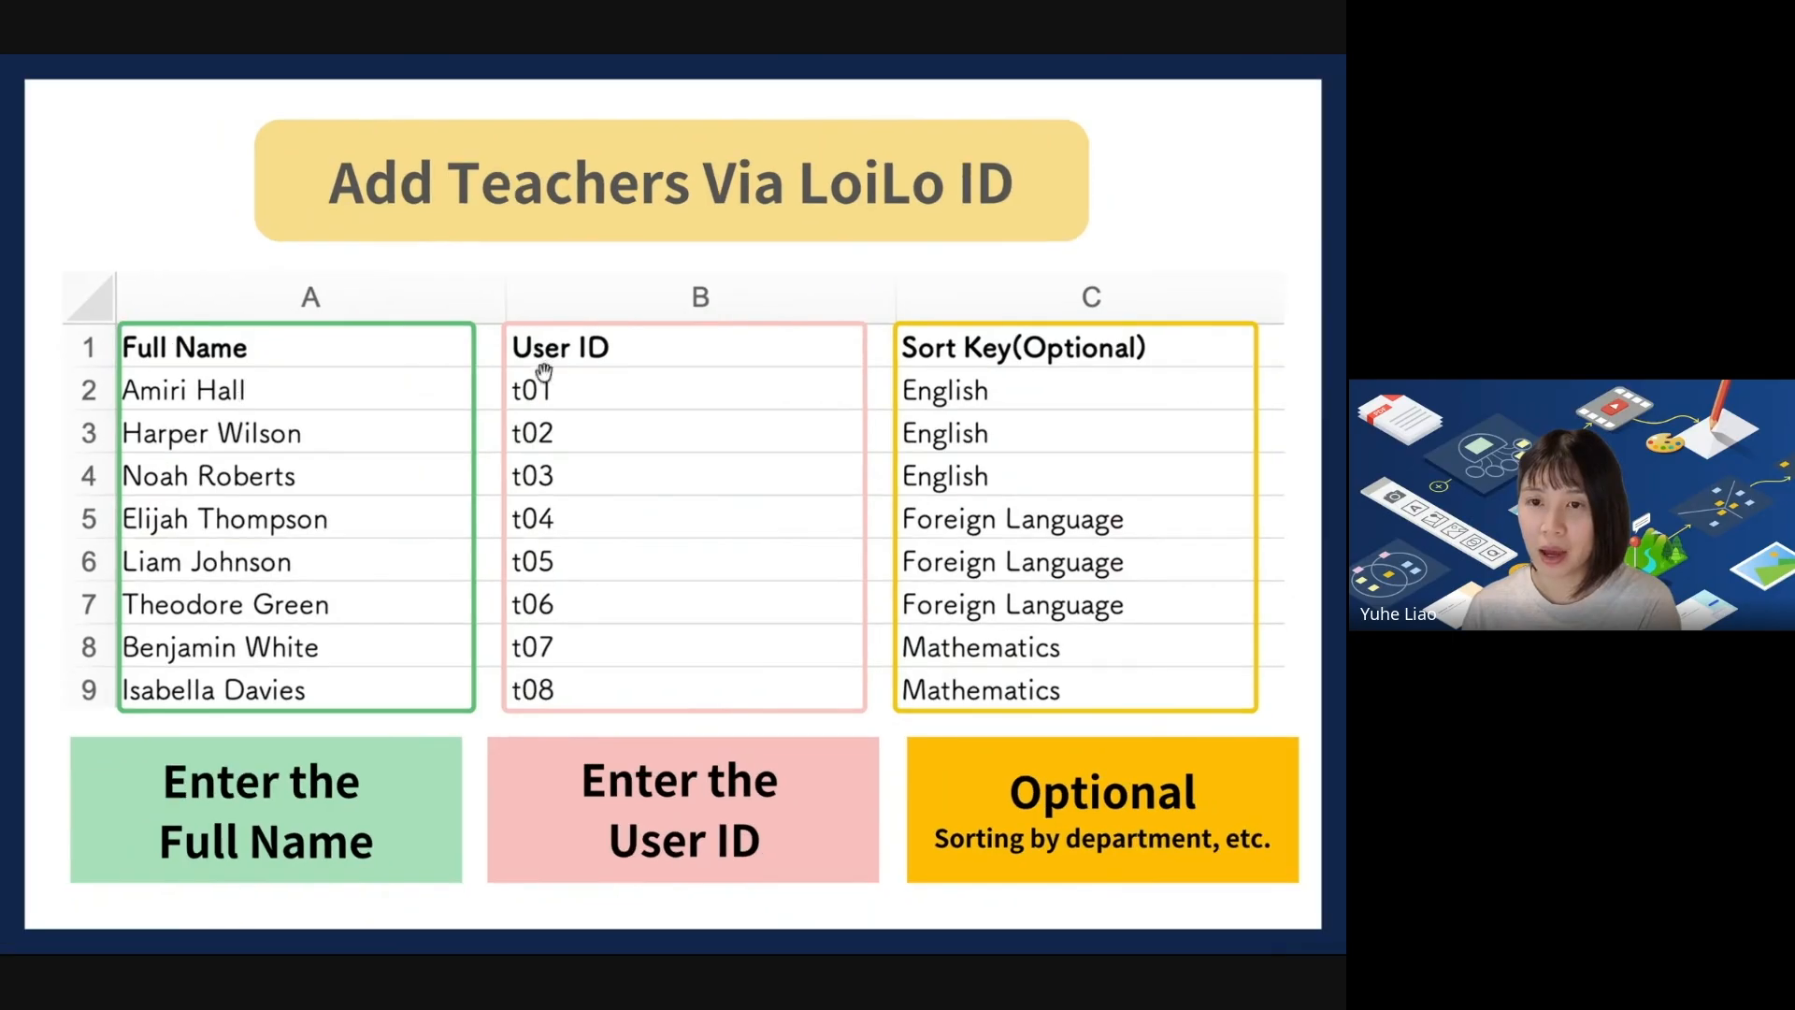
left_click(544, 372)
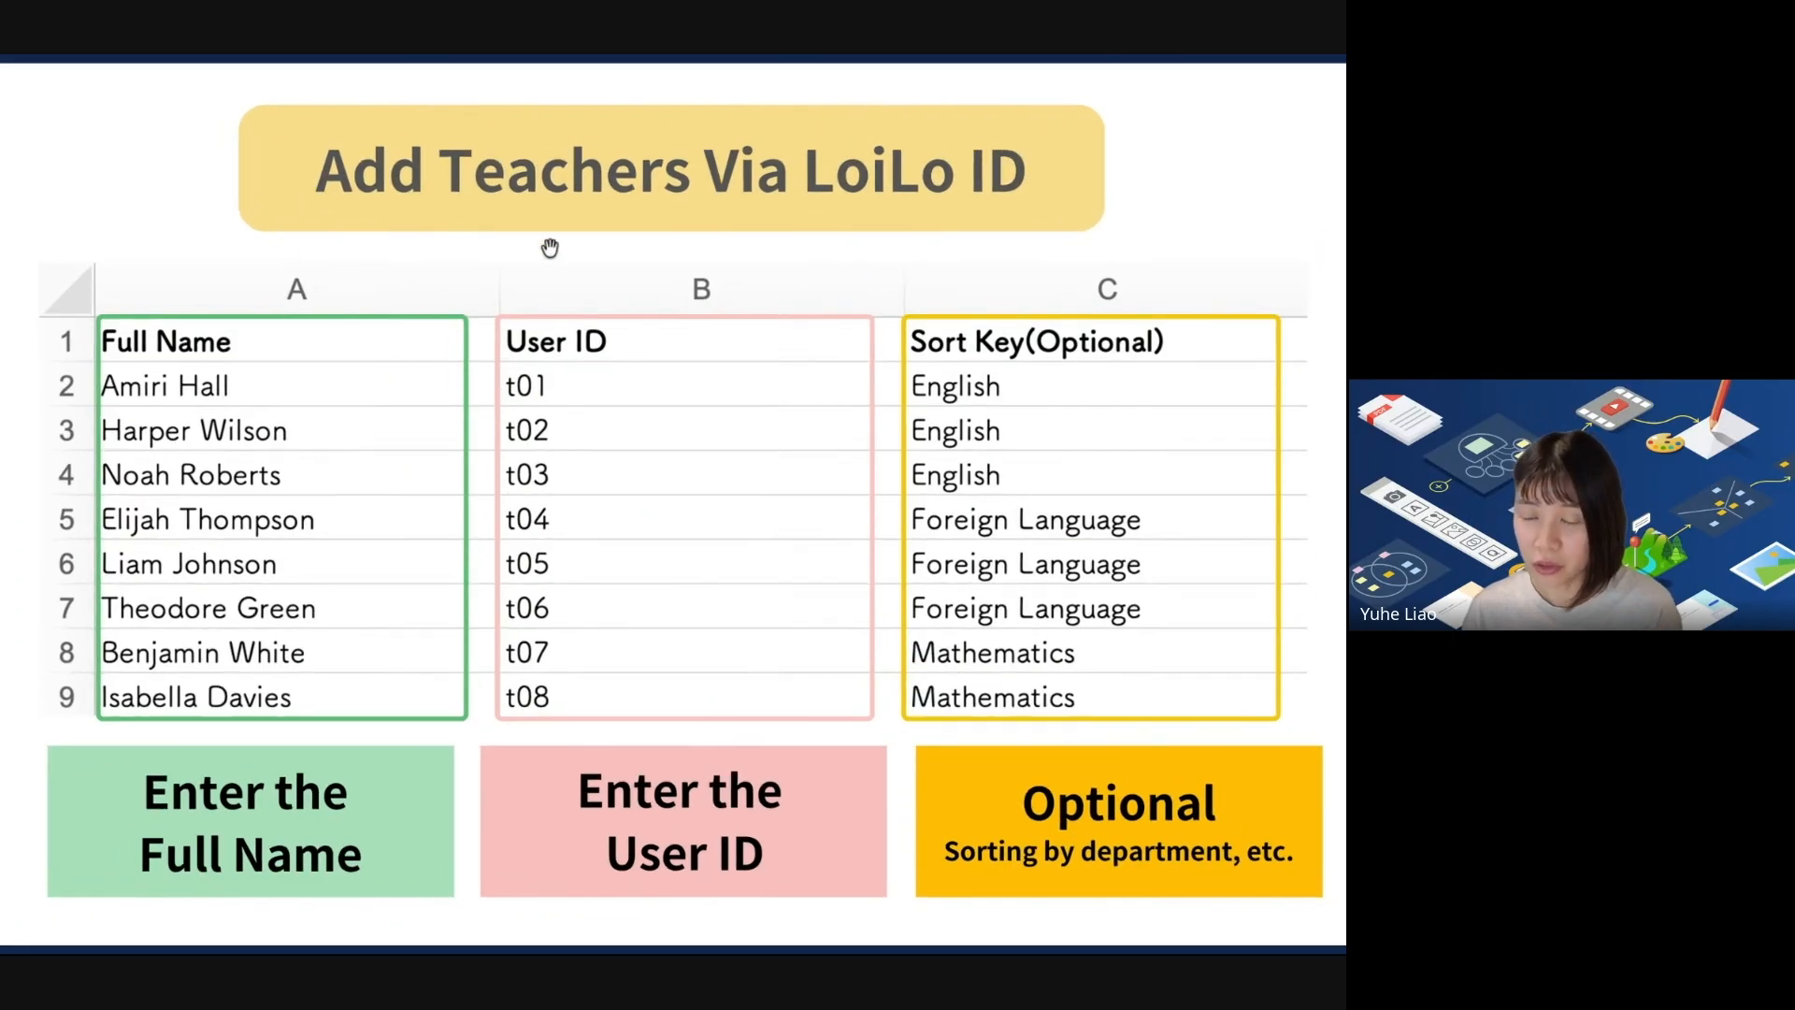
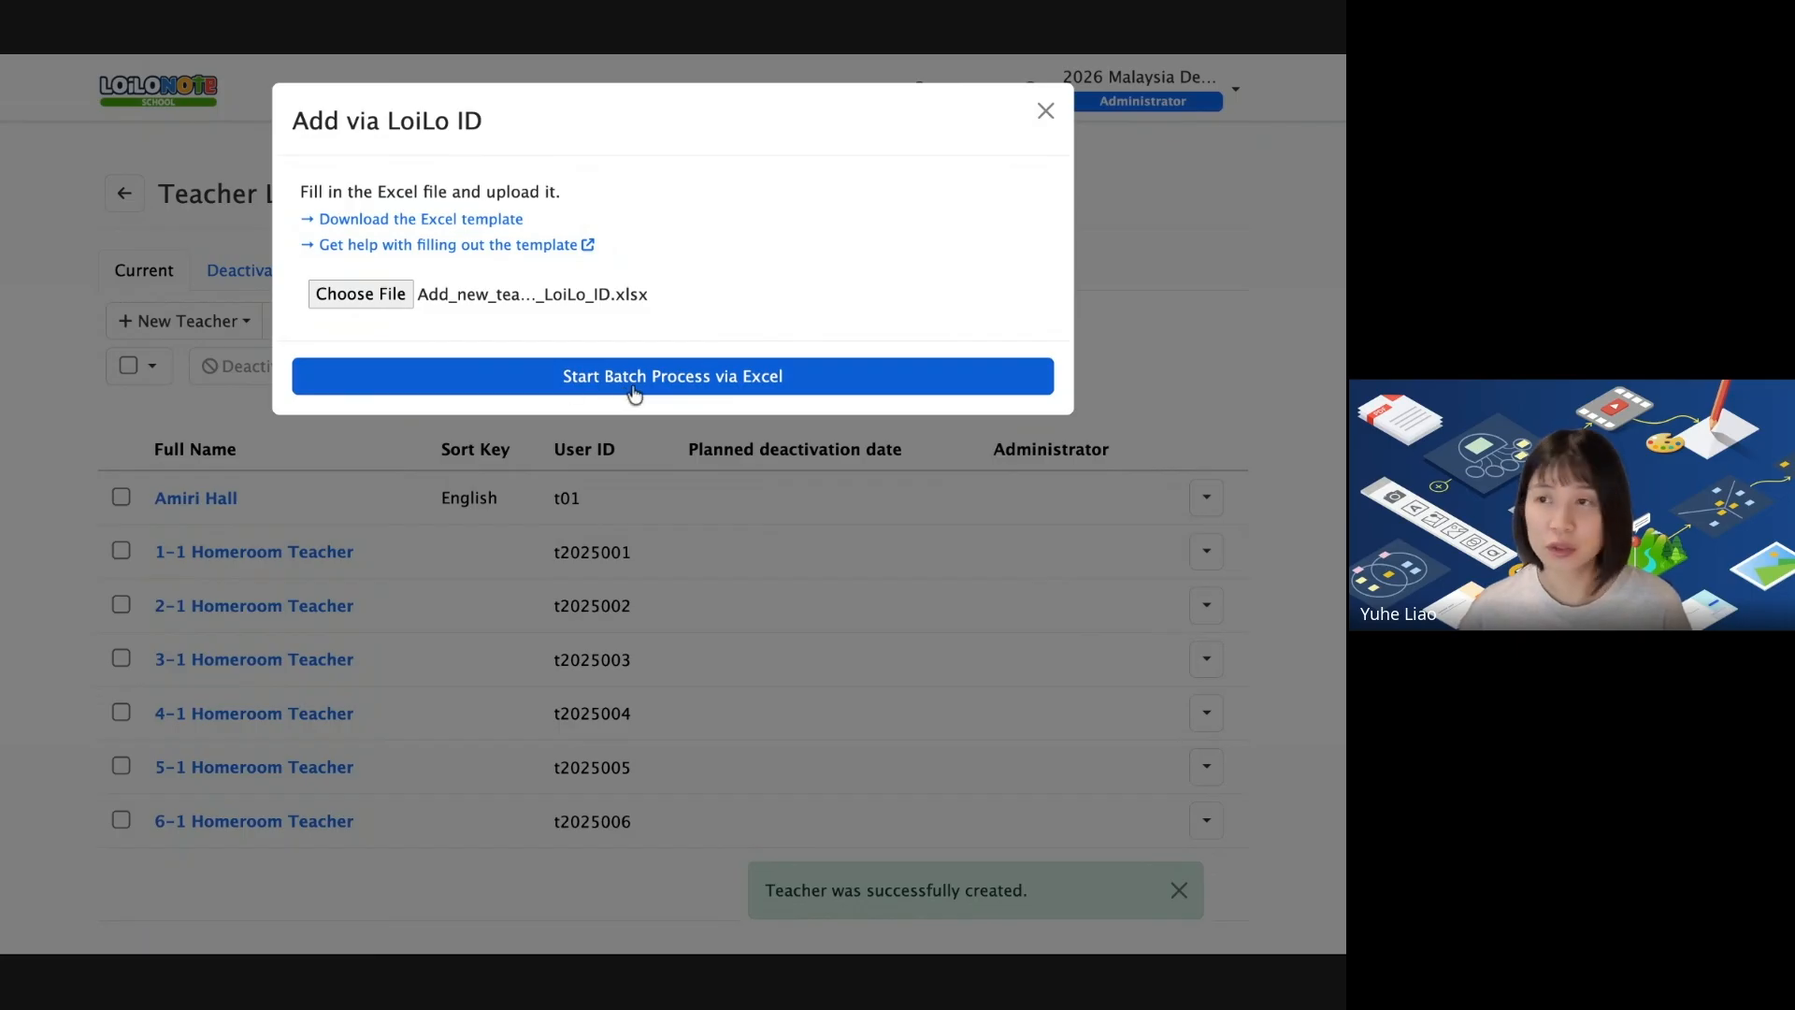
Batch-register the two teachers from the Excel file, requiring a password change at next login.
left_click(673, 377)
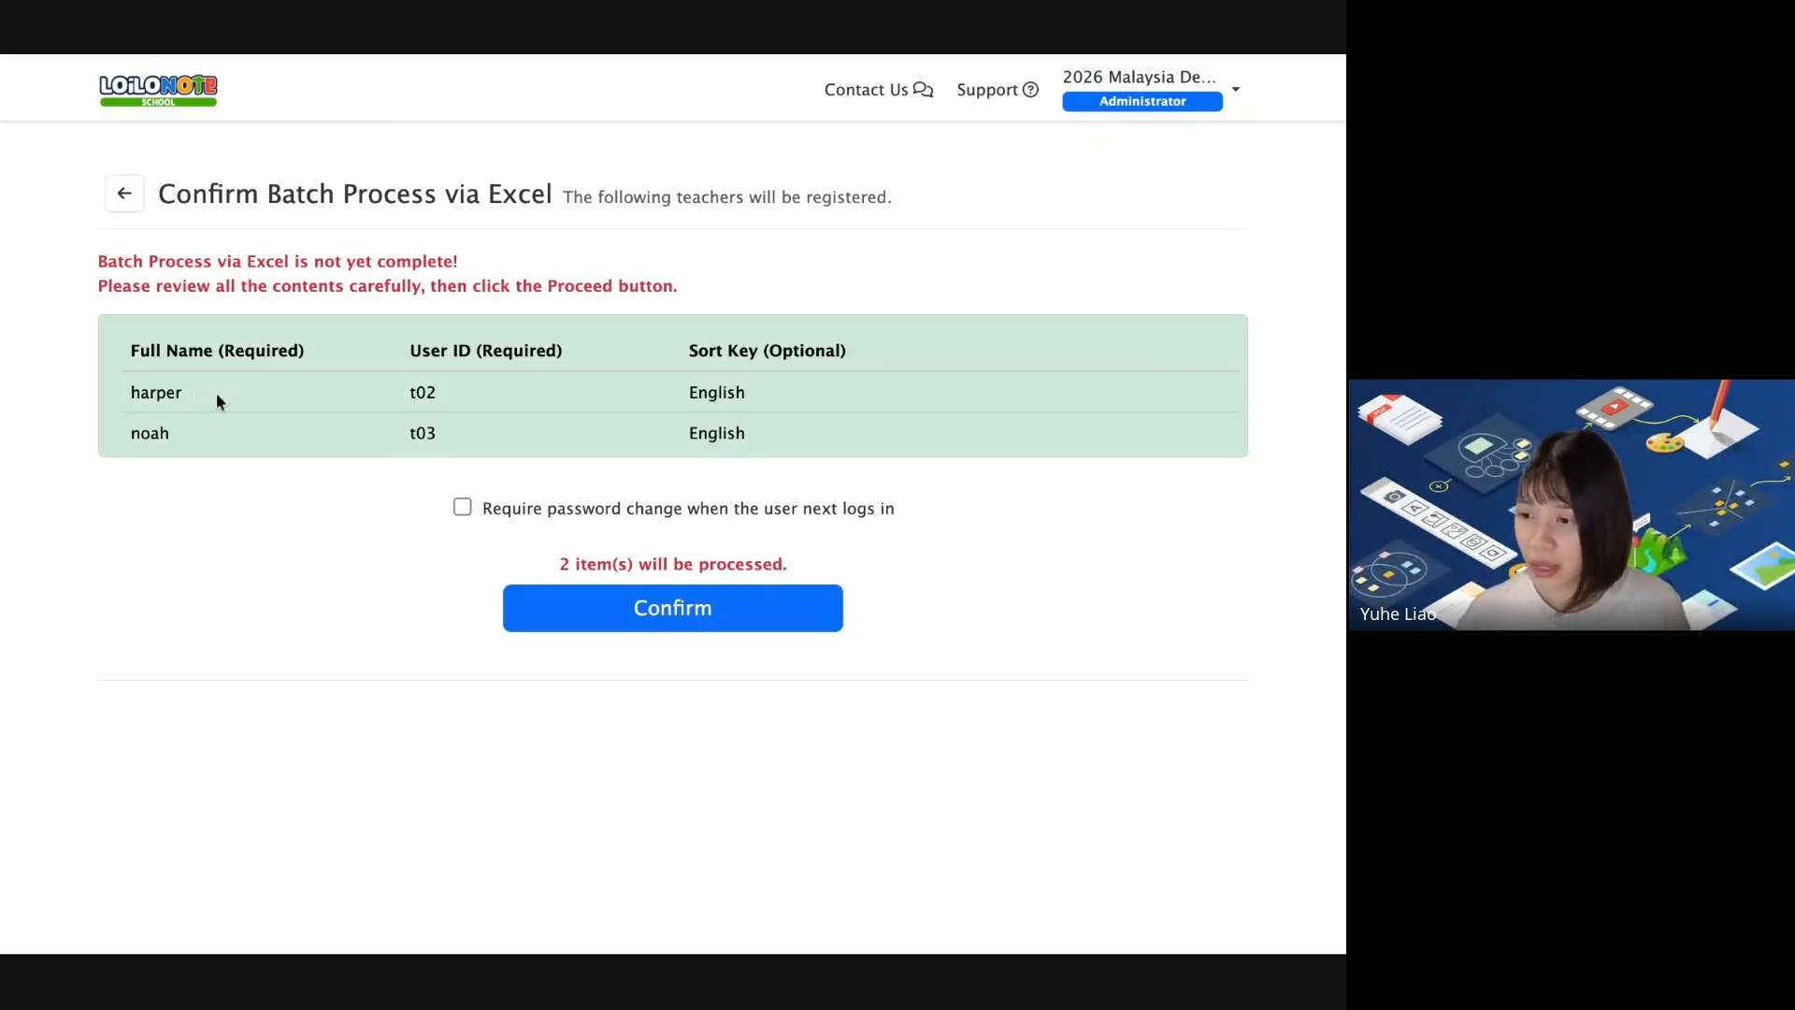
double_click(131, 392)
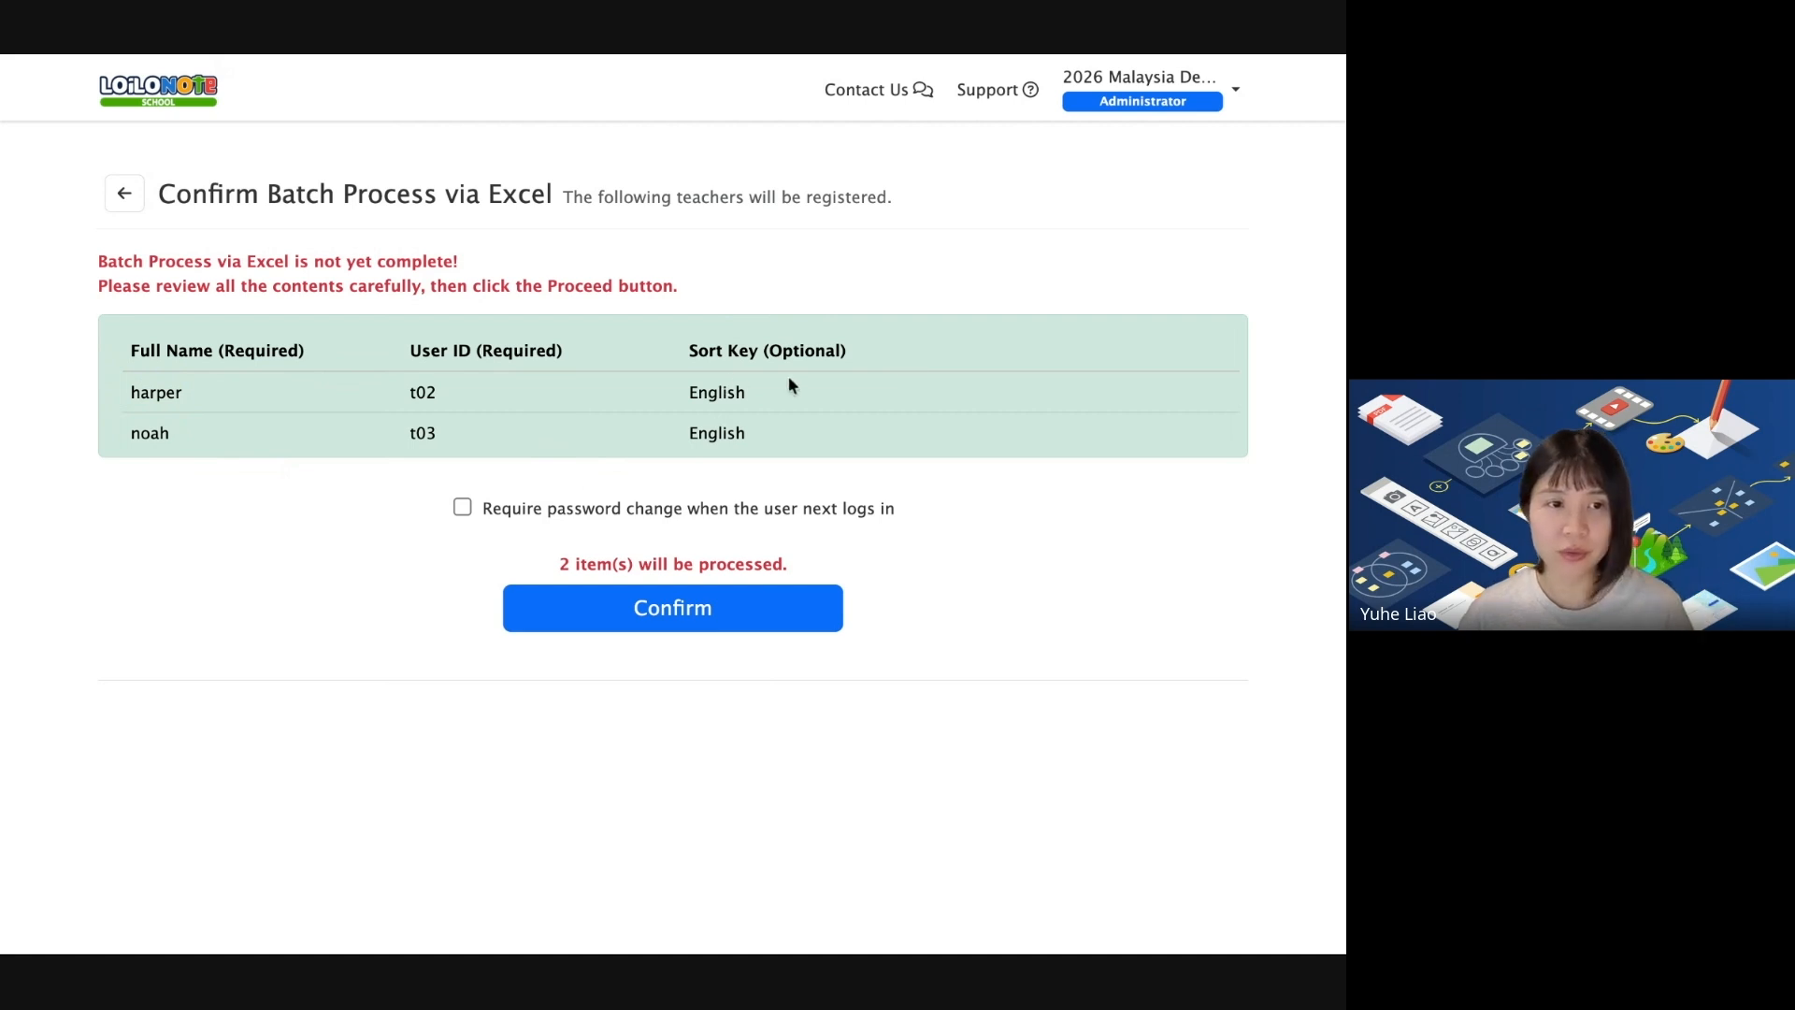
left_click(460, 511)
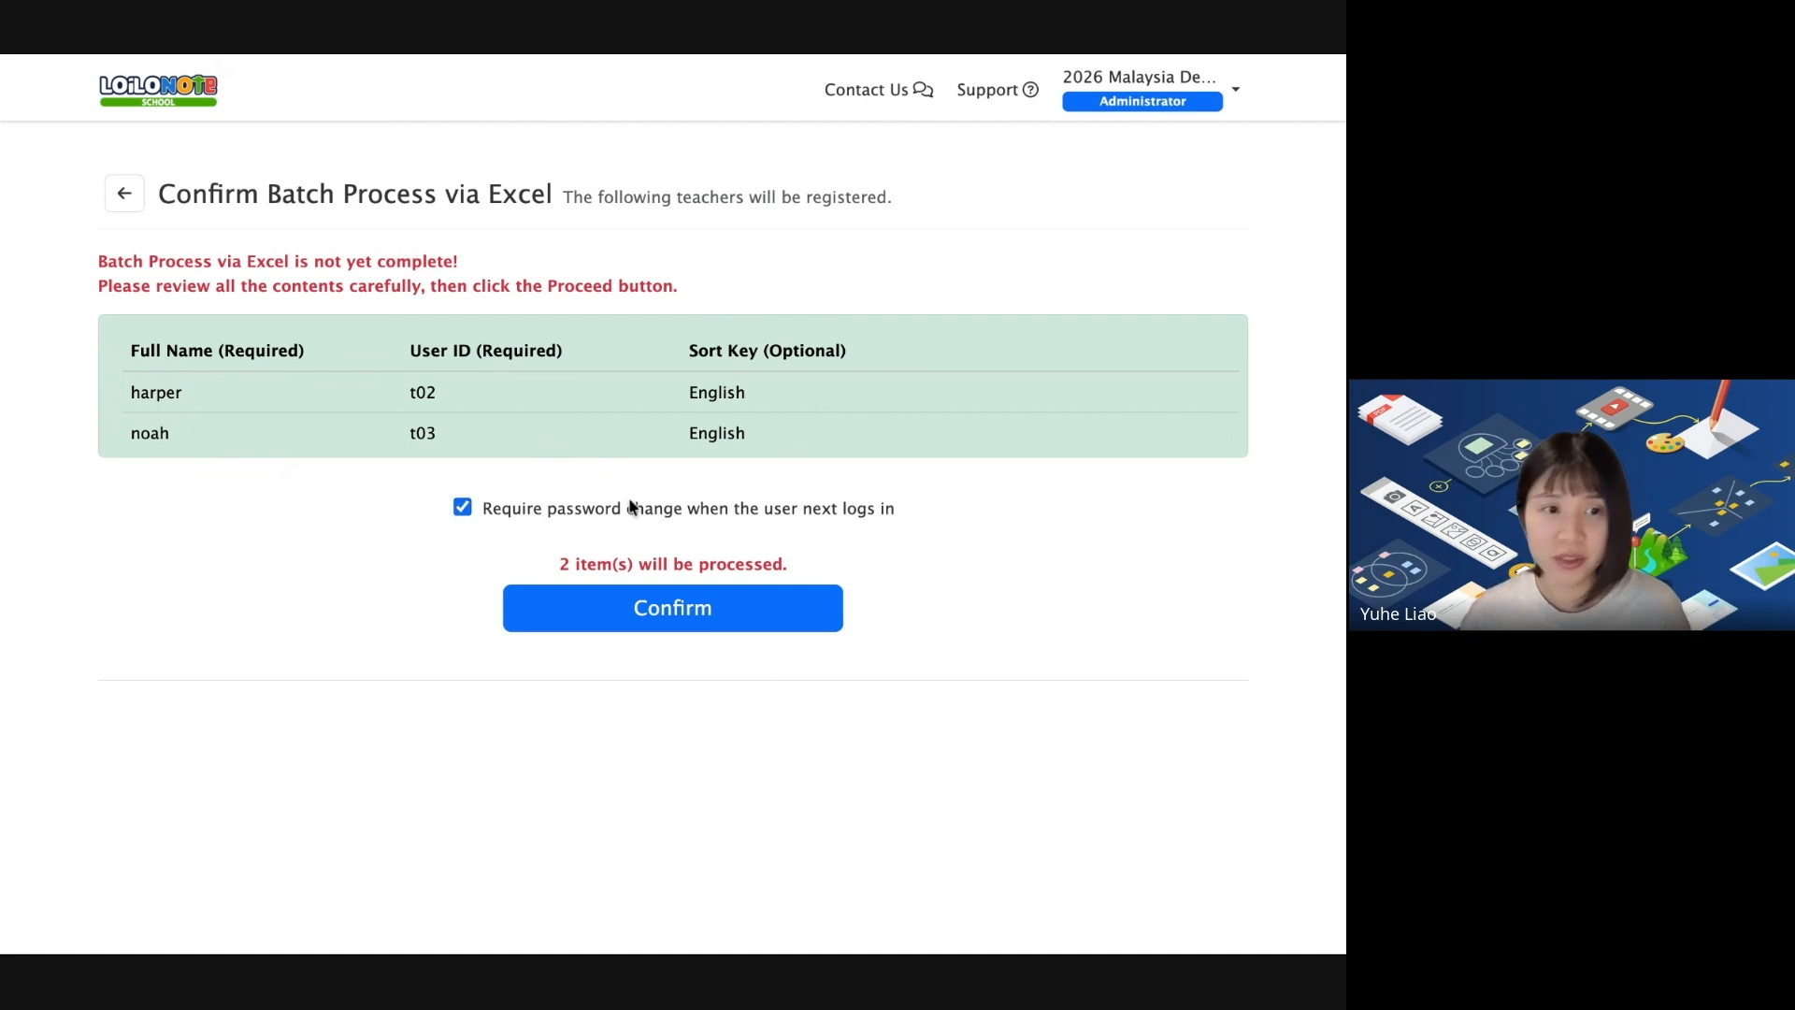
left_click(697, 615)
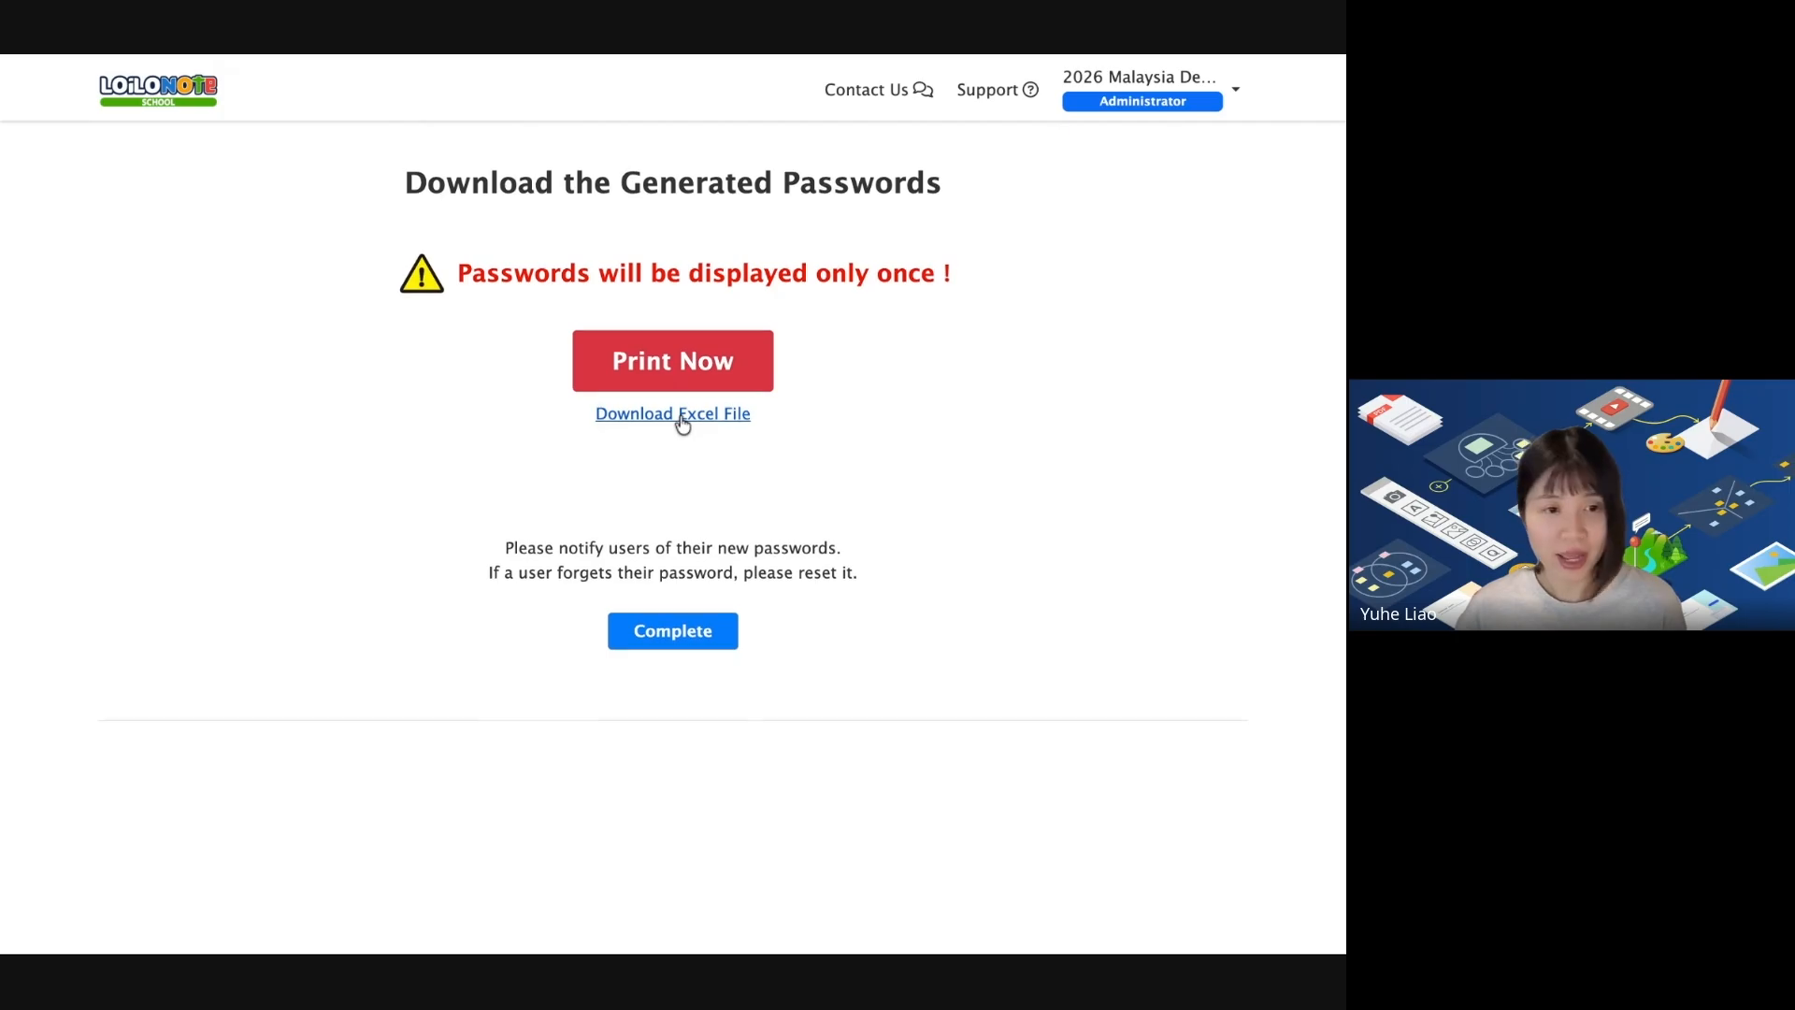
left_click(703, 634)
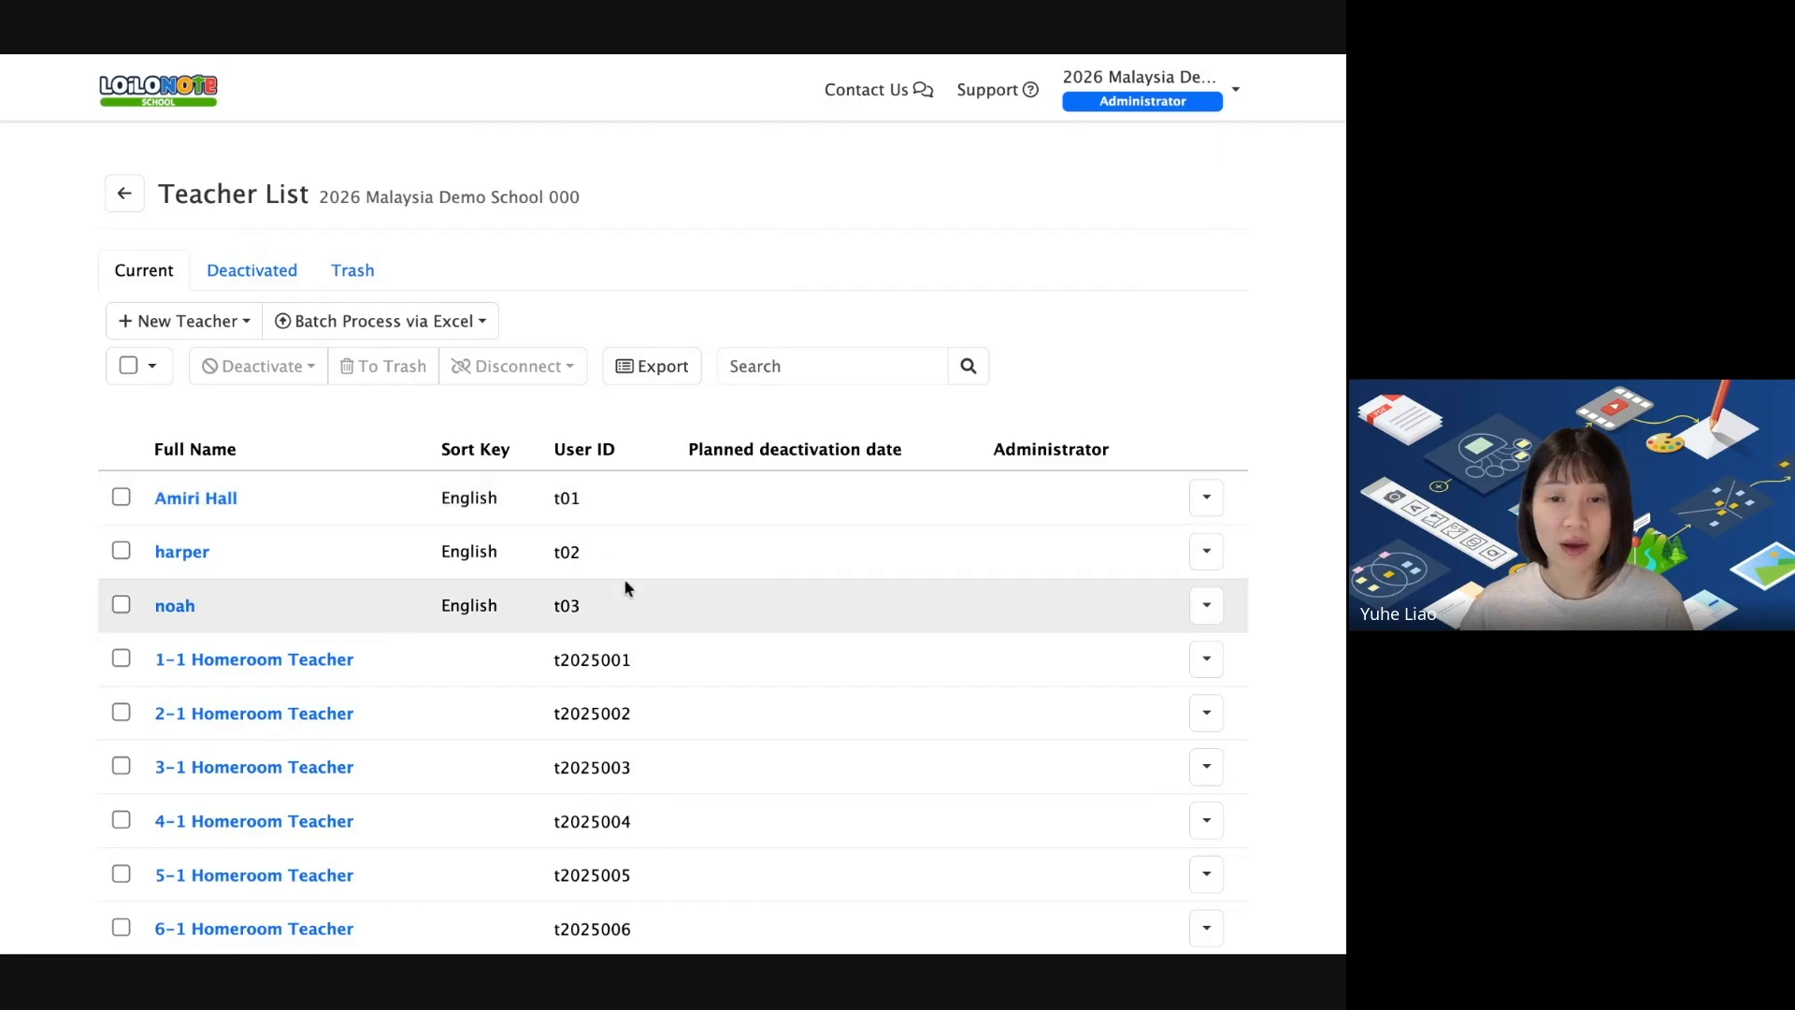
Switch from the Teacher List to the 'Distributing accounts to the teachers' slide.
scroll(619, 487, "down", 1)
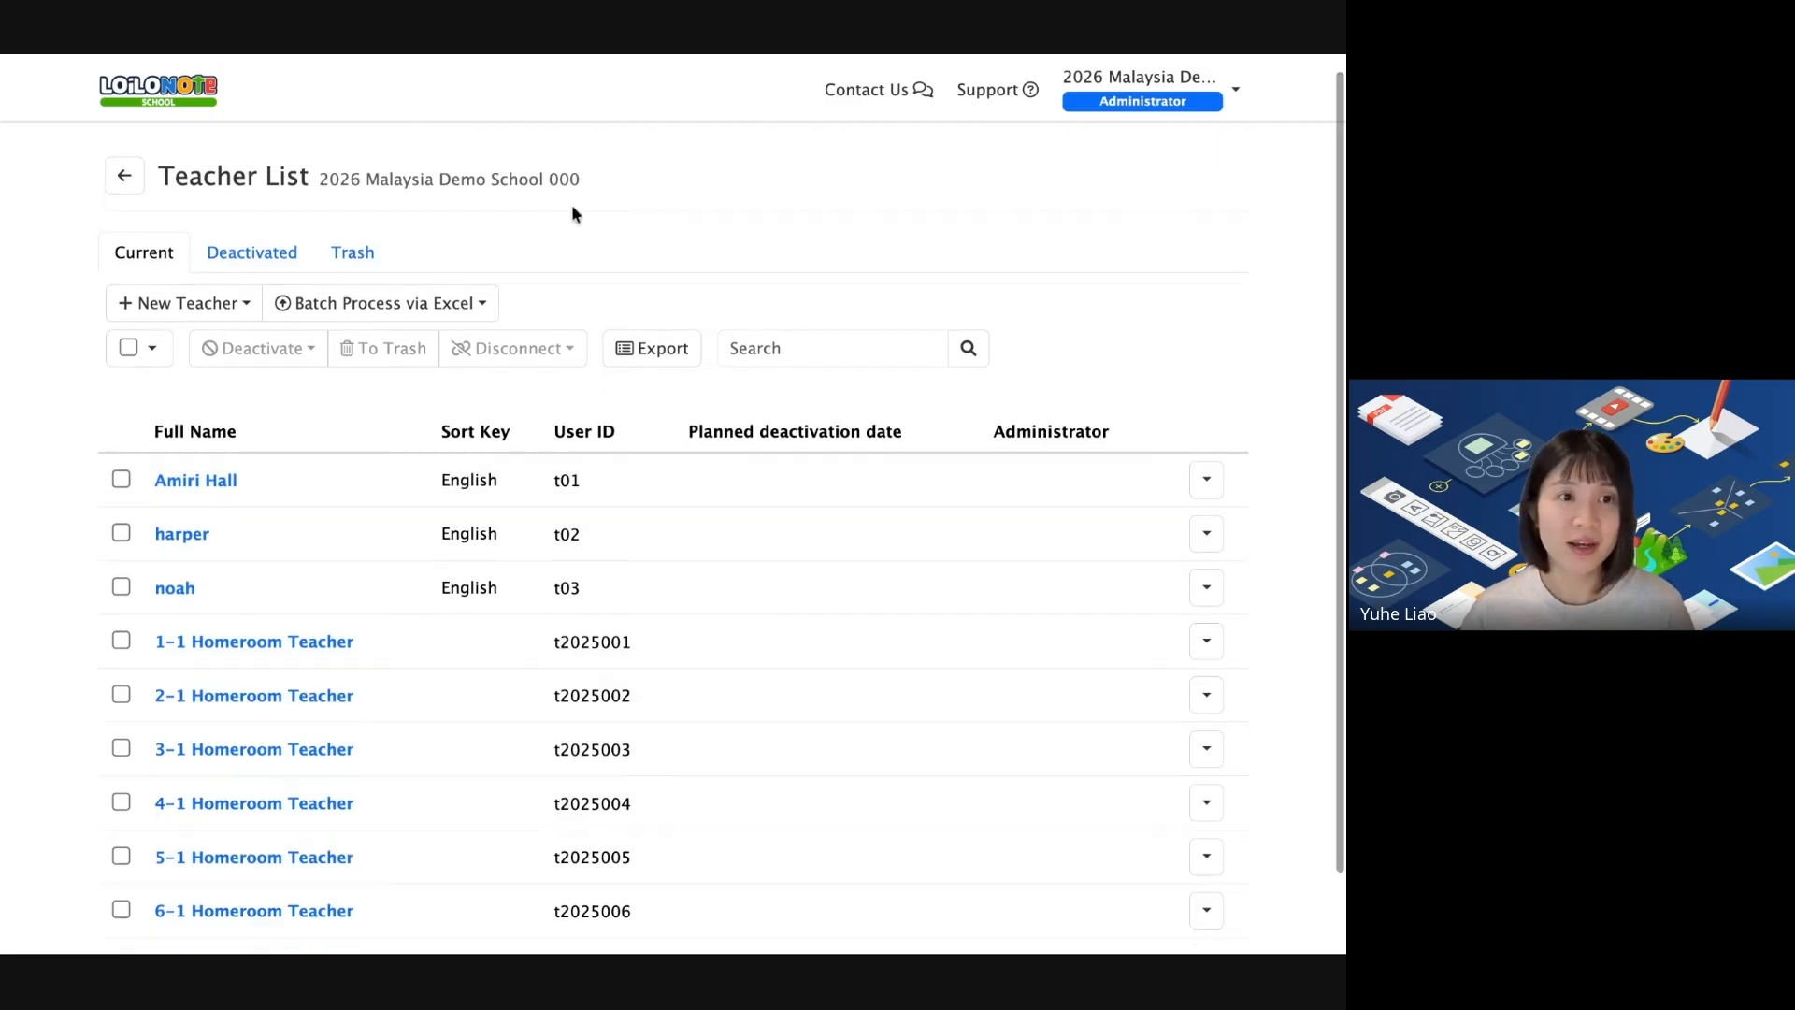
scroll(555, 298, "up", 1)
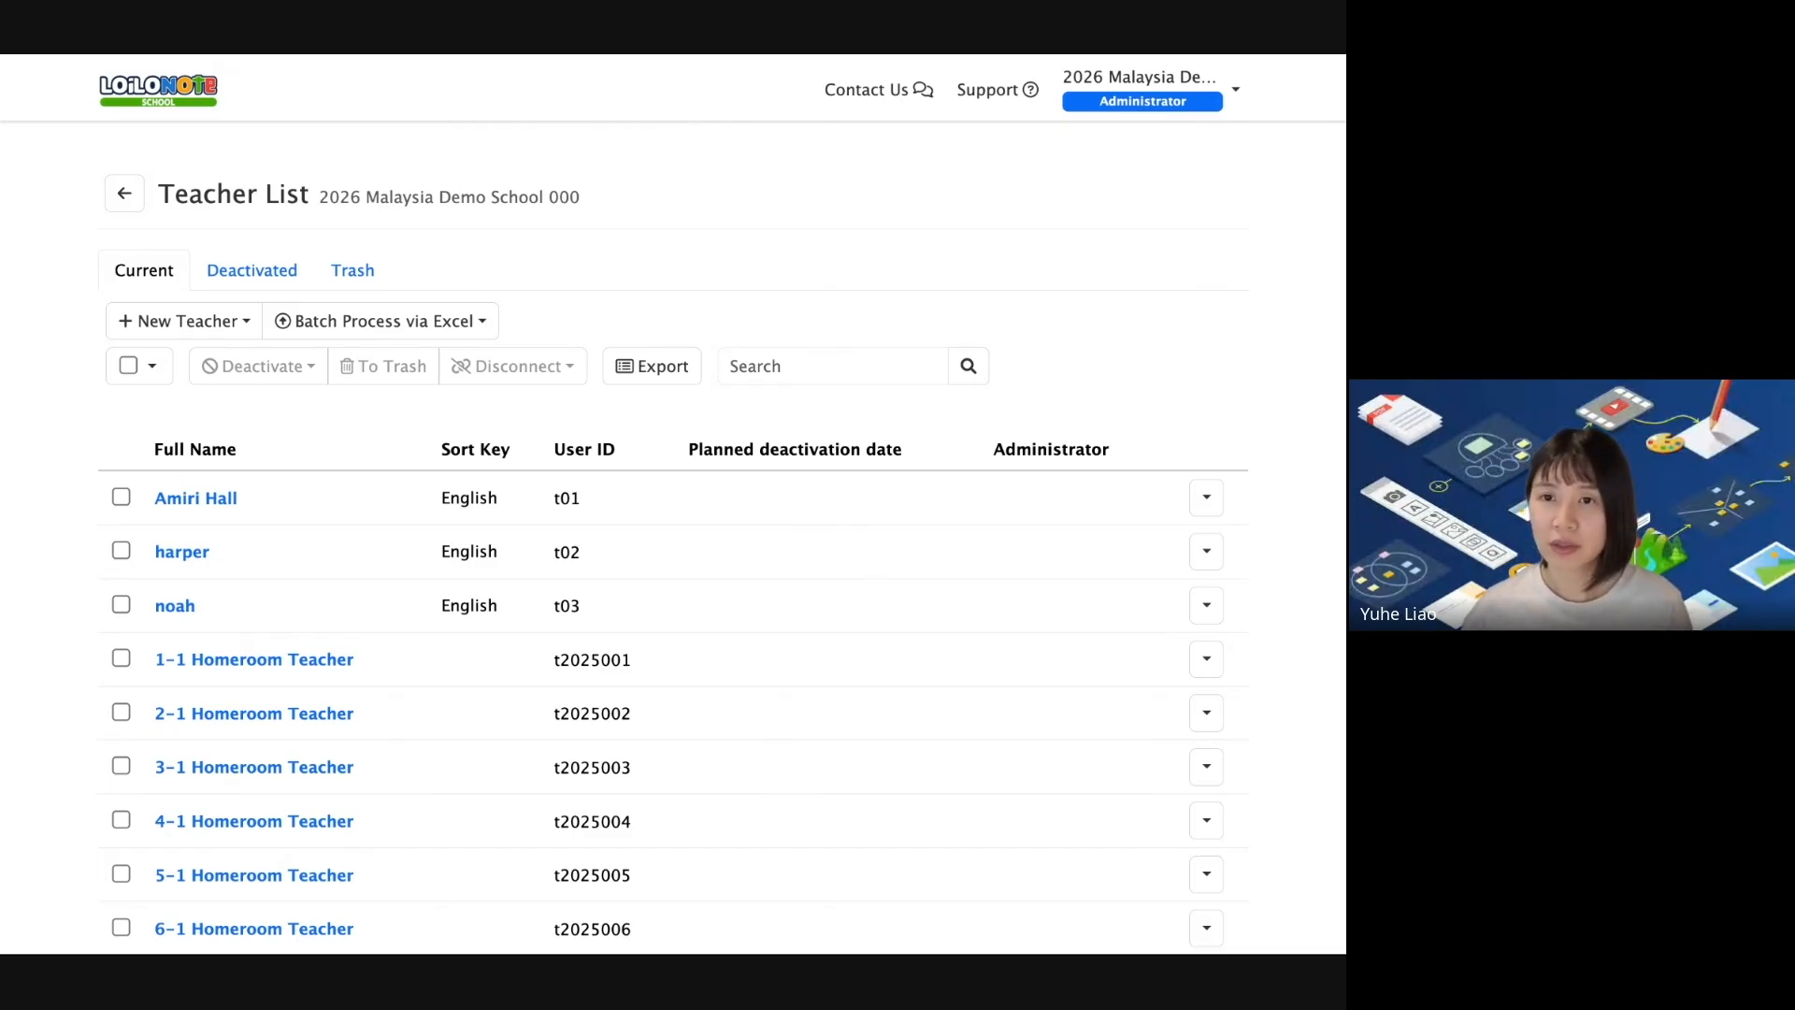
key("alt+Tab")
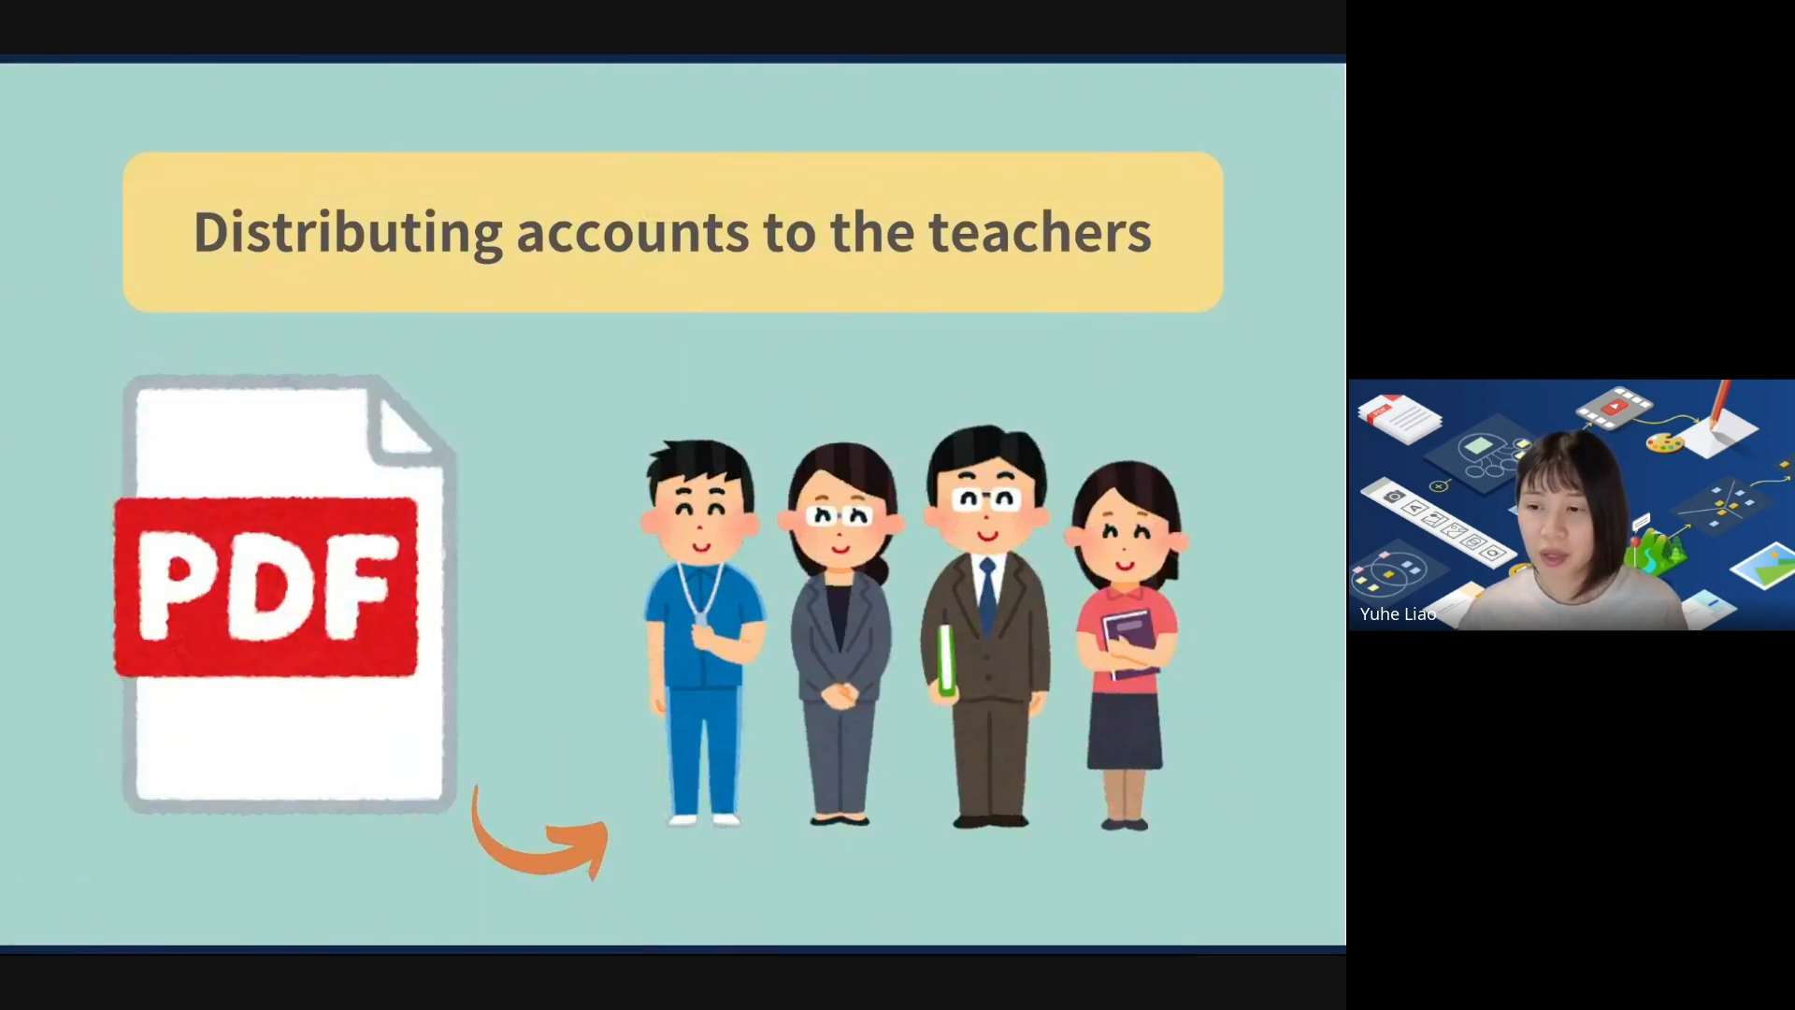
Show the 'Link SSO to Registered User' slide, then return to the Teacher List.
key("Right")
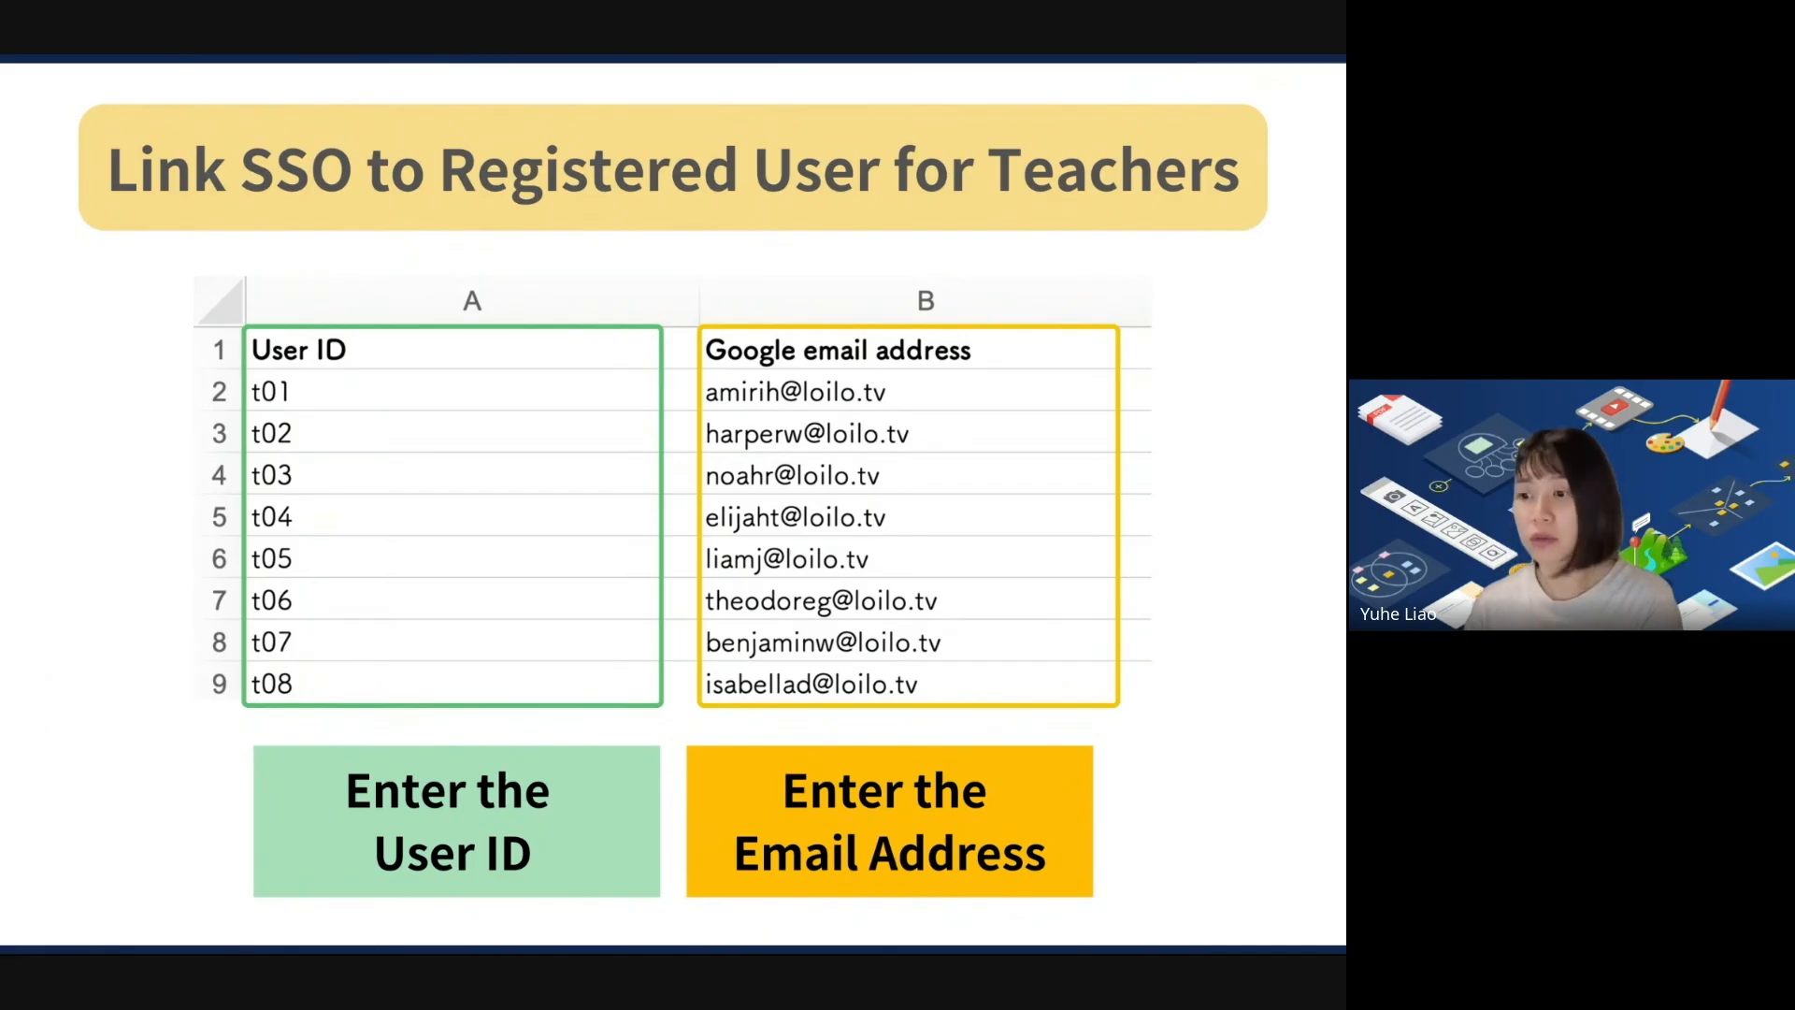
key("alt+Tab")
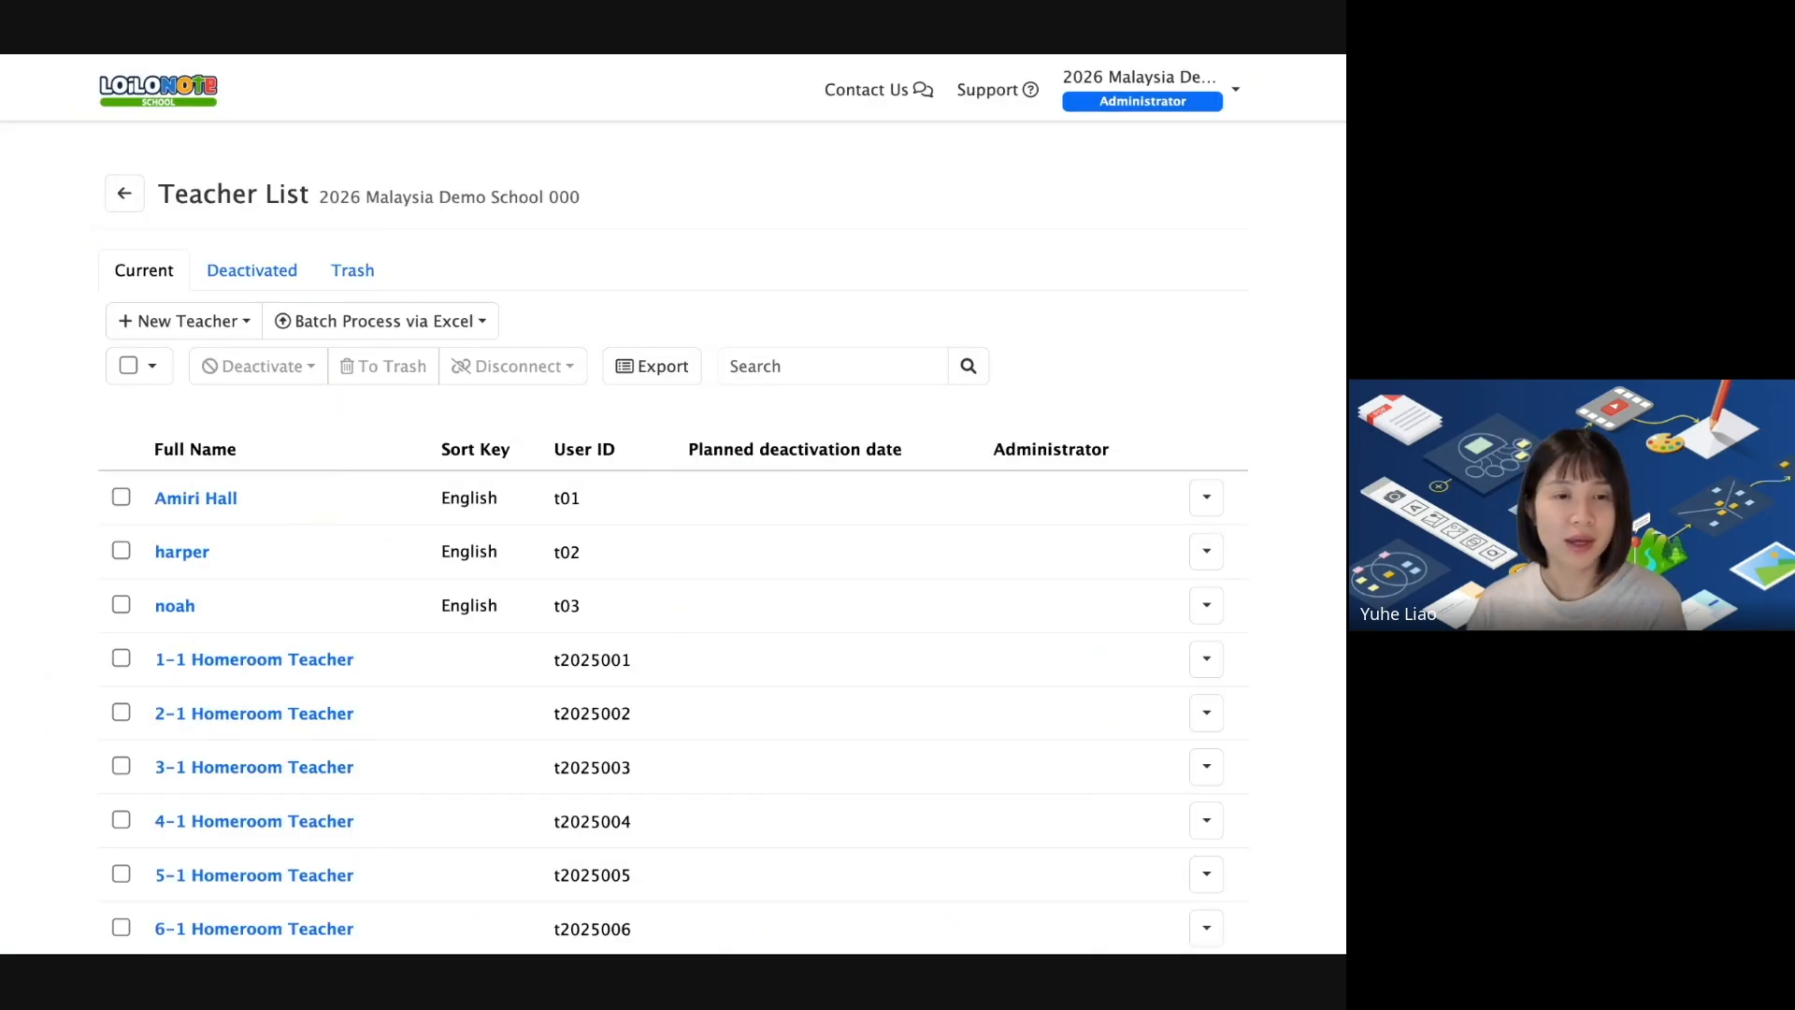
Enable Google Connection for the first teacher with their Google email address and update.
scroll(806, 369, "down", 1)
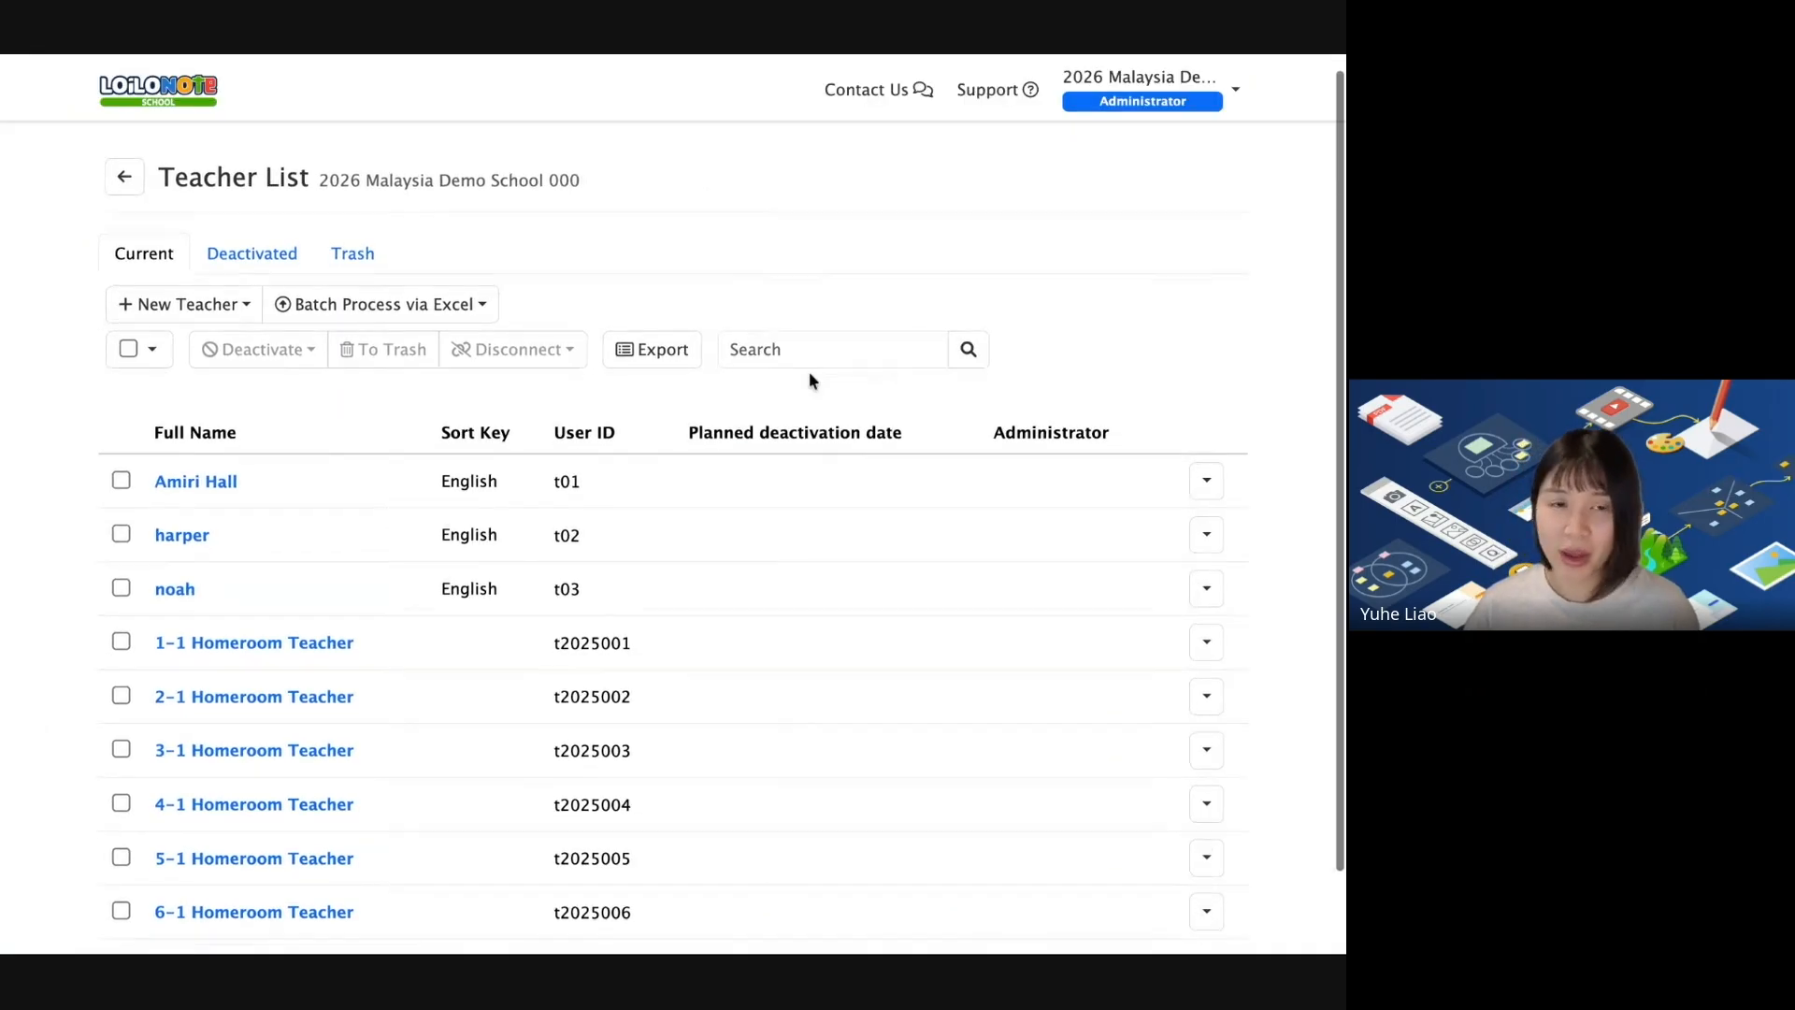
scroll(685, 368, "up", 1)
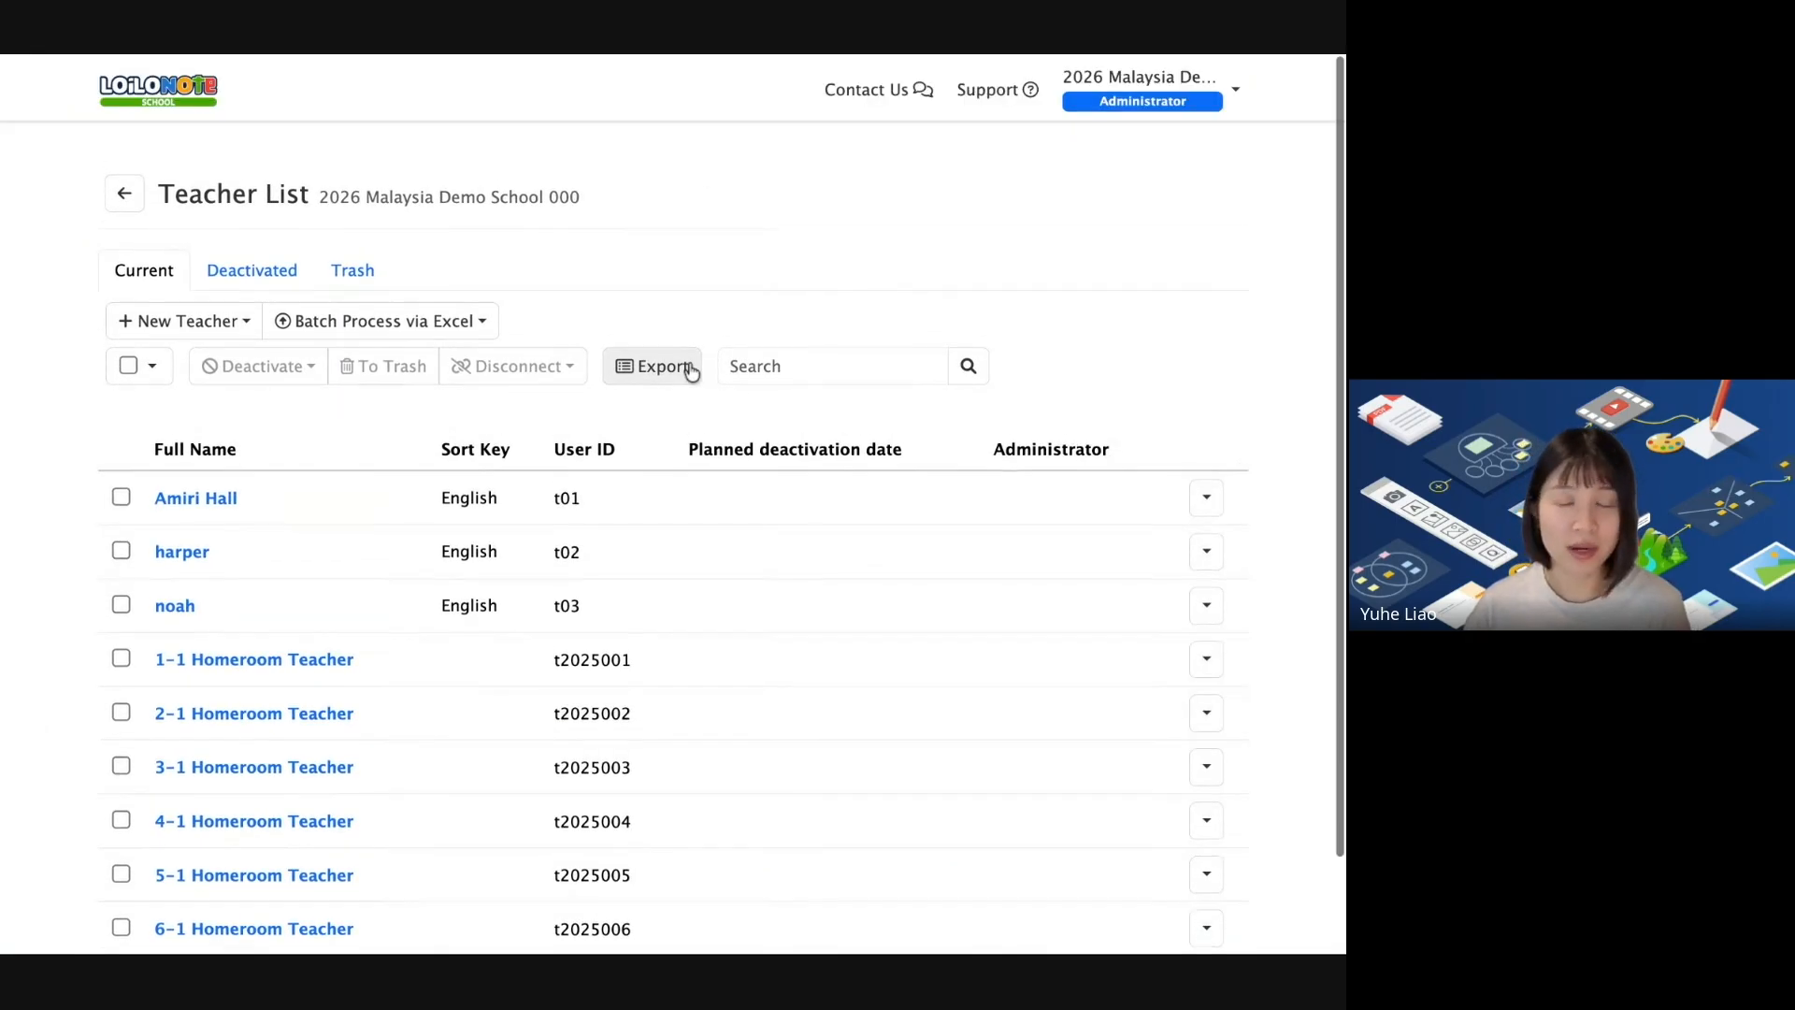
left_click(191, 505)
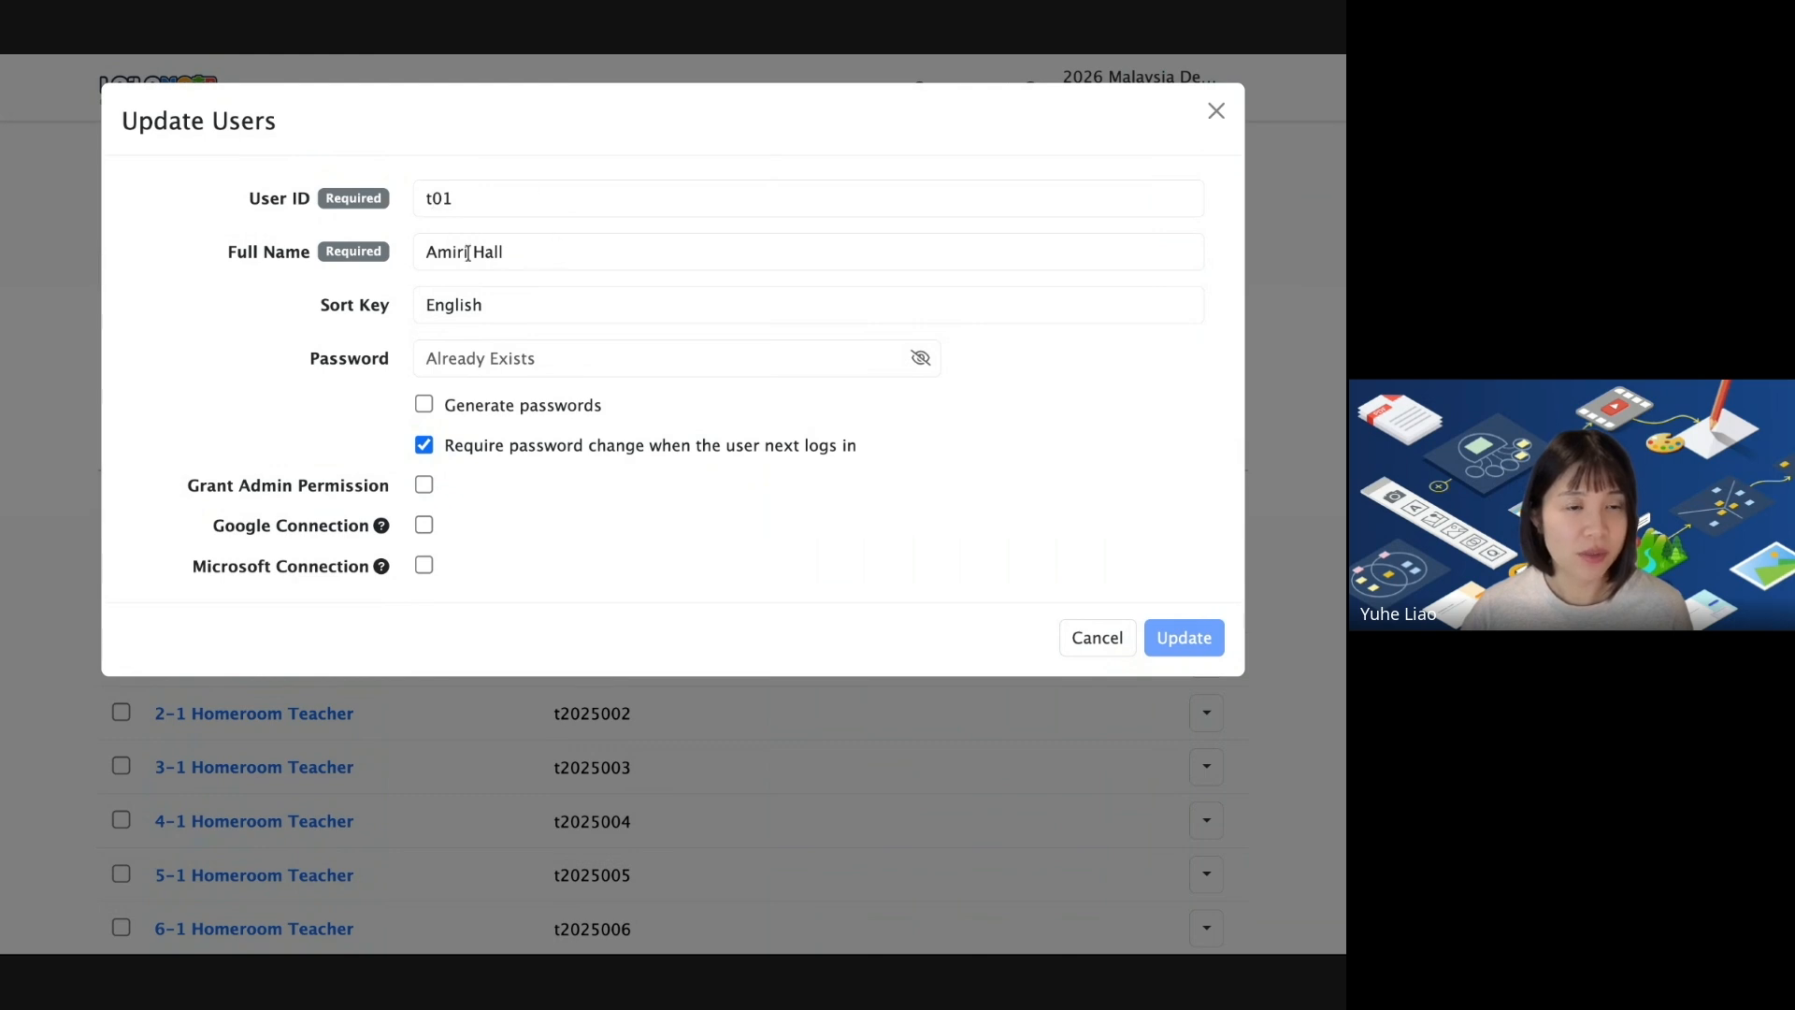
left_click(1215, 112)
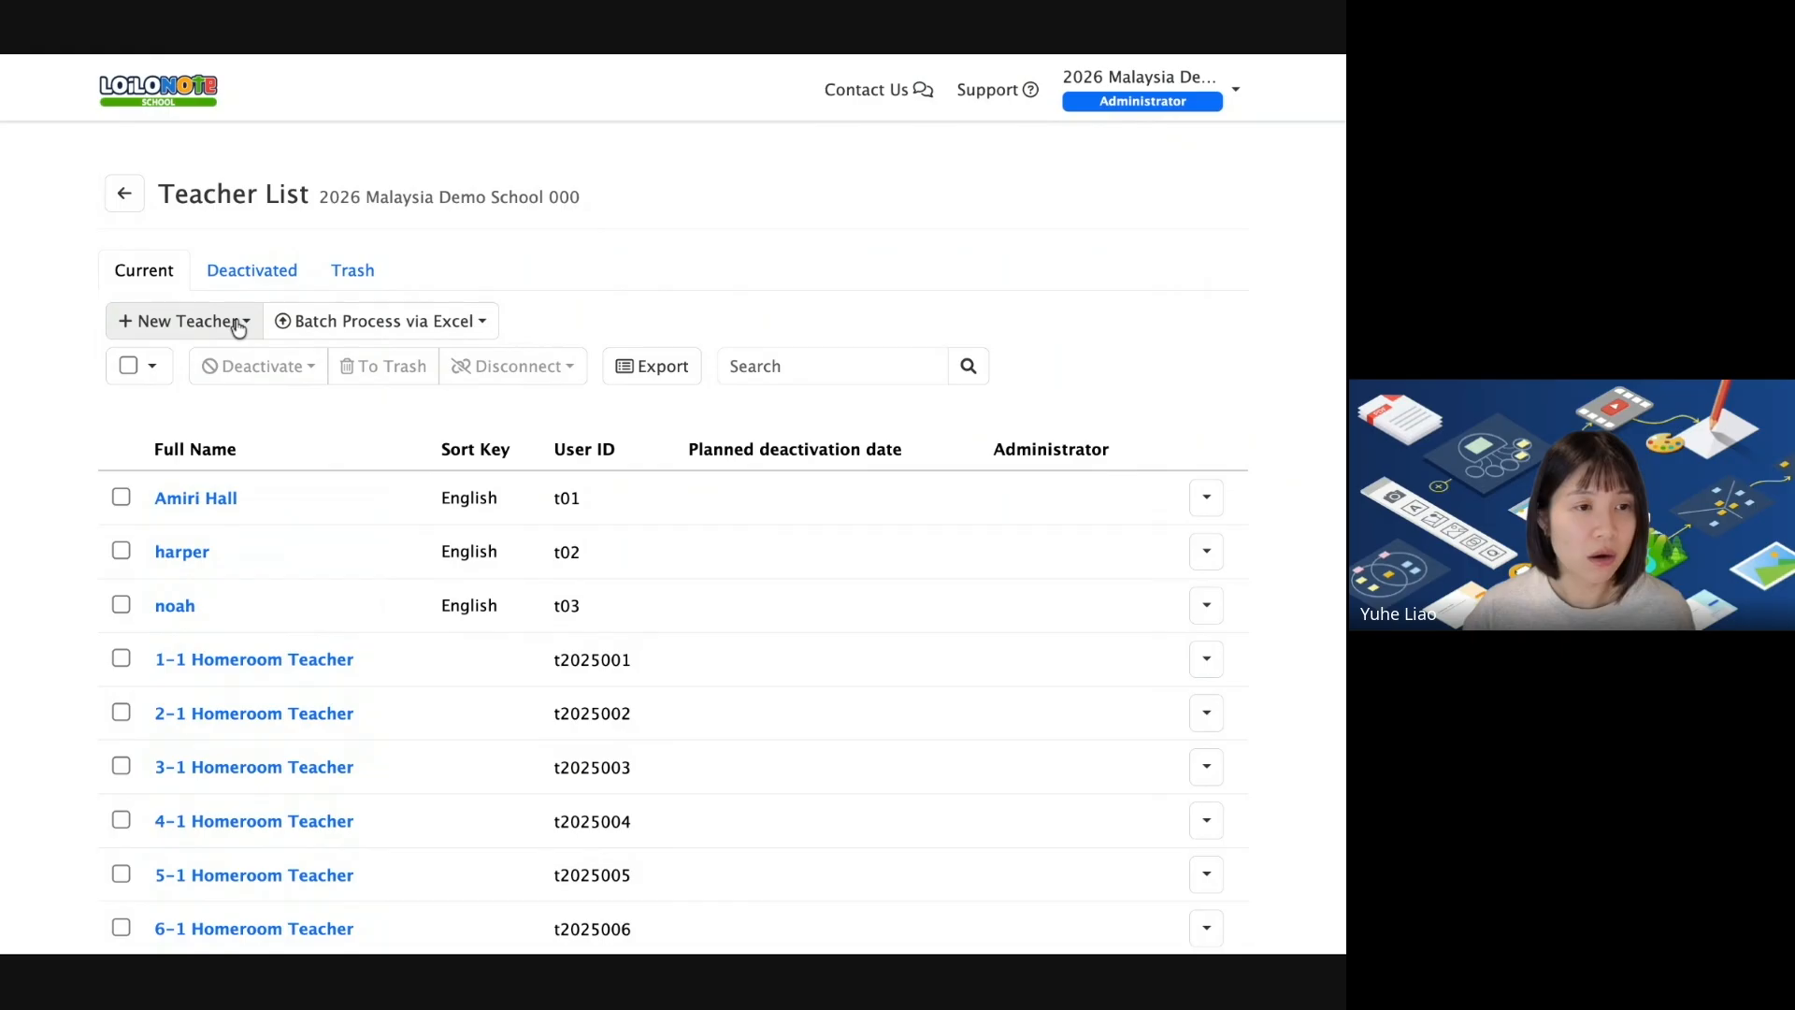
left_click(200, 501)
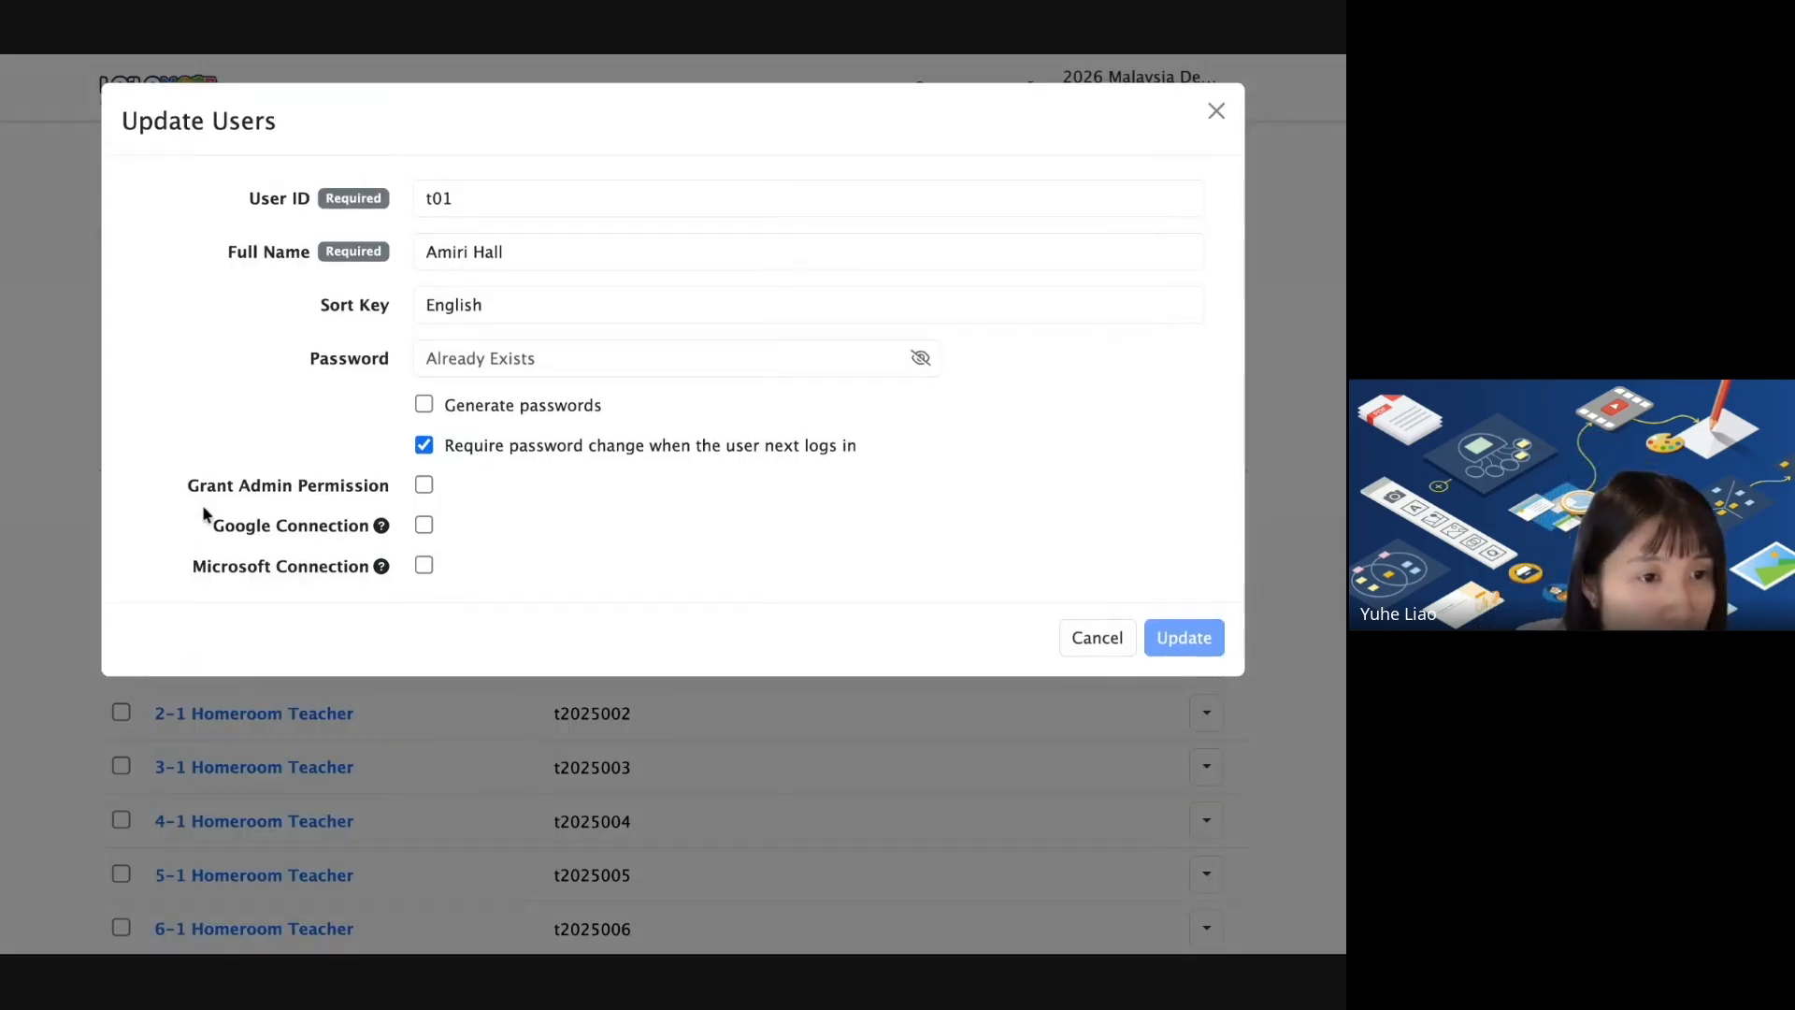
left_click(423, 526)
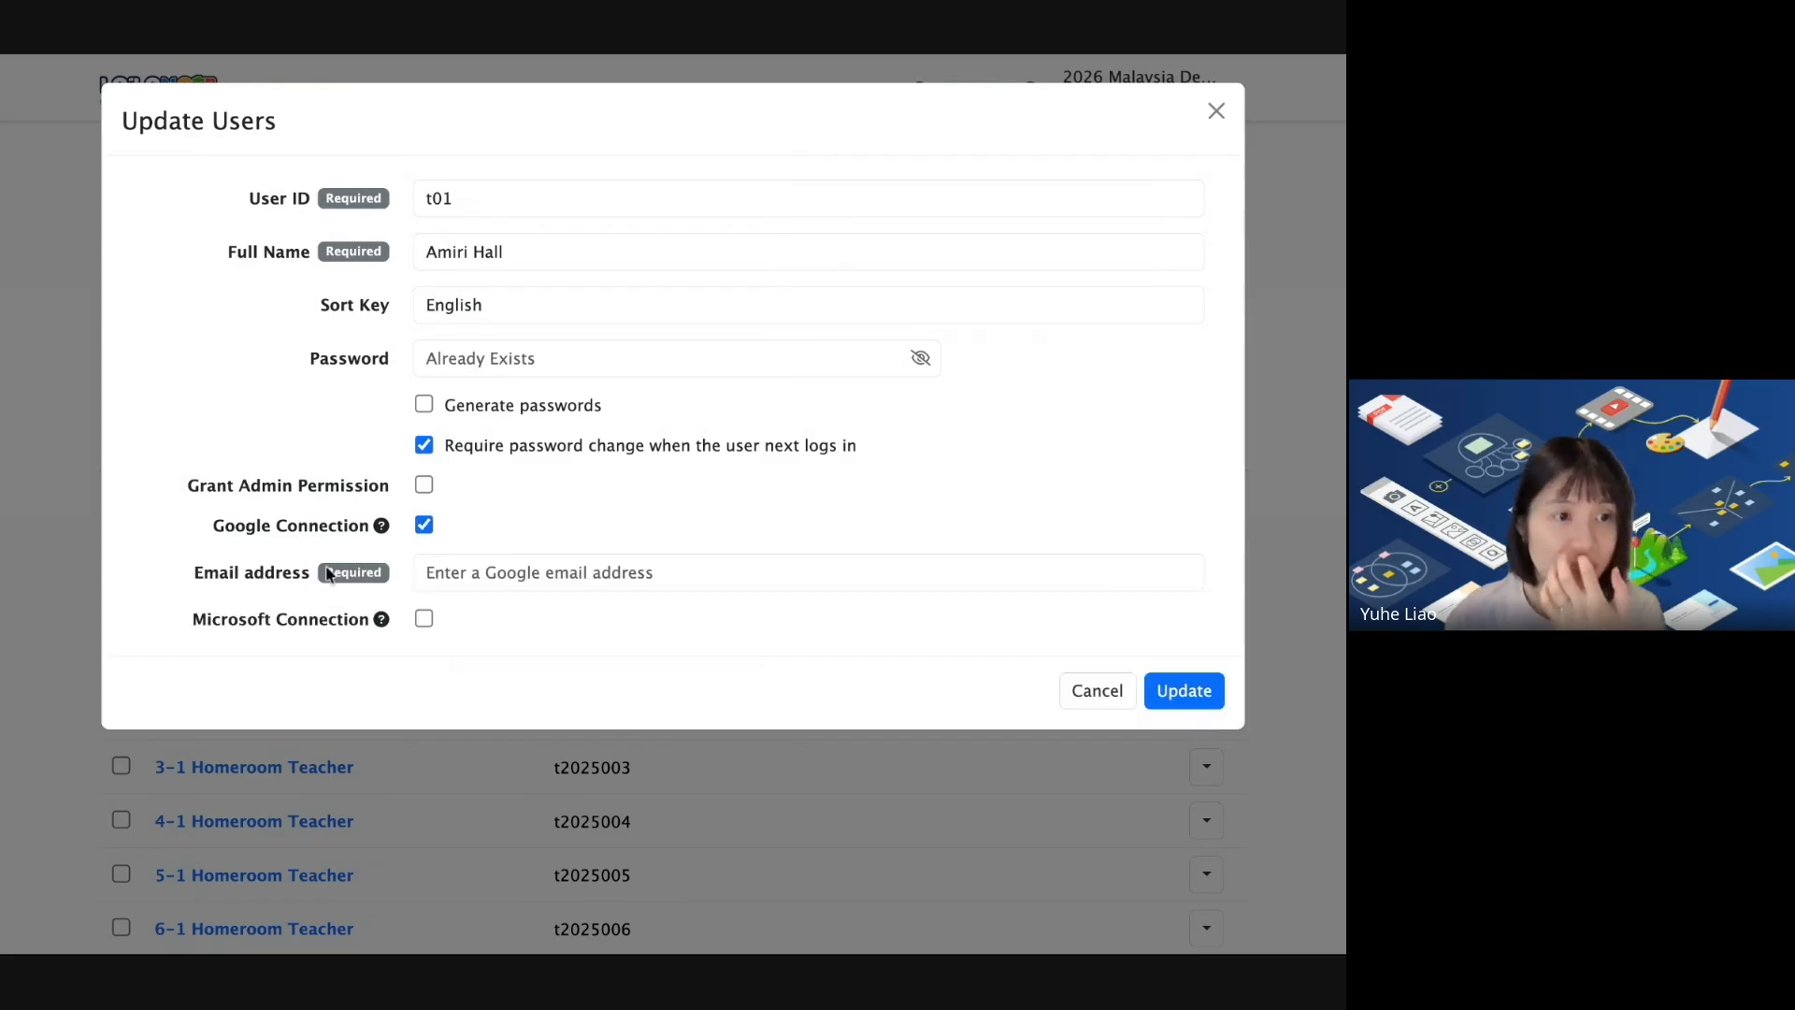
left_click(528, 573)
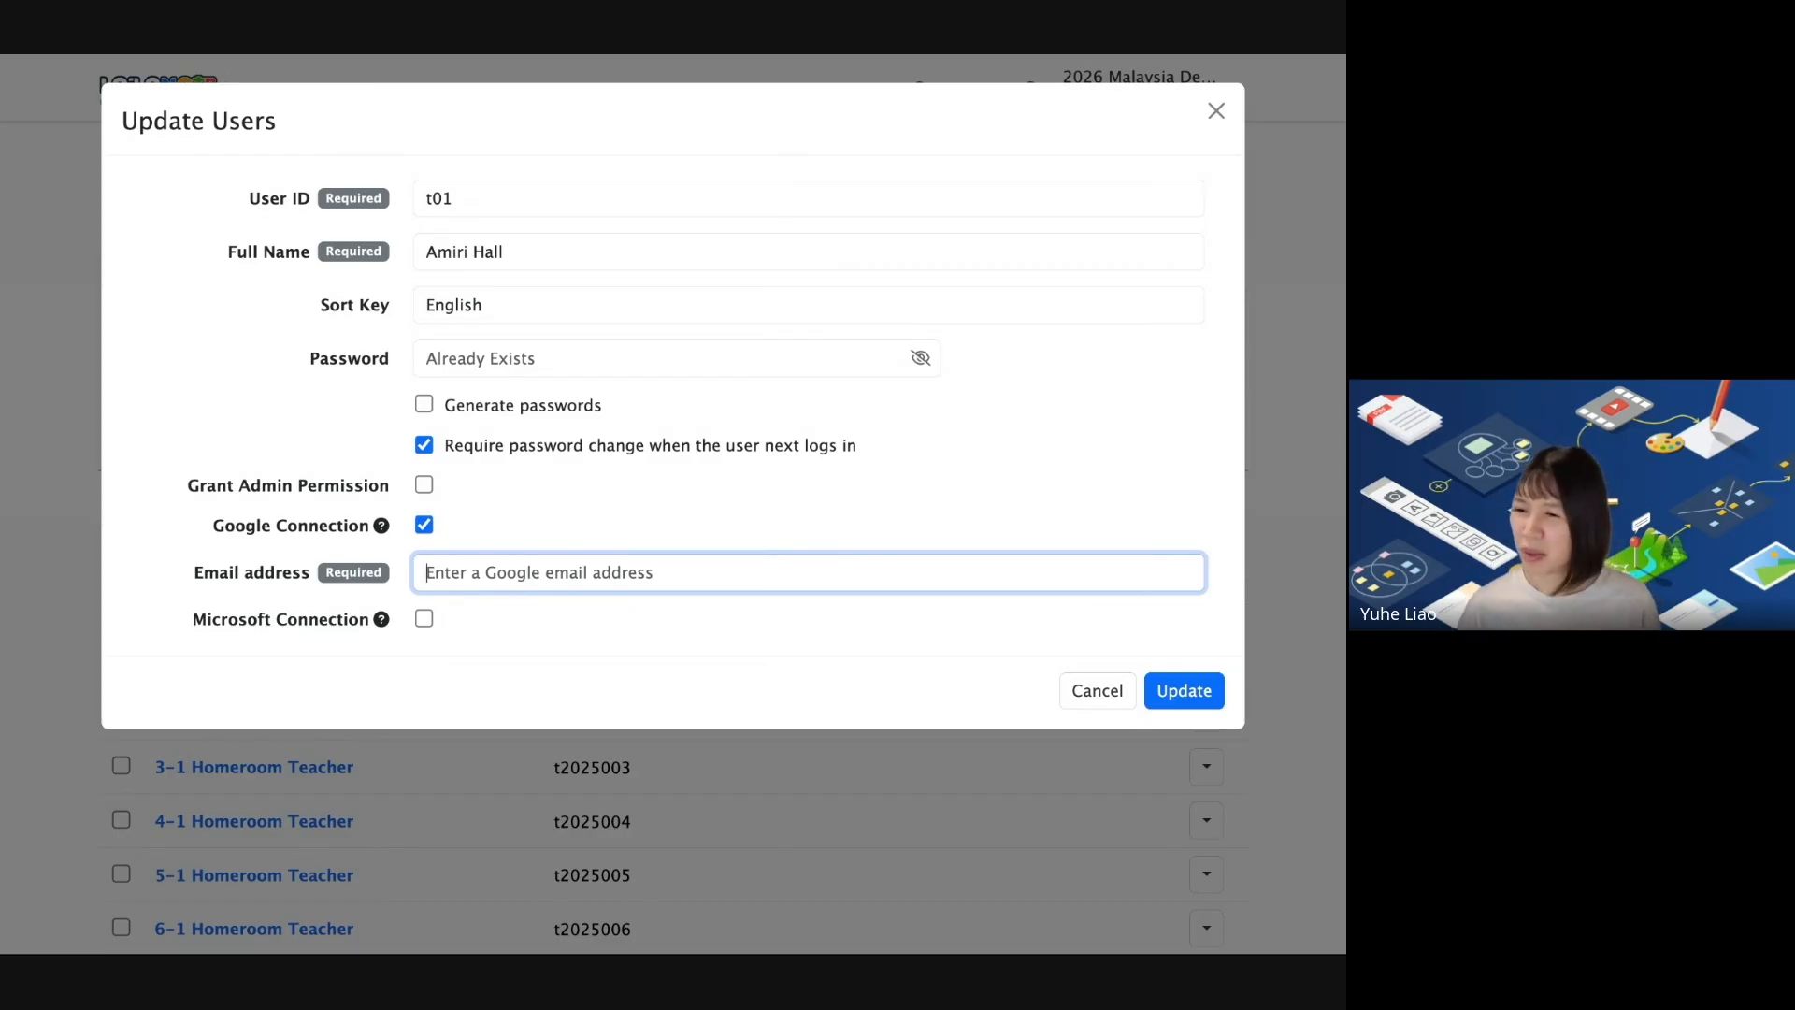
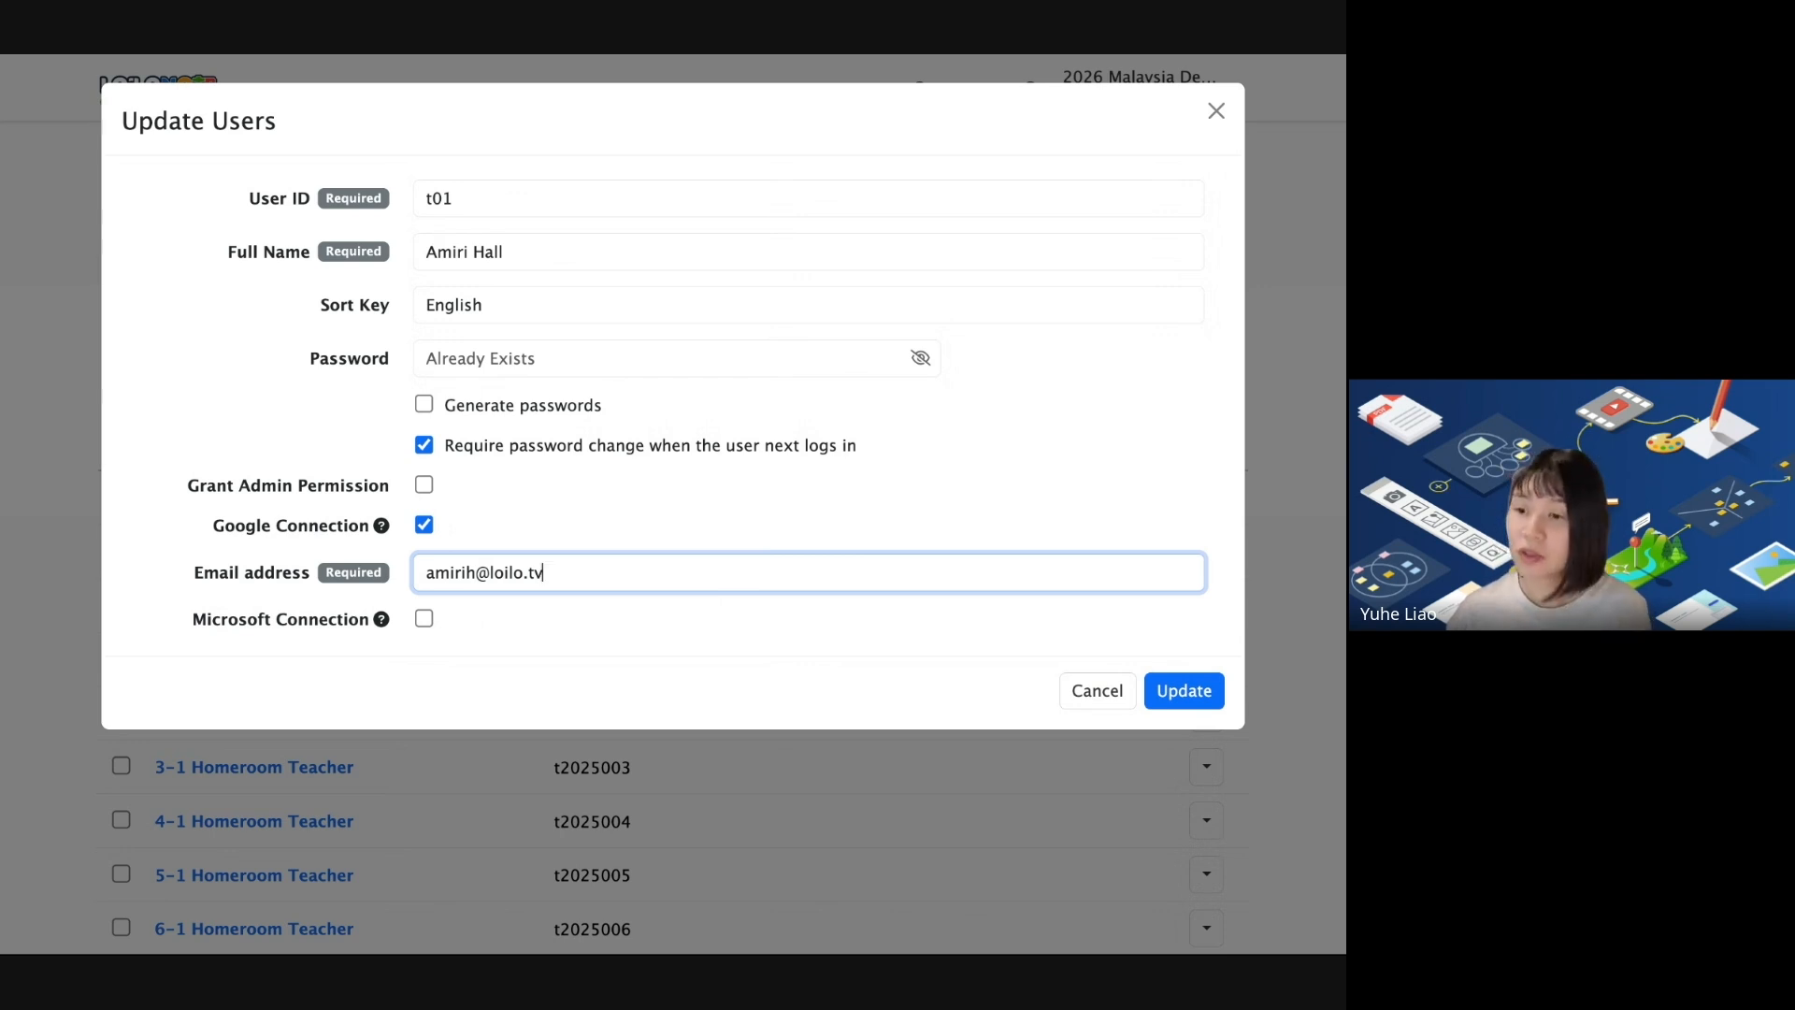
left_click(1169, 690)
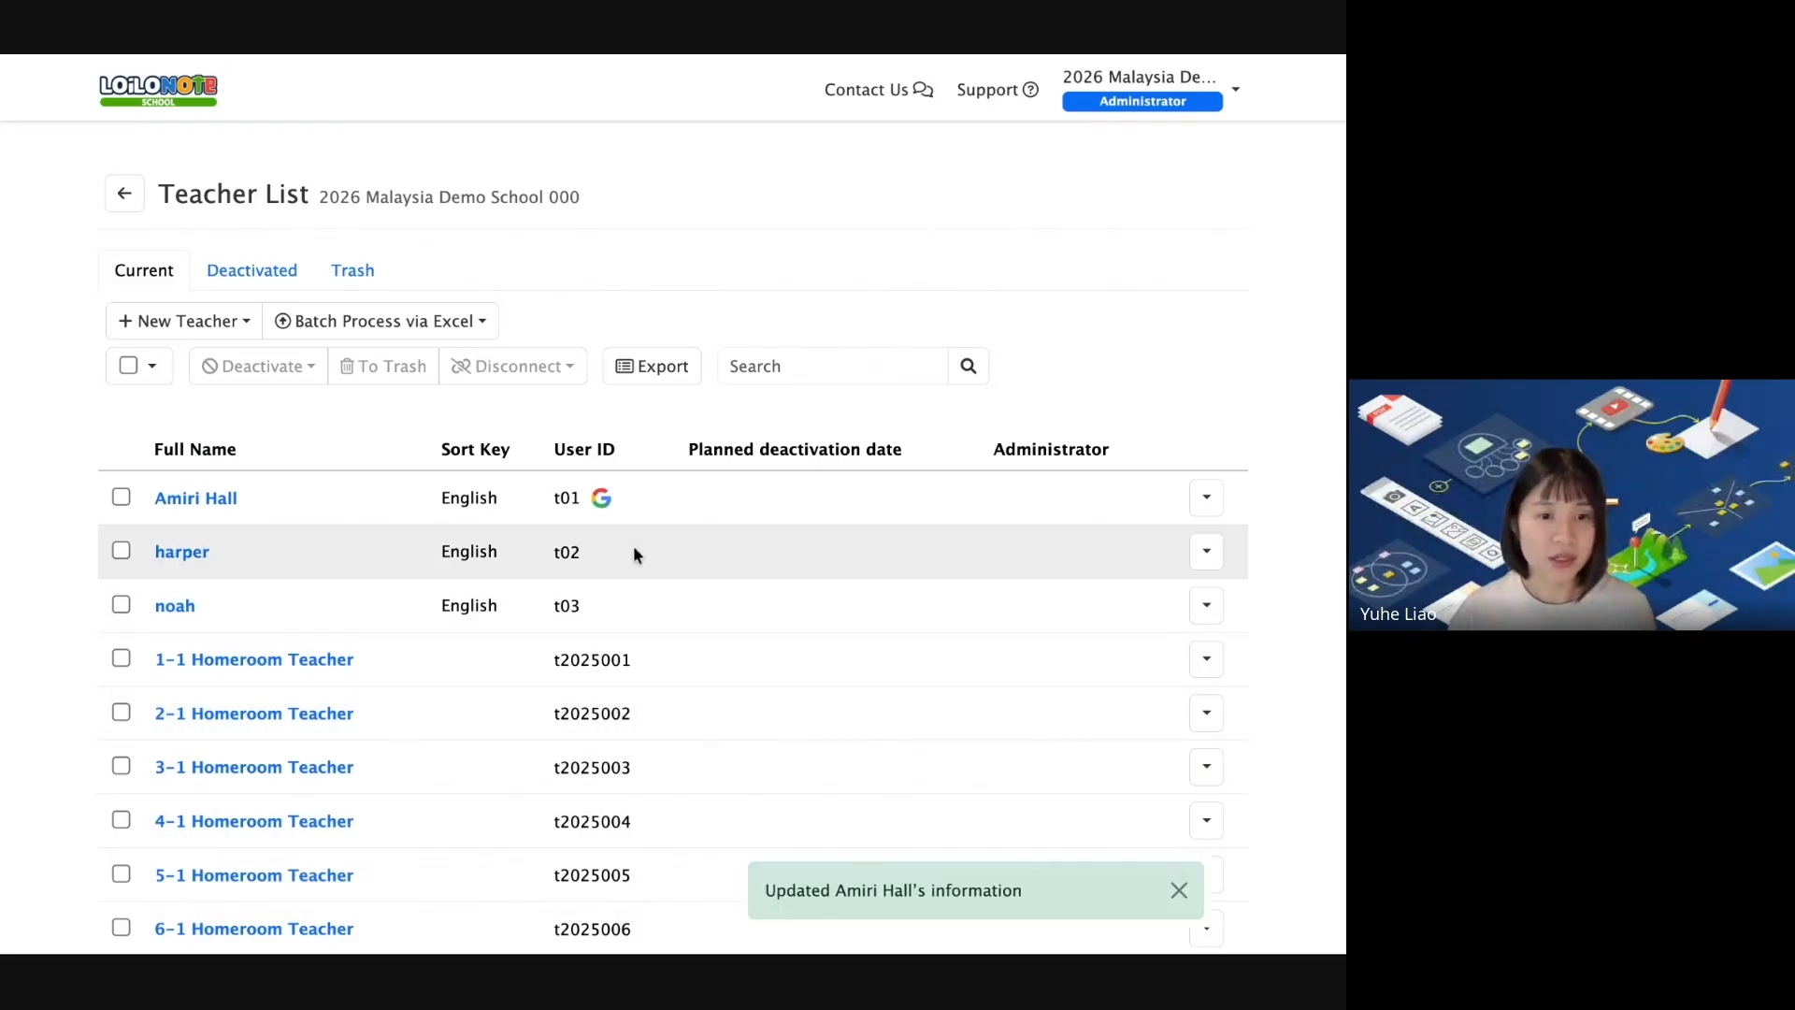
mouse_move(606, 513)
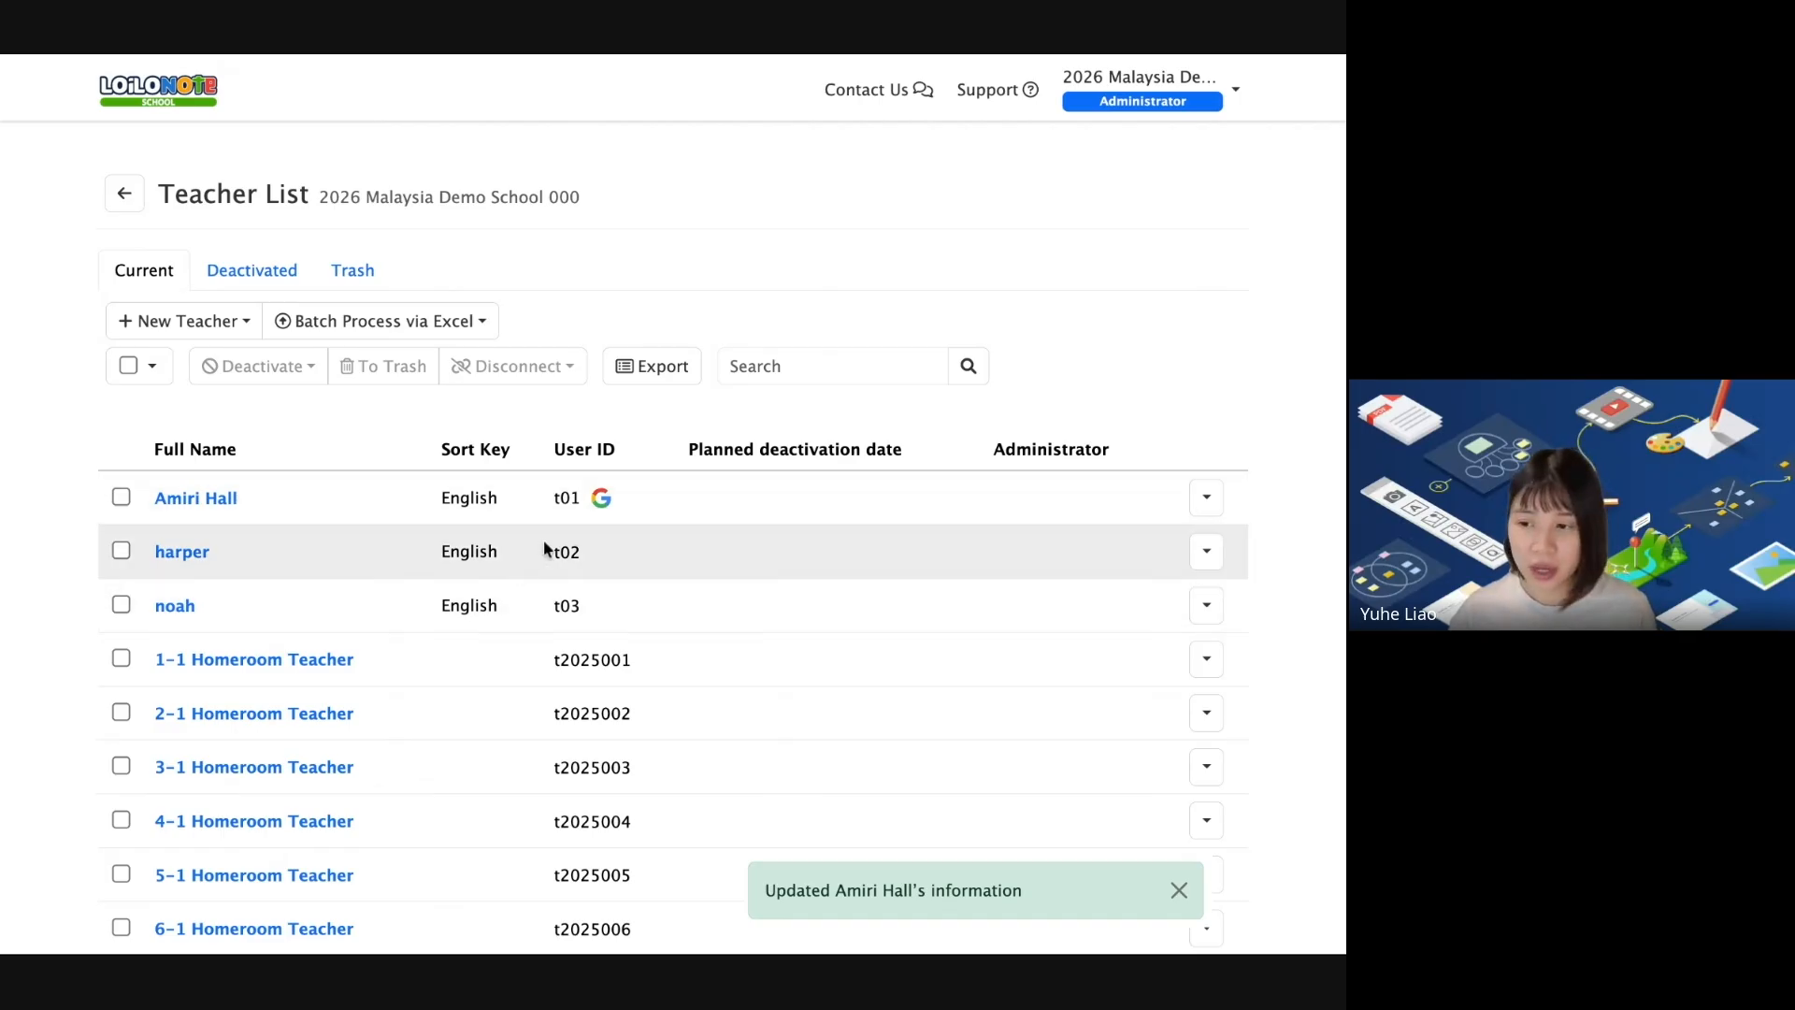
Also link teacher t01 to Microsoft by entering their Microsoft email address.
left_click(196, 499)
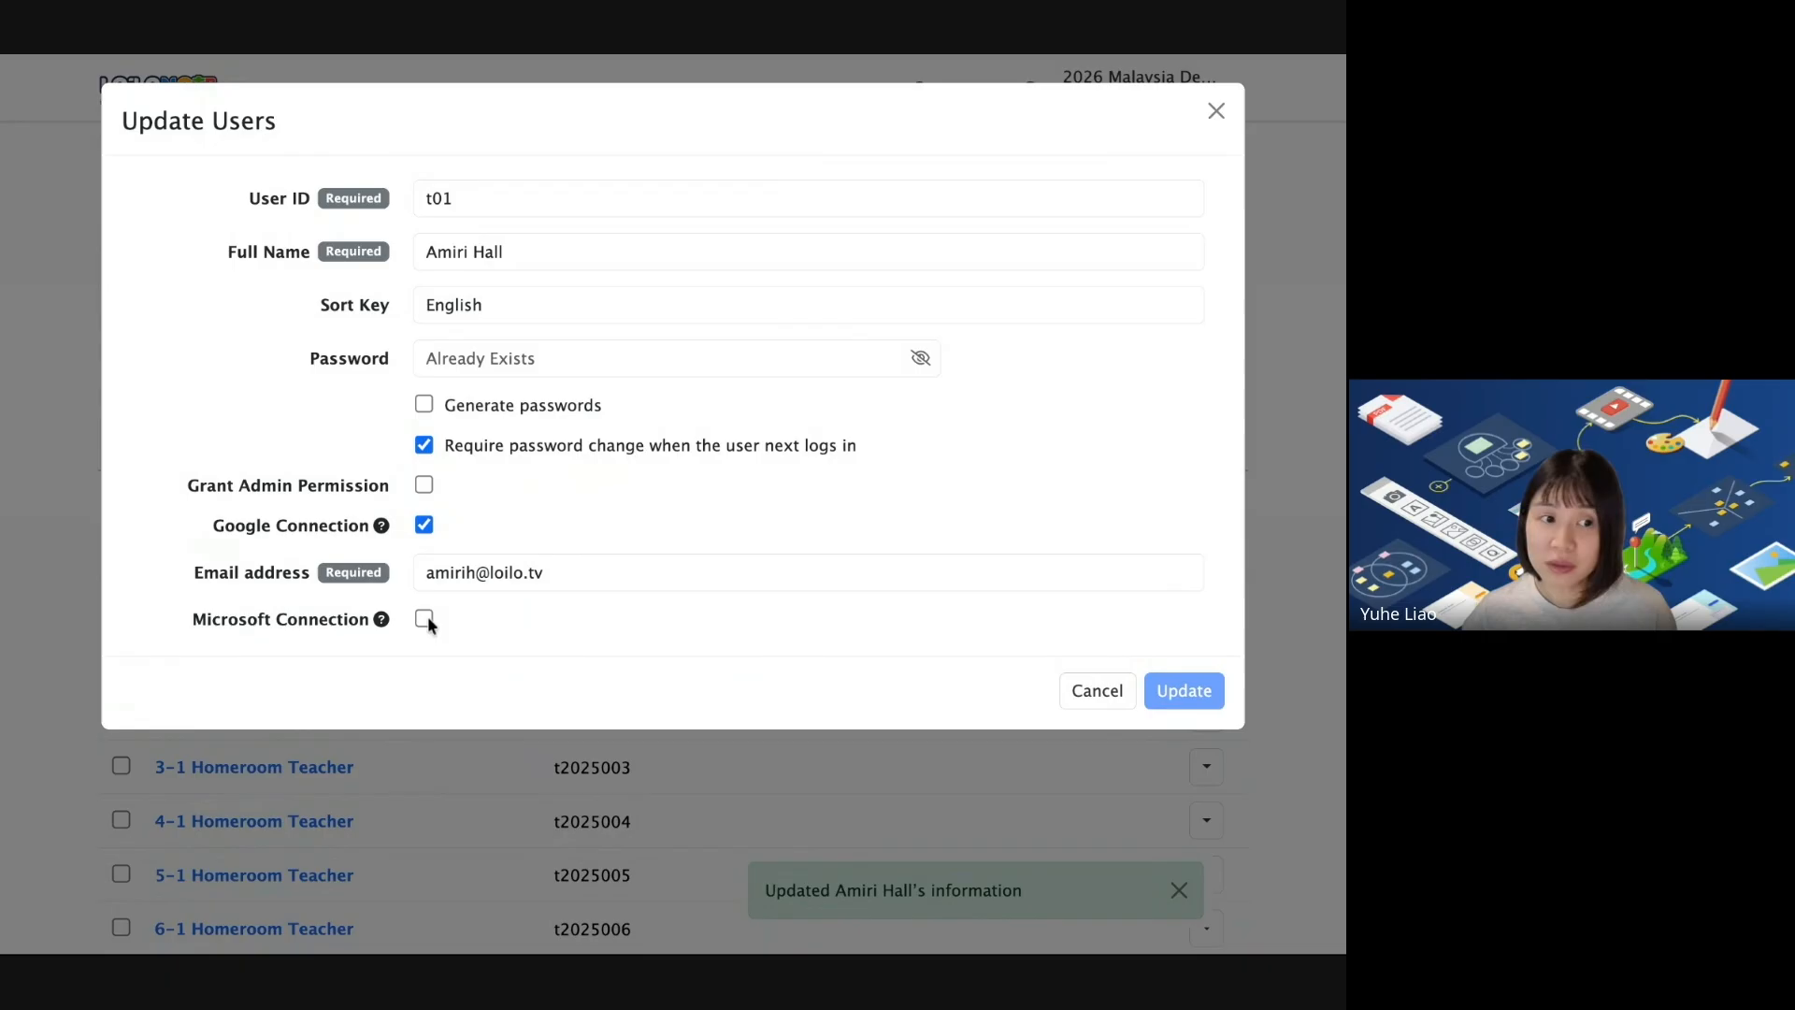
left_click(424, 618)
left_click(538, 668)
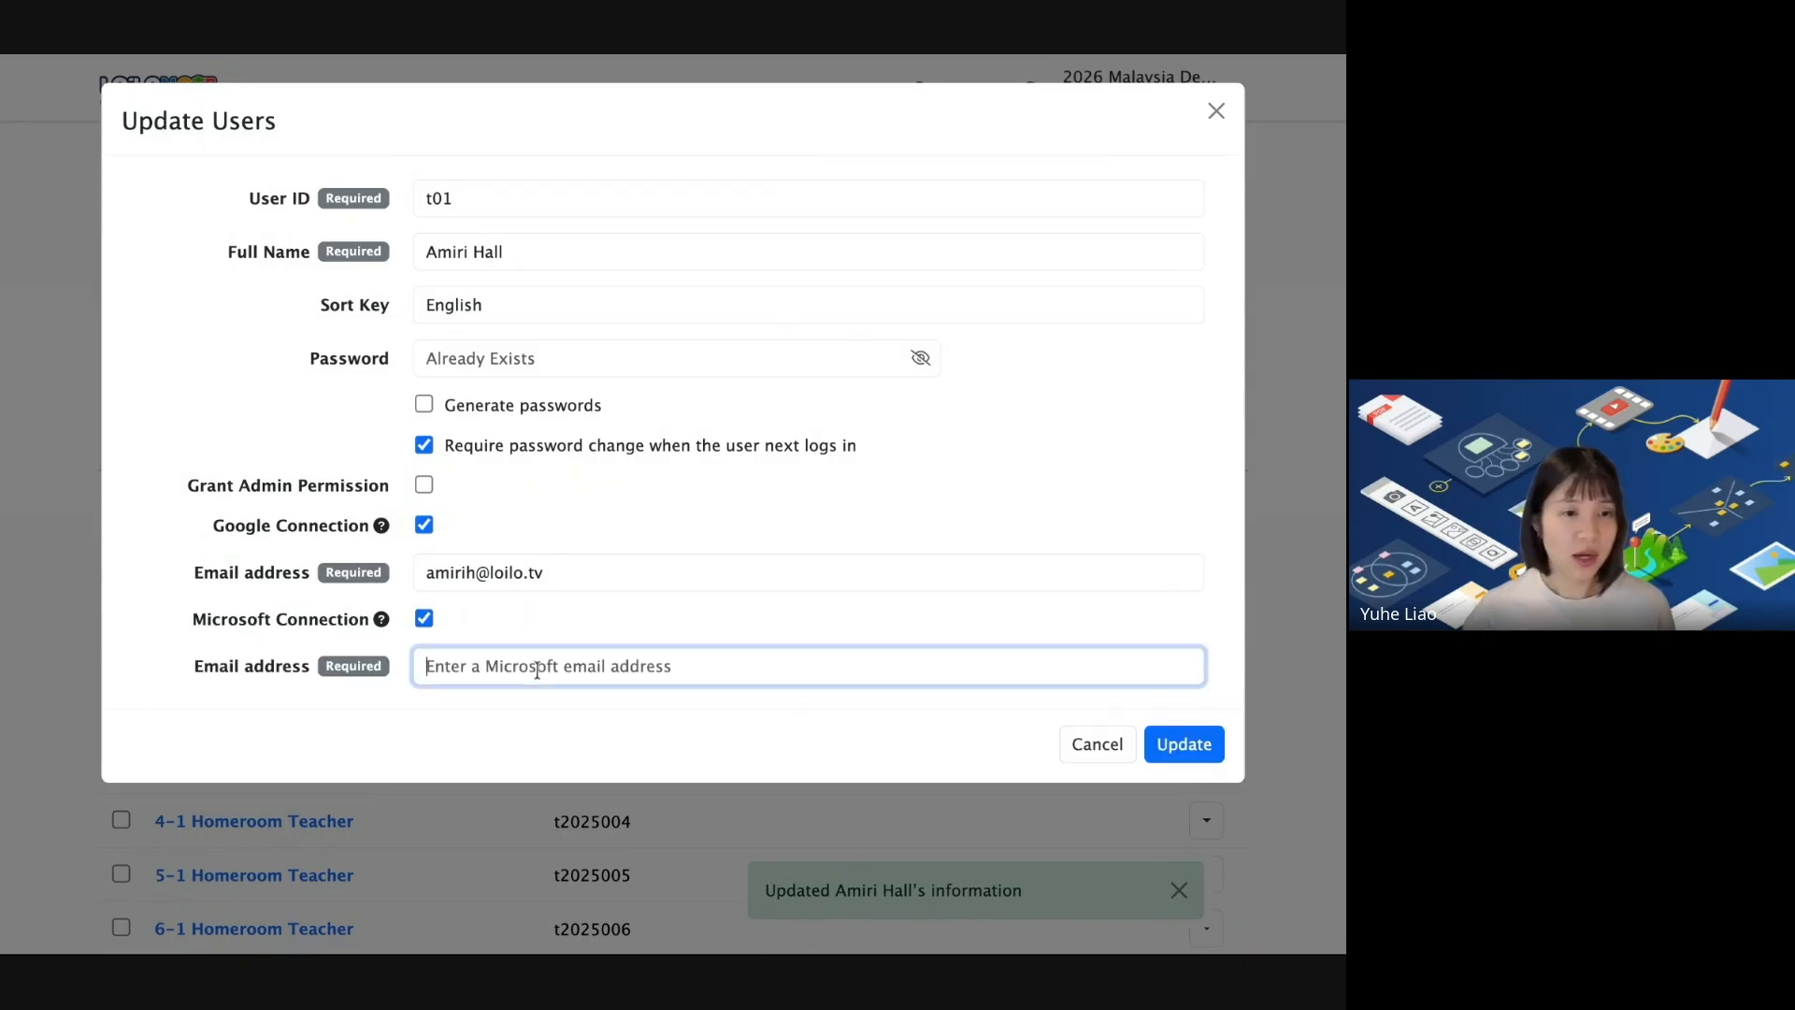
left_click(471, 573)
left_click(514, 656)
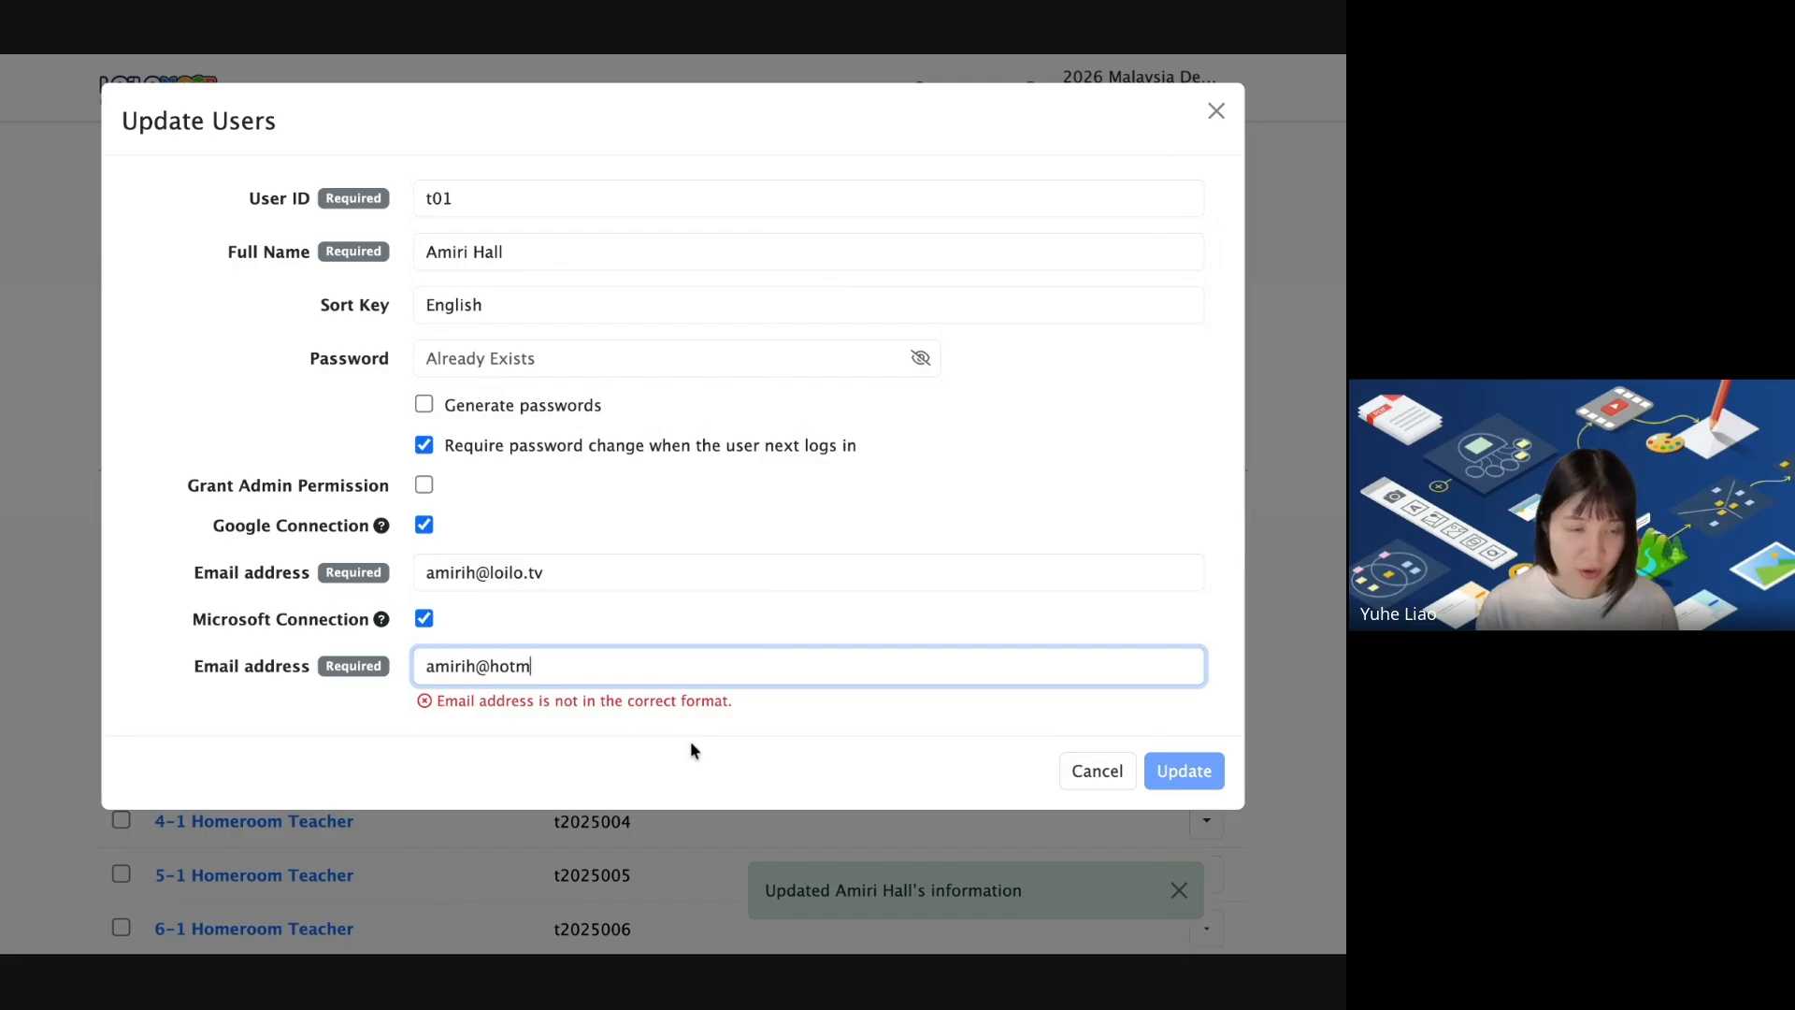
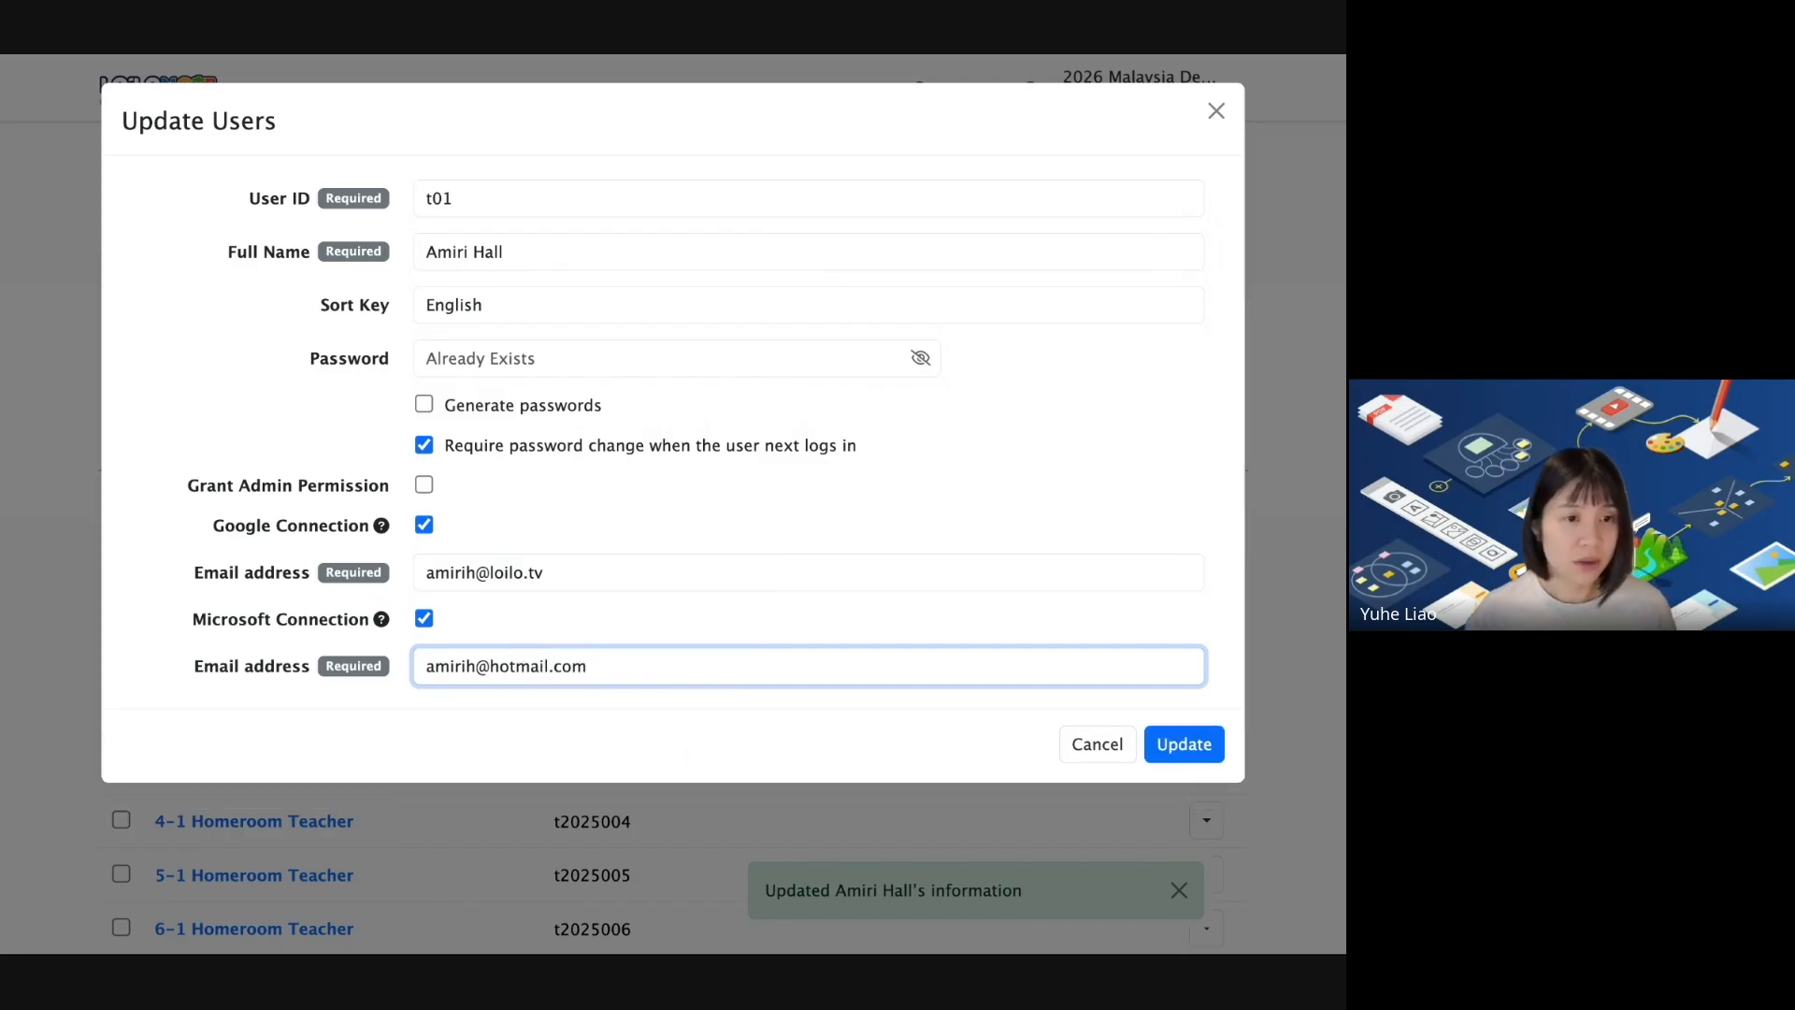
left_click(1183, 746)
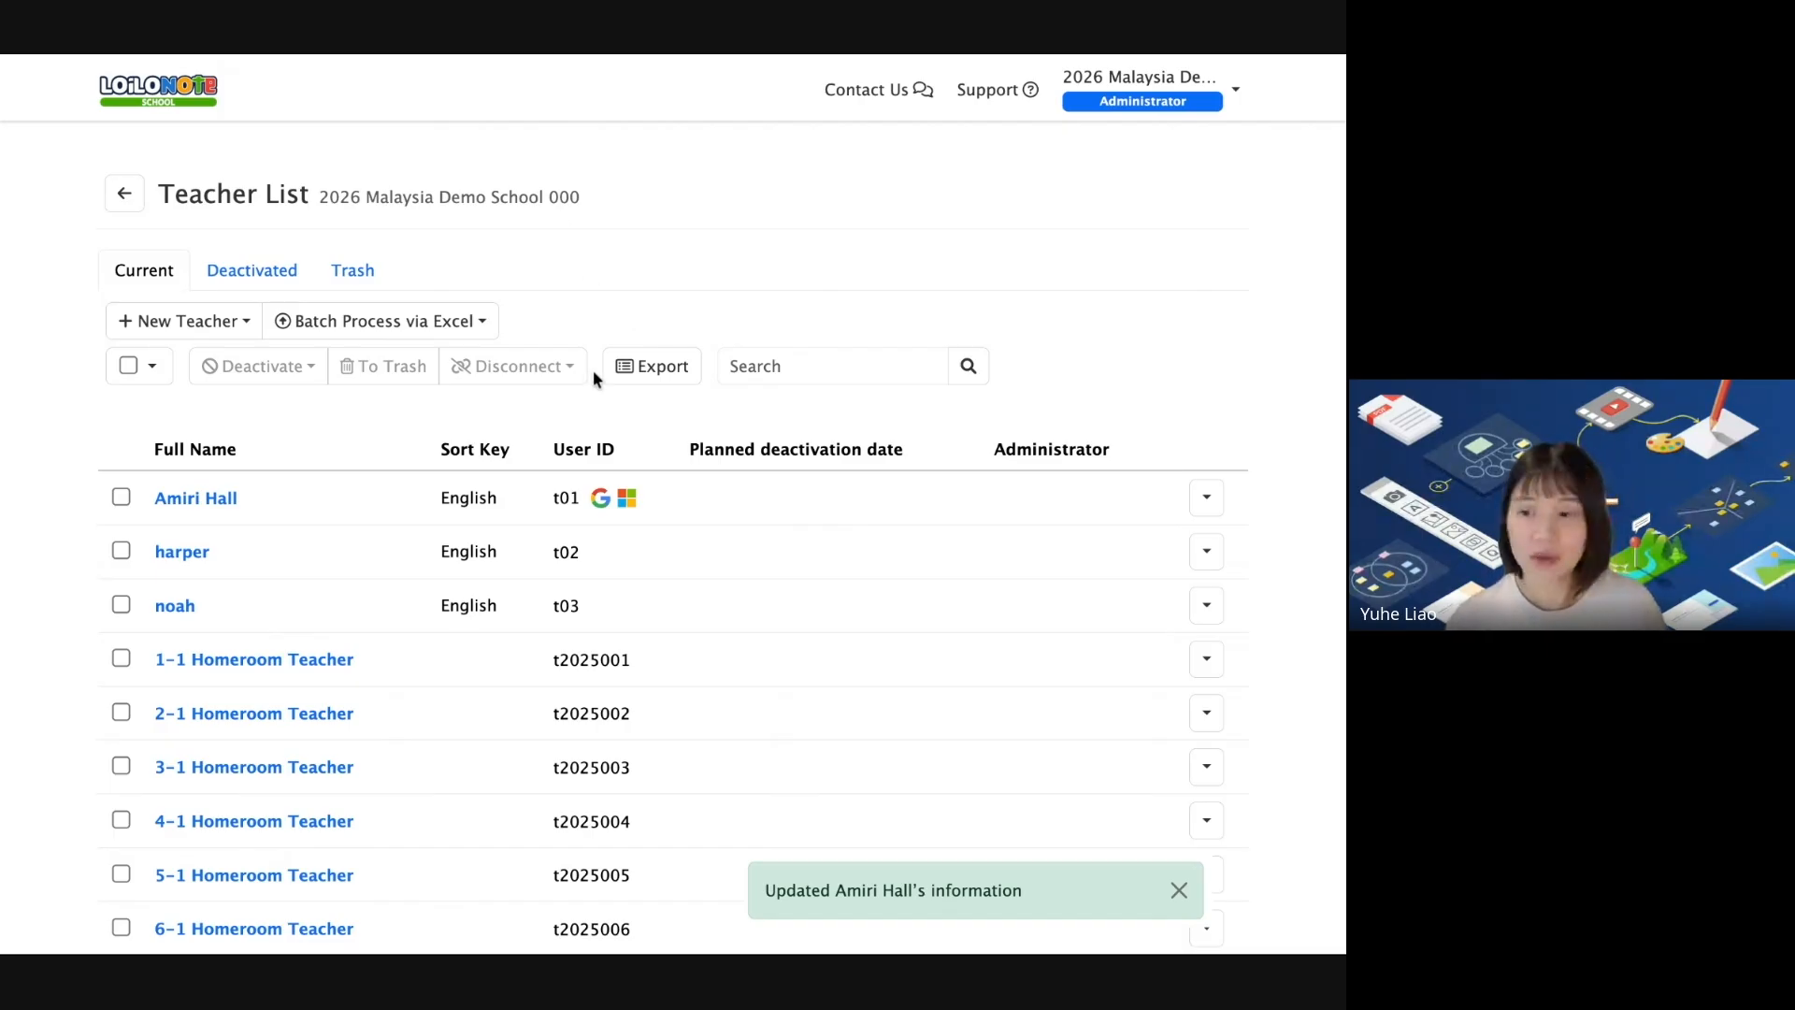
Open the Excel batch upload for 'Link with Google account'.
left_click(470, 328)
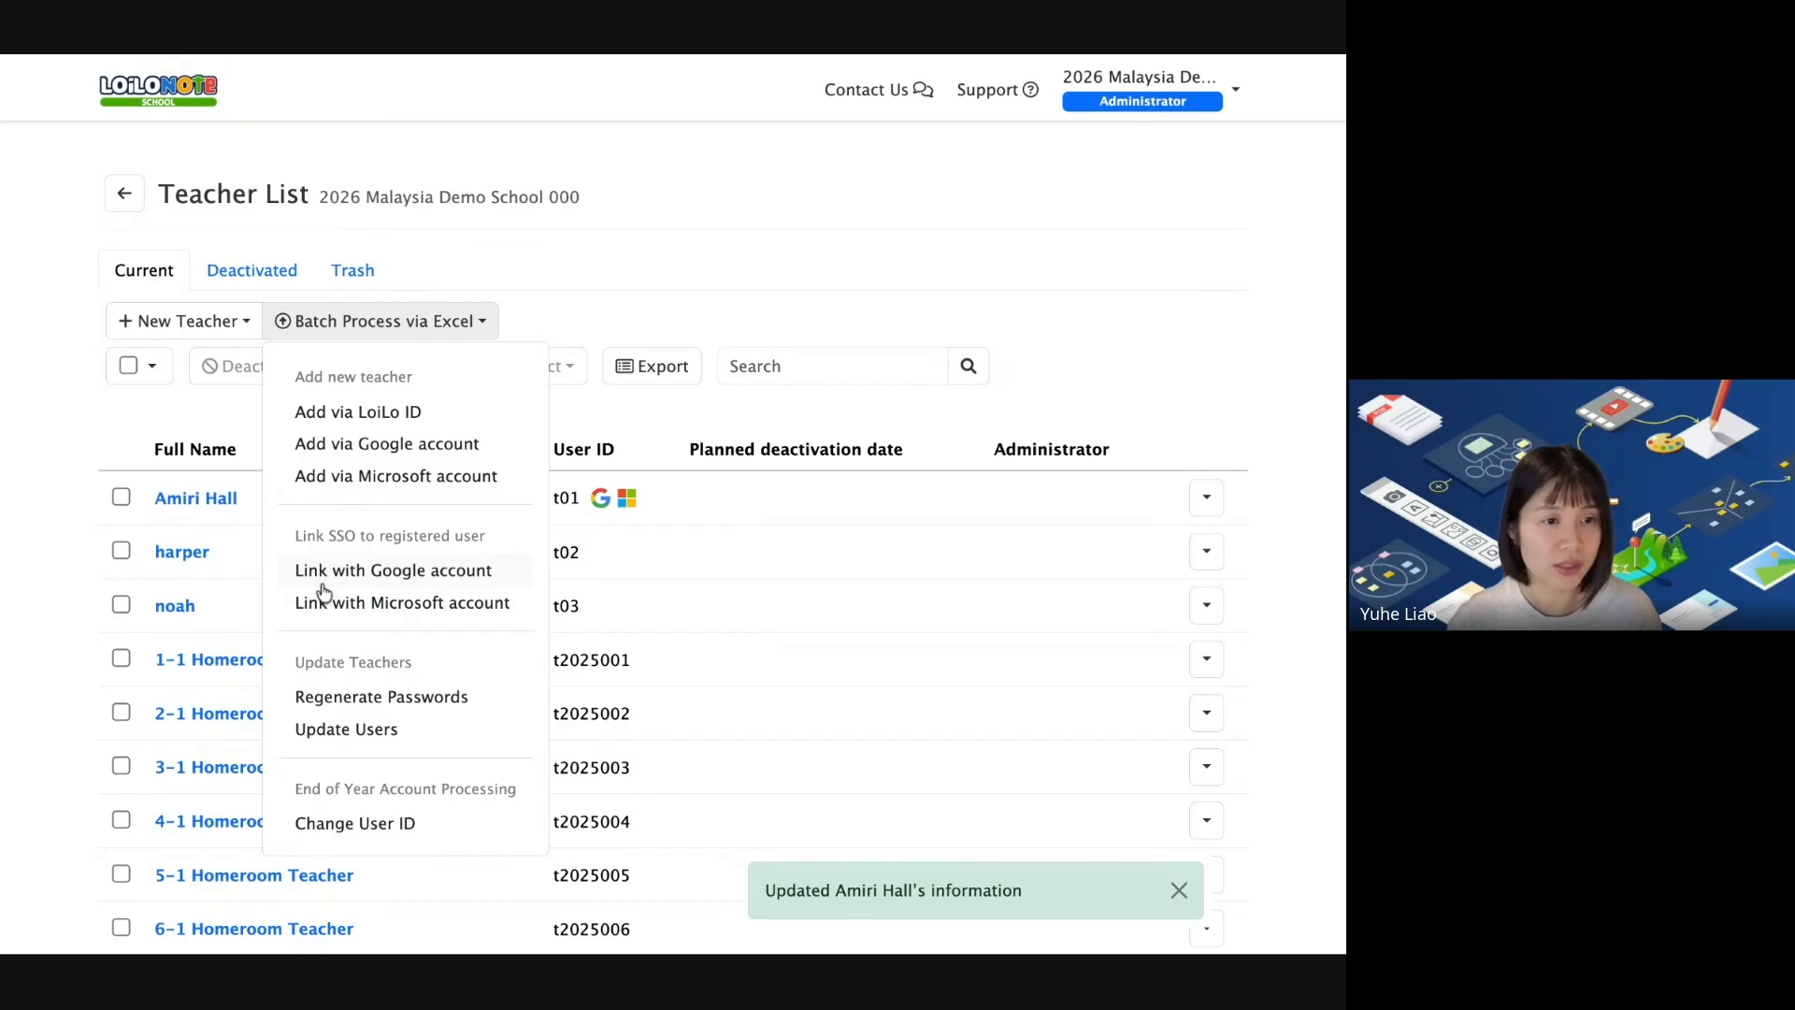
left_click(392, 569)
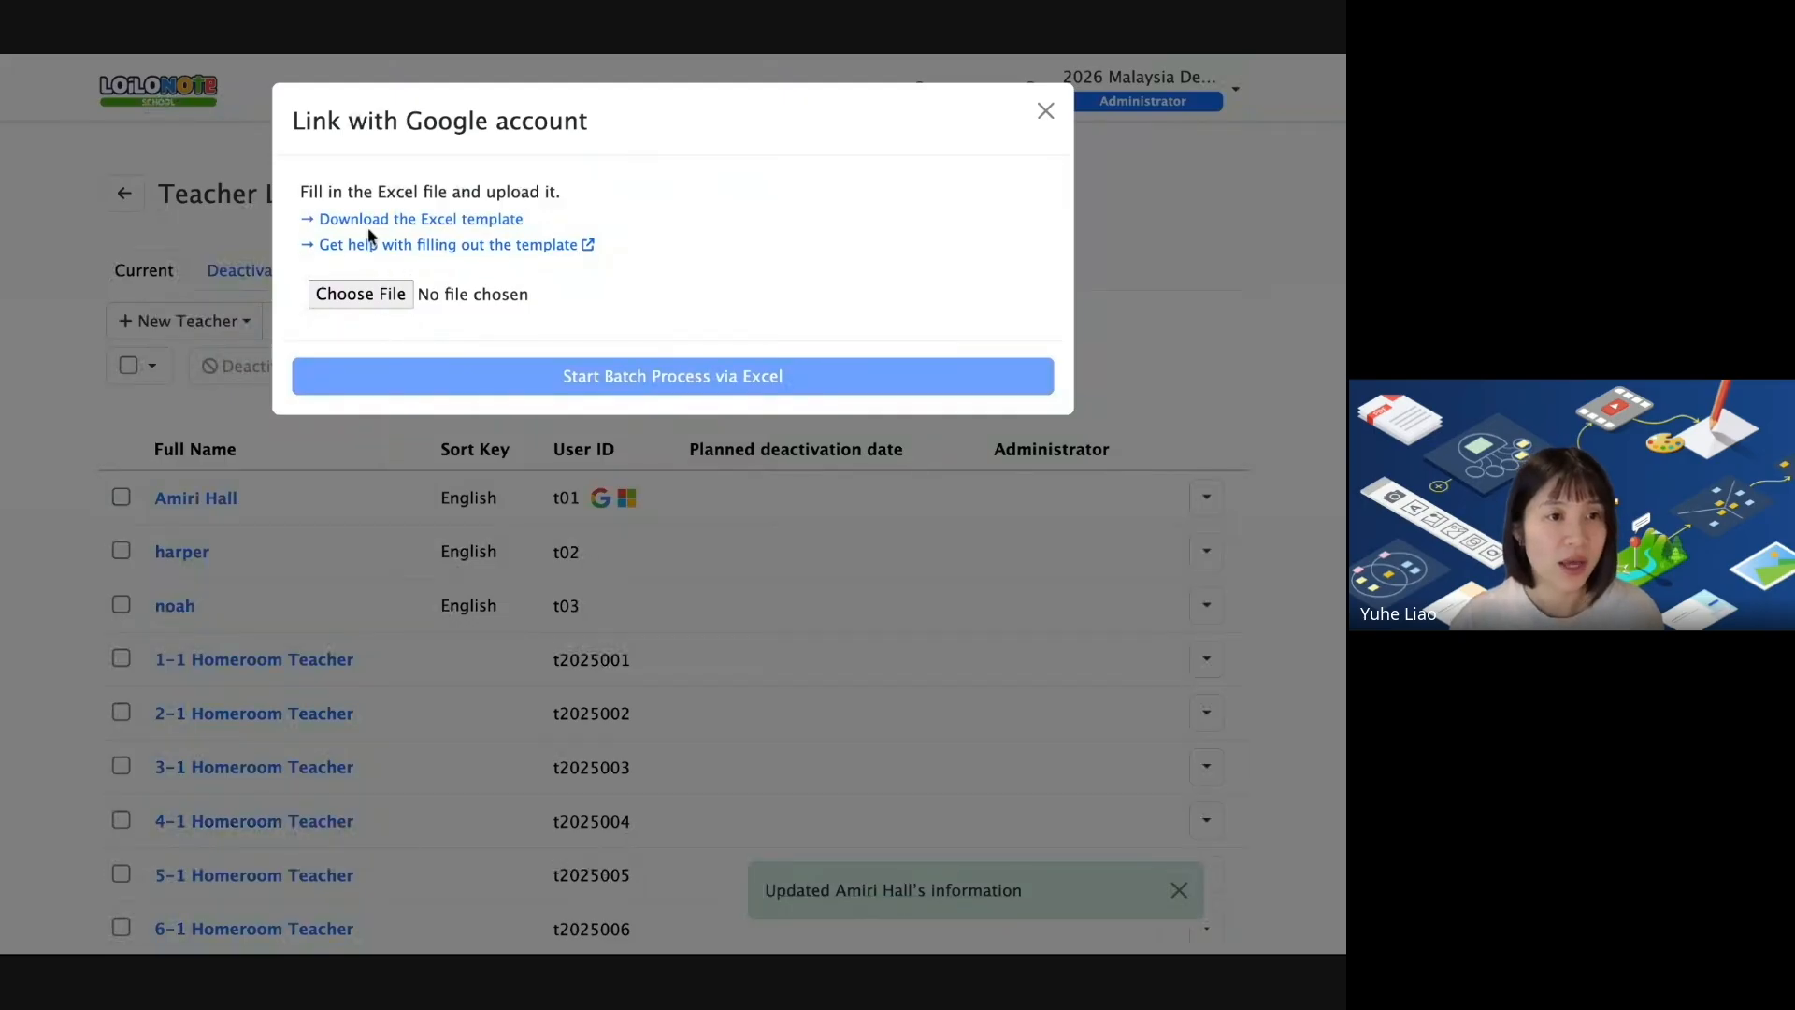
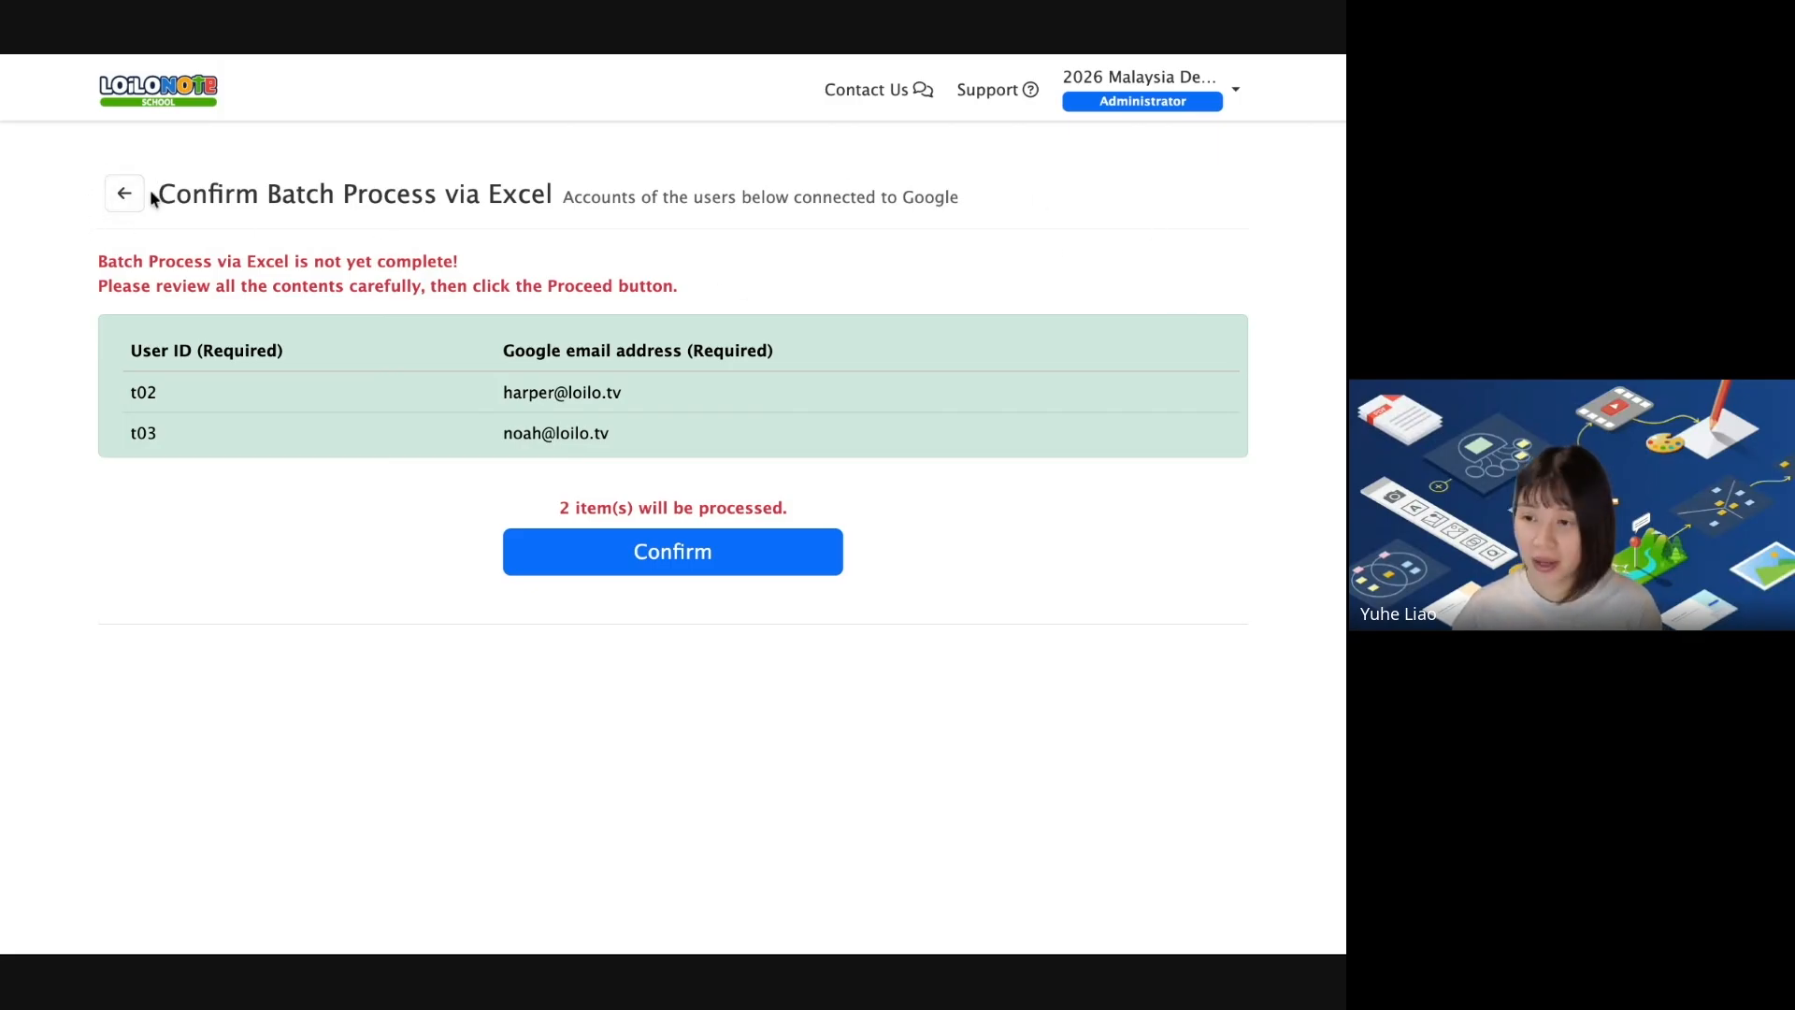
Confirm the Excel batch process so t02 and t03 get linked to their Google accounts.
left_click(697, 555)
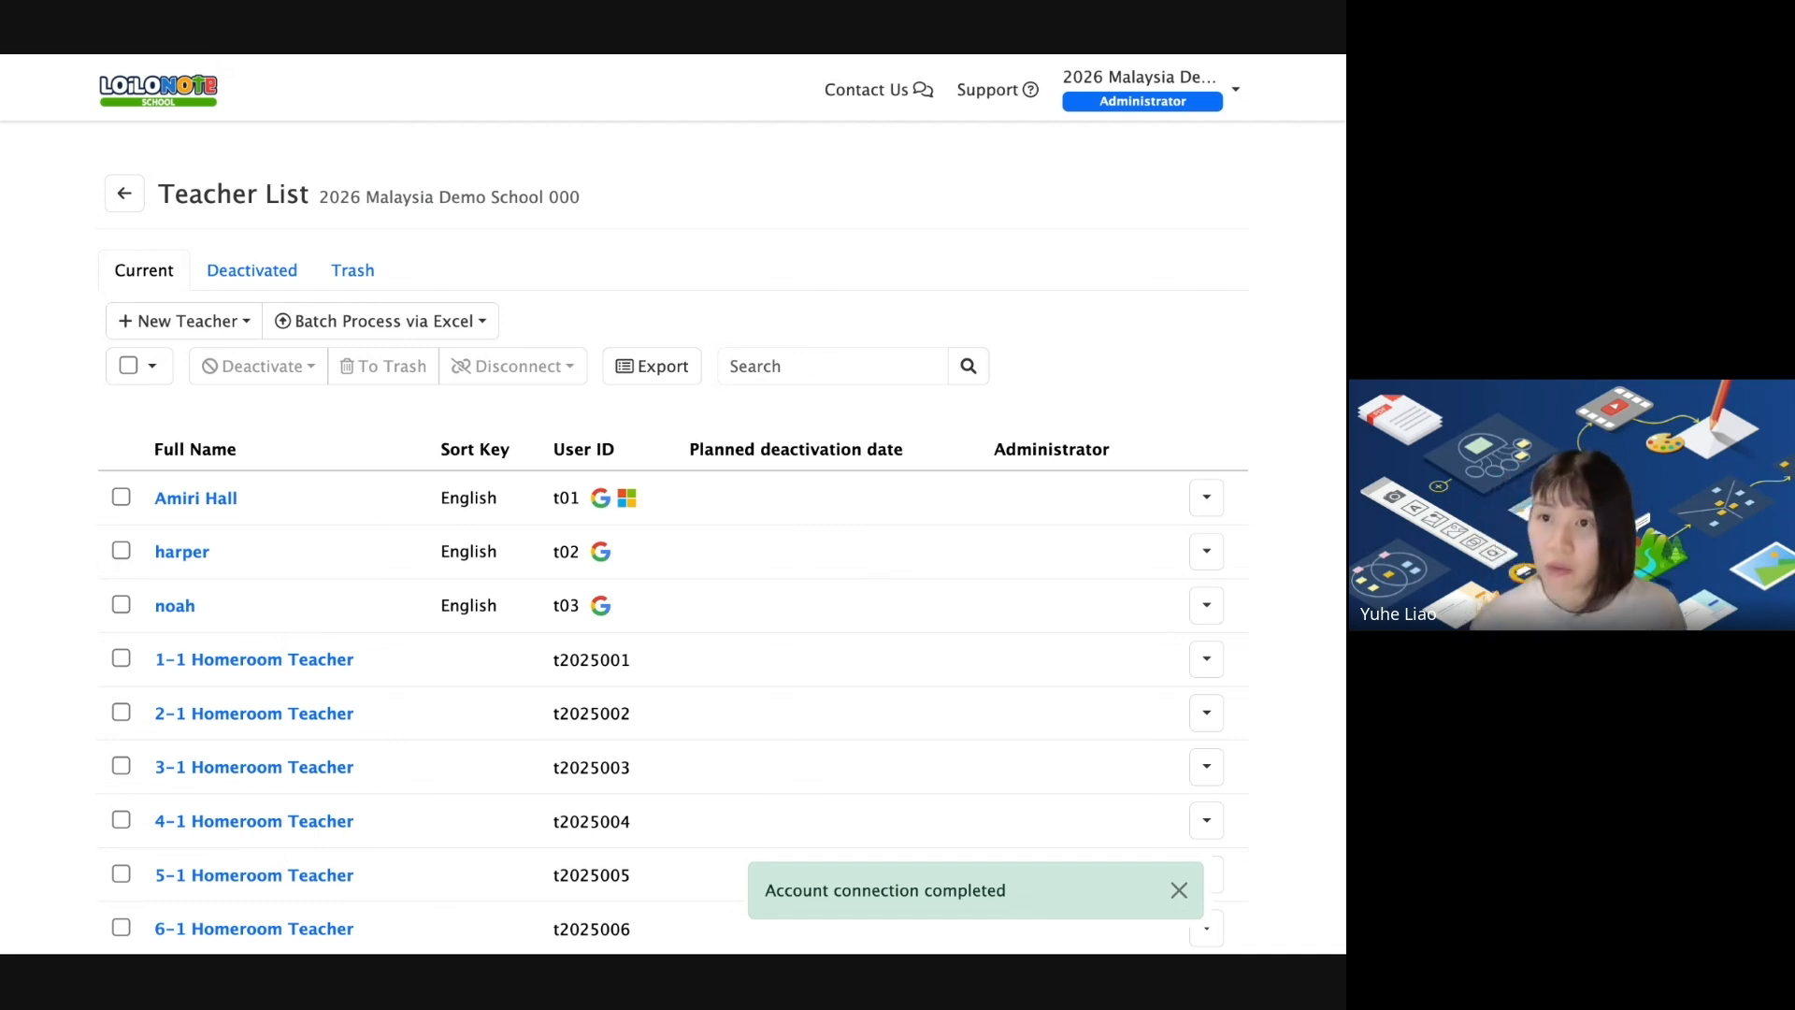
key("super+Tab")
scroll(678, 401, "up", 3)
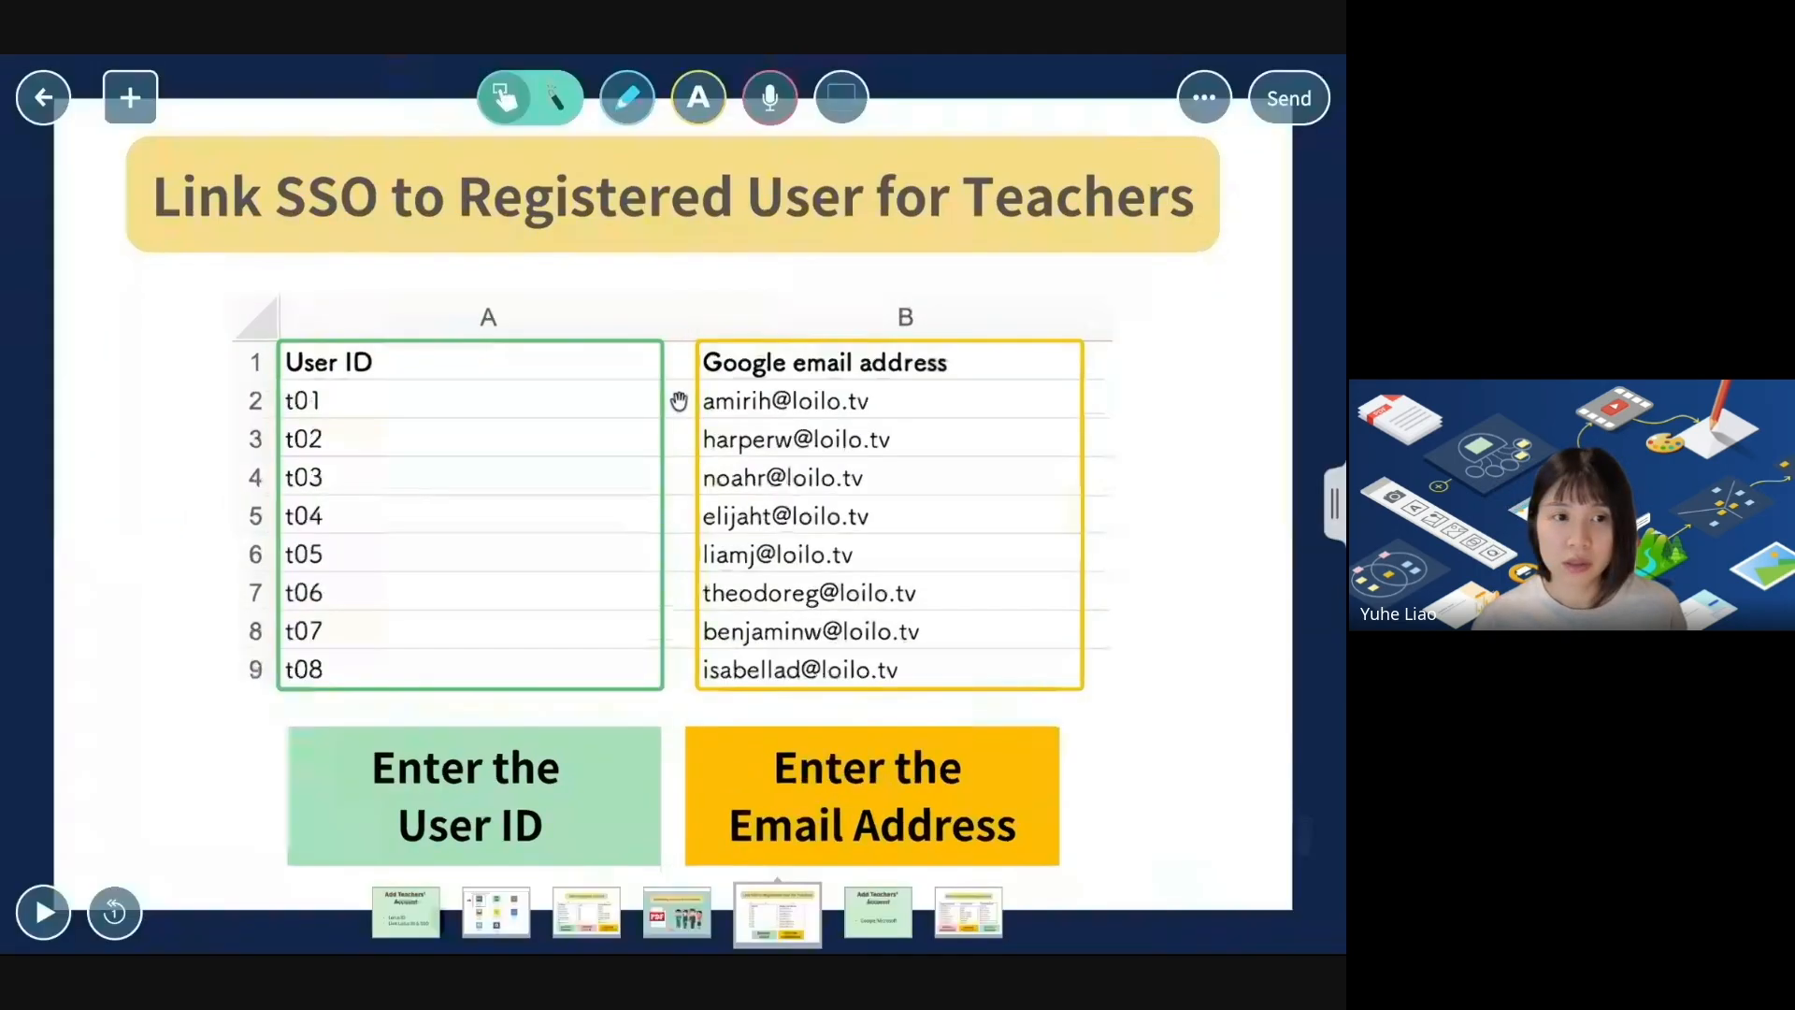
key("Right")
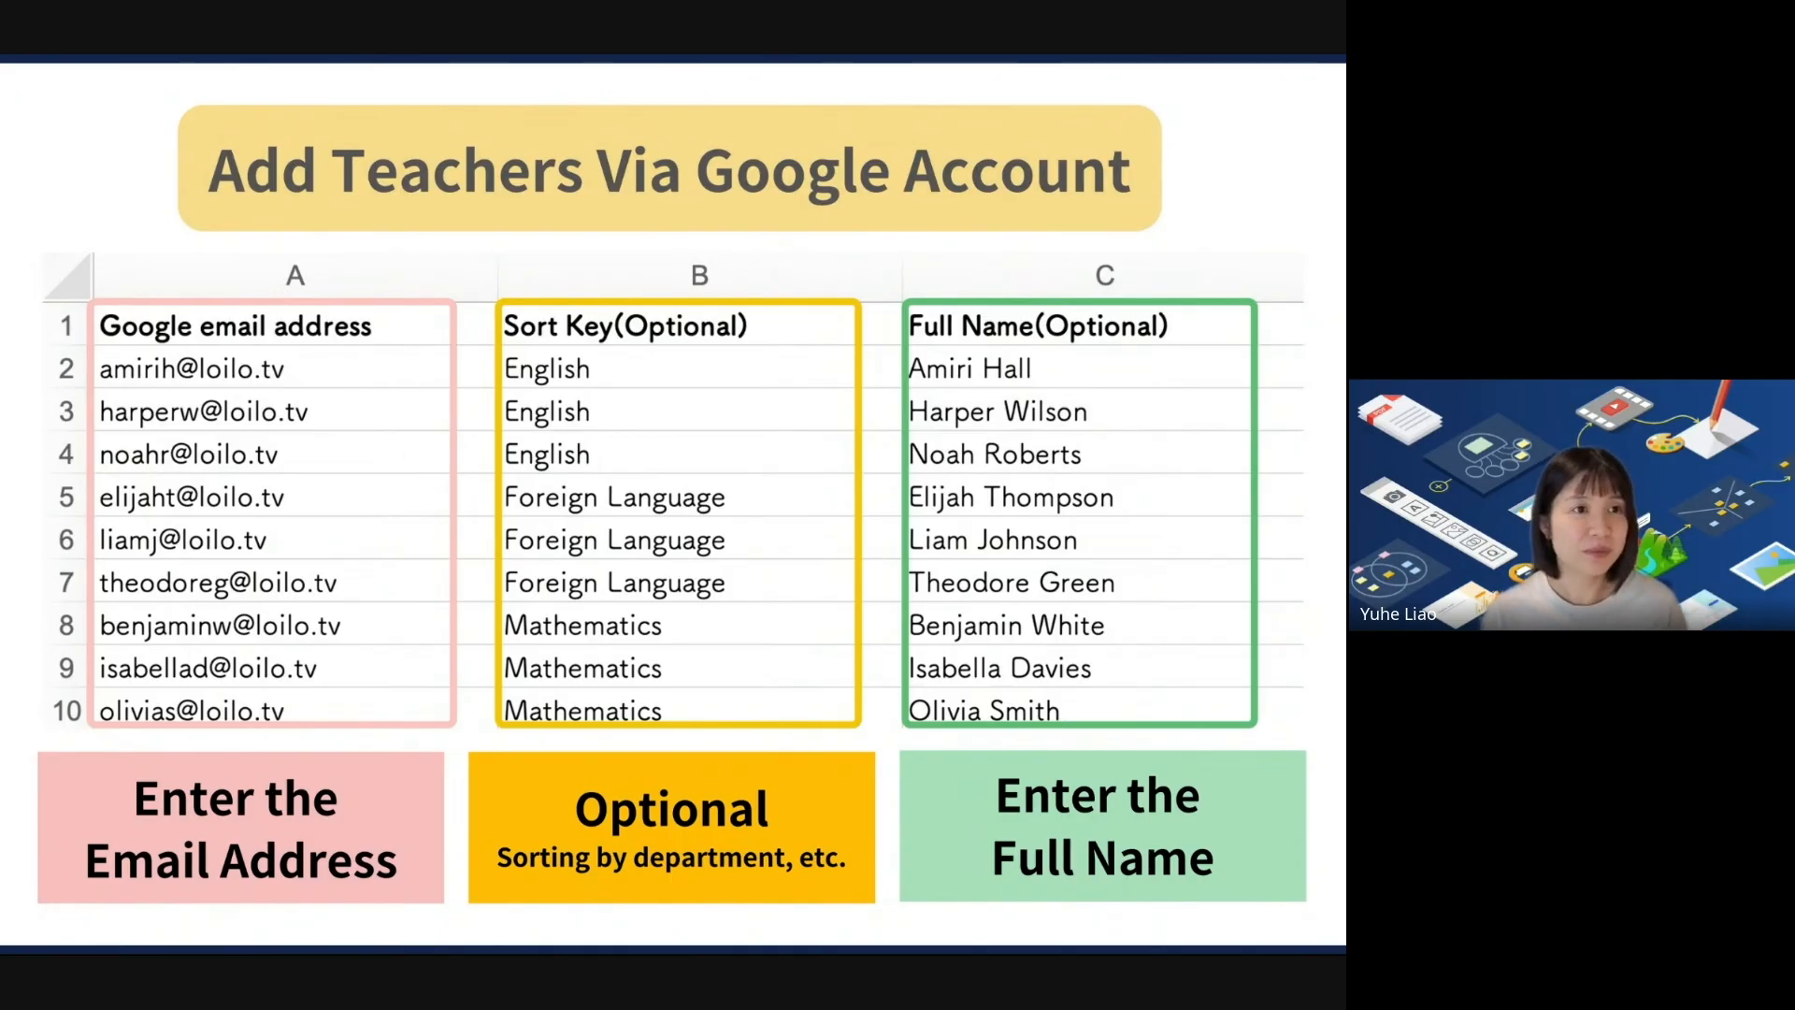
key("Right")
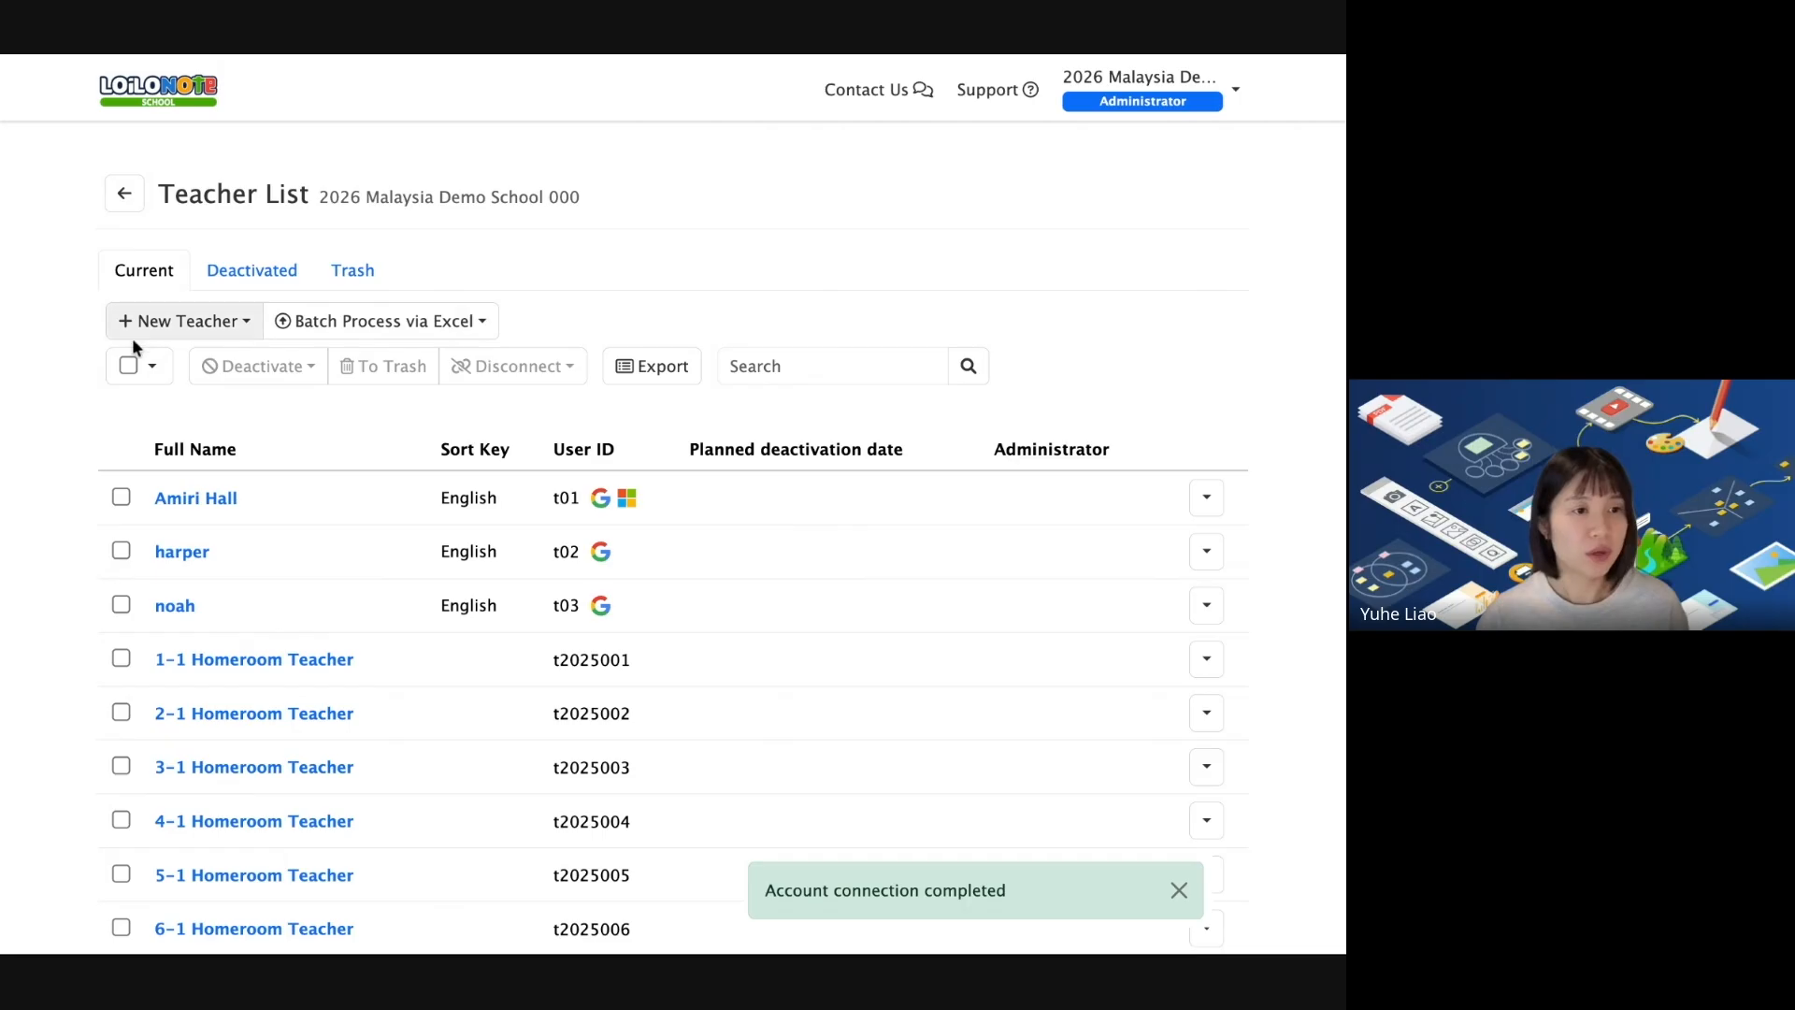
Create a new teacher via Google account, entering the teacher's Google email and full name.
left_click(199, 329)
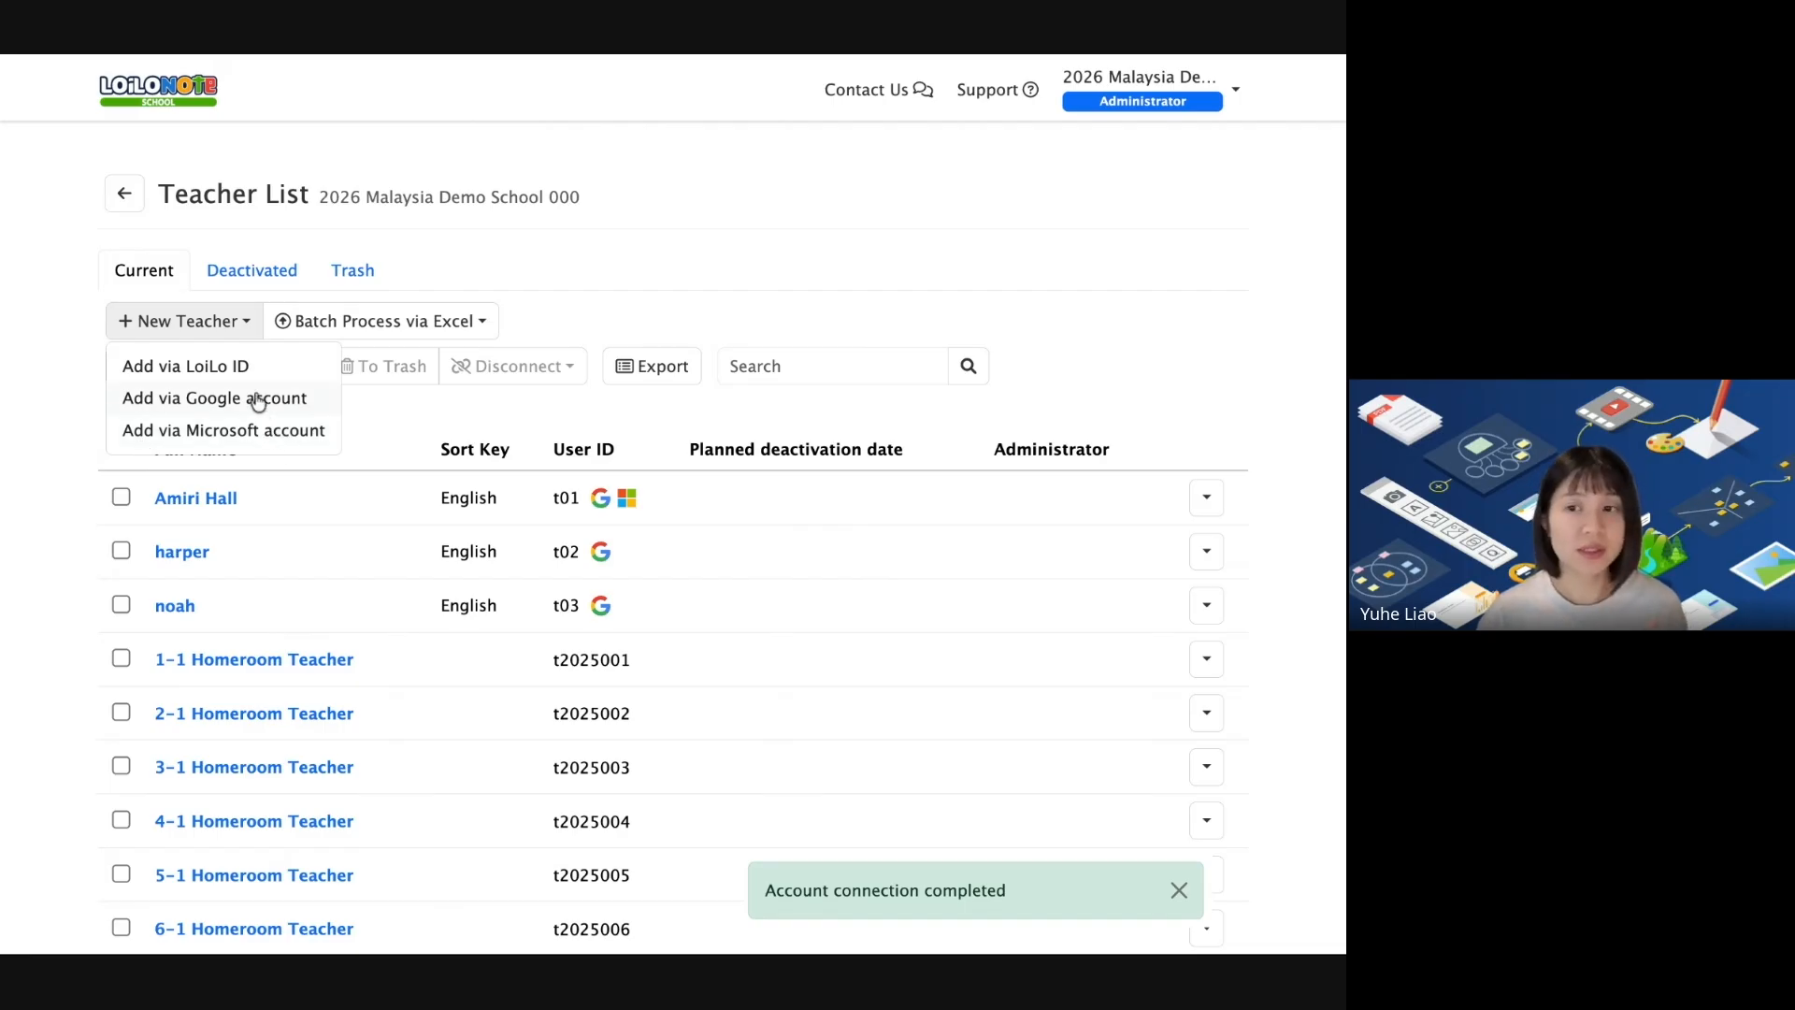
left_click(214, 398)
left_click(637, 196)
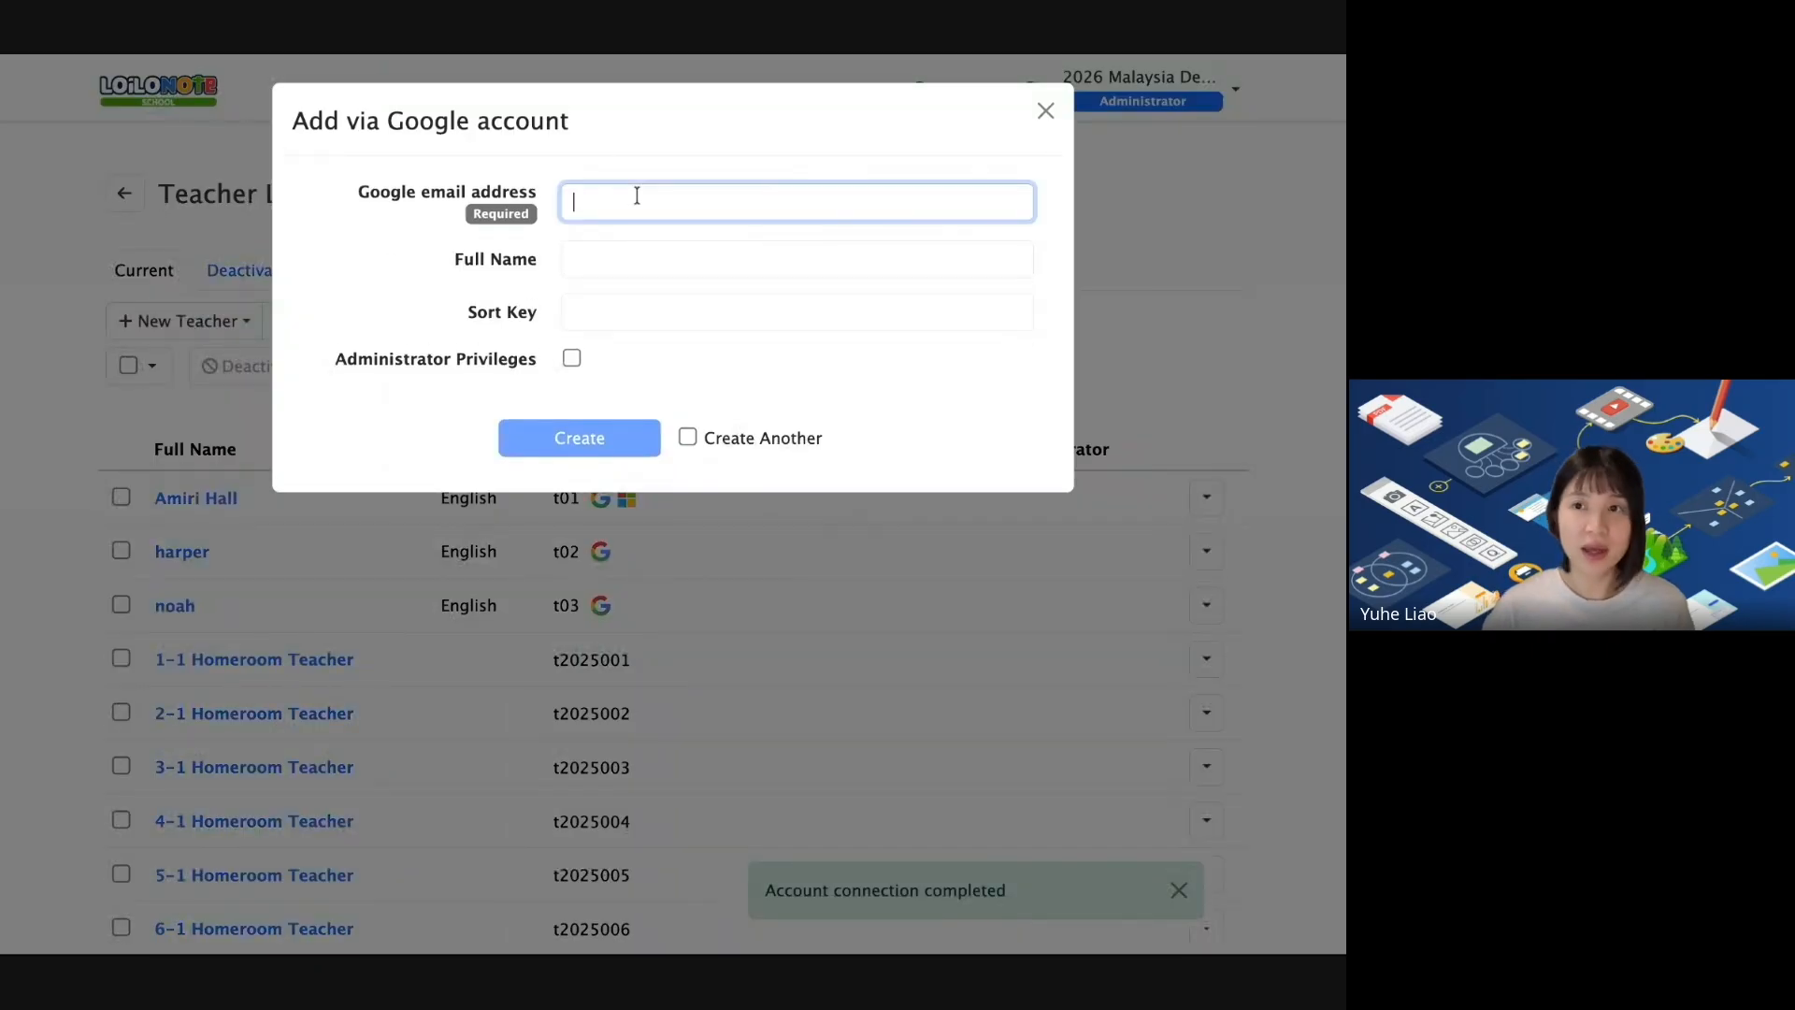
type("abc@")
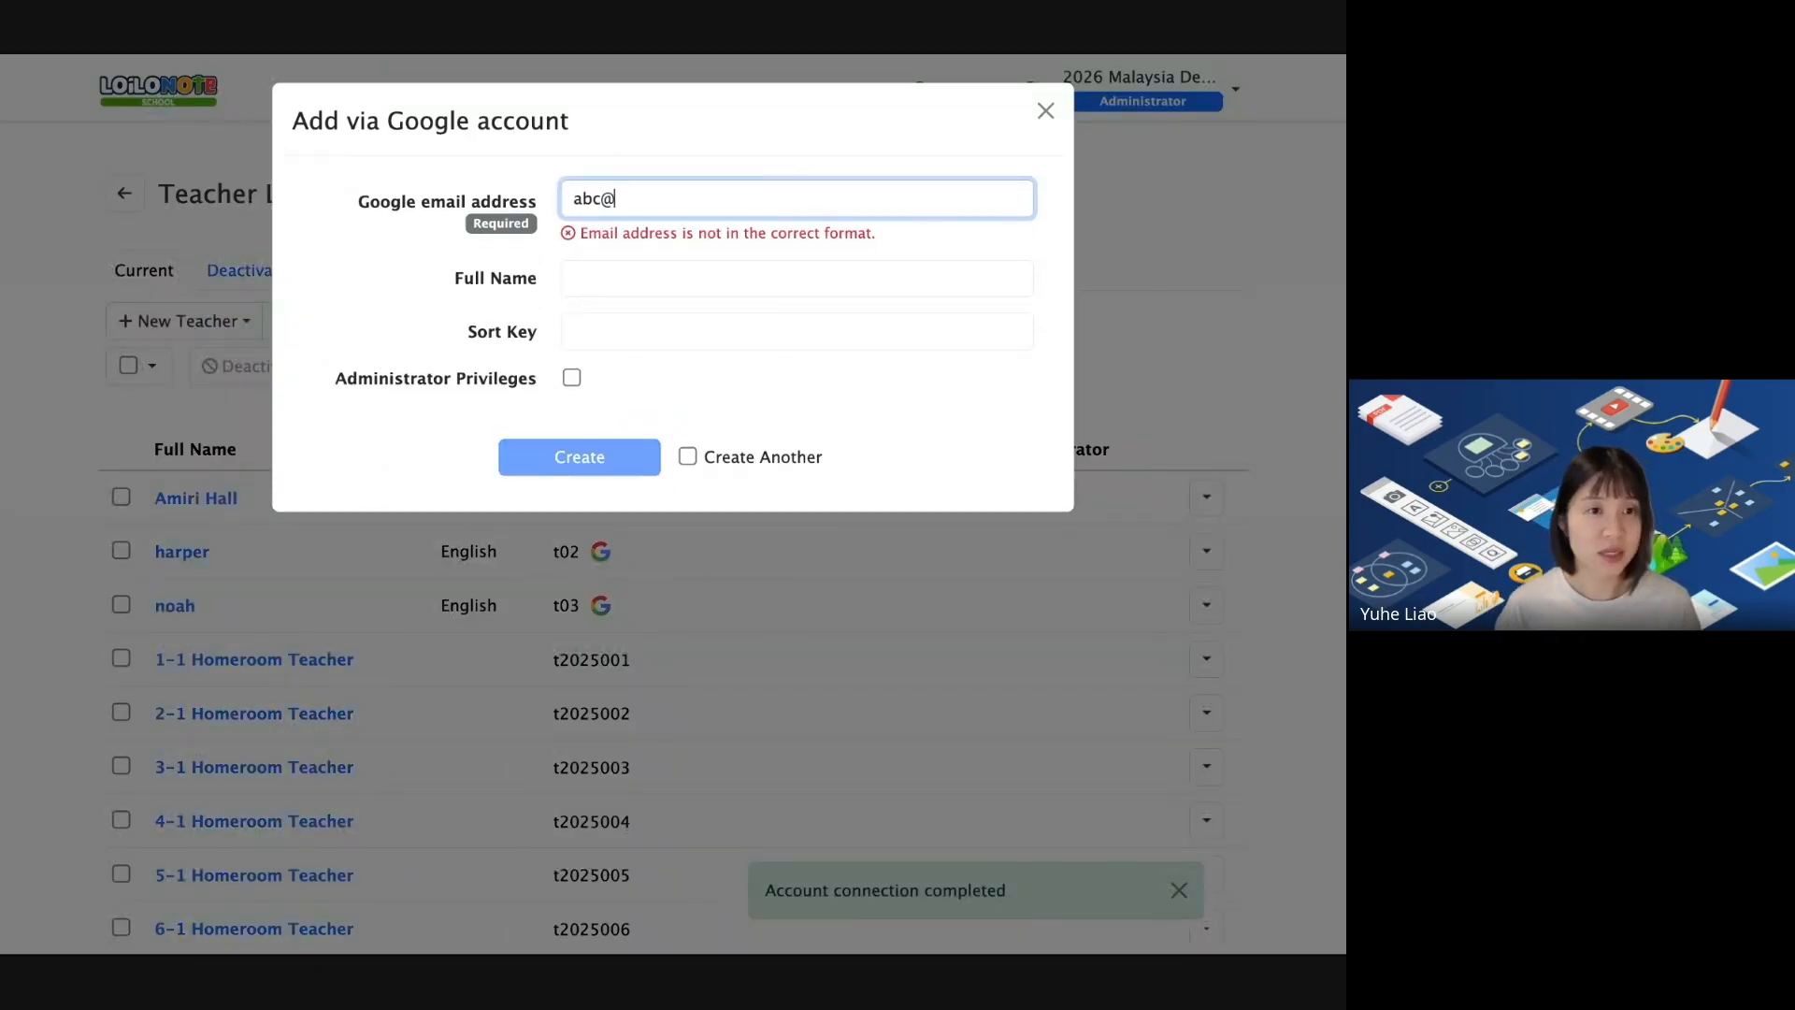
type("loilo.tv")
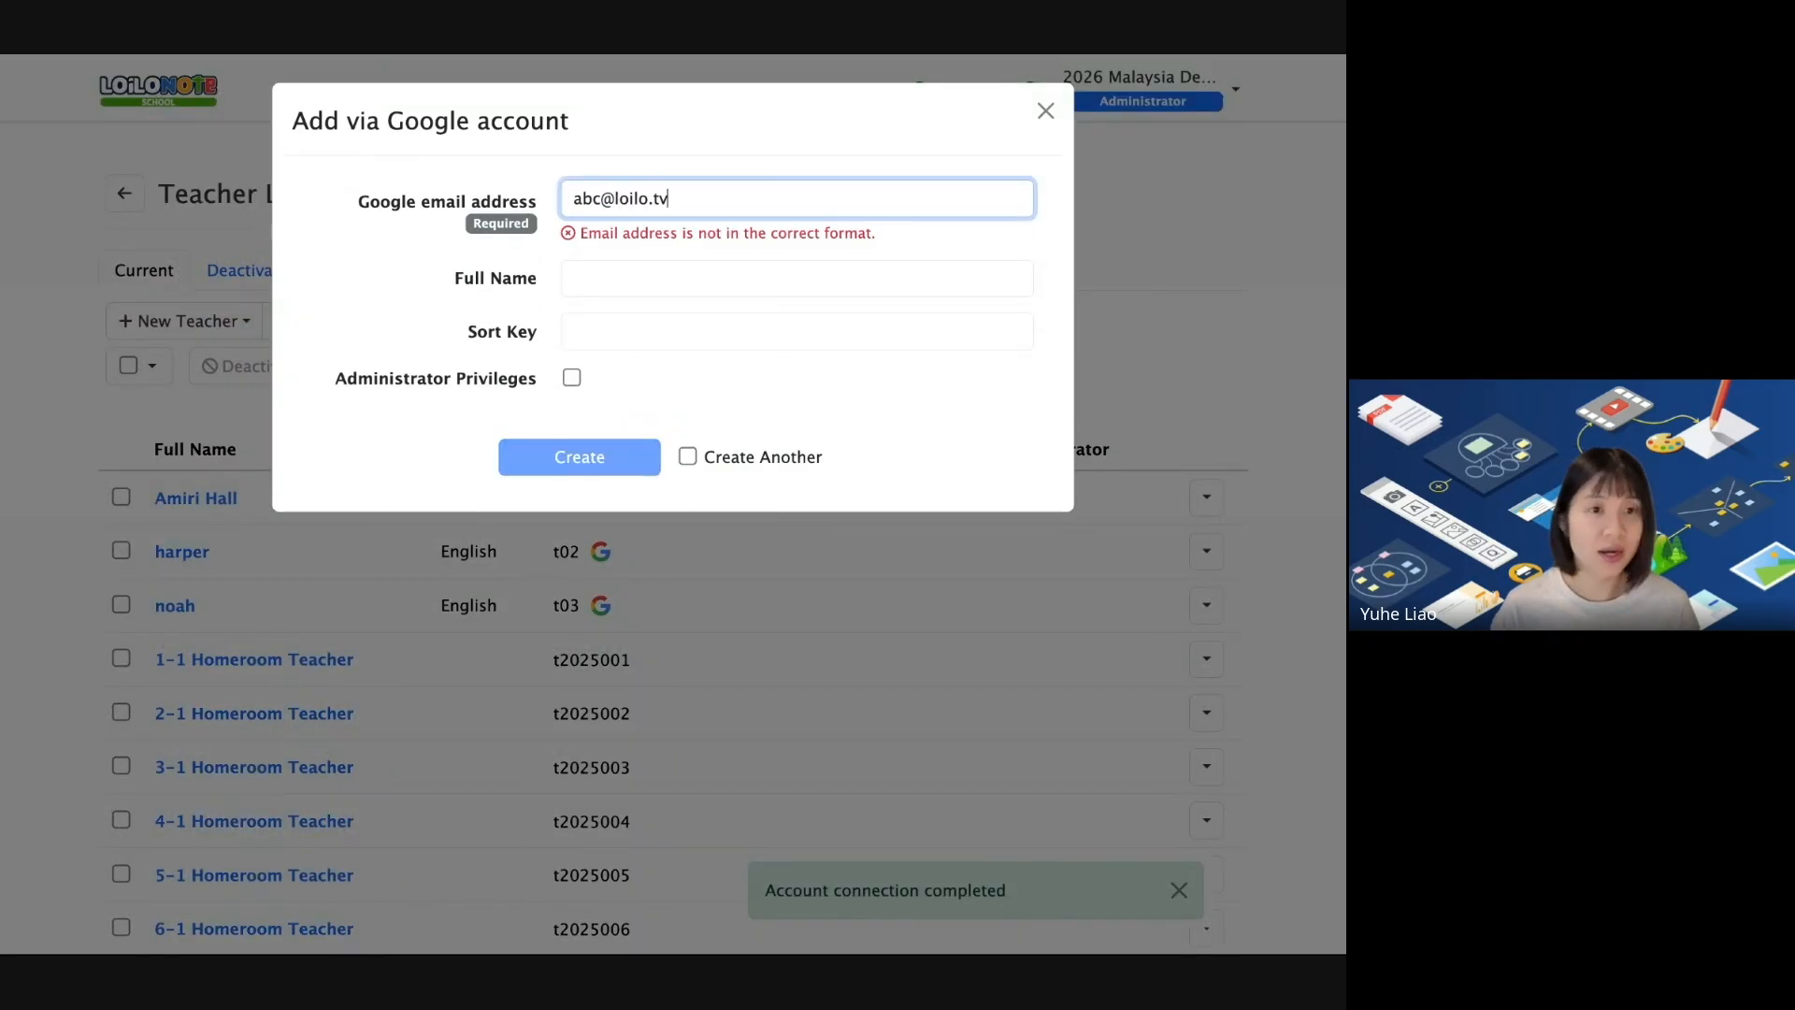
left_click(605, 253)
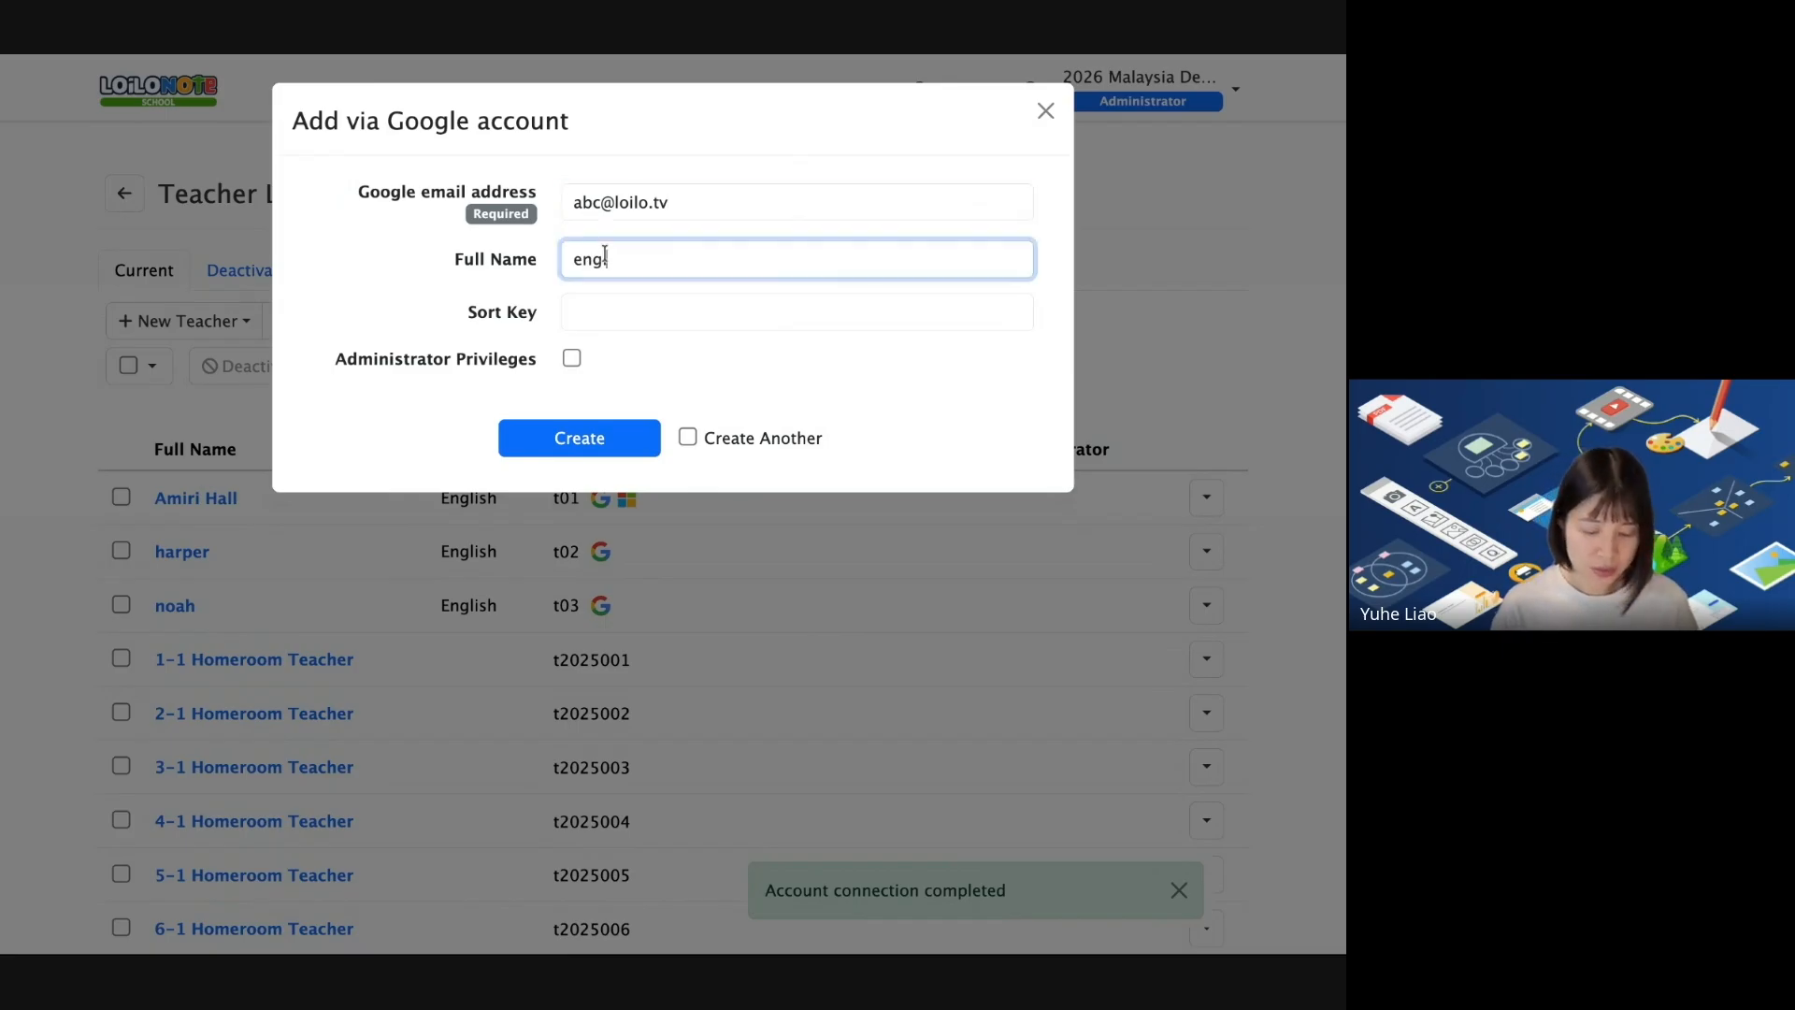
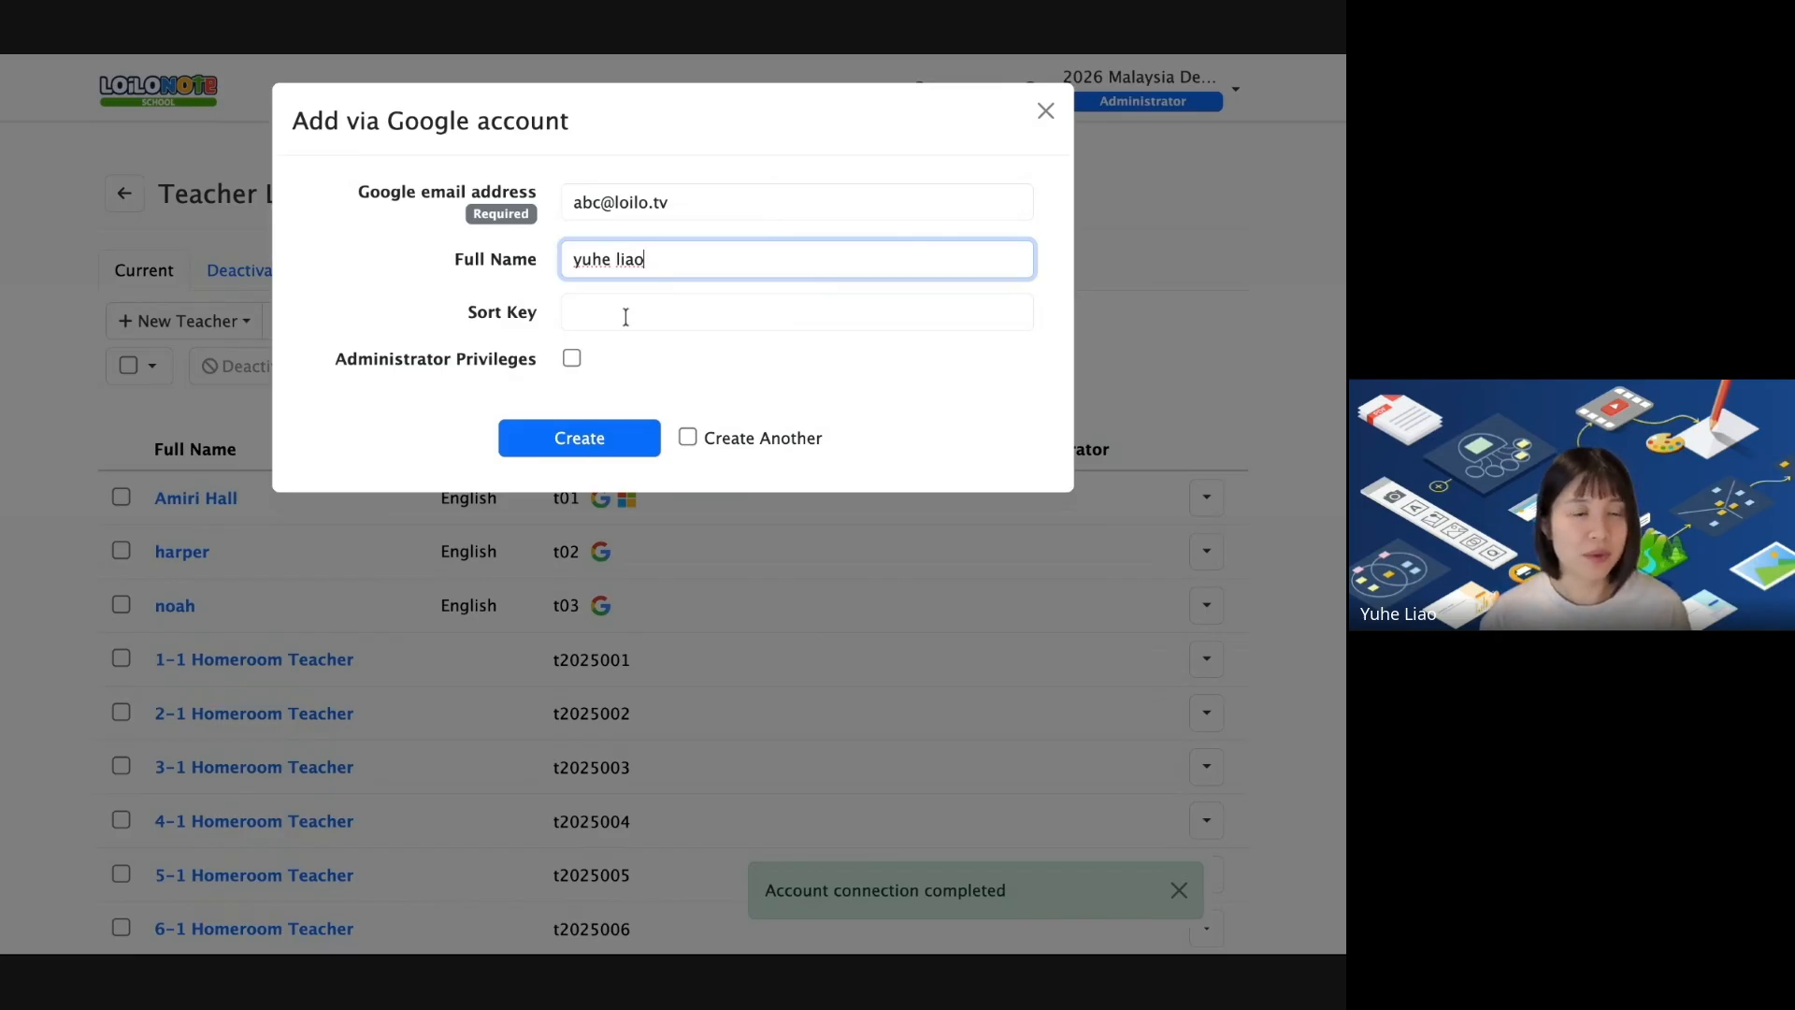
left_click(595, 433)
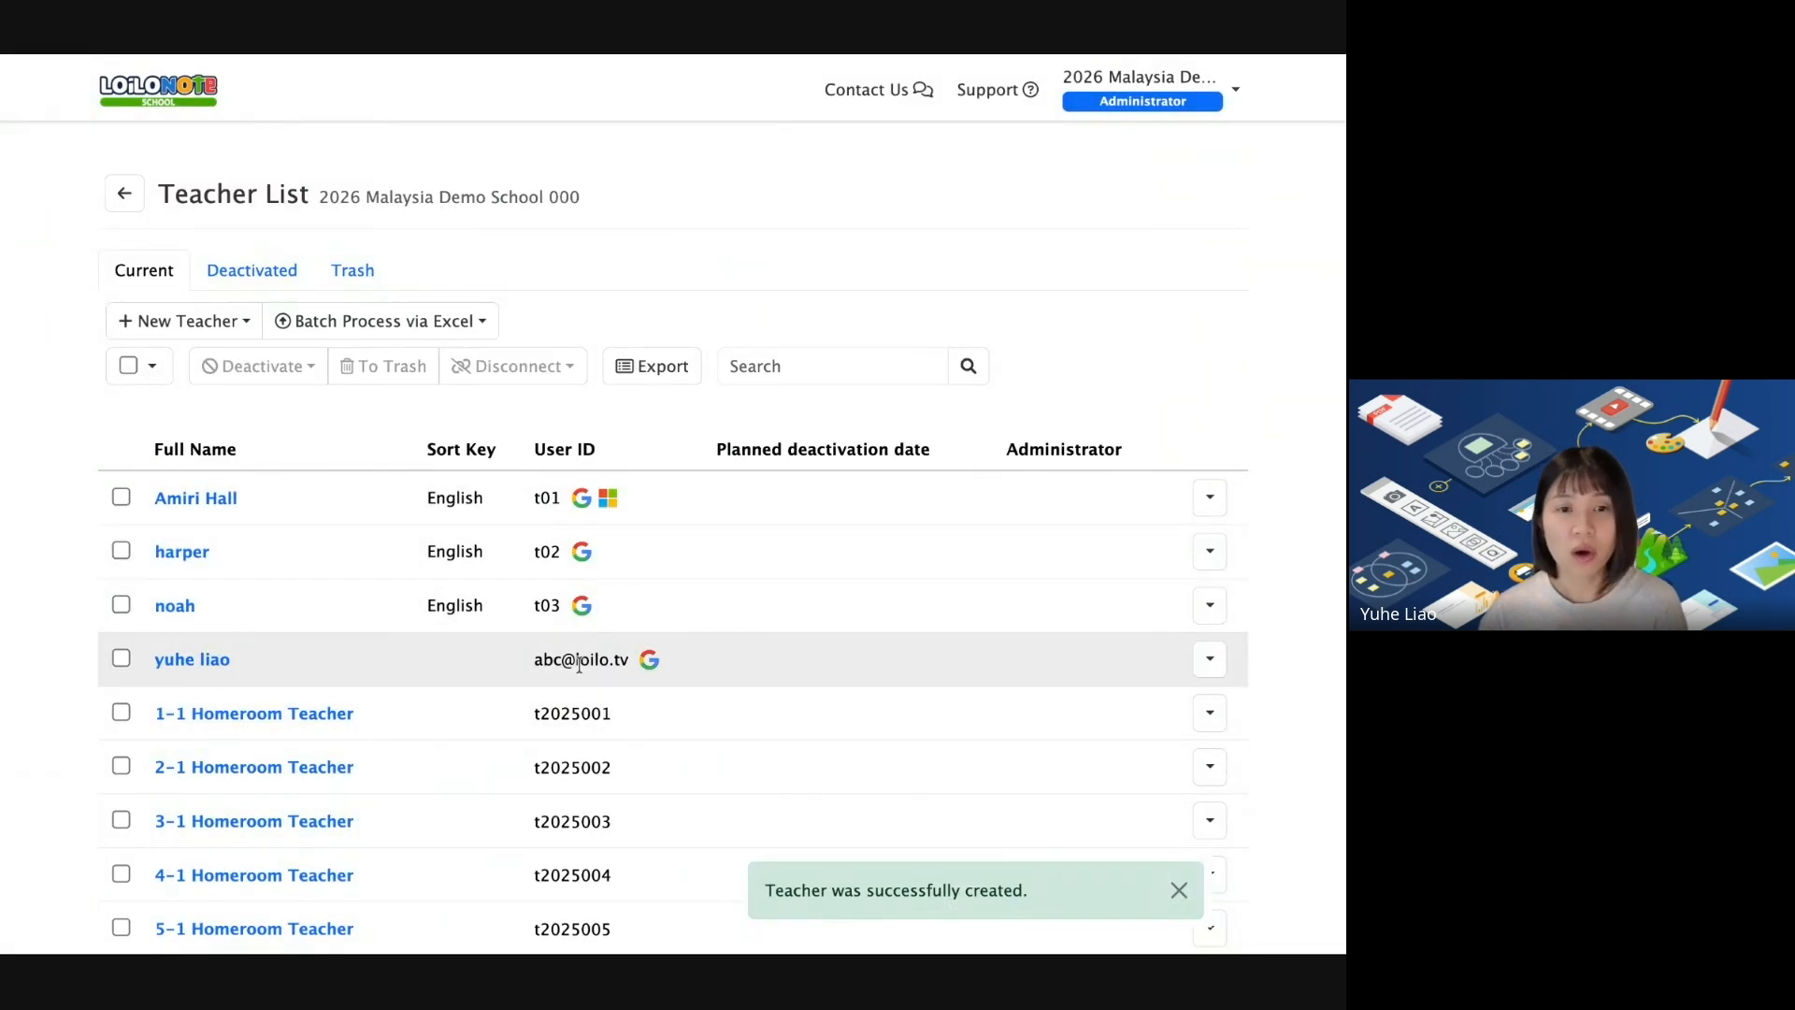
Open the Excel batch Add via Google account form, close it unused, and return to the Admin Menu.
mouse_move(649, 664)
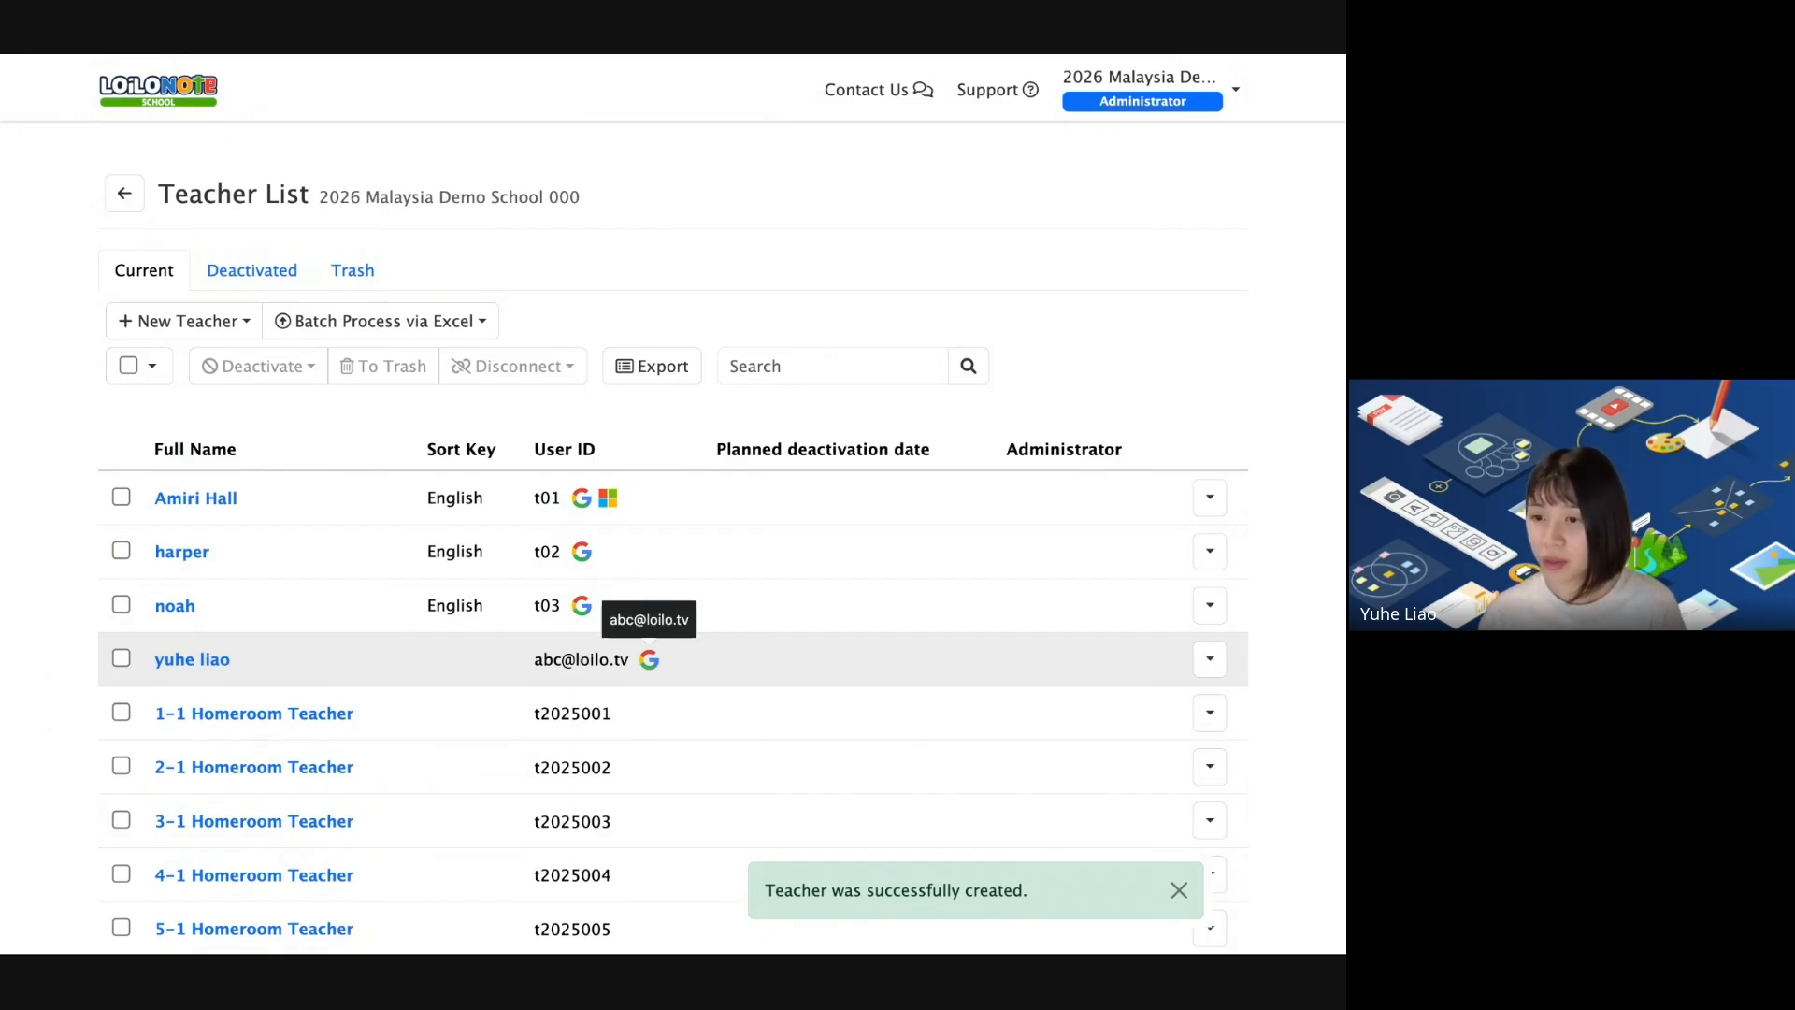
scroll(553, 110, "down", 1)
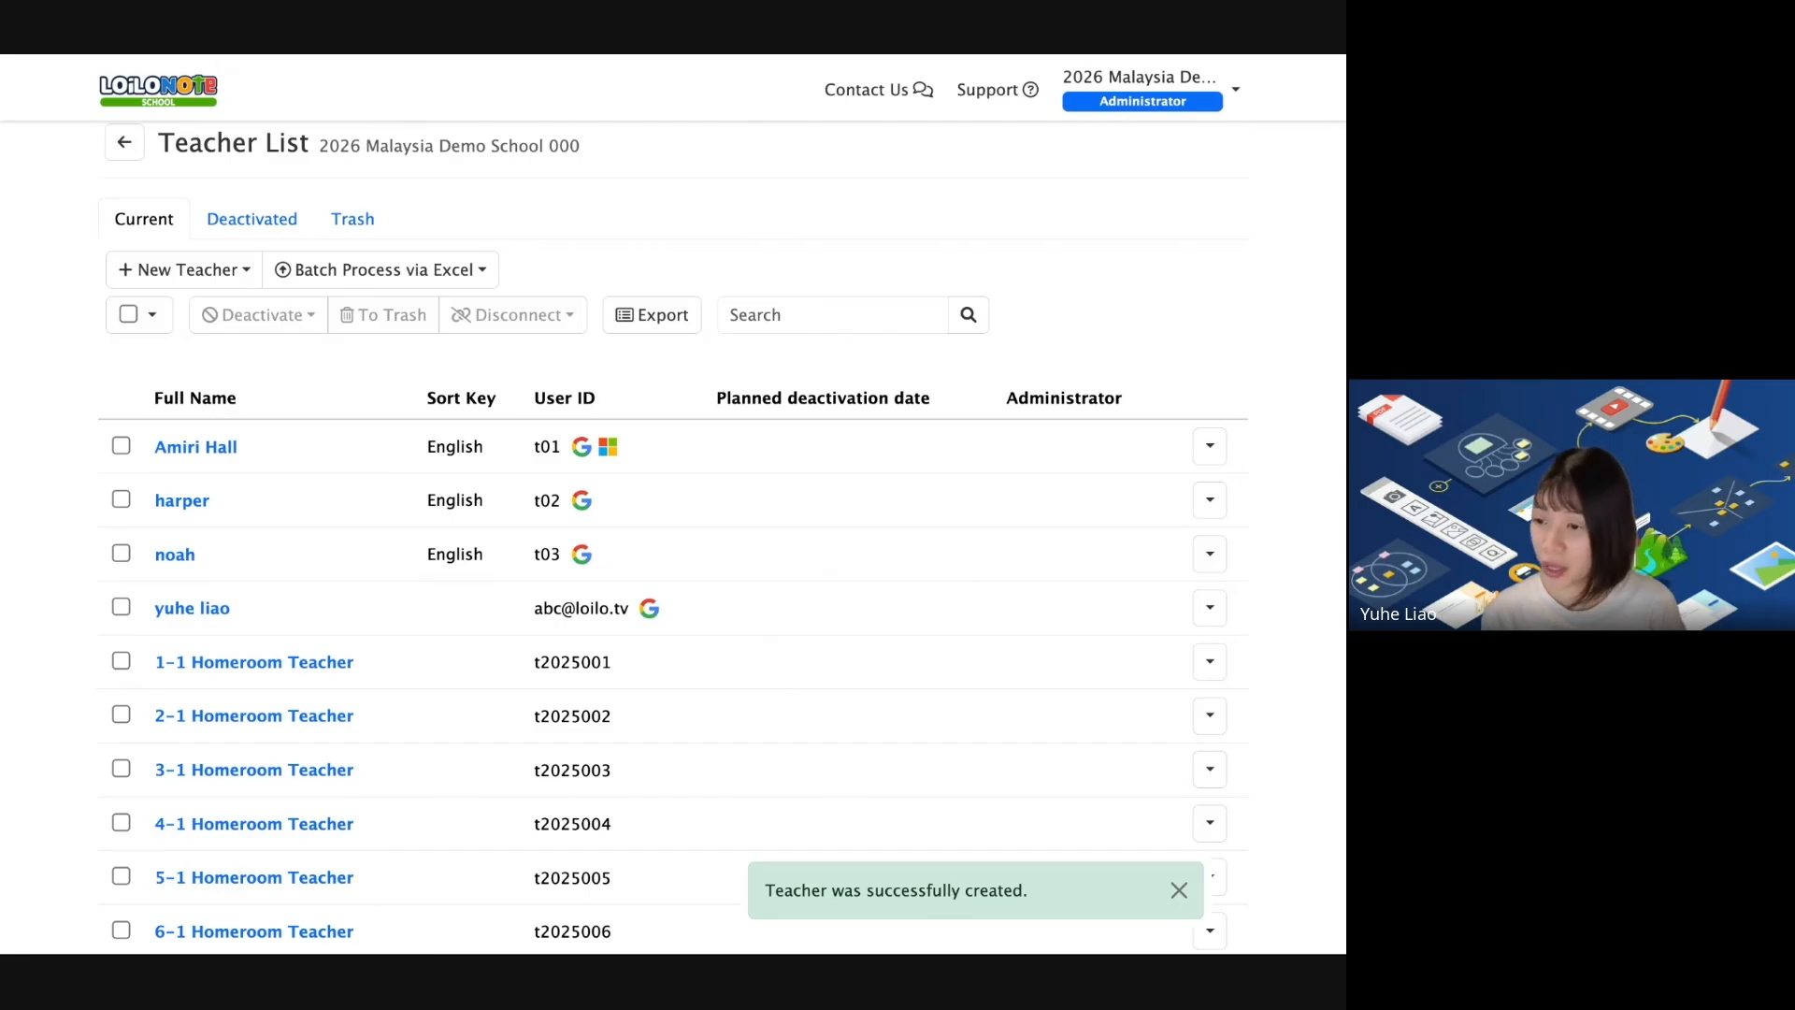
left_click(385, 273)
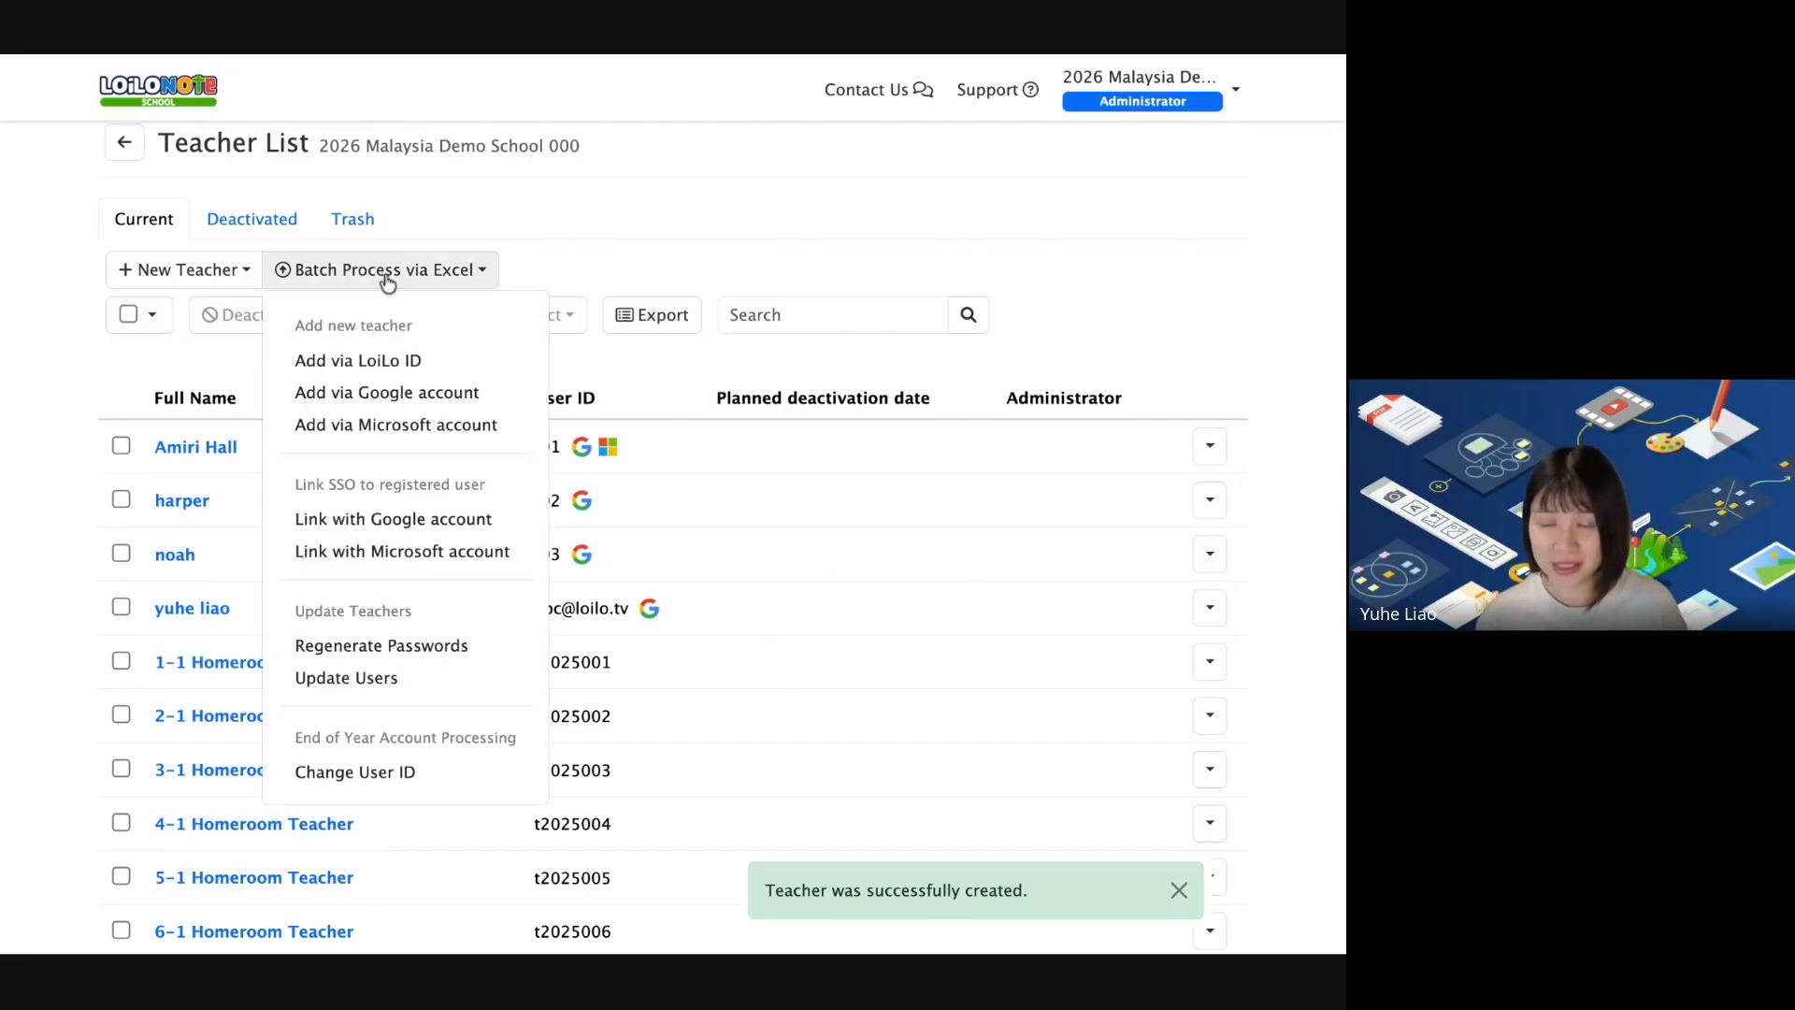
scroll(513, 533, "up", 1)
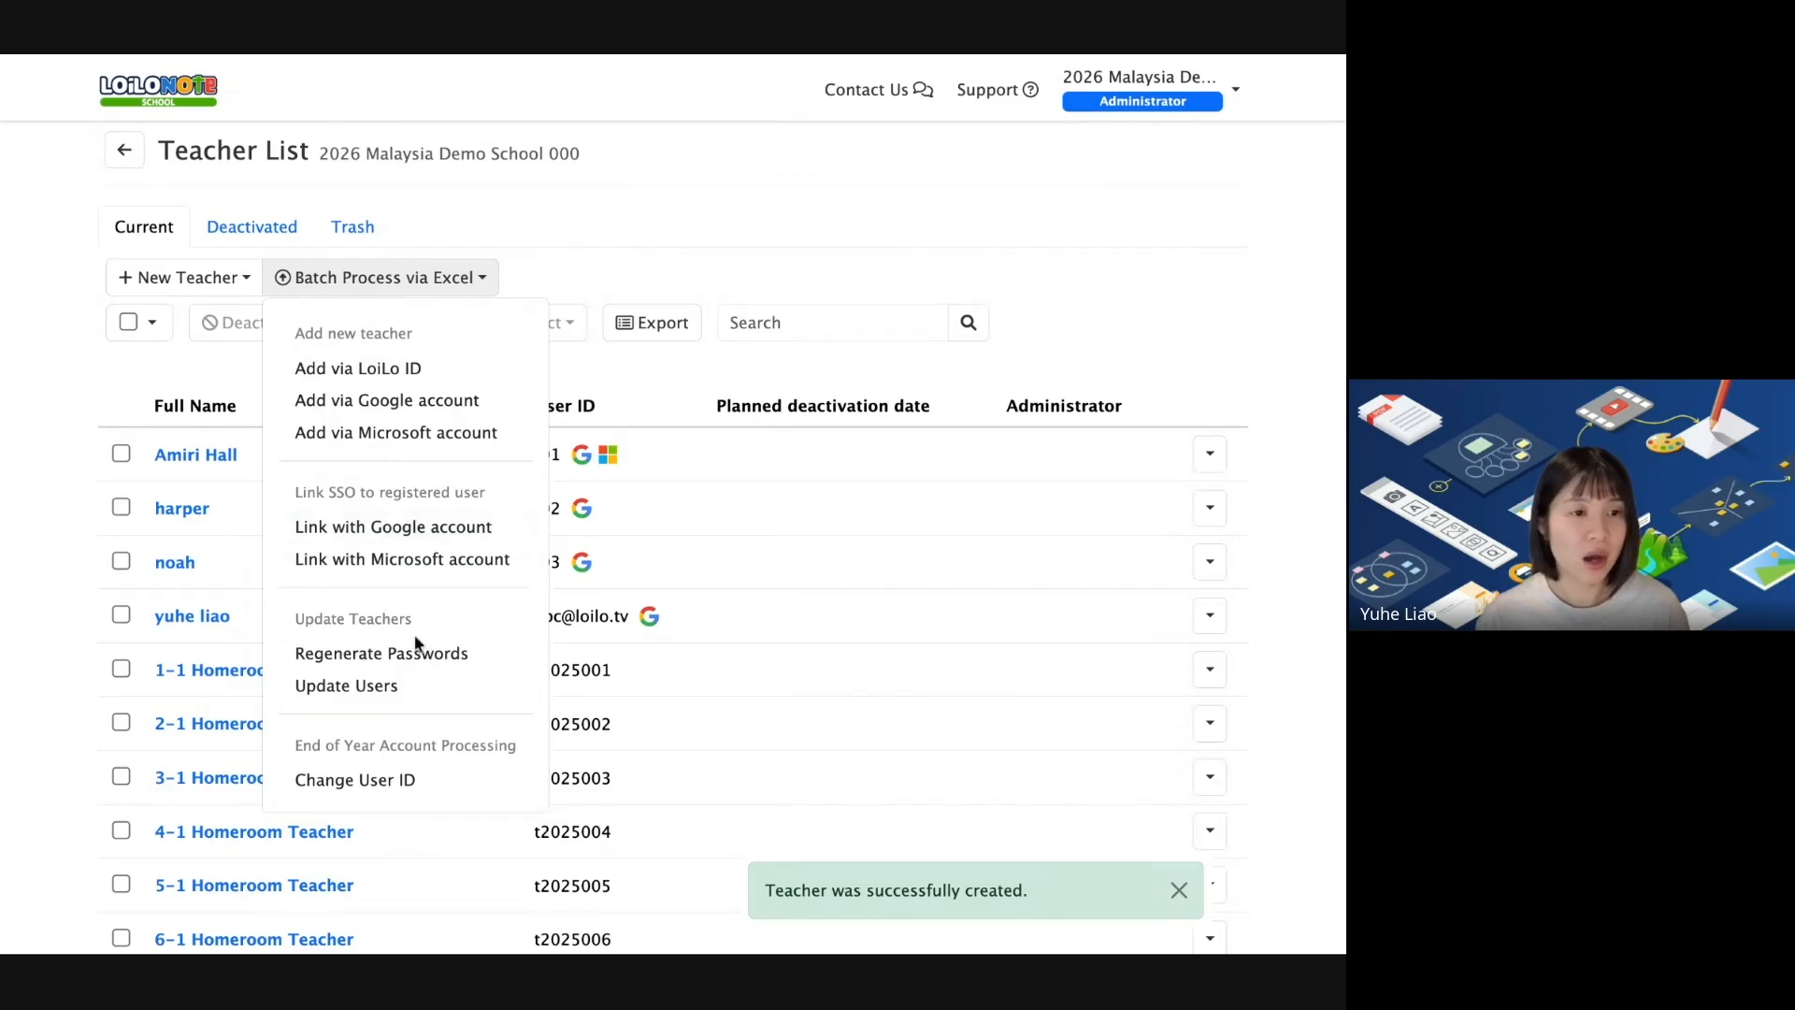
left_click(404, 403)
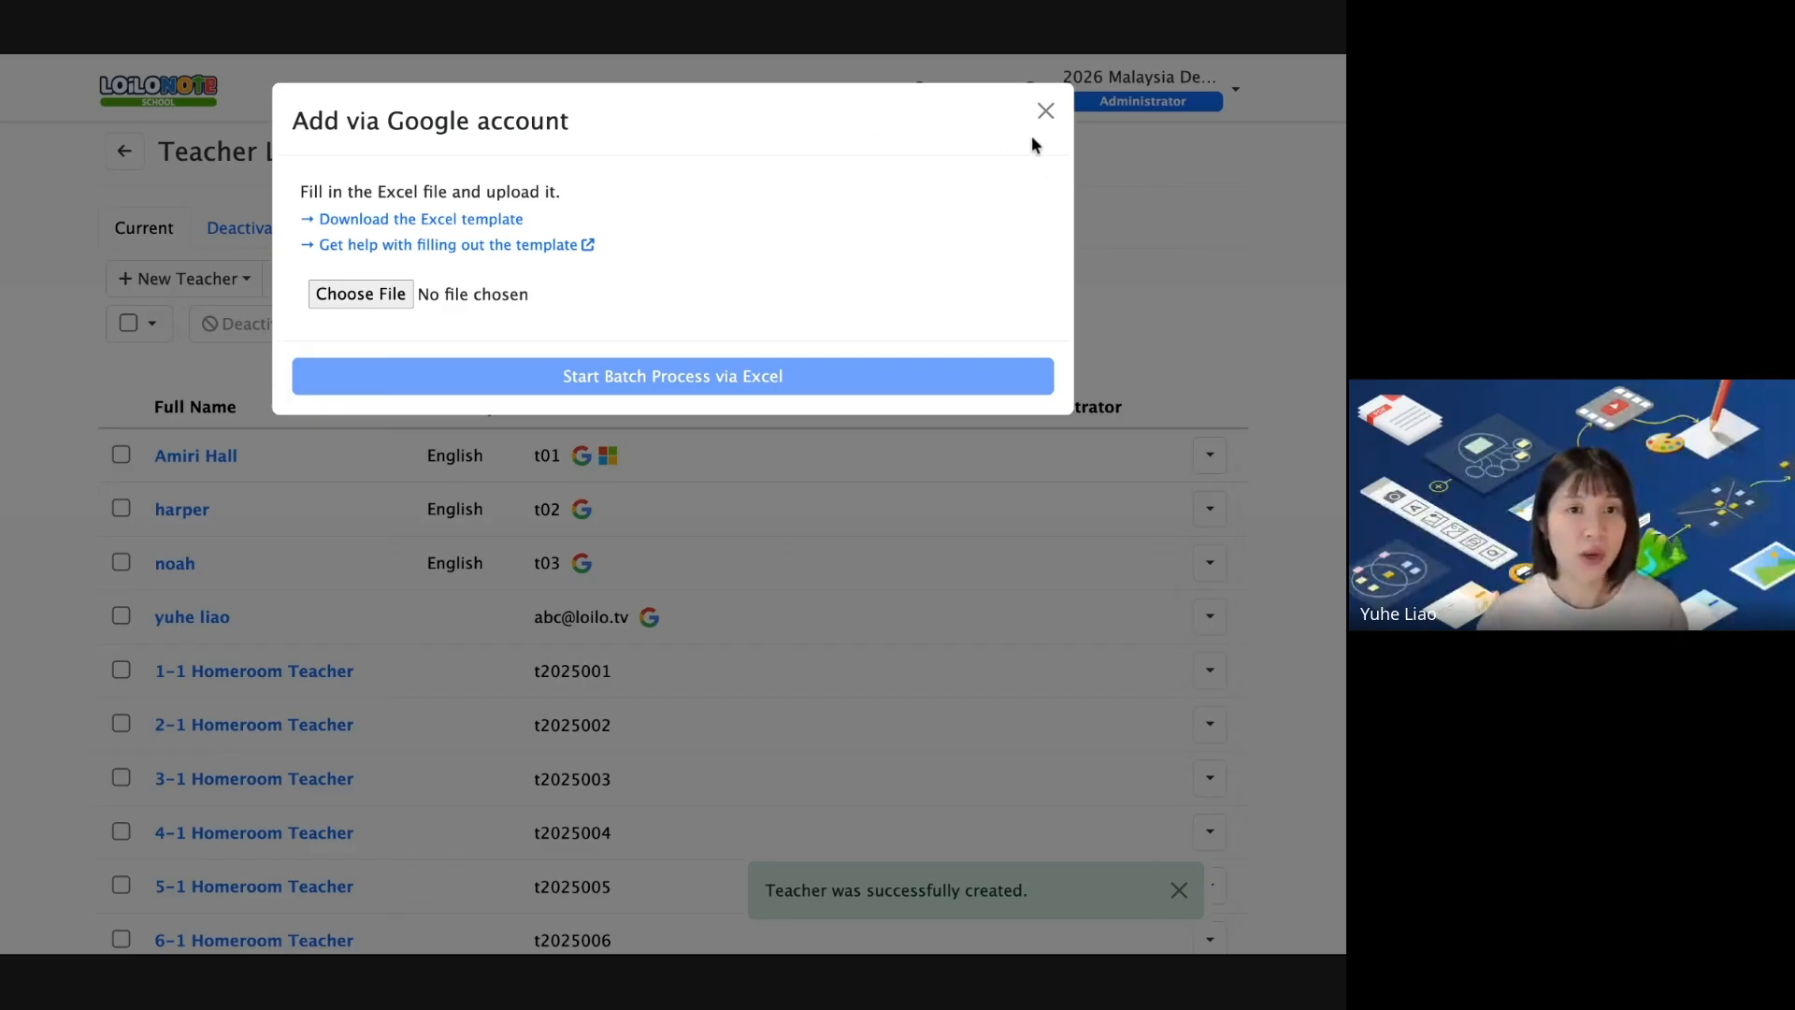
left_click(1045, 111)
left_click(168, 94)
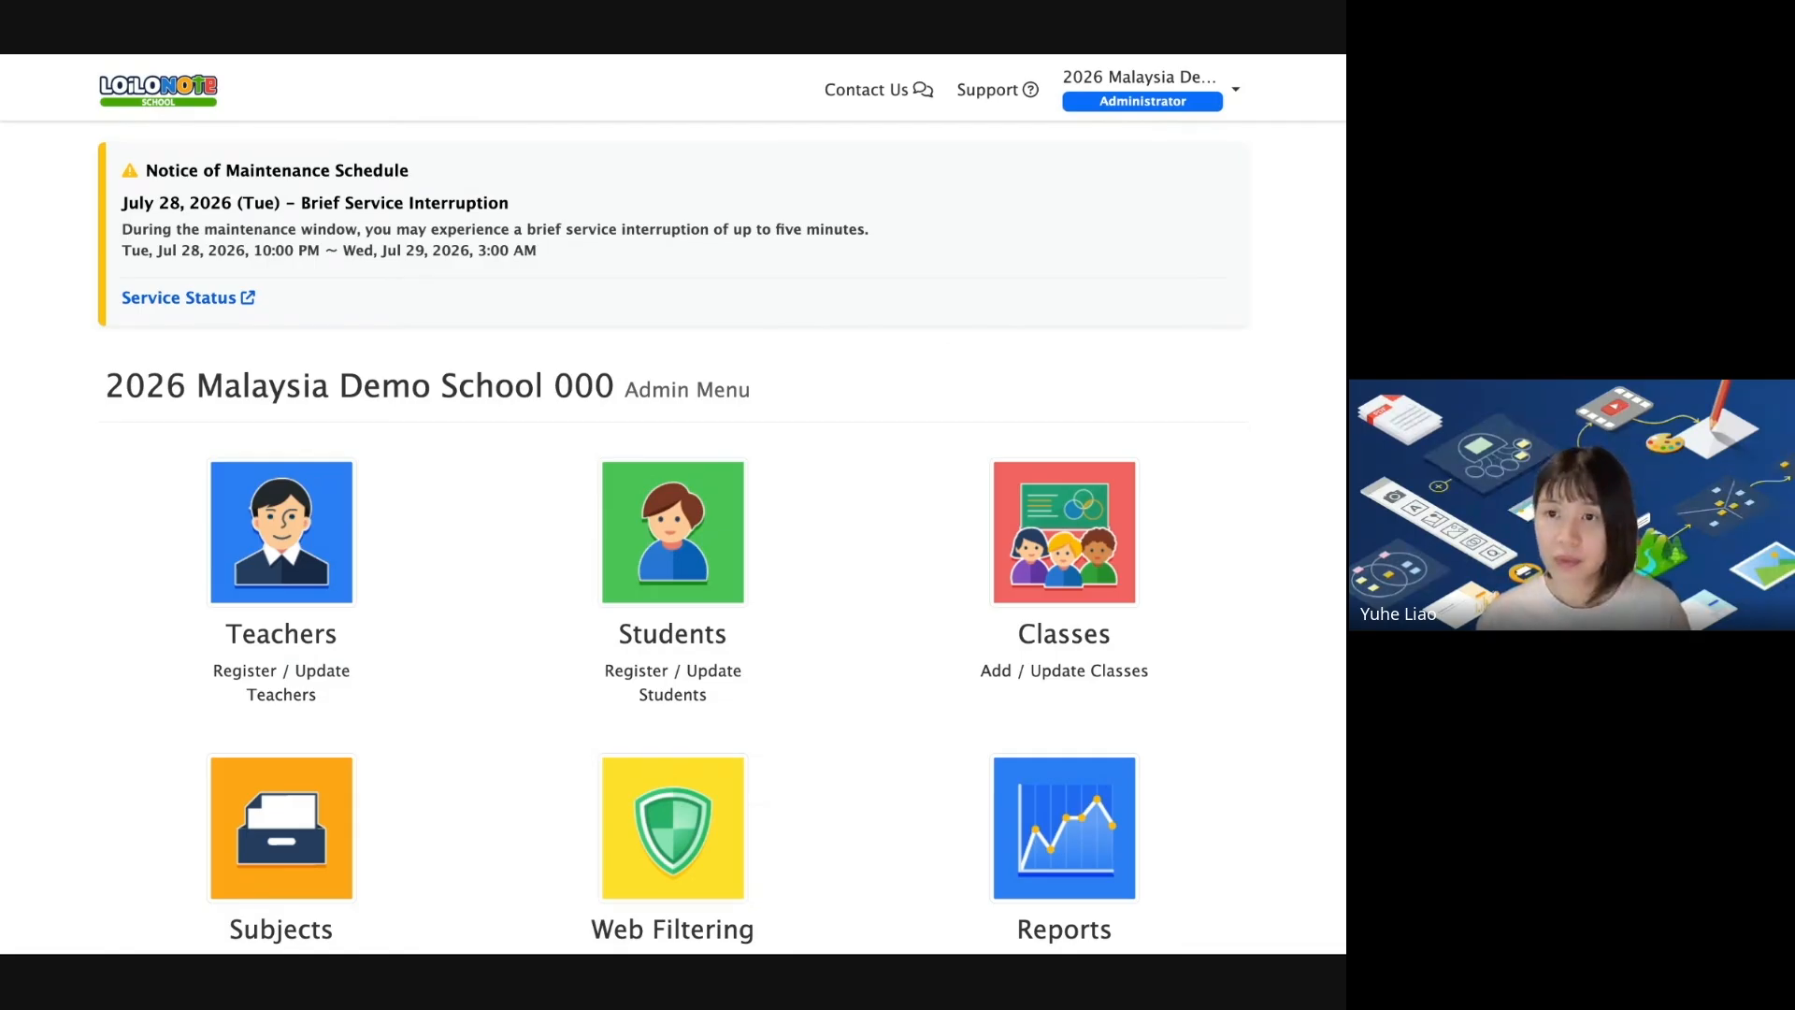
Present the Add Students' Account slides, then open the Student List from the Admin Menu.
key("alt+Tab")
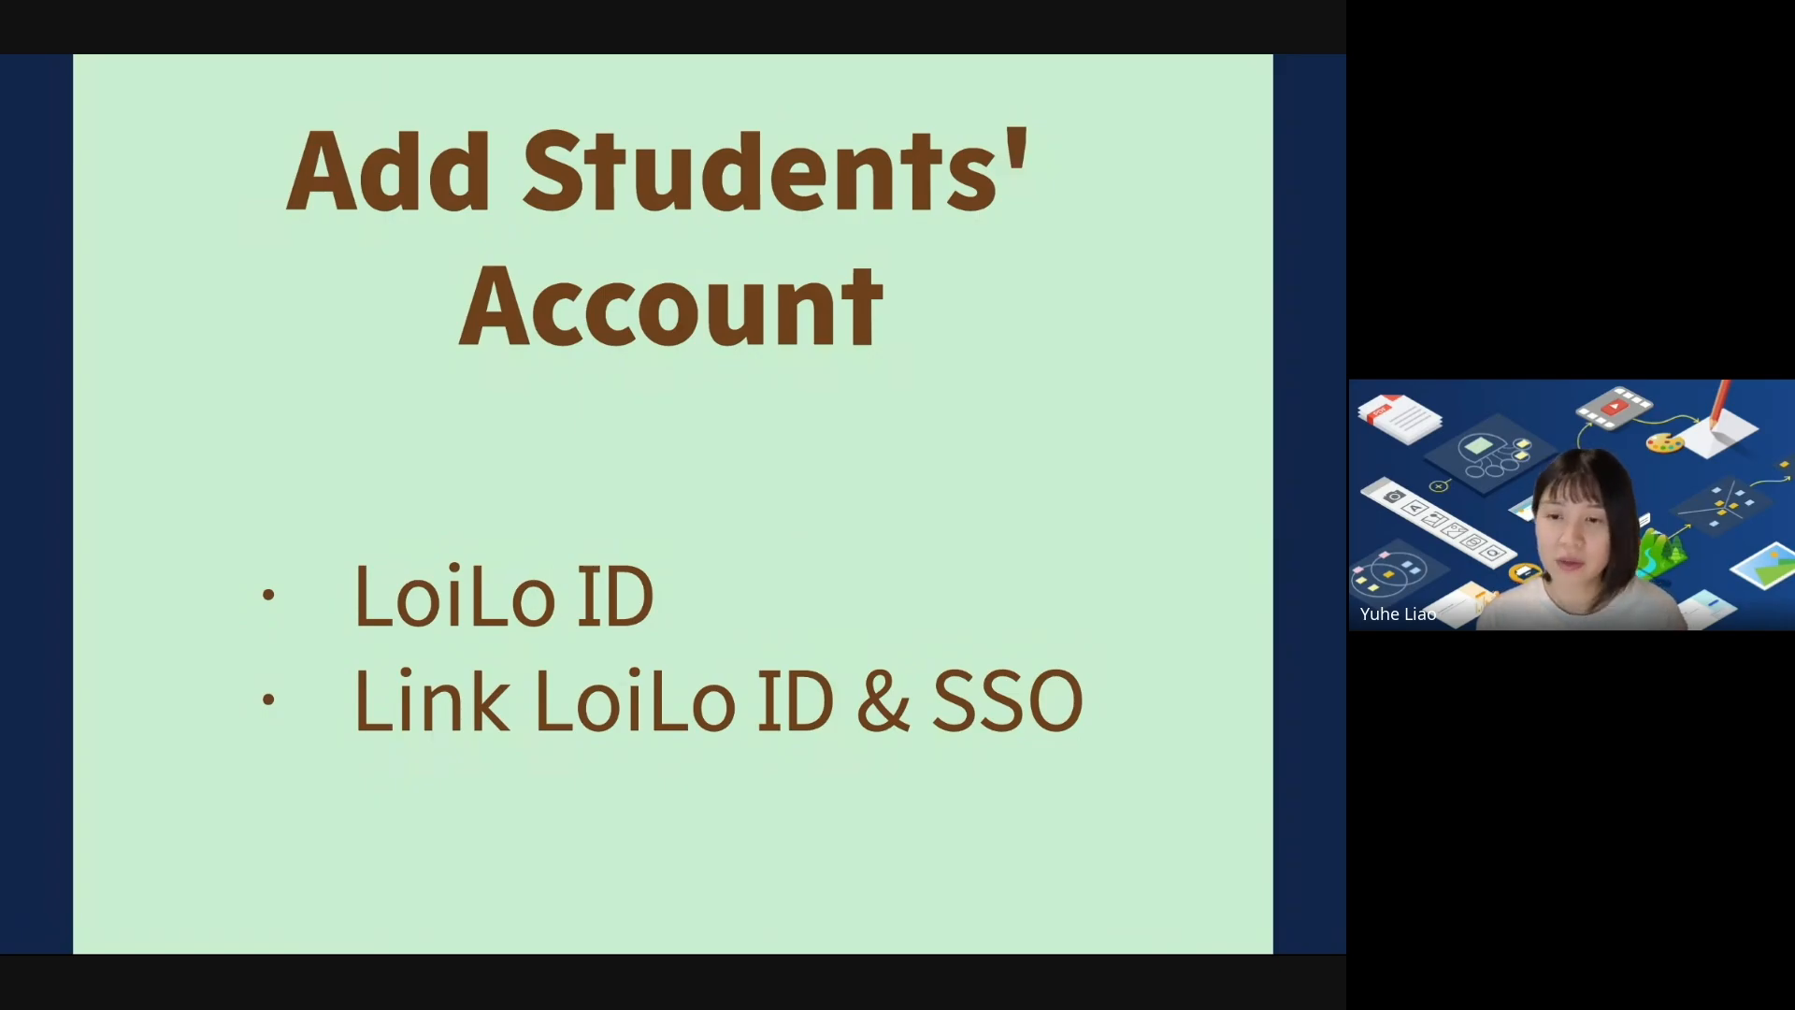
key("Right")
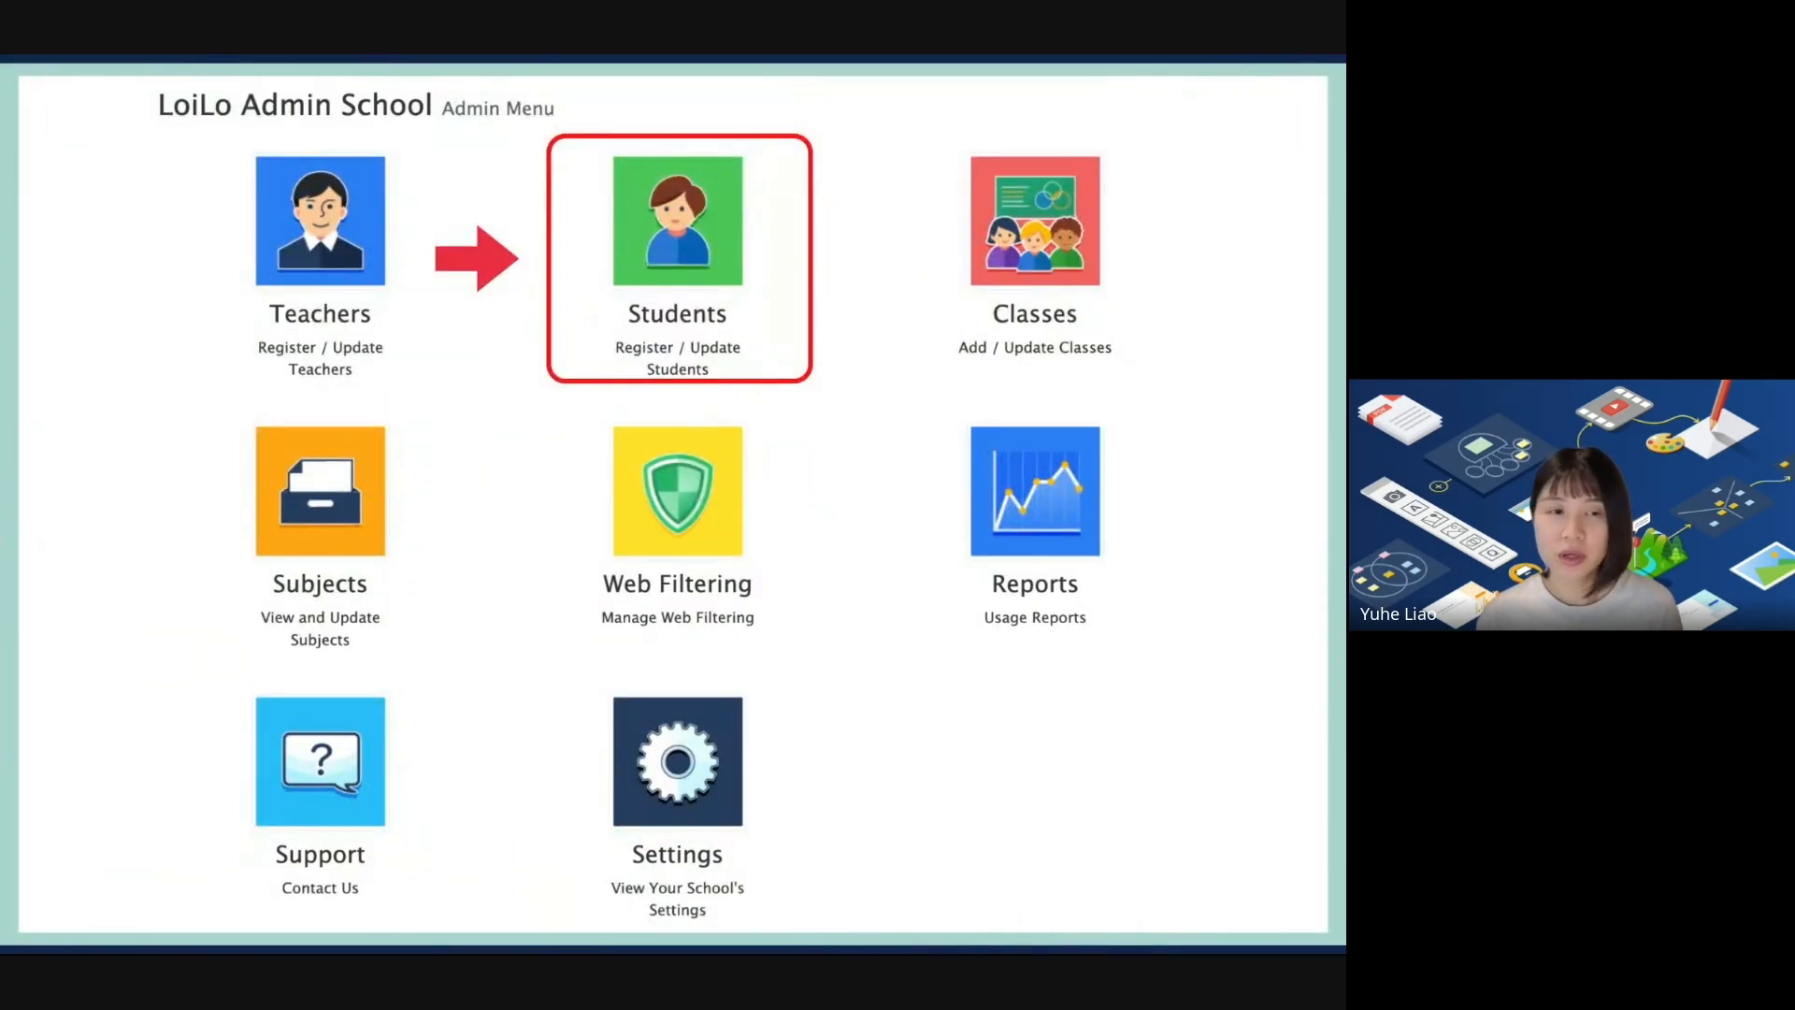
key("alt+Tab")
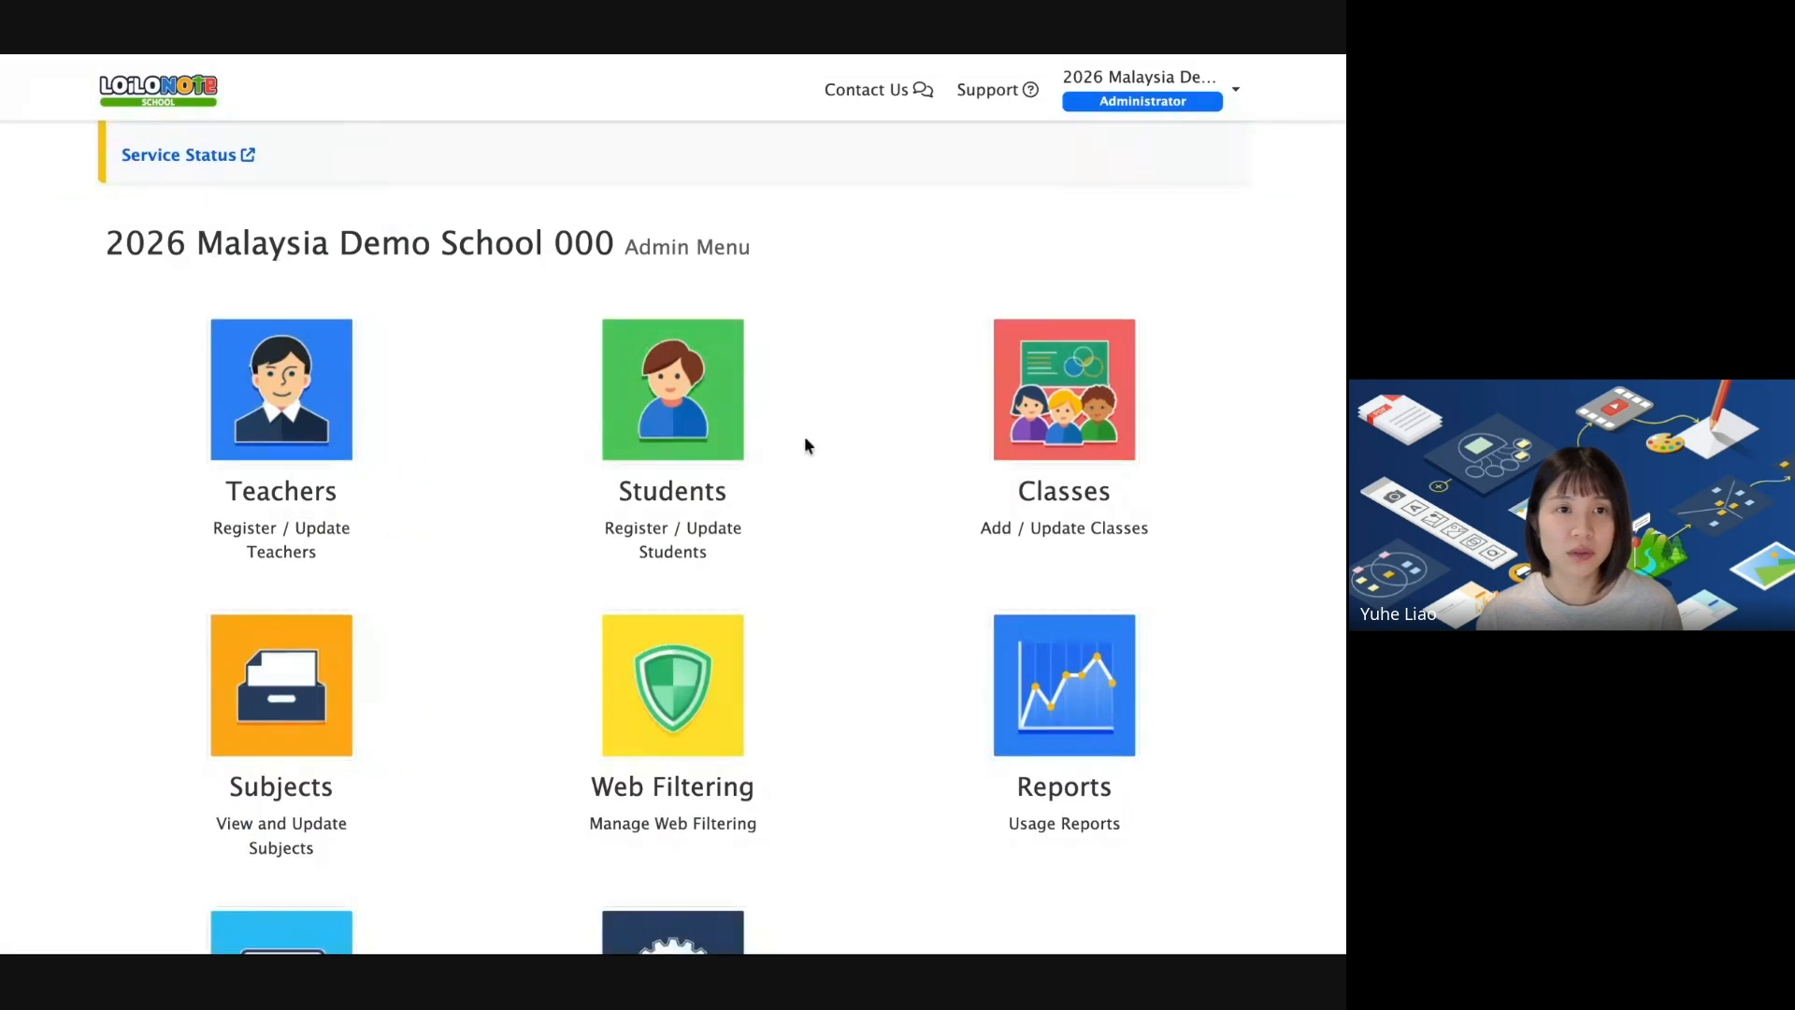
scroll(804, 439, "down", 1)
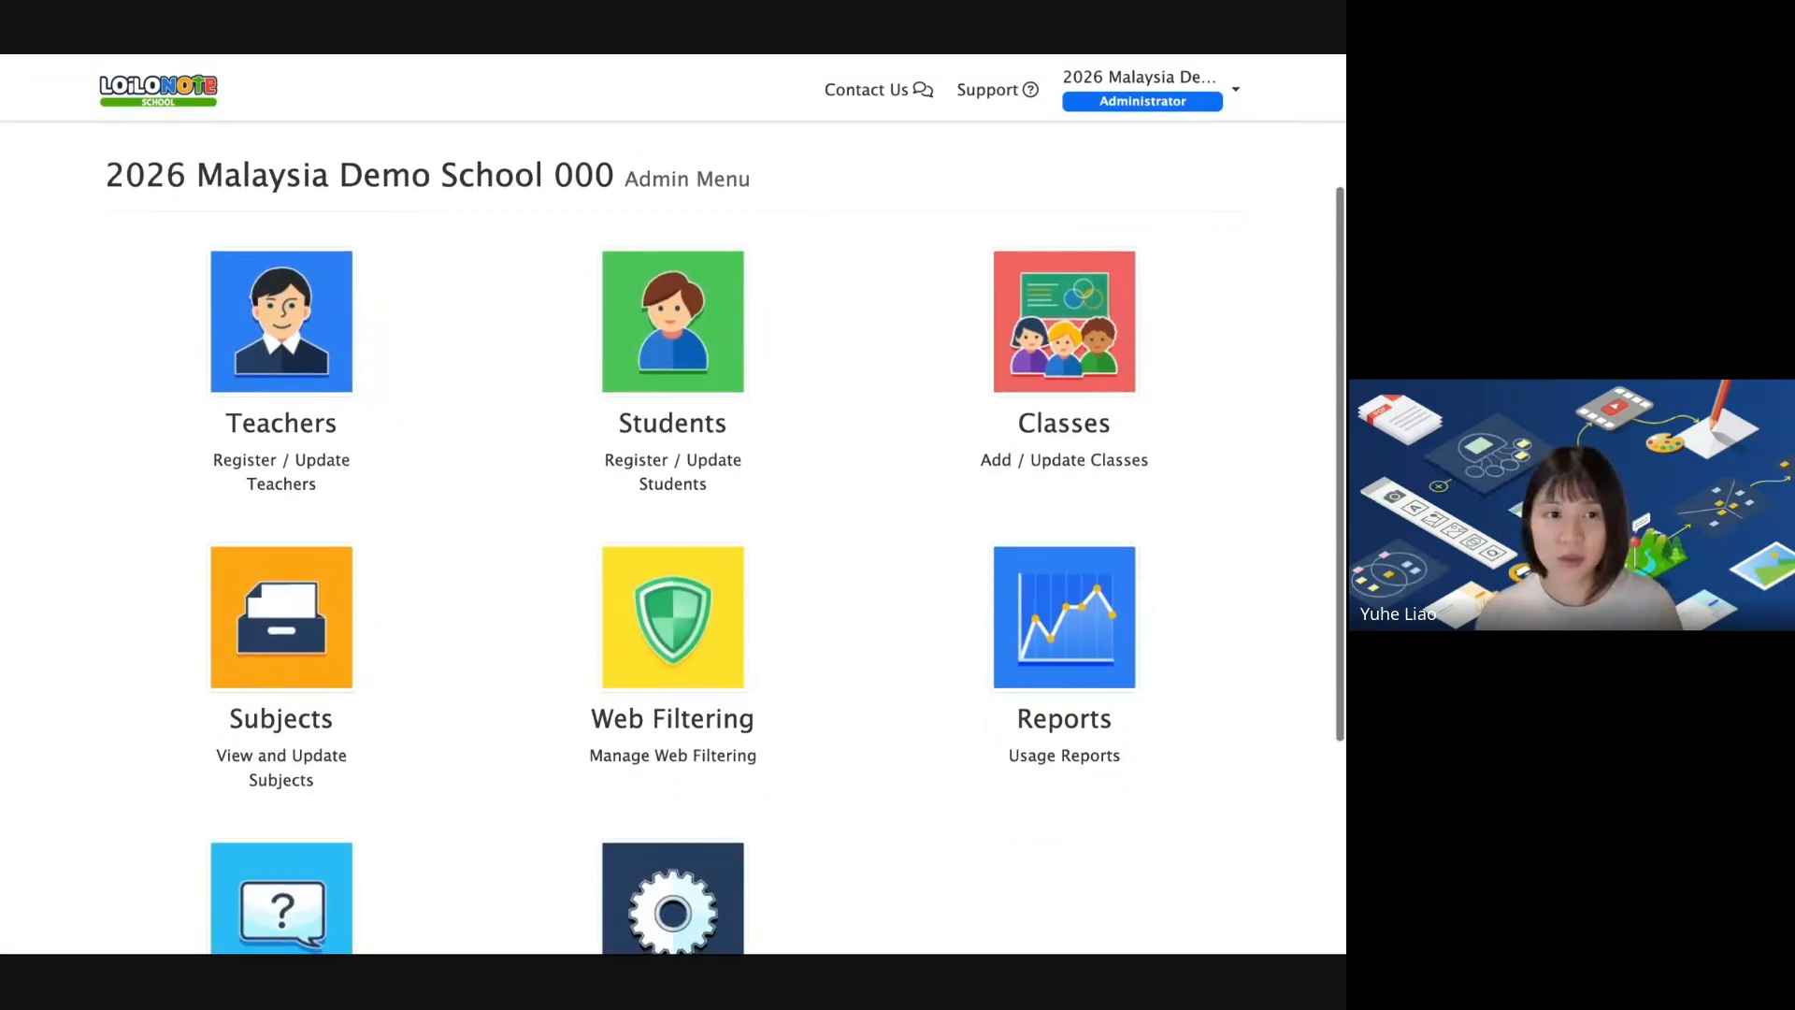
scroll(741, 300, "up", 1)
left_click(716, 283)
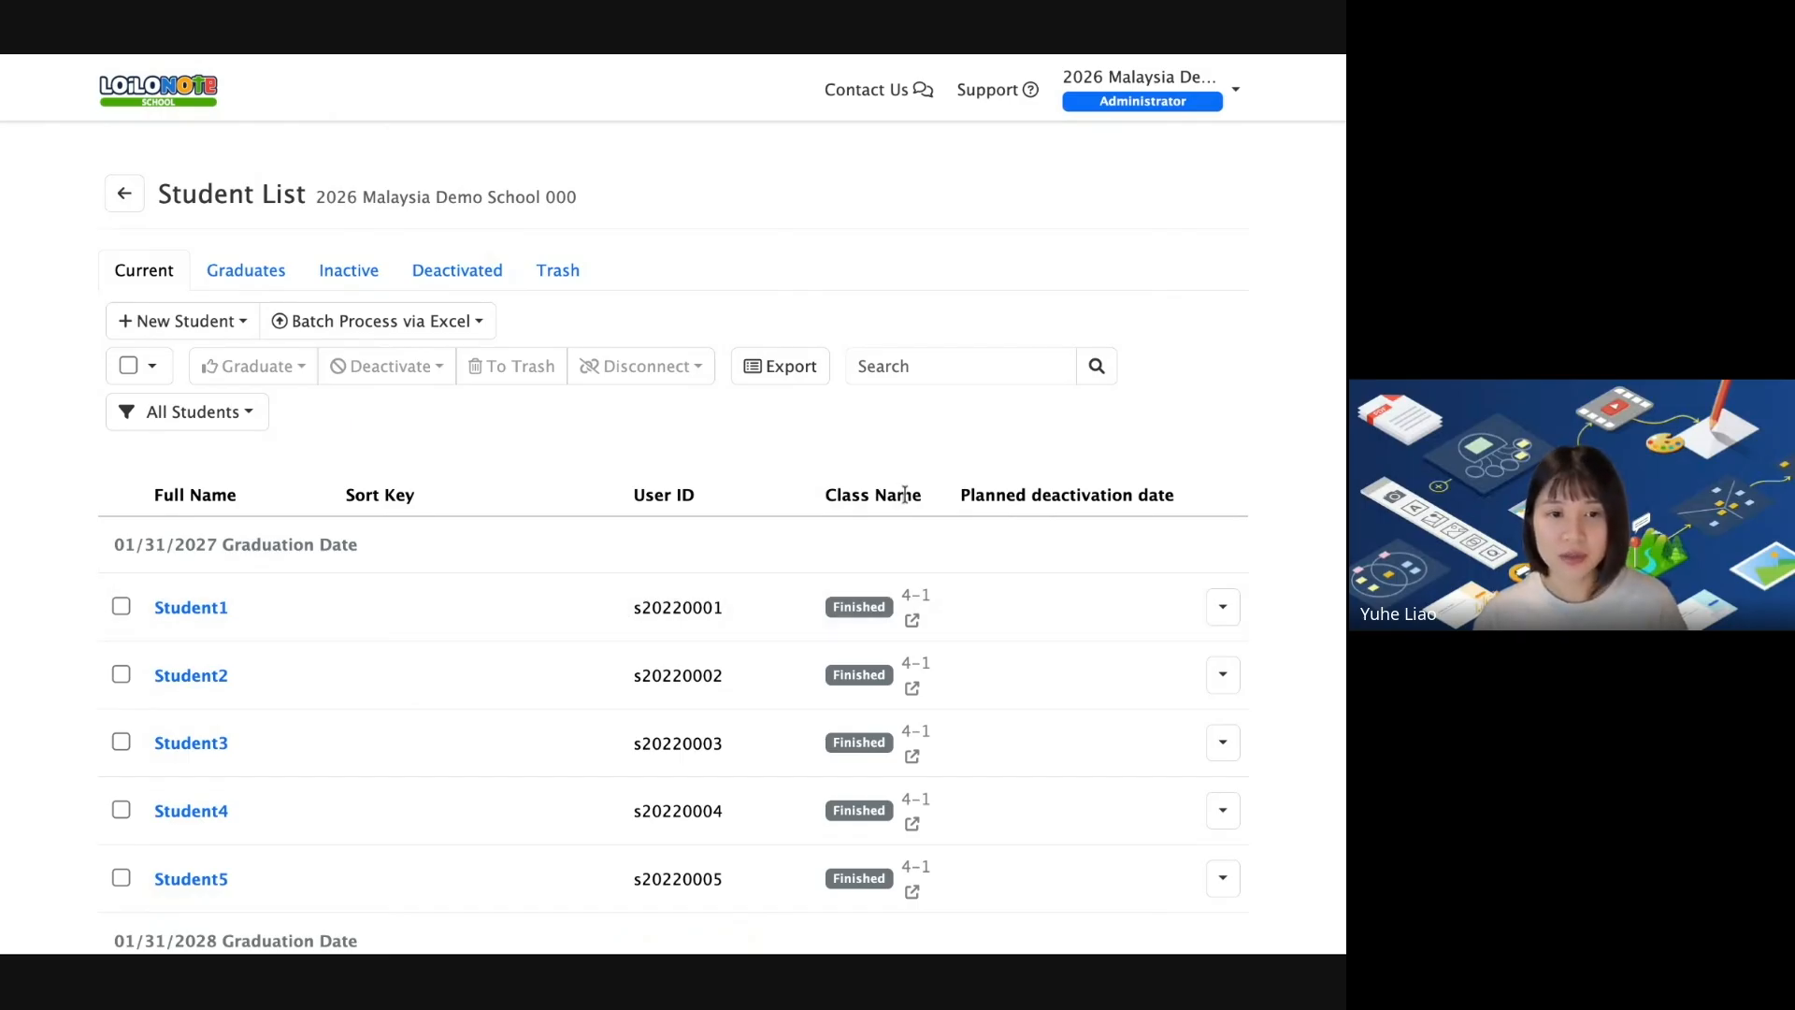
scroll(905, 500, "down", 5)
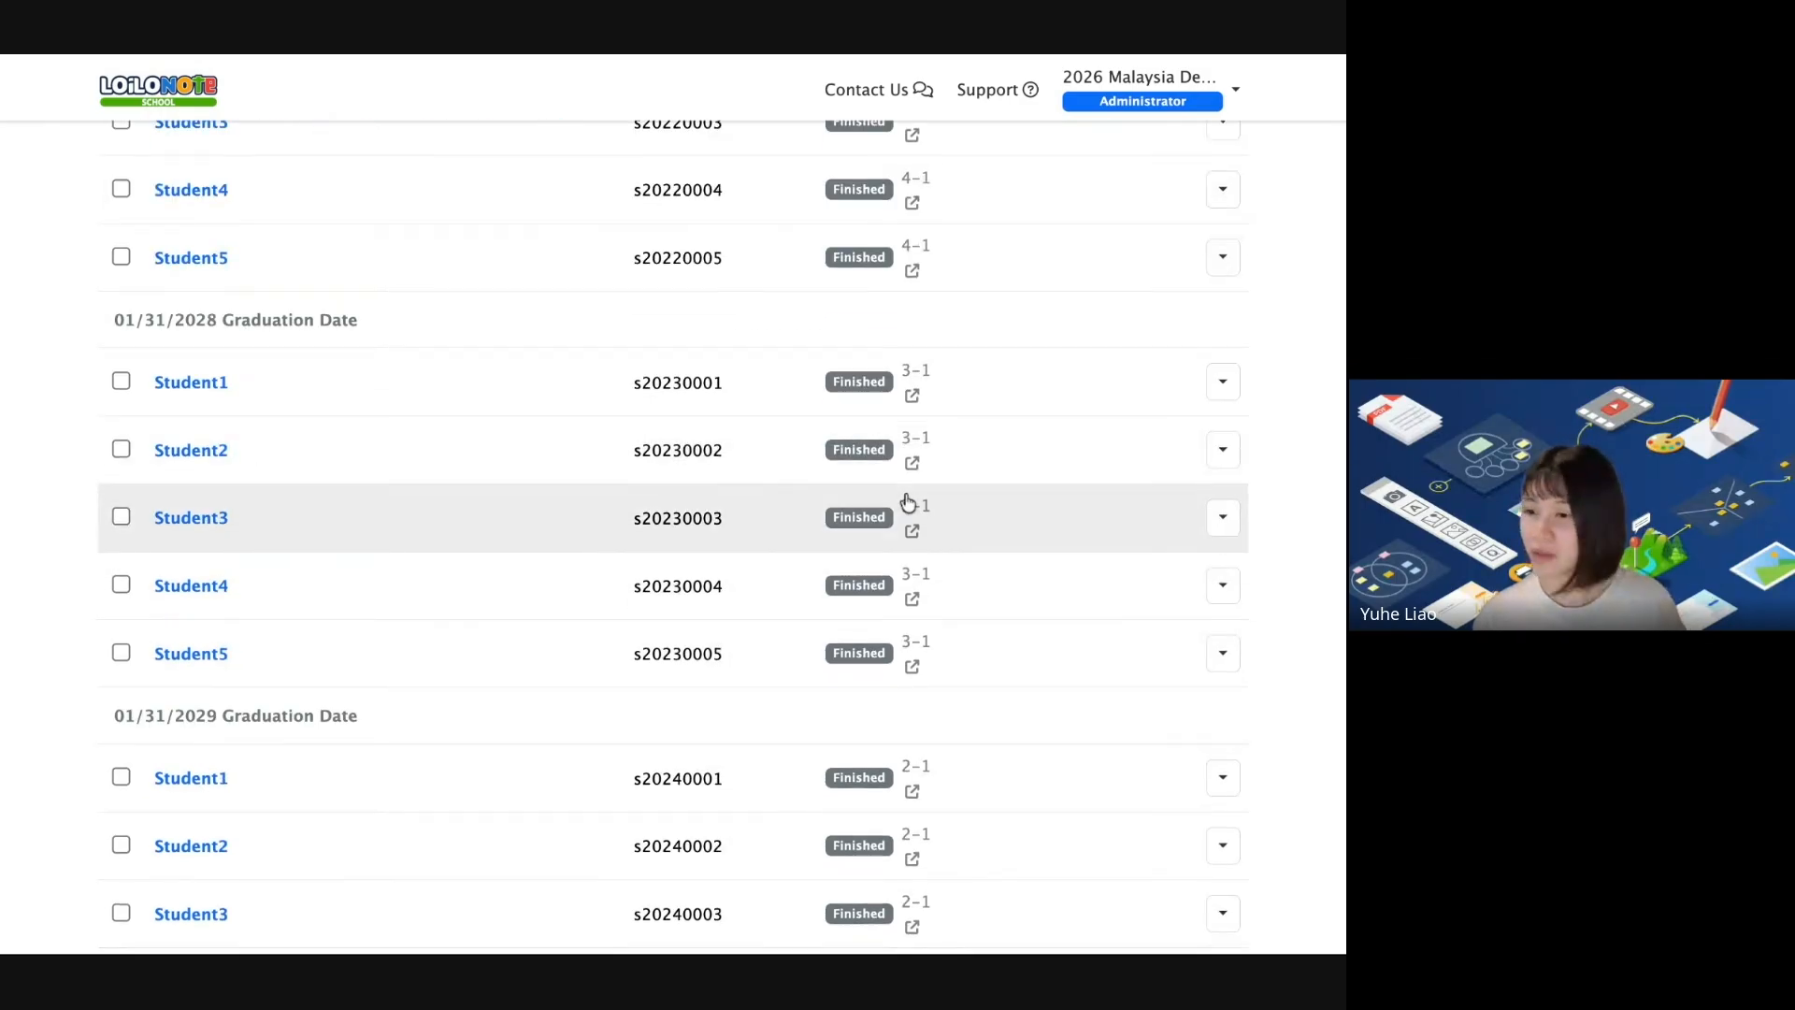
scroll(906, 501, "down", 8)
Open the New Student > Add via LoiLo ID form.
scroll(257, 449, "up", 15)
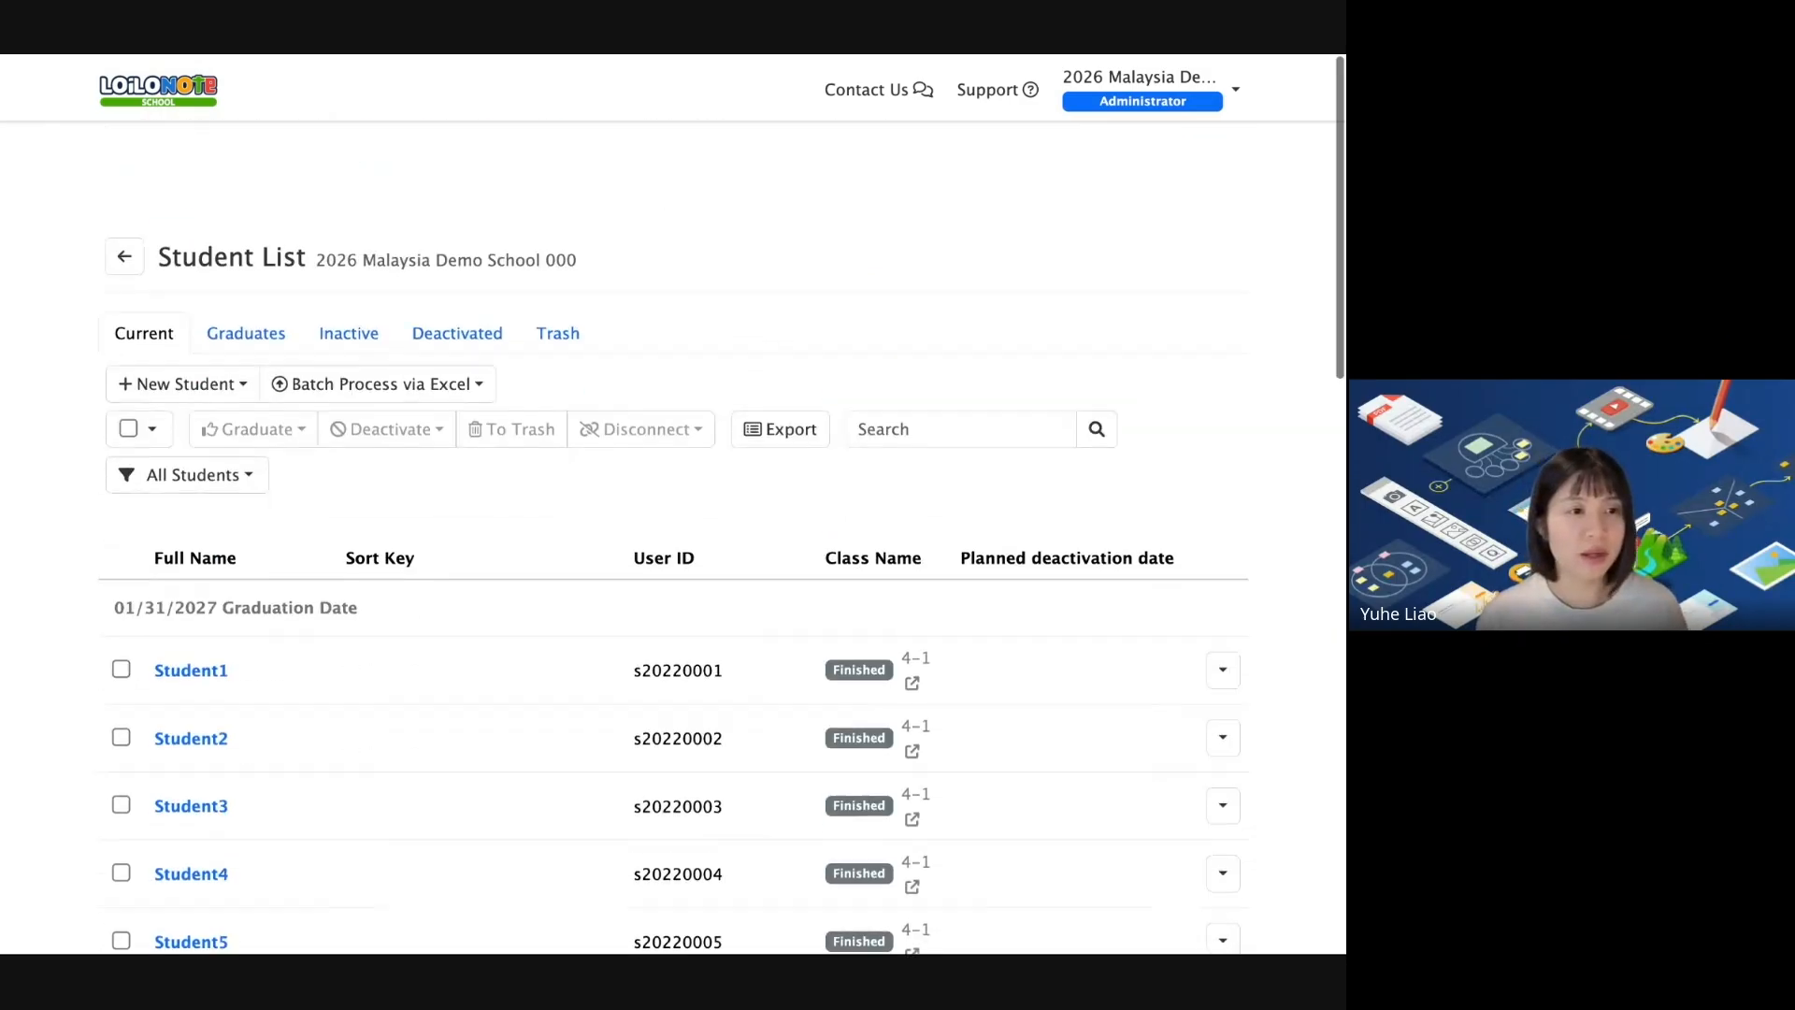
left_click(185, 323)
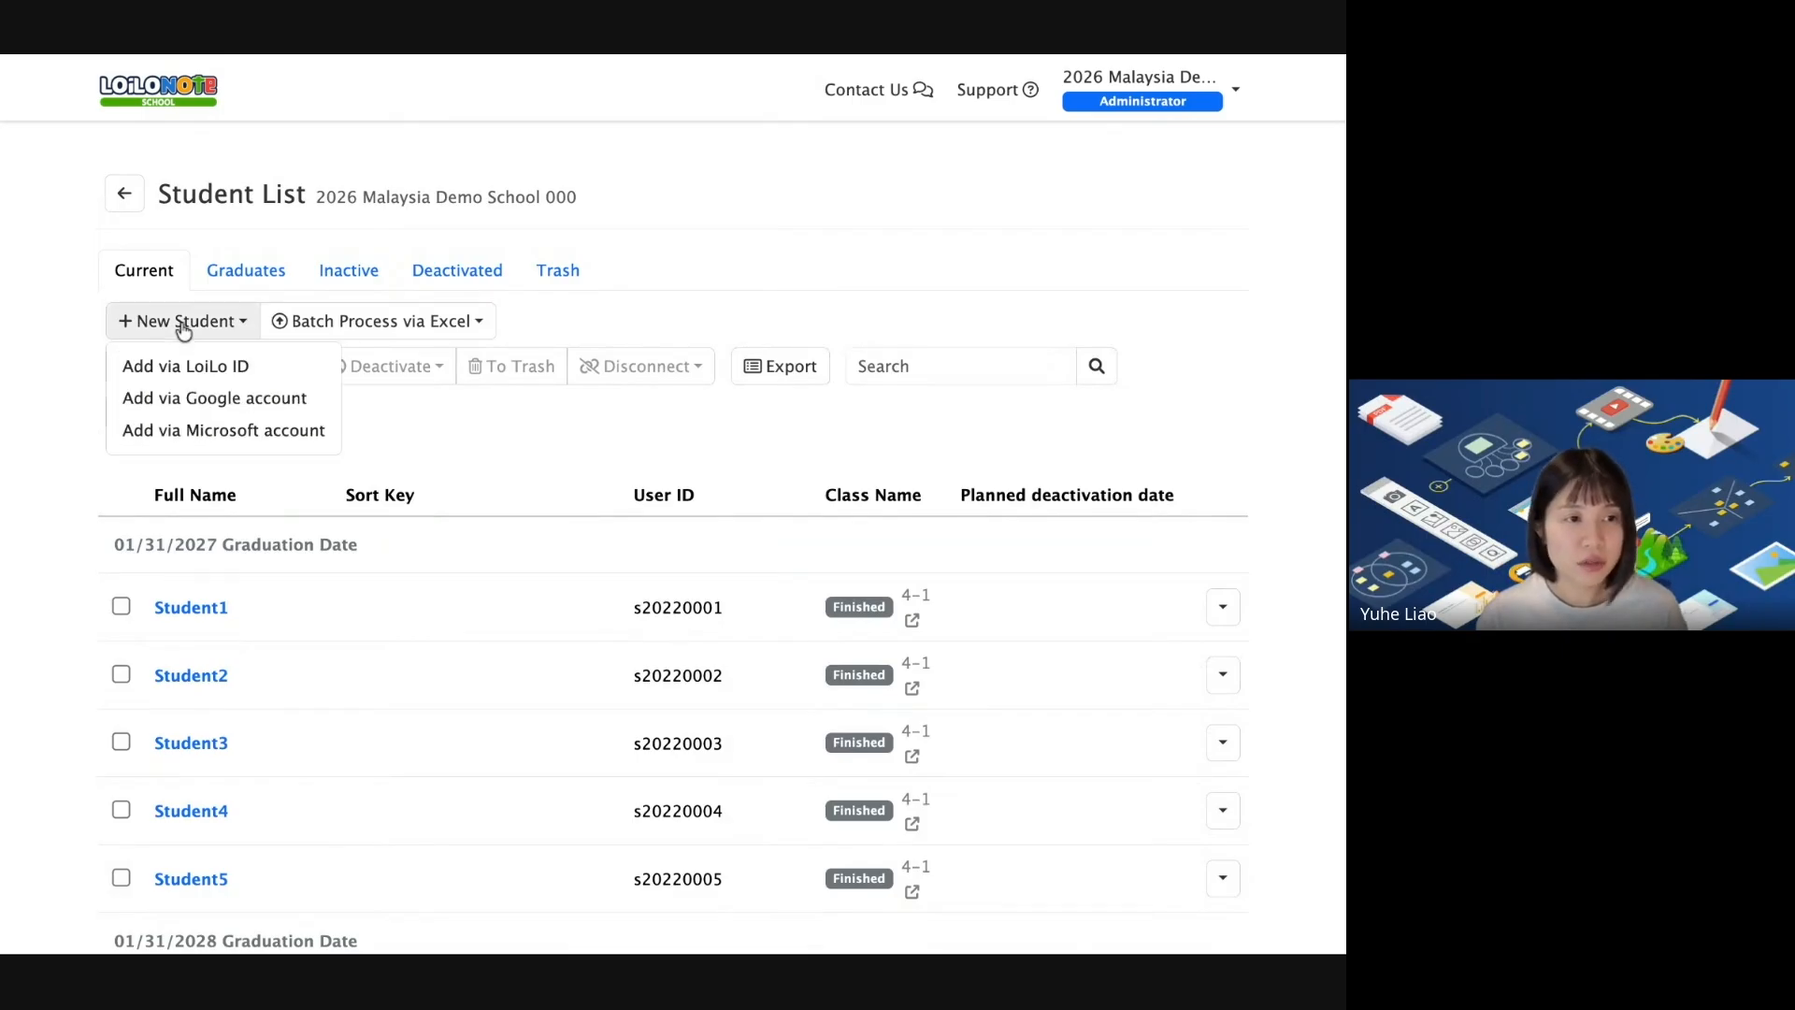
left_click(252, 374)
left_click(575, 198)
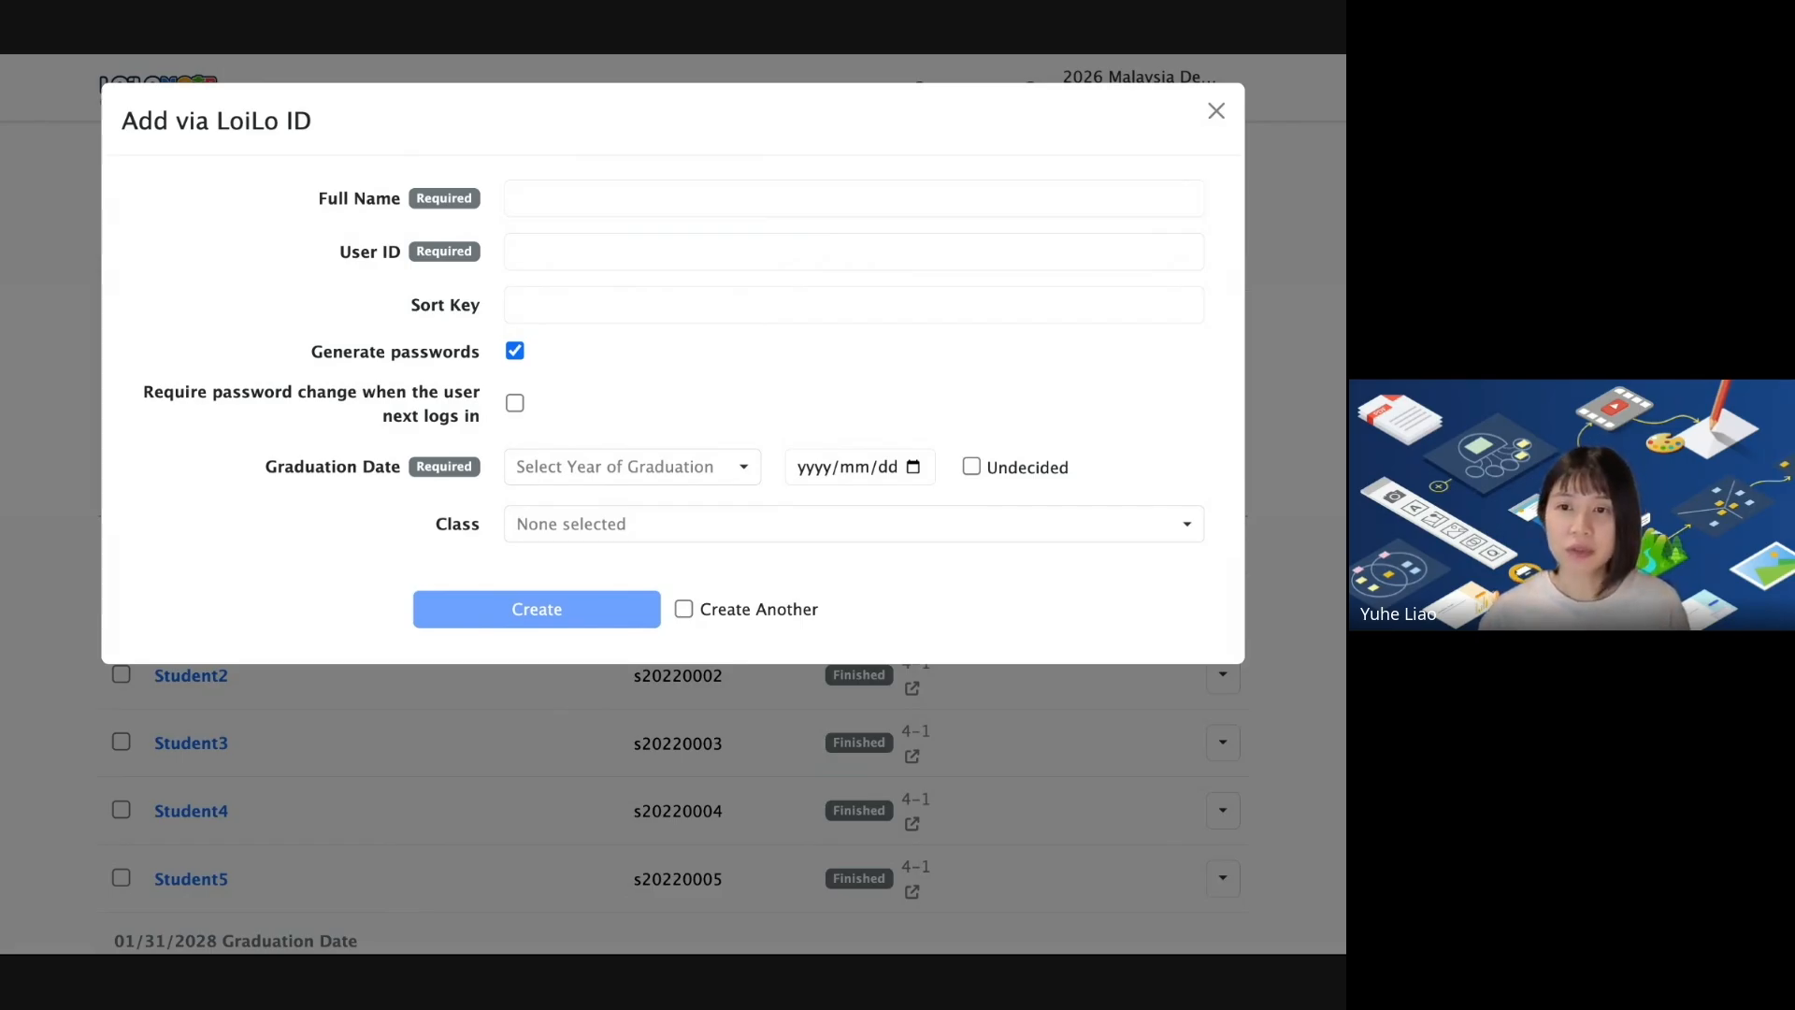
Enter the student's full name, user ID s01 and sort key 202301A01.
left_click(575, 198)
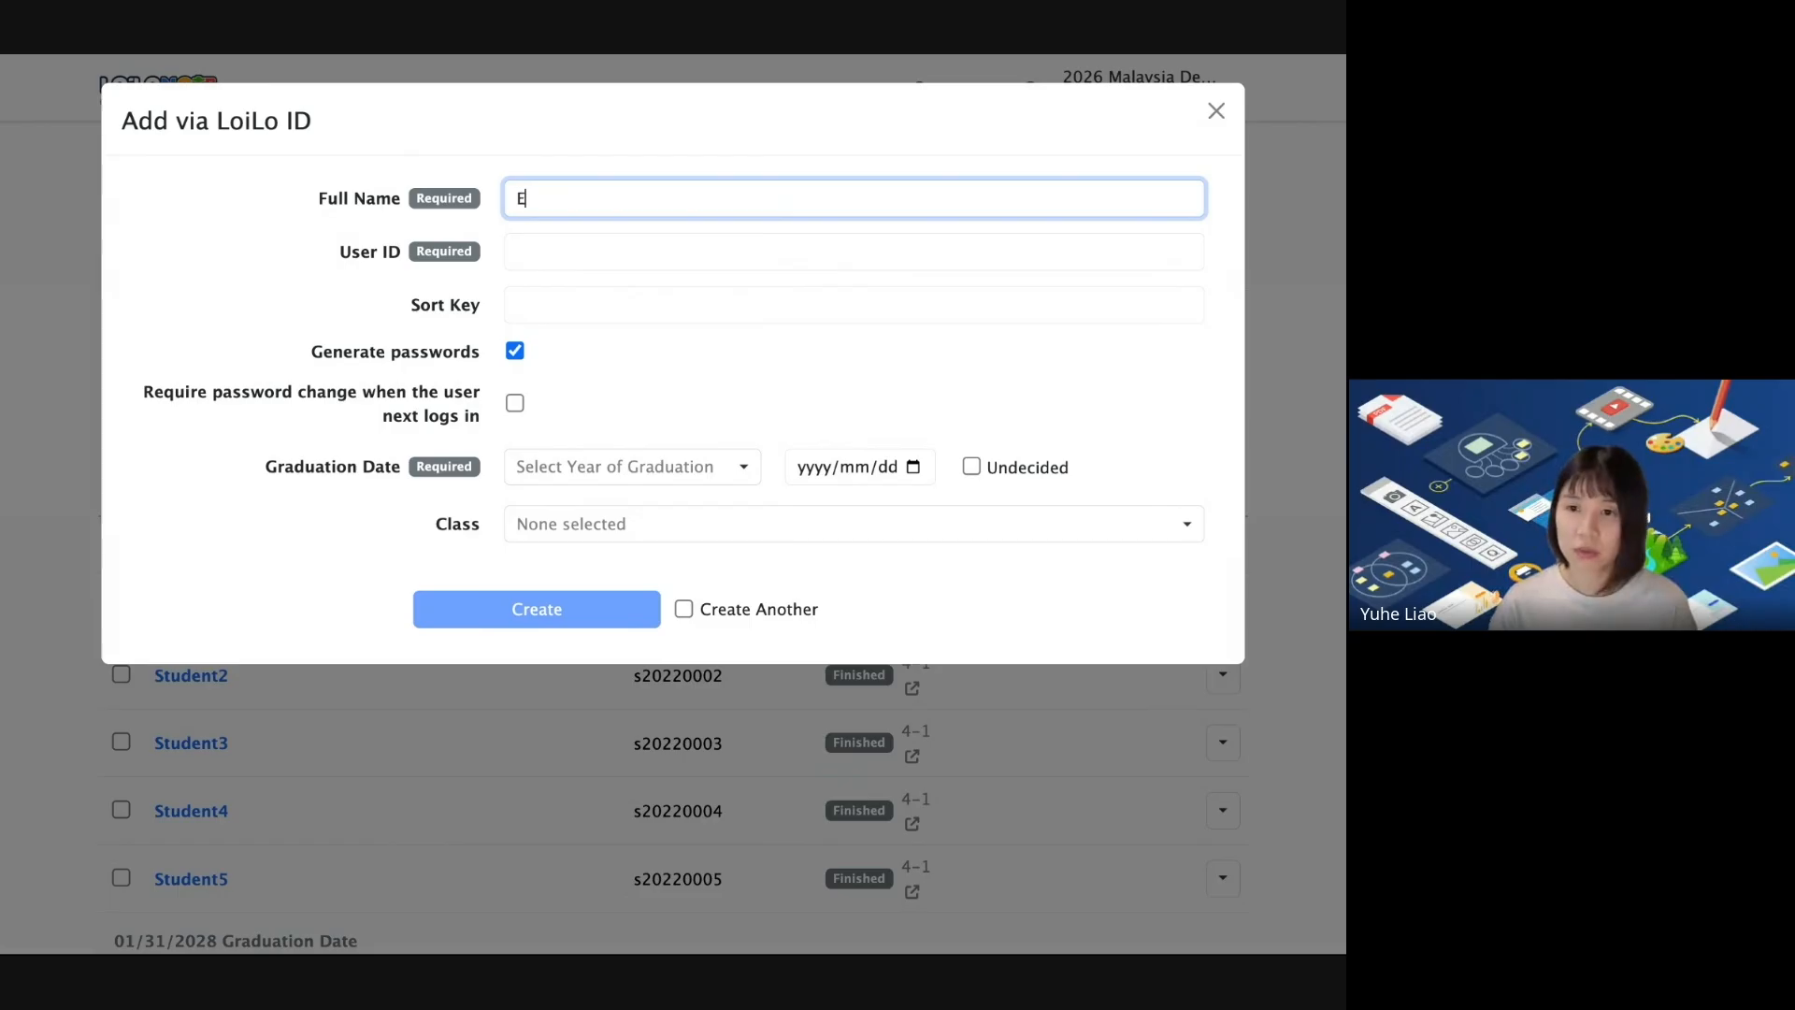
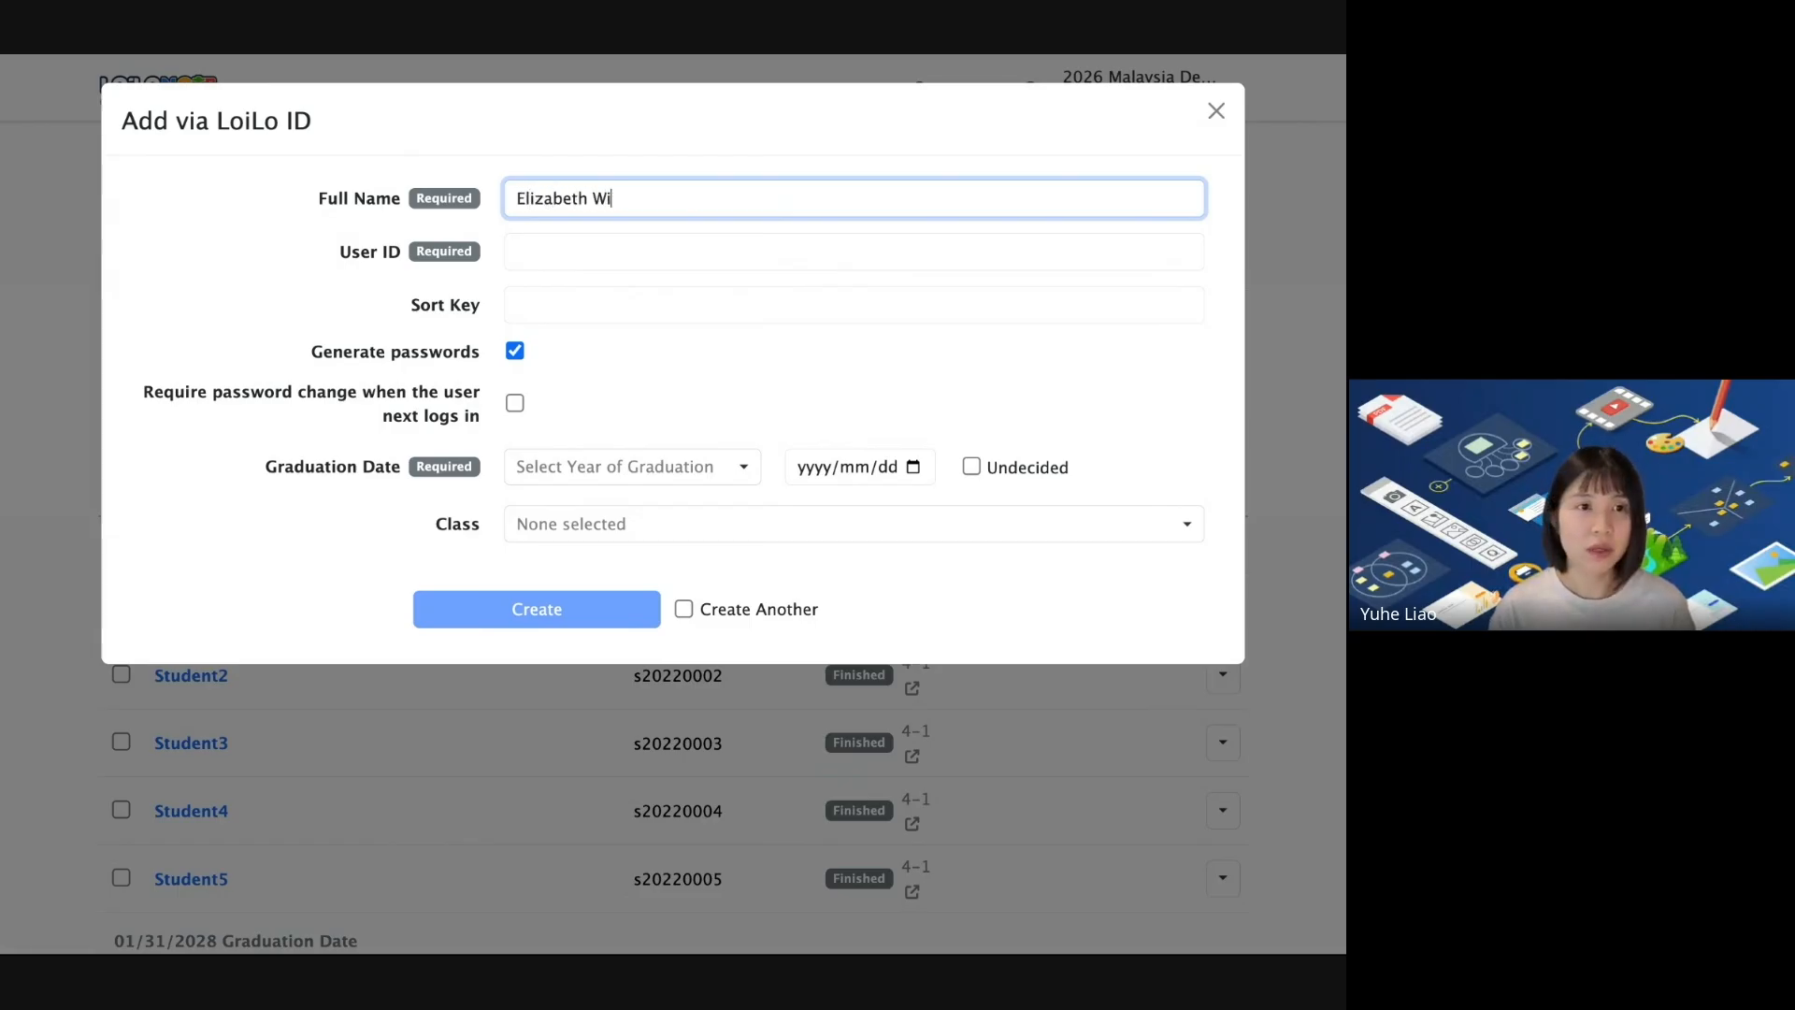
left_click(570, 252)
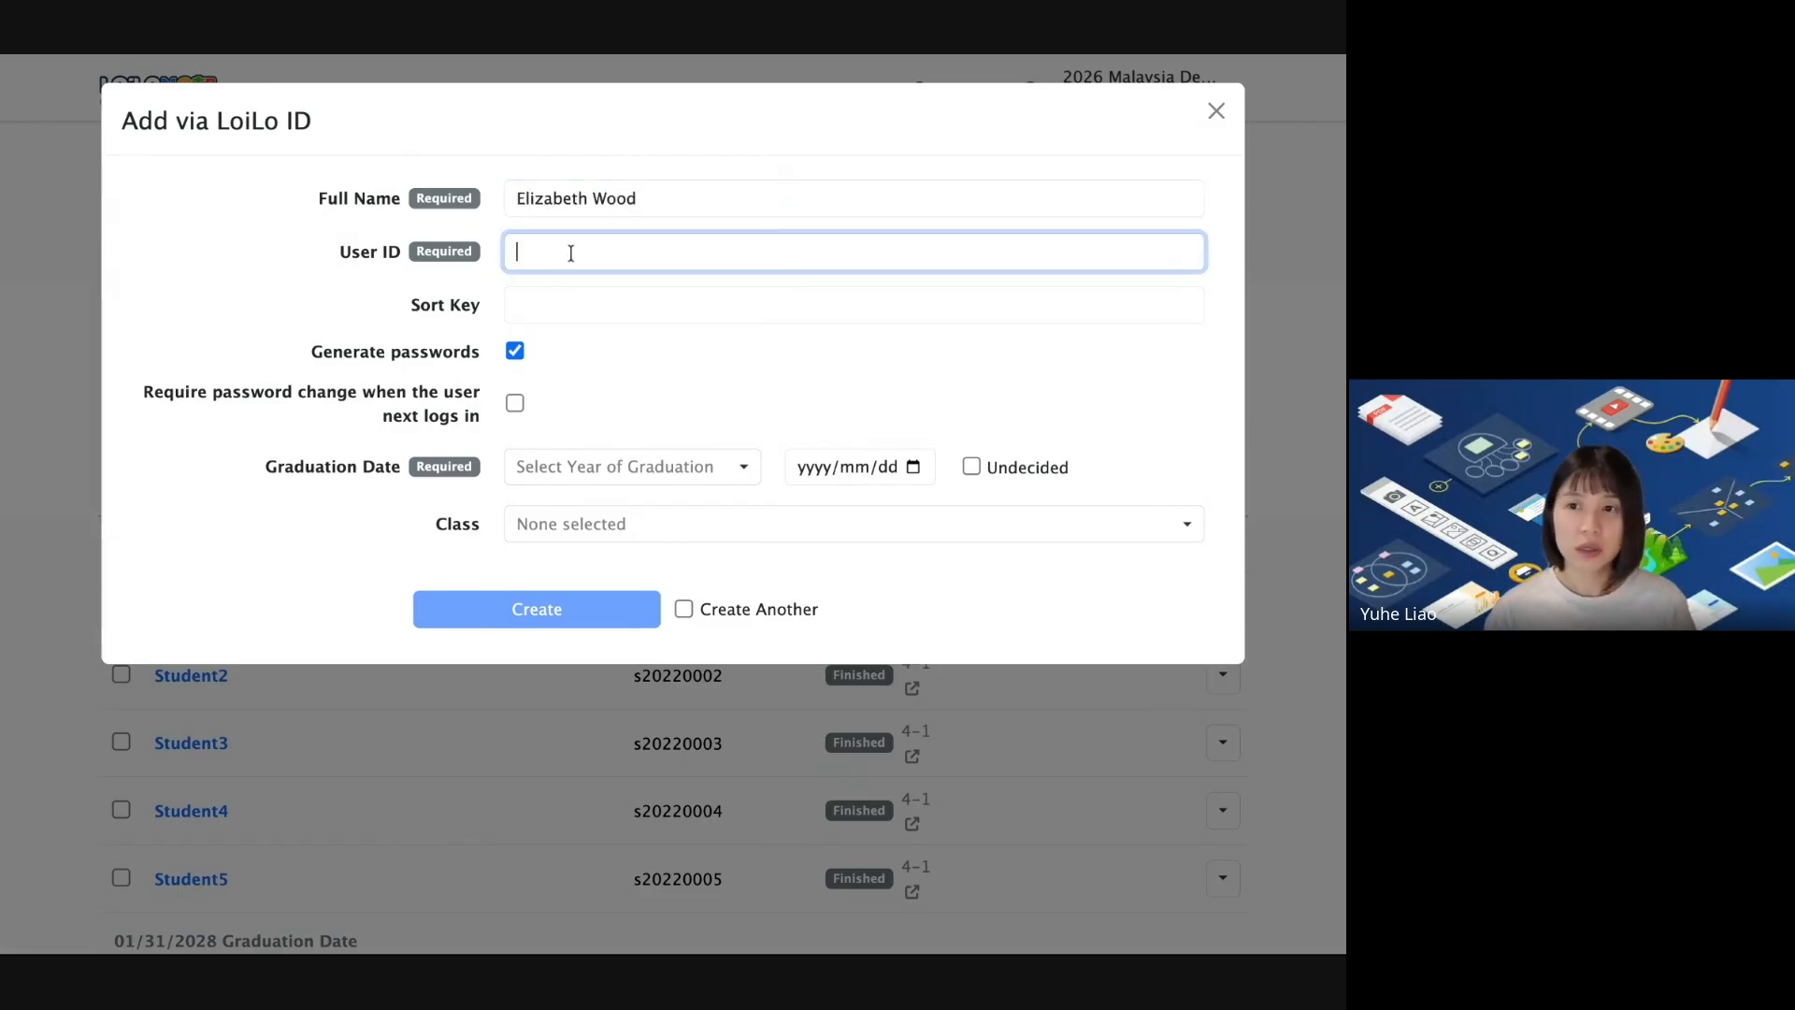
type("s01")
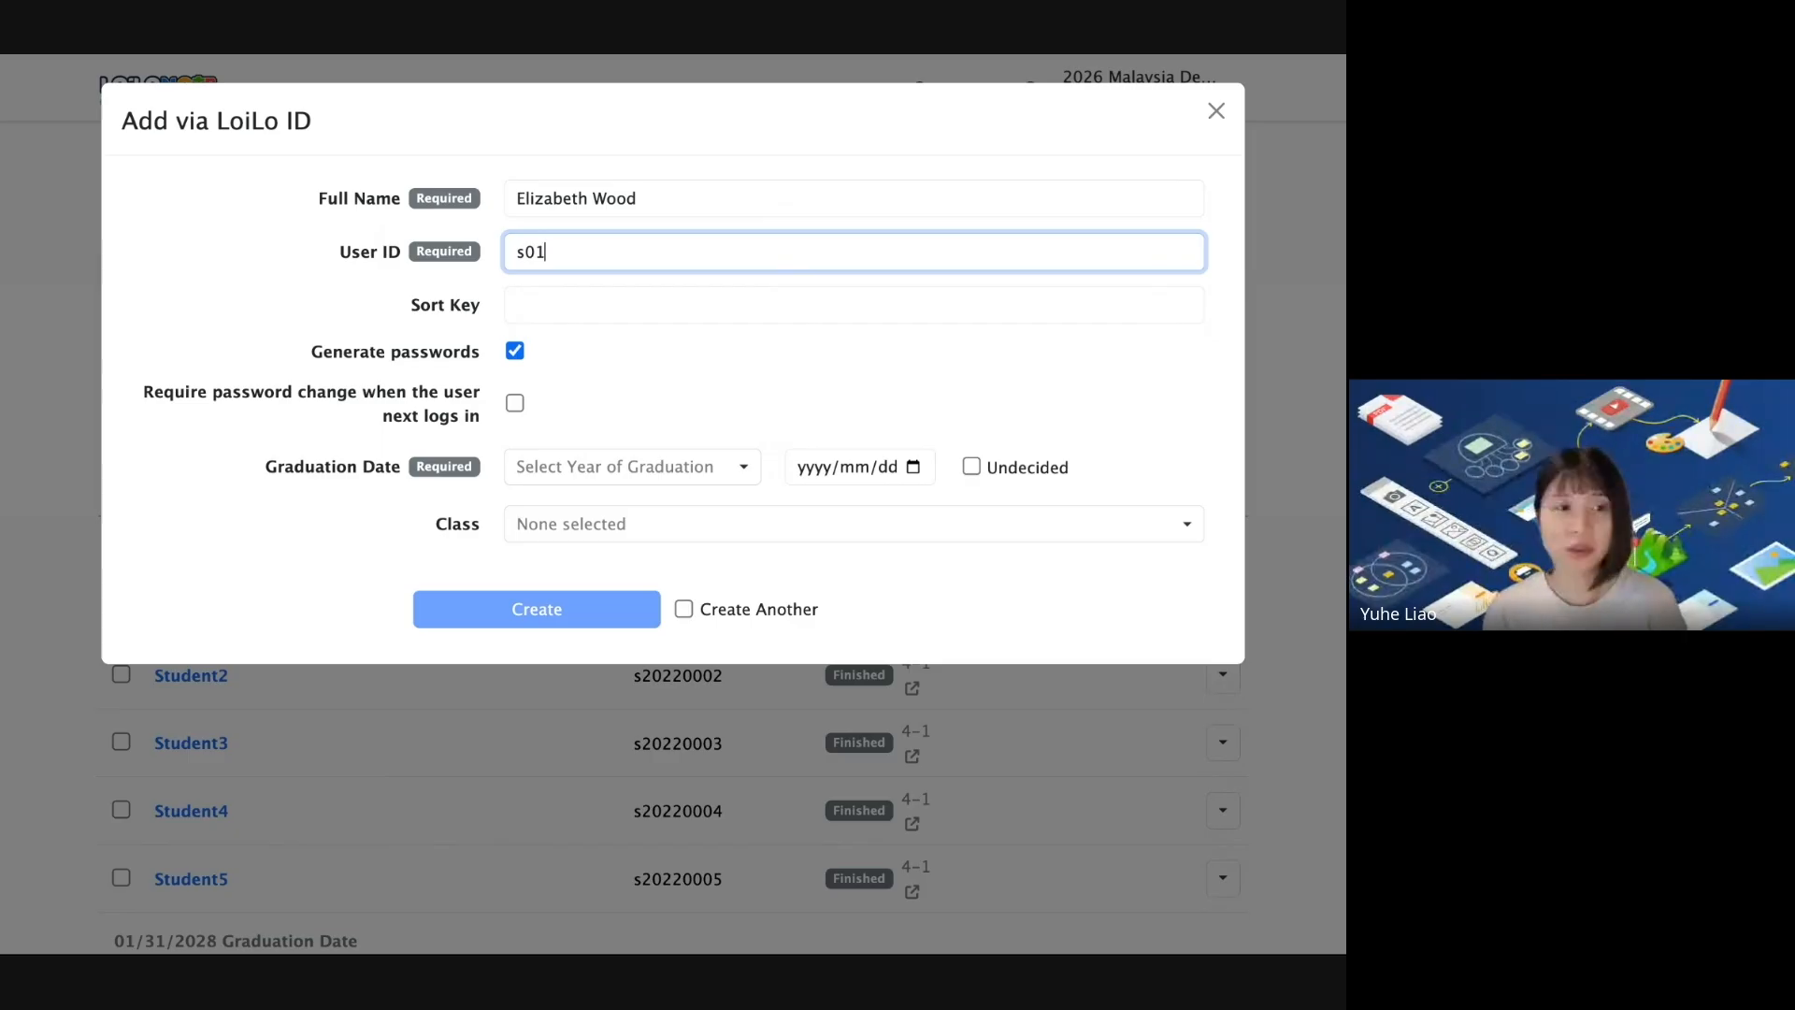
left_click(596, 304)
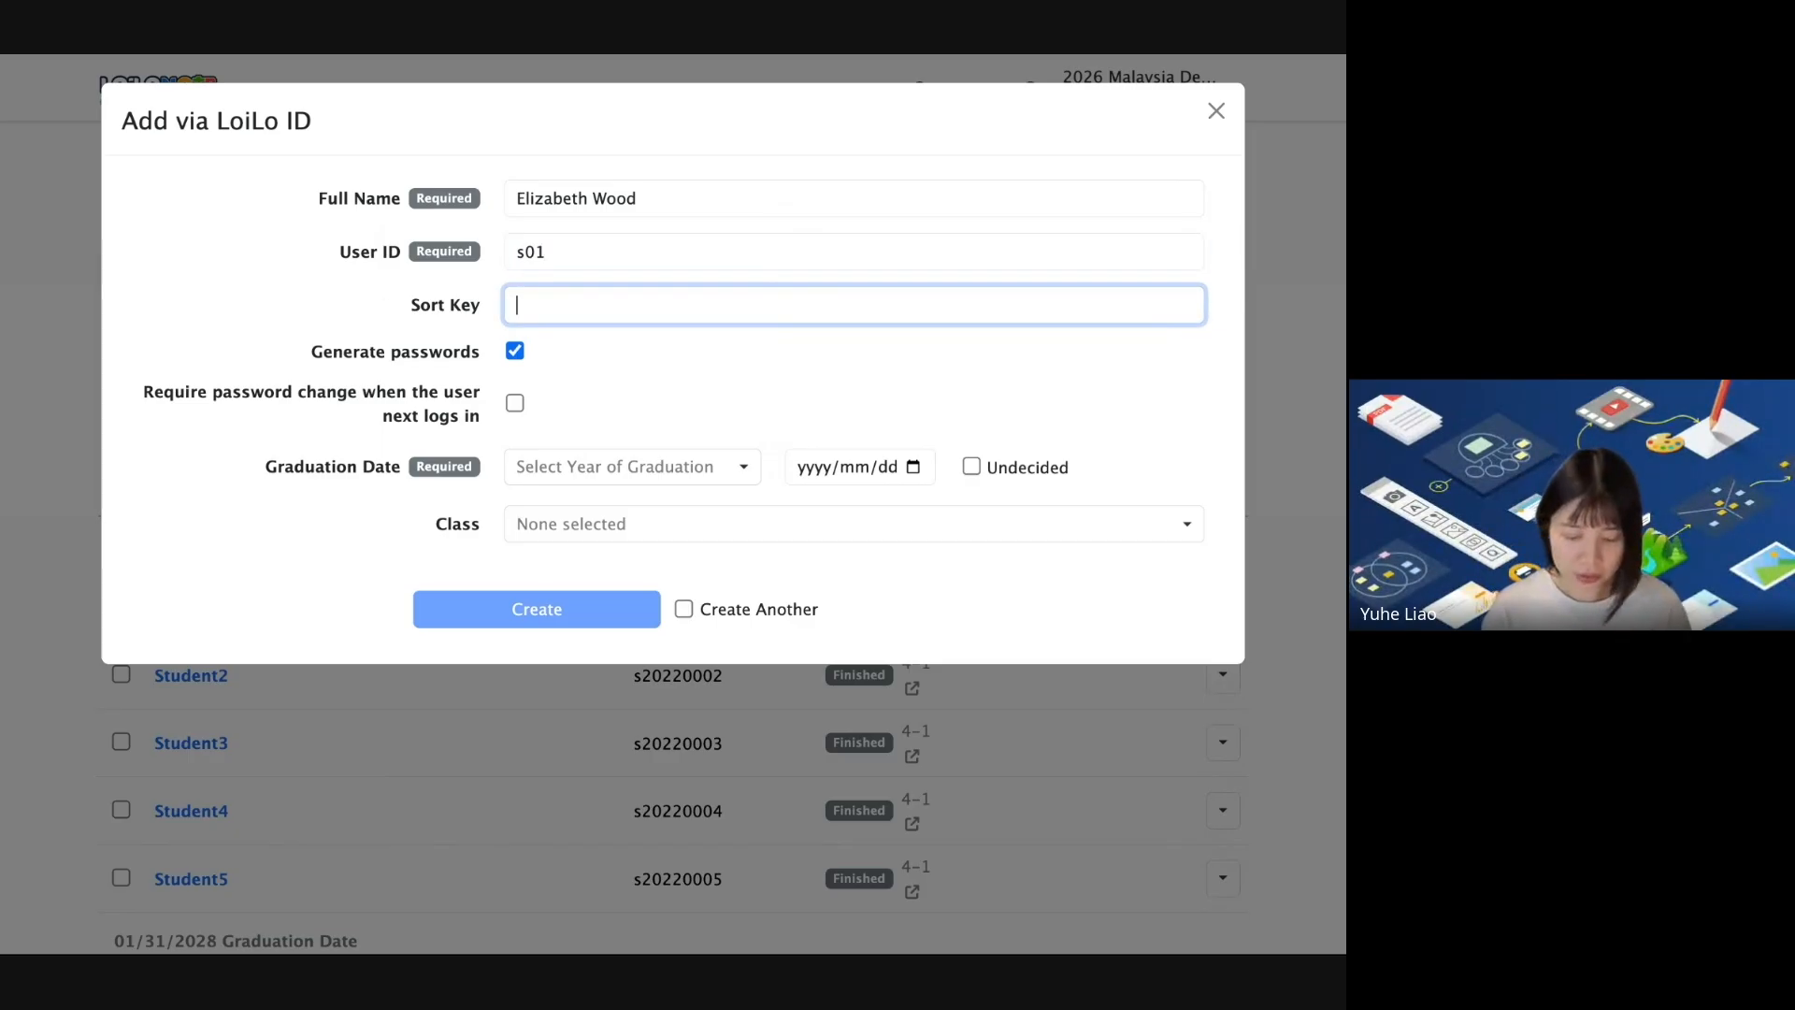
type("20")
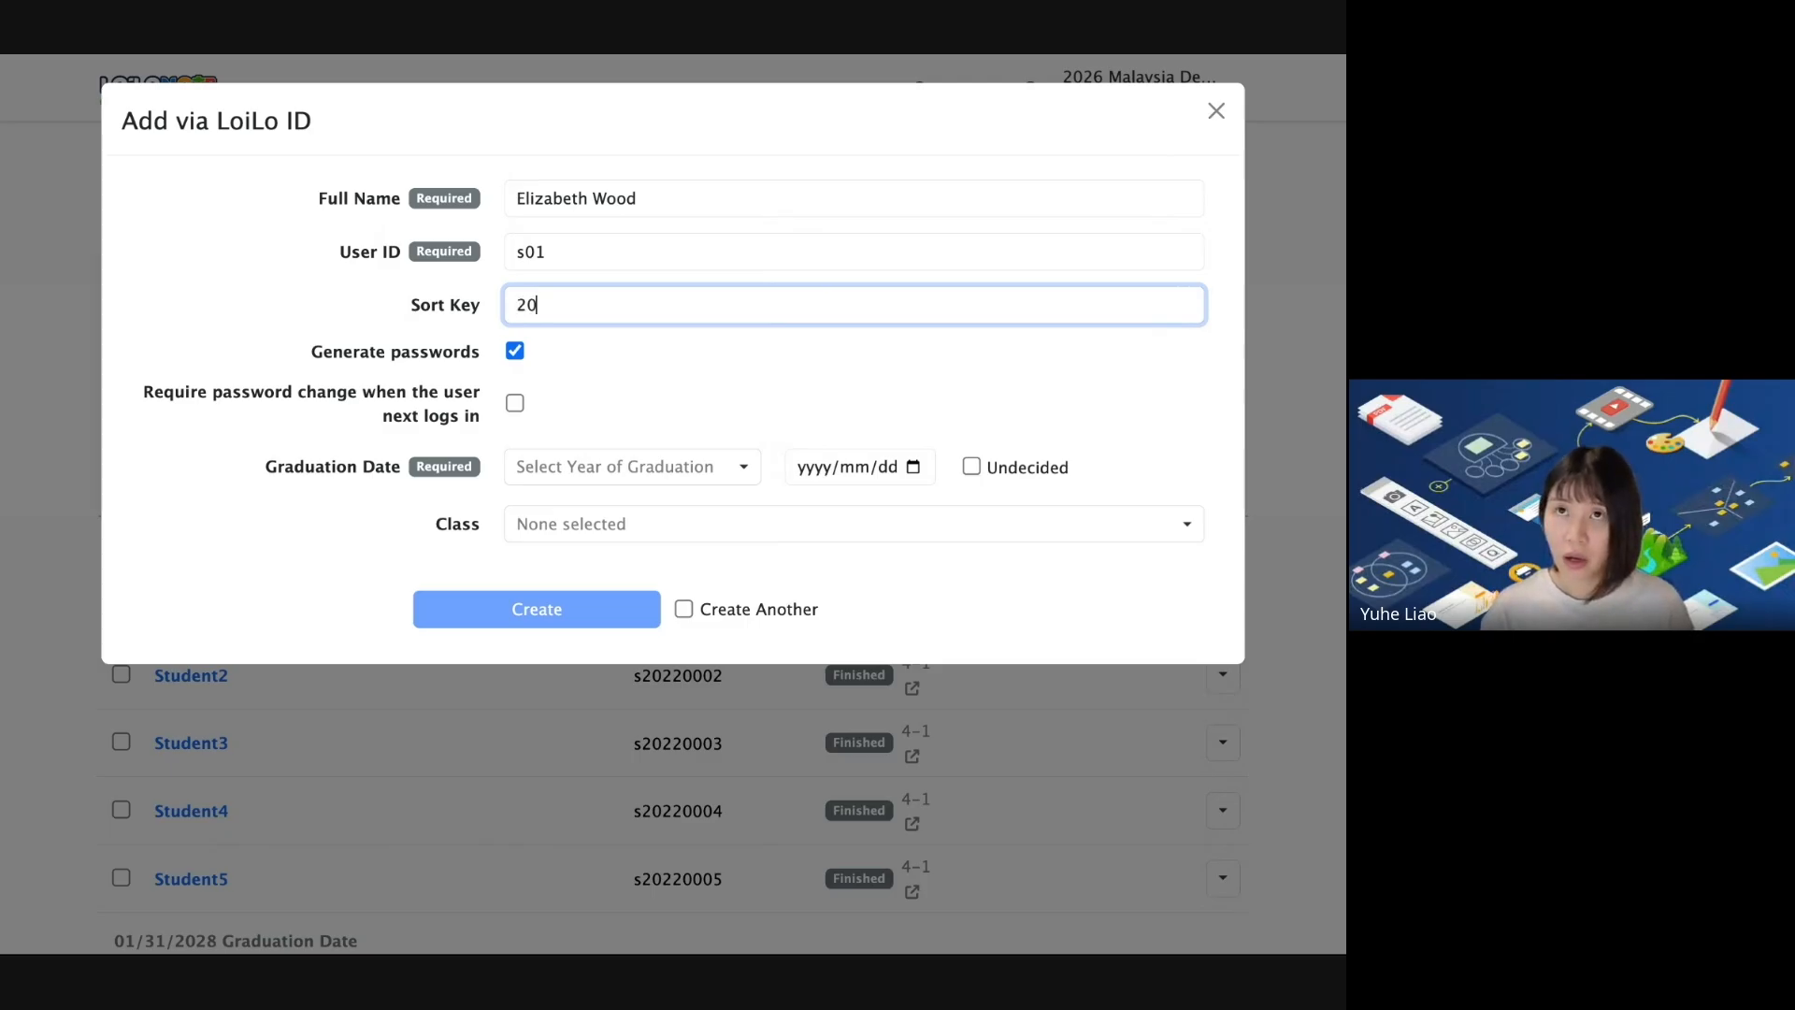
type("2301A0")
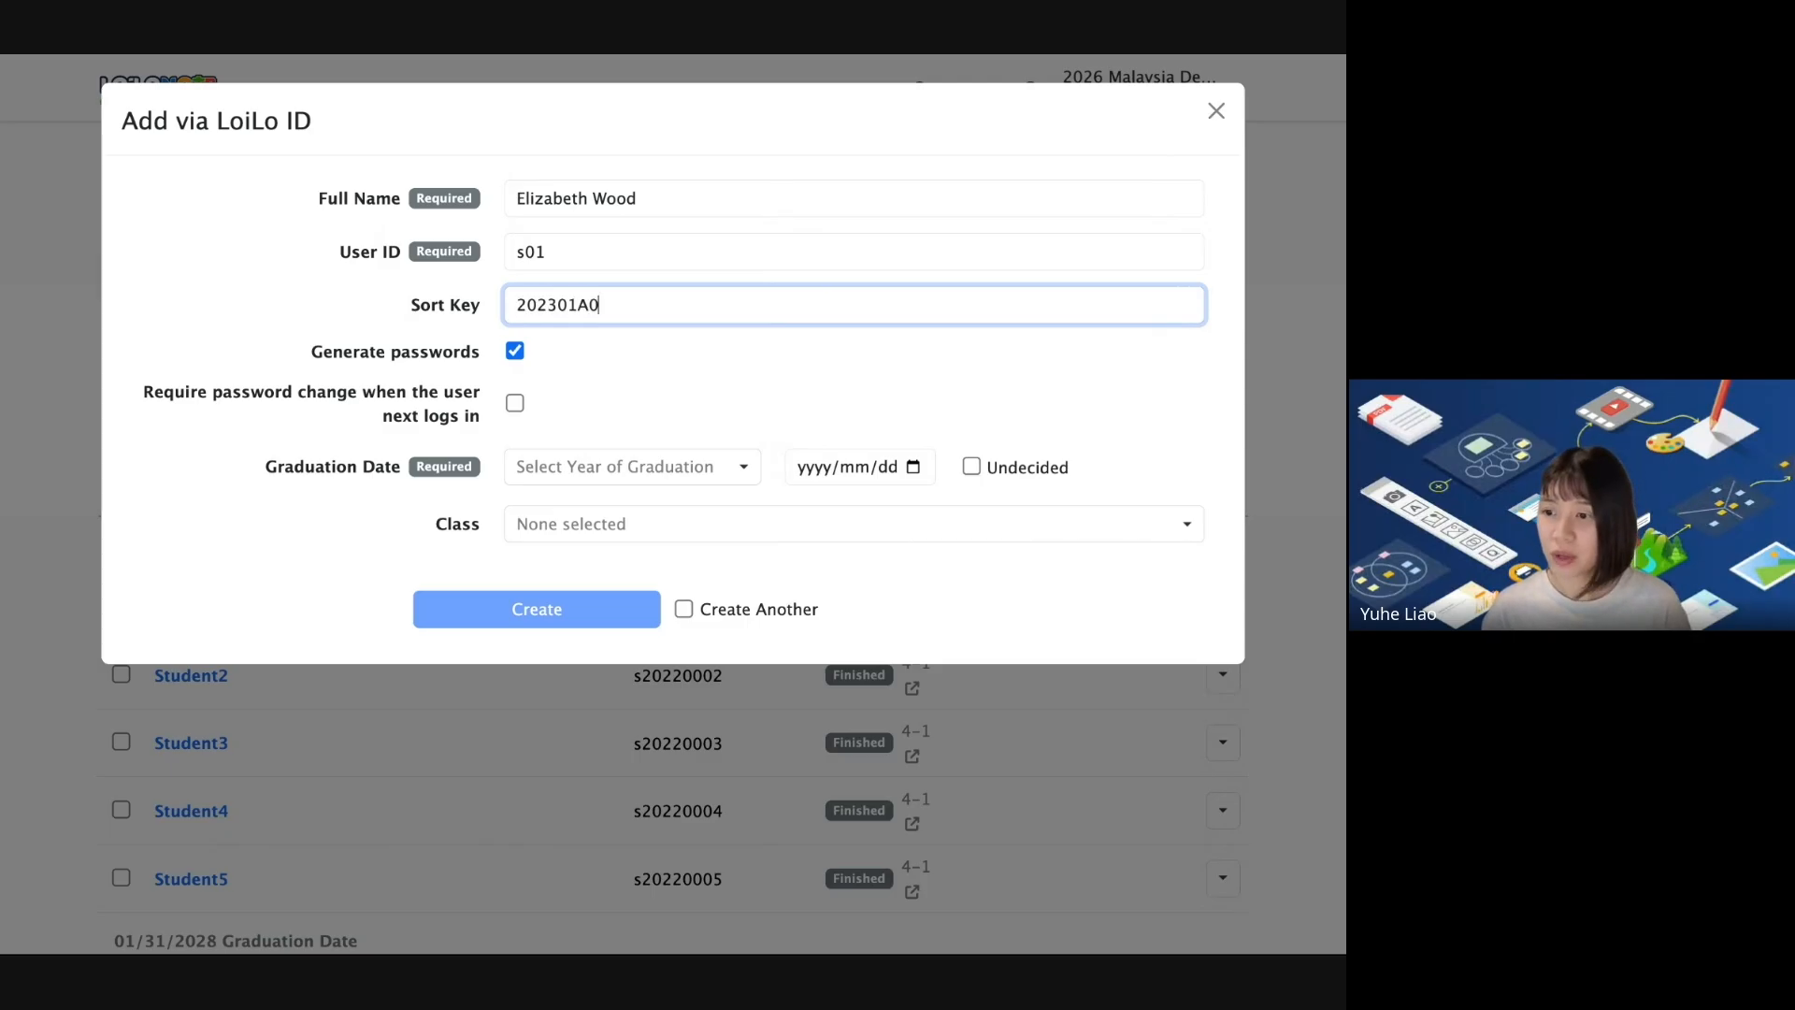
type("1")
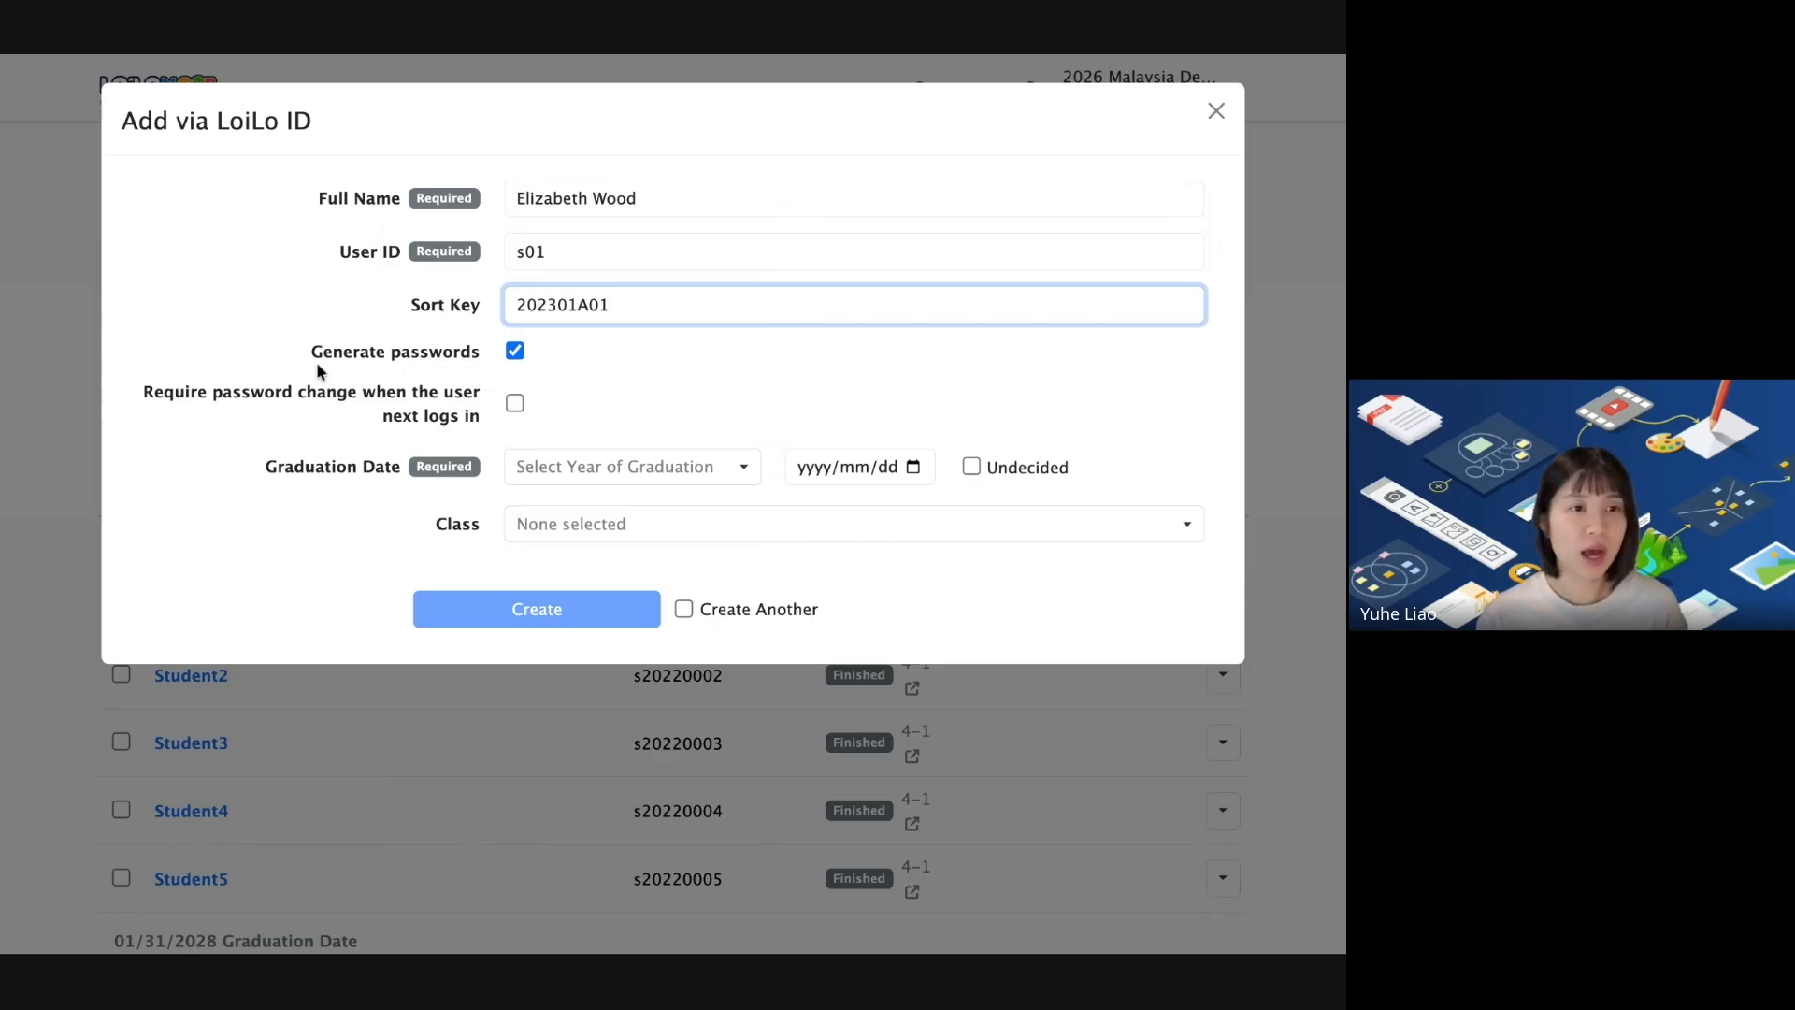
Turn off generated passwords and enter the student's own password.
left_click(514, 352)
left_click(552, 397)
type("•••••••••")
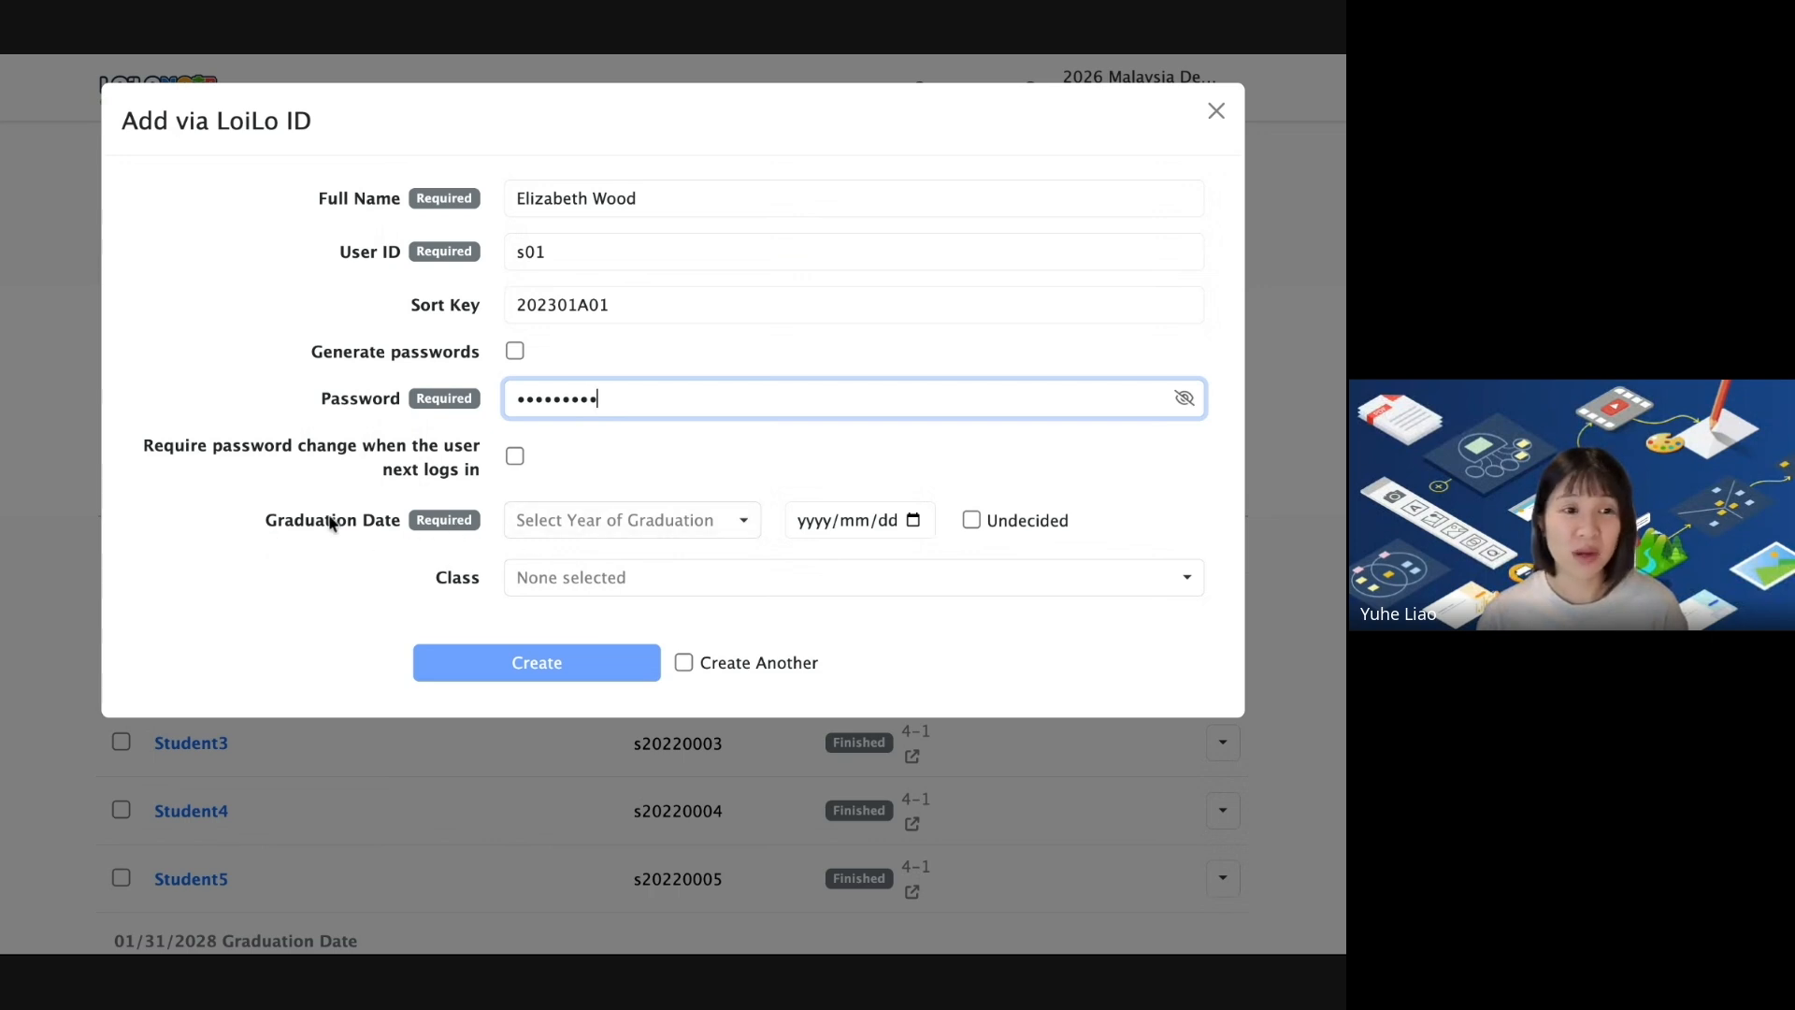
Assign class 6-1 and set graduation to end of this academic year (2027/01/31).
left_click(1026, 580)
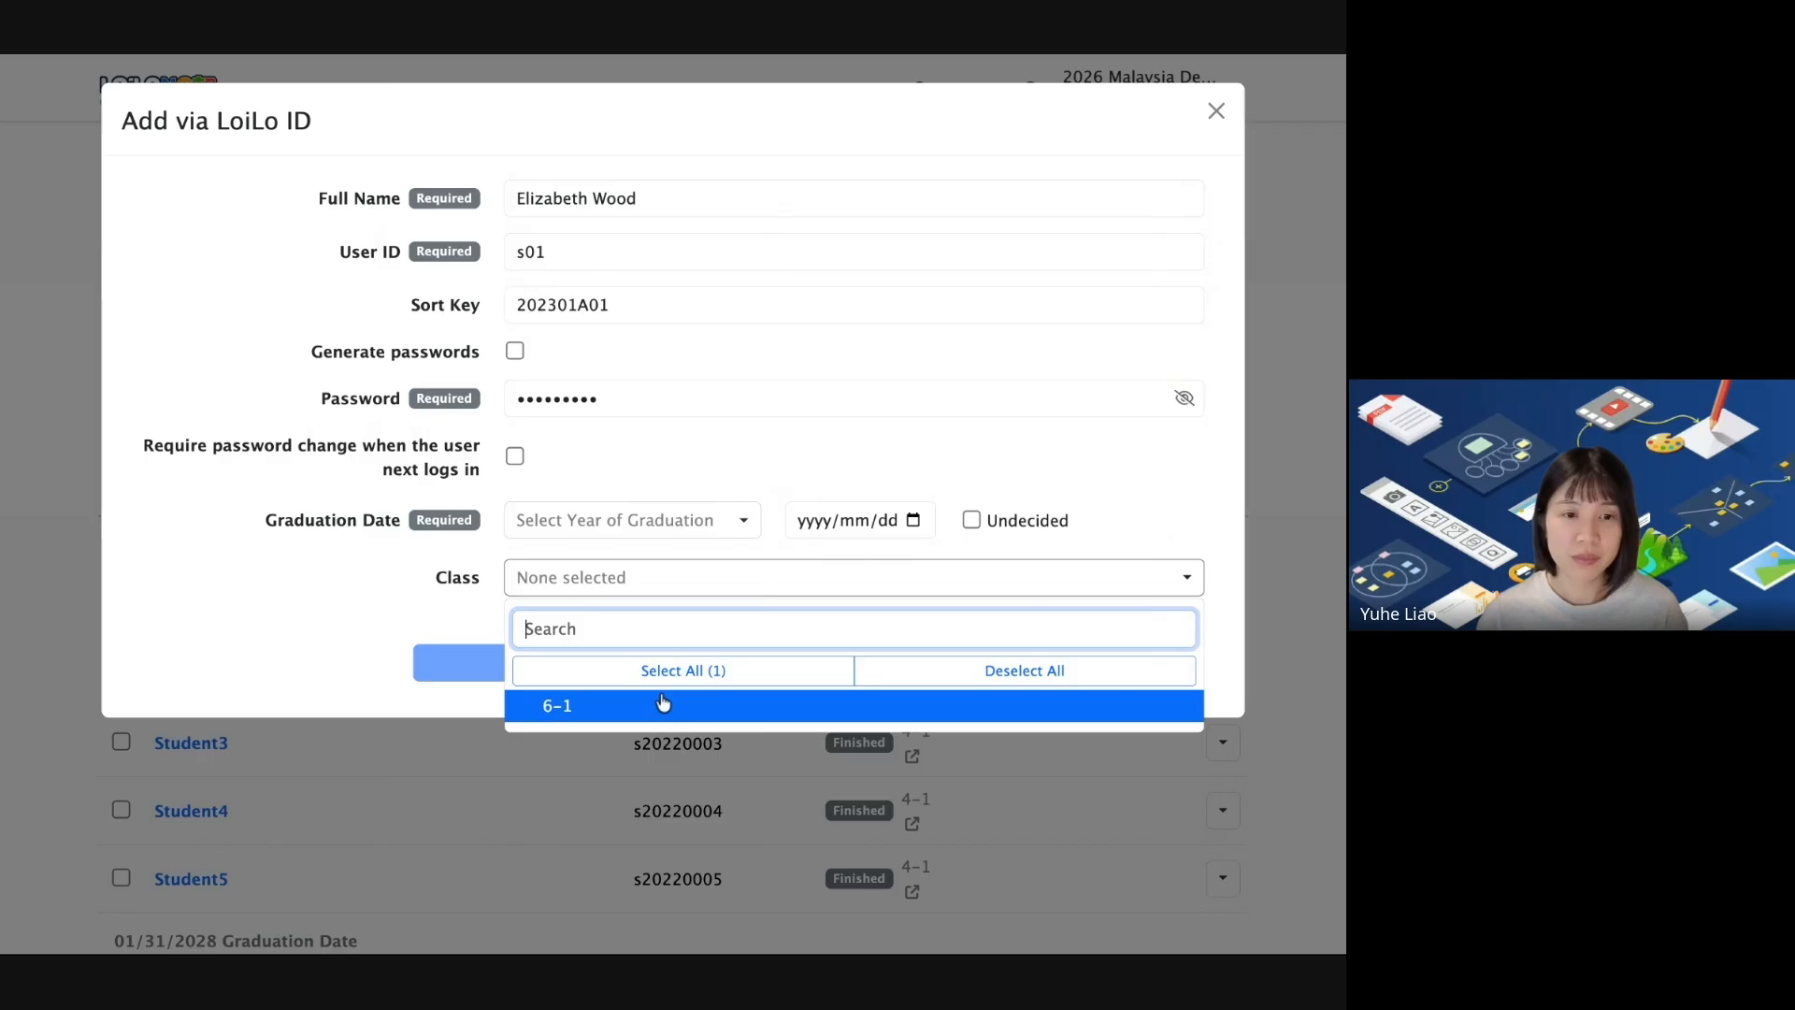
left_click(388, 599)
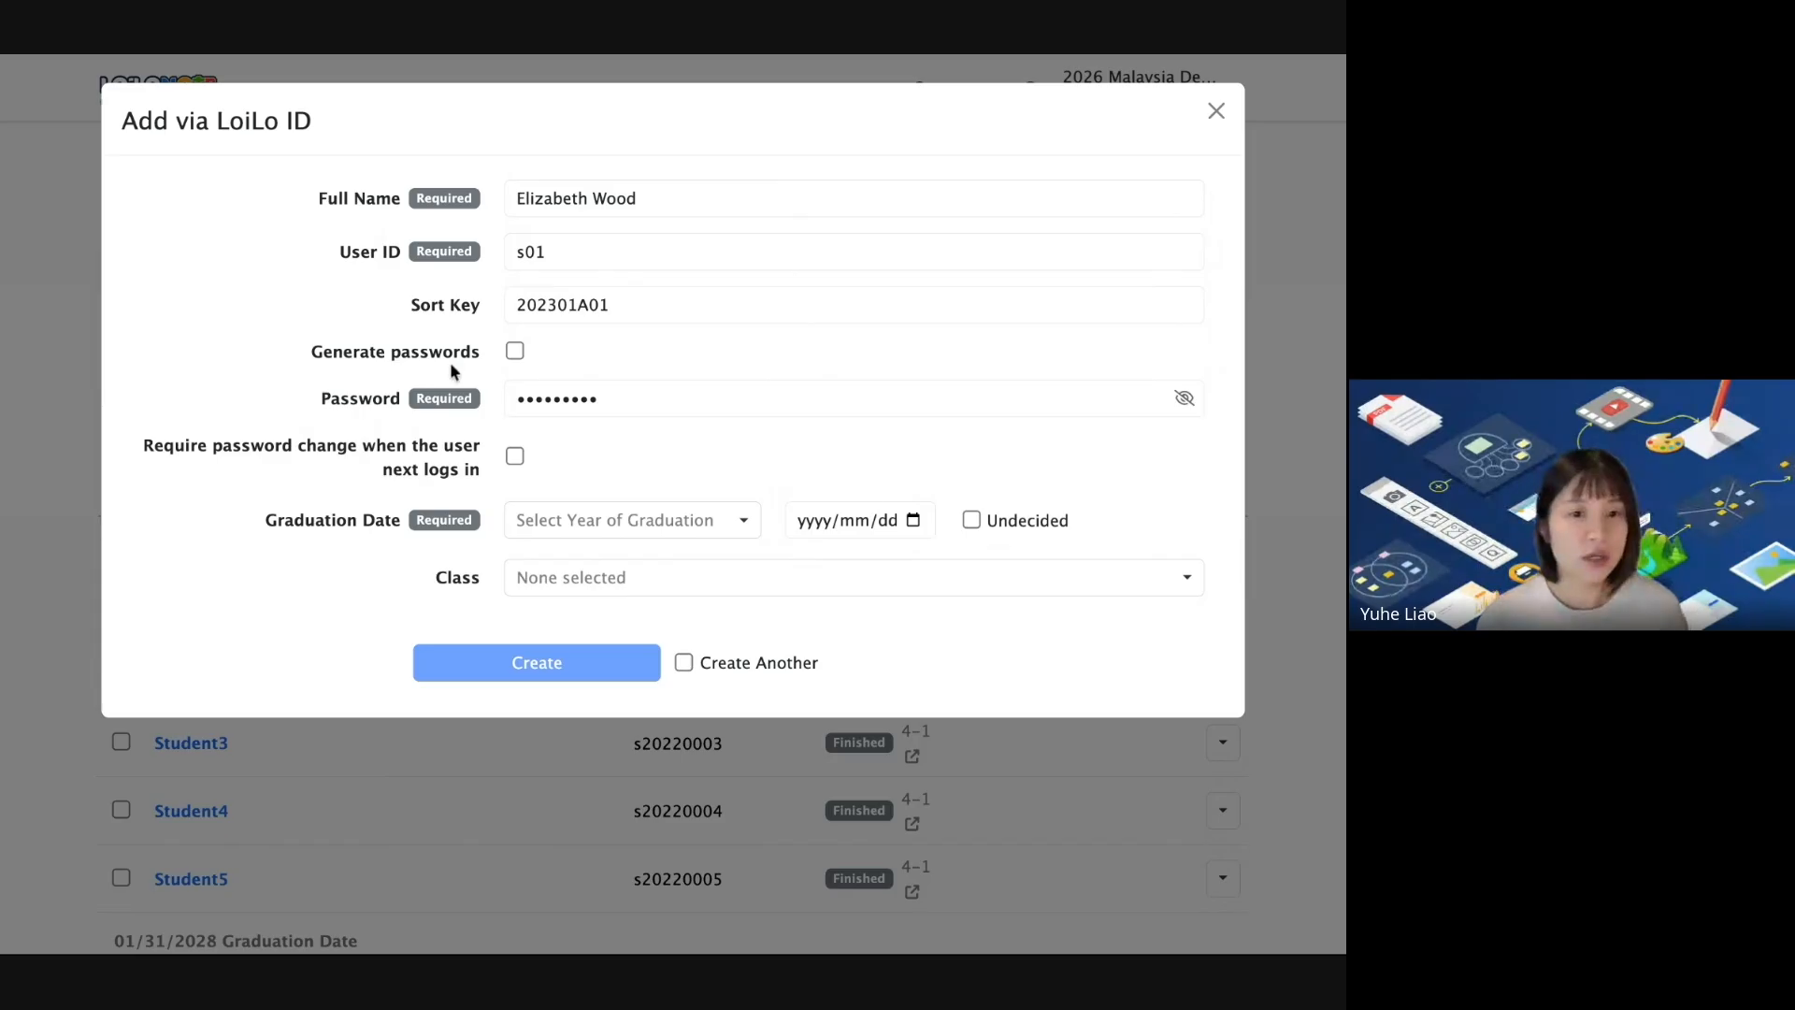
left_click(687, 576)
left_click(581, 713)
left_click(581, 712)
left_click(579, 712)
left_click(420, 621)
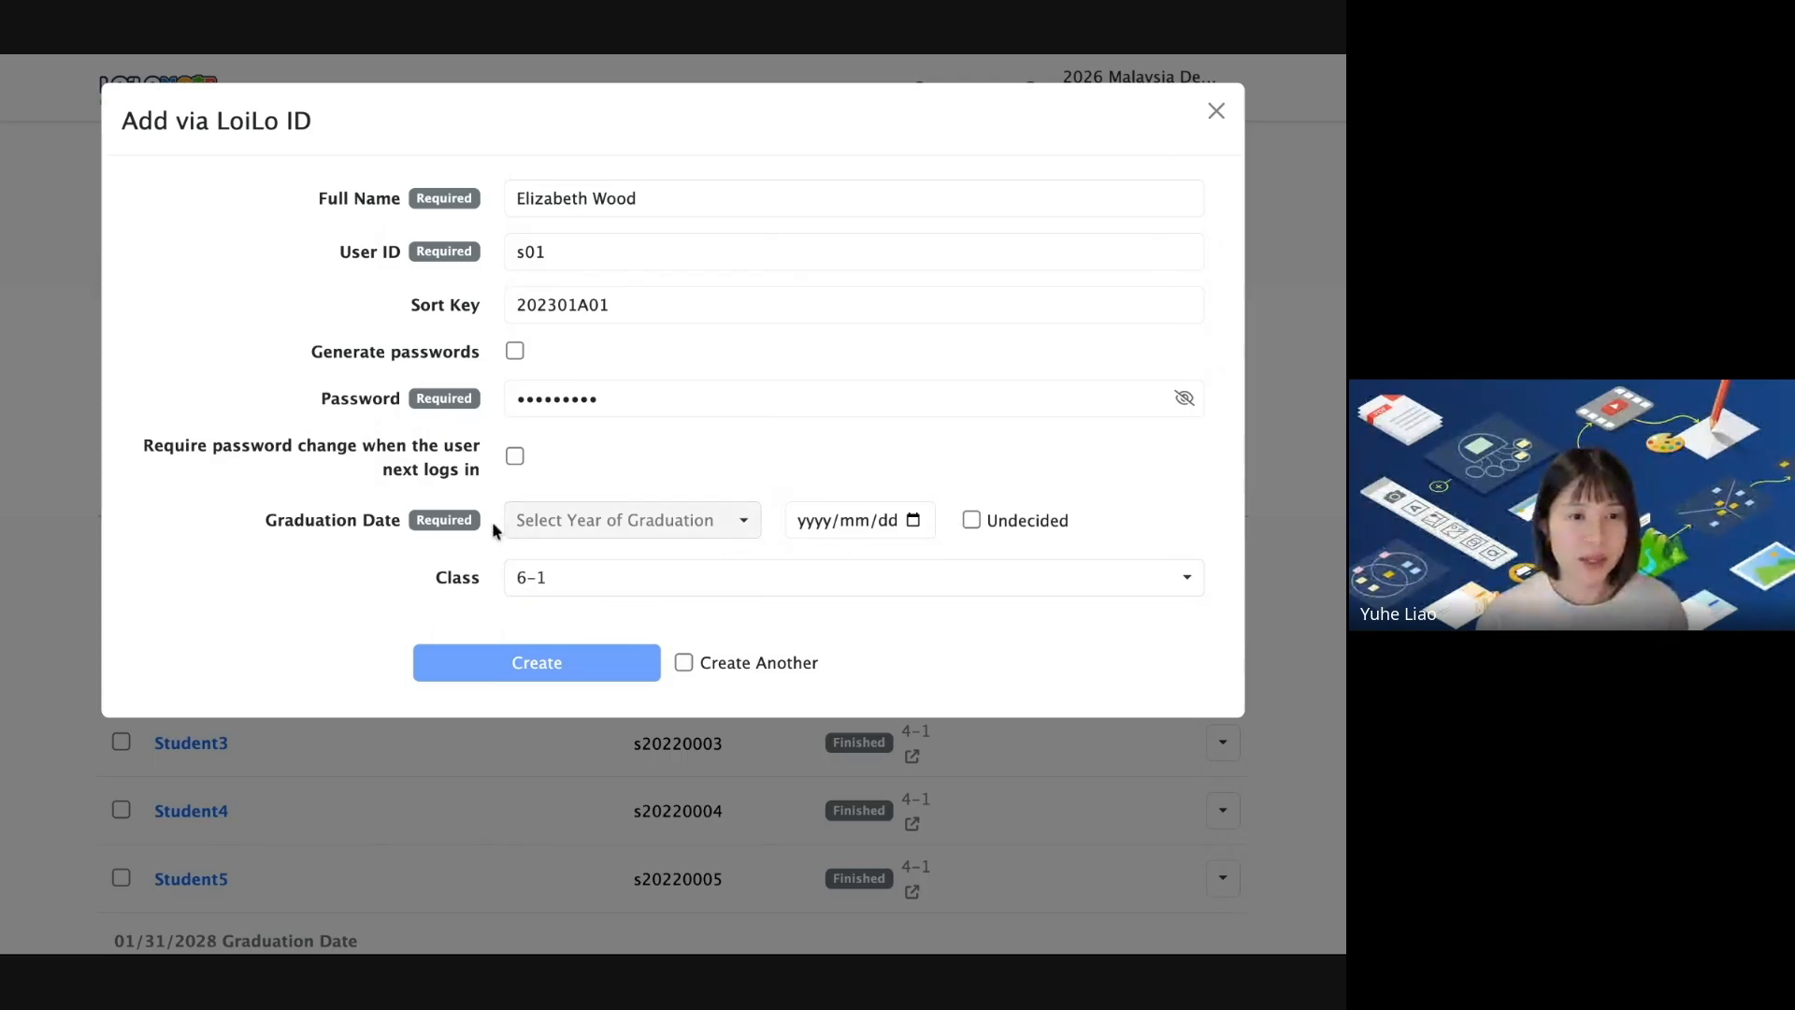
left_click(633, 523)
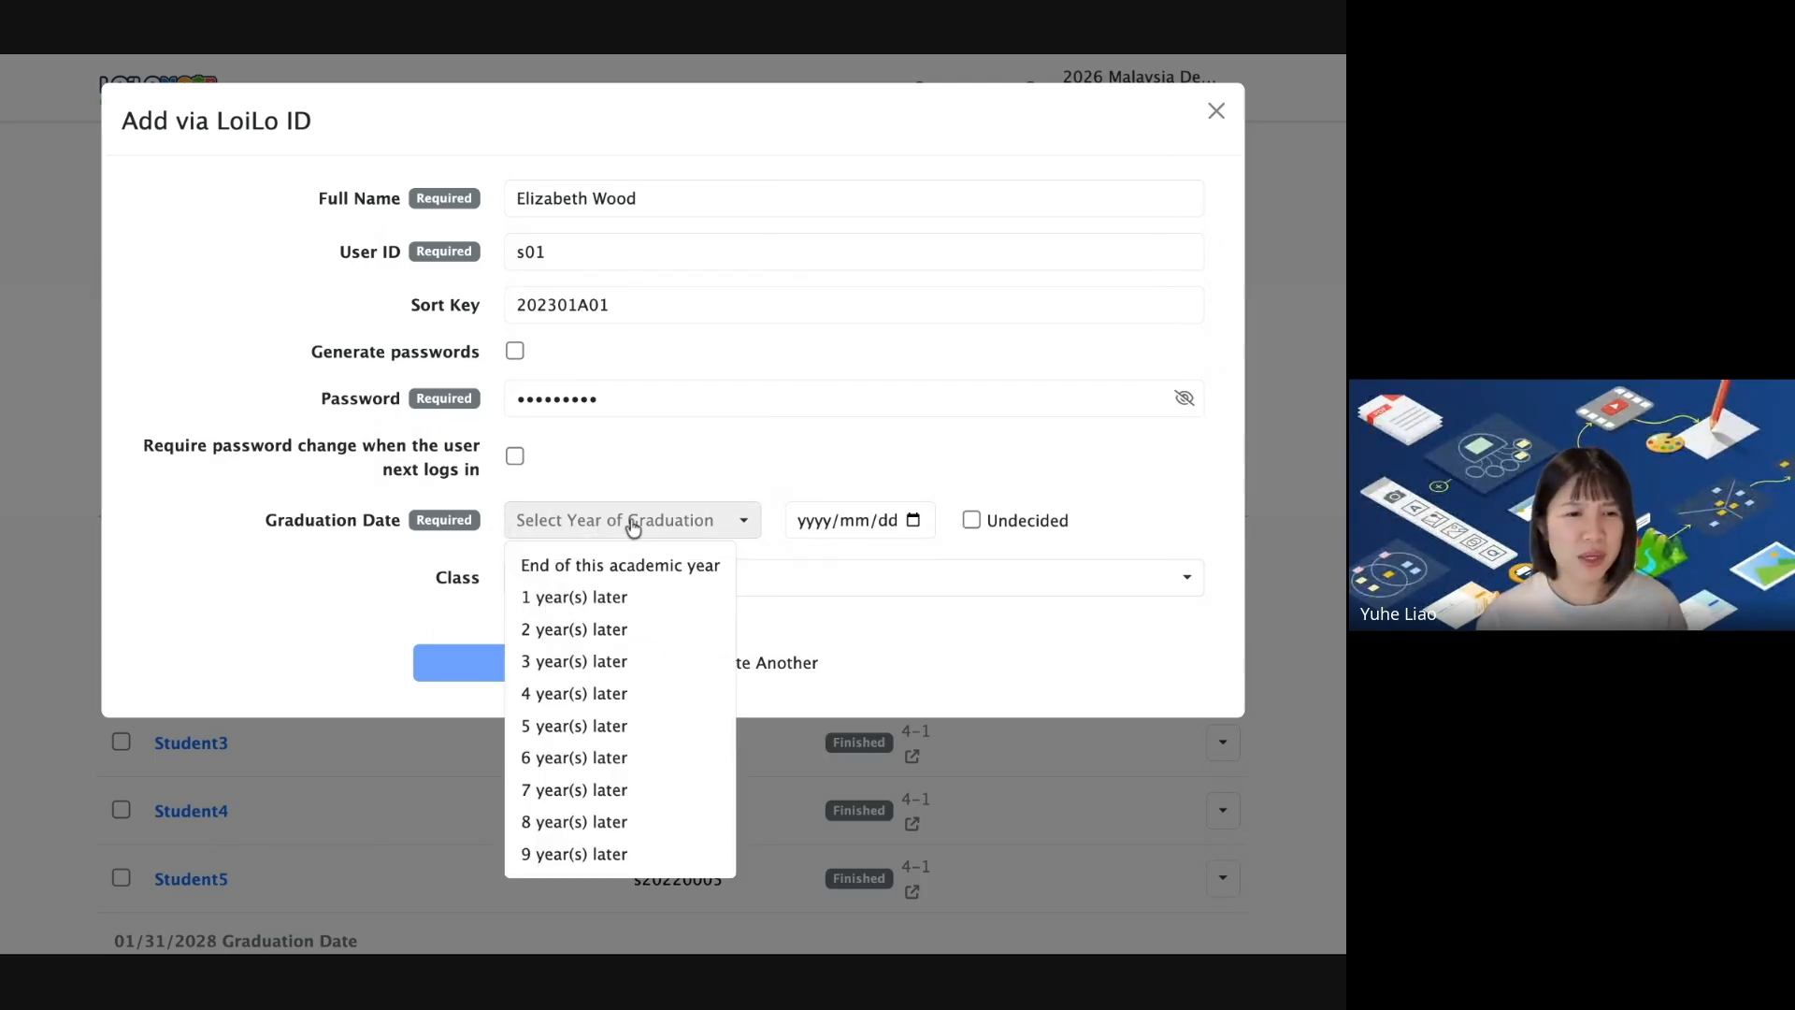
left_click(606, 566)
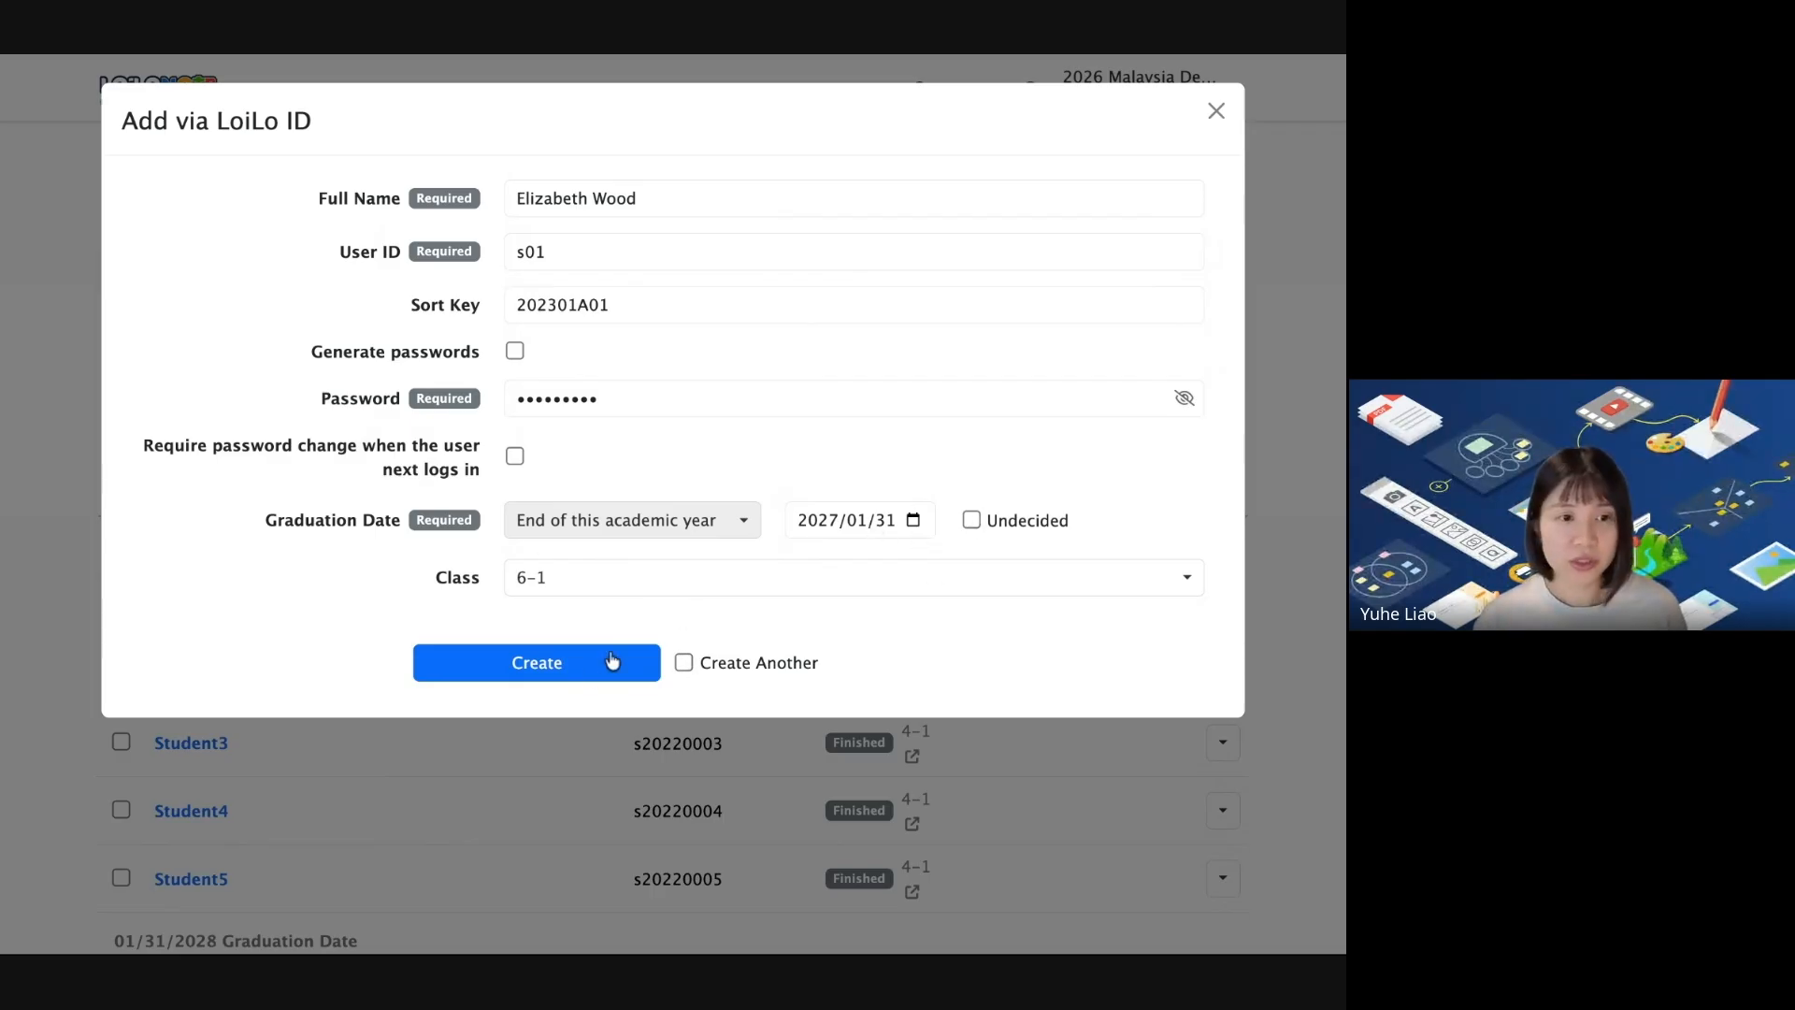
Create the student account and check it on the class 6-1 page.
left_click(562, 661)
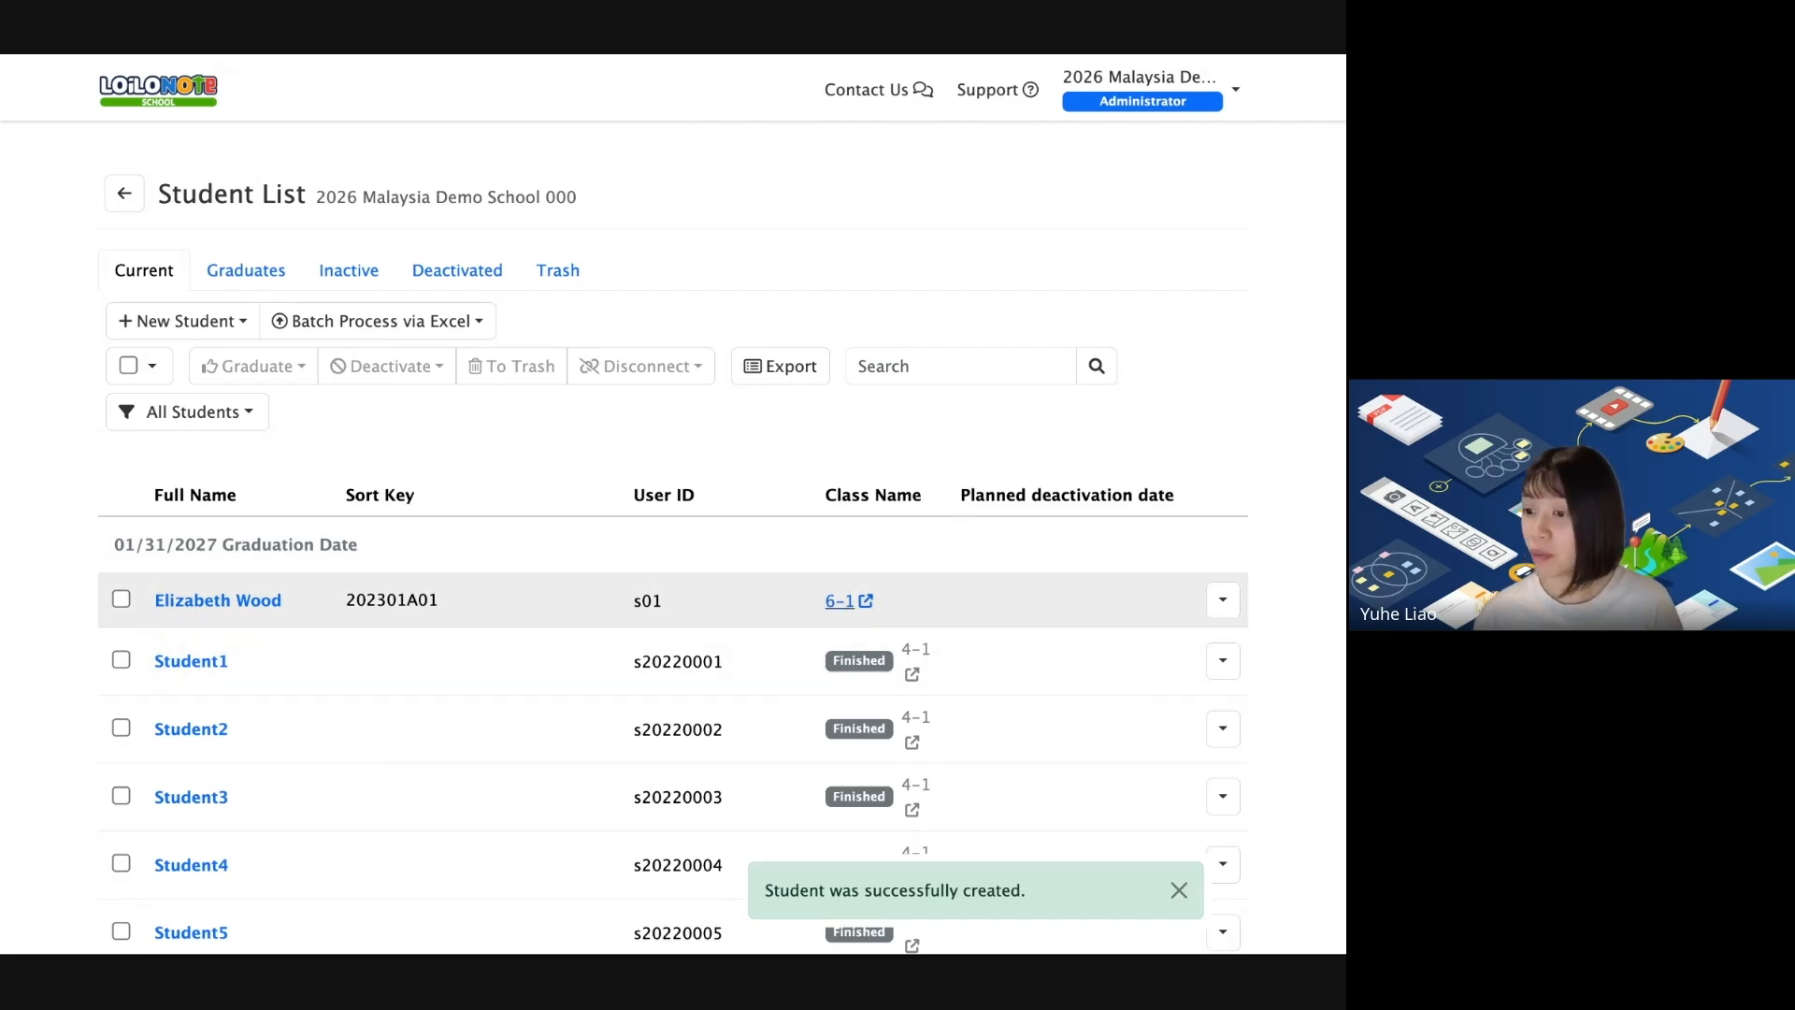
left_click(839, 600)
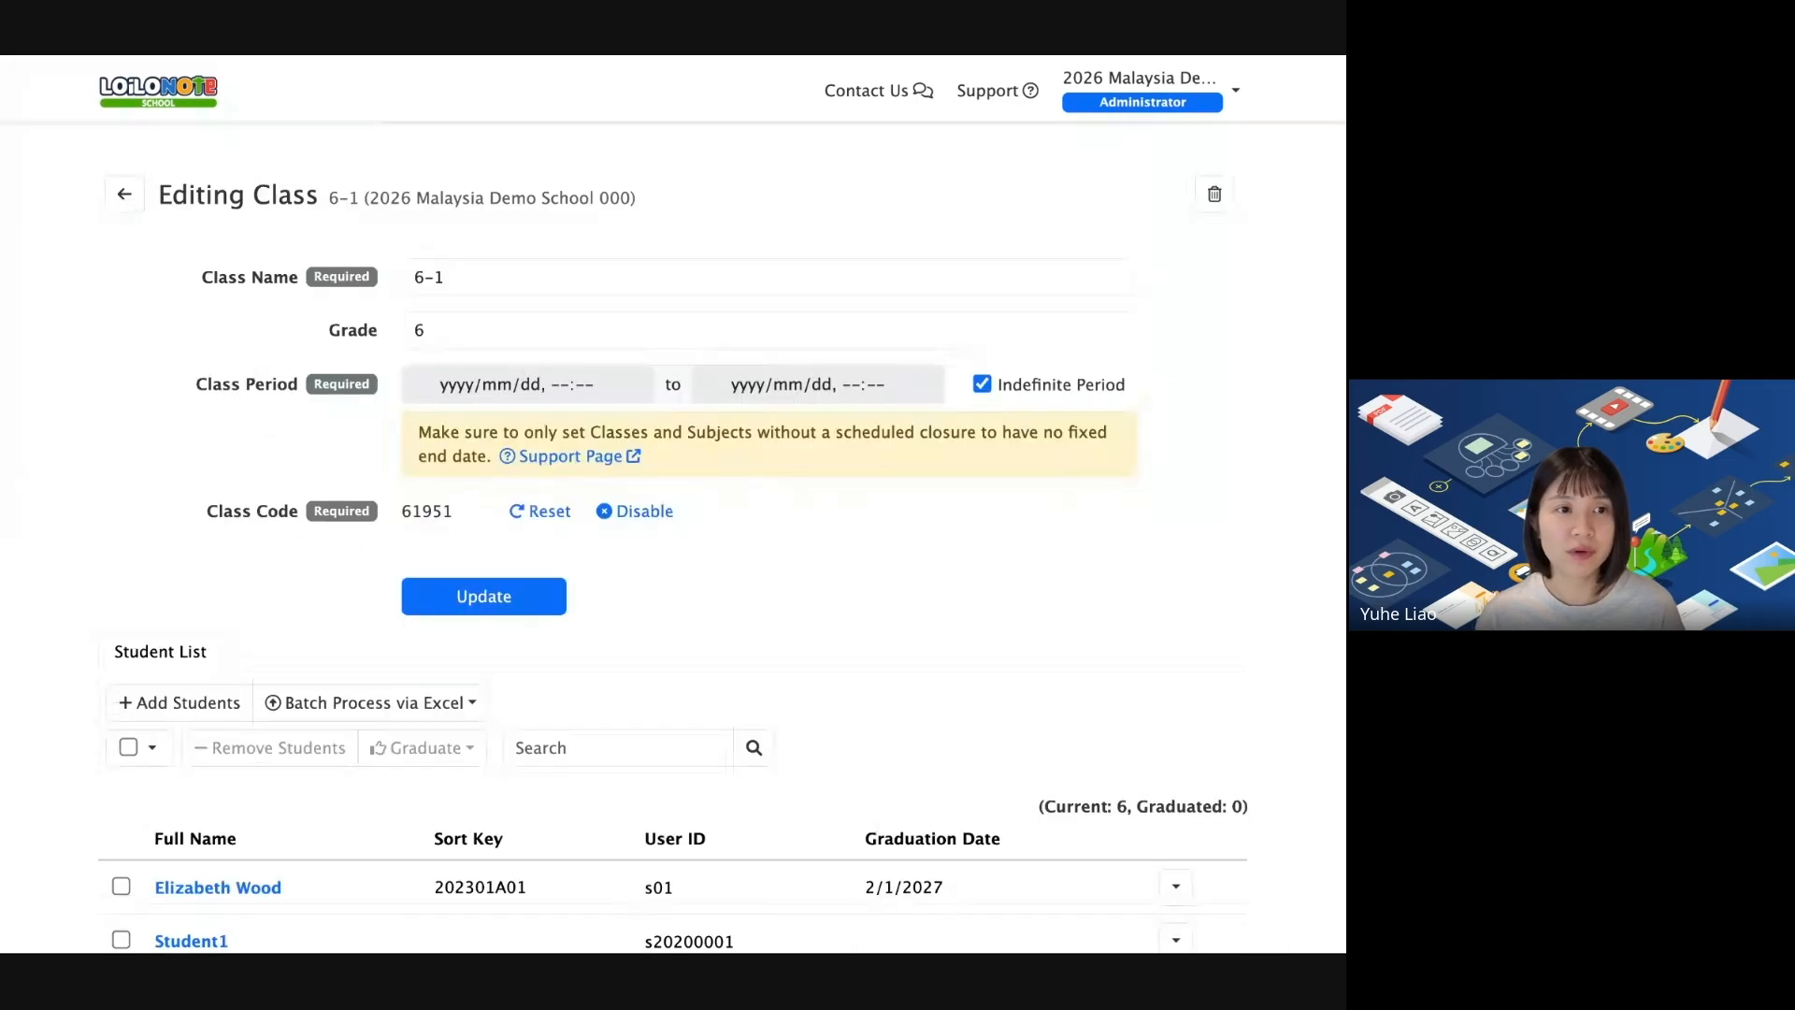
scroll(827, 307, "down", 3)
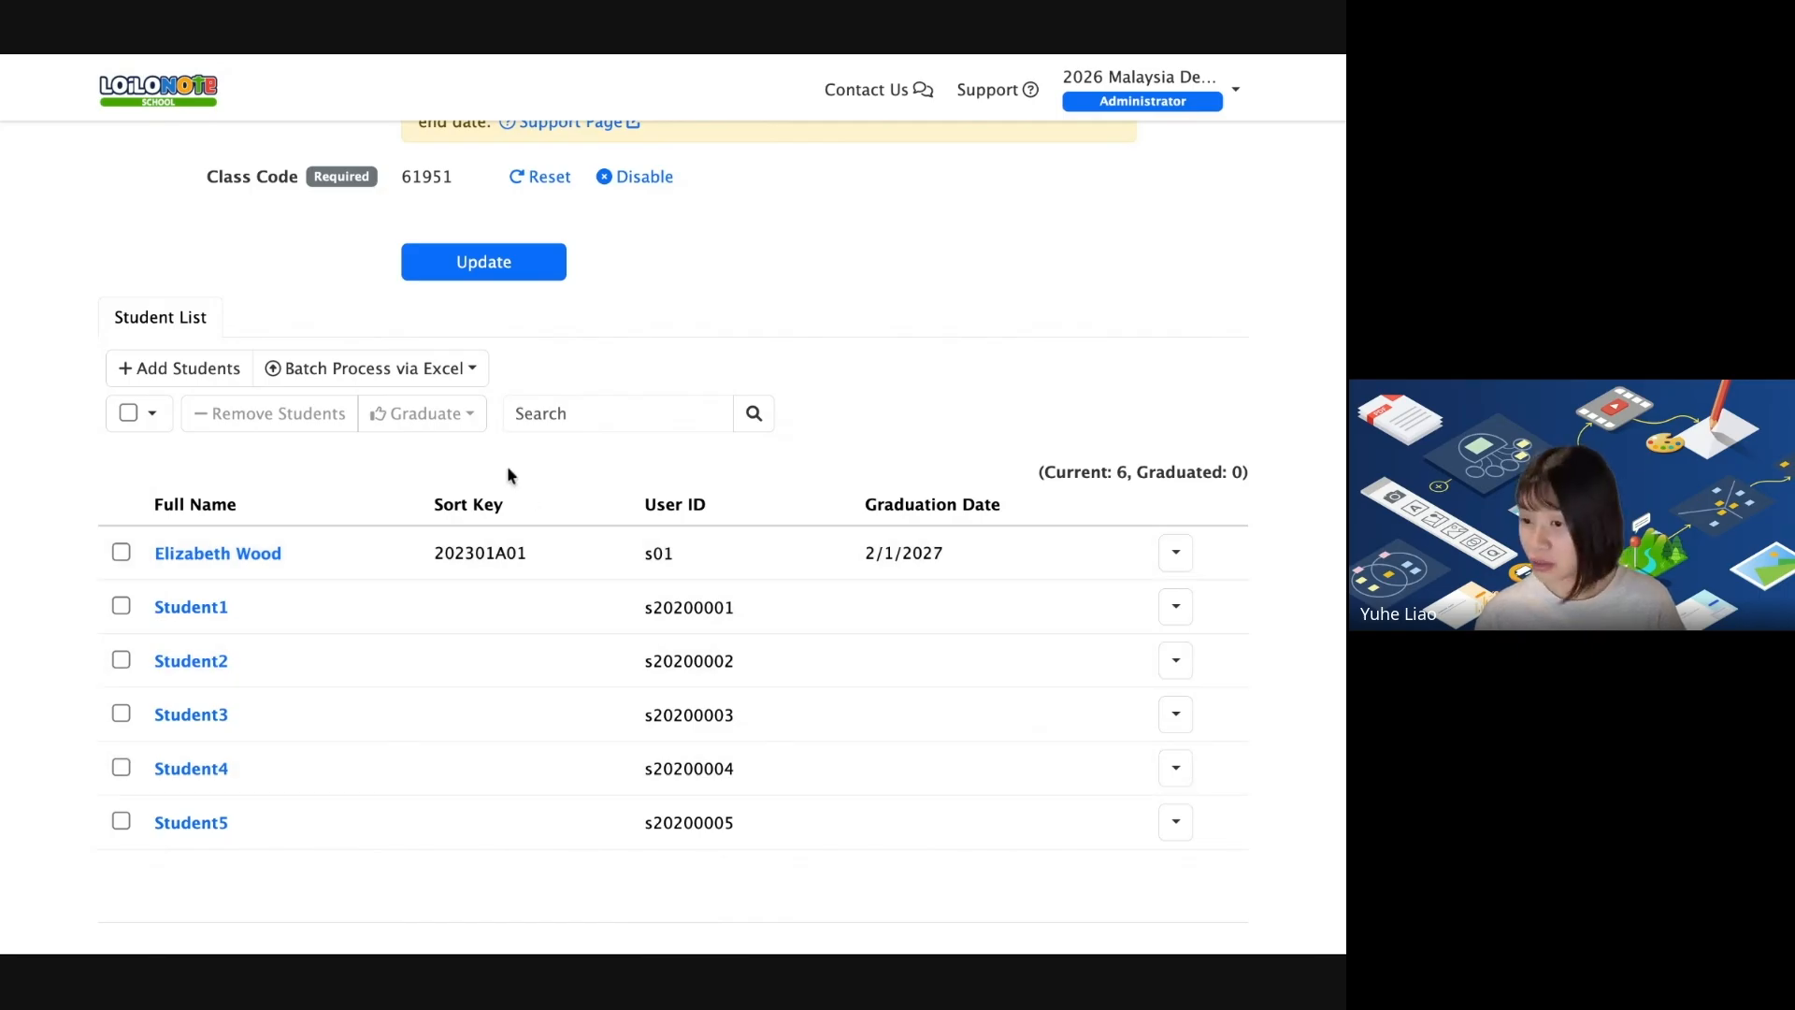
scroll(453, 475, "up", 3)
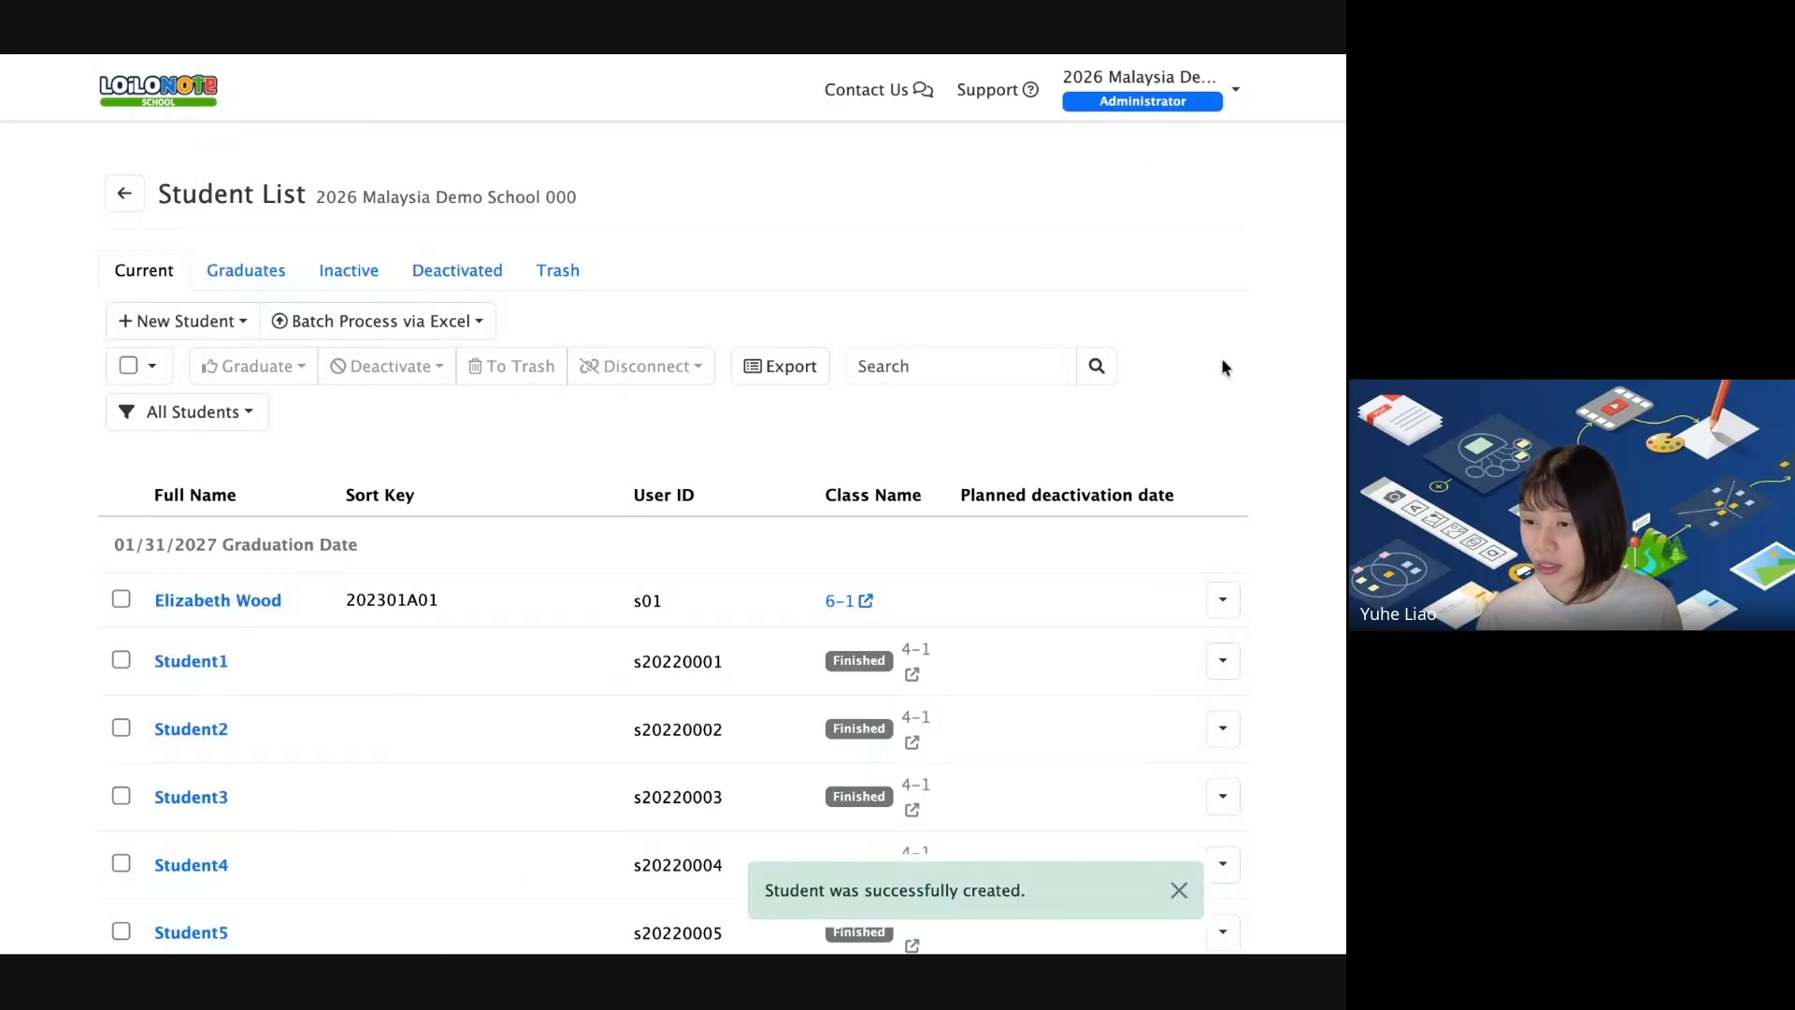
Open the Excel batch Add via LoiLo ID upload and show the template-columns slide.
left_click(340, 323)
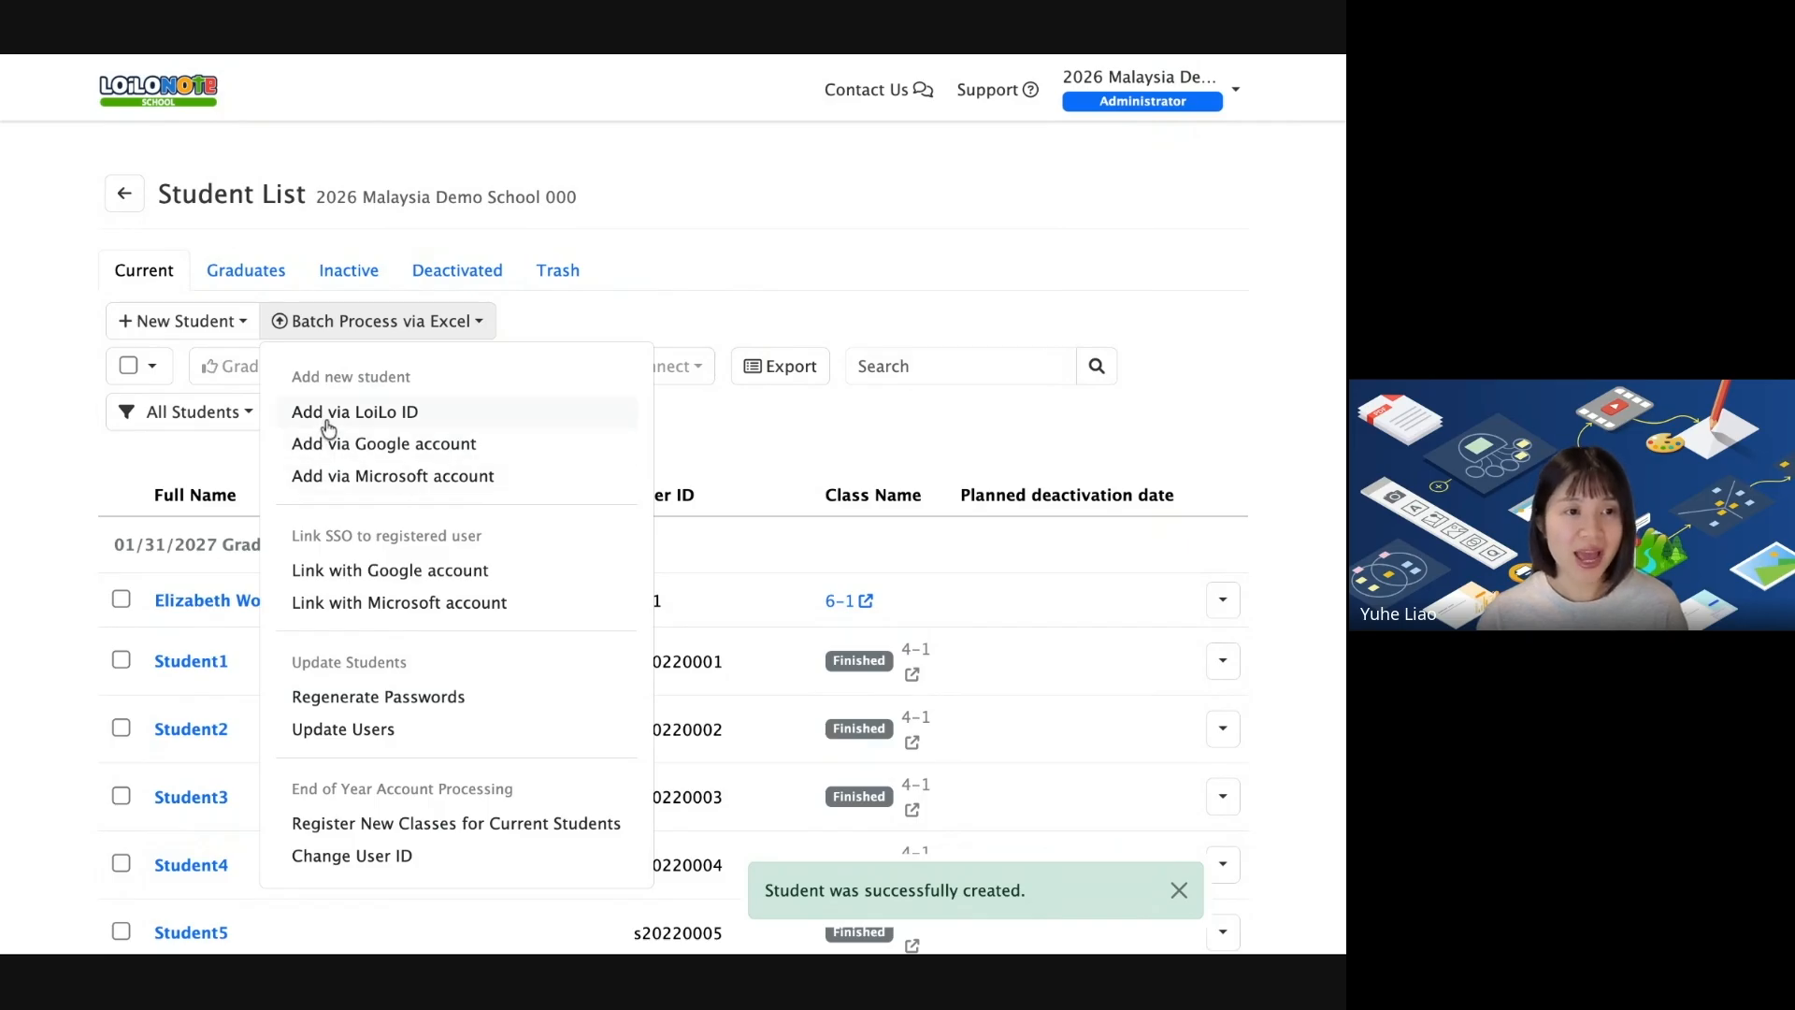
left_click(487, 418)
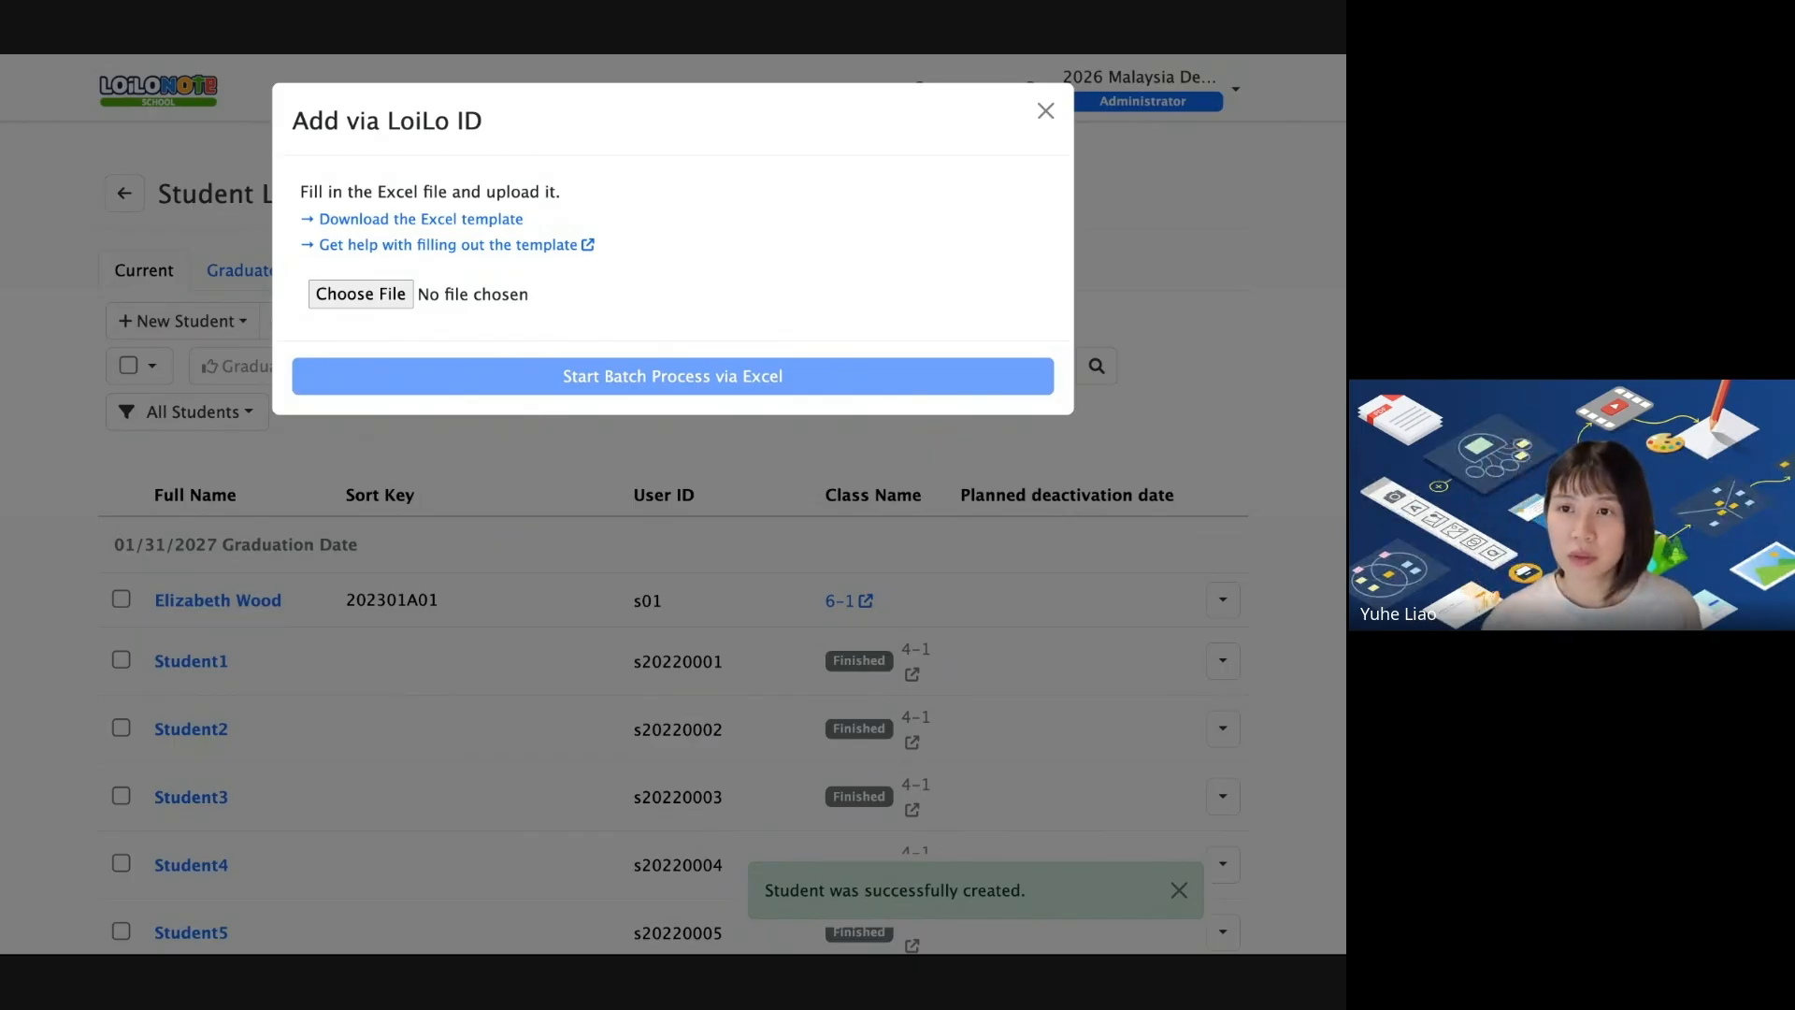
left_click(785, 903)
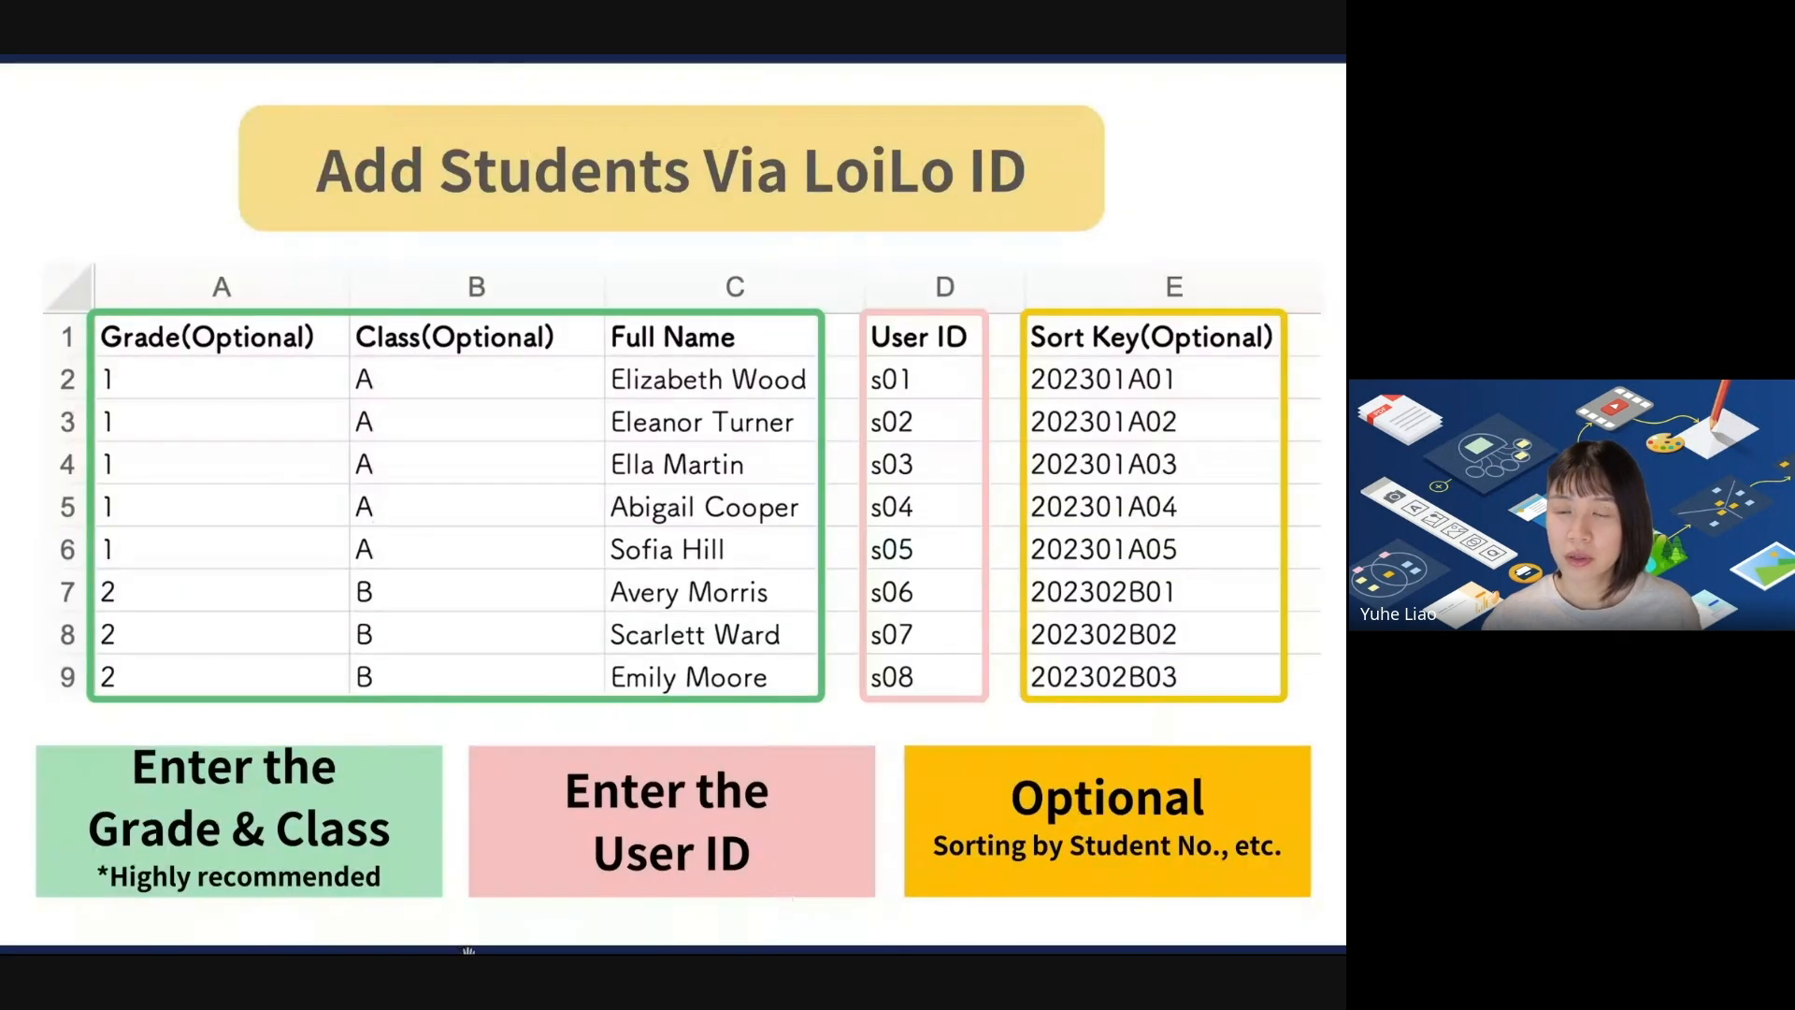
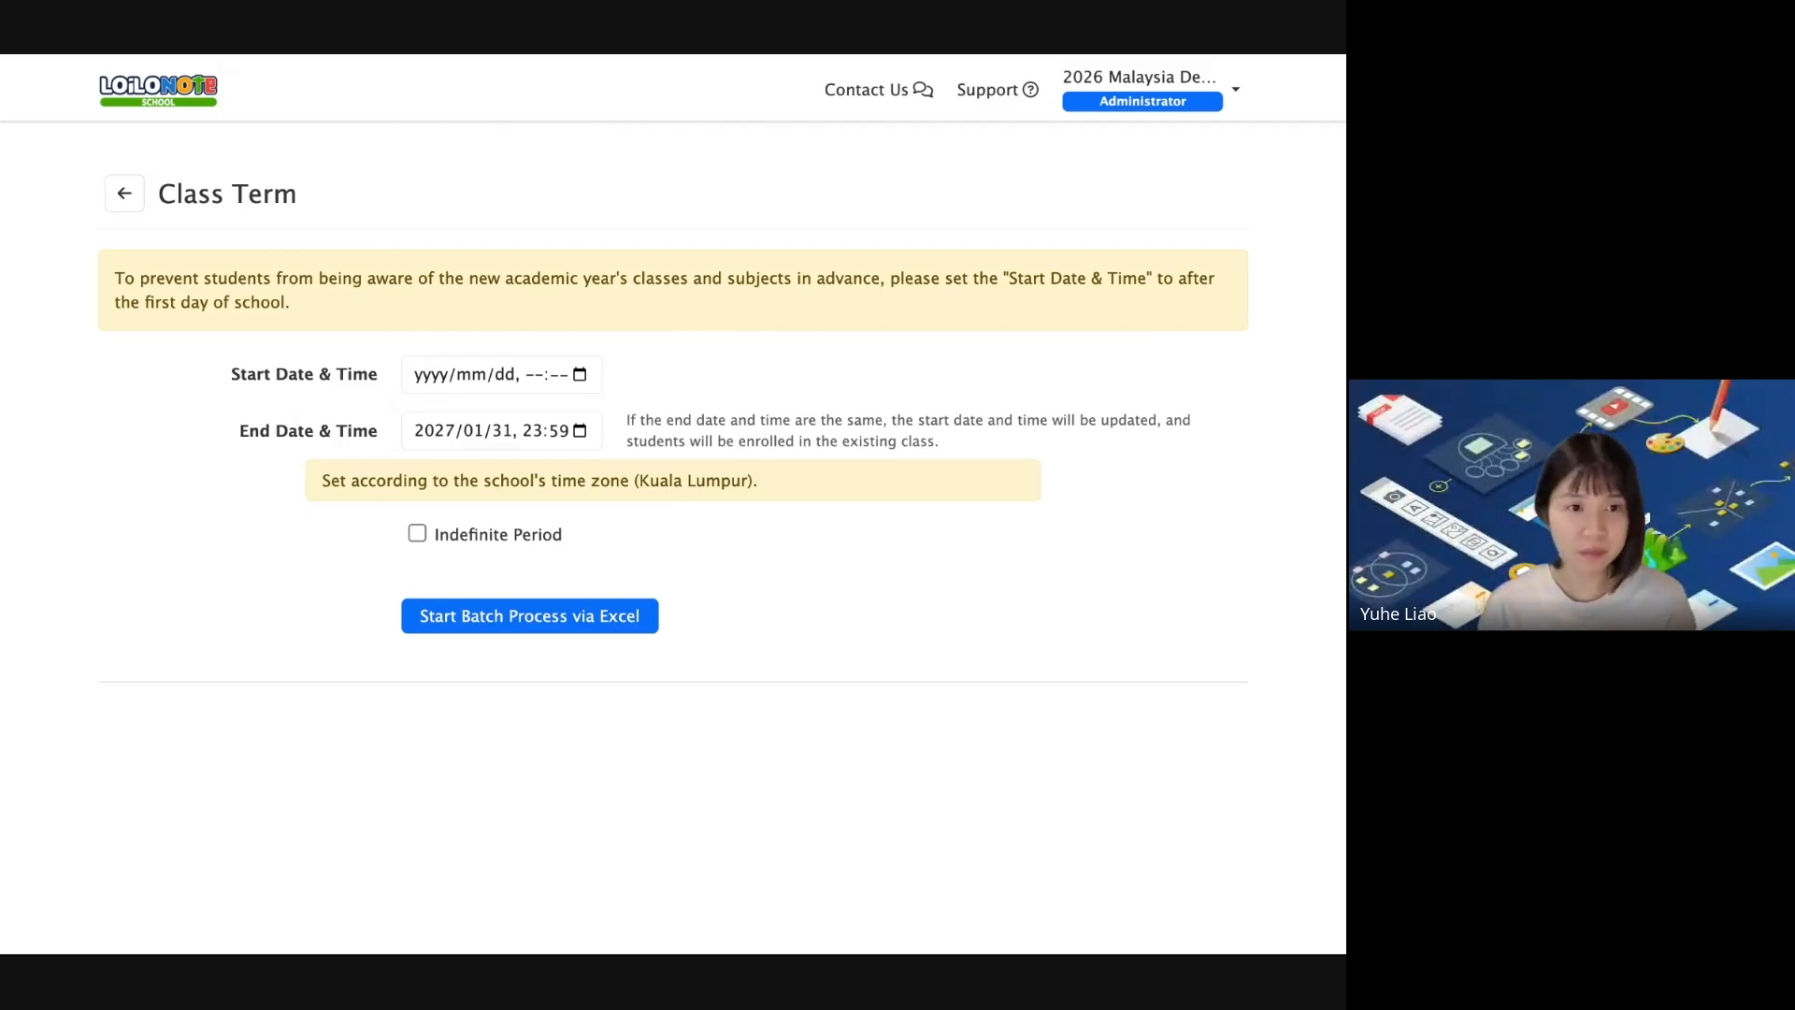
Set the class term start date and time to 2026/07/28 00:00.
left_click(441, 387)
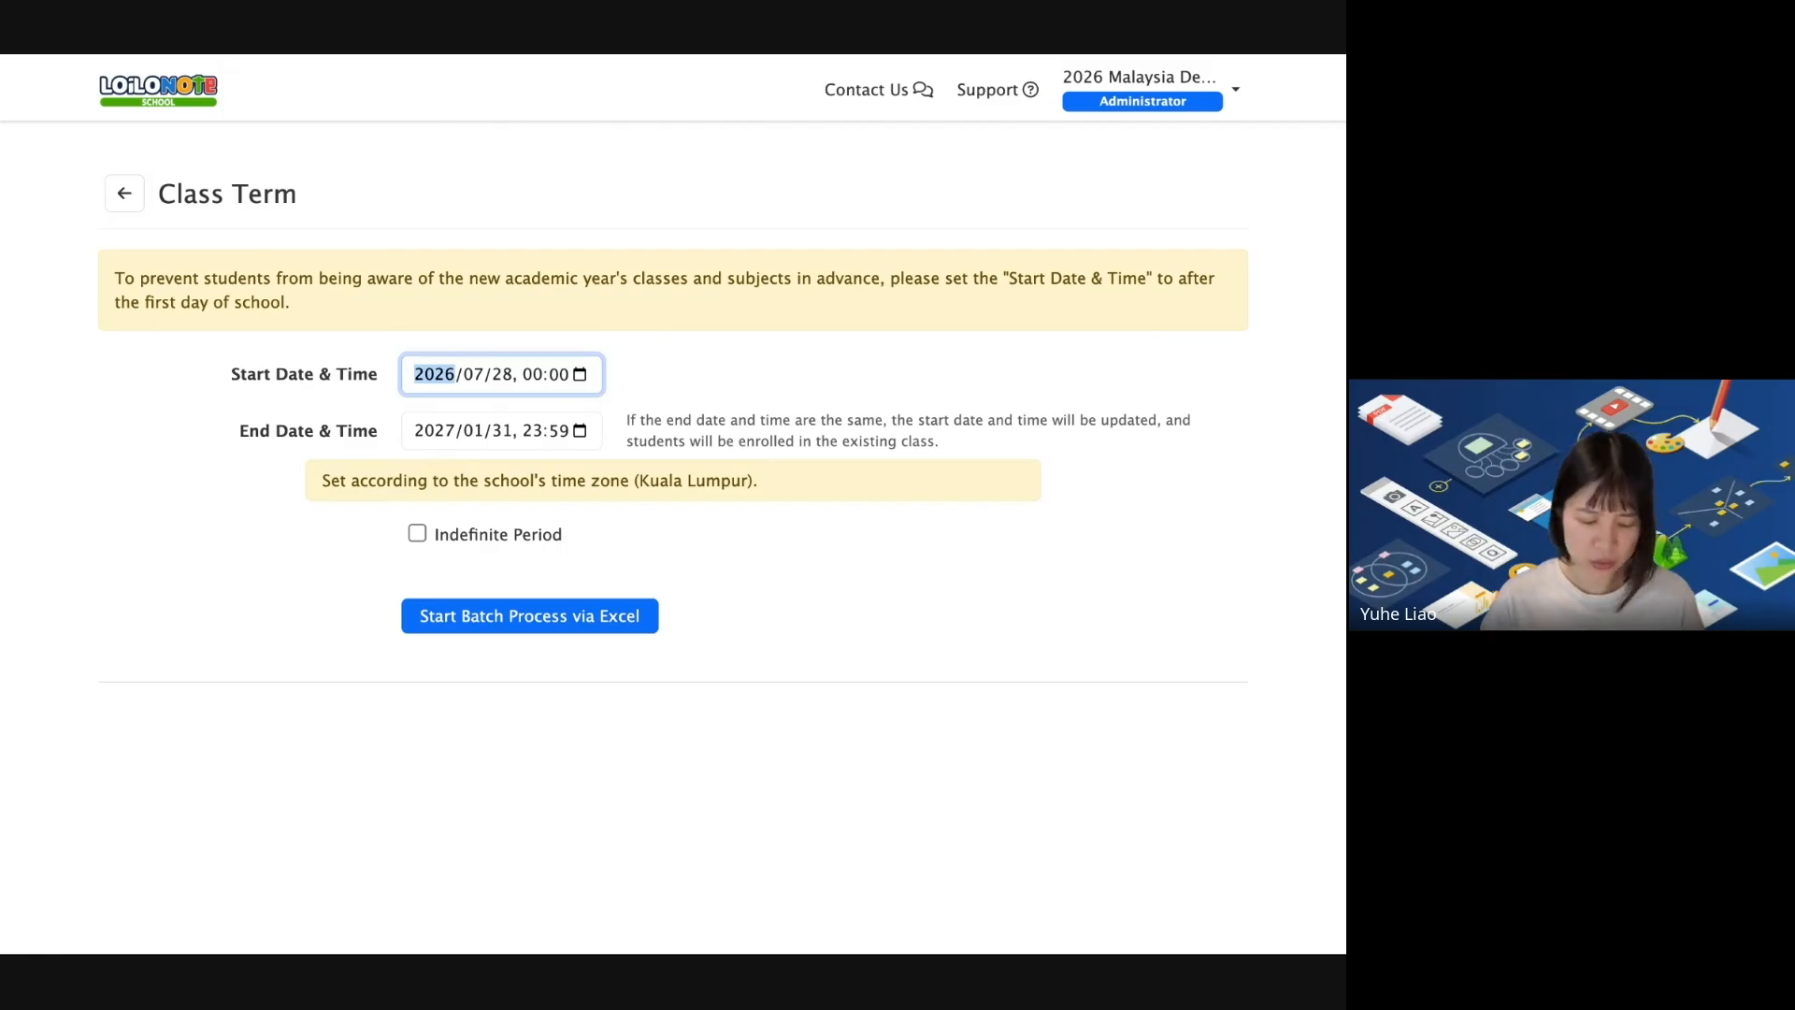
type("2026")
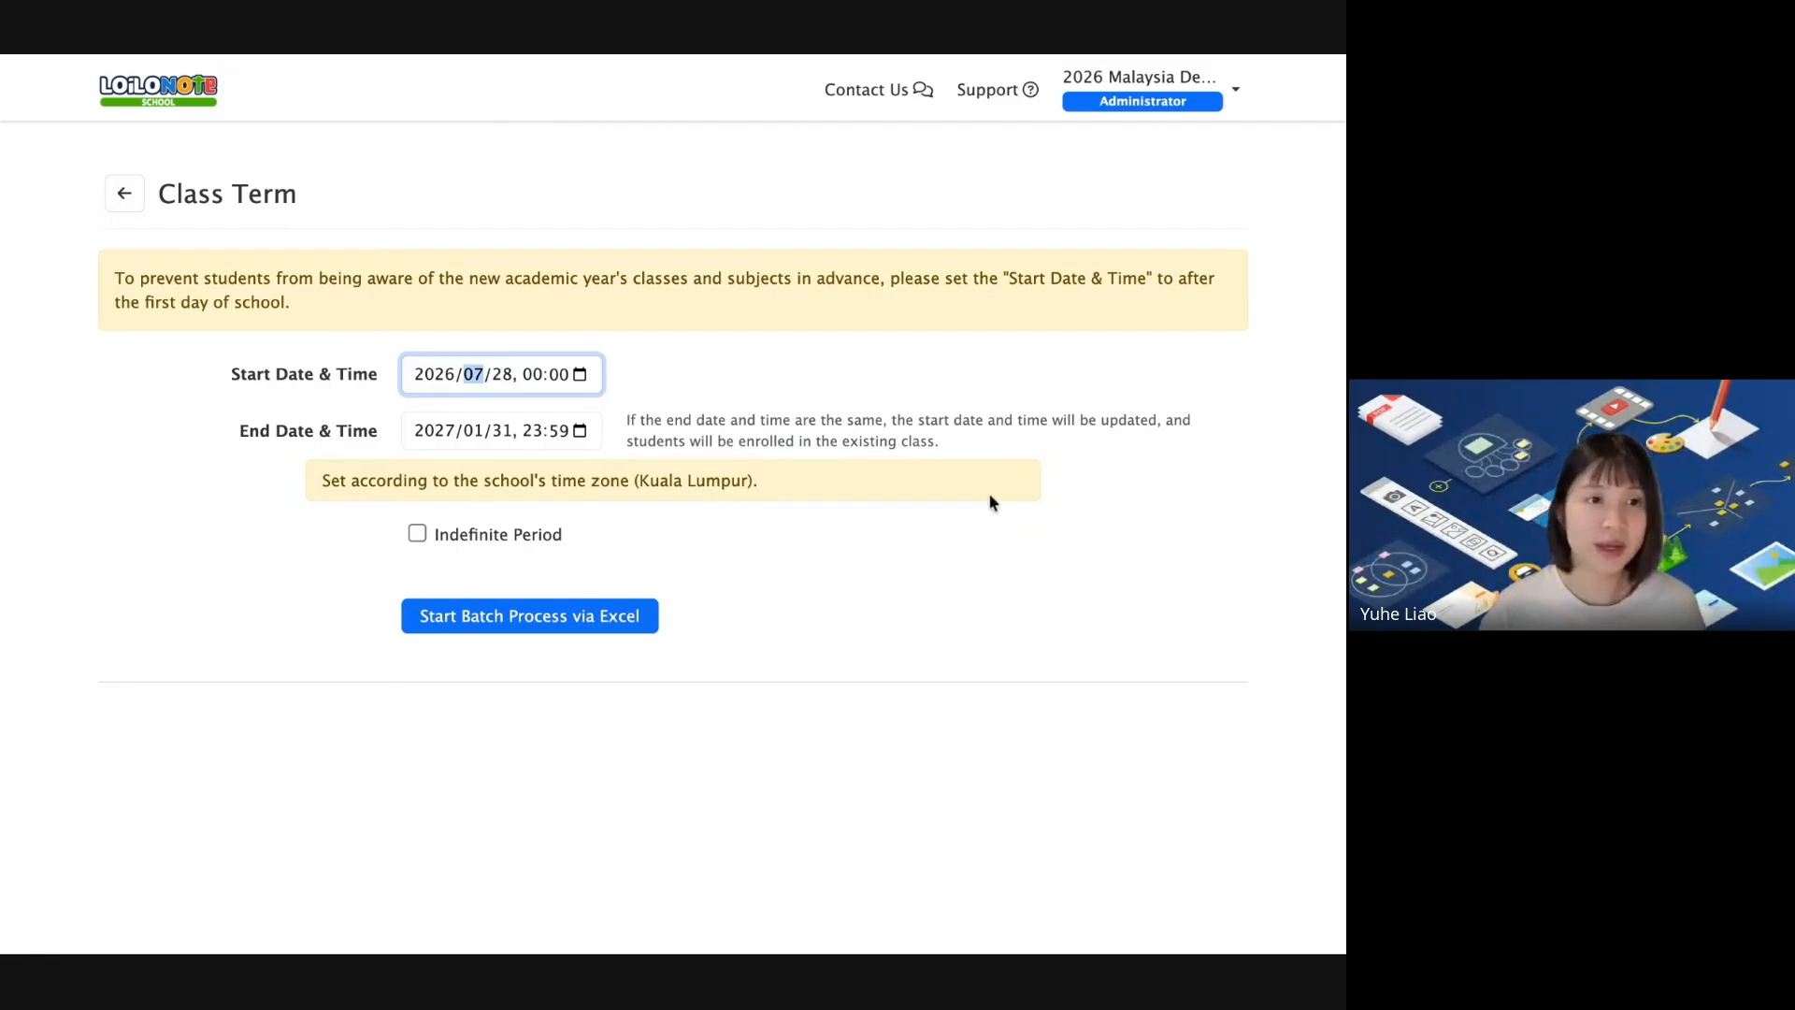
left_click(264, 374)
left_click_drag(234, 379, 369, 381)
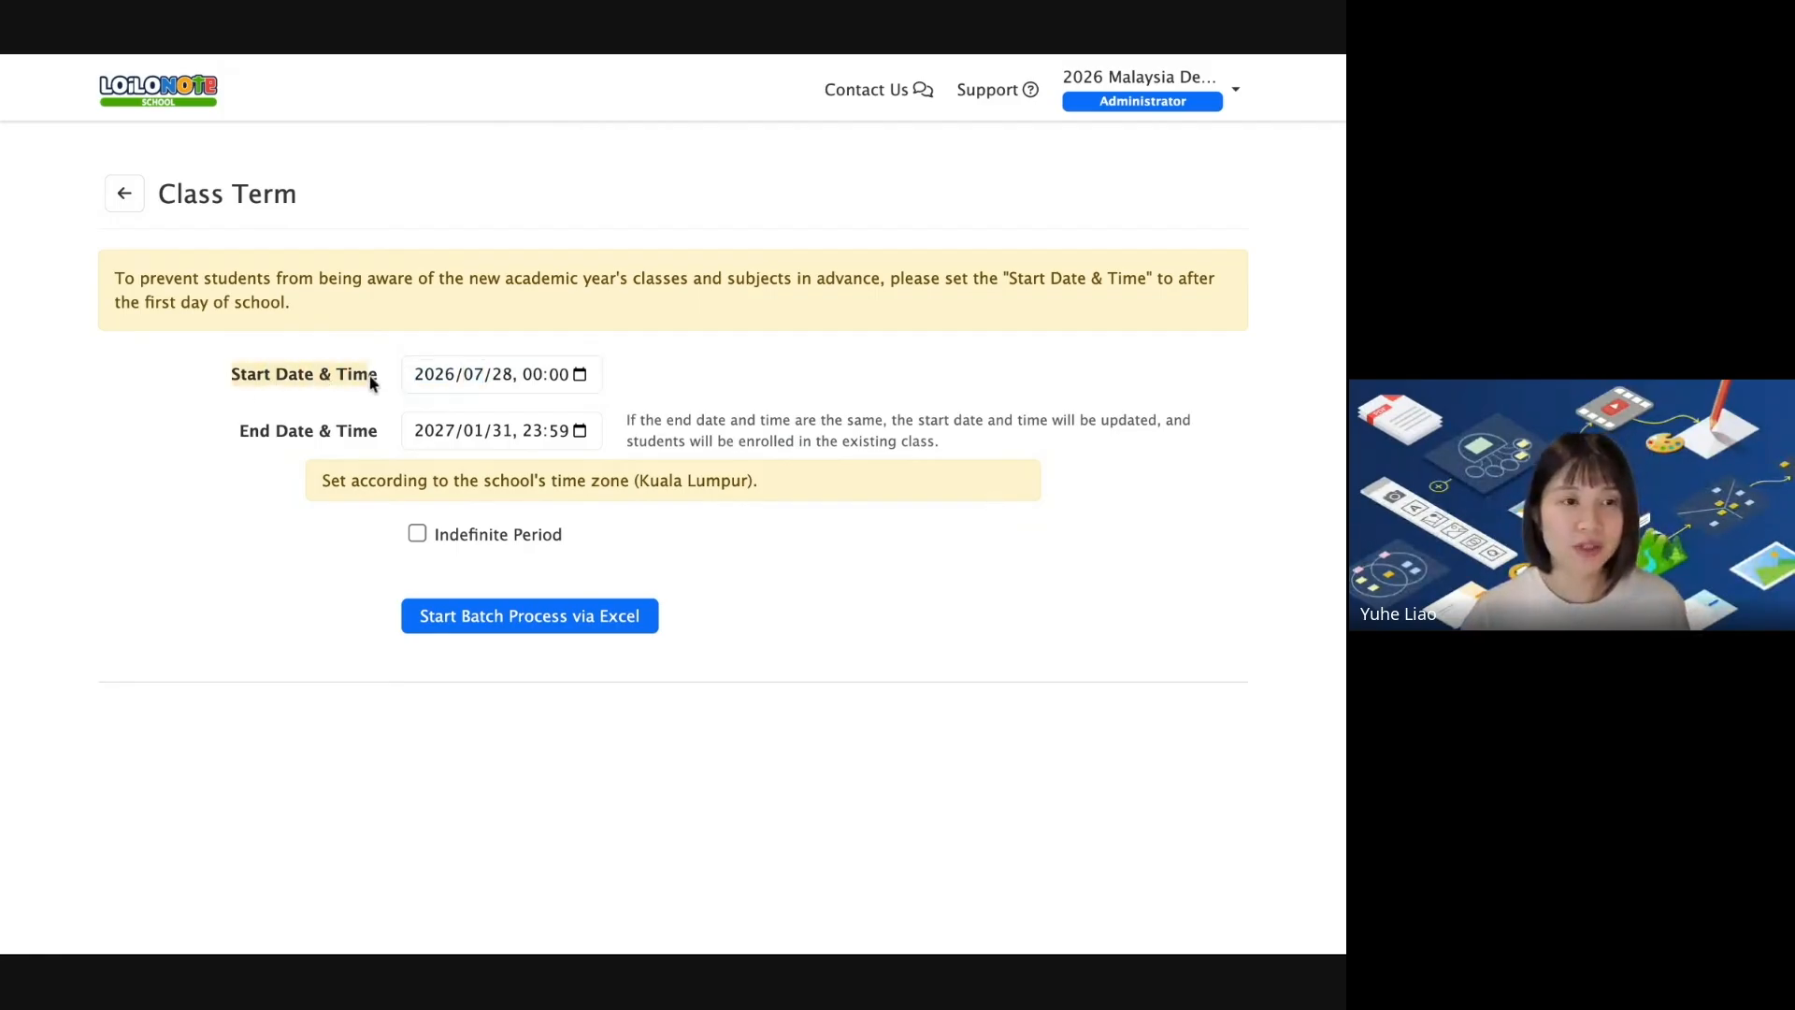
left_click(342, 382)
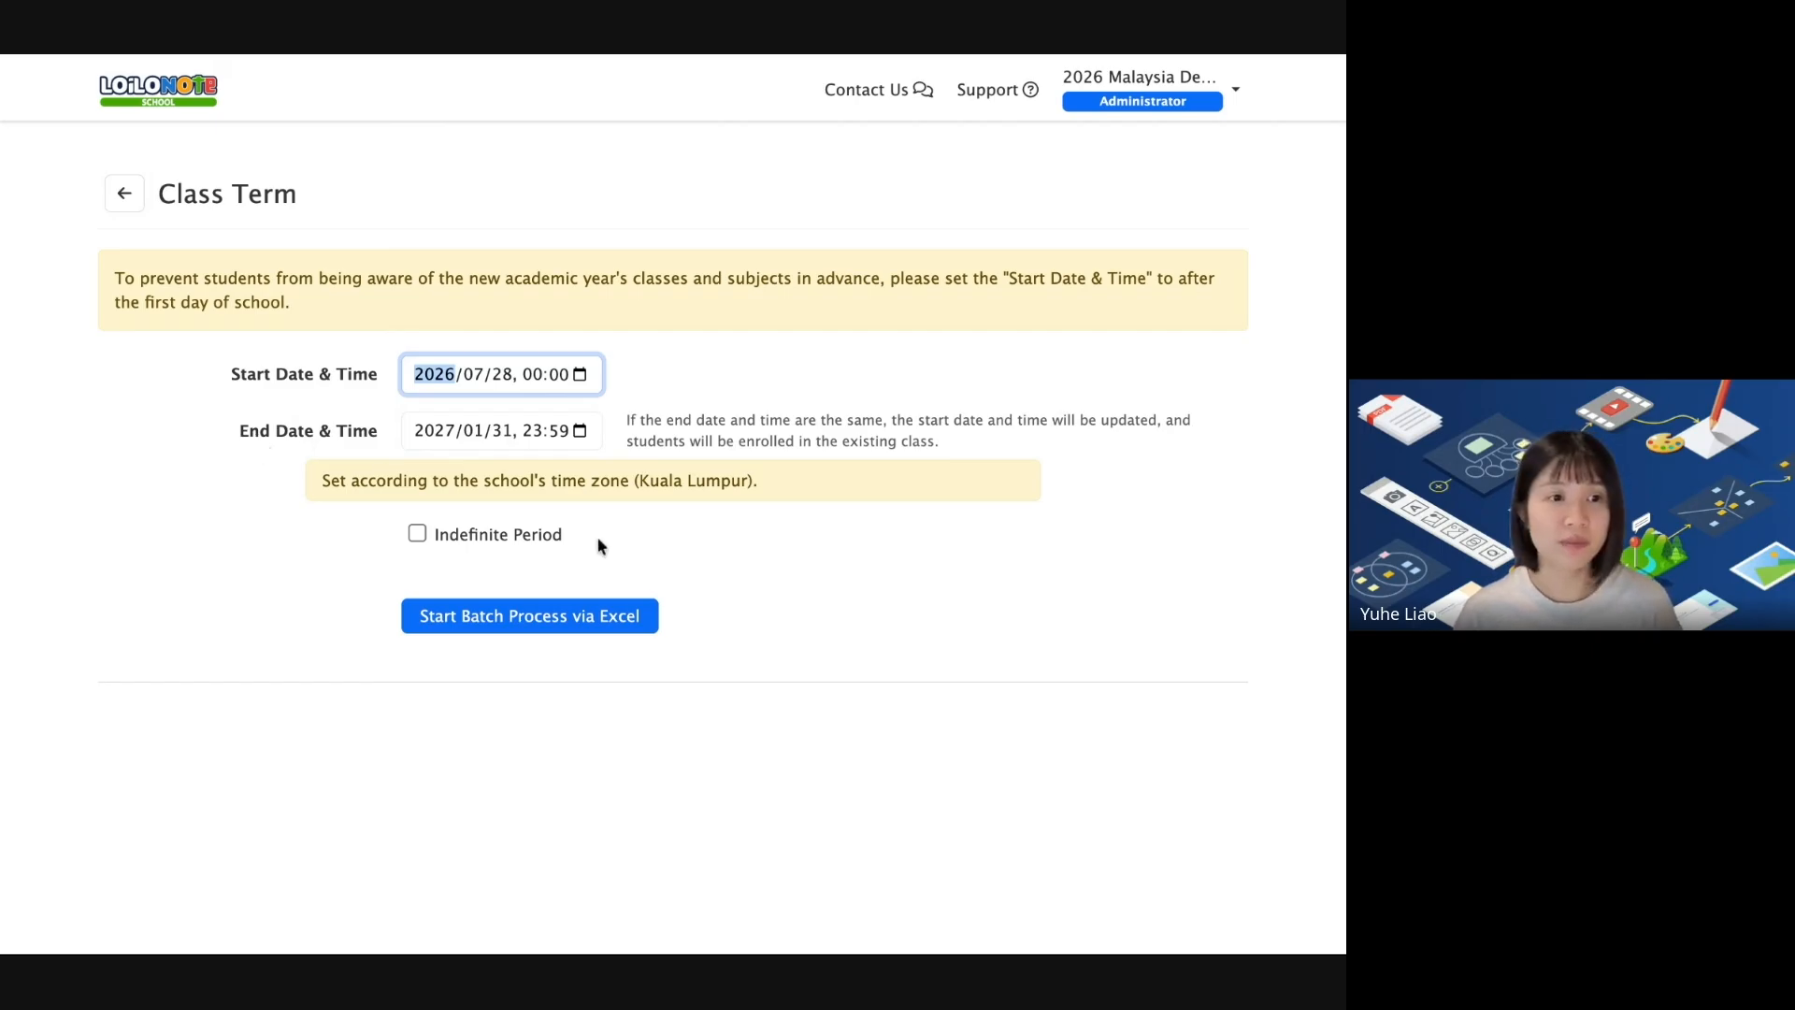
left_click(458, 557)
Toggle Indefinite Period on and off, keeping the term 2026/07/28 to 2027/01/31.
left_click(417, 535)
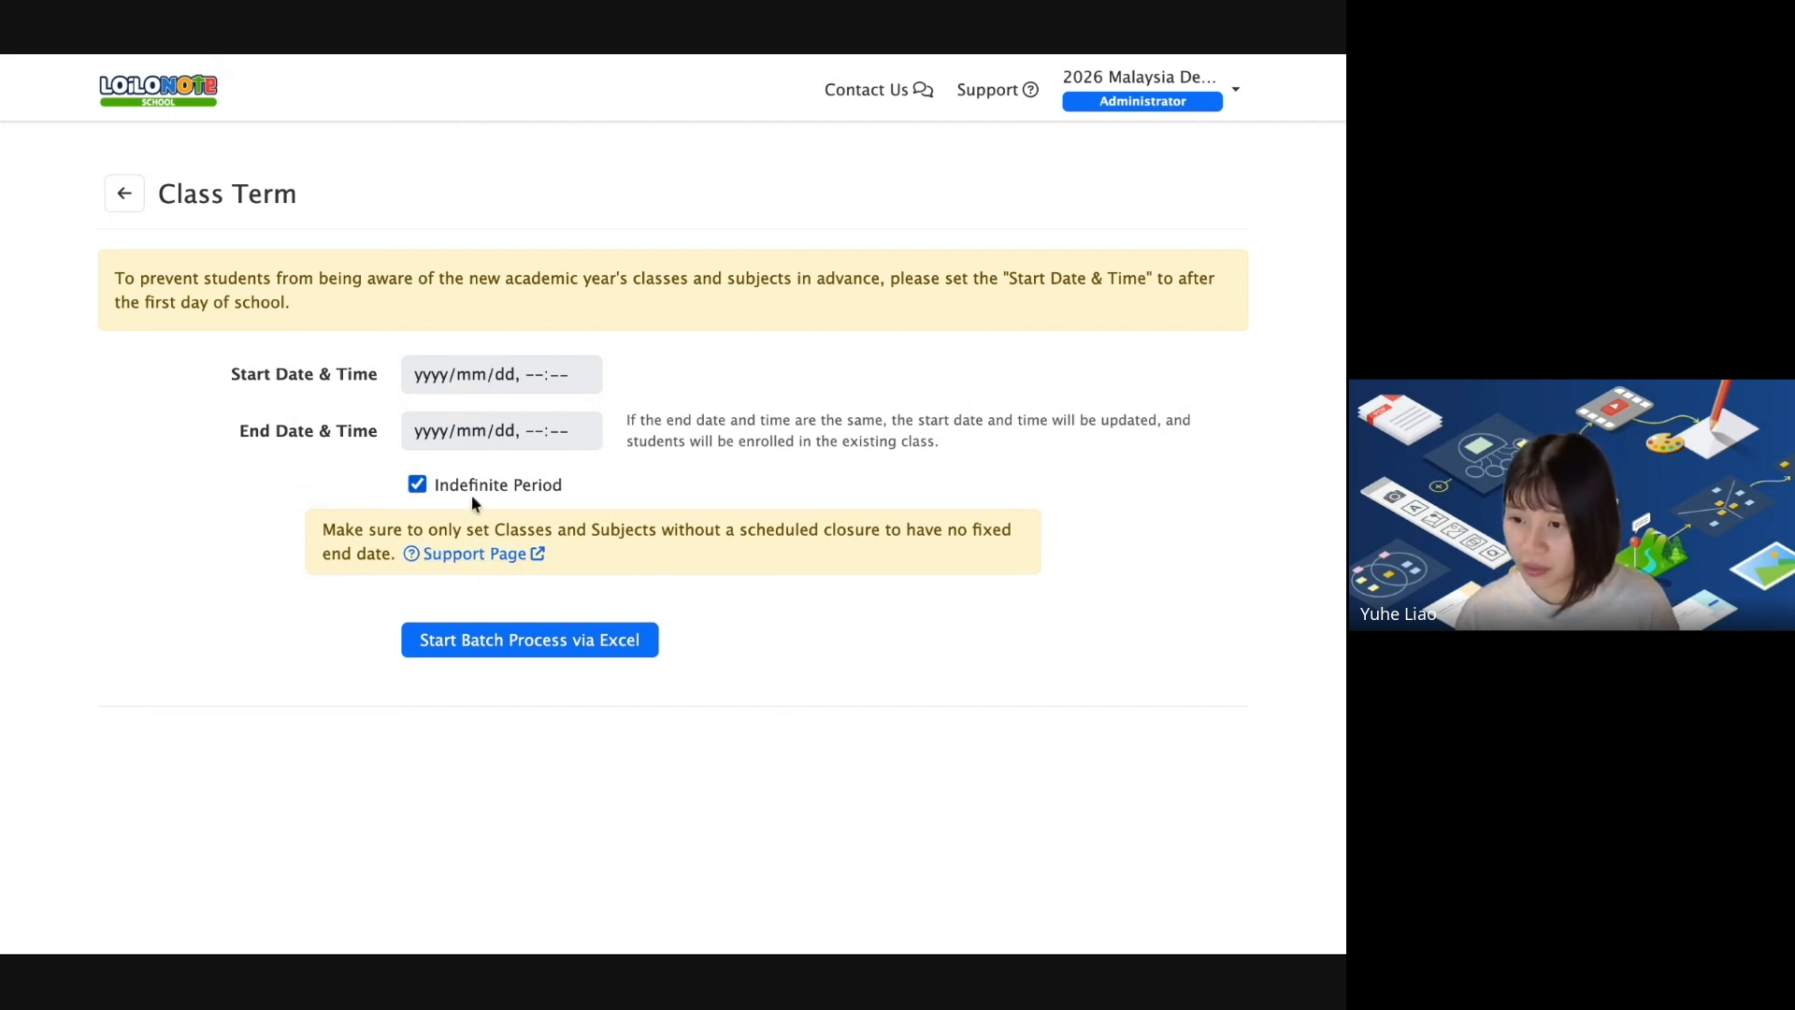
left_click(432, 486)
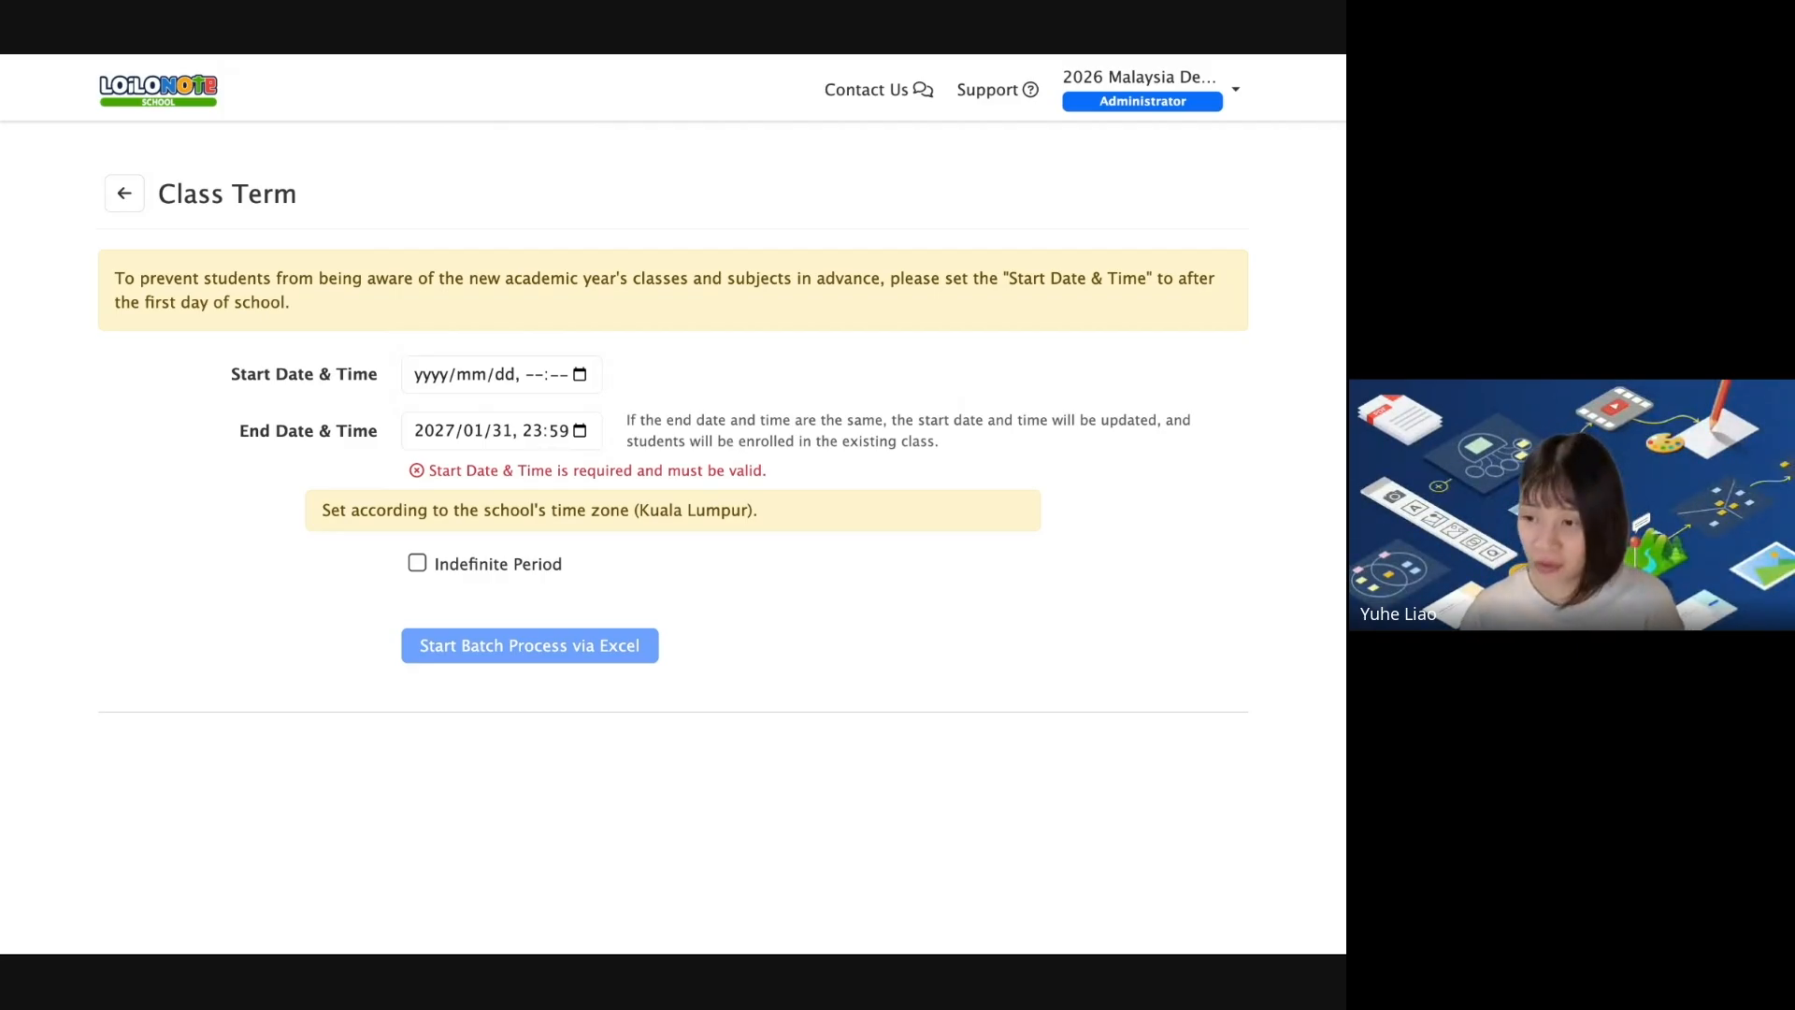
left_click(436, 377)
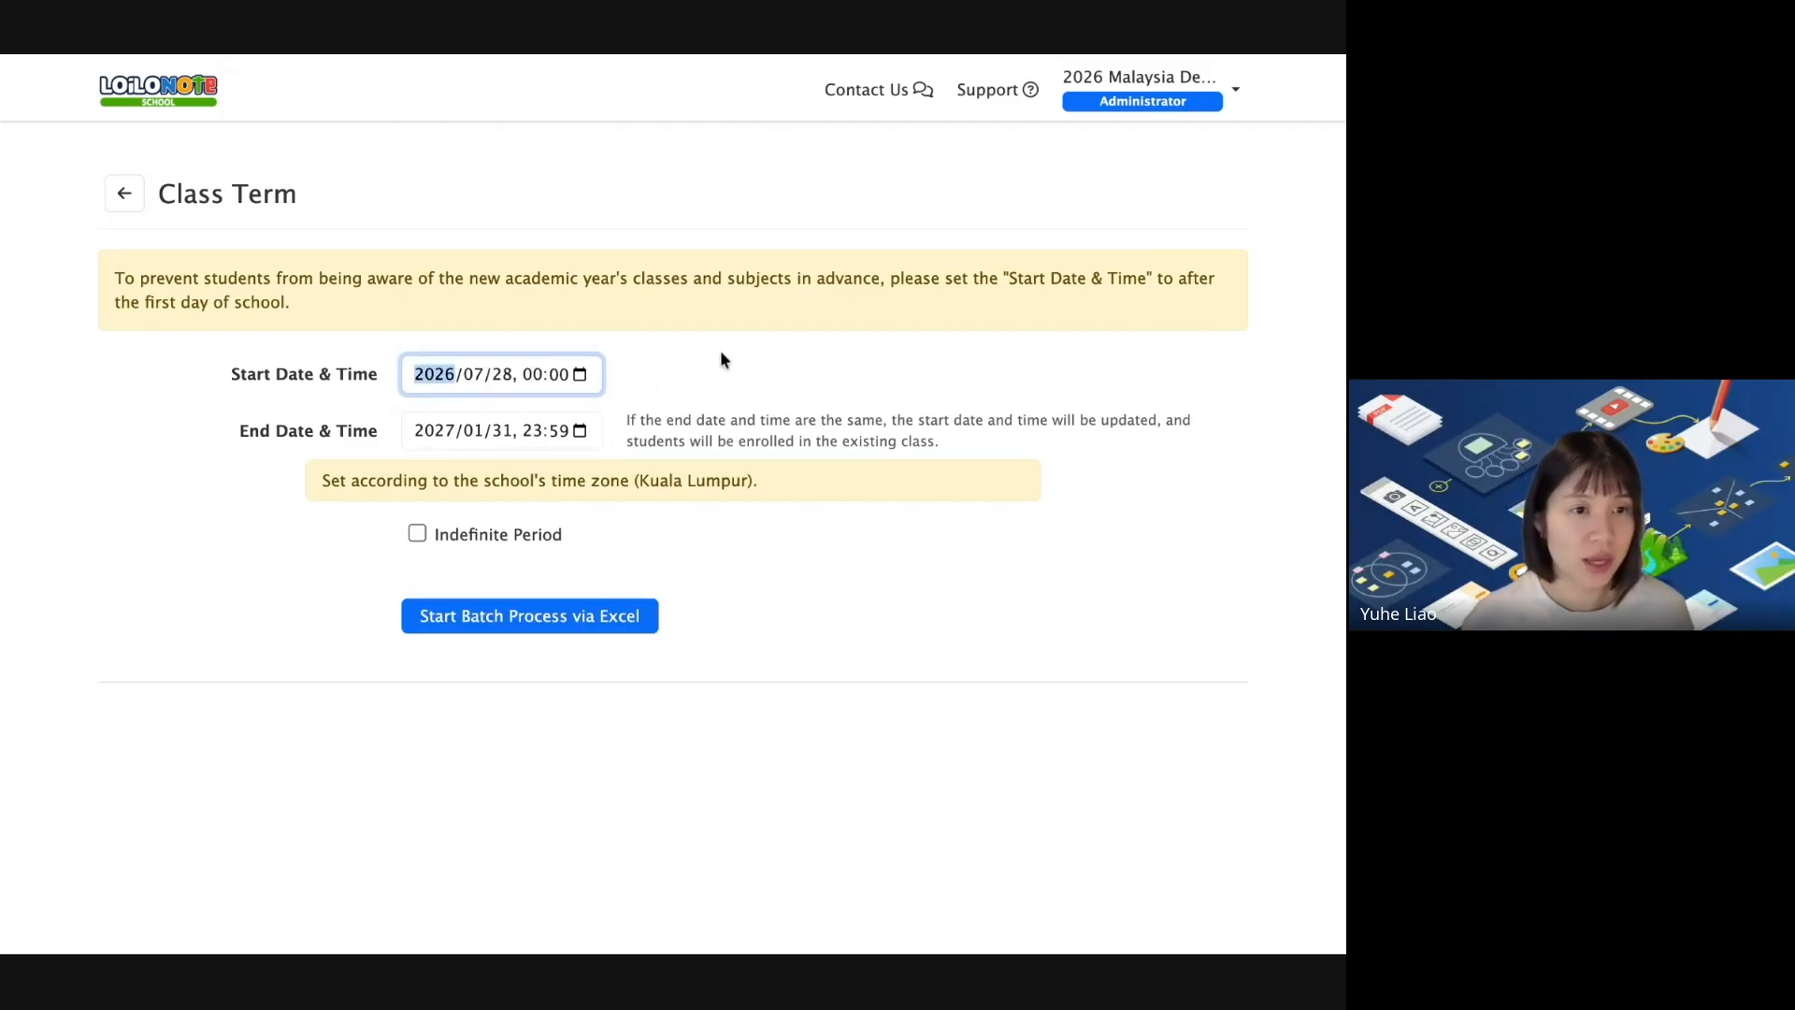
left_click(872, 654)
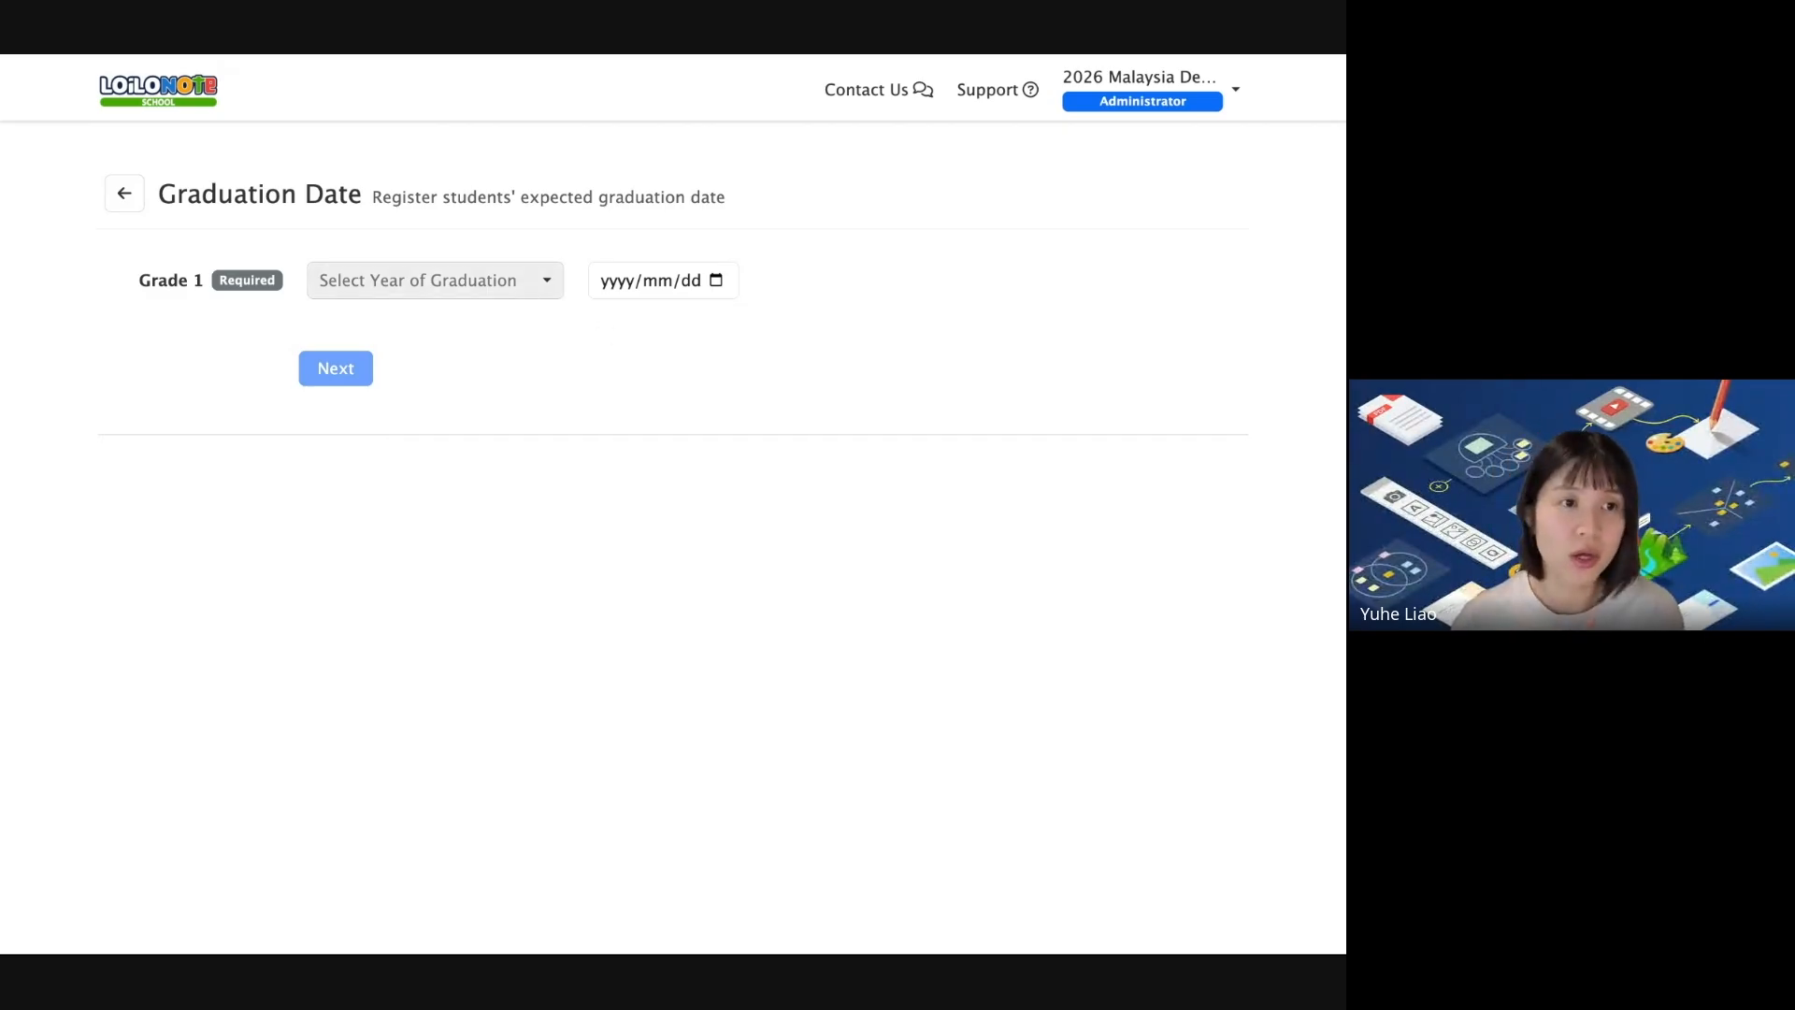
Set Grade 1 graduation to 6 years later (2033/01/31) after trying 2033/01/26, then continue.
left_click(435, 281)
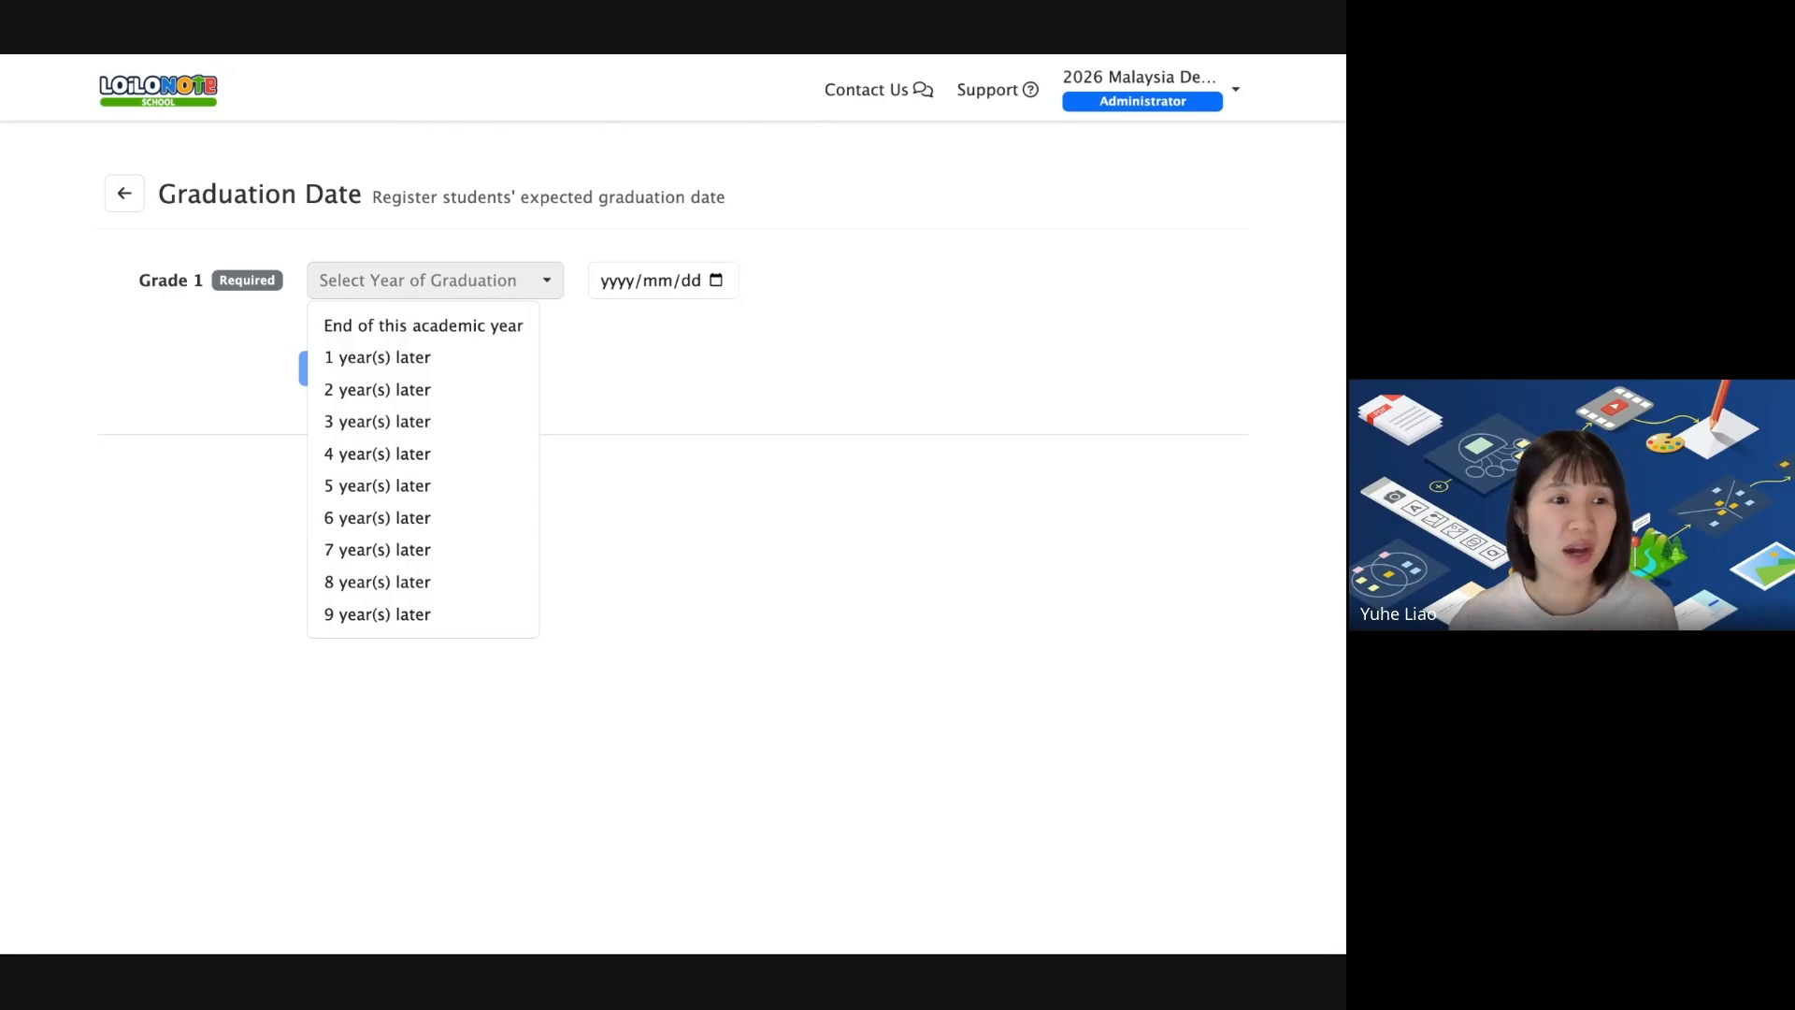
left_click(427, 517)
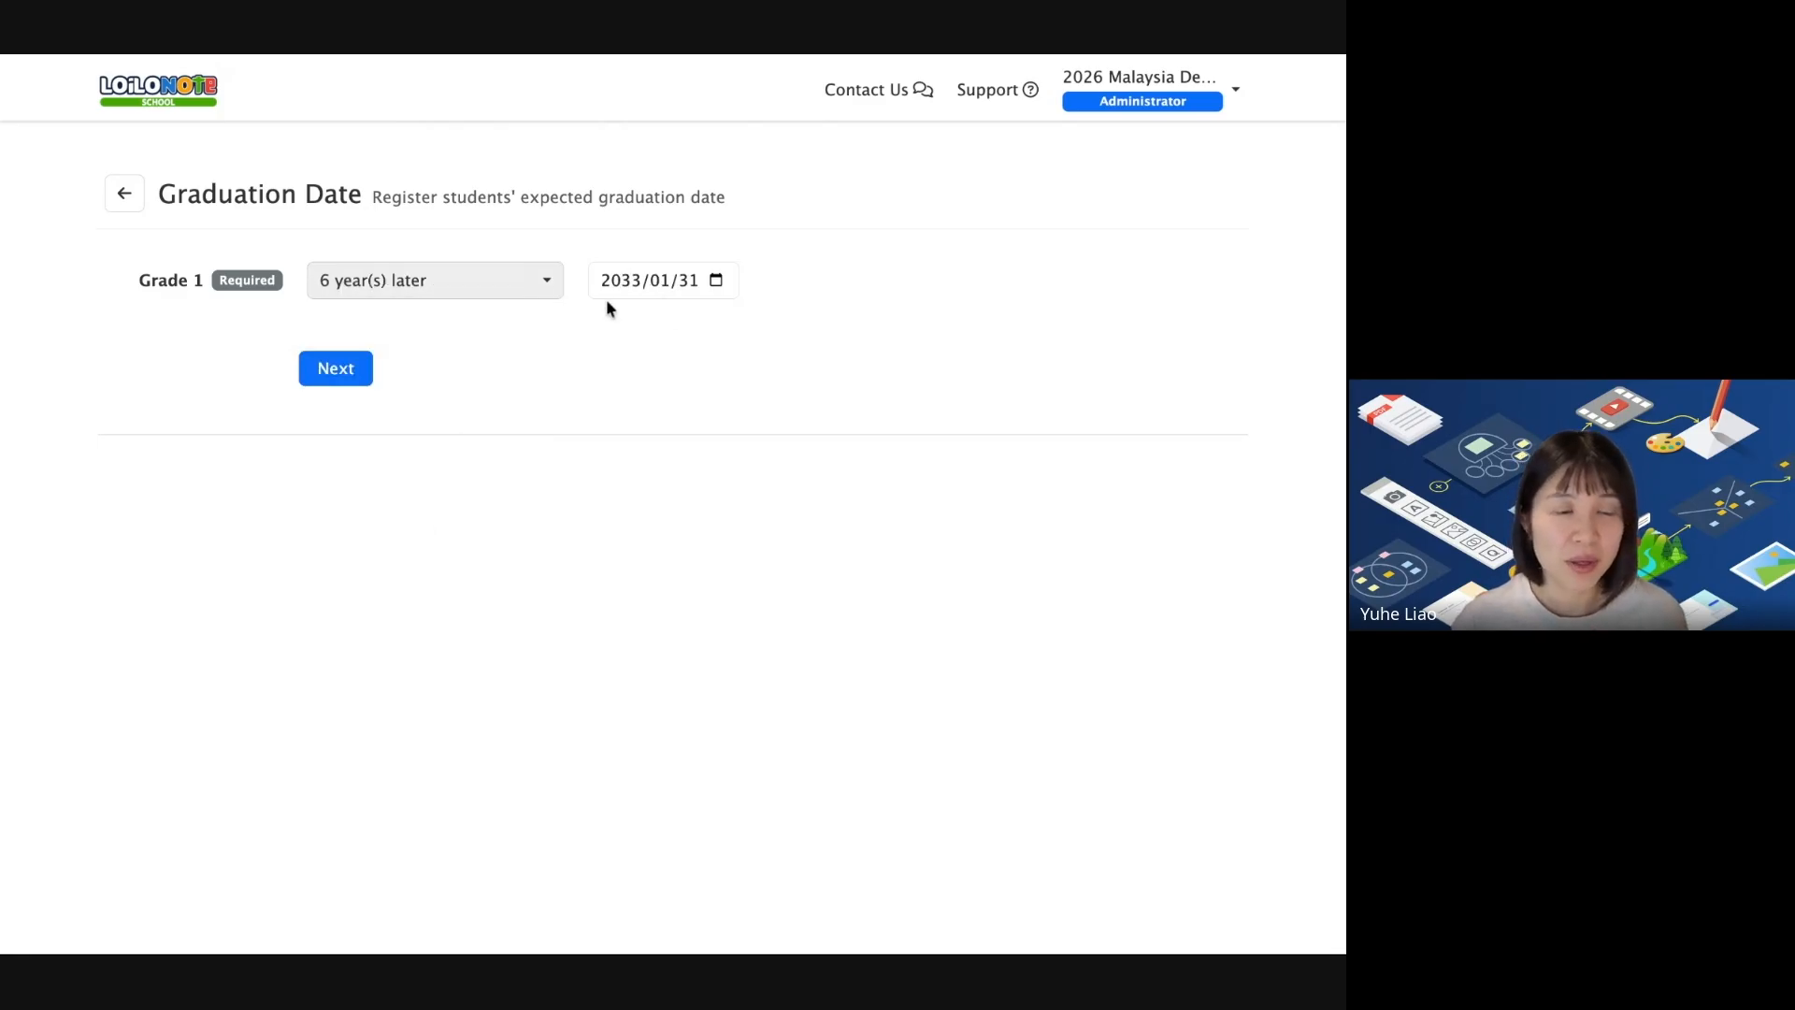
left_click(660, 288)
left_click(684, 287)
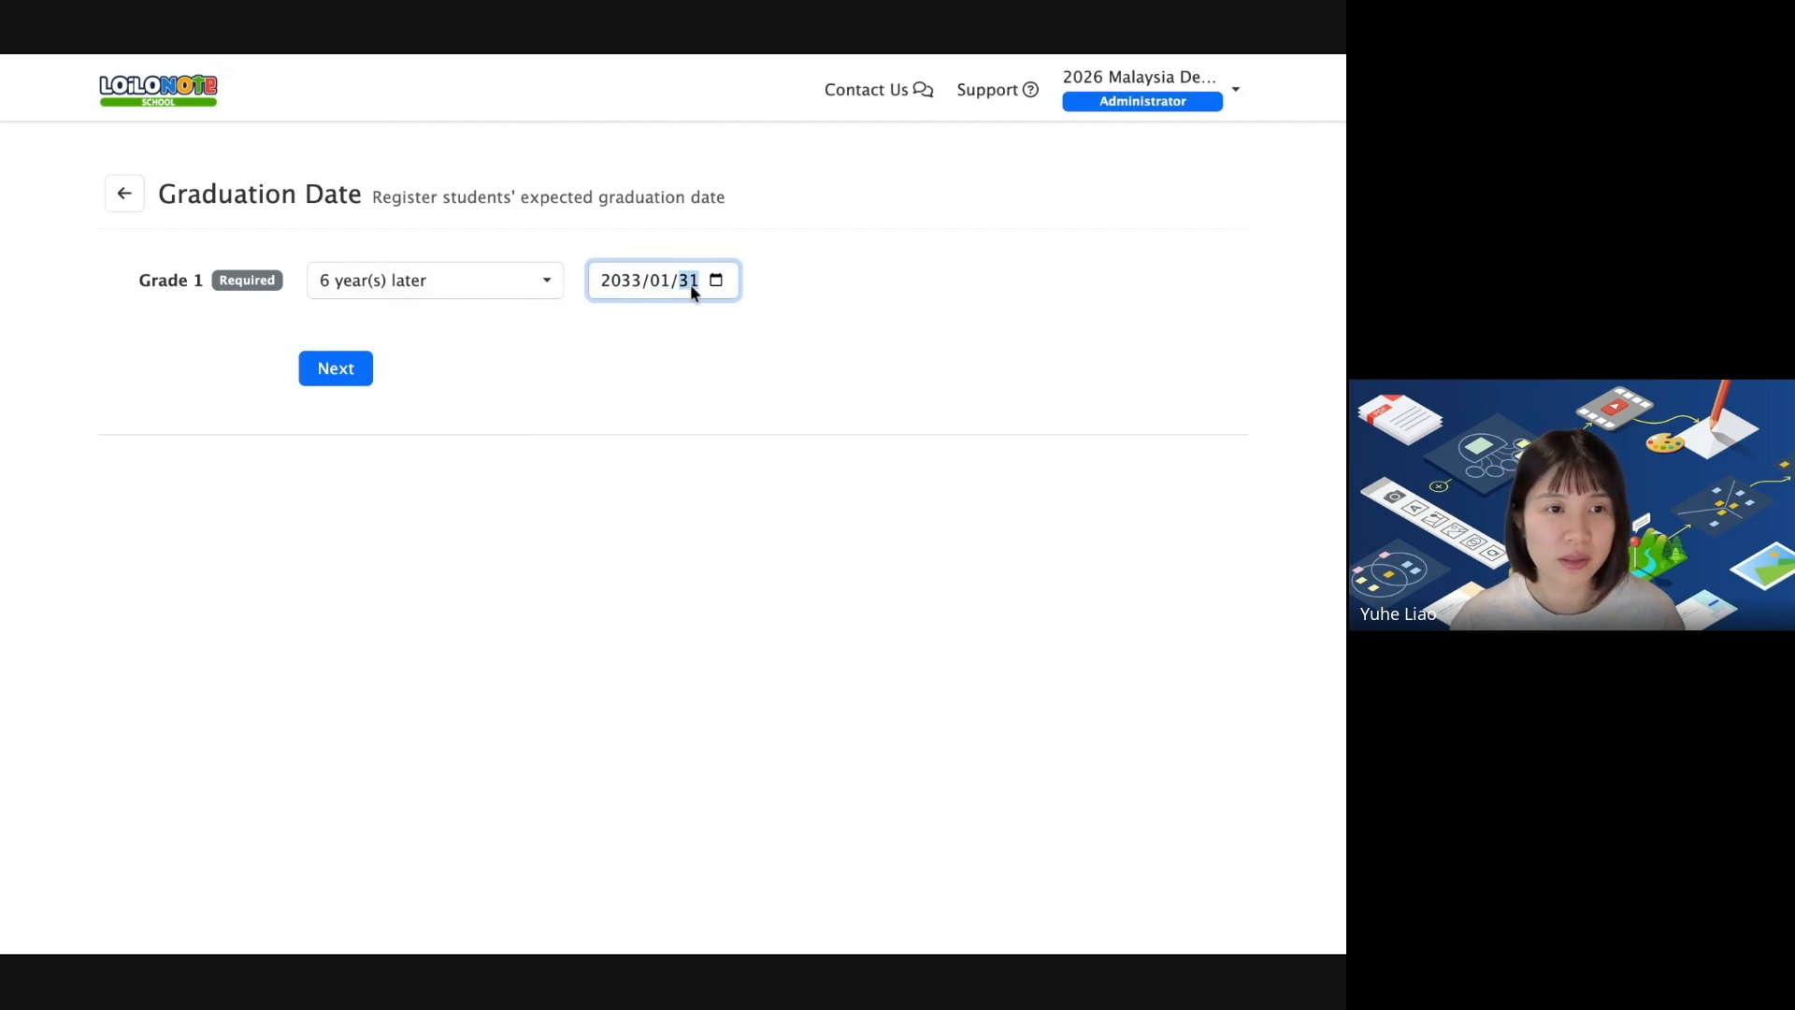
left_click(716, 283)
left_click(711, 481)
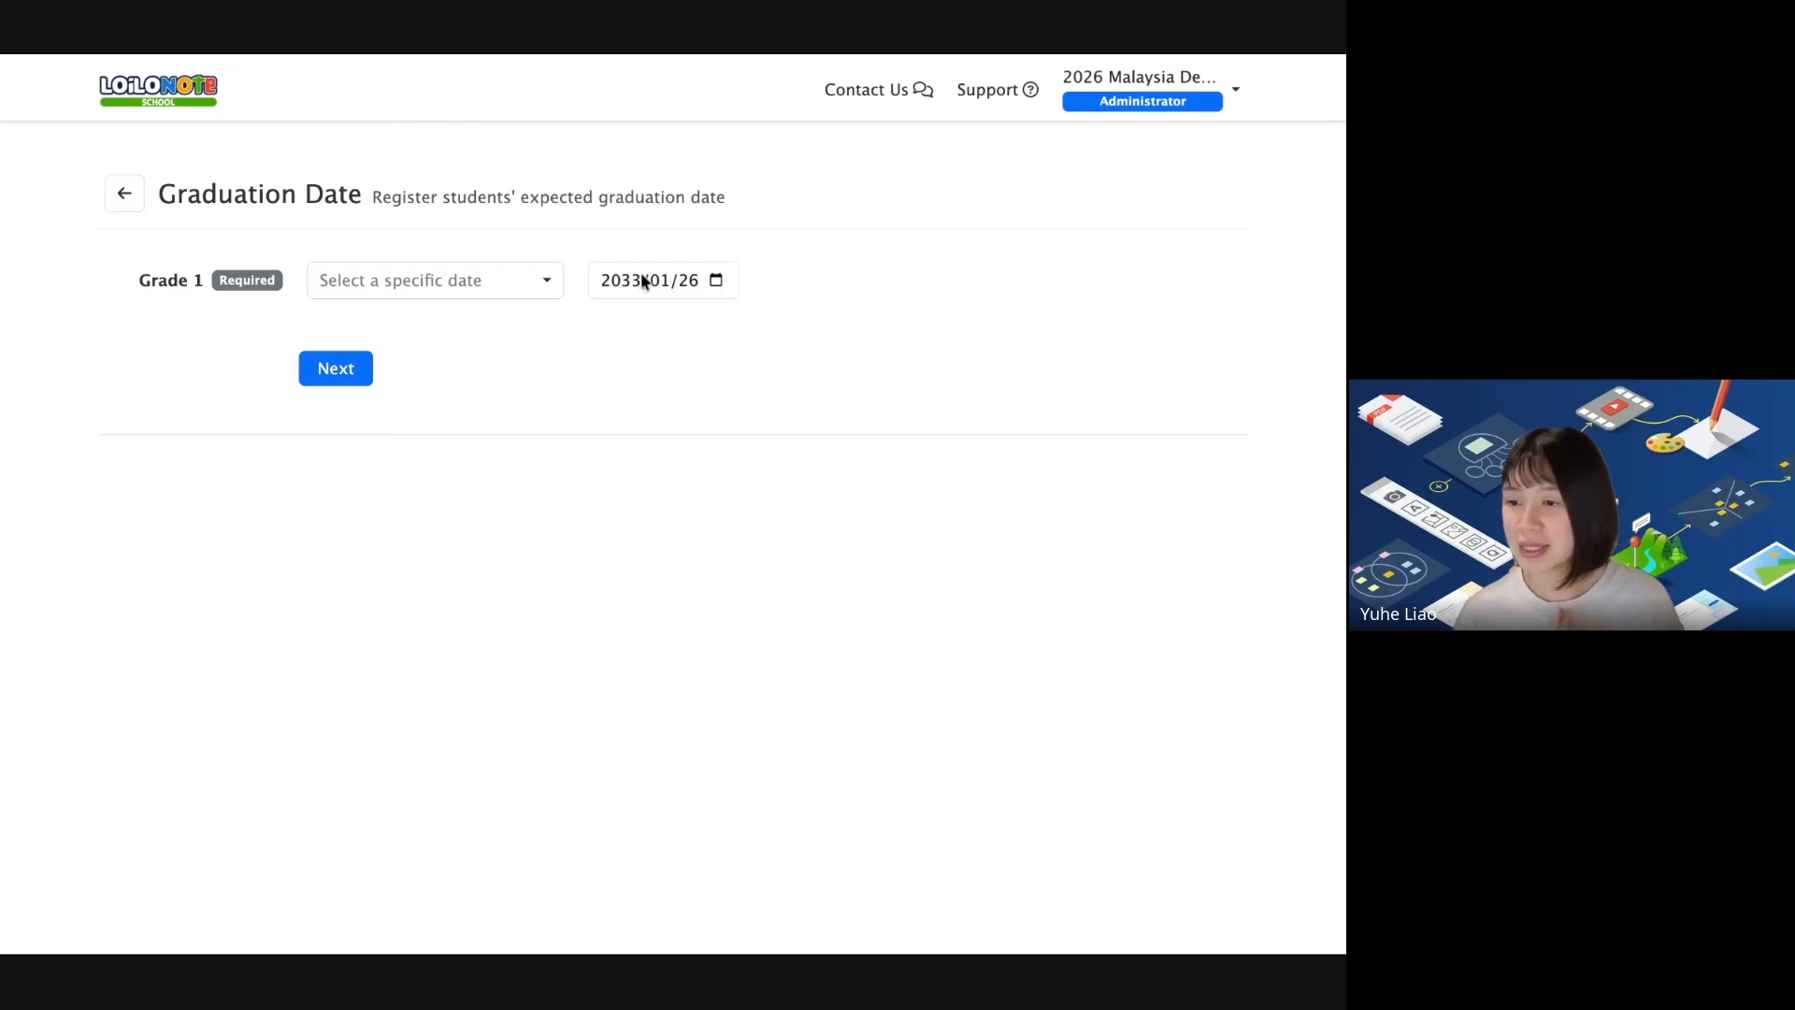
left_click(535, 284)
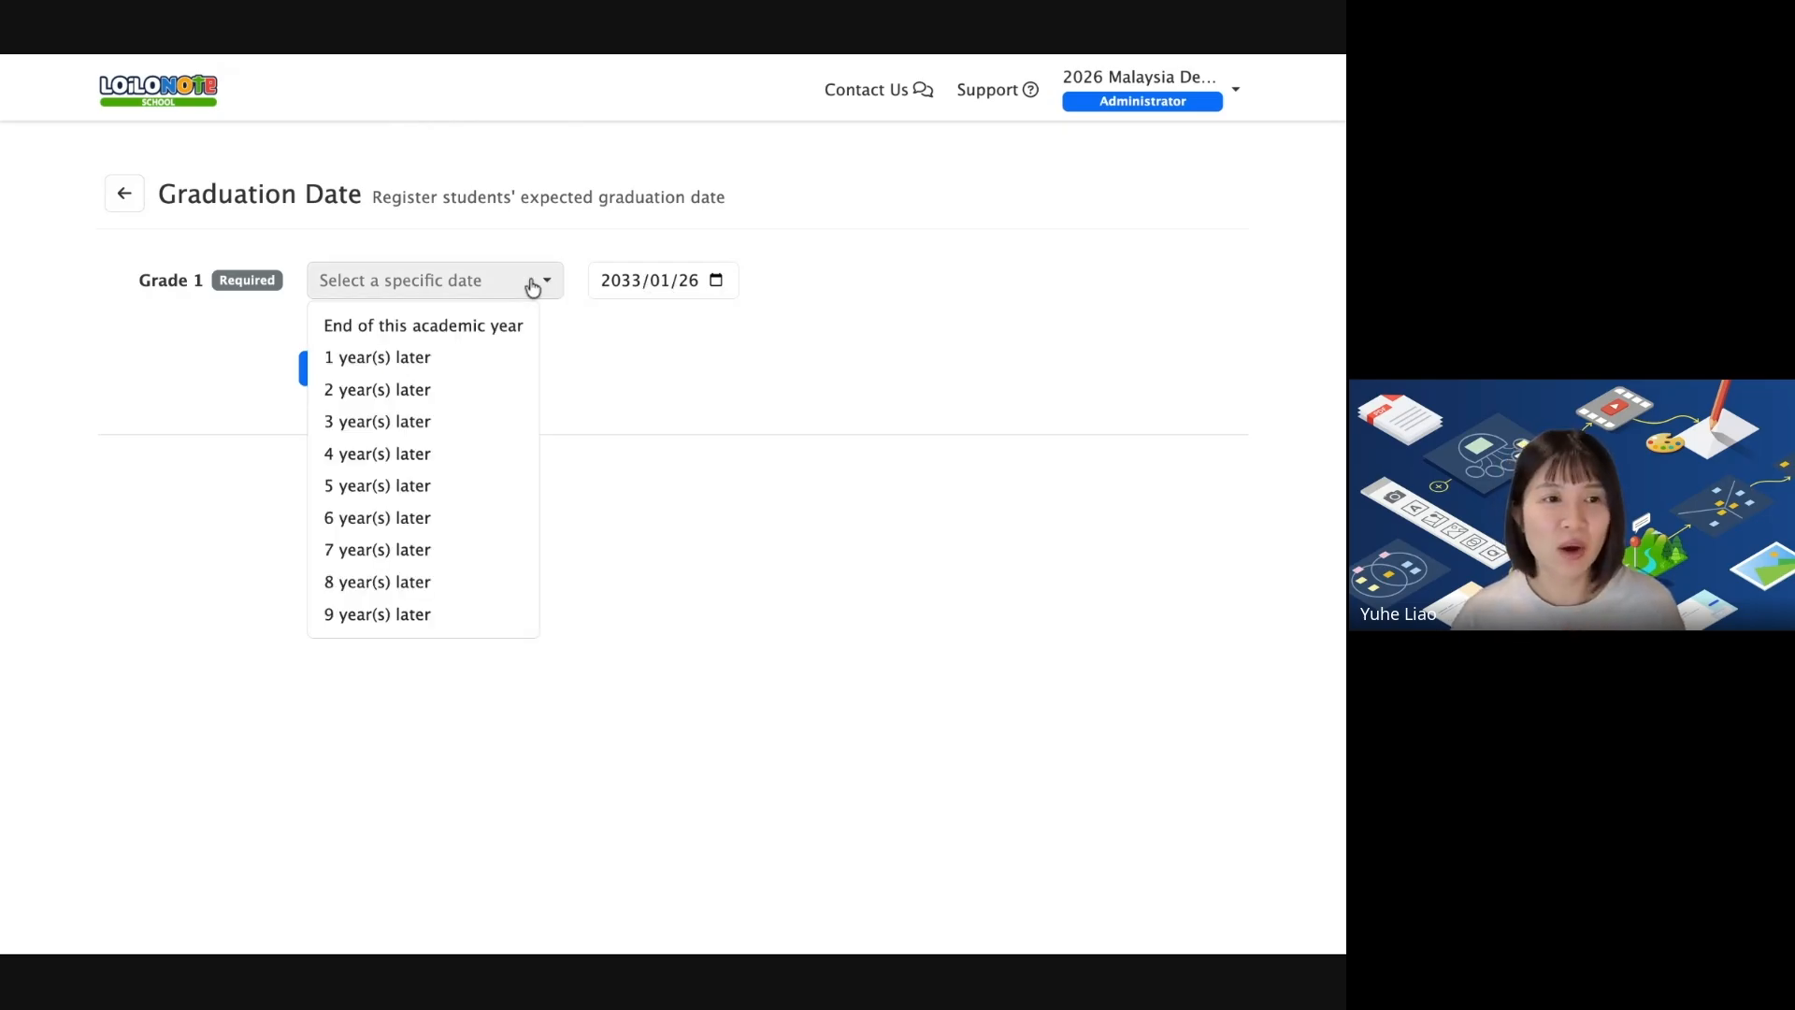
left_click(418, 516)
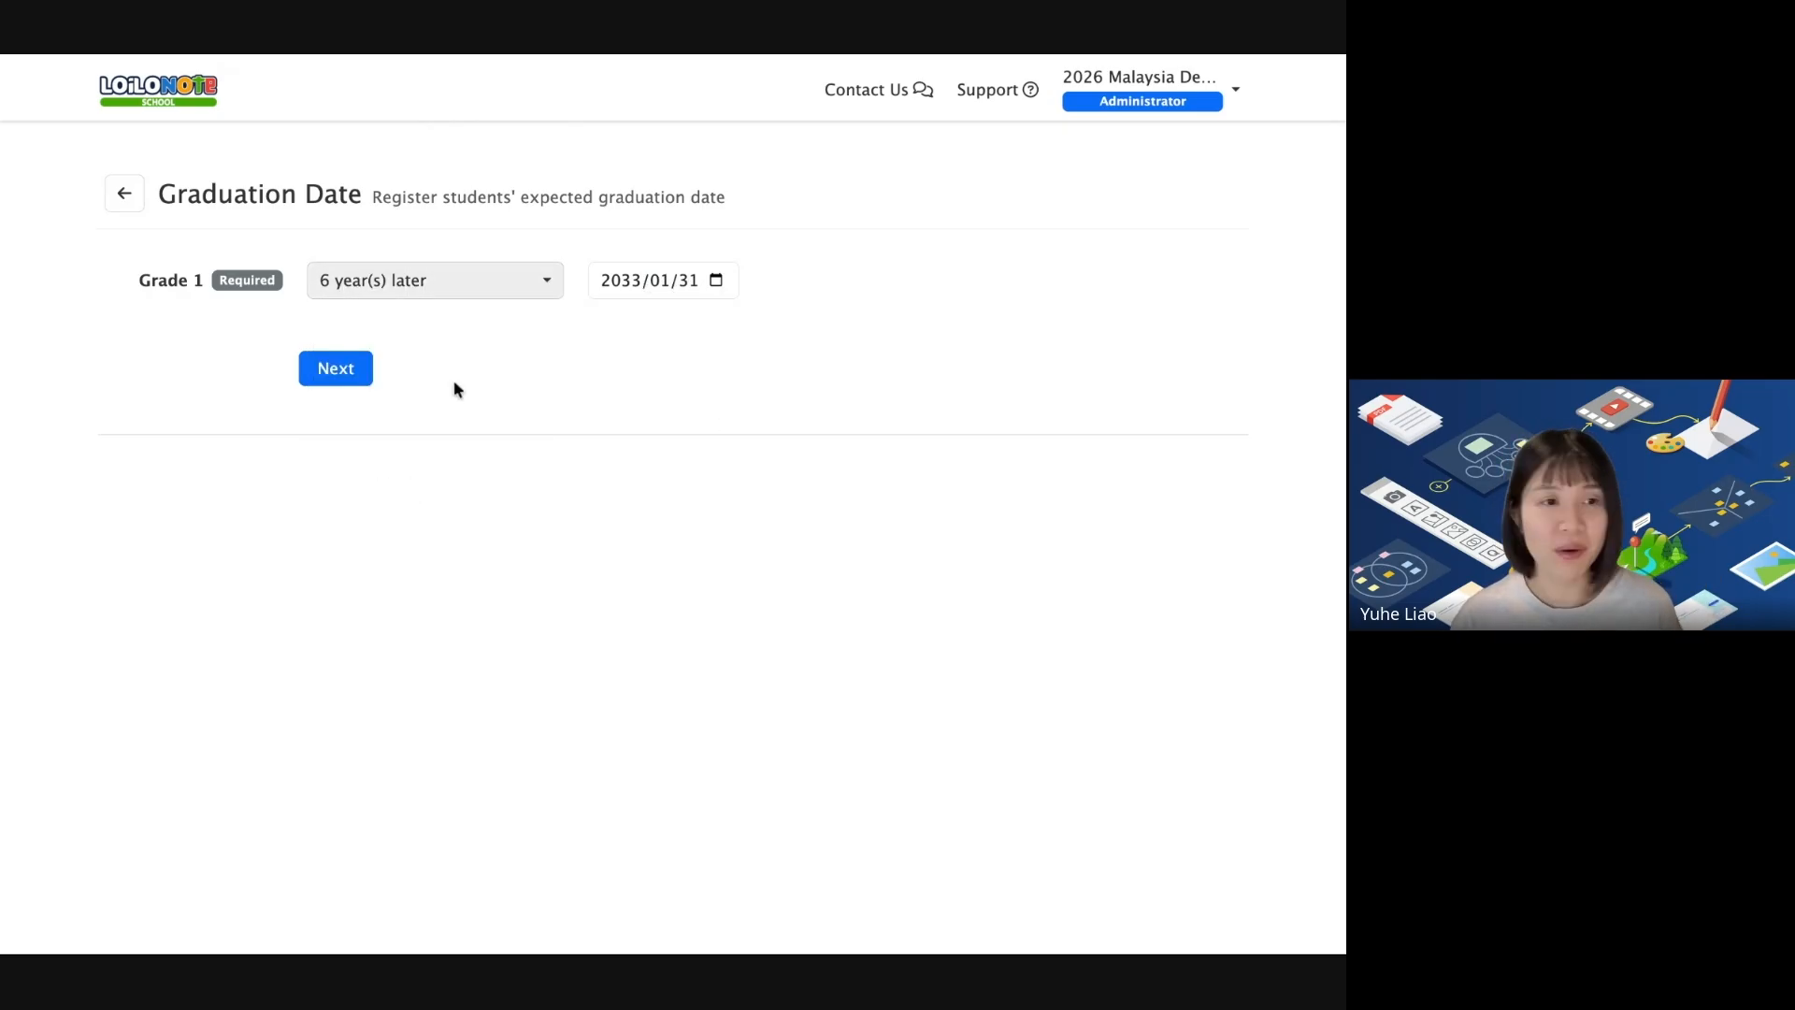
left_click(363, 371)
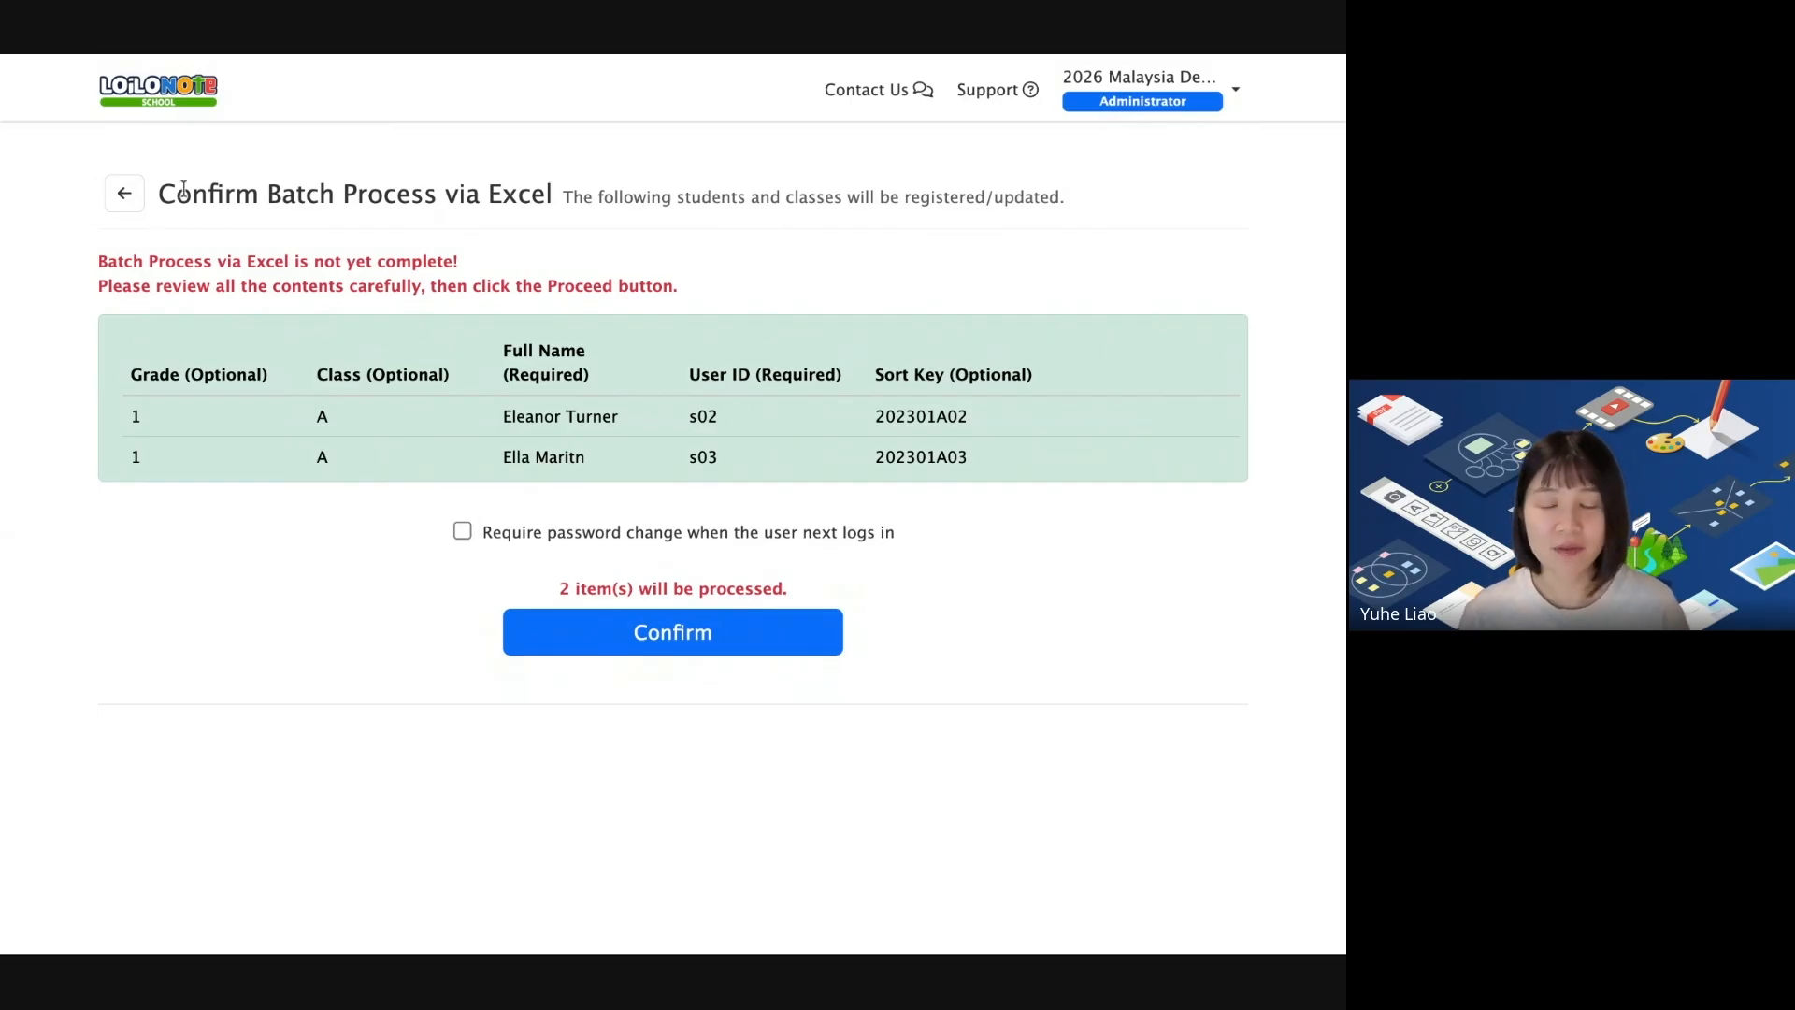
Confirm and complete registering both students, then find them under the 01/31/2033 group.
left_click(666, 645)
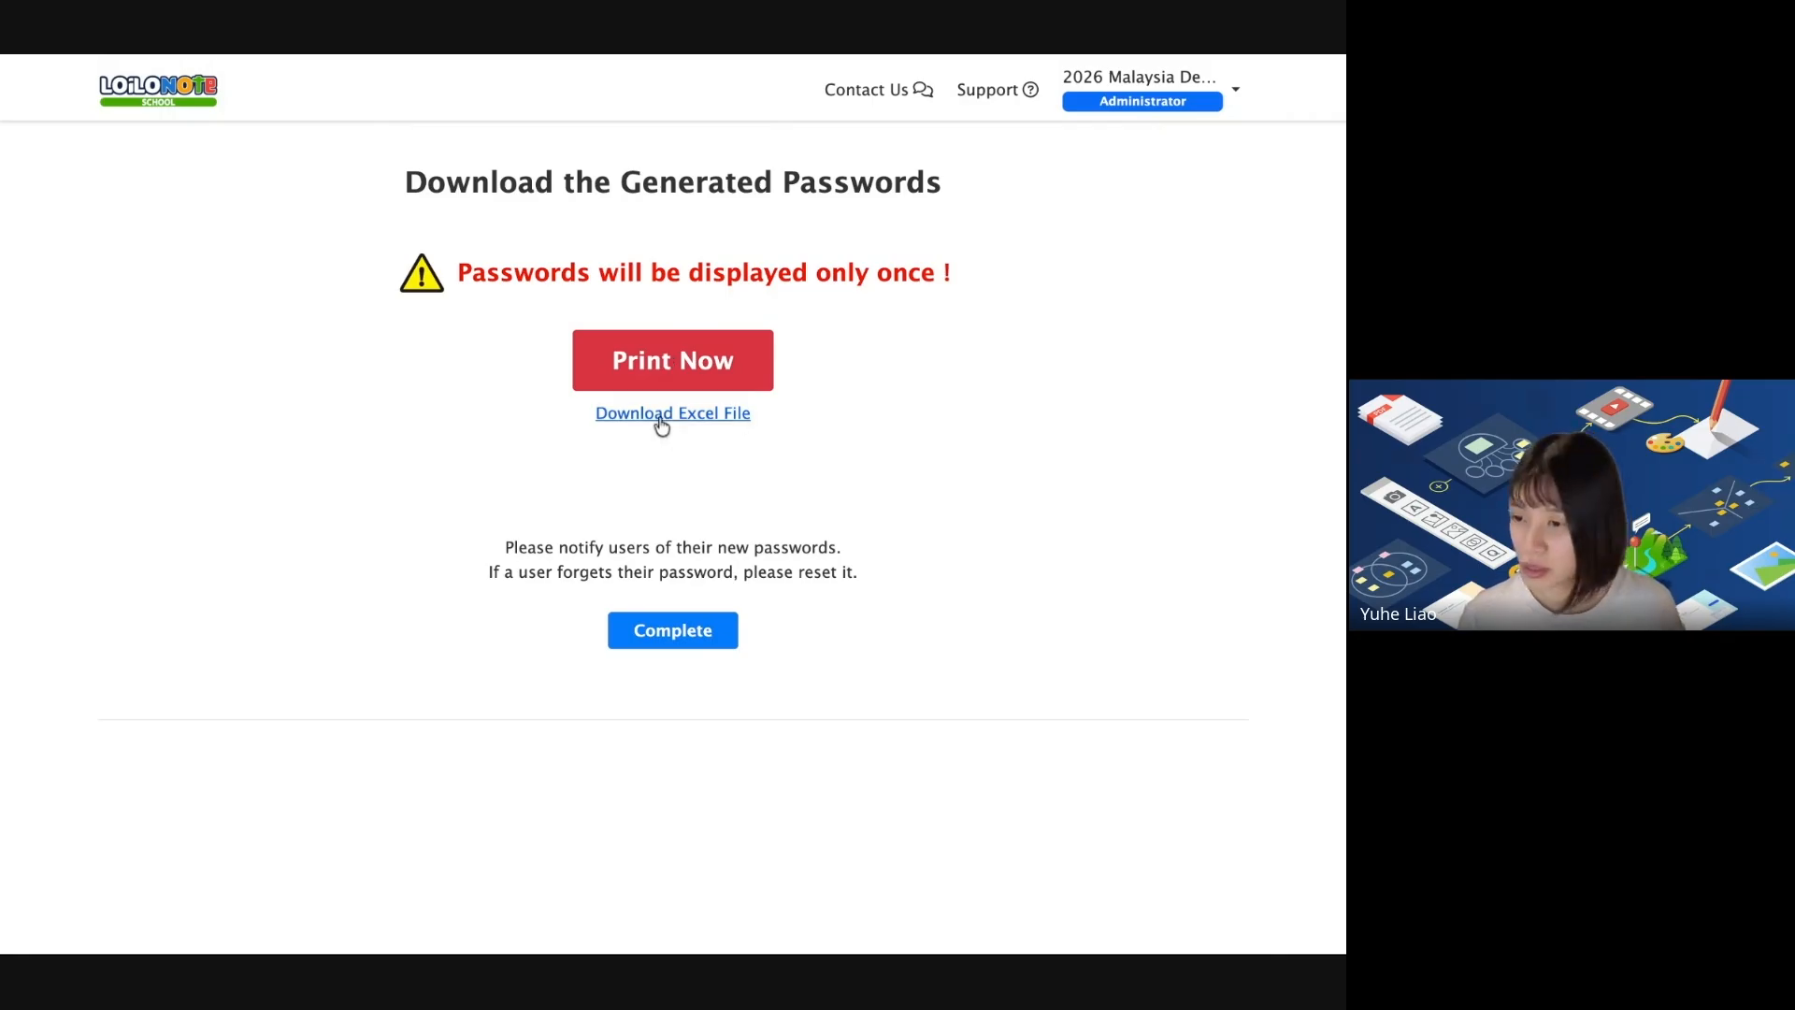
left_click(670, 629)
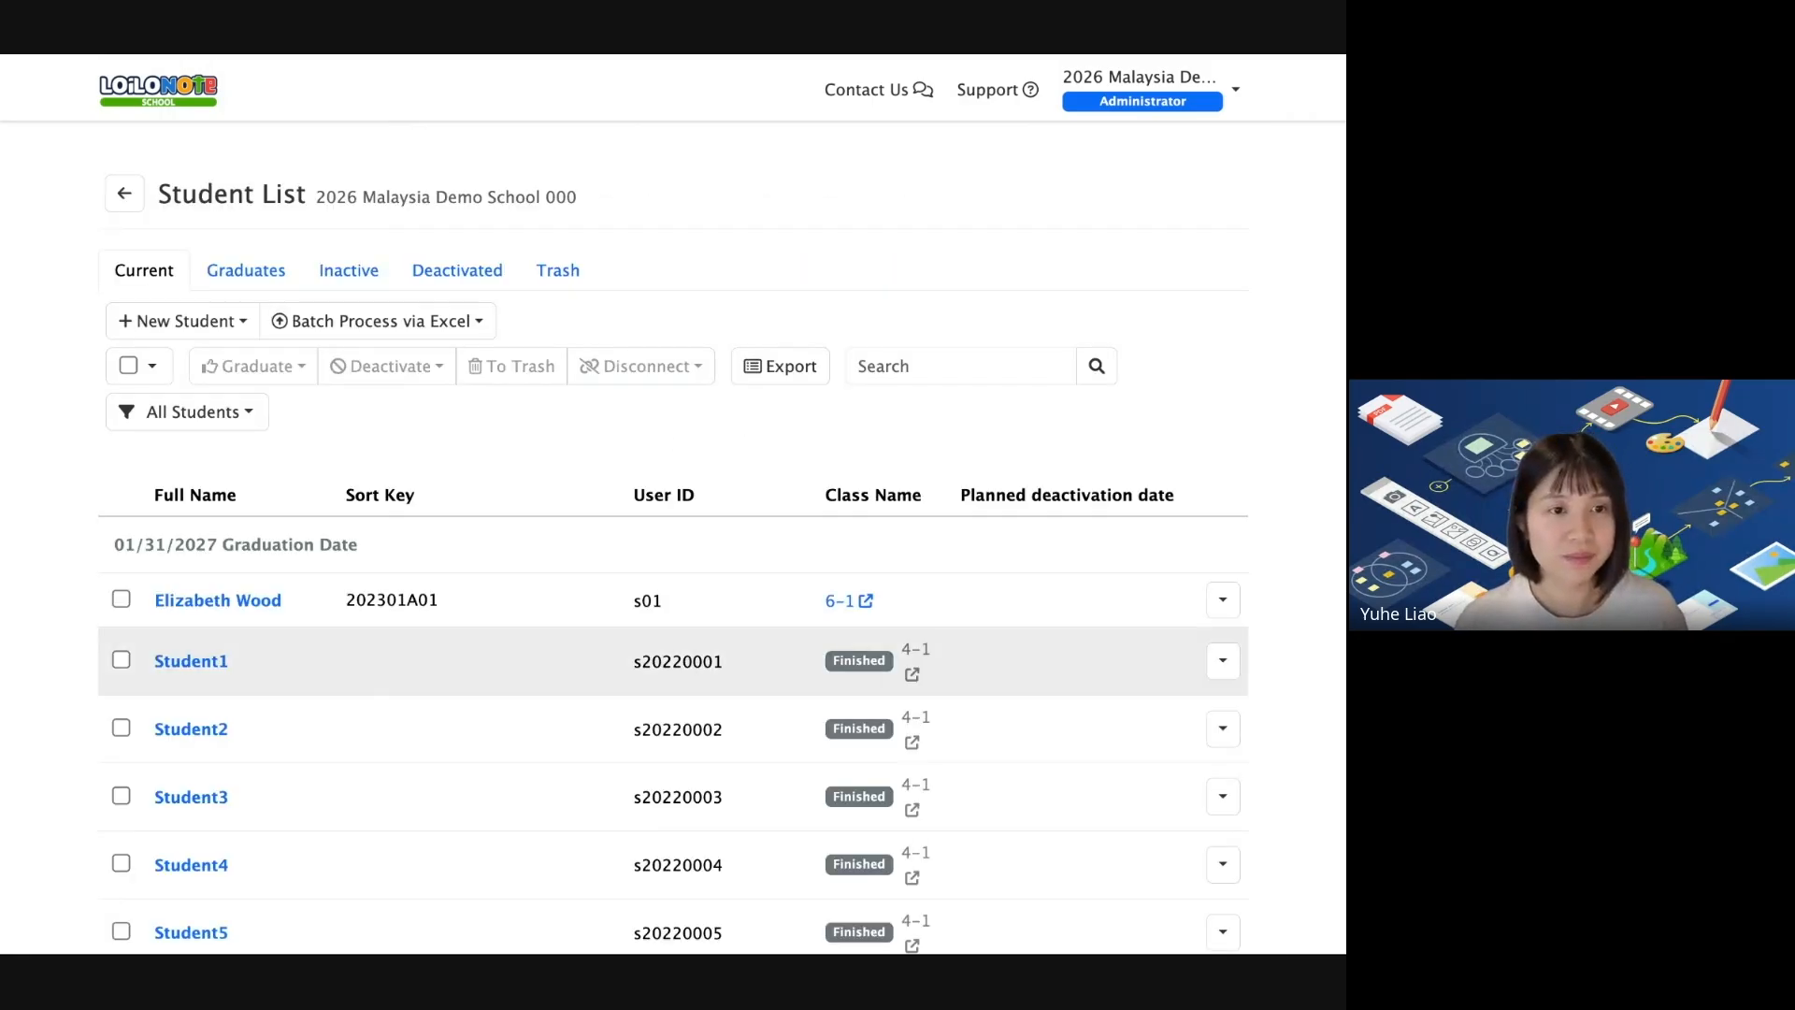
scroll(994, 565, "down", 15)
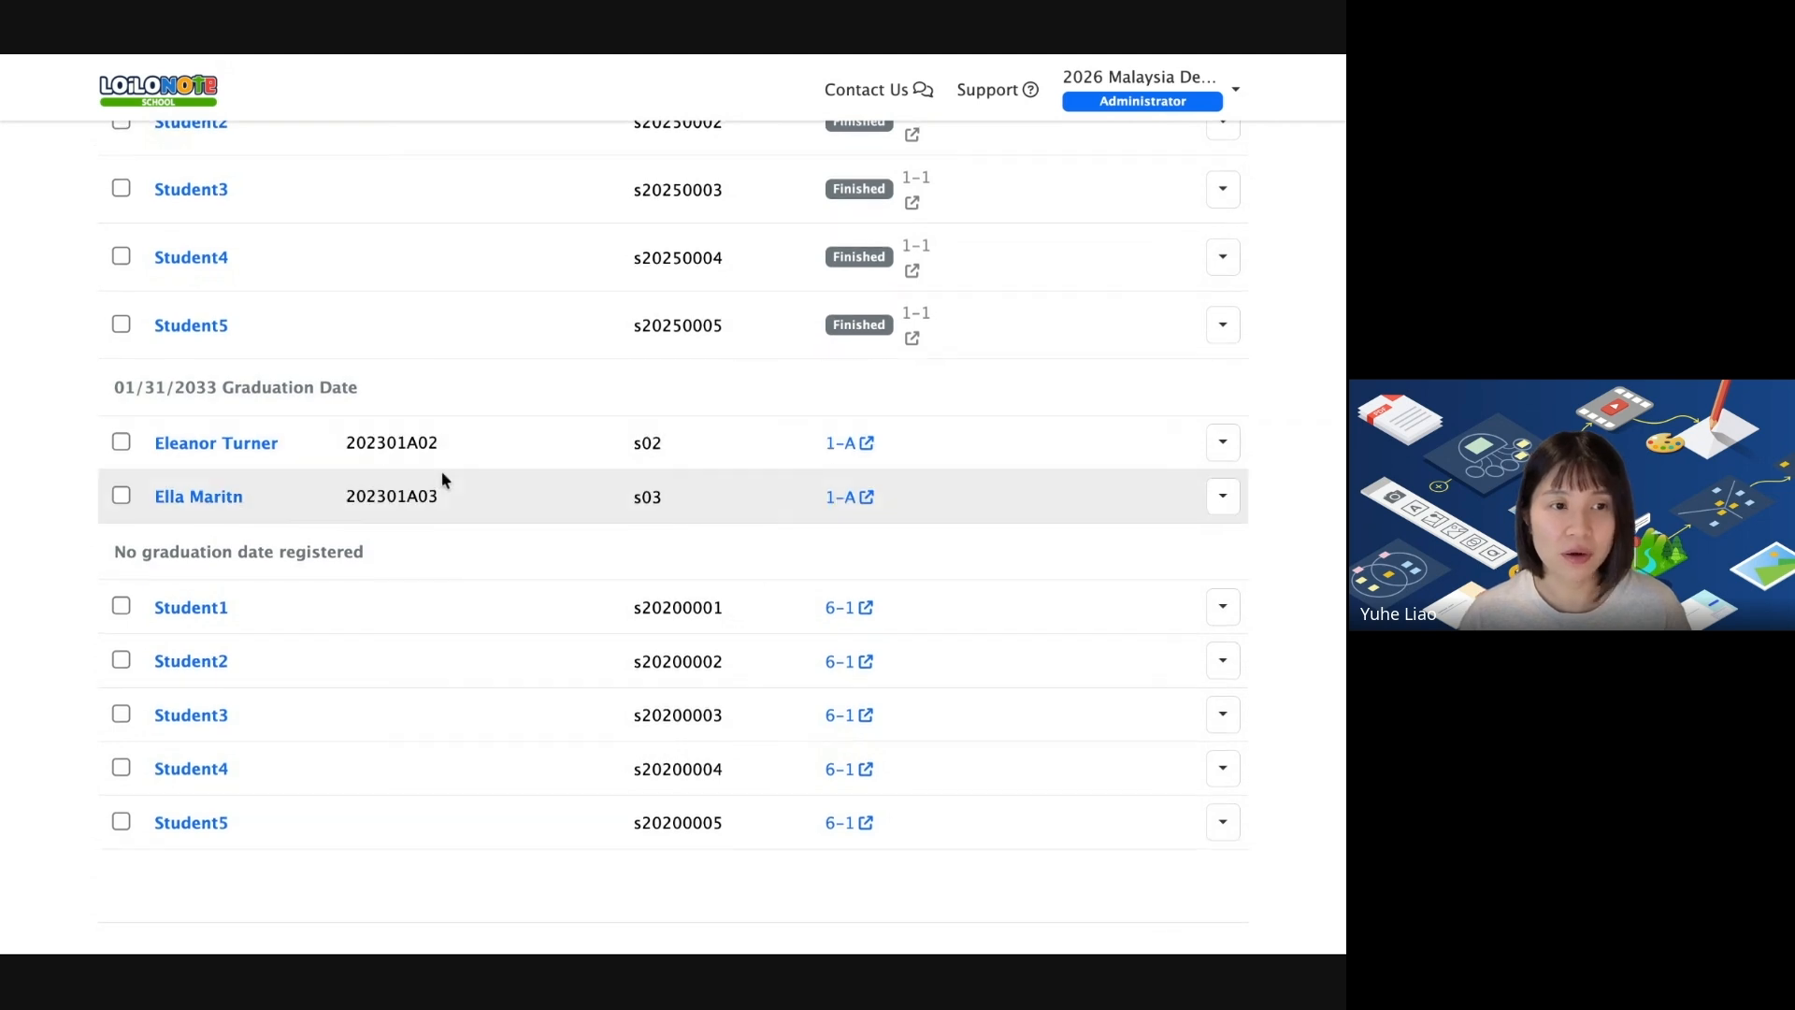
scroll(458, 472, "up", 1)
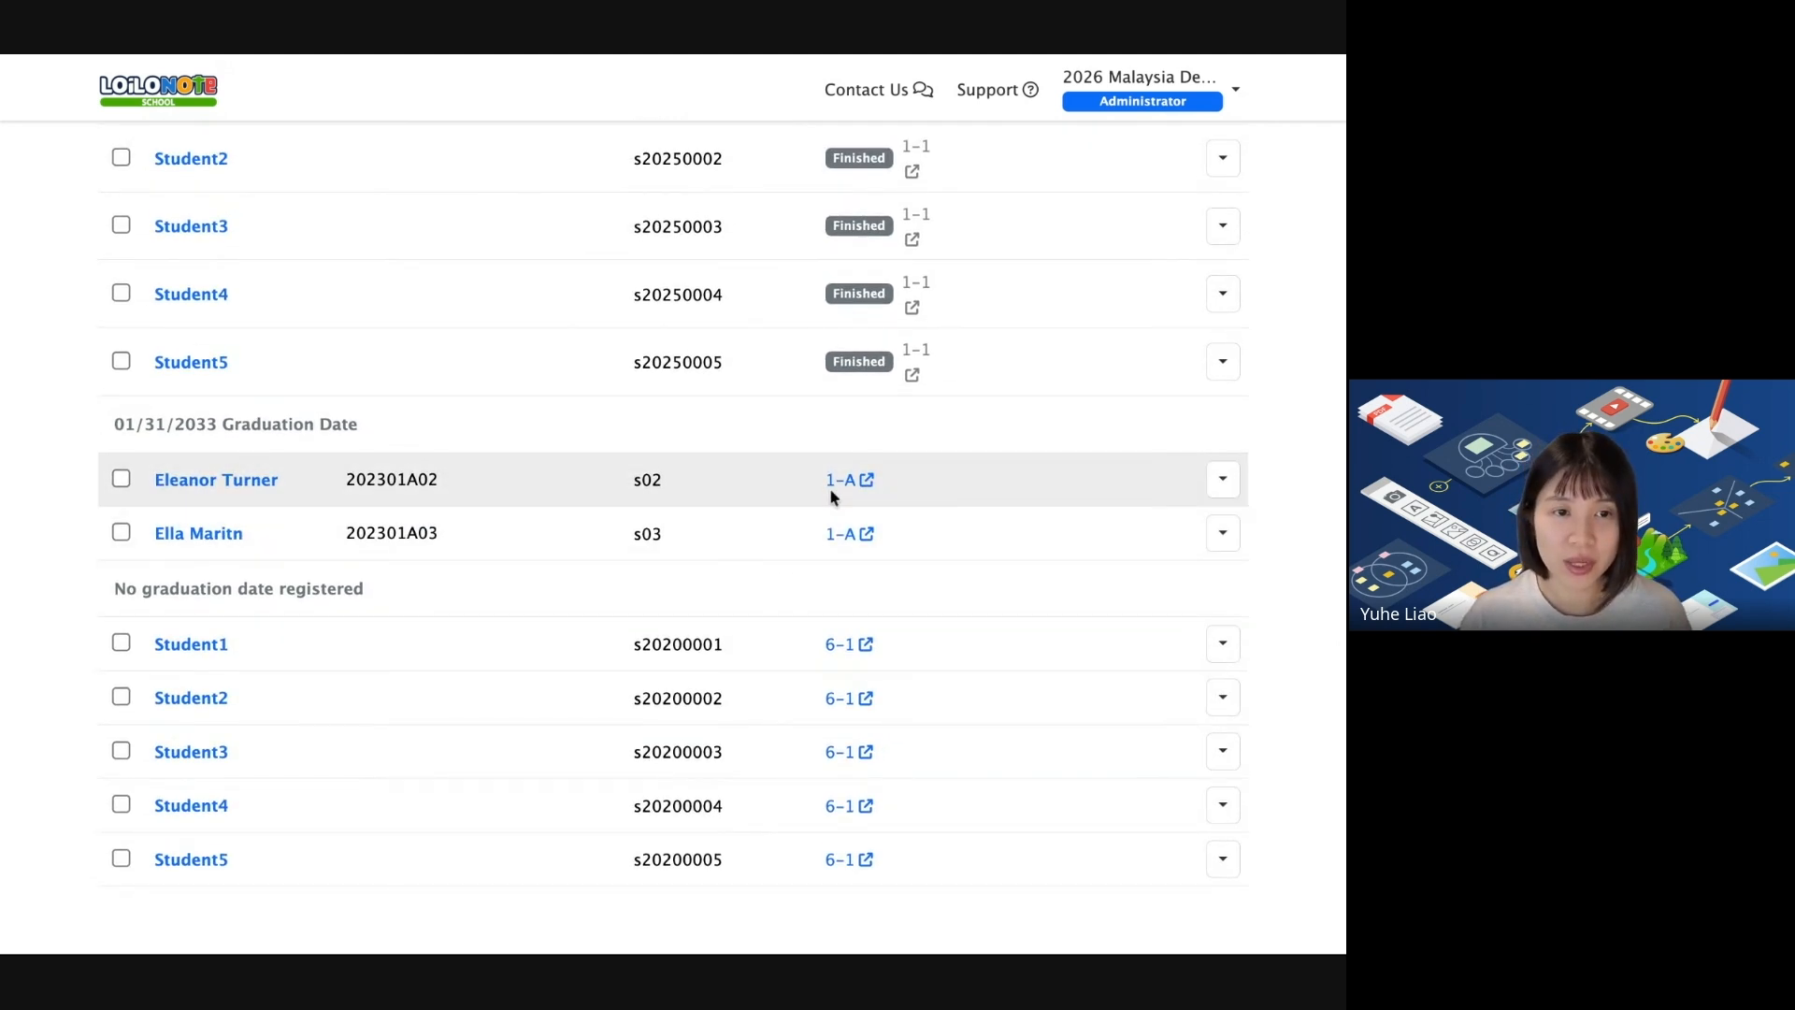
scroll(869, 500, "up", 1)
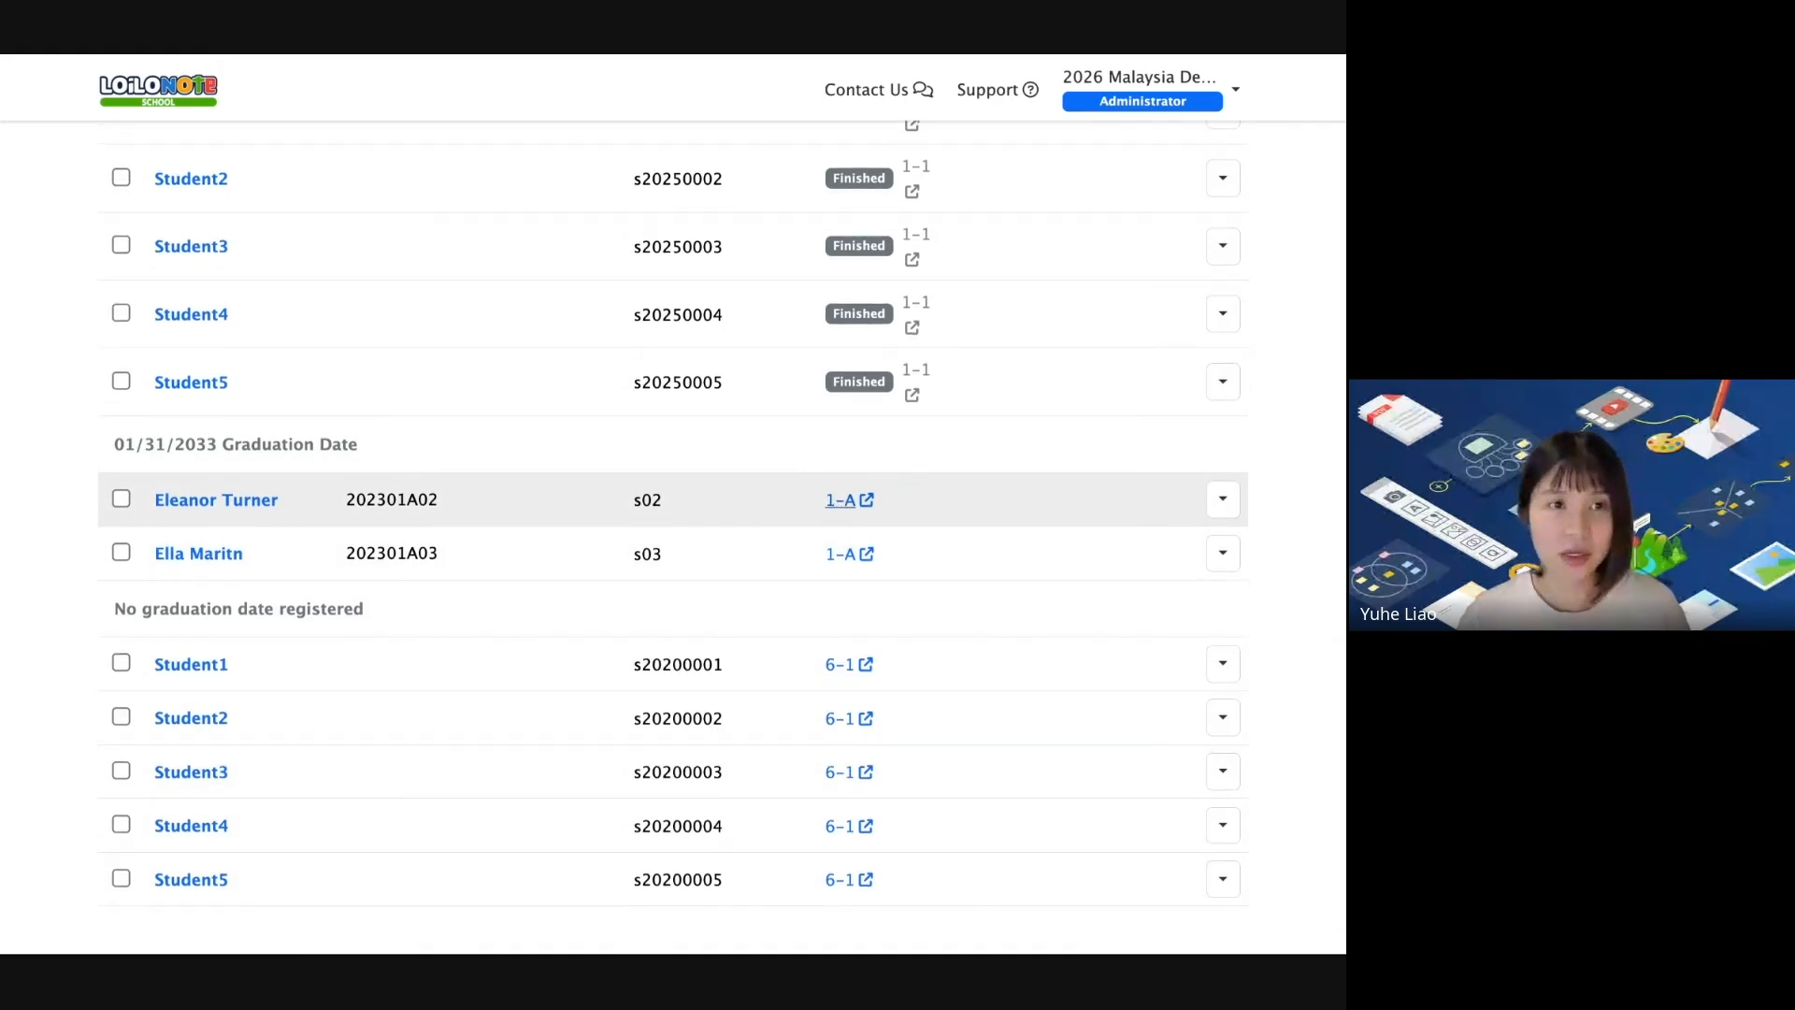
View class 1-A's page with both students graduating 2/1/2033, then show the SSO slide.
left_click(841, 499)
scroll(840, 516, "down", 2)
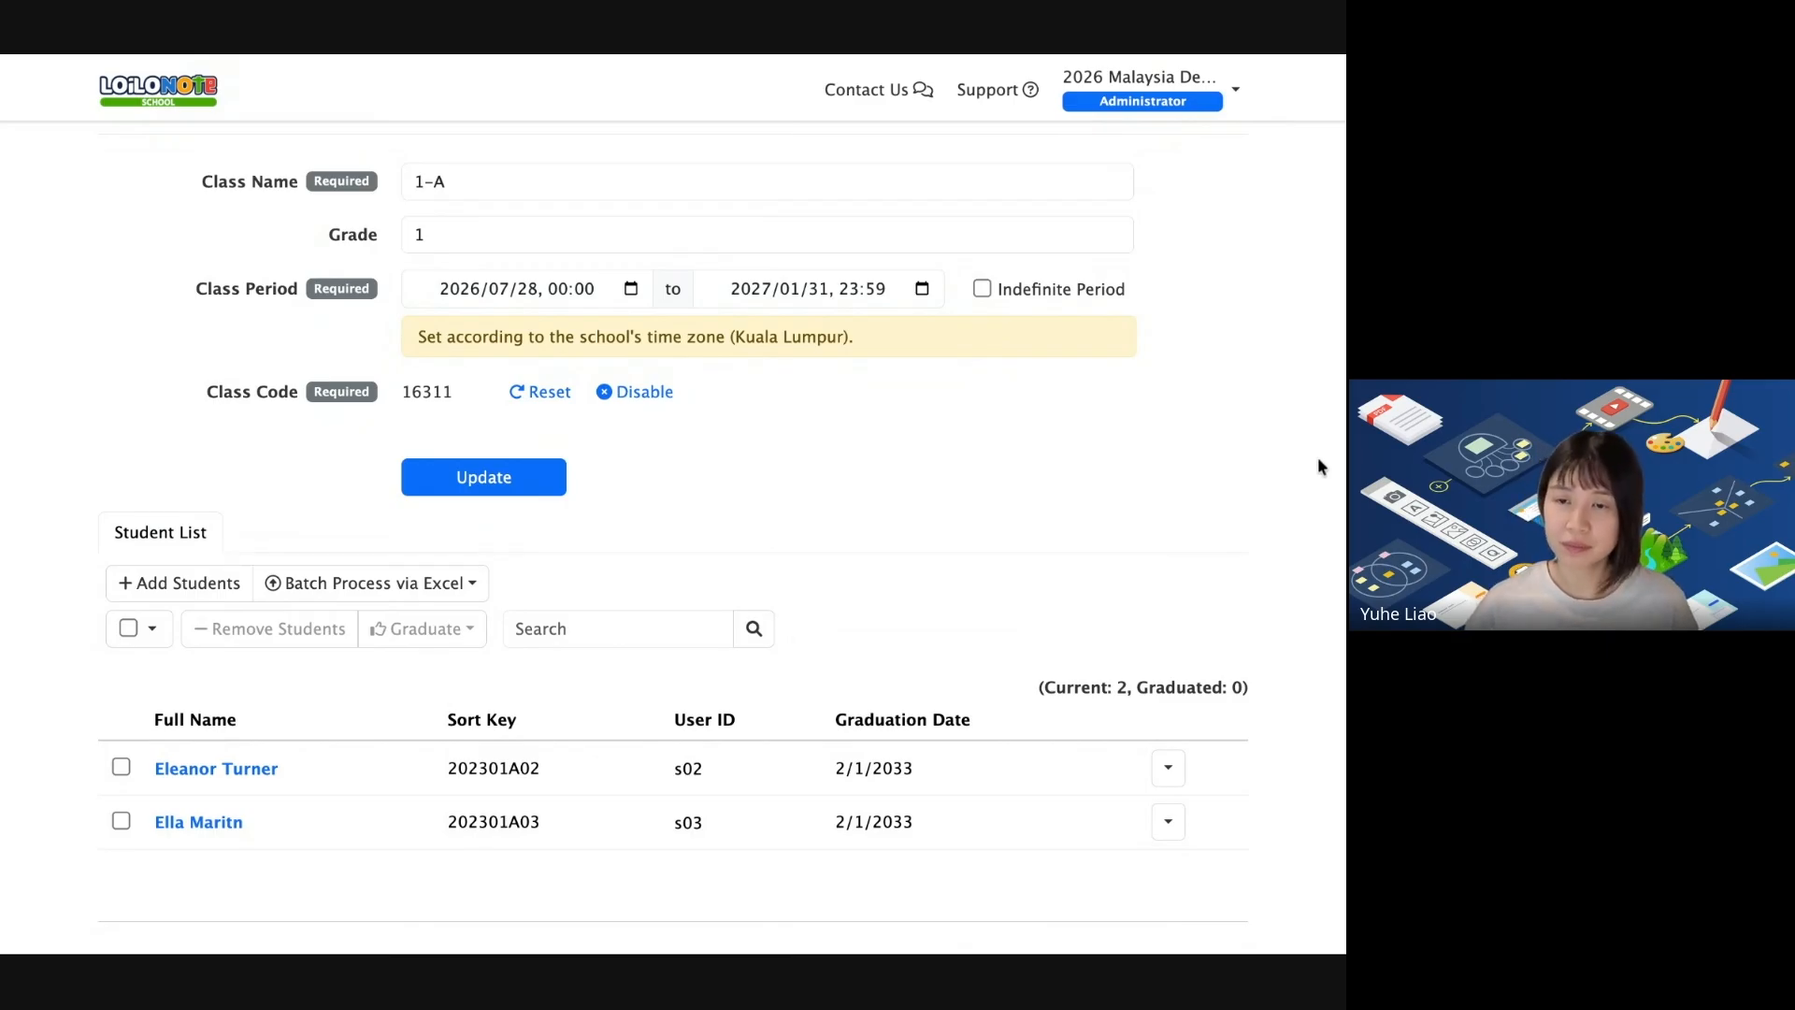
key("super+Tab")
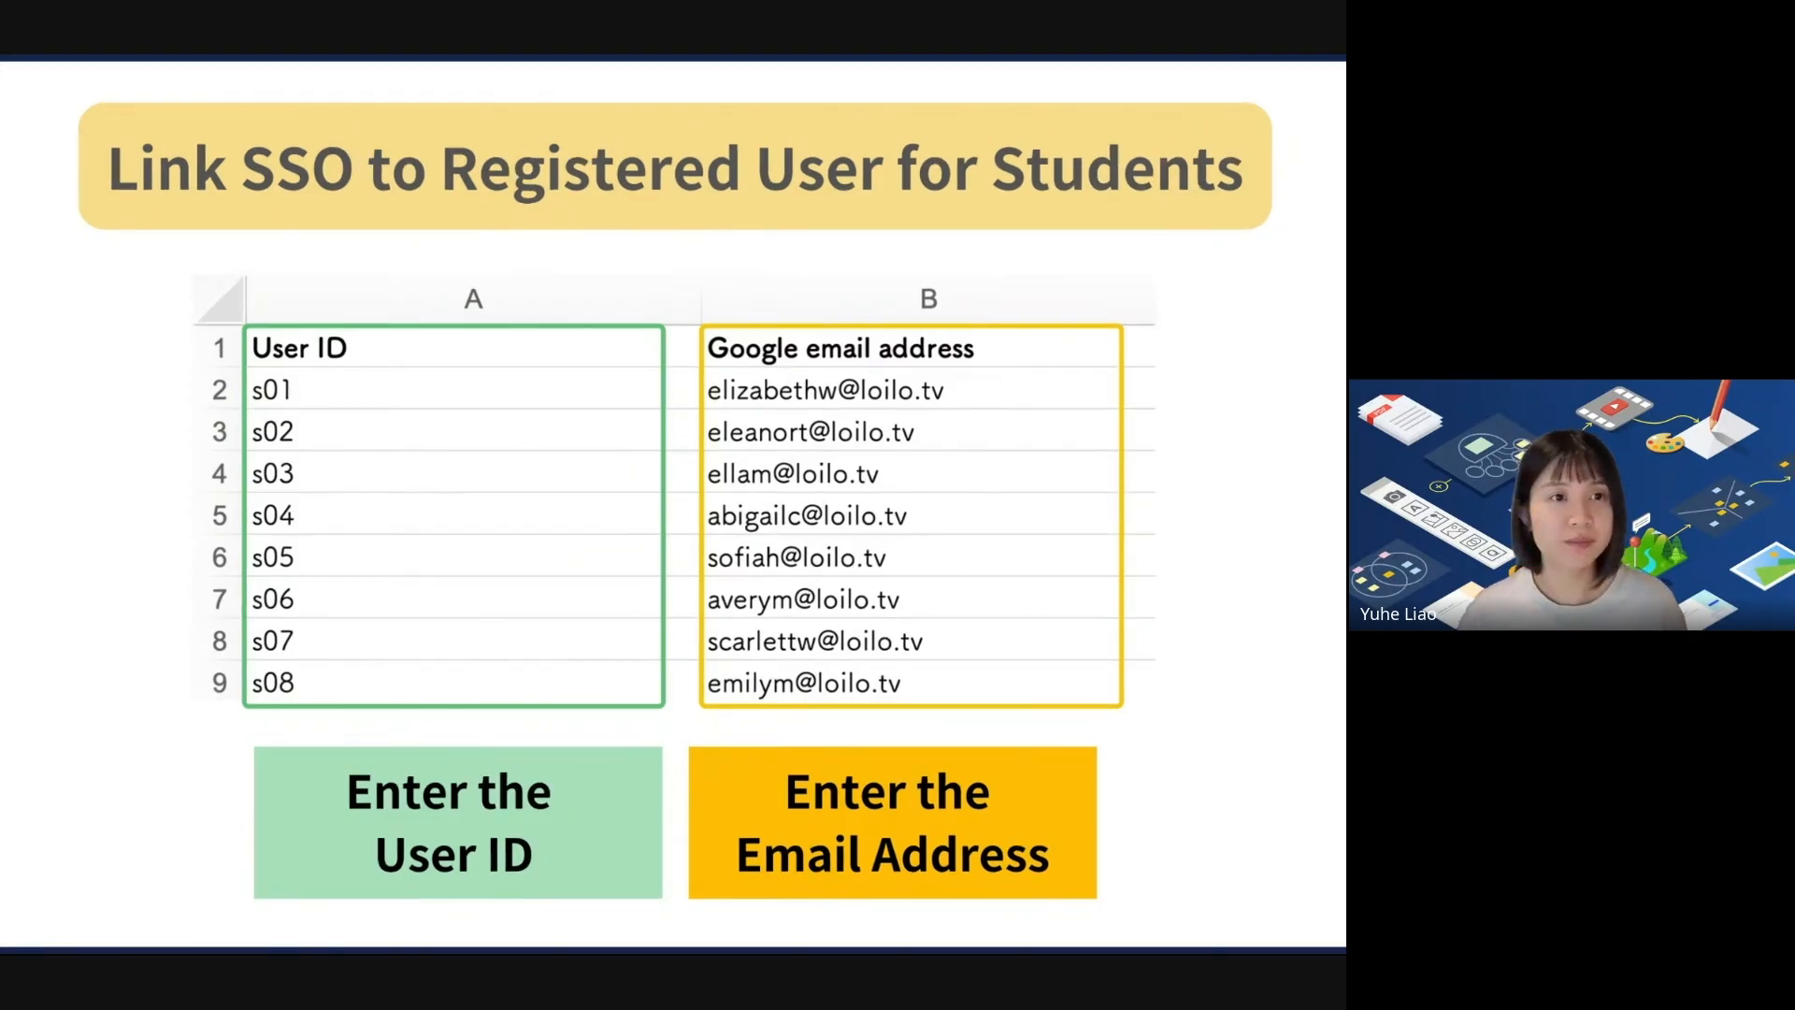
Return to the Student List and open, then dismiss, the Batch Process via Excel menu.
key("super+Tab")
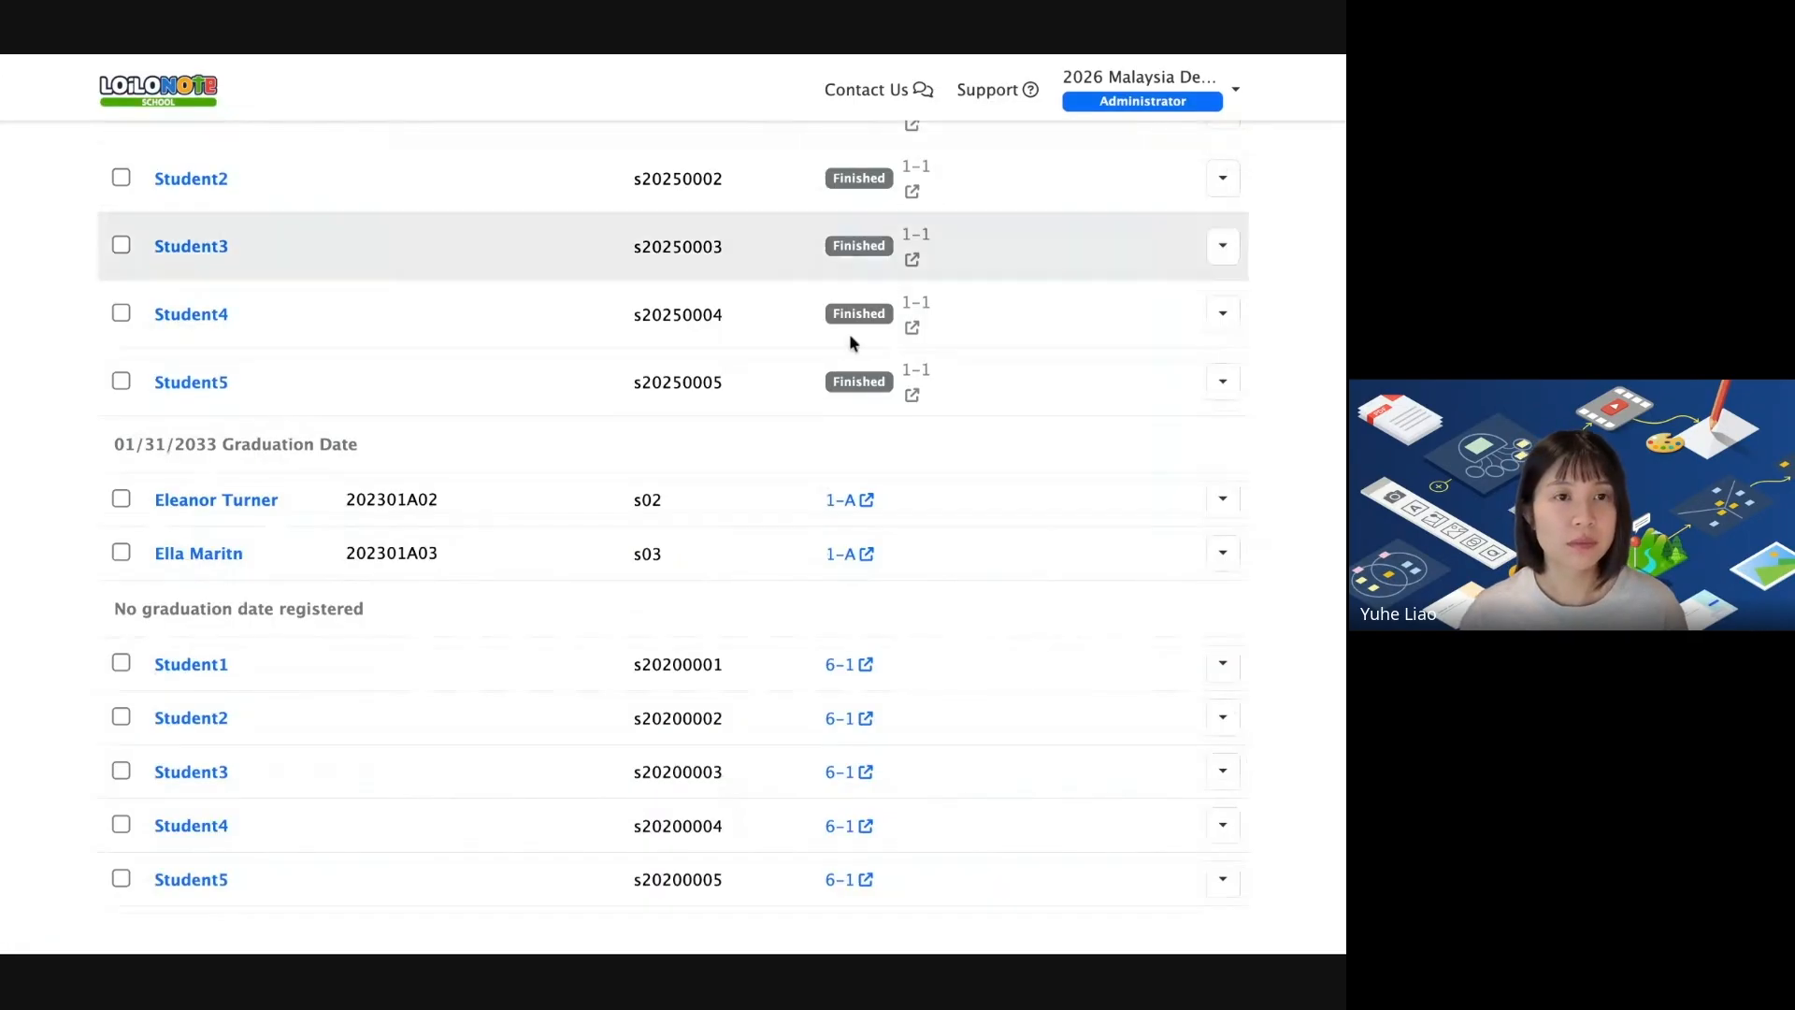
scroll(849, 338, "up", 15)
scroll(850, 338, "down", 1)
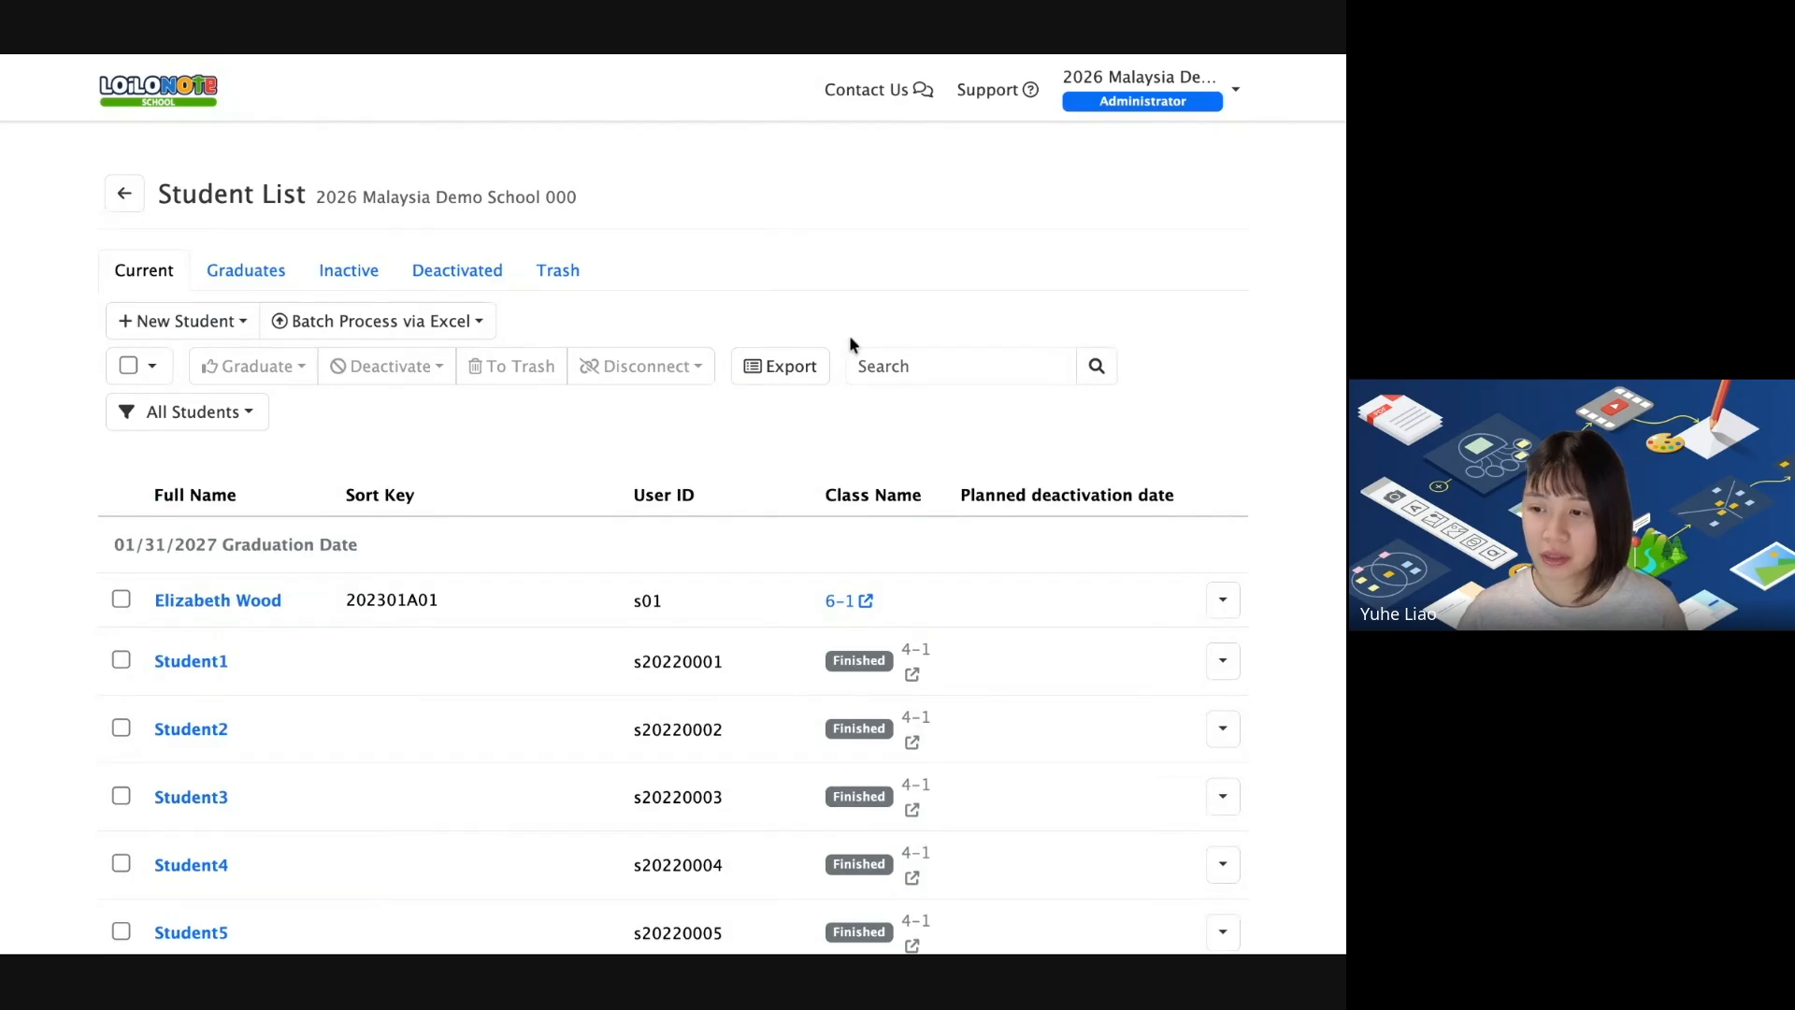
left_click(333, 322)
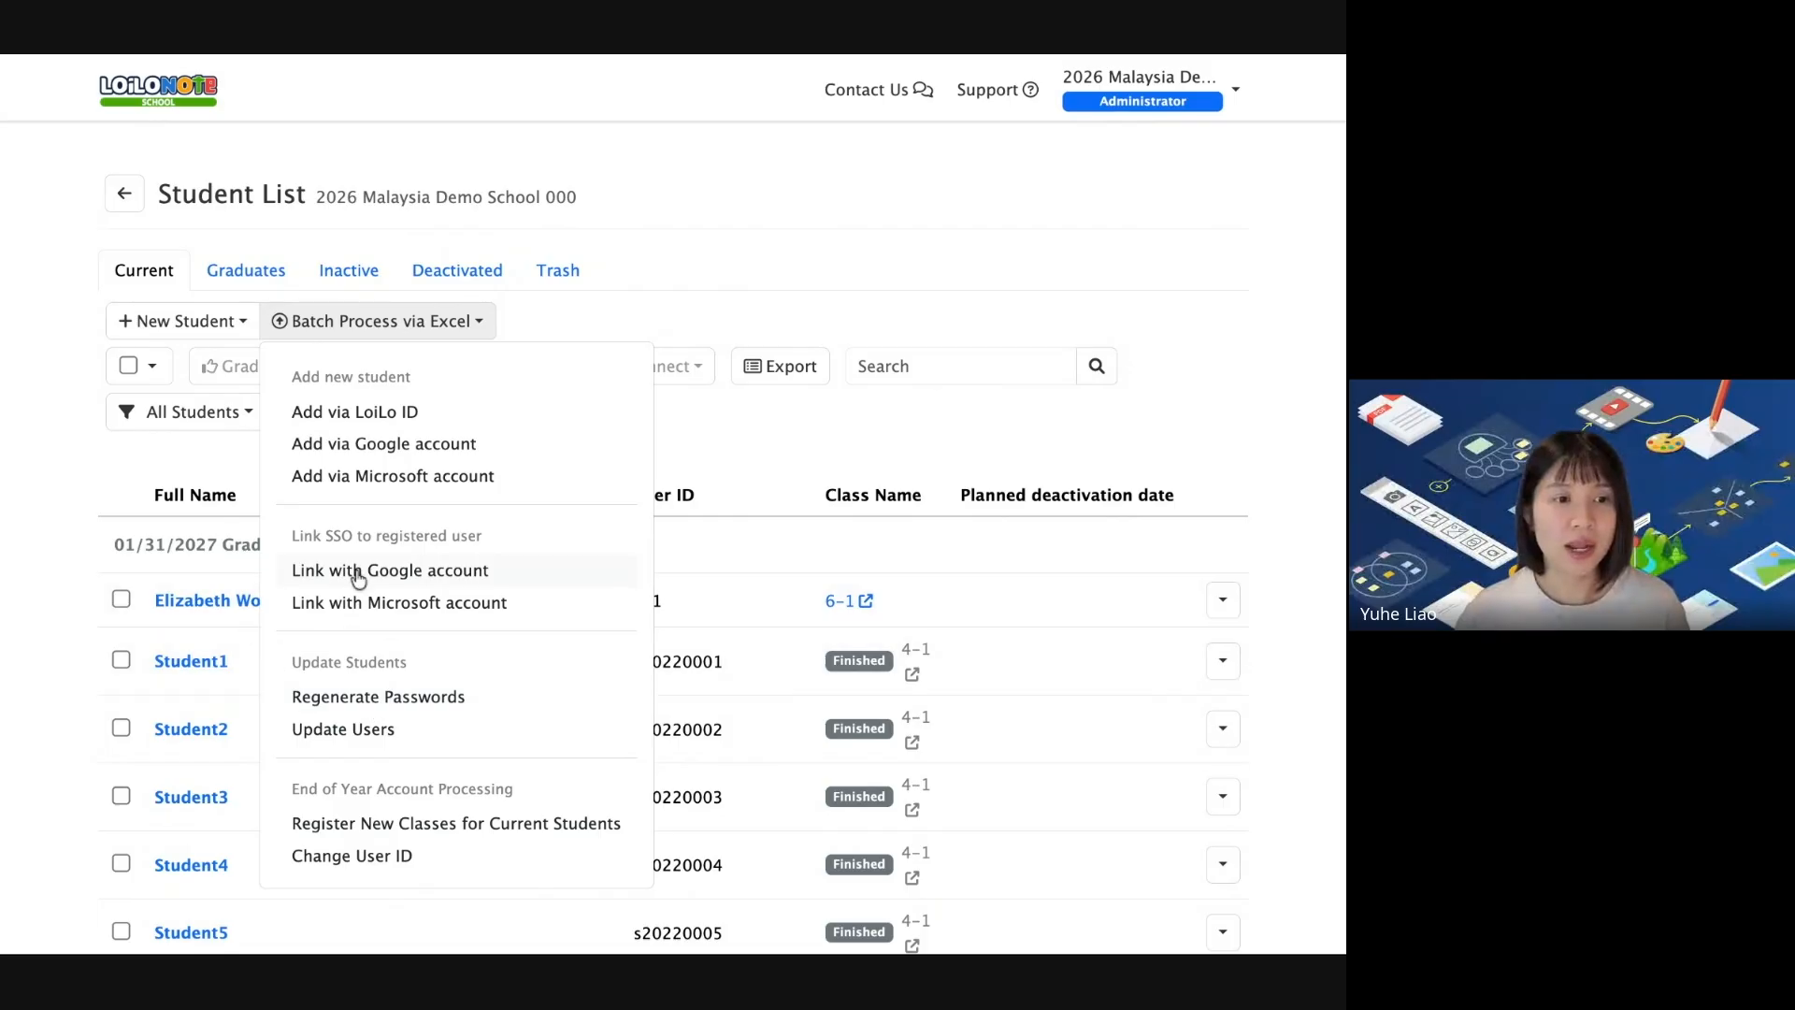
scroll(473, 580, "down", 1)
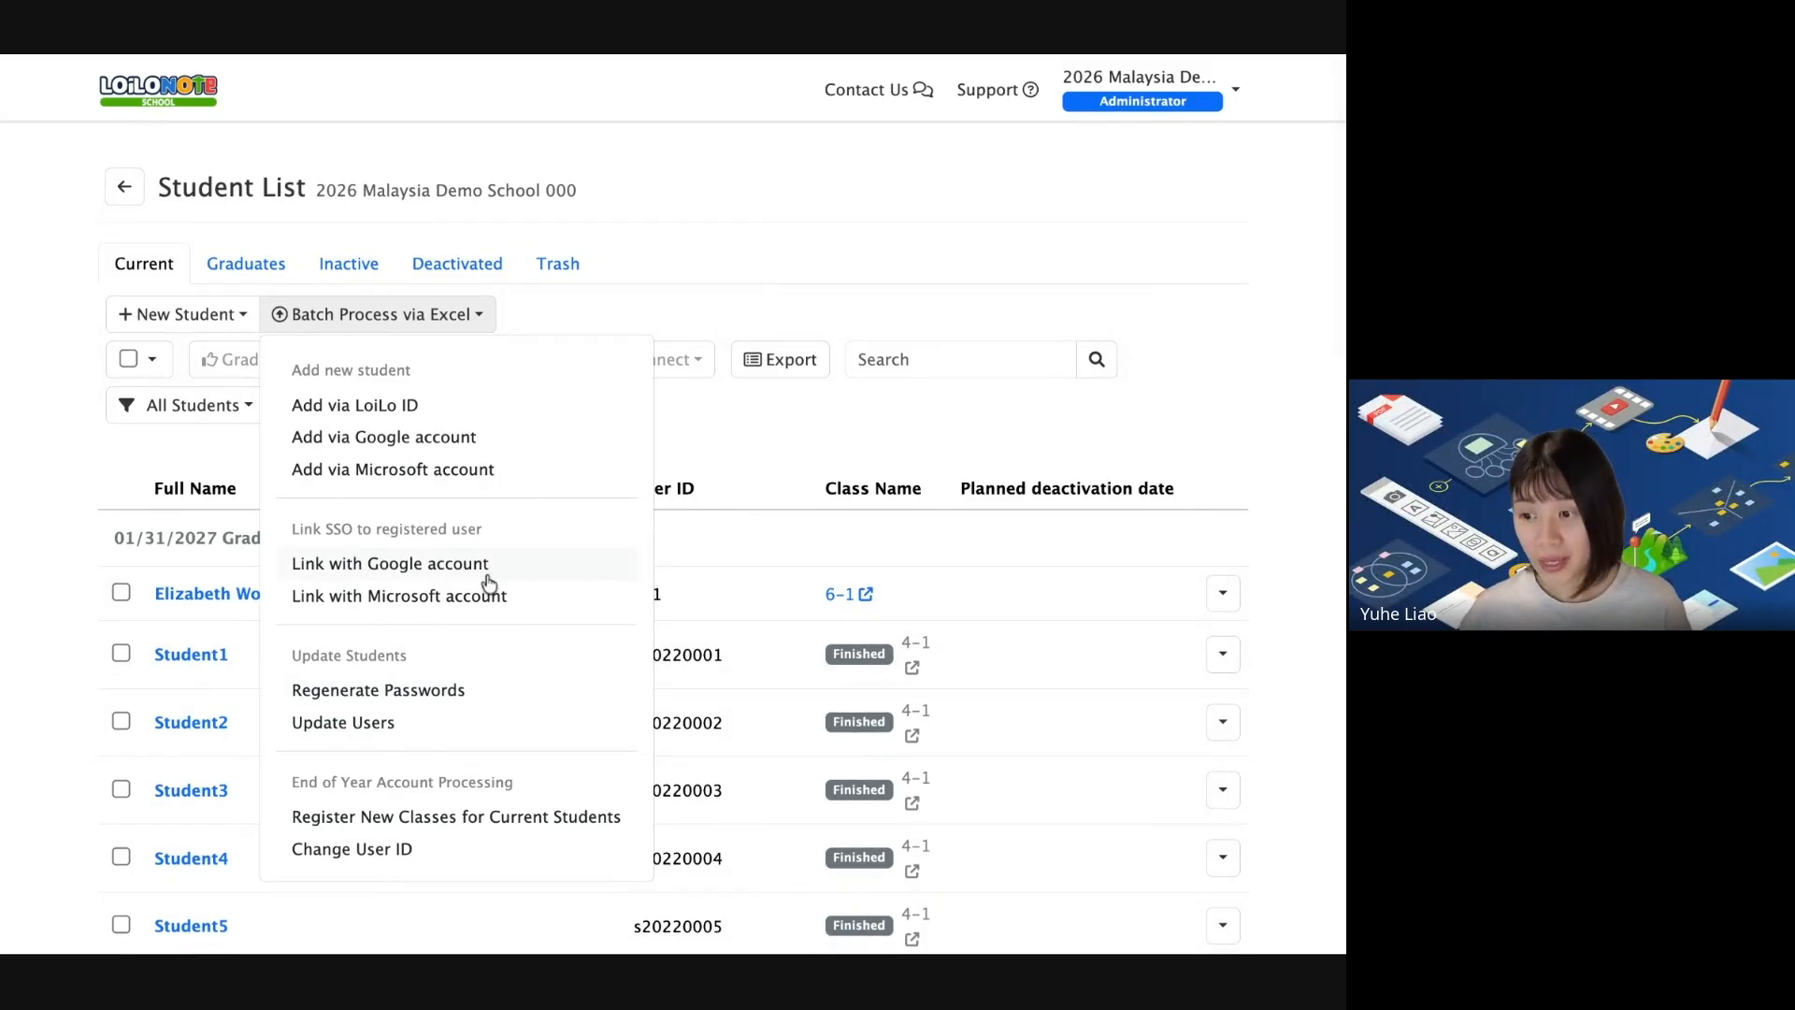
left_click(1025, 532)
scroll(1026, 532, "up", 1)
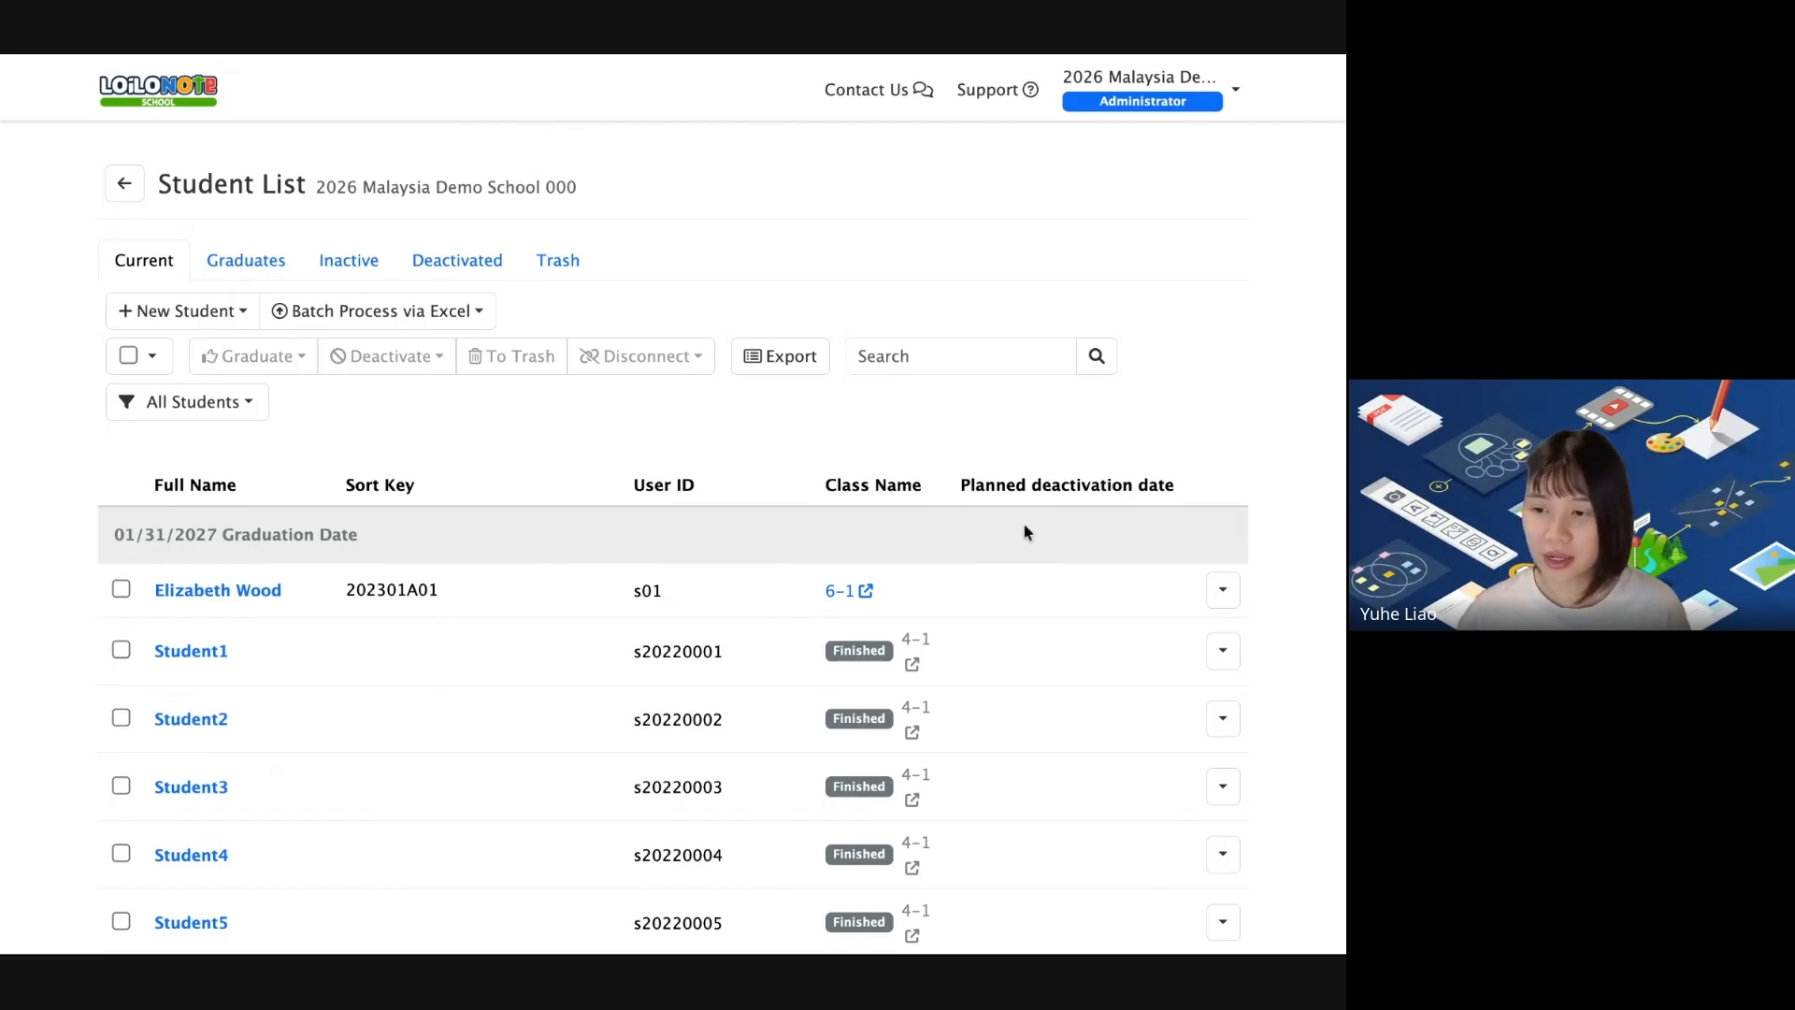
scroll(202, 626, "up", 1)
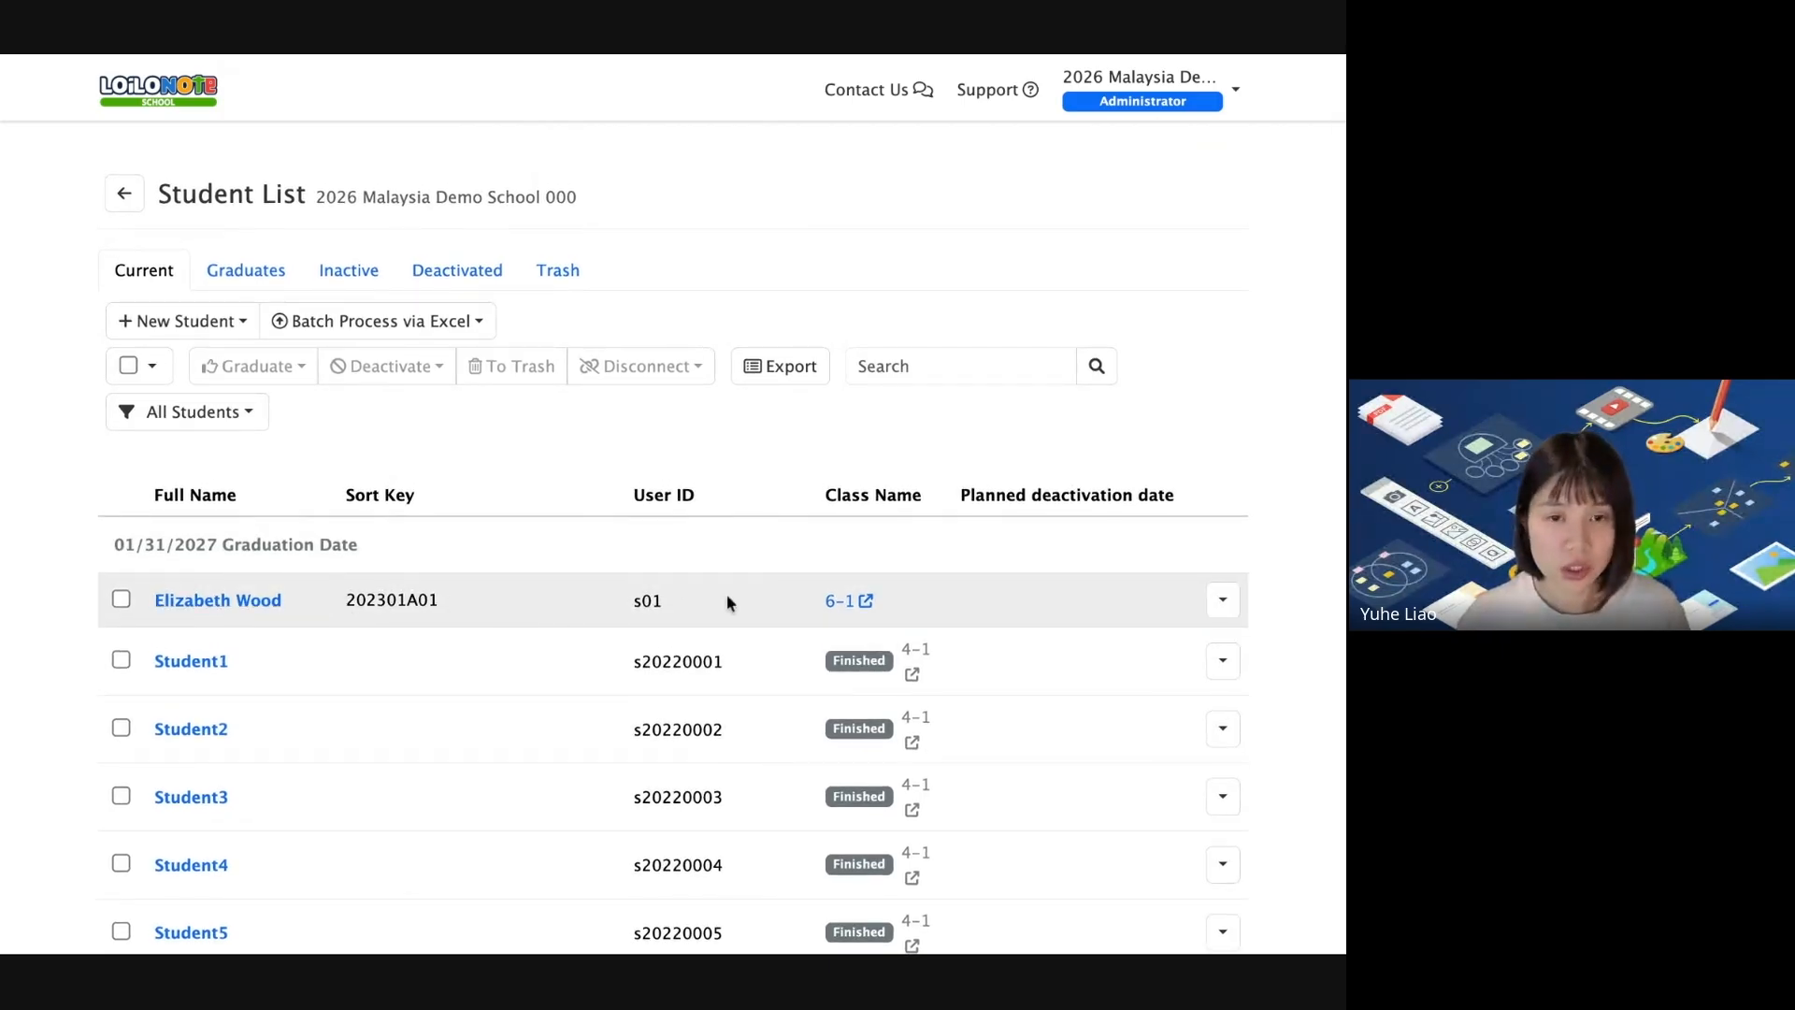
Enable Google Connection for the class 6-1 student, enter their Google e-mail, and save.
left_click(182, 601)
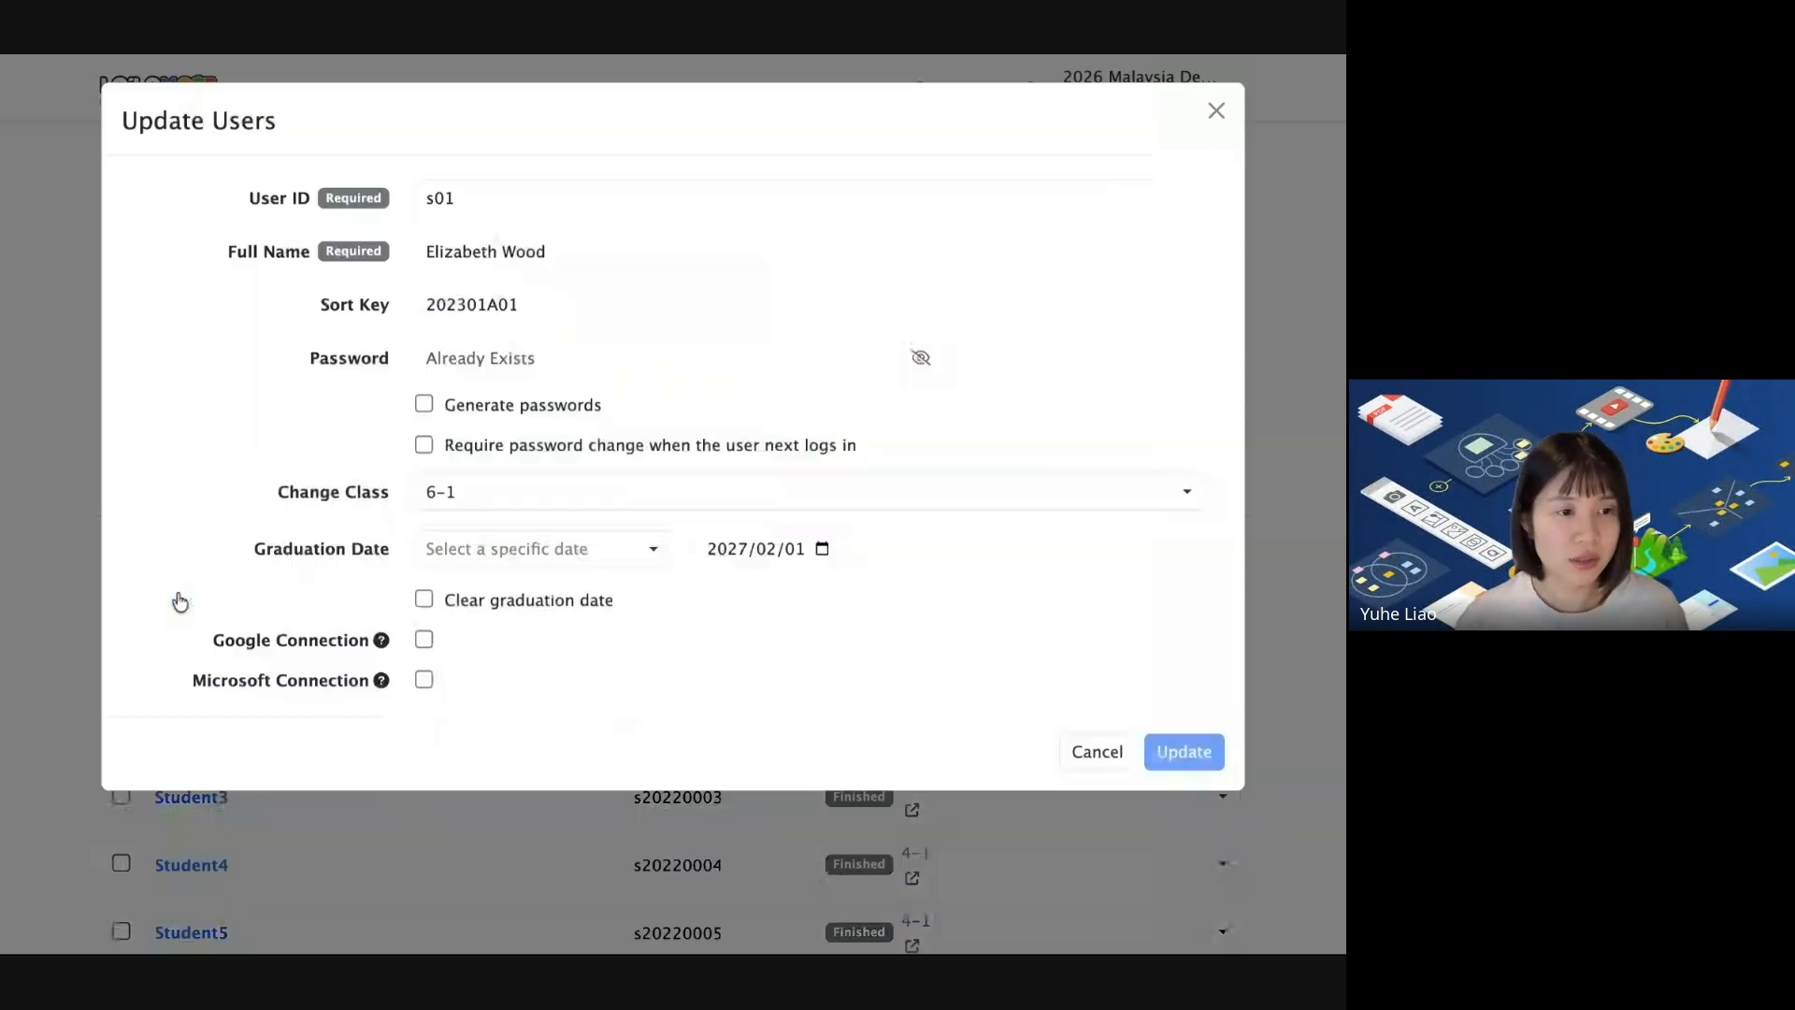
left_click(424, 640)
left_click(478, 684)
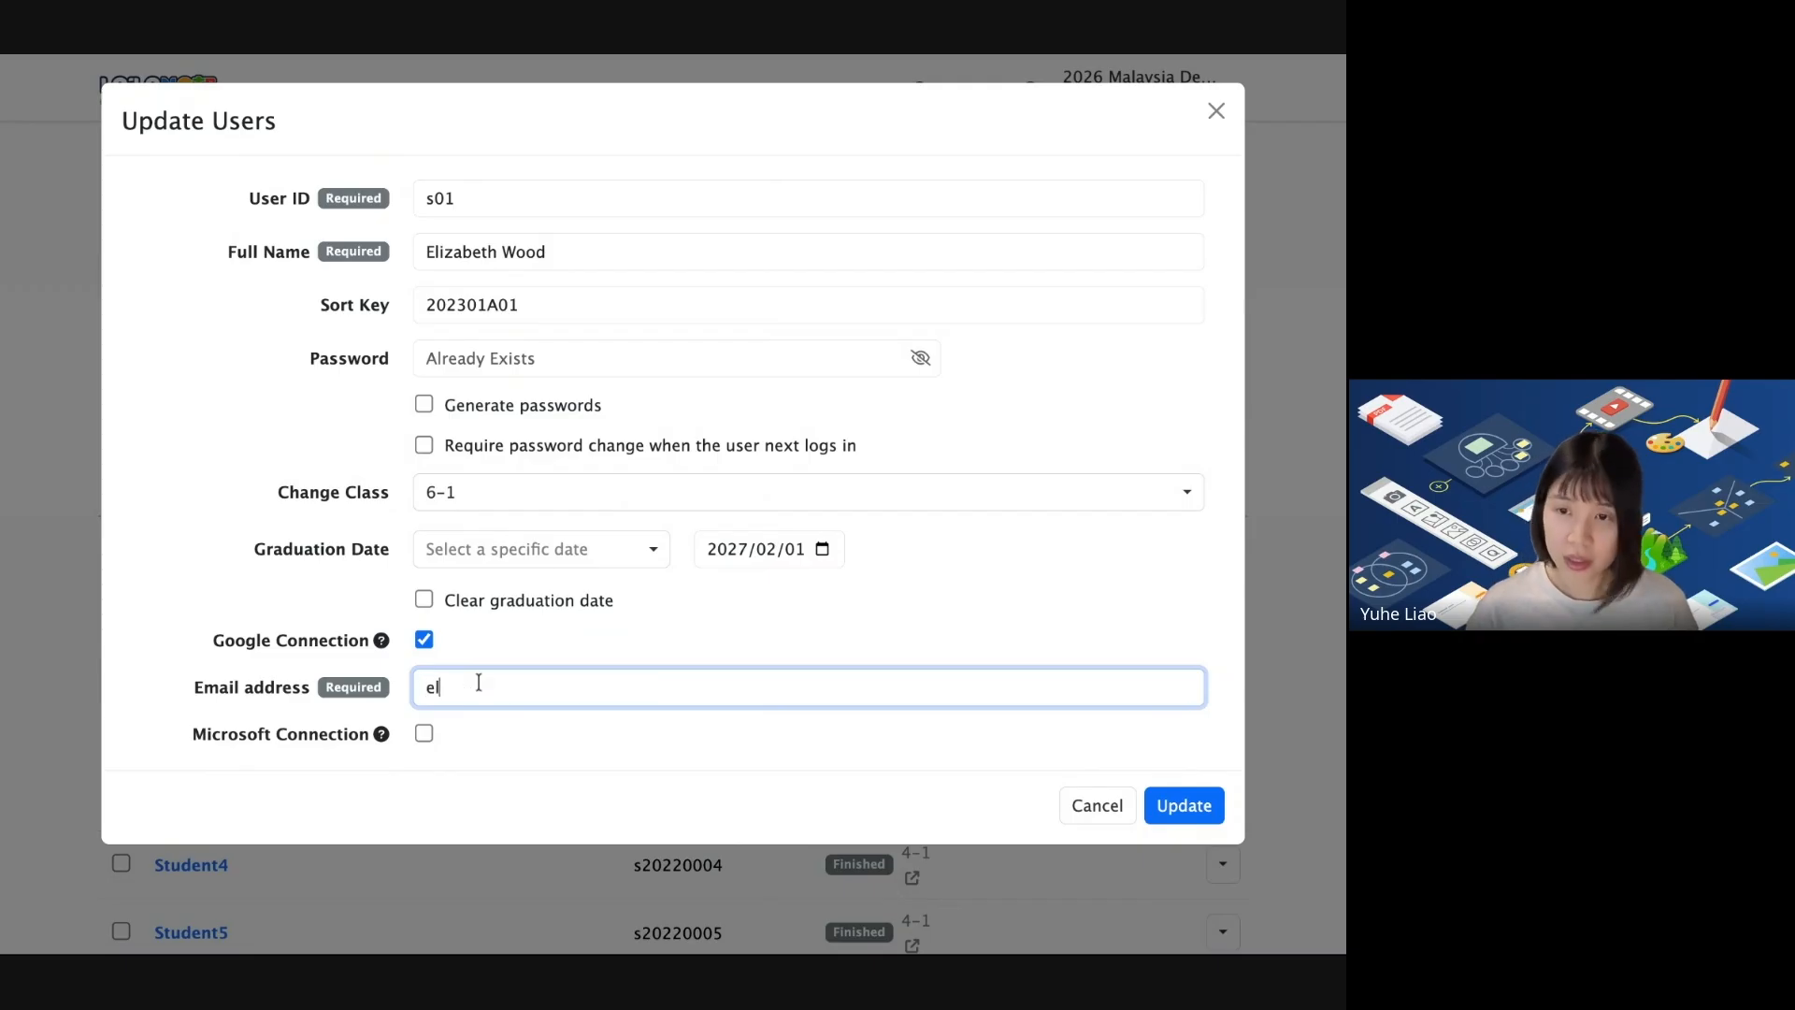
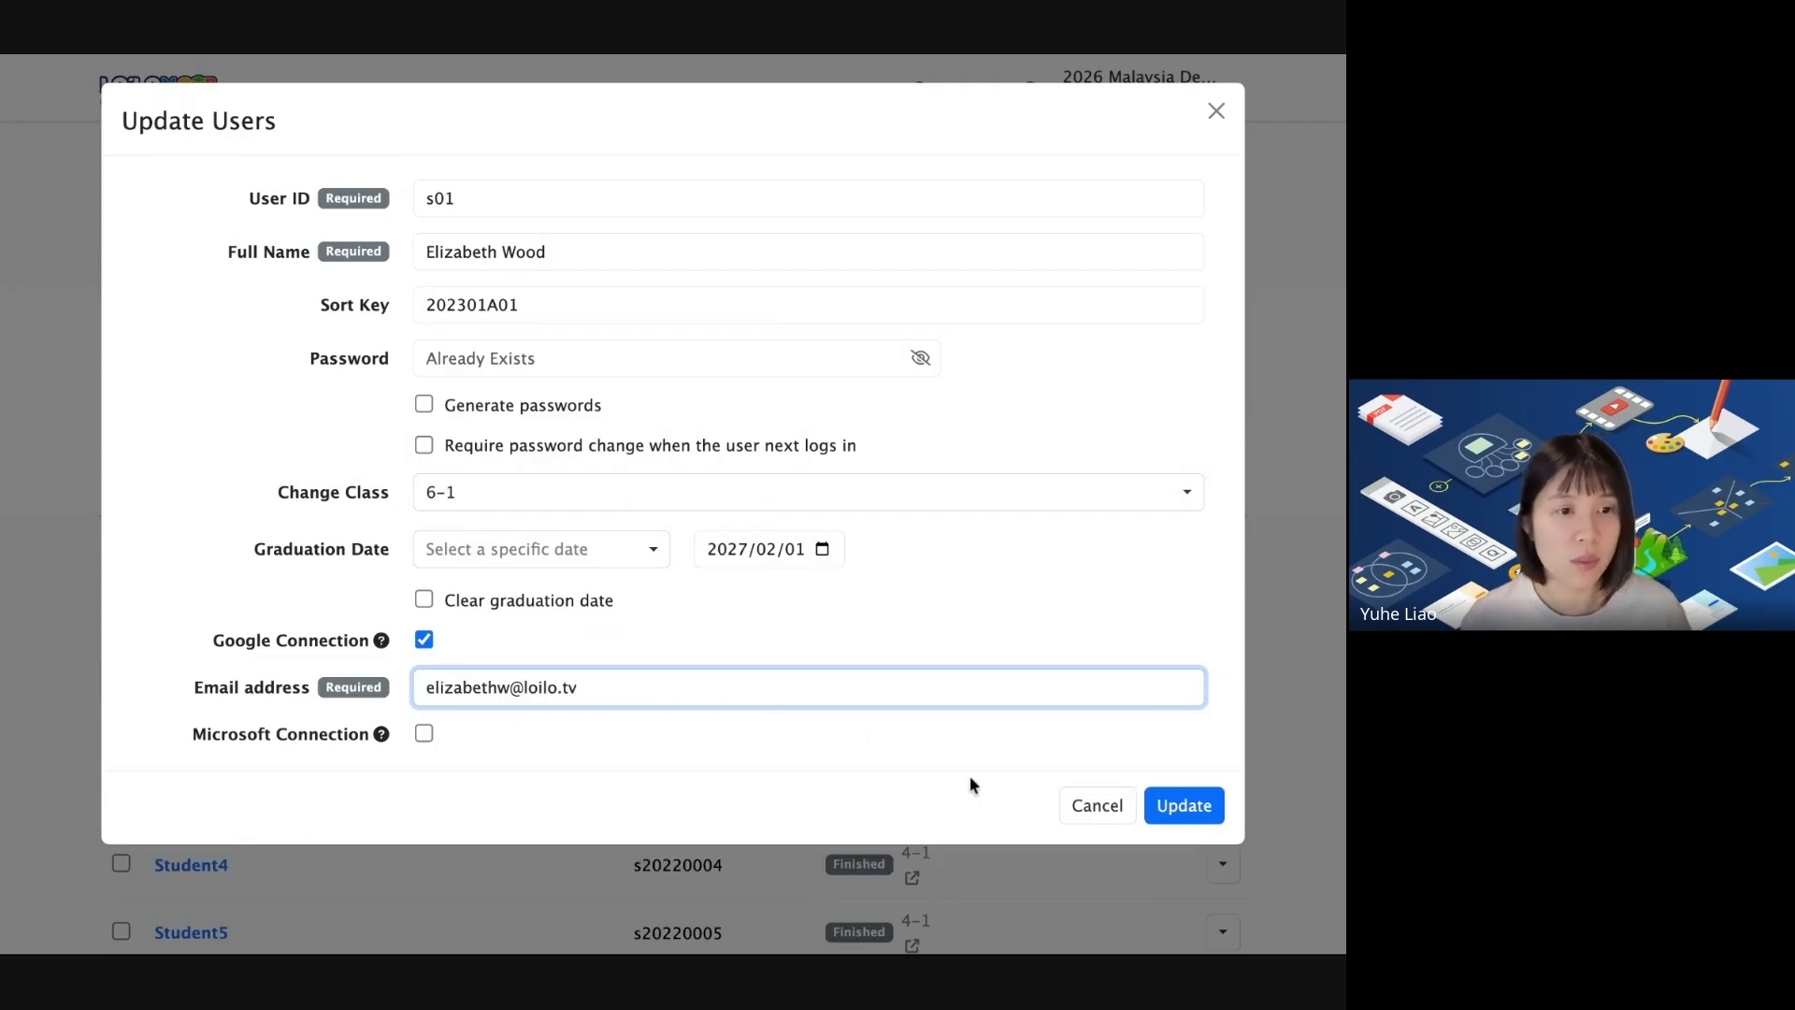
left_click(1164, 831)
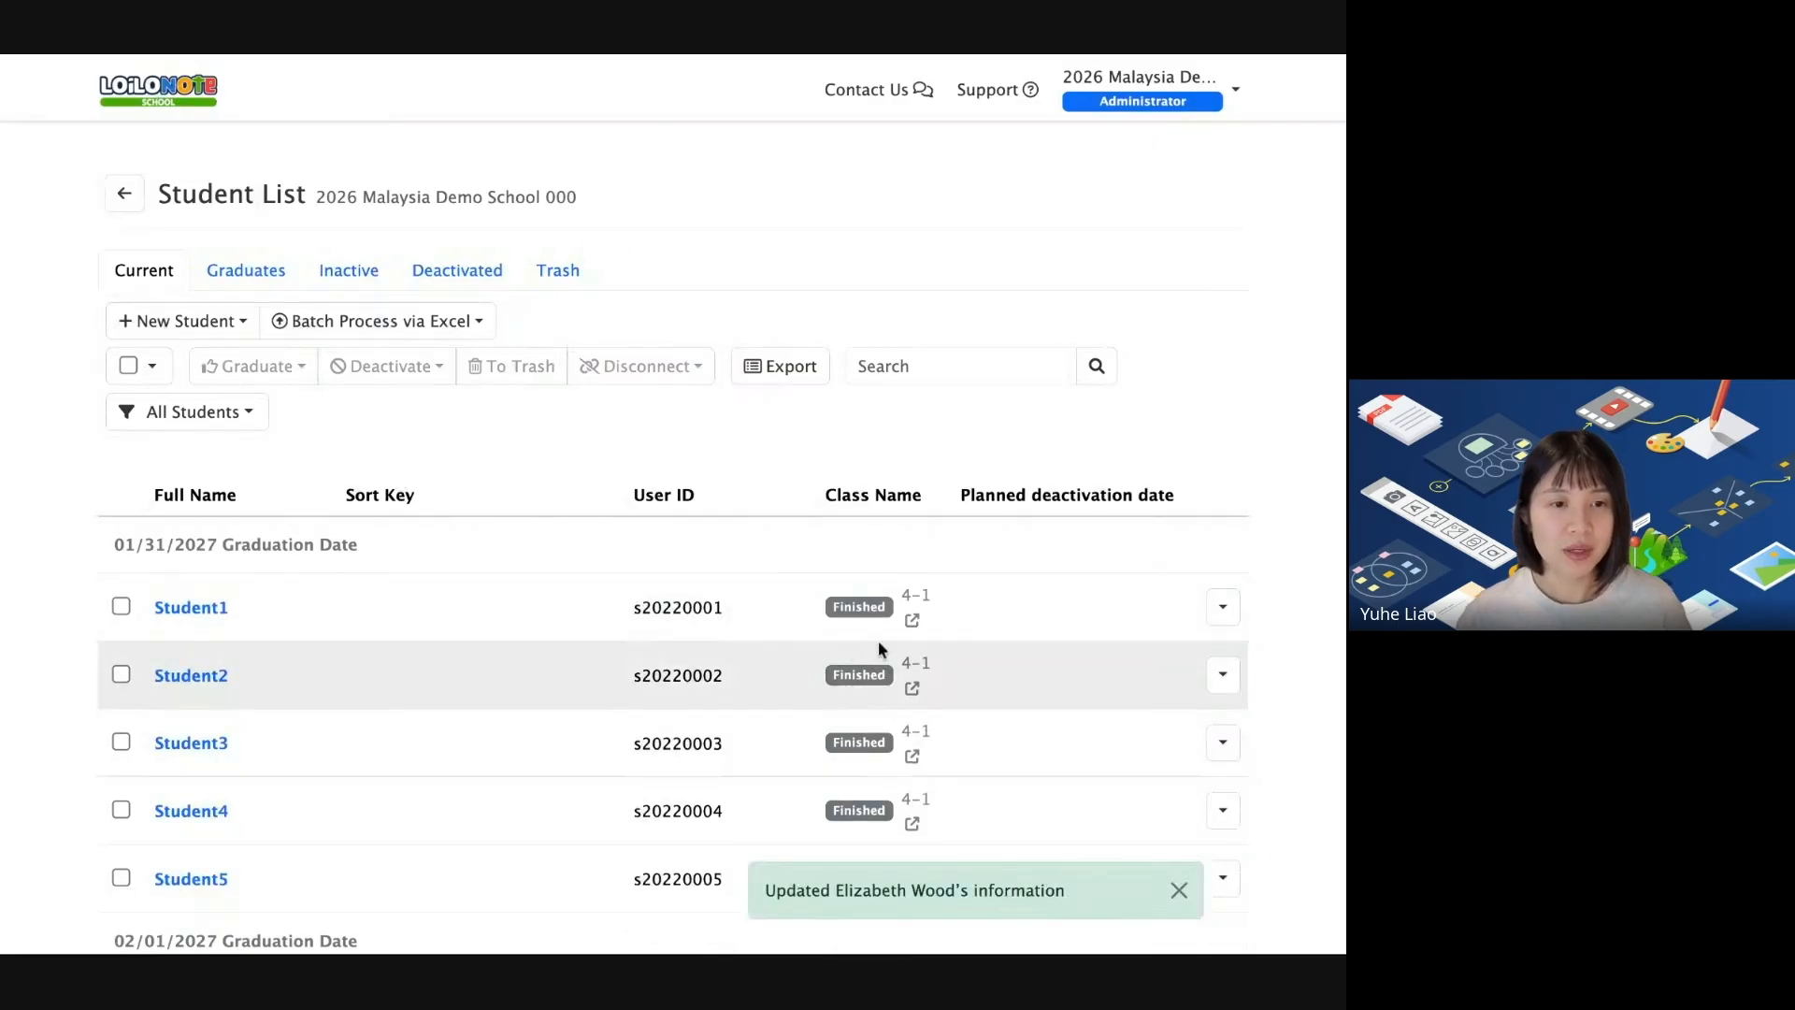
scroll(882, 646, "down", 20)
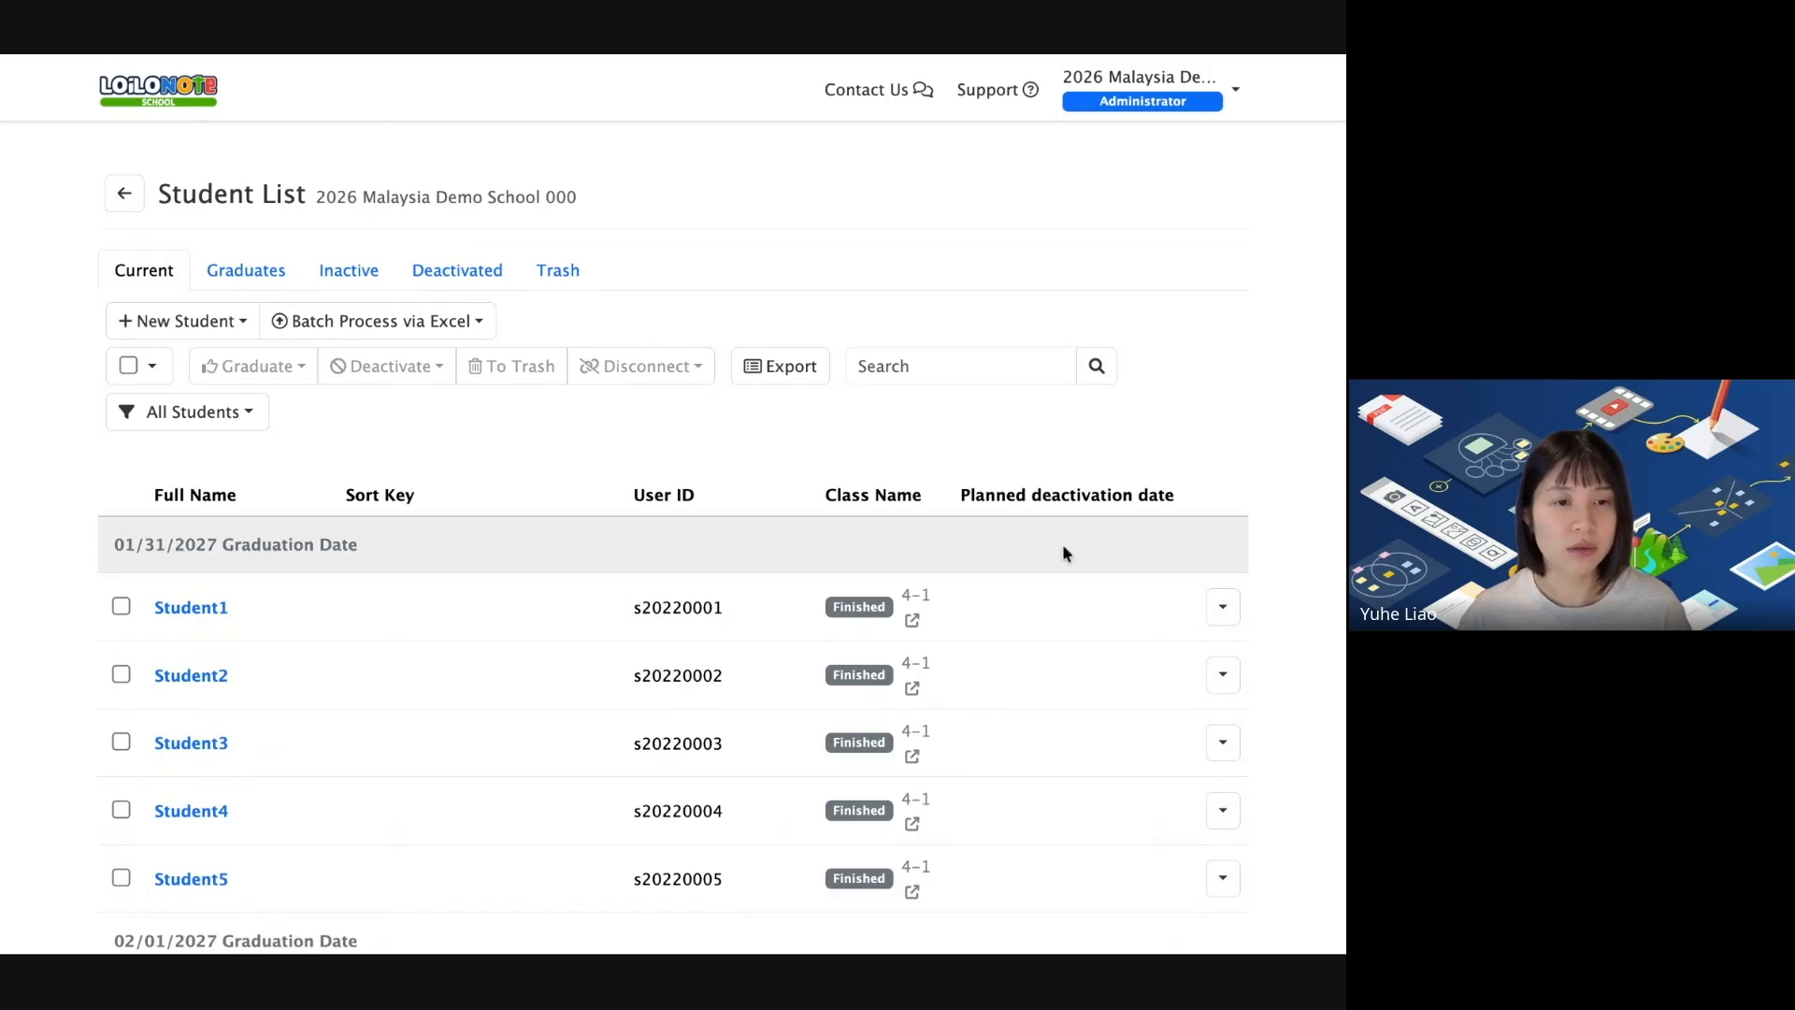
Check the student's row shows the Google icon, then open and close Batch Process via Excel.
scroll(1084, 540, "down", 20)
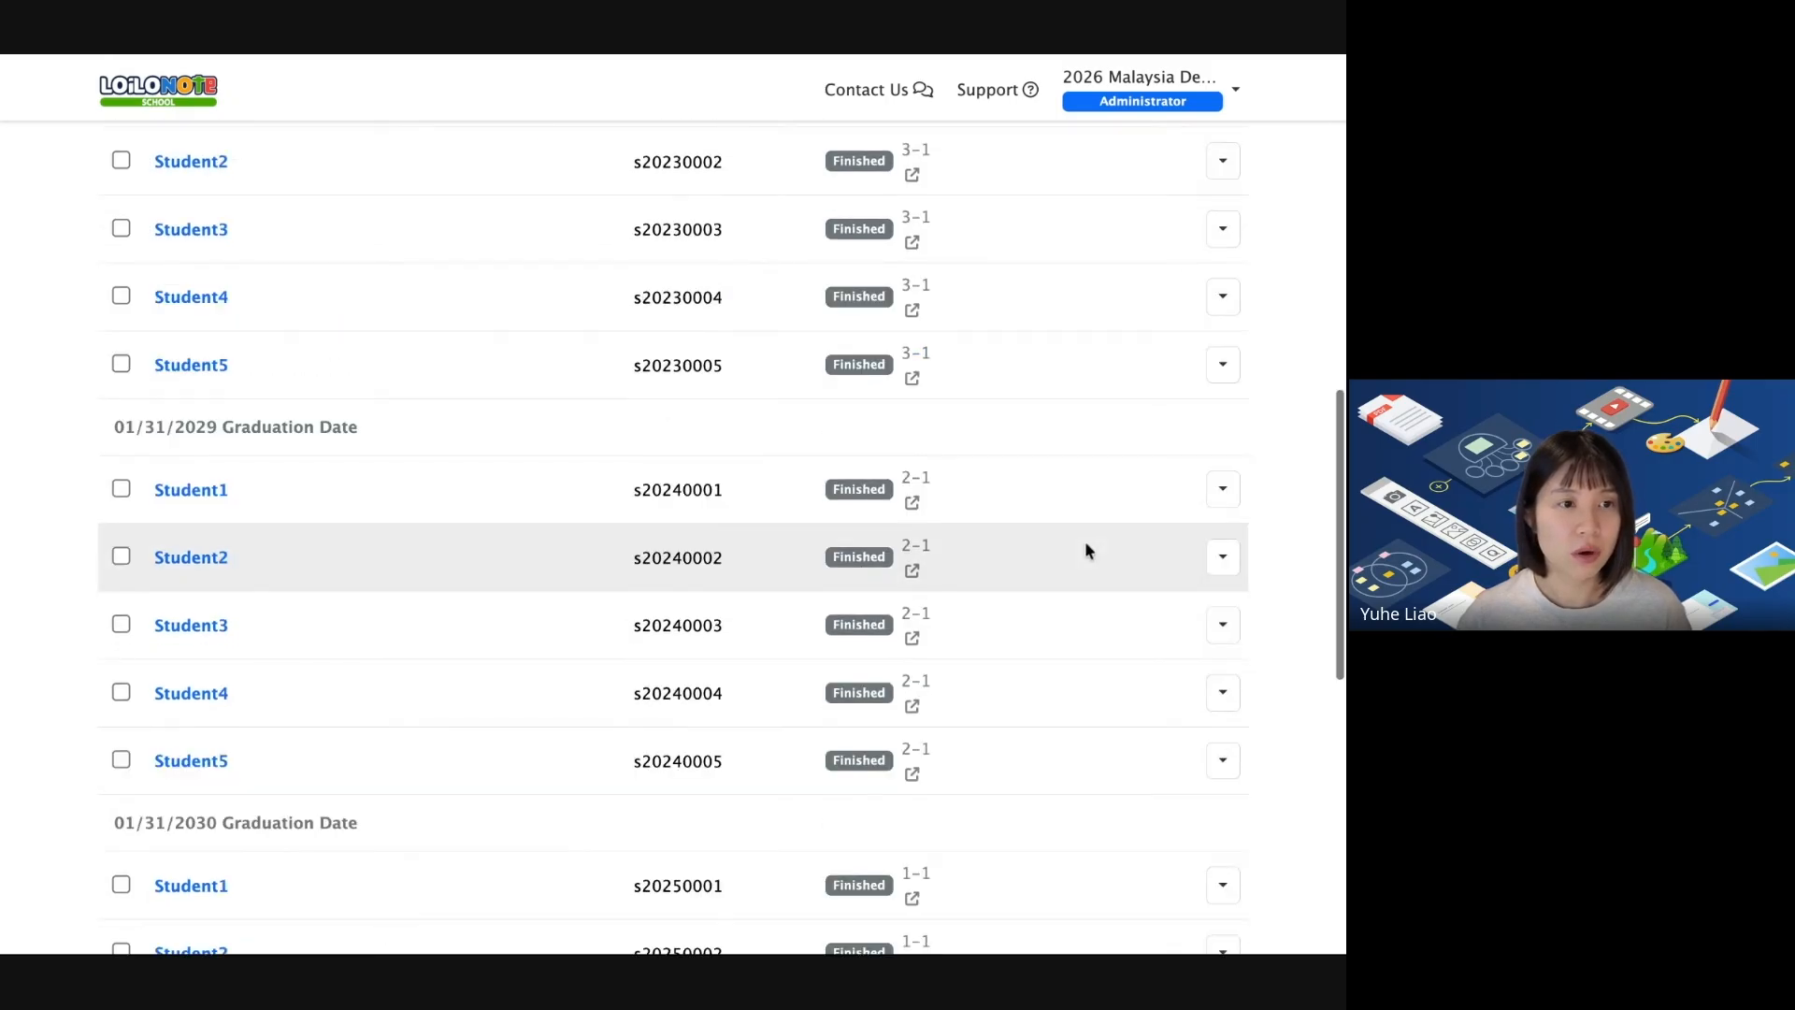
scroll(1085, 541, "up", 20)
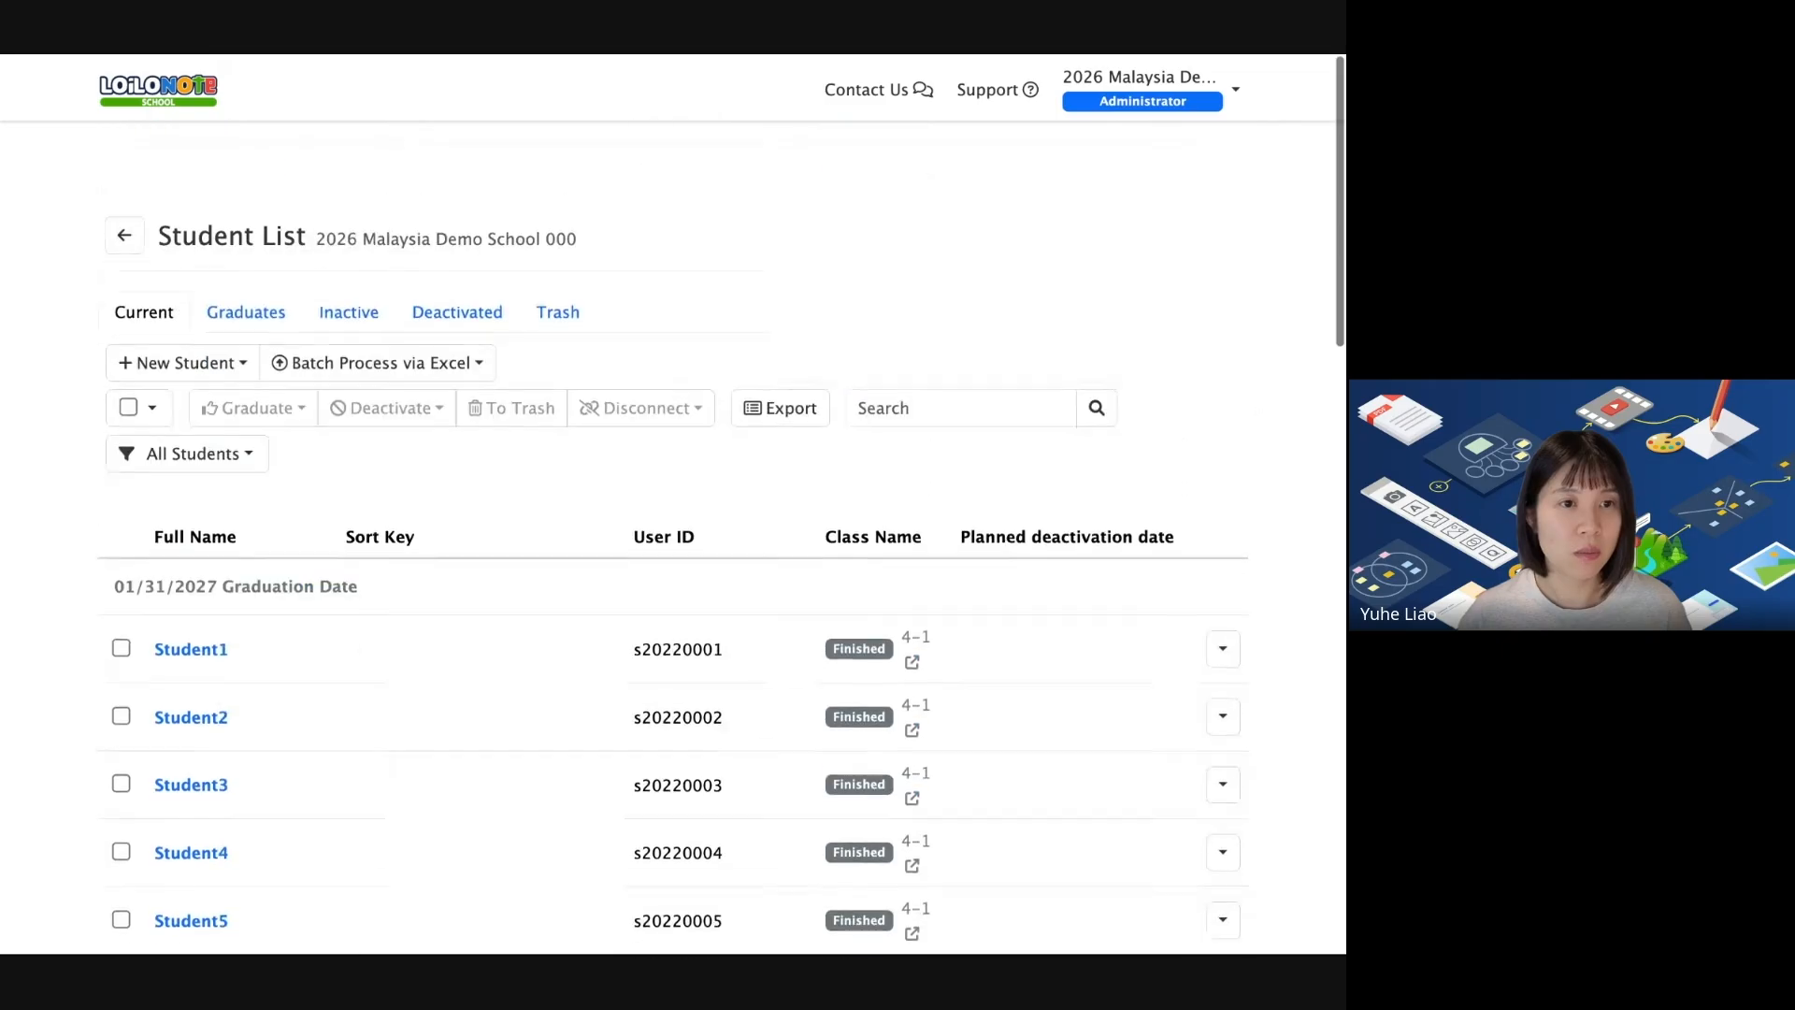
scroll(208, 411, "down", 3)
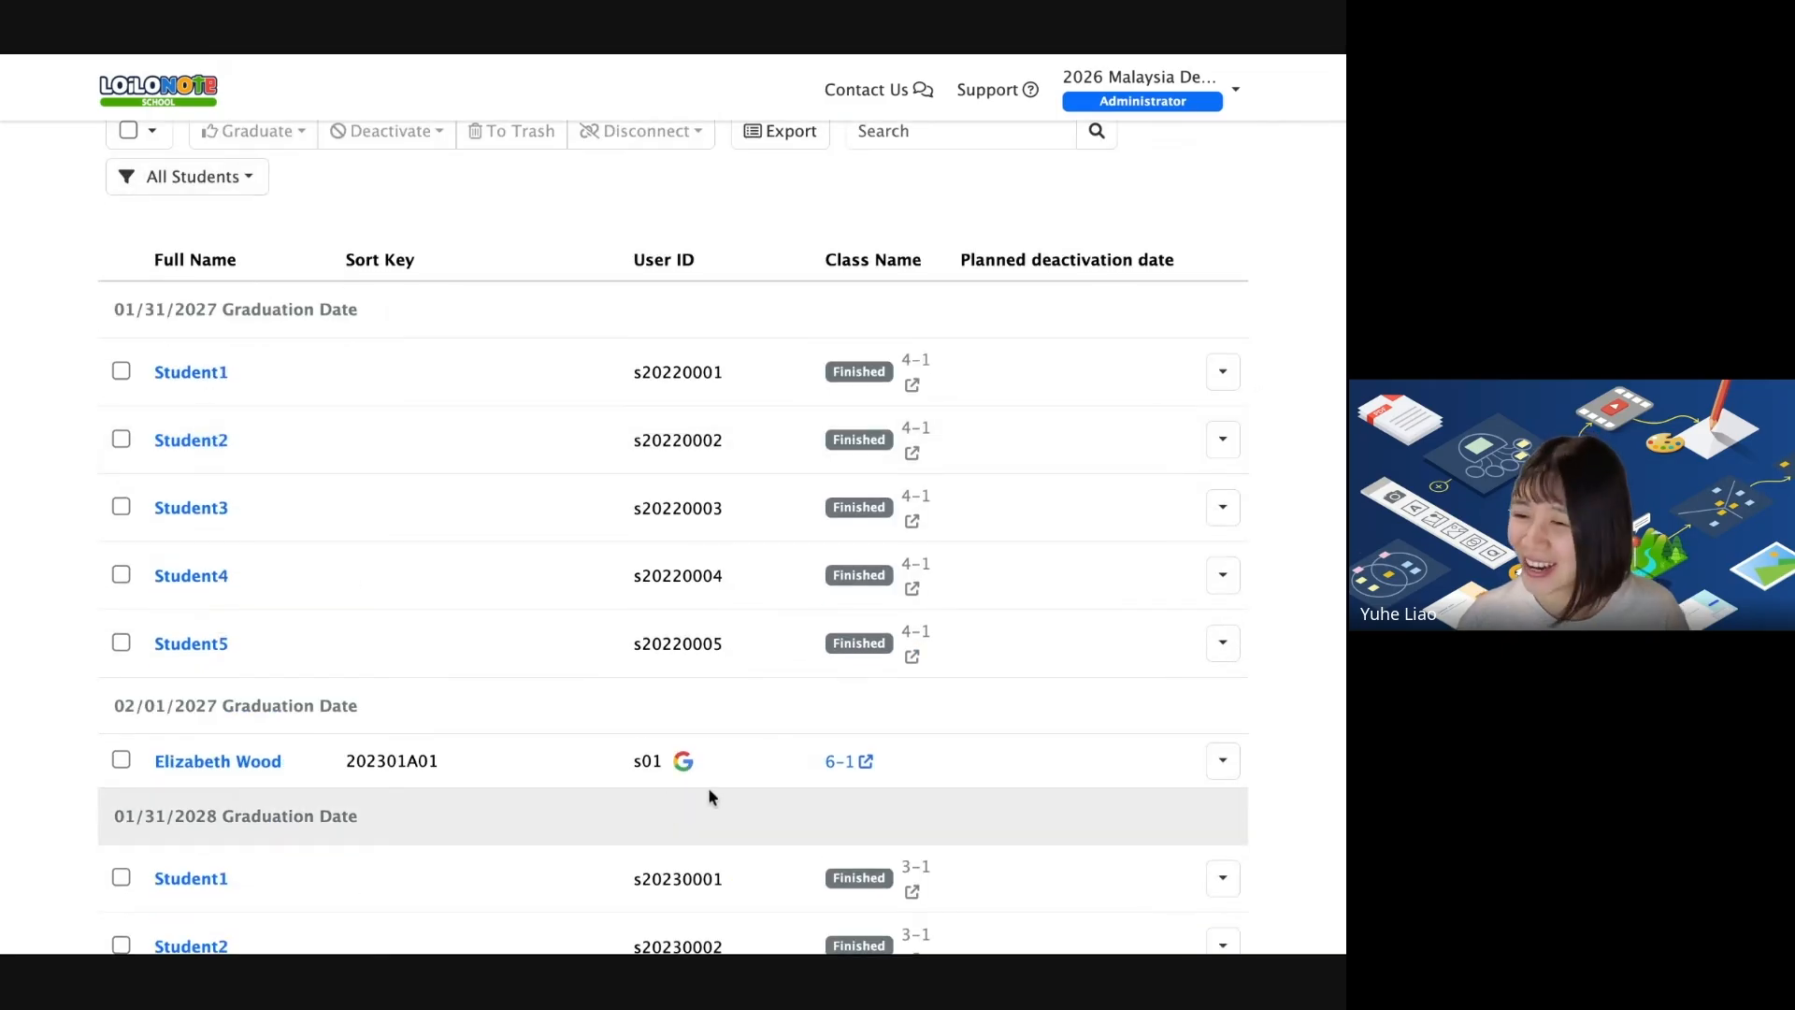
mouse_move(681, 761)
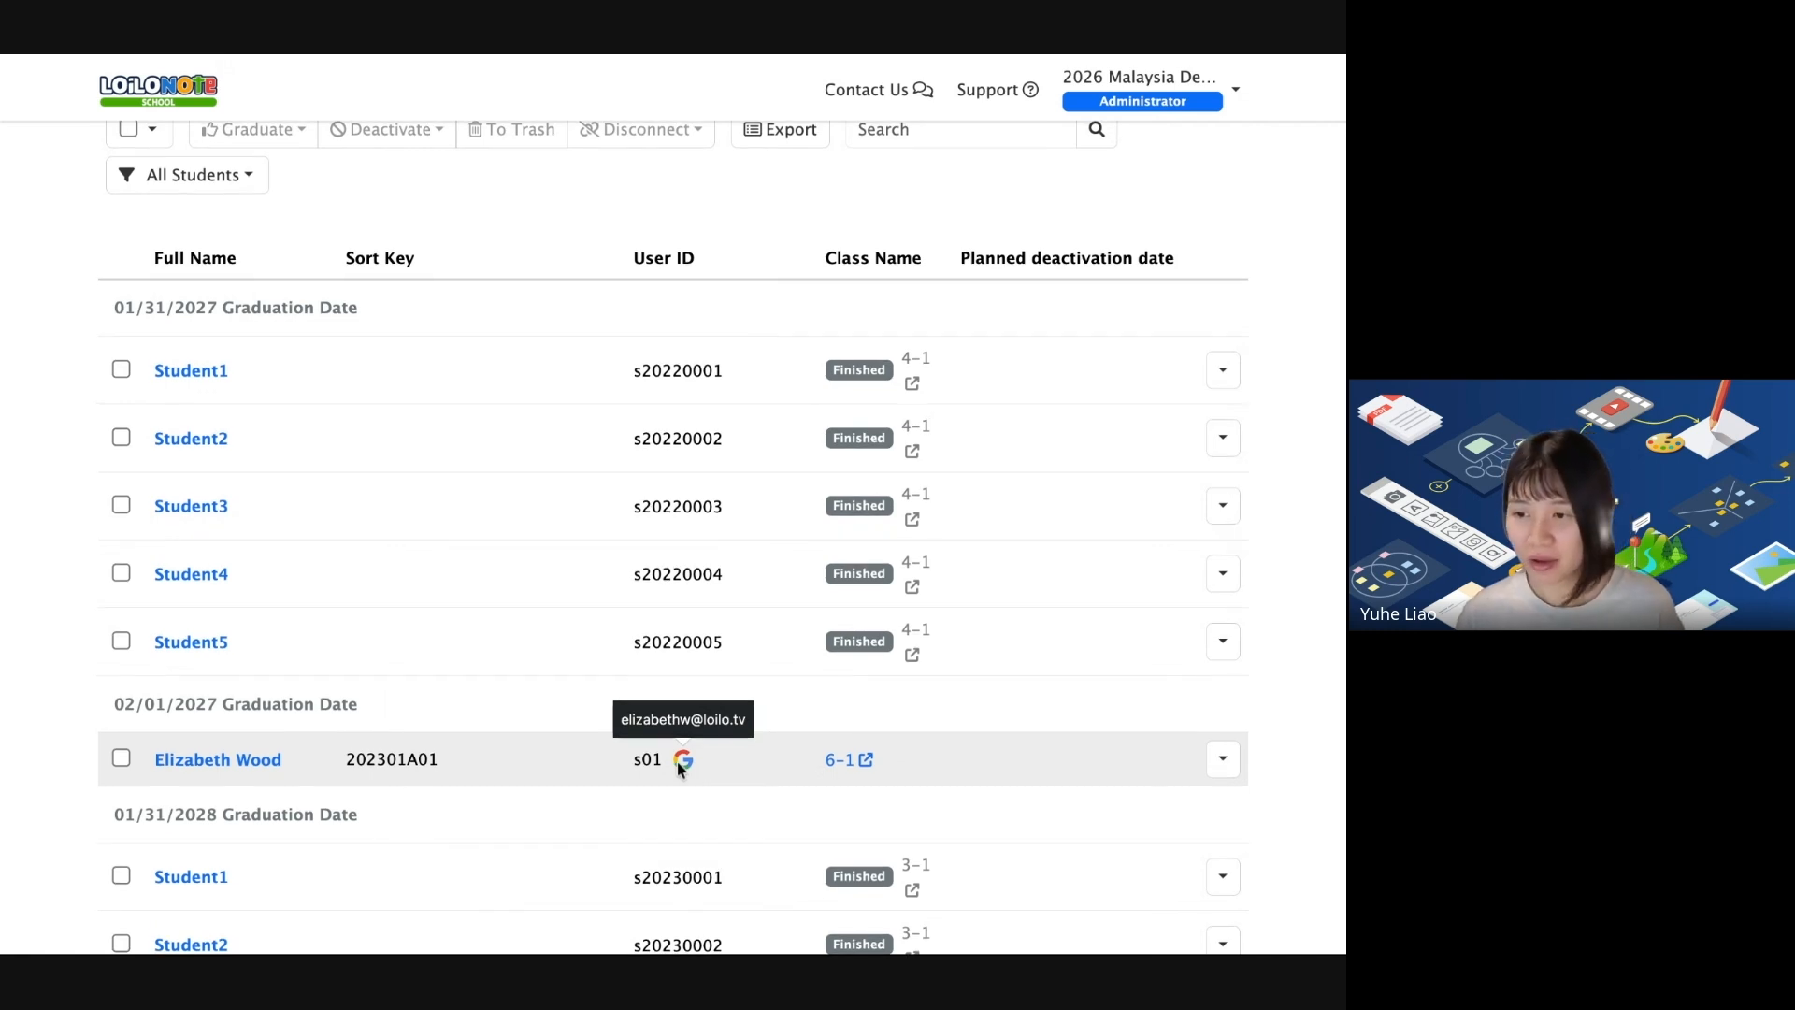
scroll(668, 739, "up", 3)
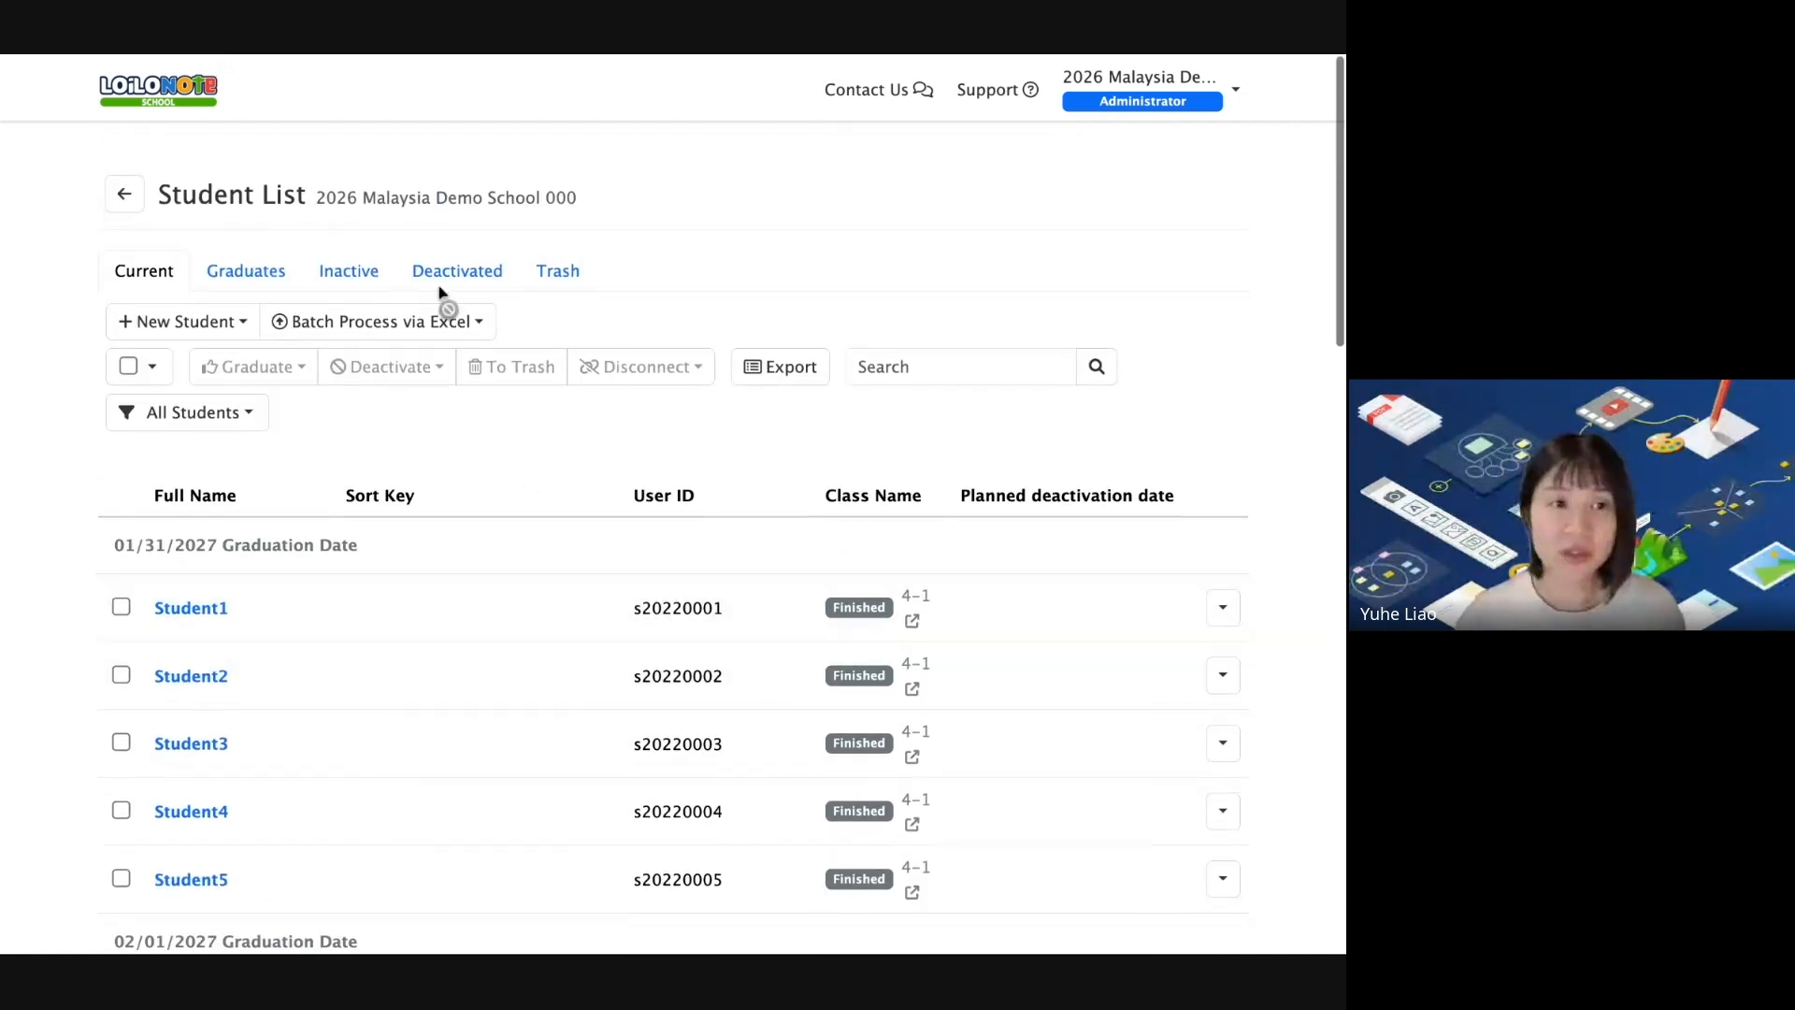
left_click(363, 322)
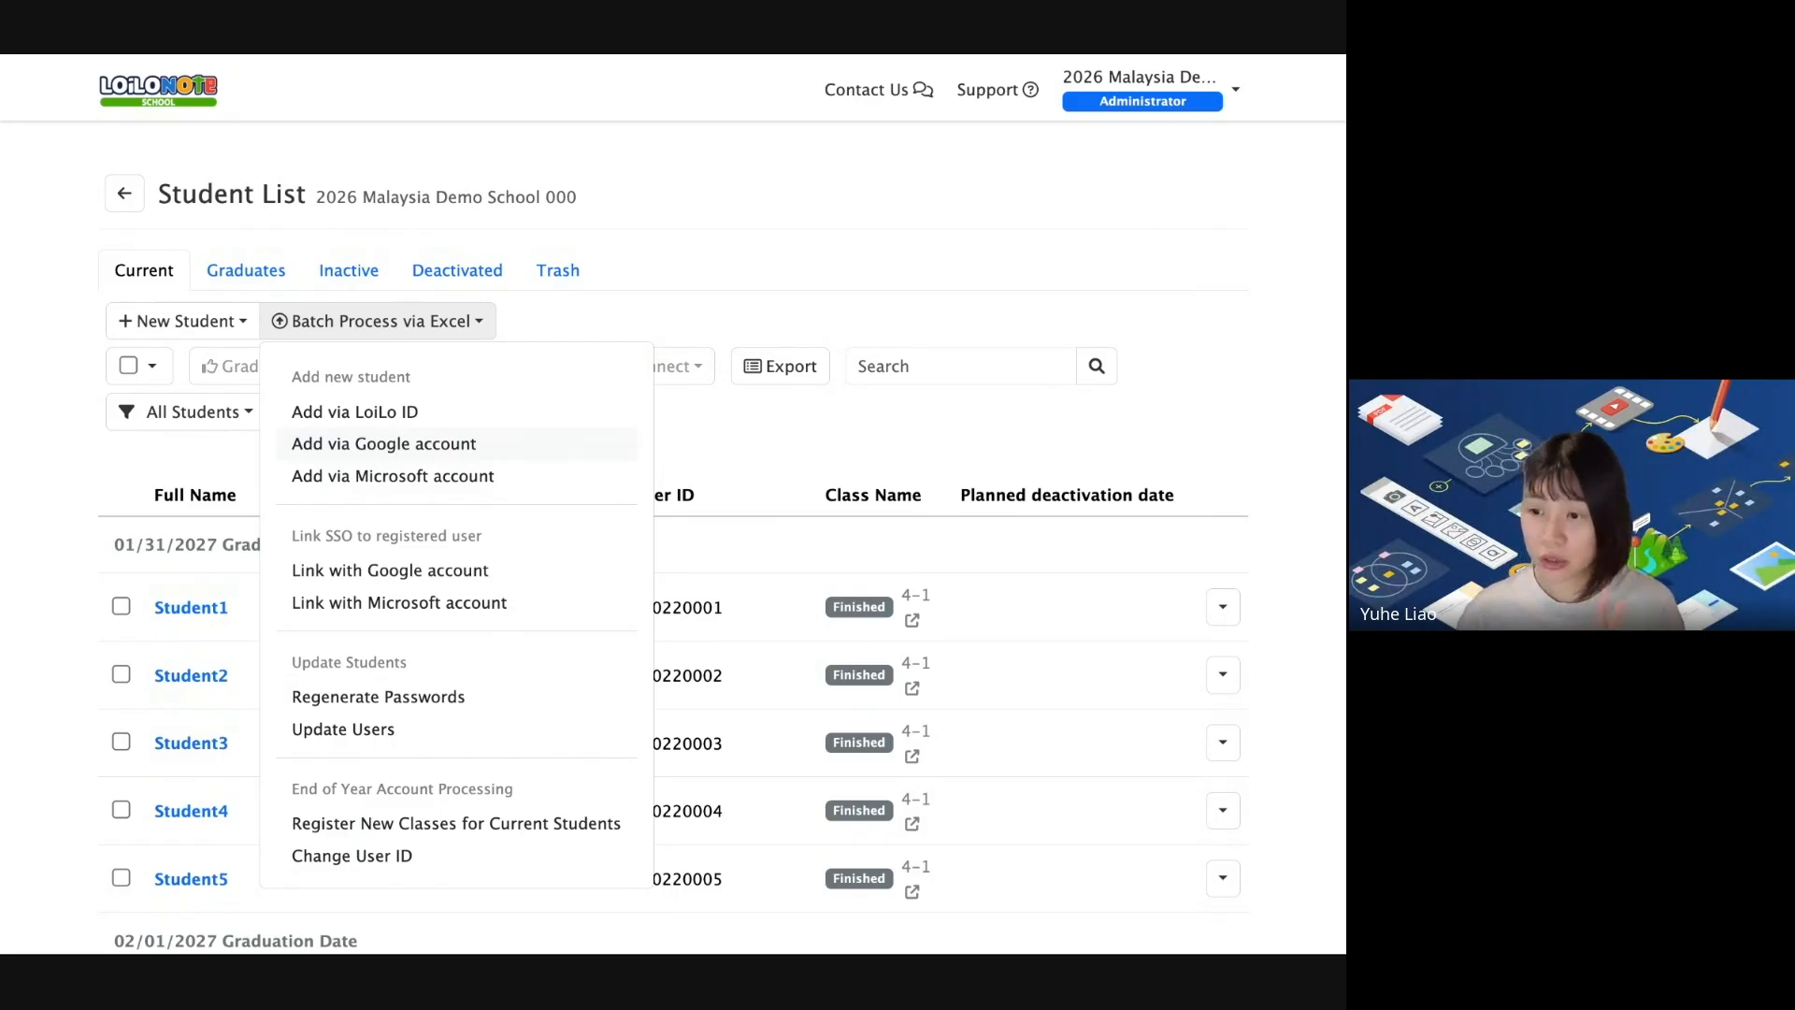
left_click(887, 454)
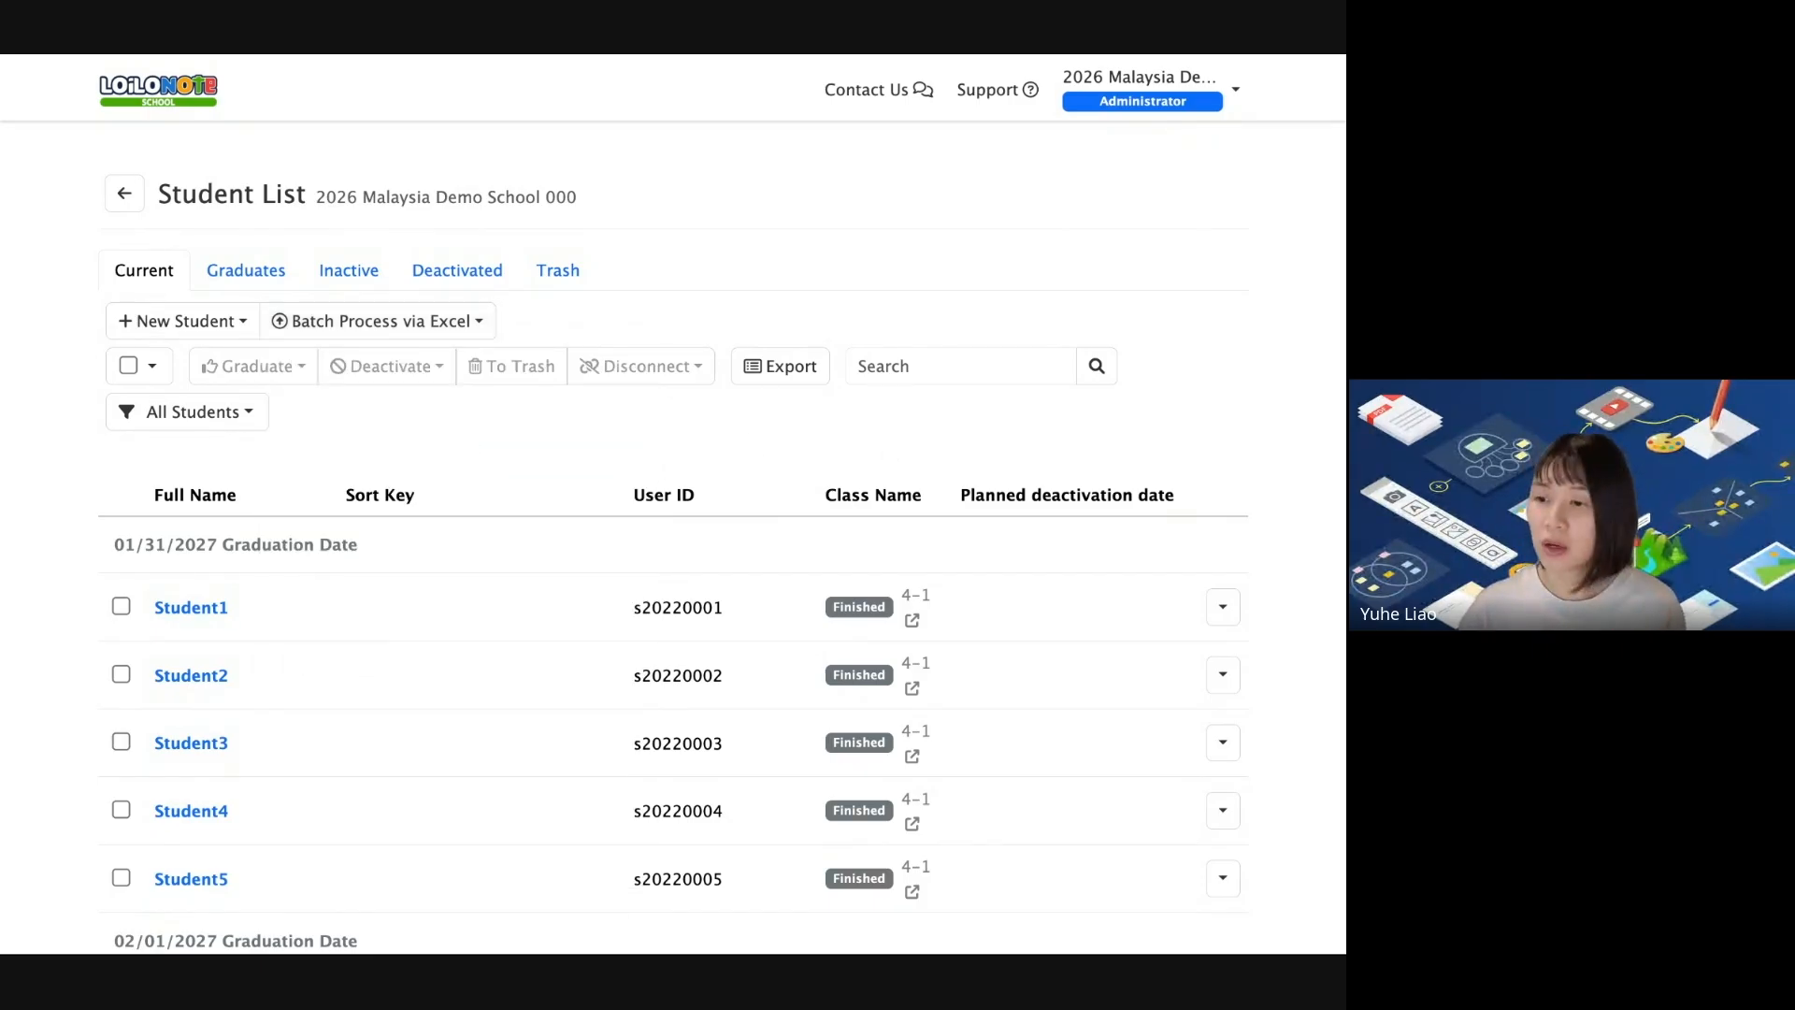
Switch the shared screen to the 'Add Students' Account' slide.
scroll(771, 556, "down", 5)
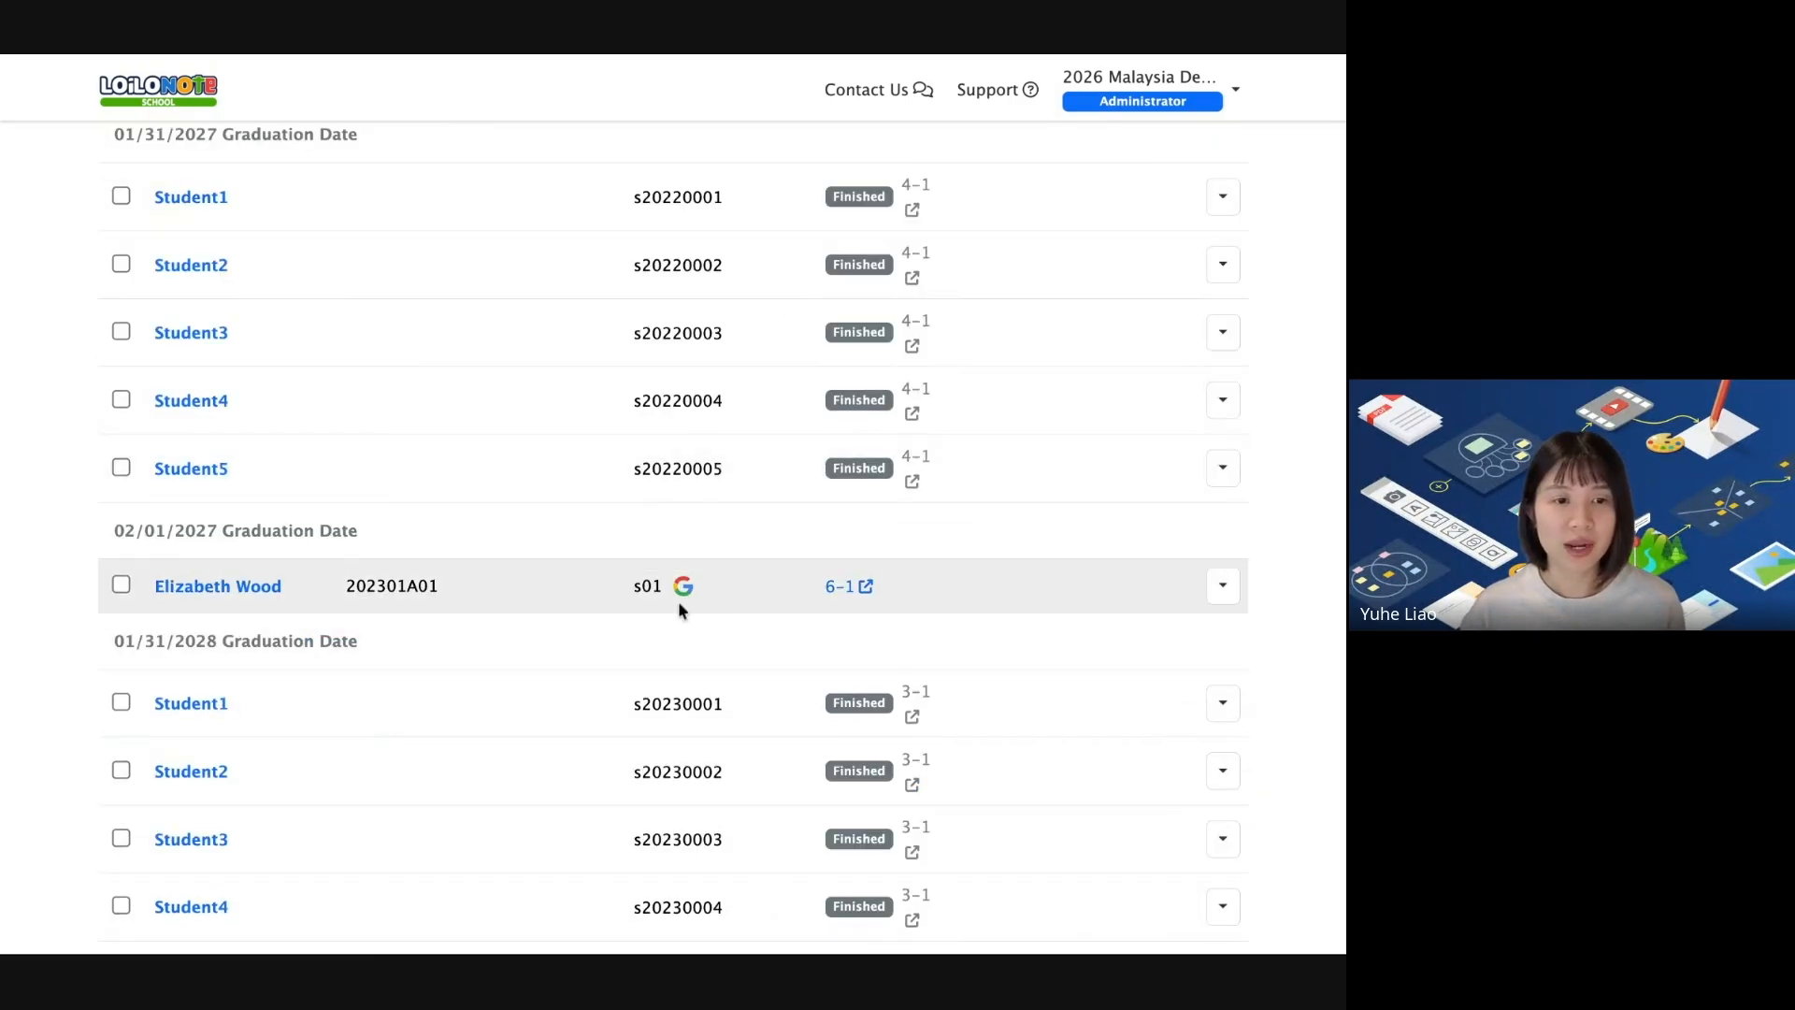
mouse_move(682, 591)
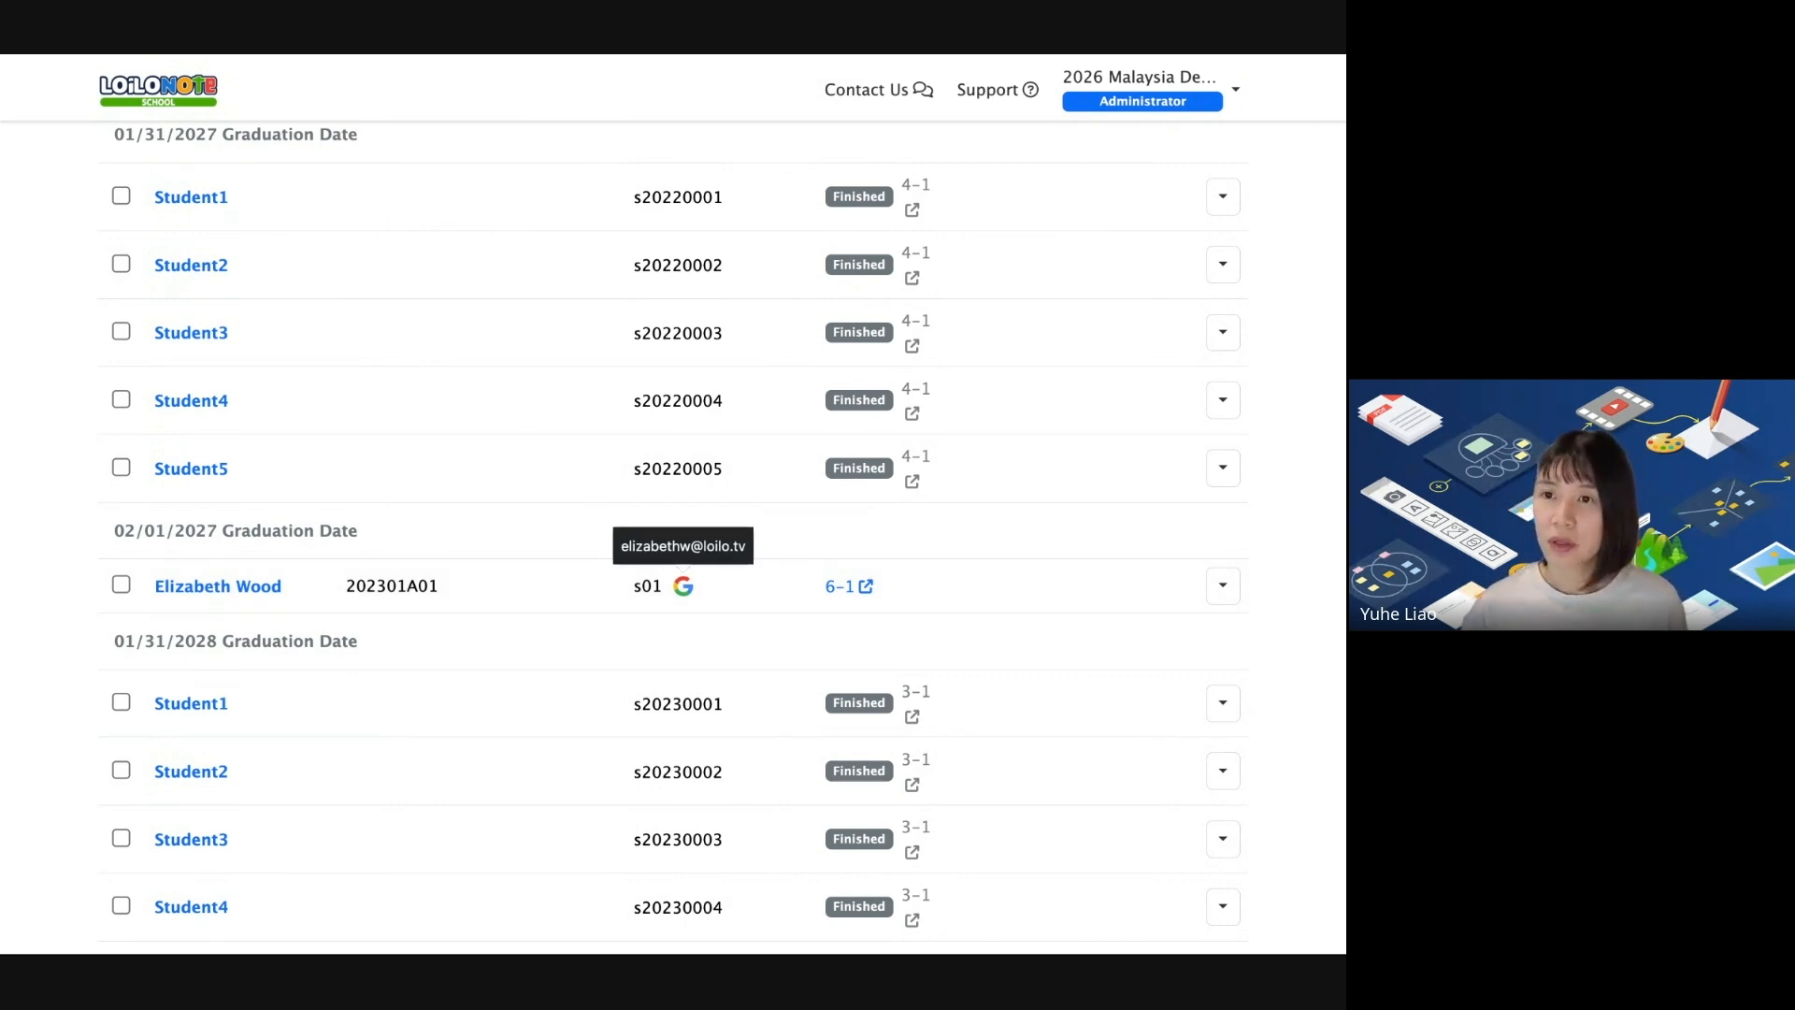
key("super+Tab")
left_click(721, 196)
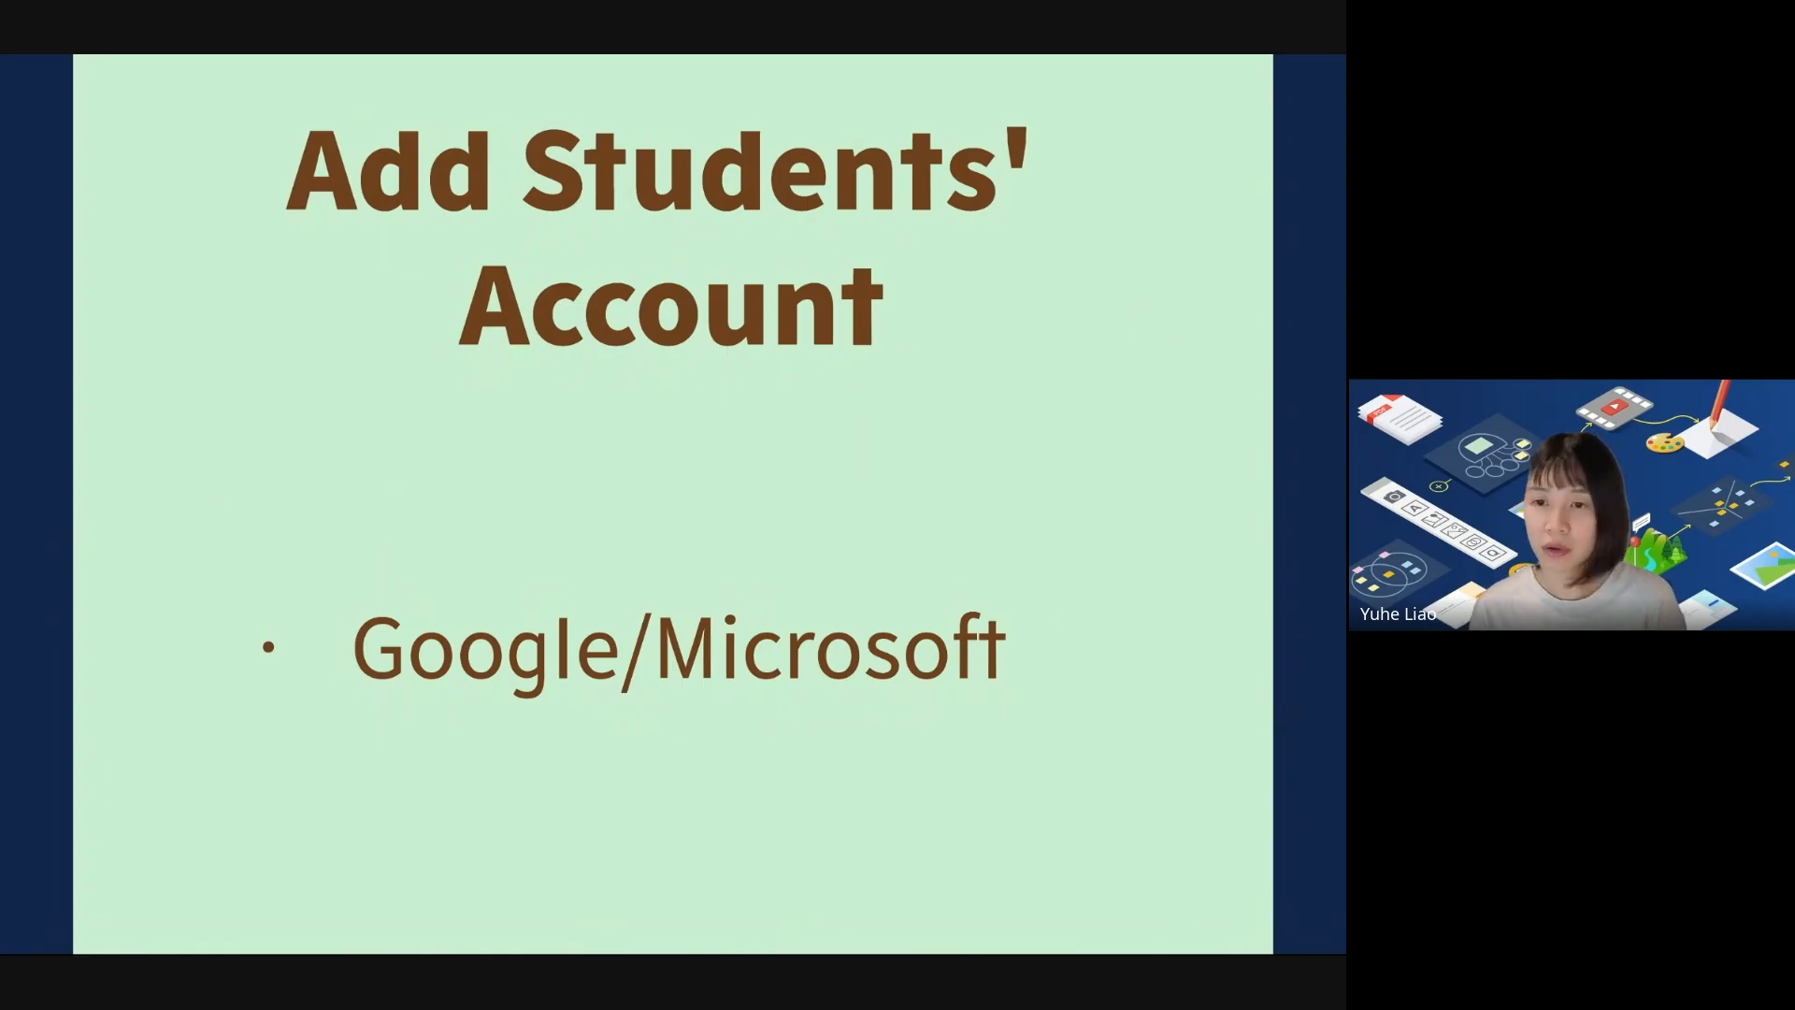
Advance to the 'Add Students Via Google Account' slide, then return to the Student List top.
key("Right")
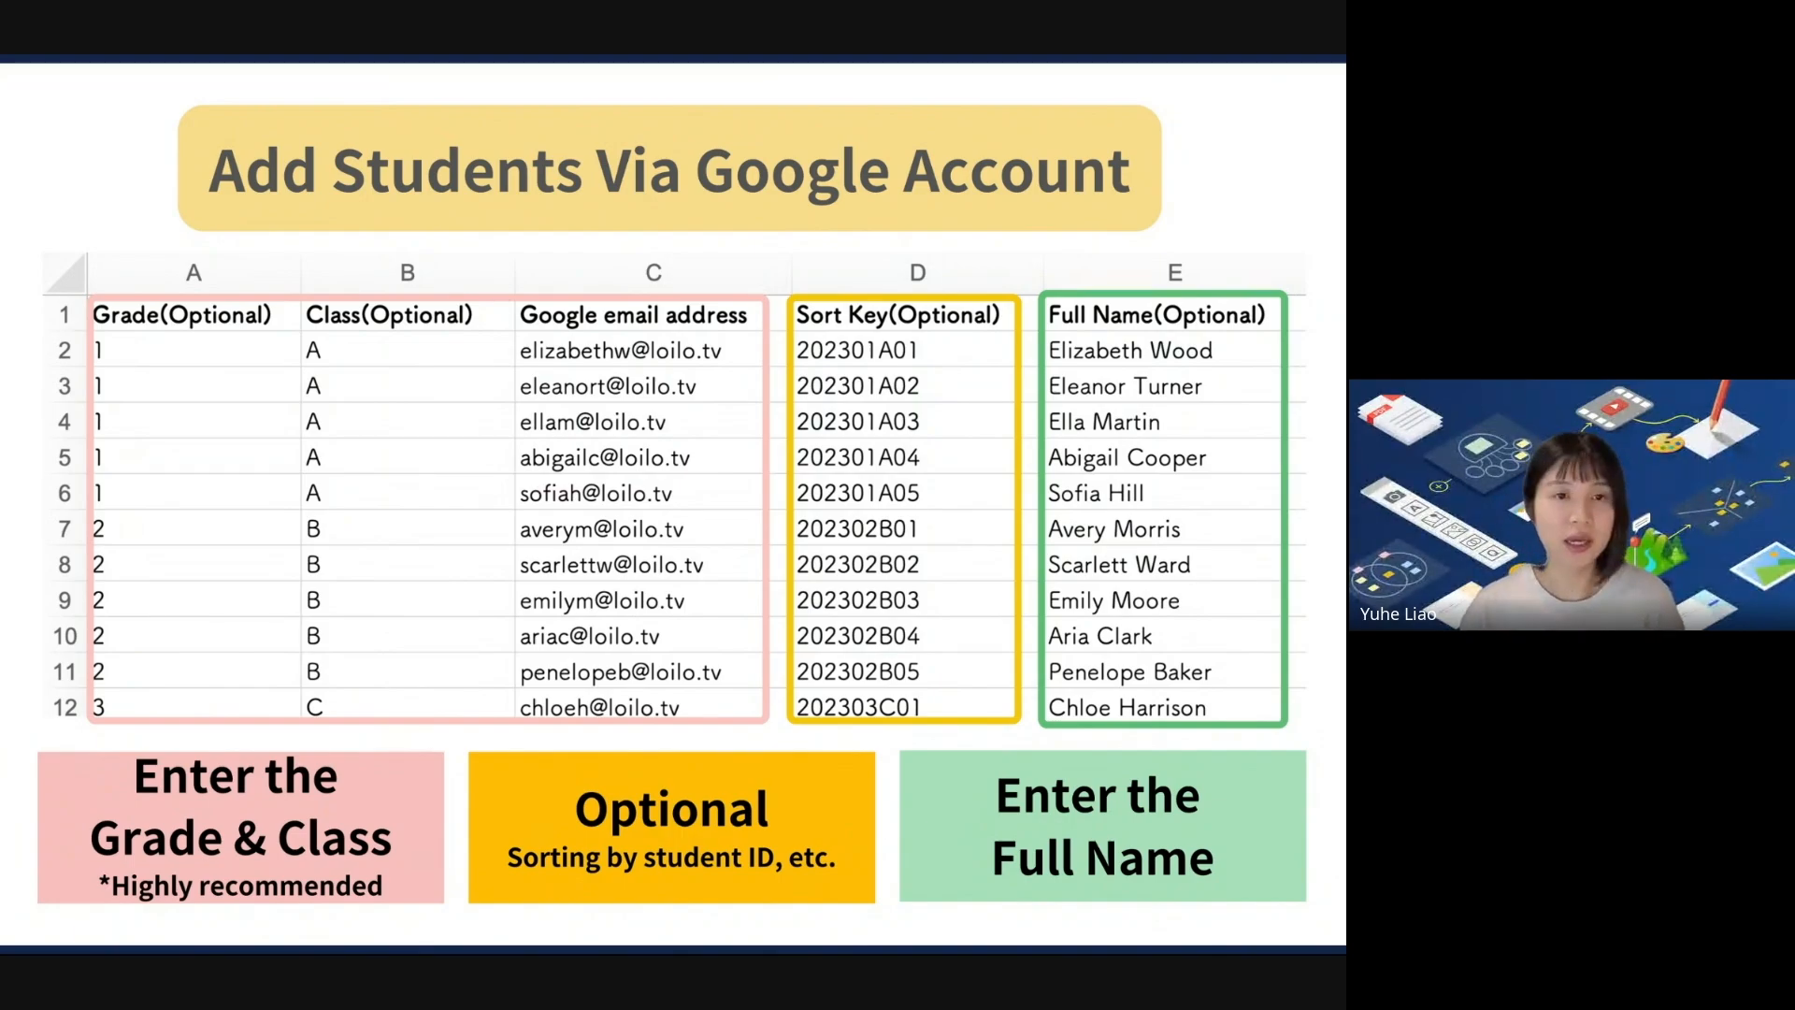
key("alt+Tab")
scroll(693, 210, "up", 5)
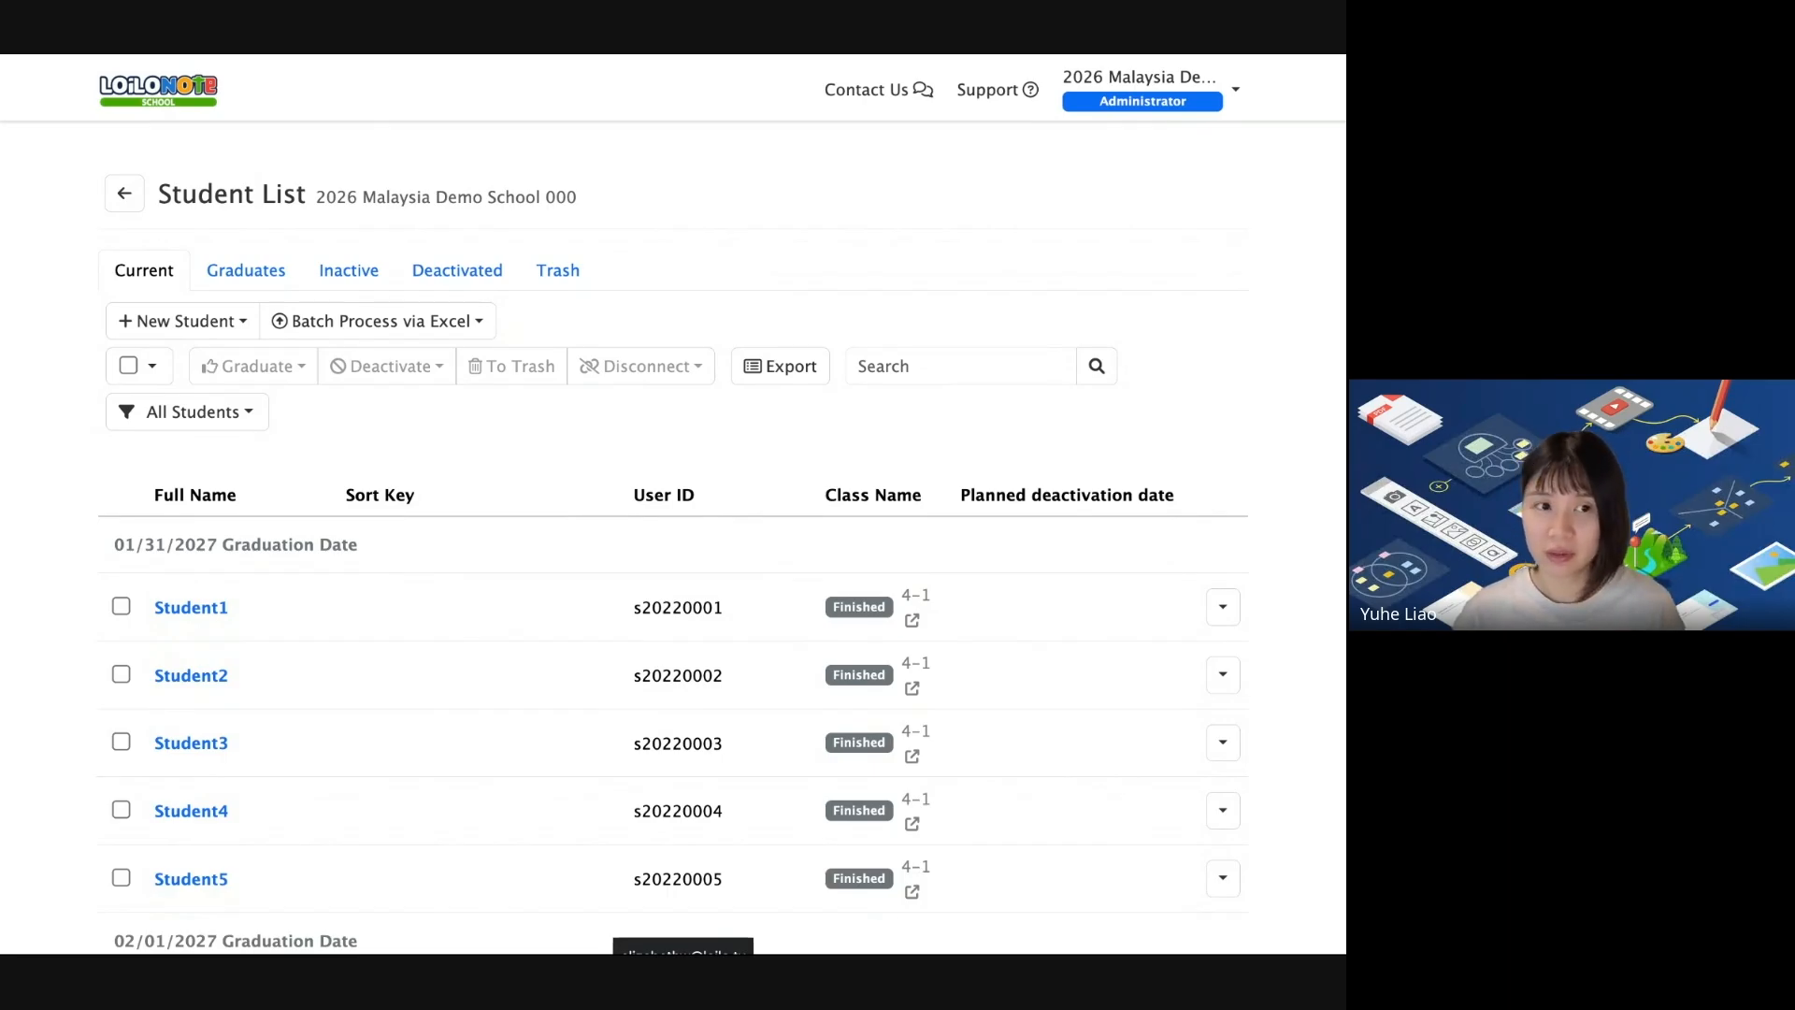
left_click(200, 325)
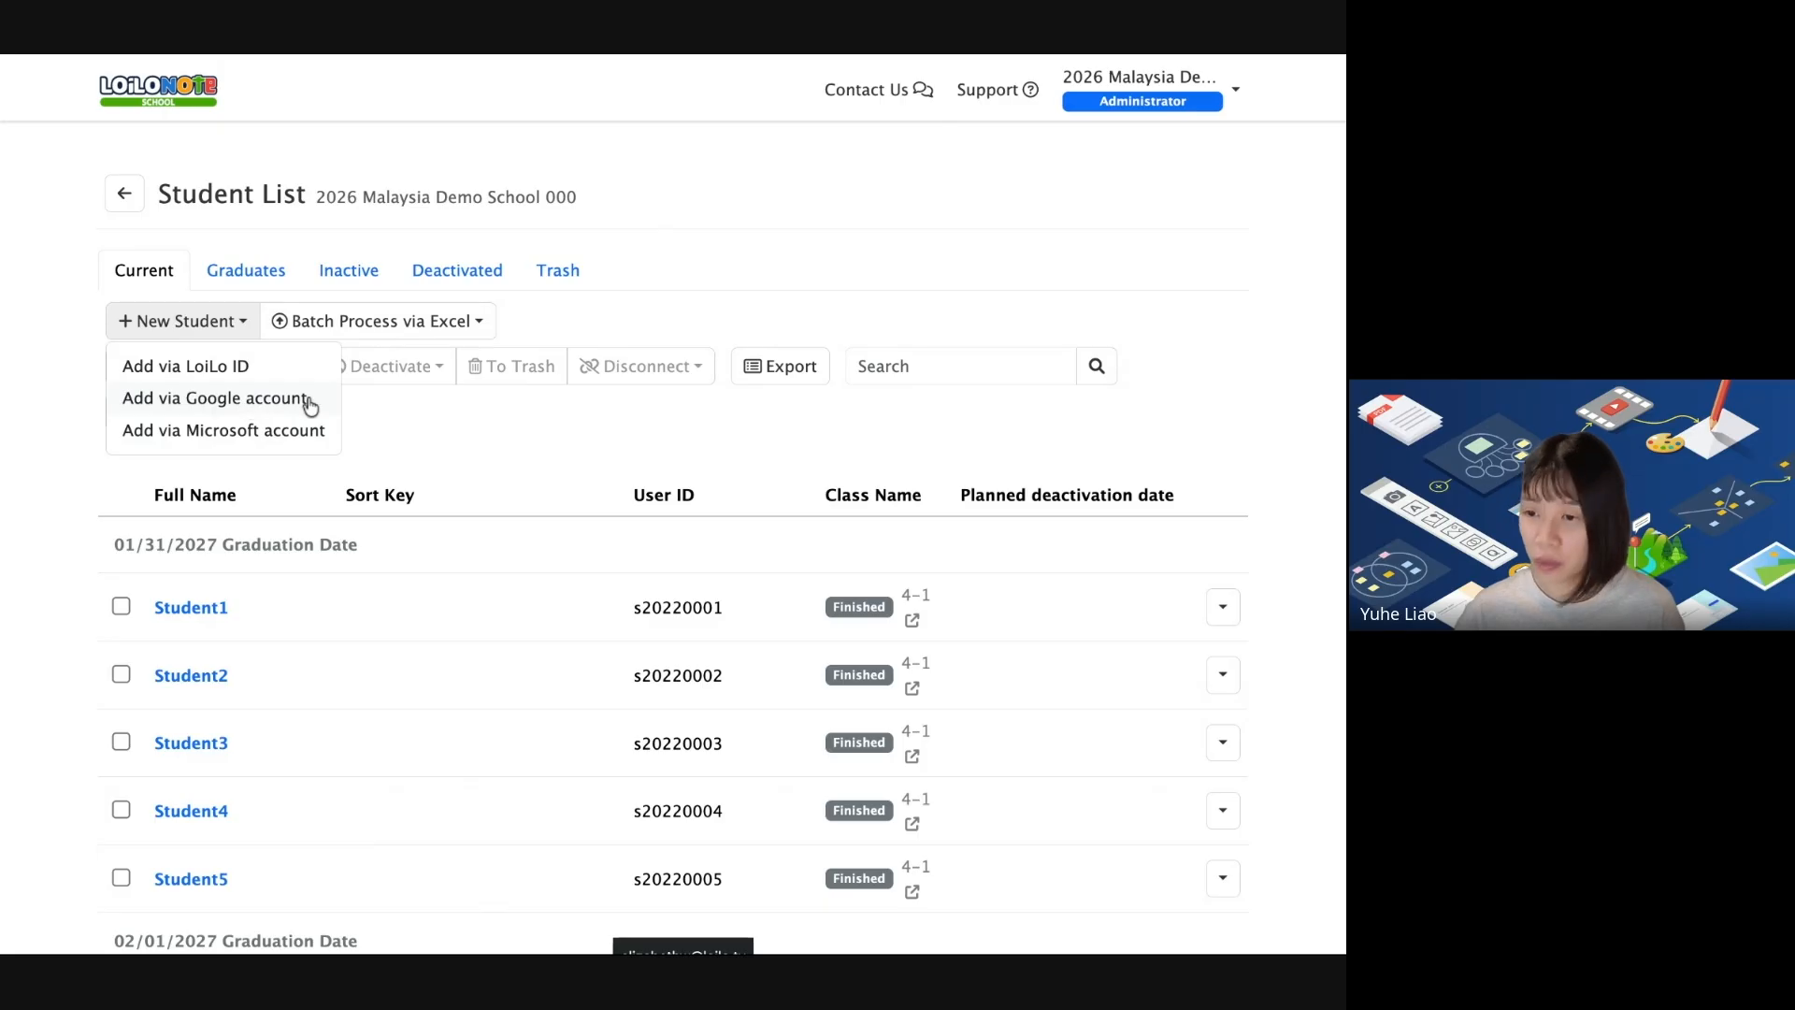
left_click(400, 324)
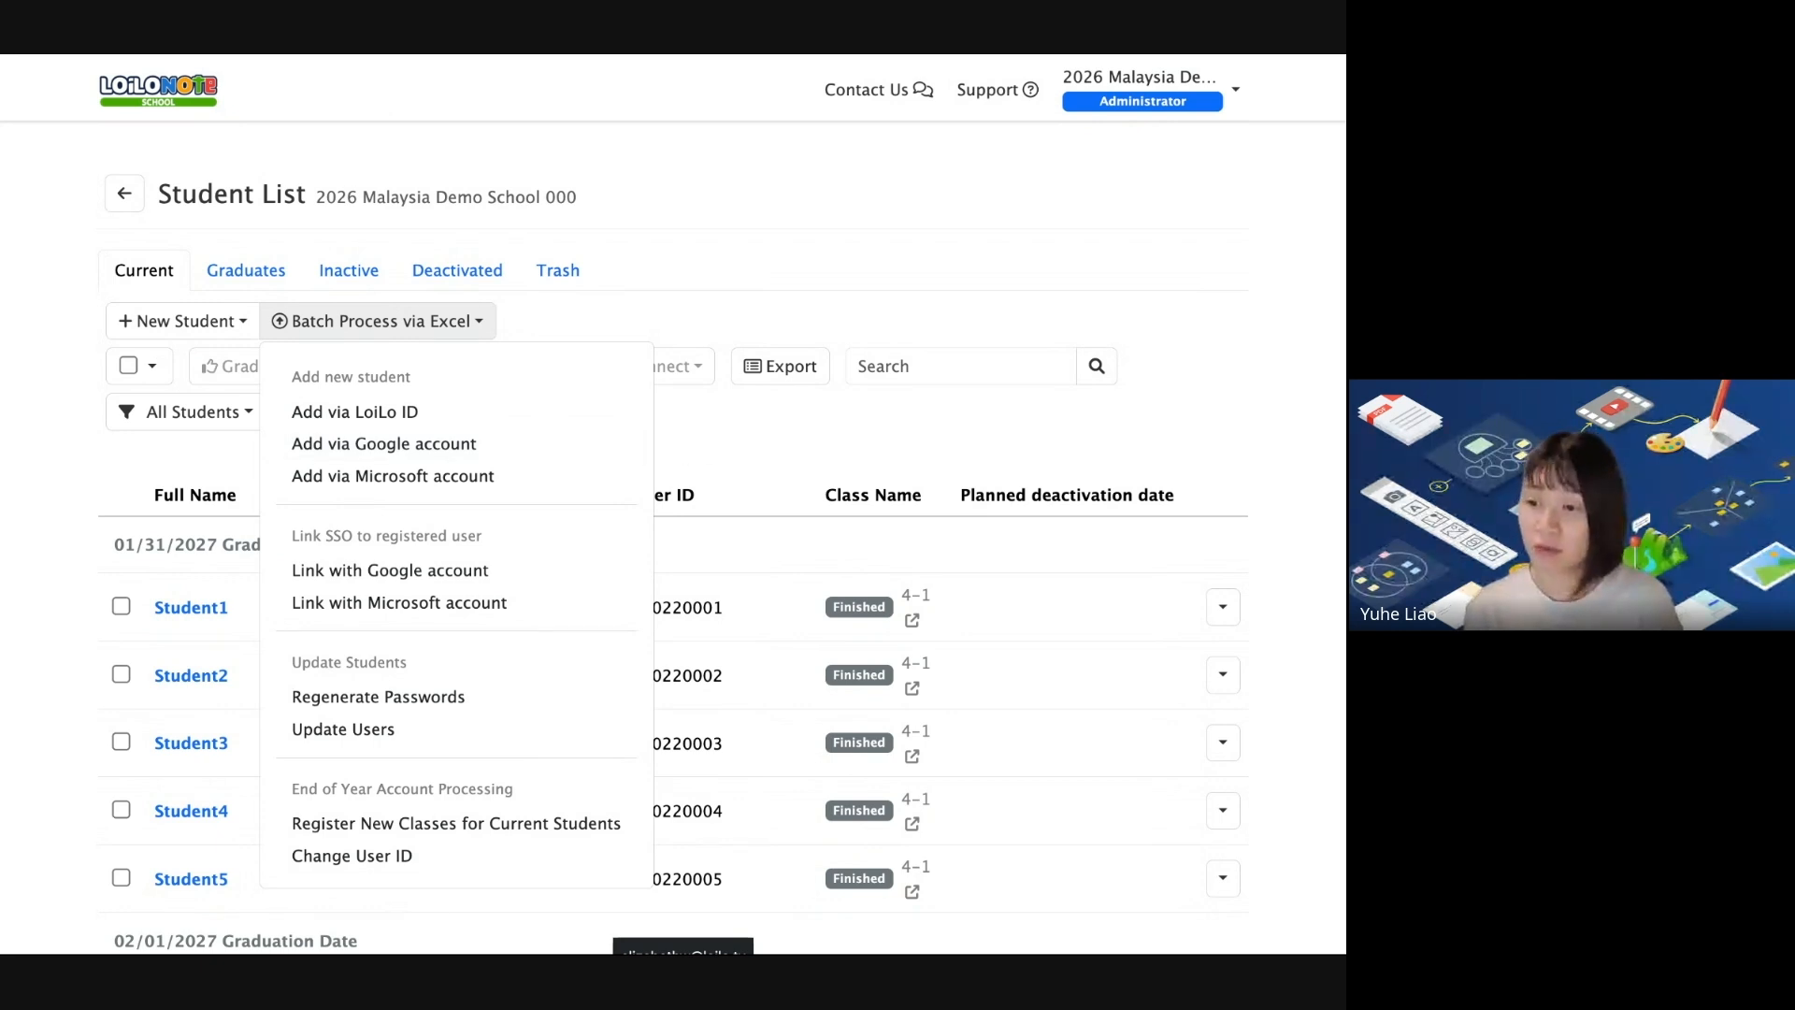
left_click(432, 456)
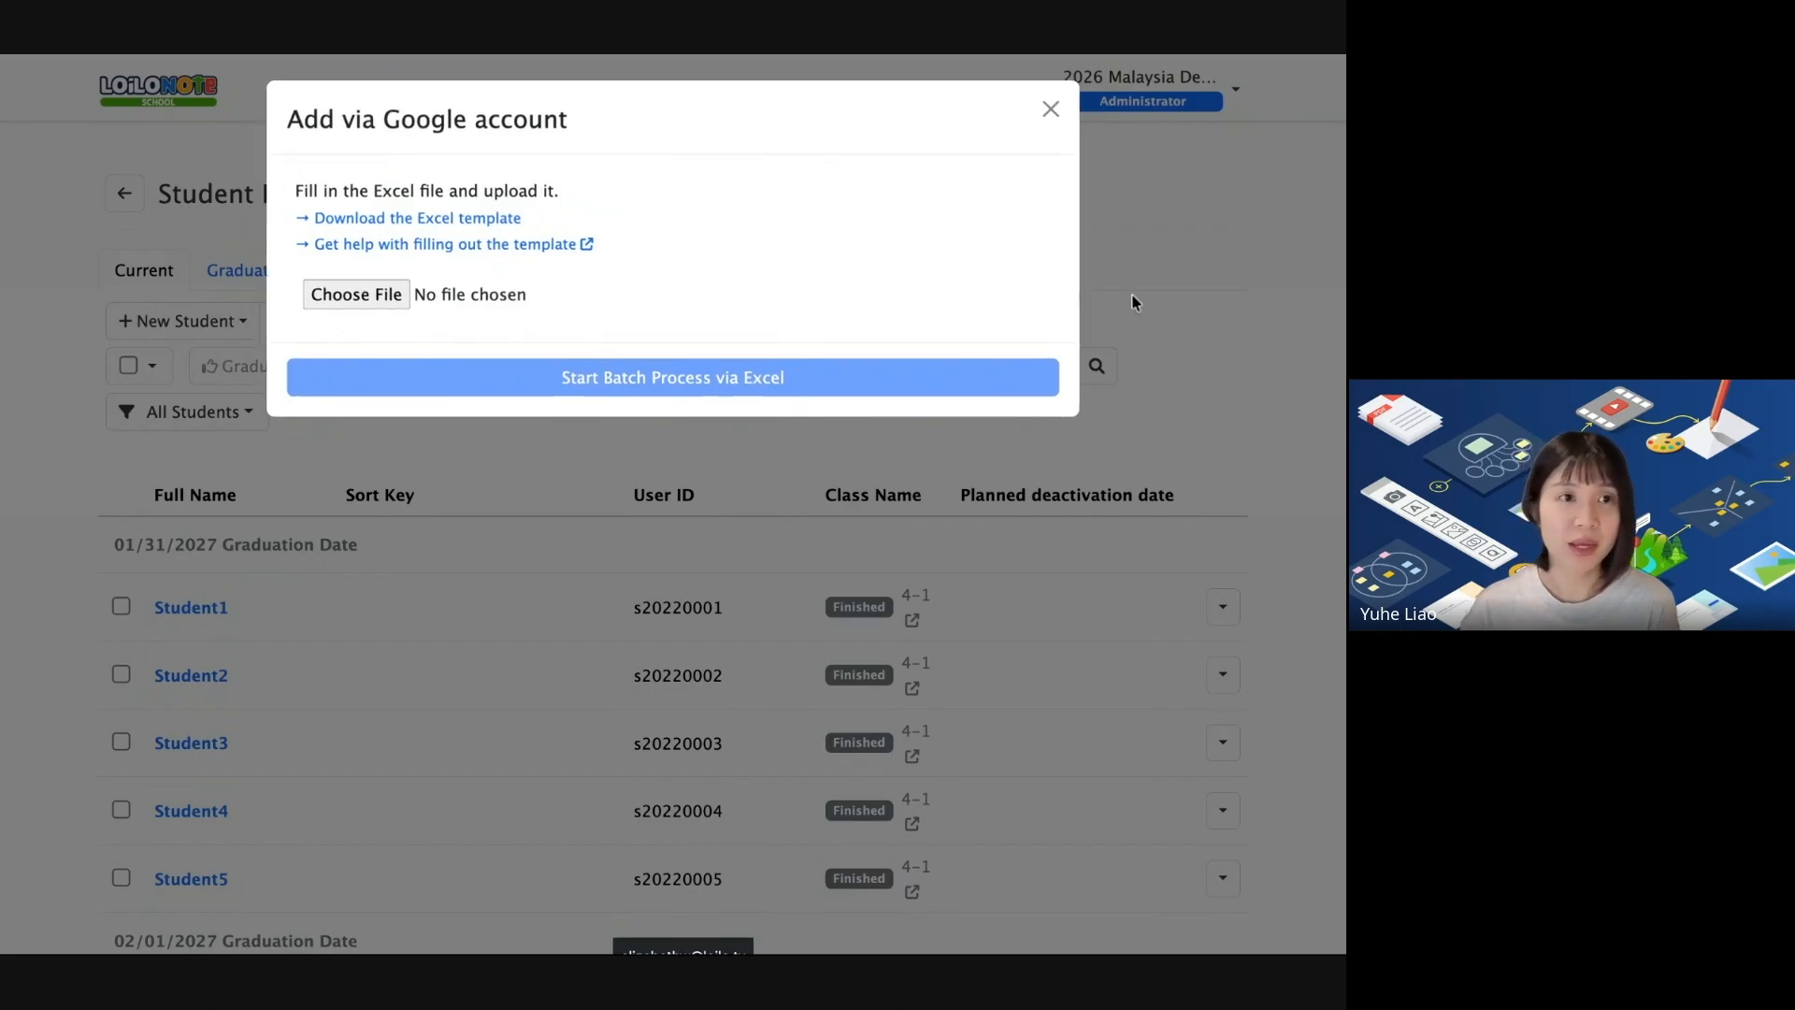
left_click(1045, 112)
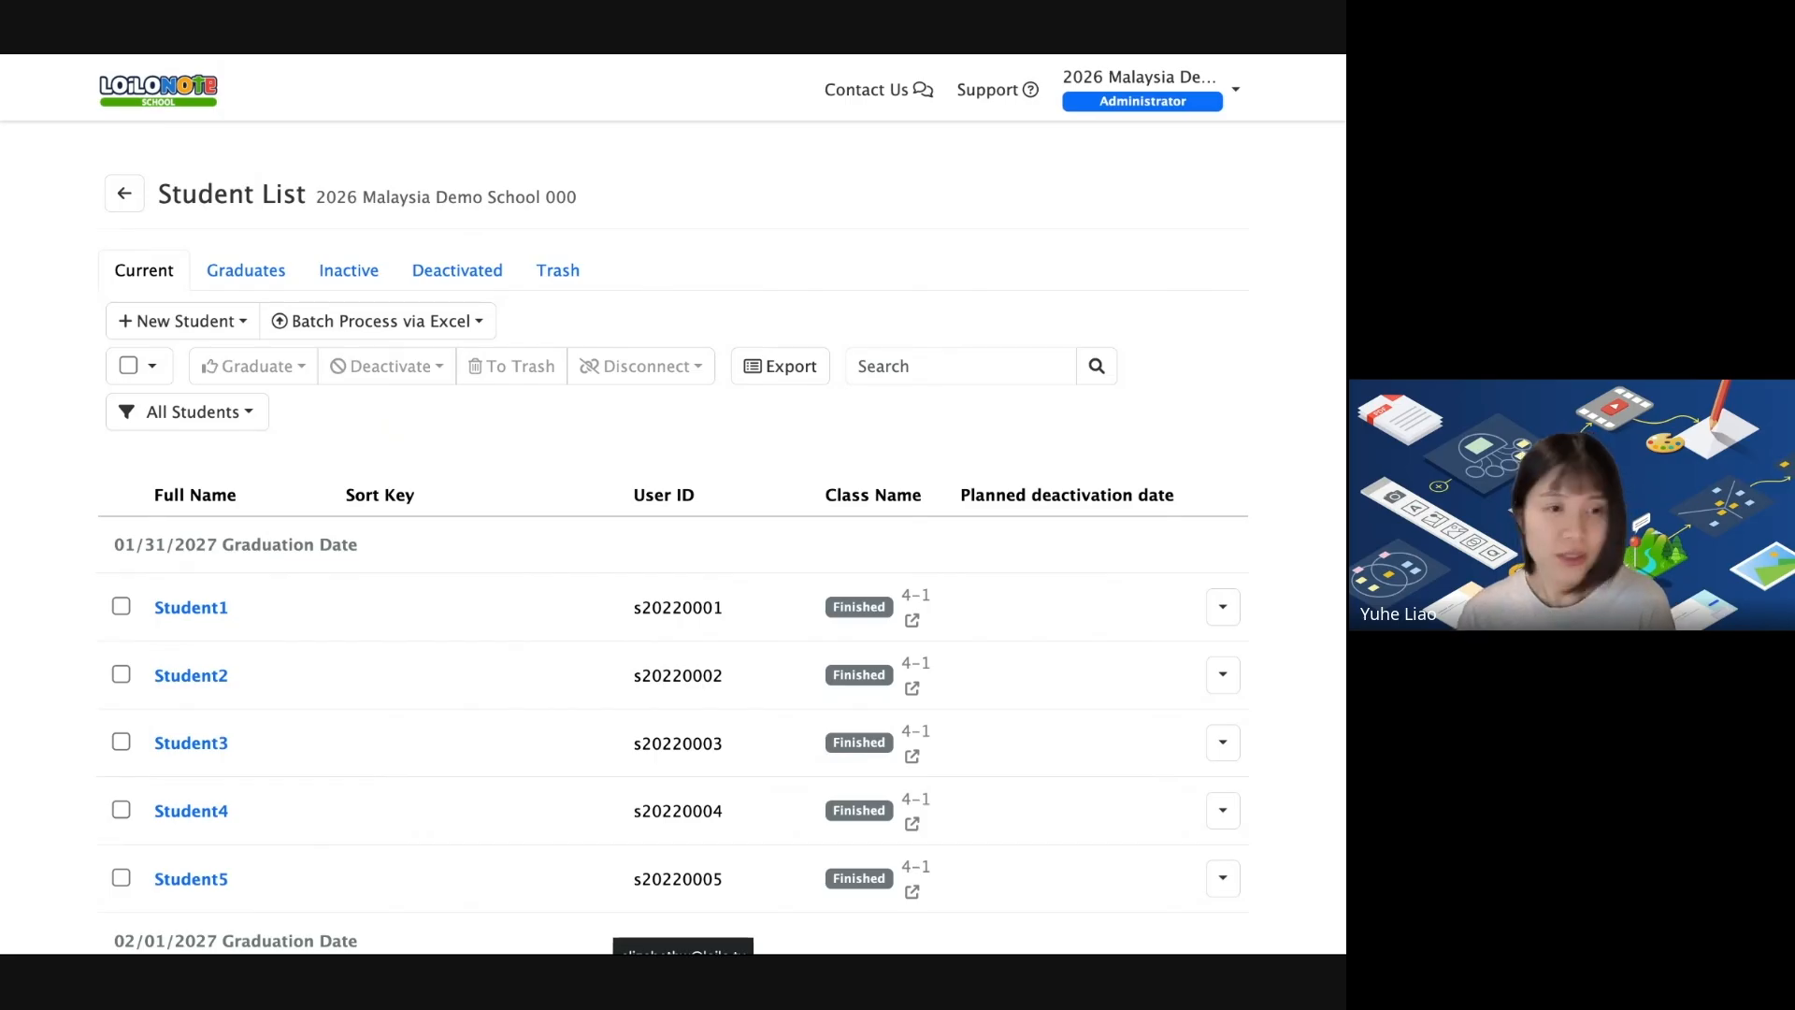
Select Student1 in the 2027 group and graduate them immediately with Graduate now.
scroll(325, 475, "down", 1)
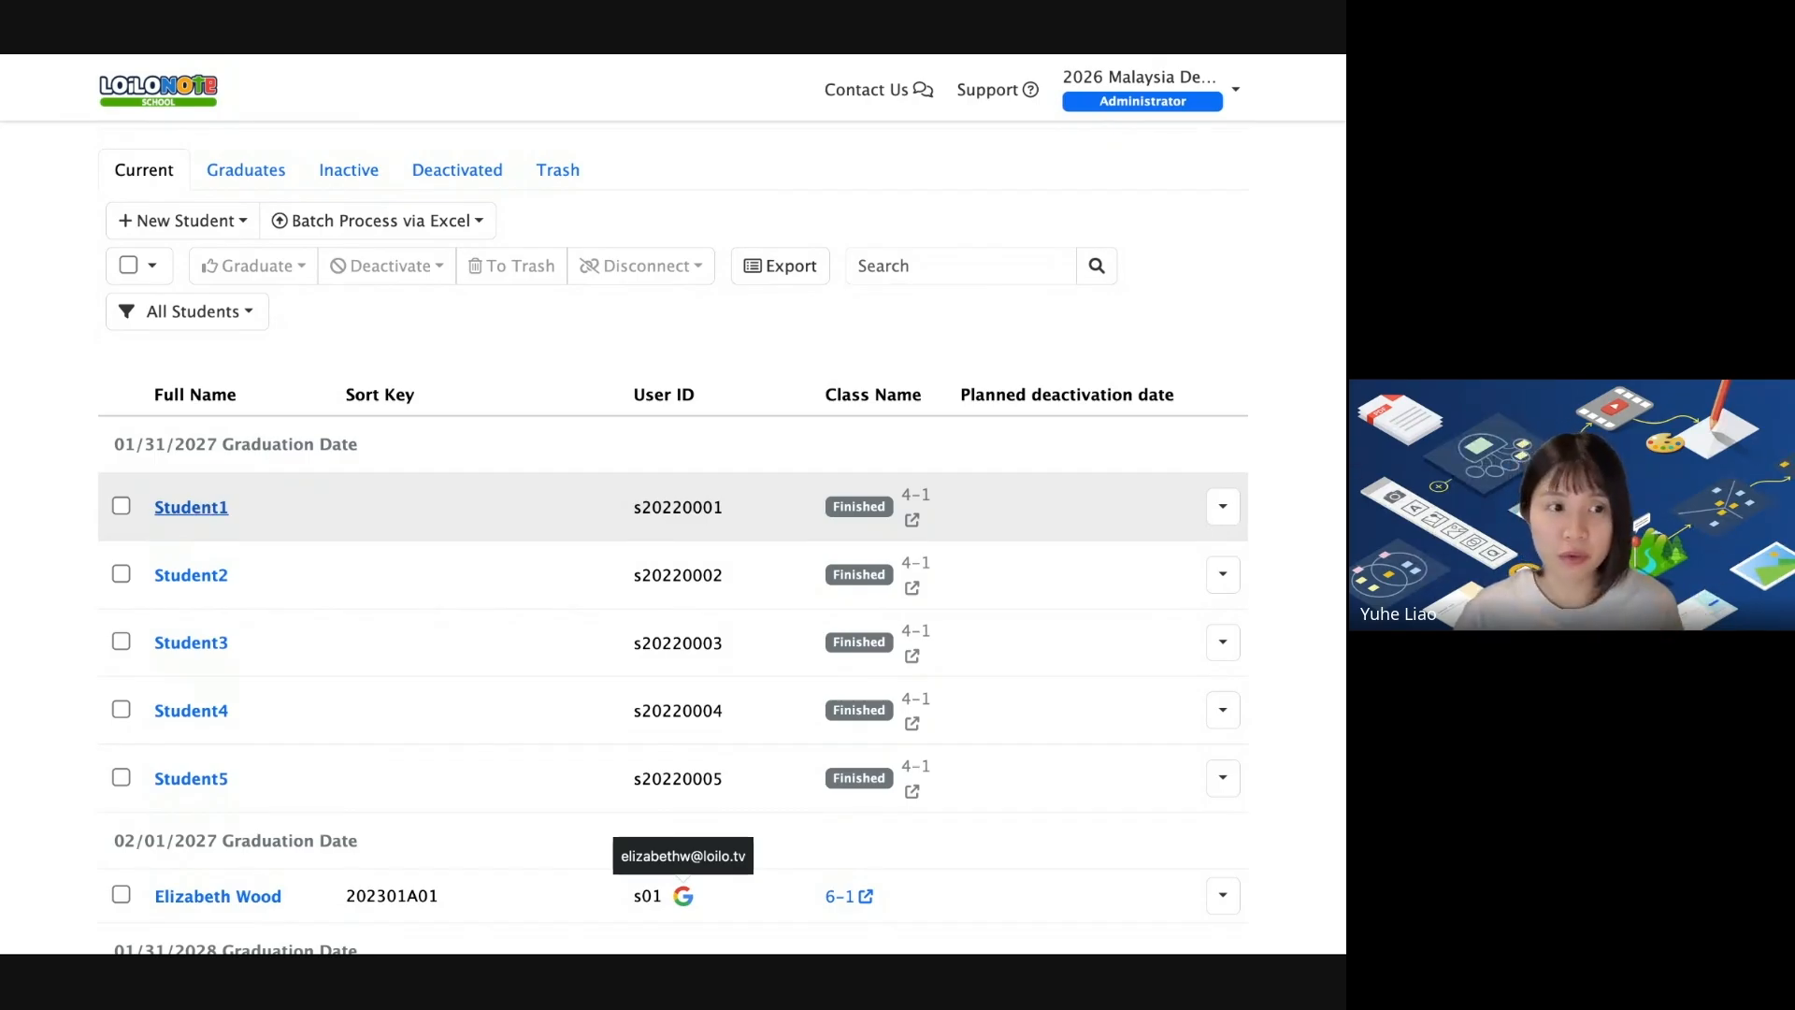
left_click(120, 507)
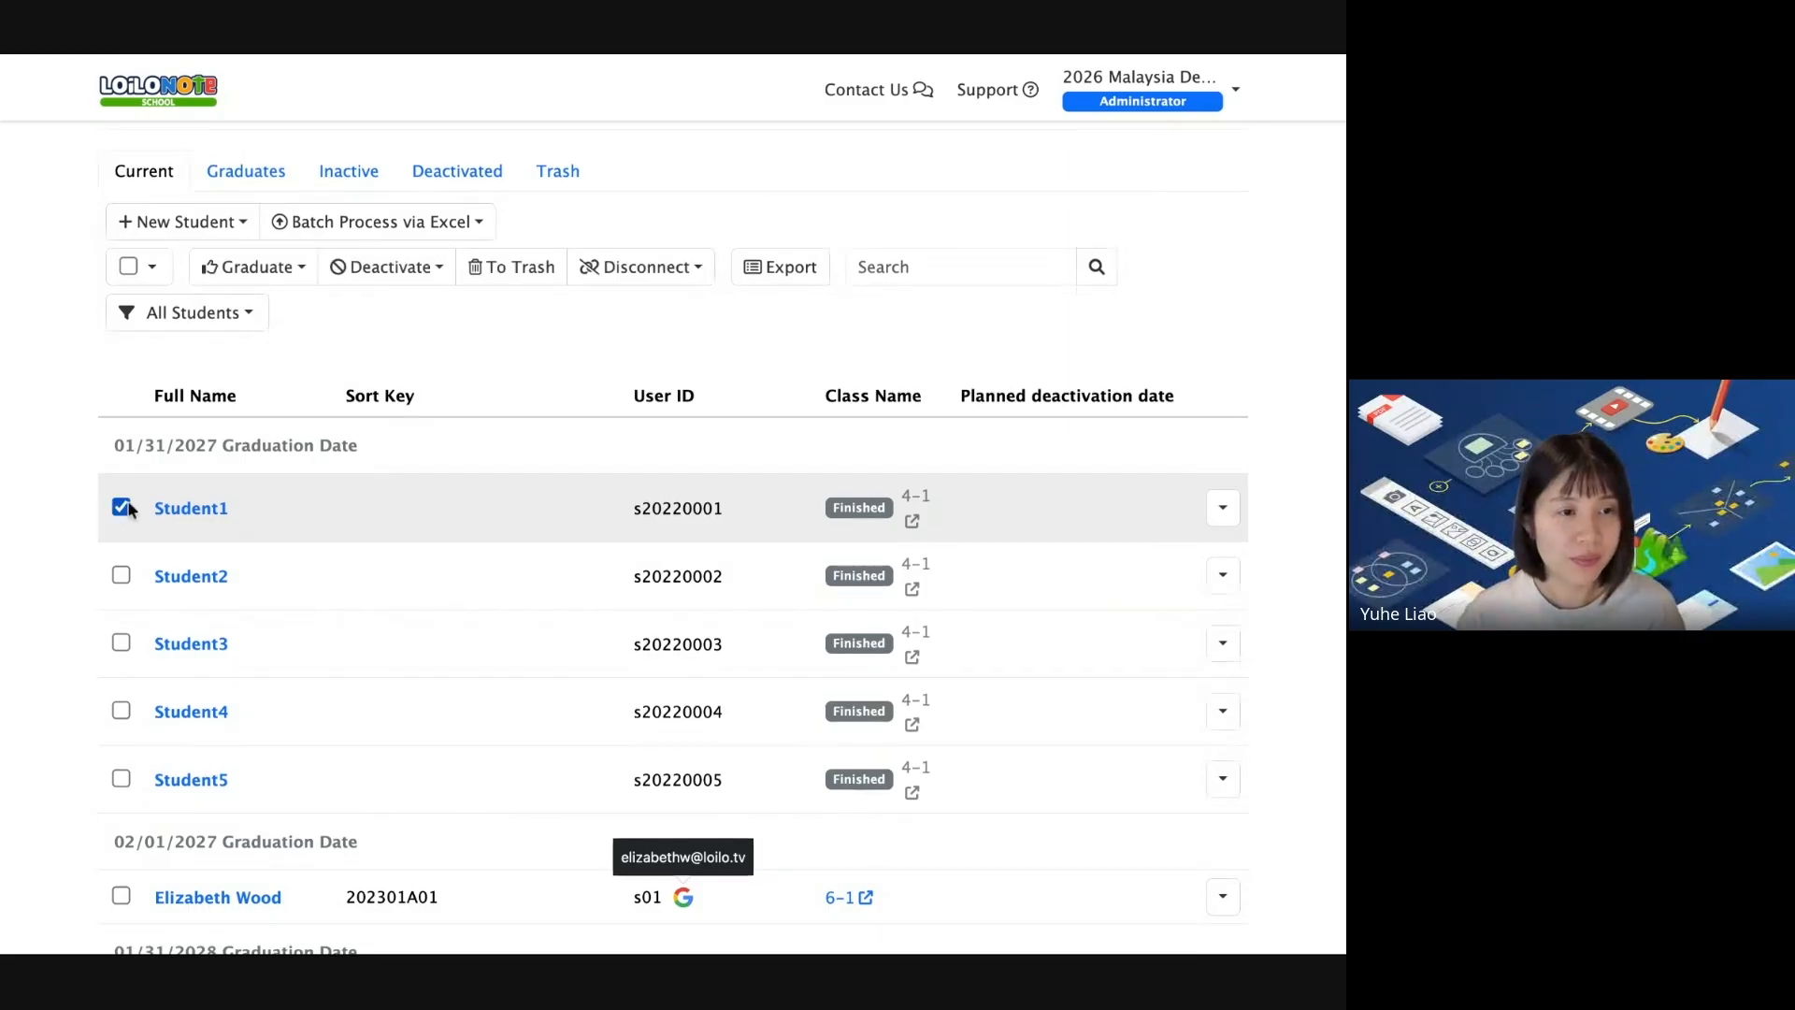
scroll(266, 277, "up", 1)
left_click(266, 278)
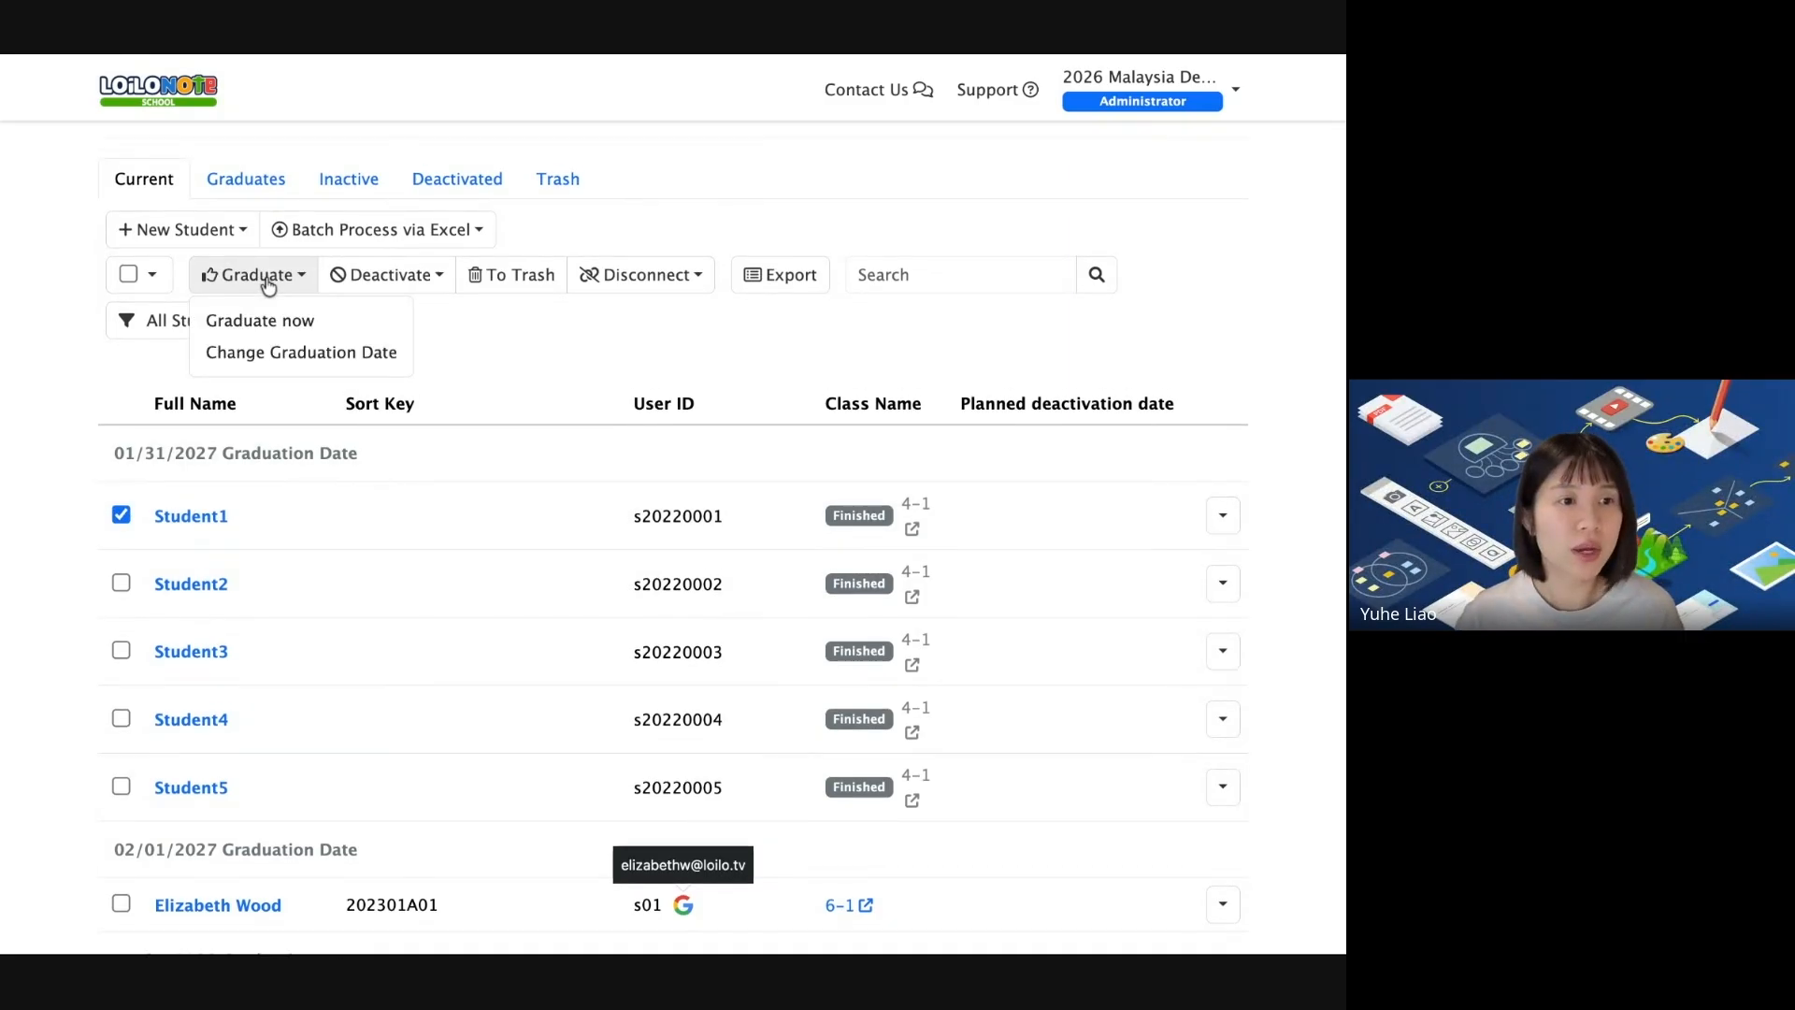
left_click(321, 327)
left_click(1025, 254)
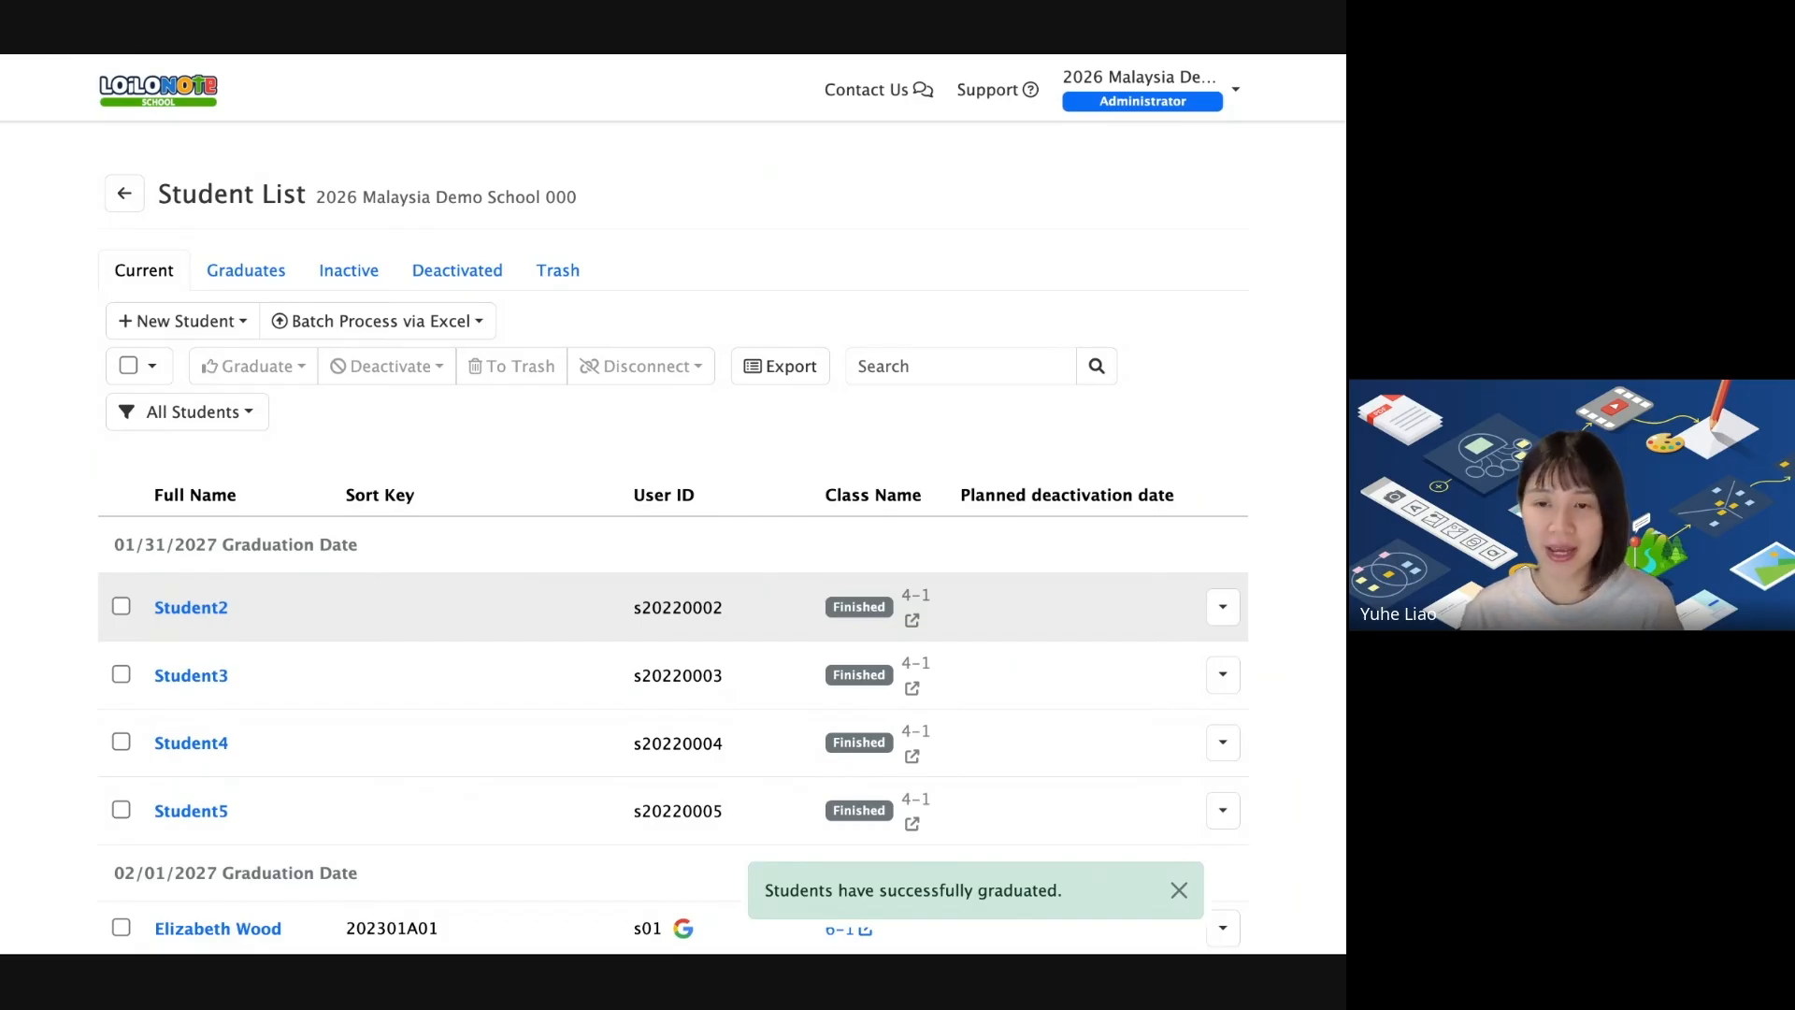
Find Student1 under 07/28/2026 in the Graduates list, then switch to the slides.
left_click(262, 268)
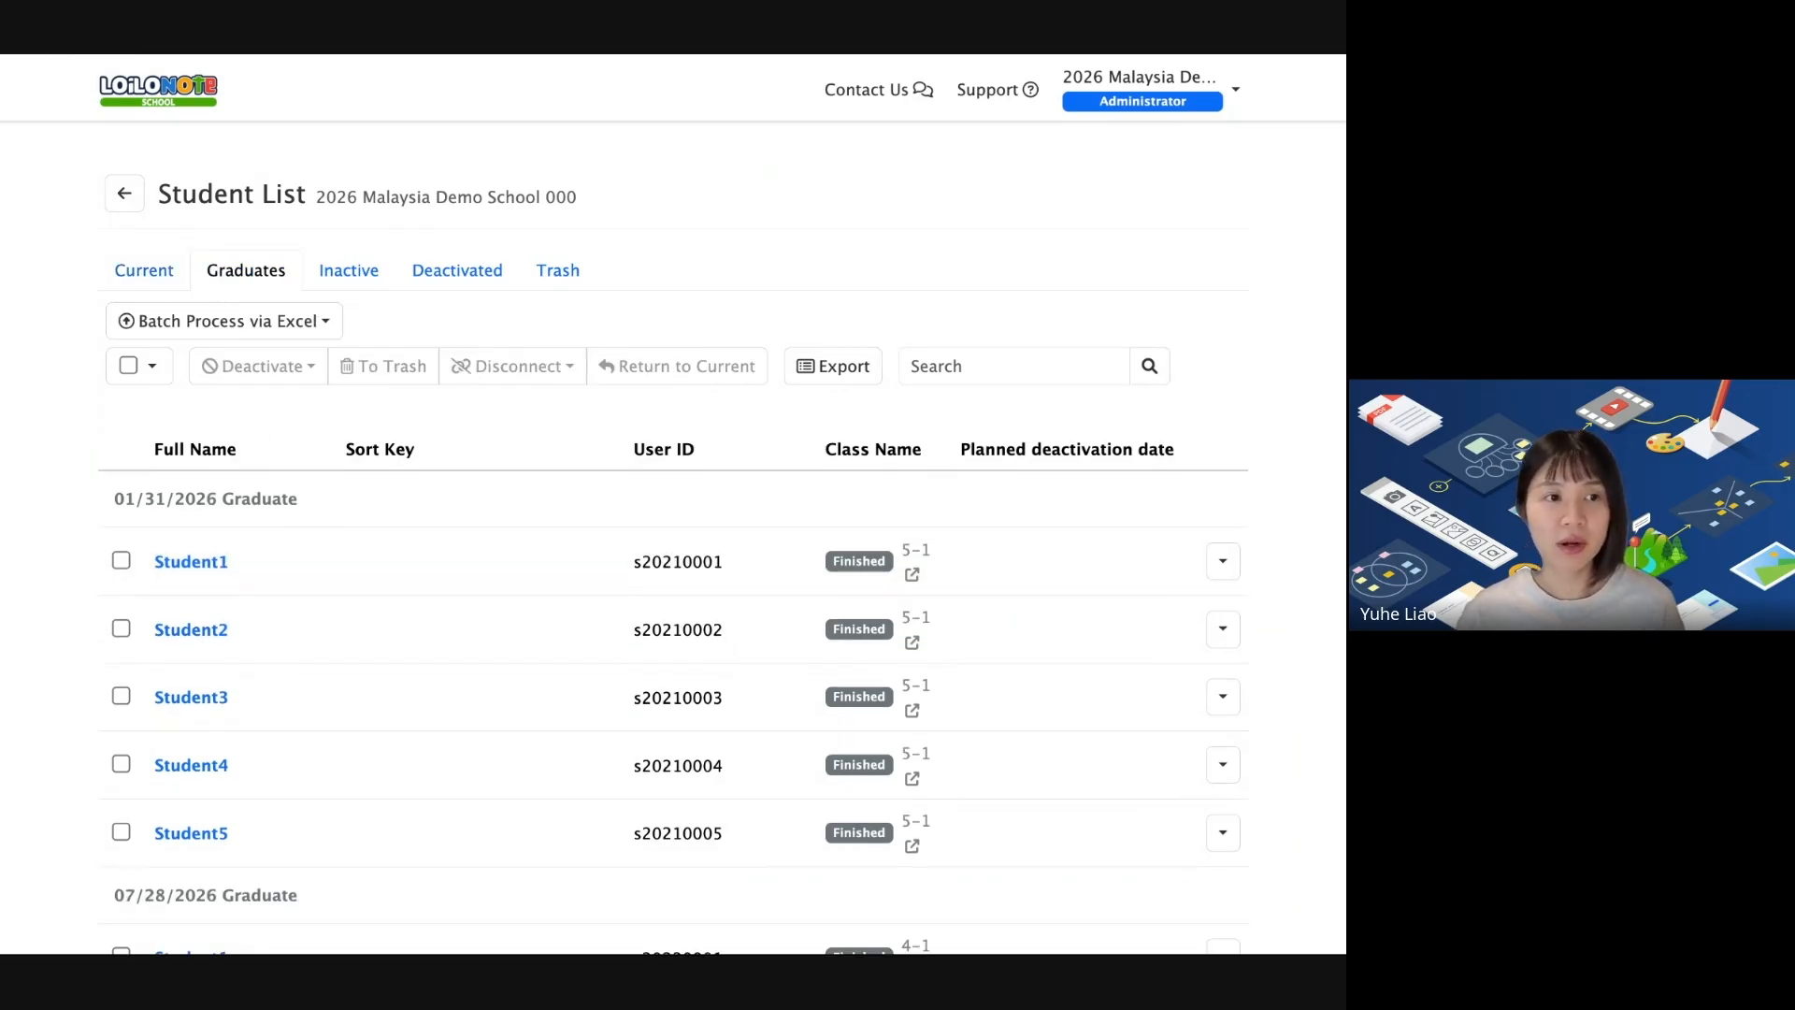
scroll(467, 561, "down", 2)
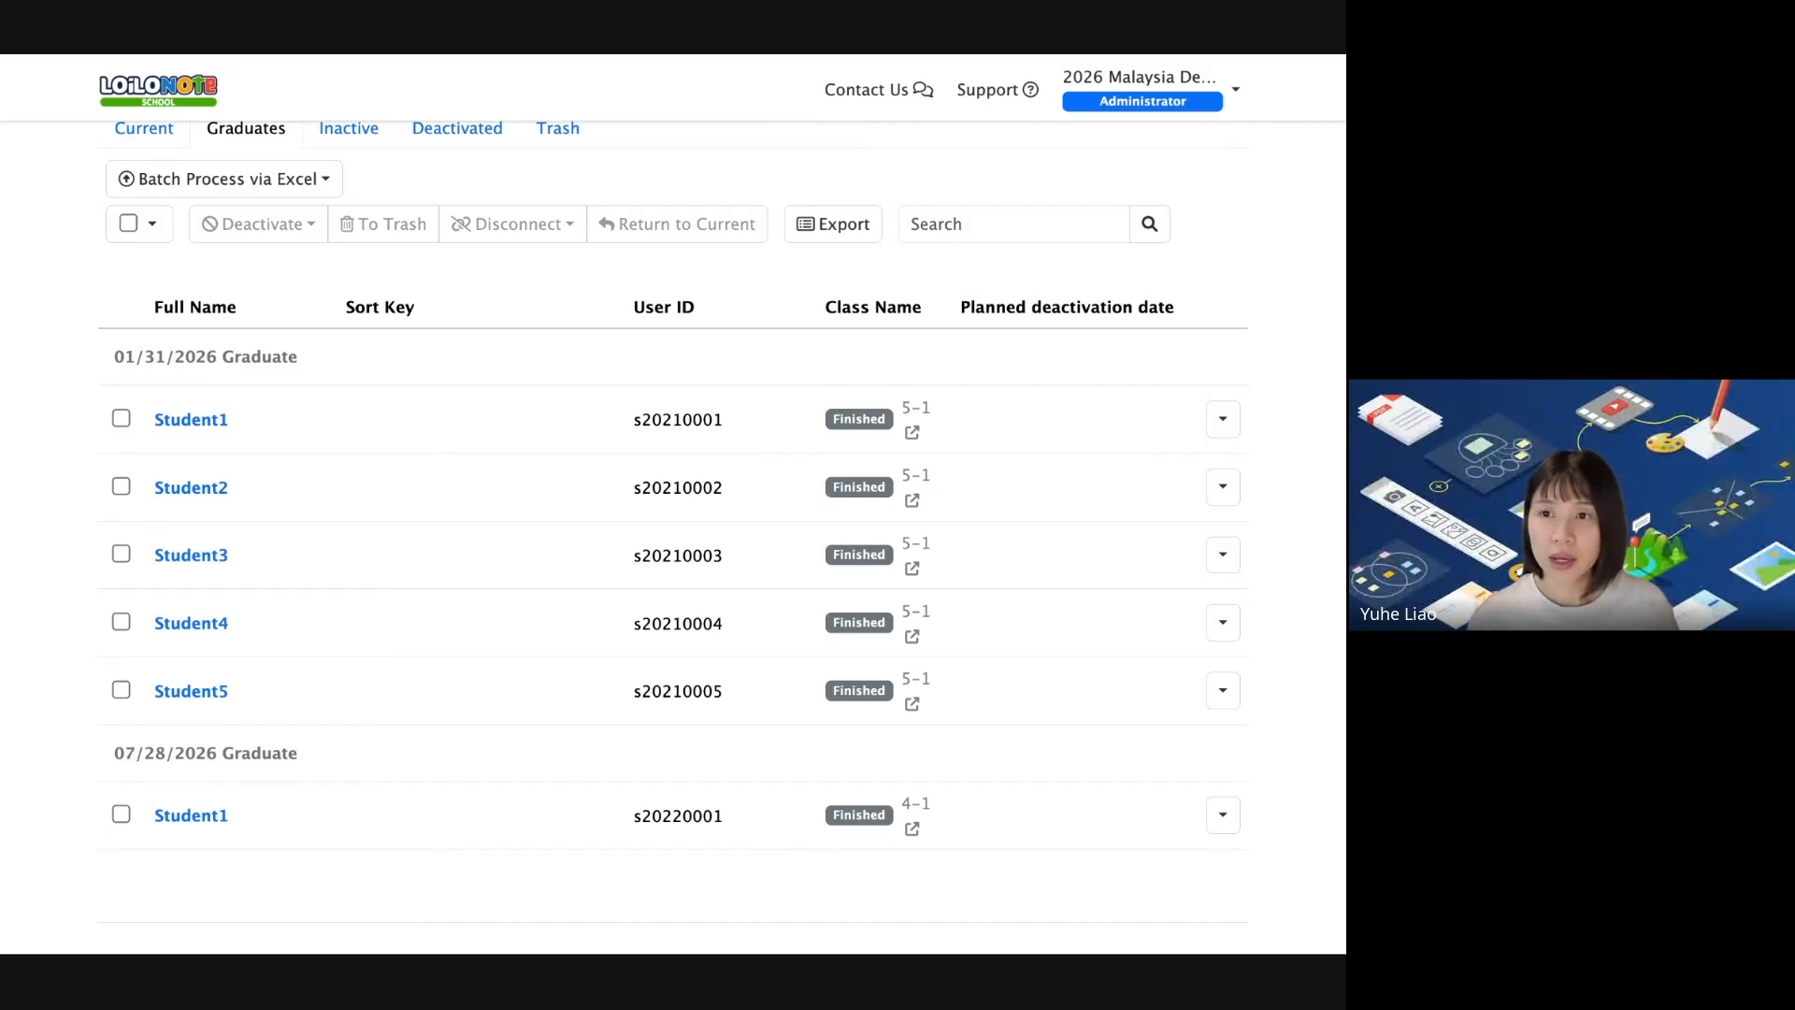
key("super+Tab")
Present the Edit Classes slides through the admin menu card, then return to the browser's admin page.
left_click(706, 453)
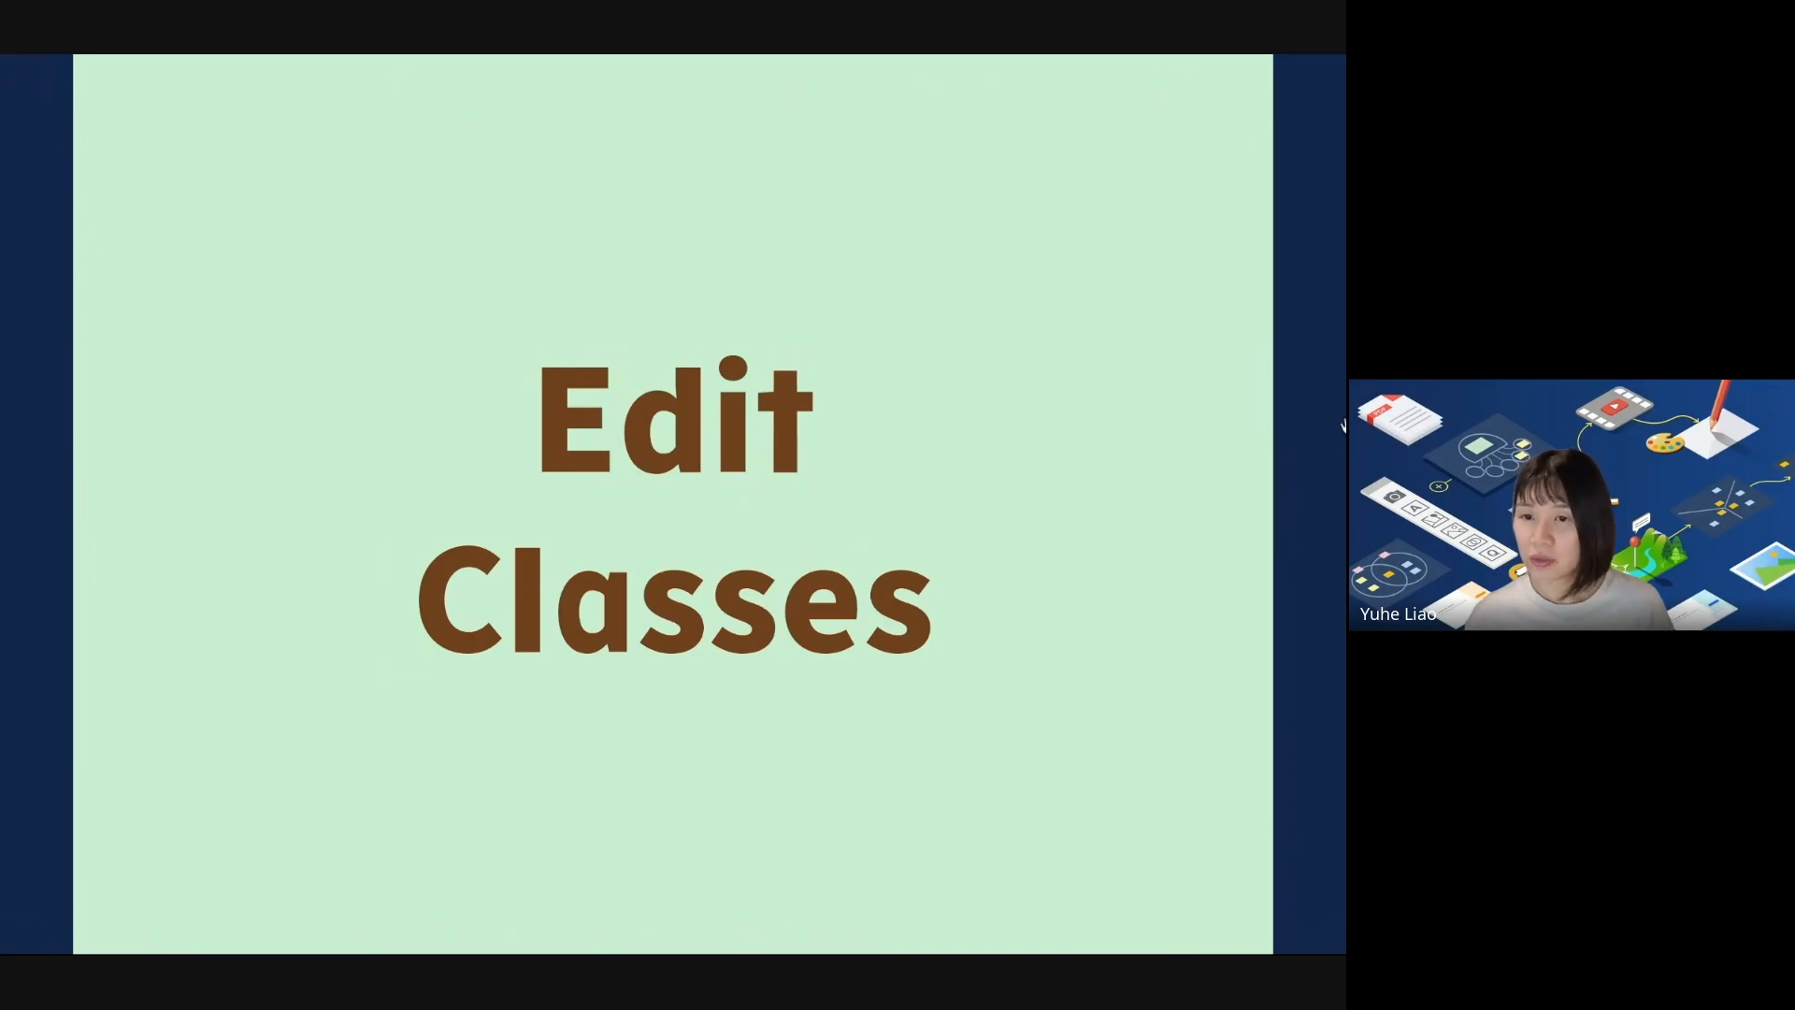
left_click(1179, 480)
key("Right")
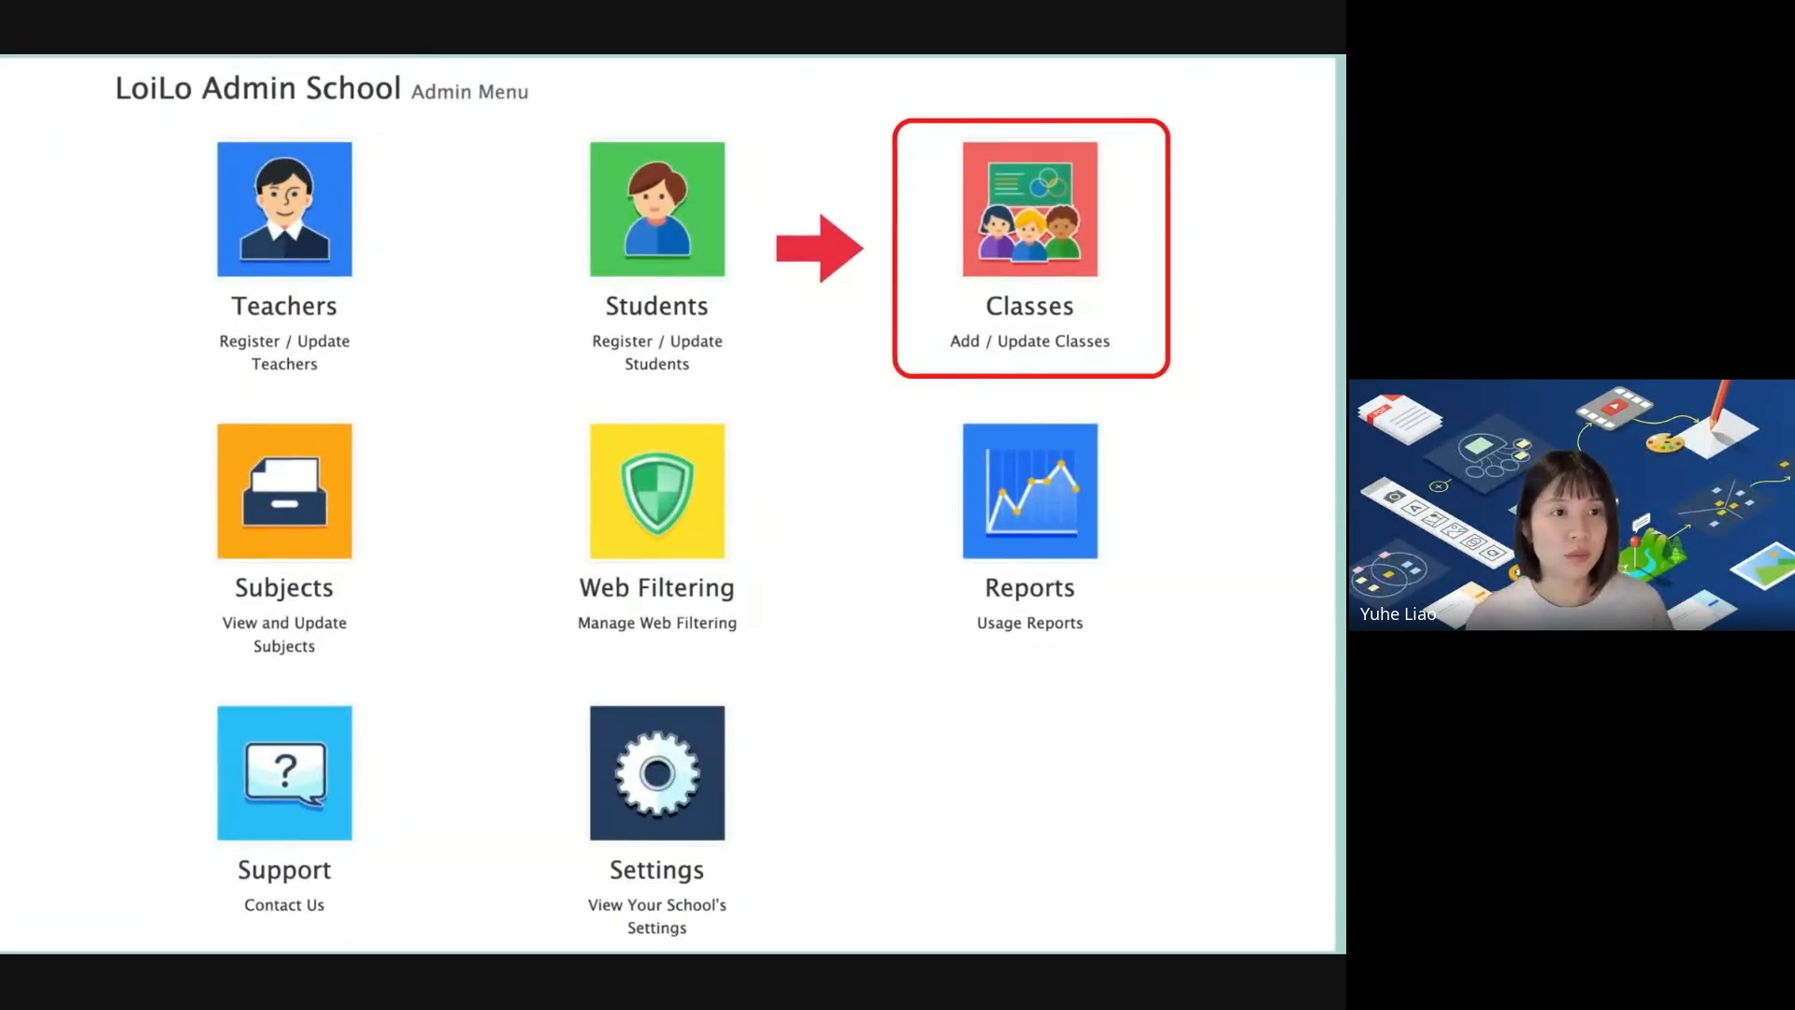
key("alt+Tab")
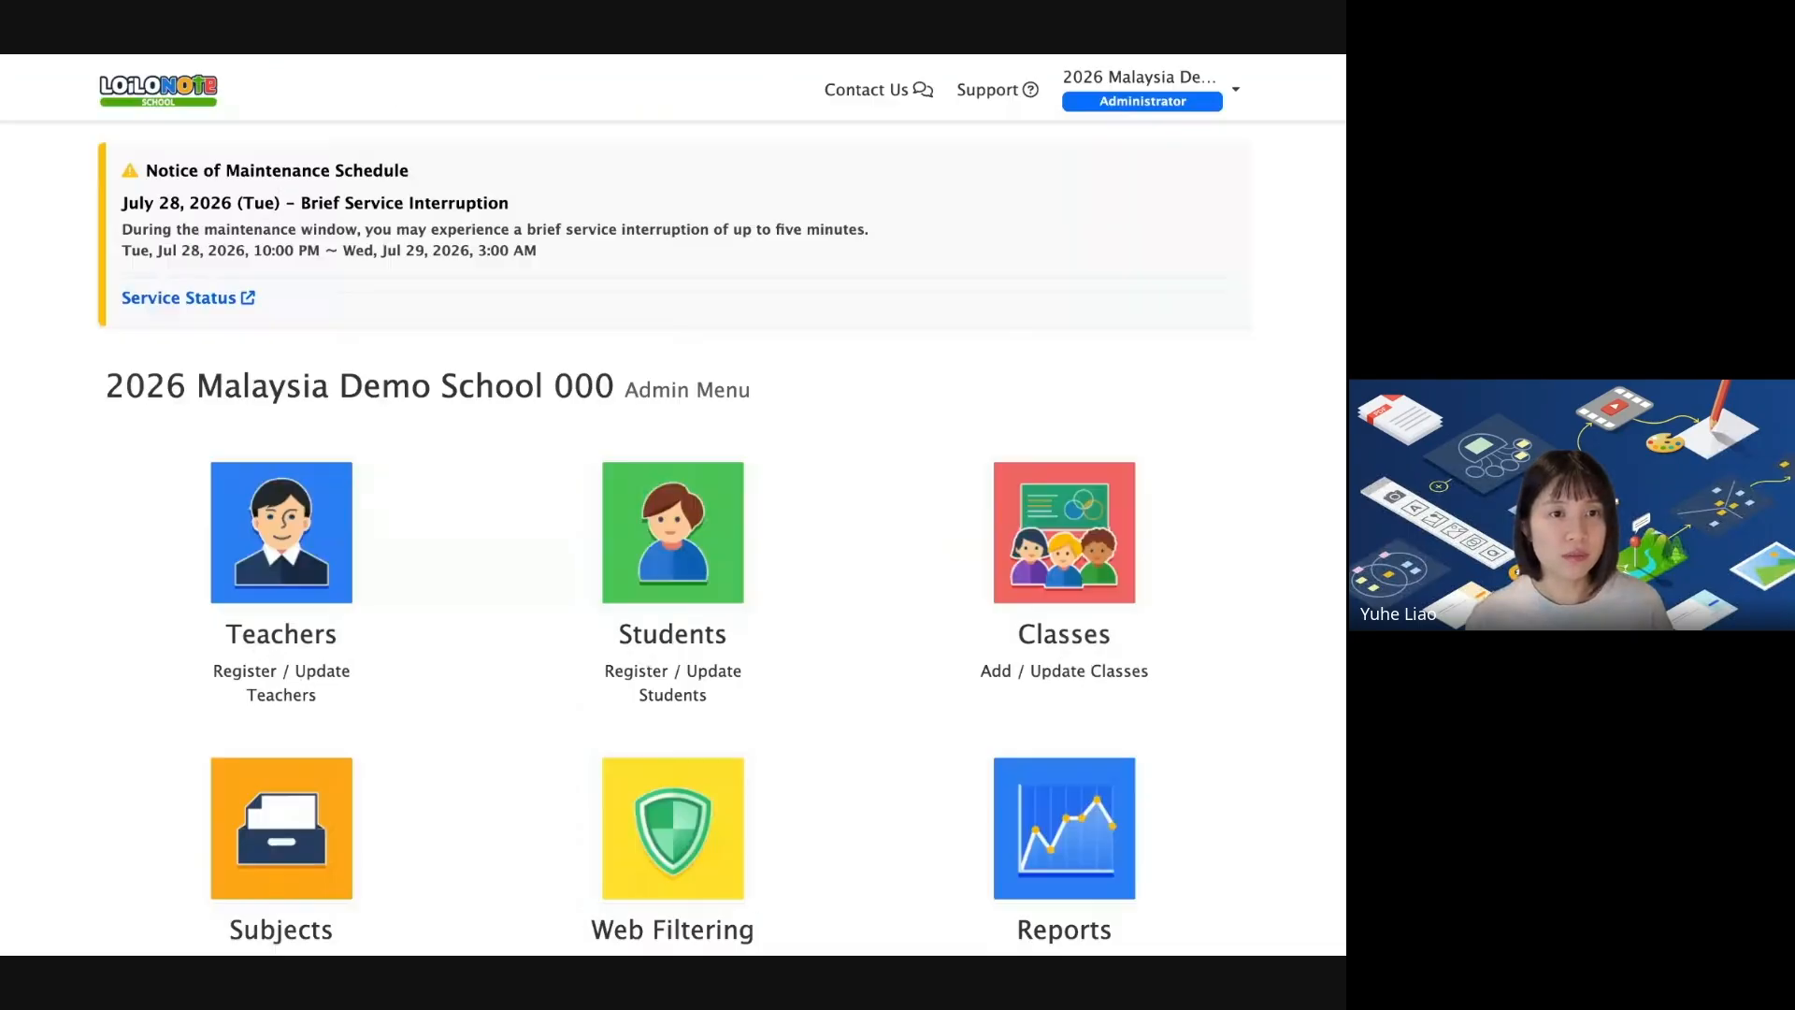
scroll(1103, 417, "down", 1)
Open class 1-A's details from the school's Class List.
left_click(1104, 417)
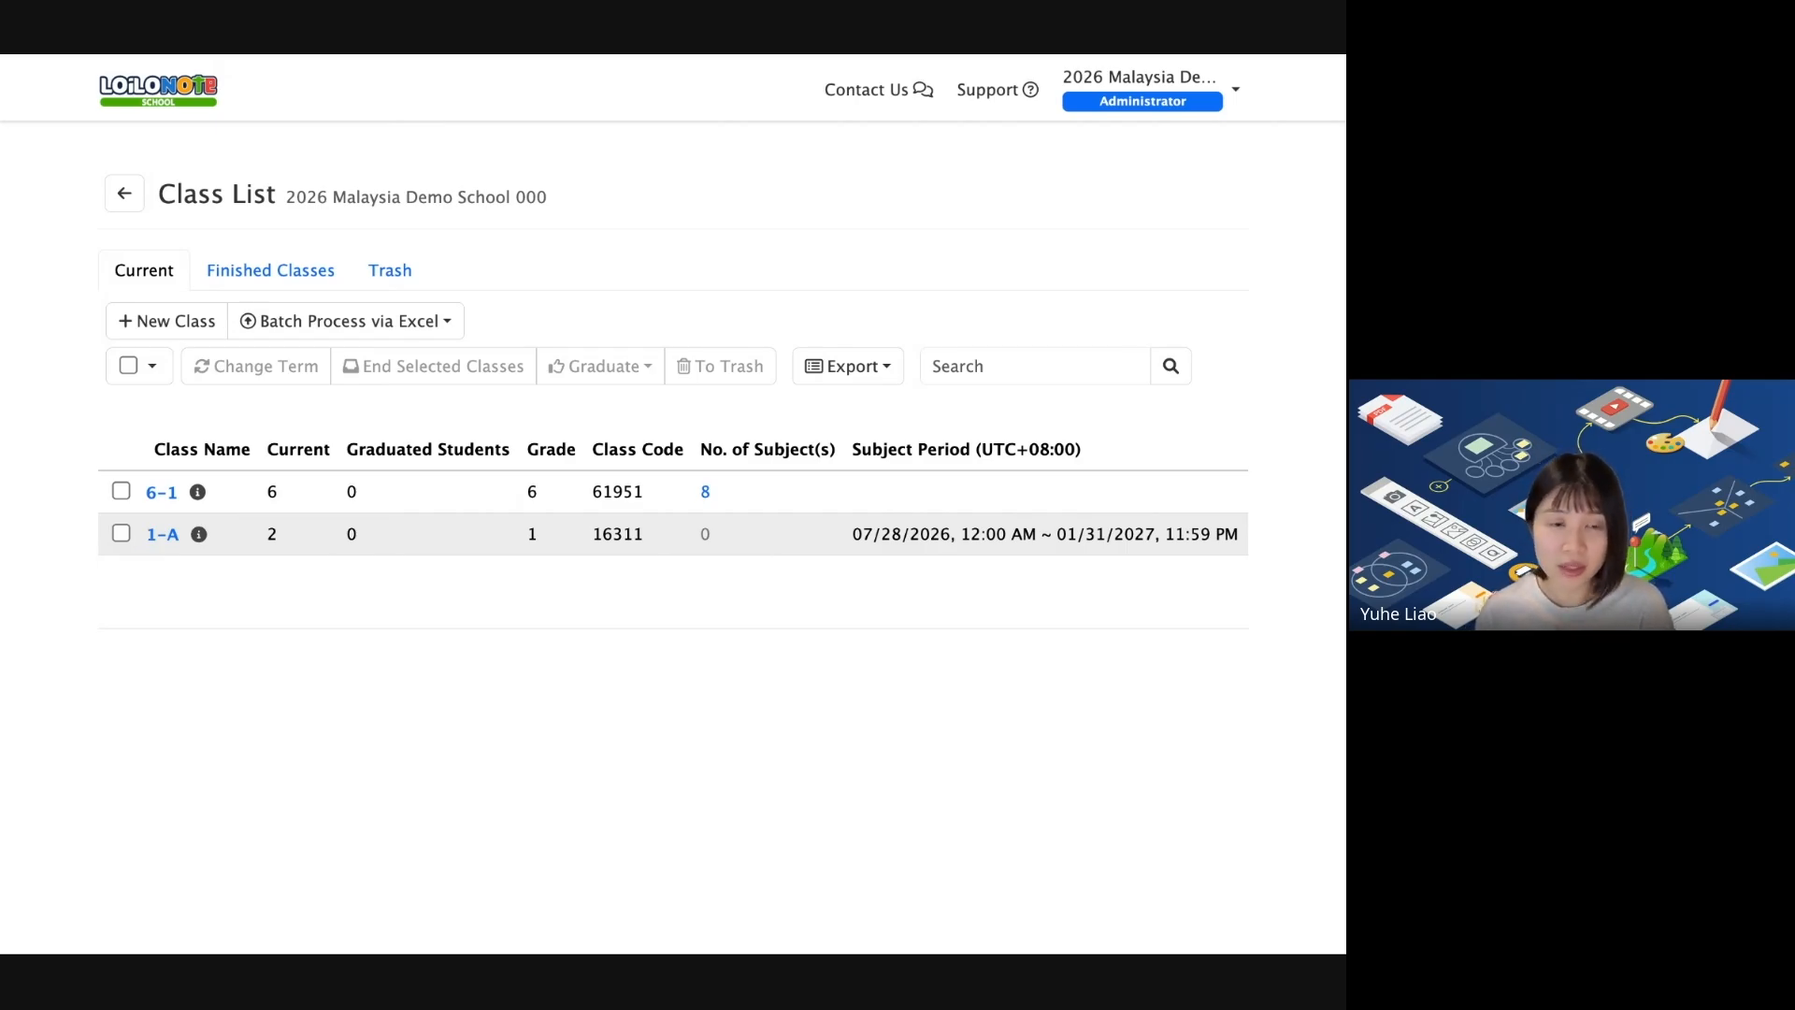
left_click(161, 535)
scroll(621, 576, "down", 1)
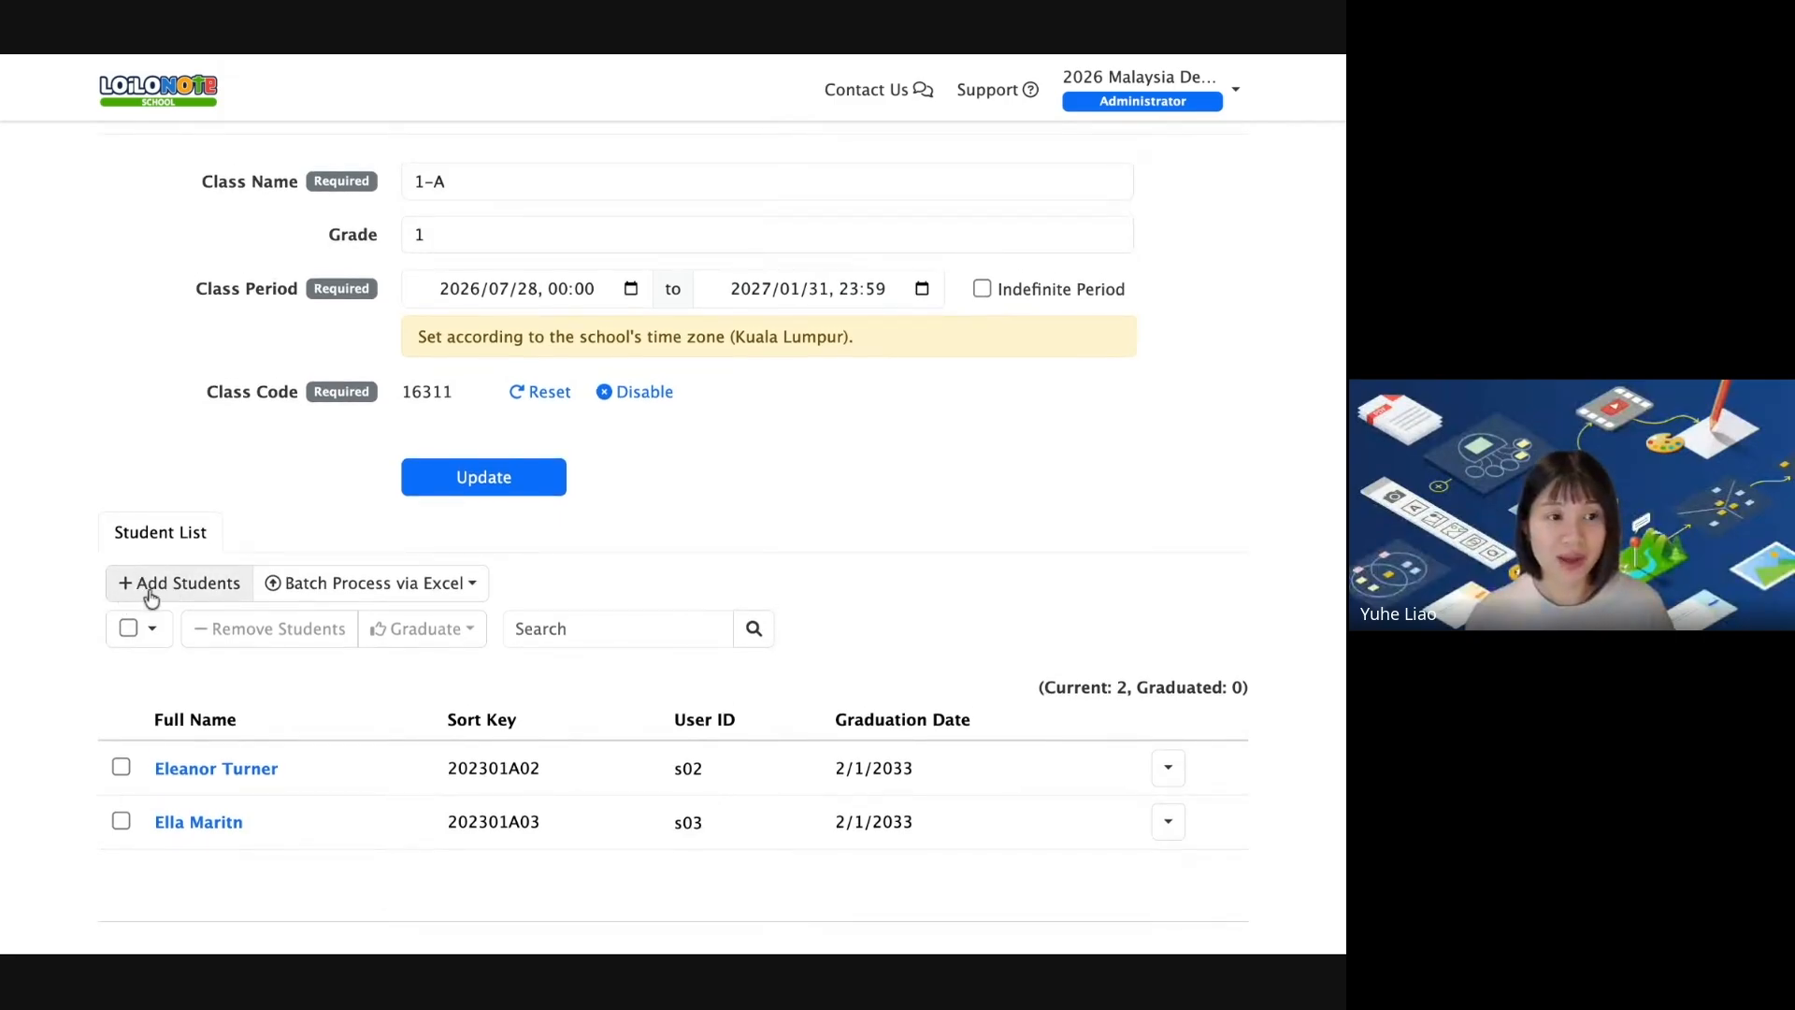
Add the new student to class 1-A and dismiss the success message.
left_click(151, 583)
left_click(657, 263)
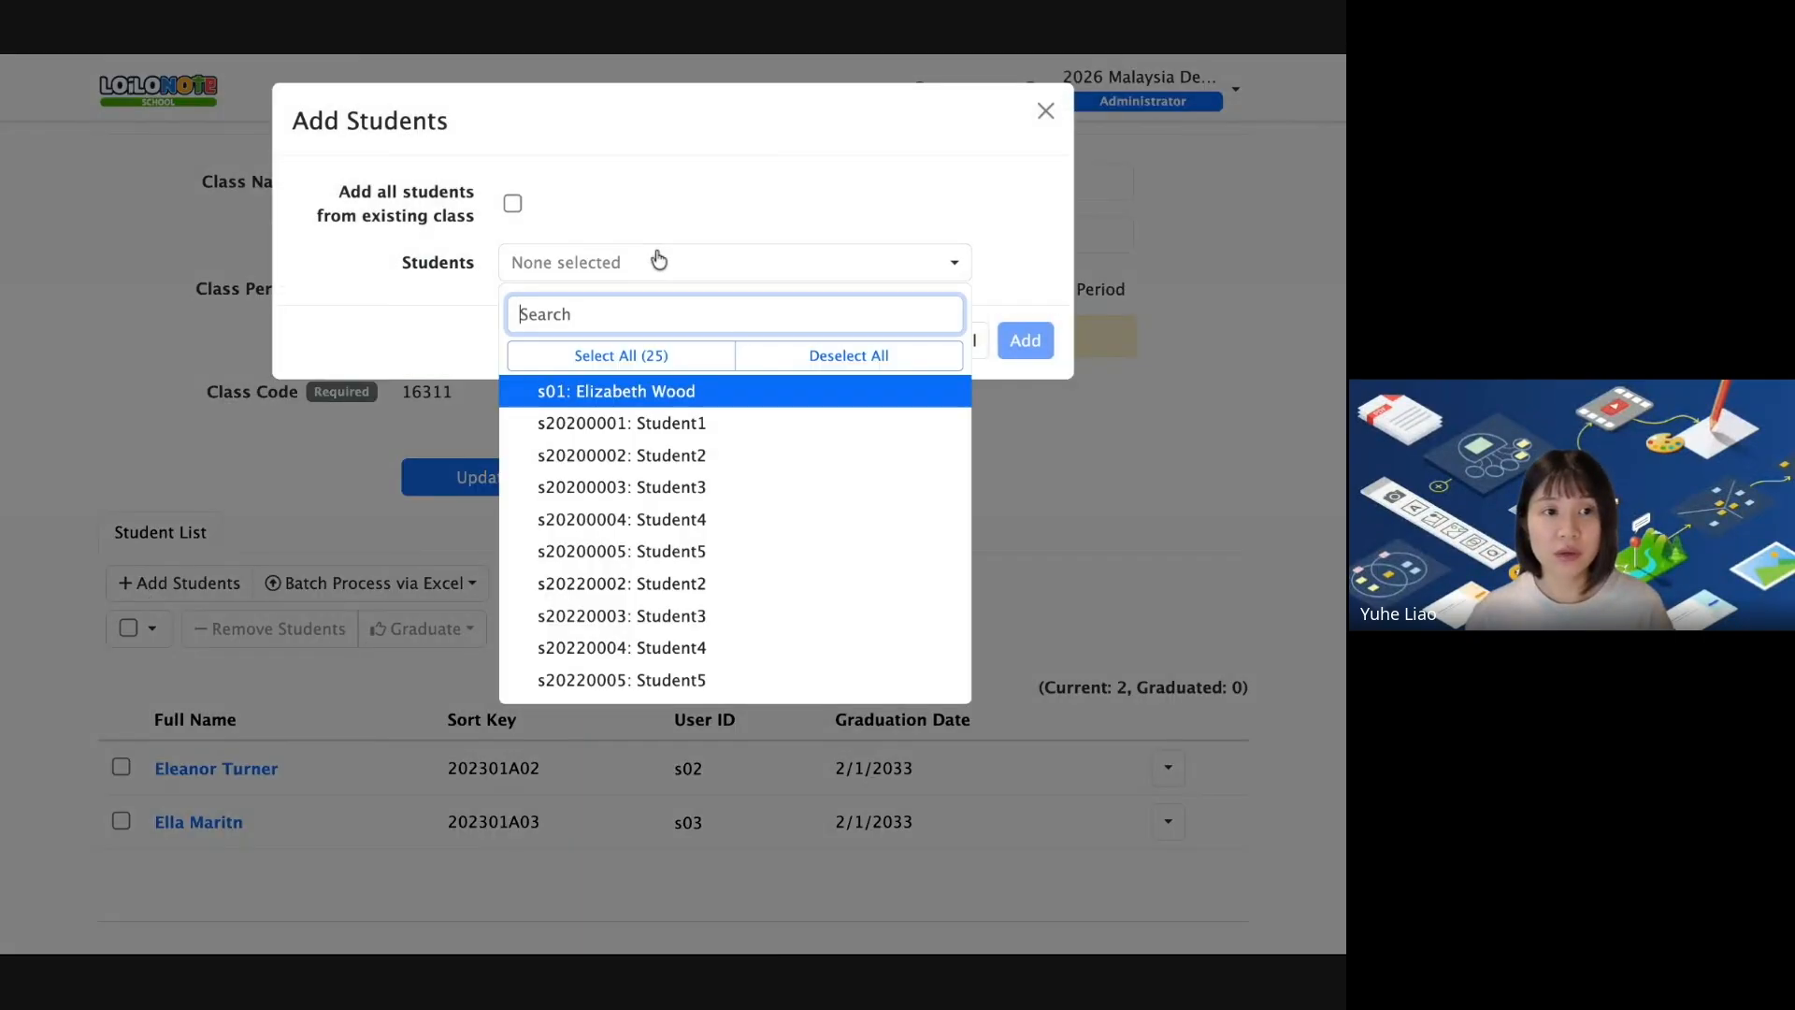
left_click(640, 393)
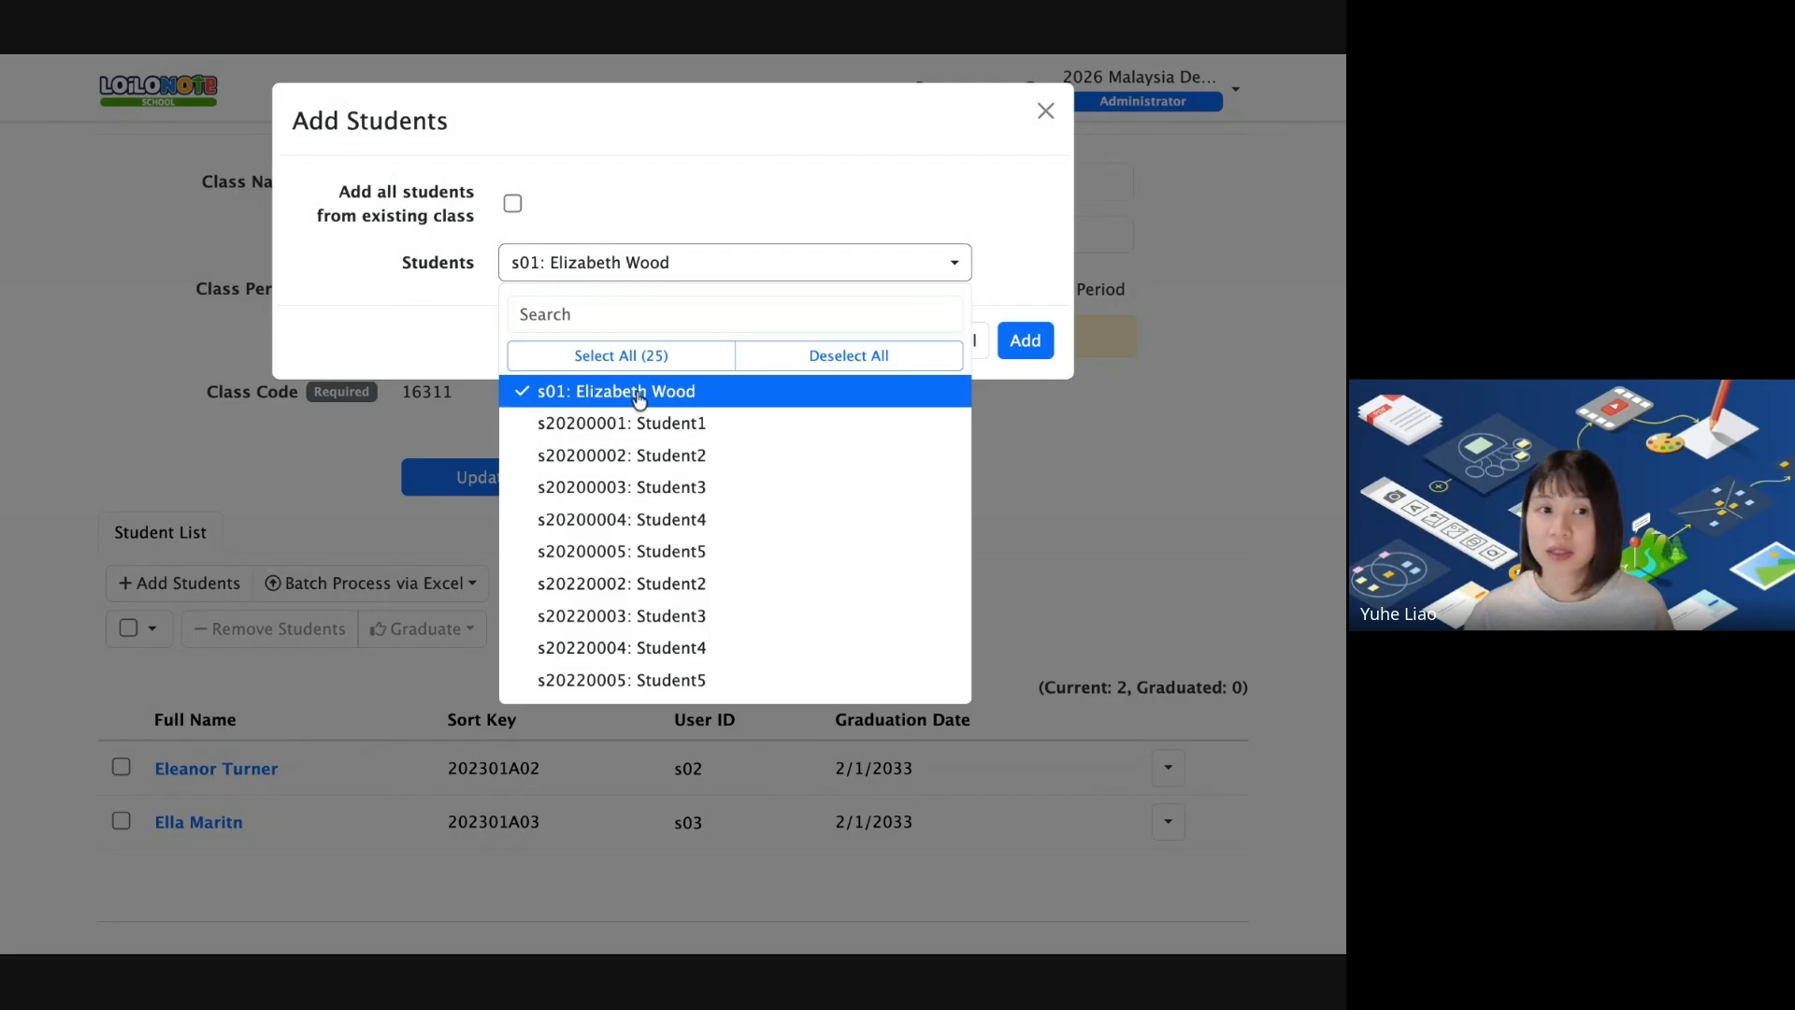
left_click(1019, 342)
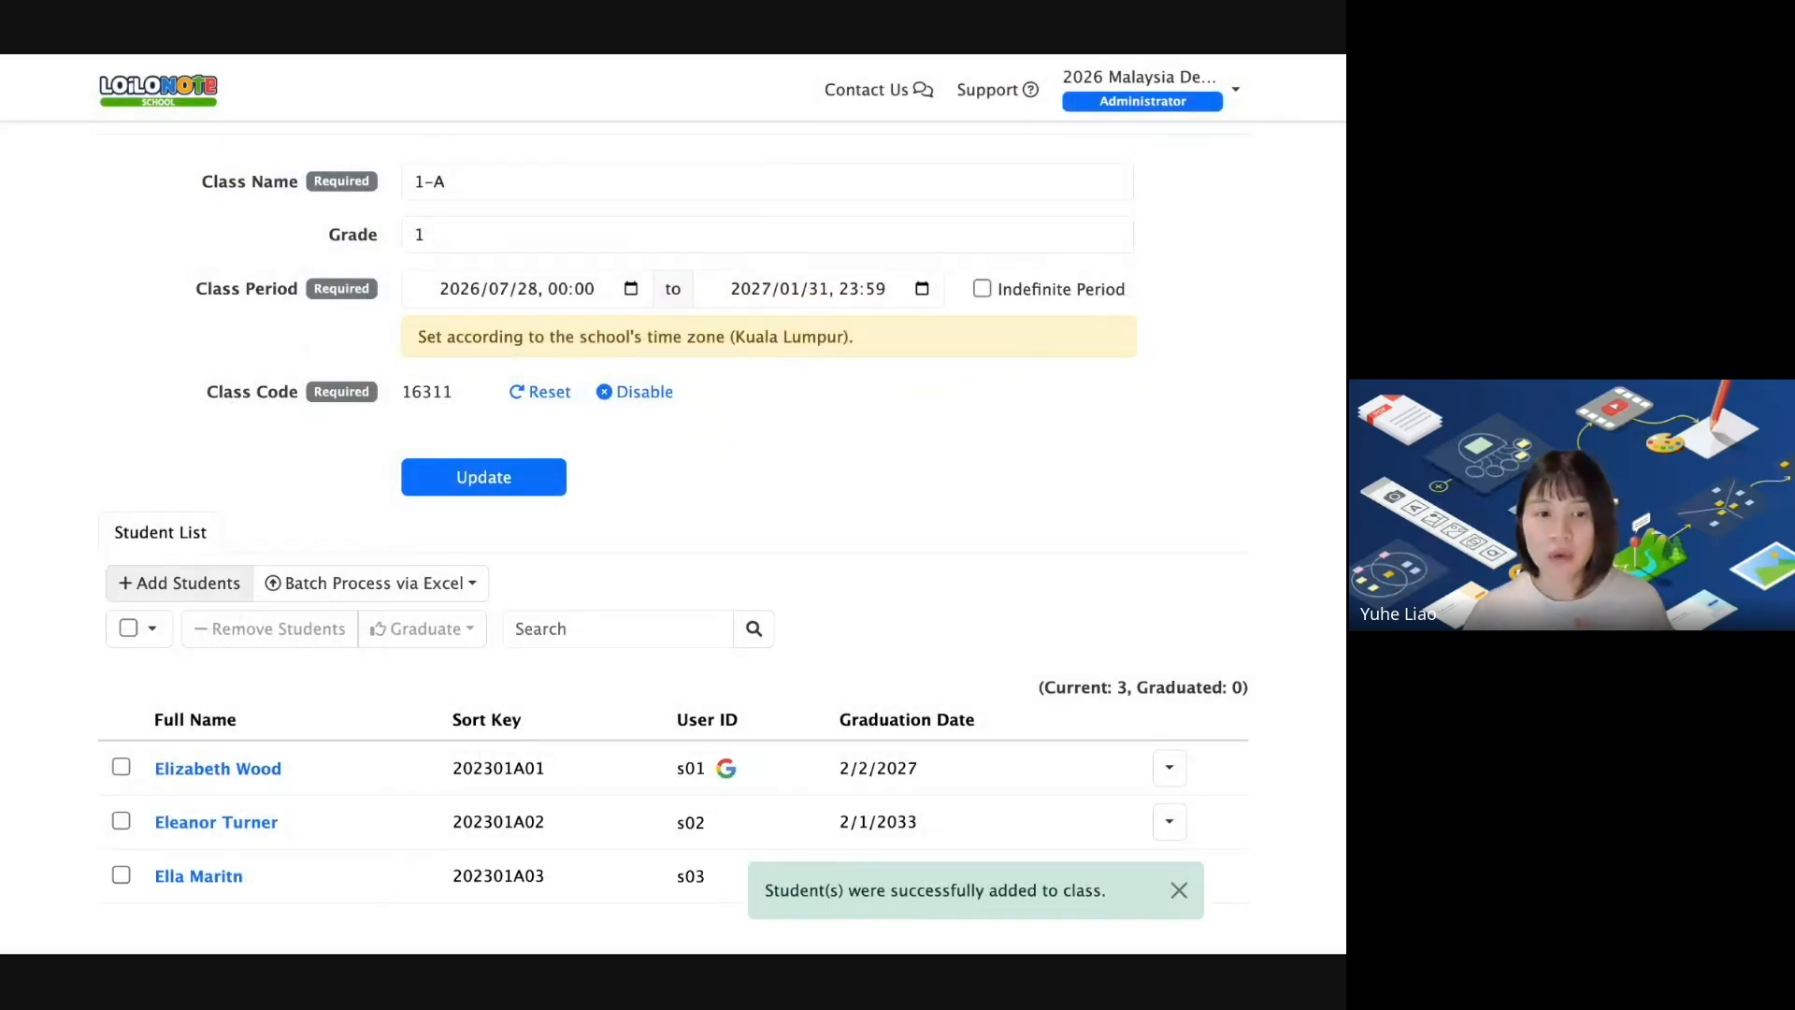
left_click(1179, 889)
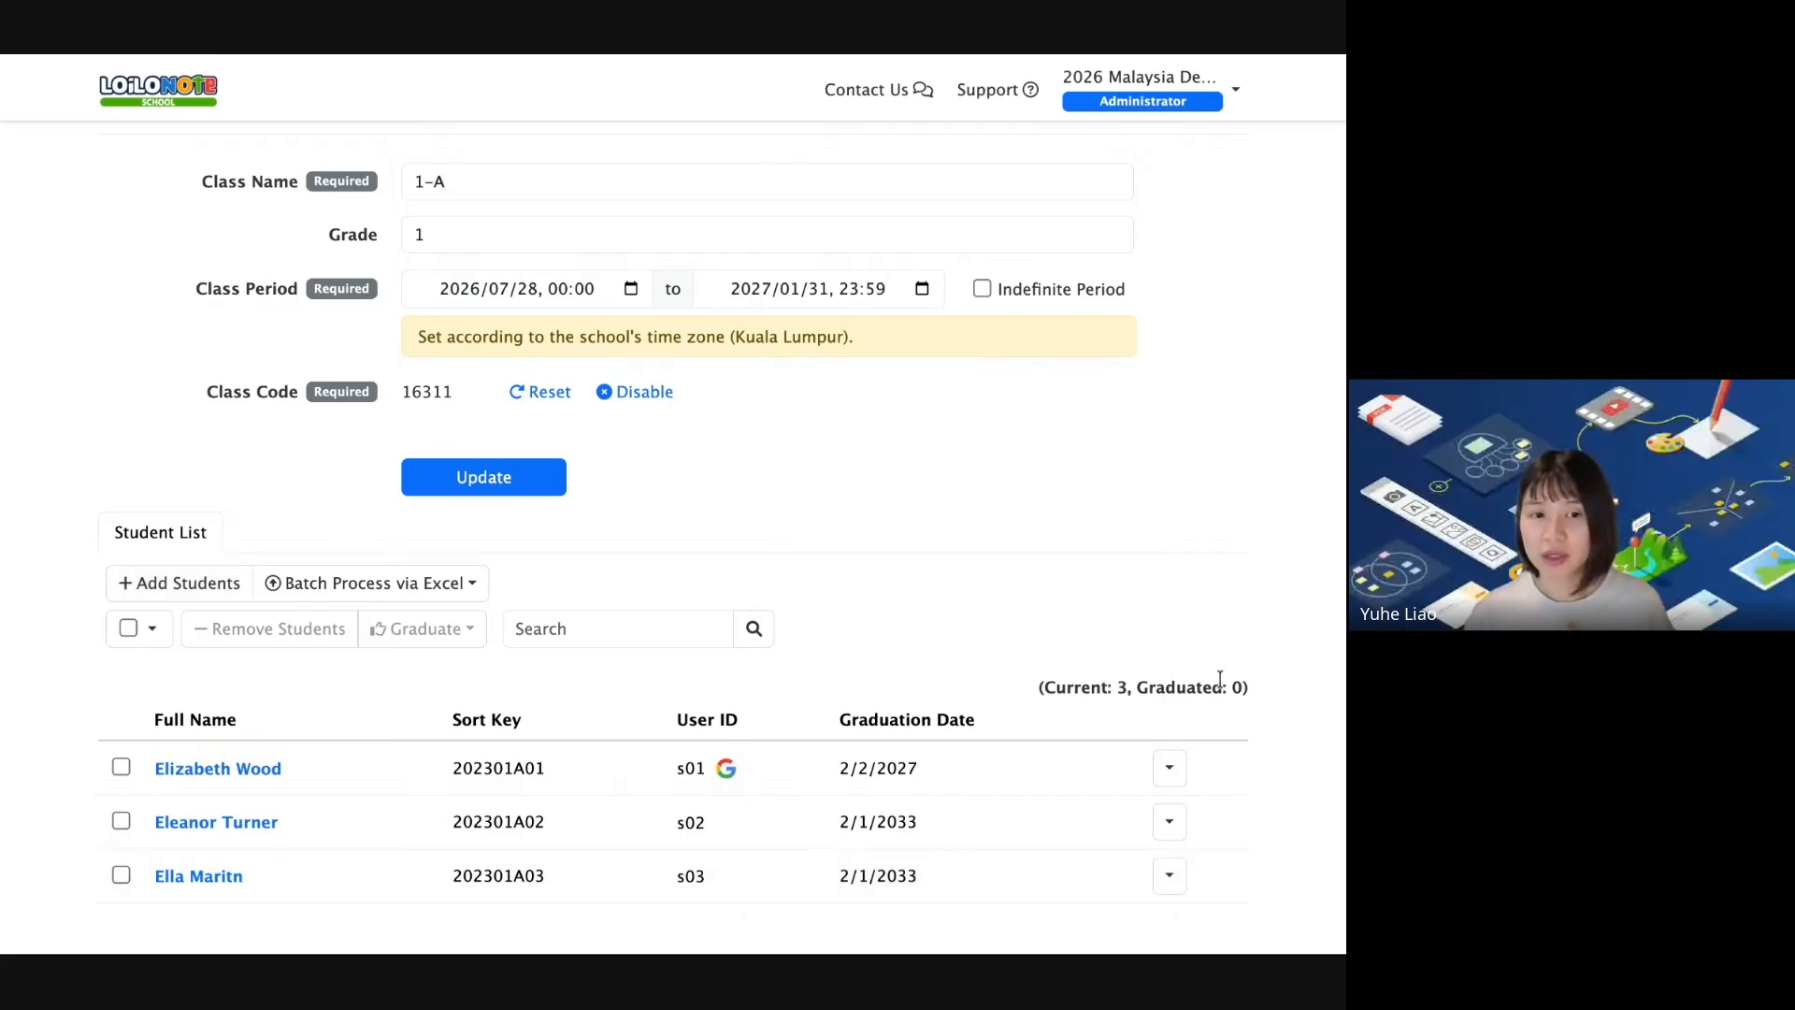
scroll(1220, 679, "down", 1)
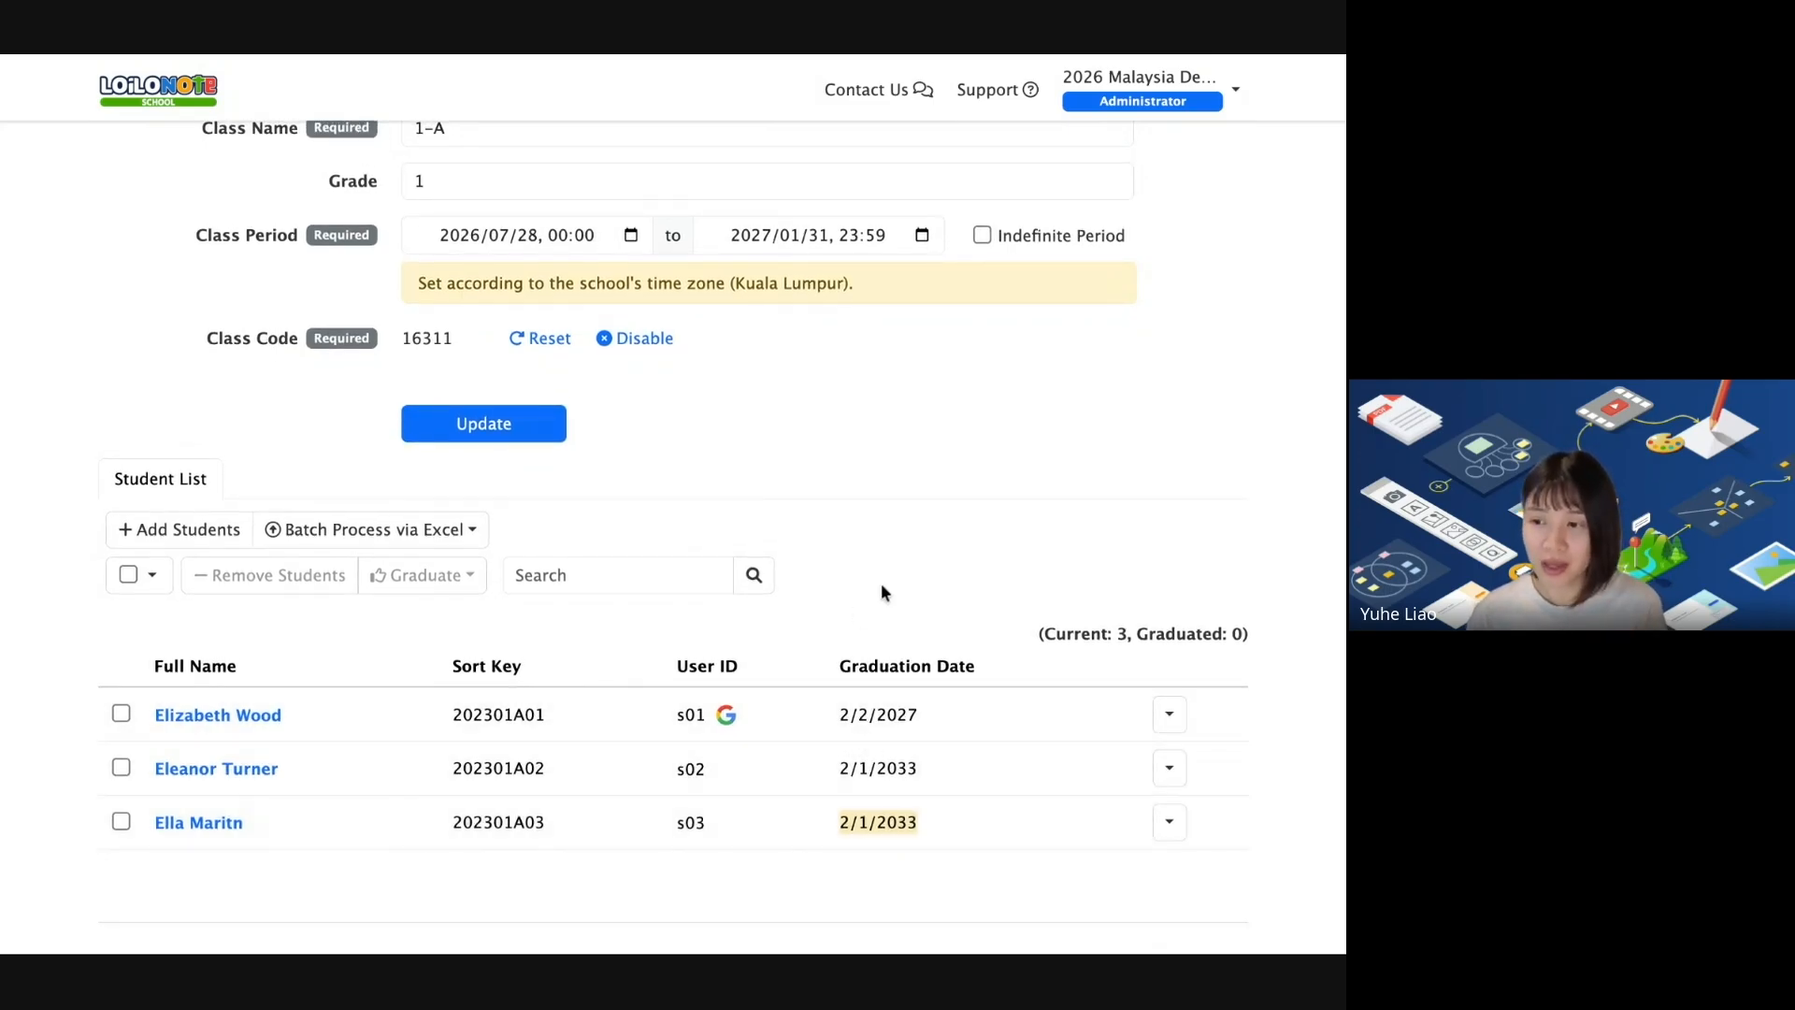
Select the 1-A class name, then switch to the 'Add New Subjects in Admin Console' slide.
scroll(878, 582, "up", 2)
left_click_drag(481, 280, 388, 278)
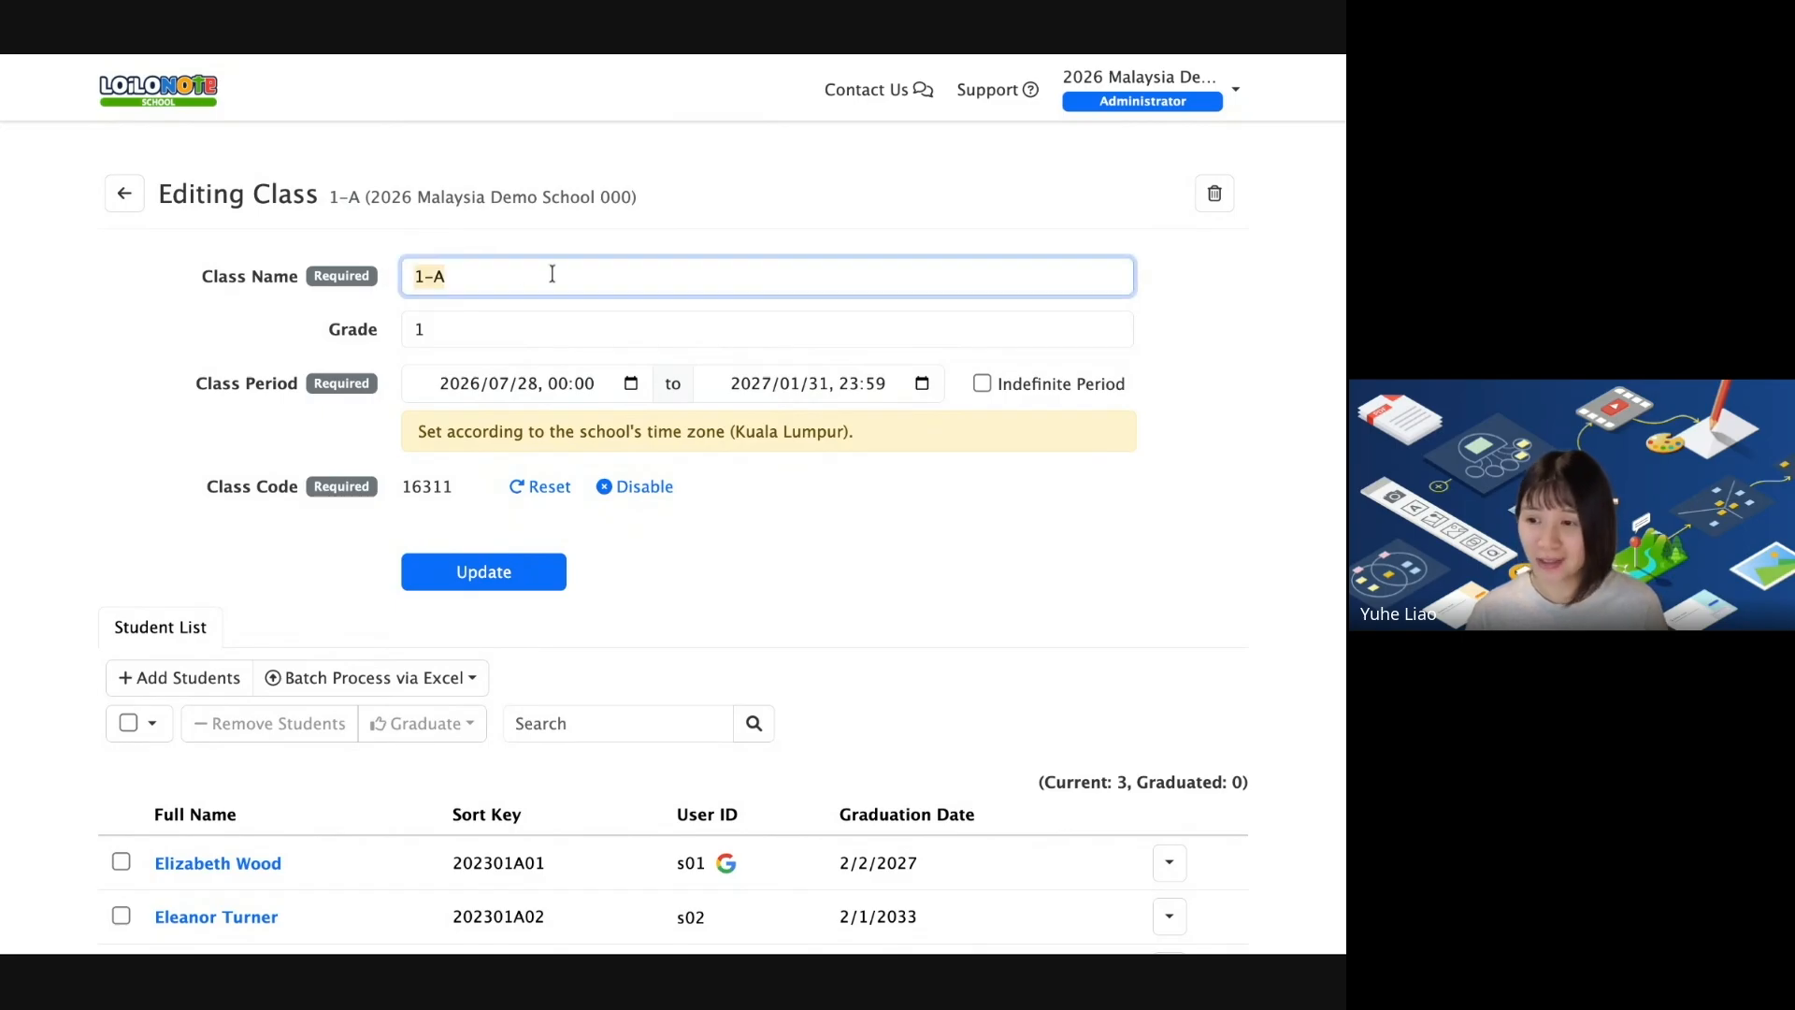
key("Right")
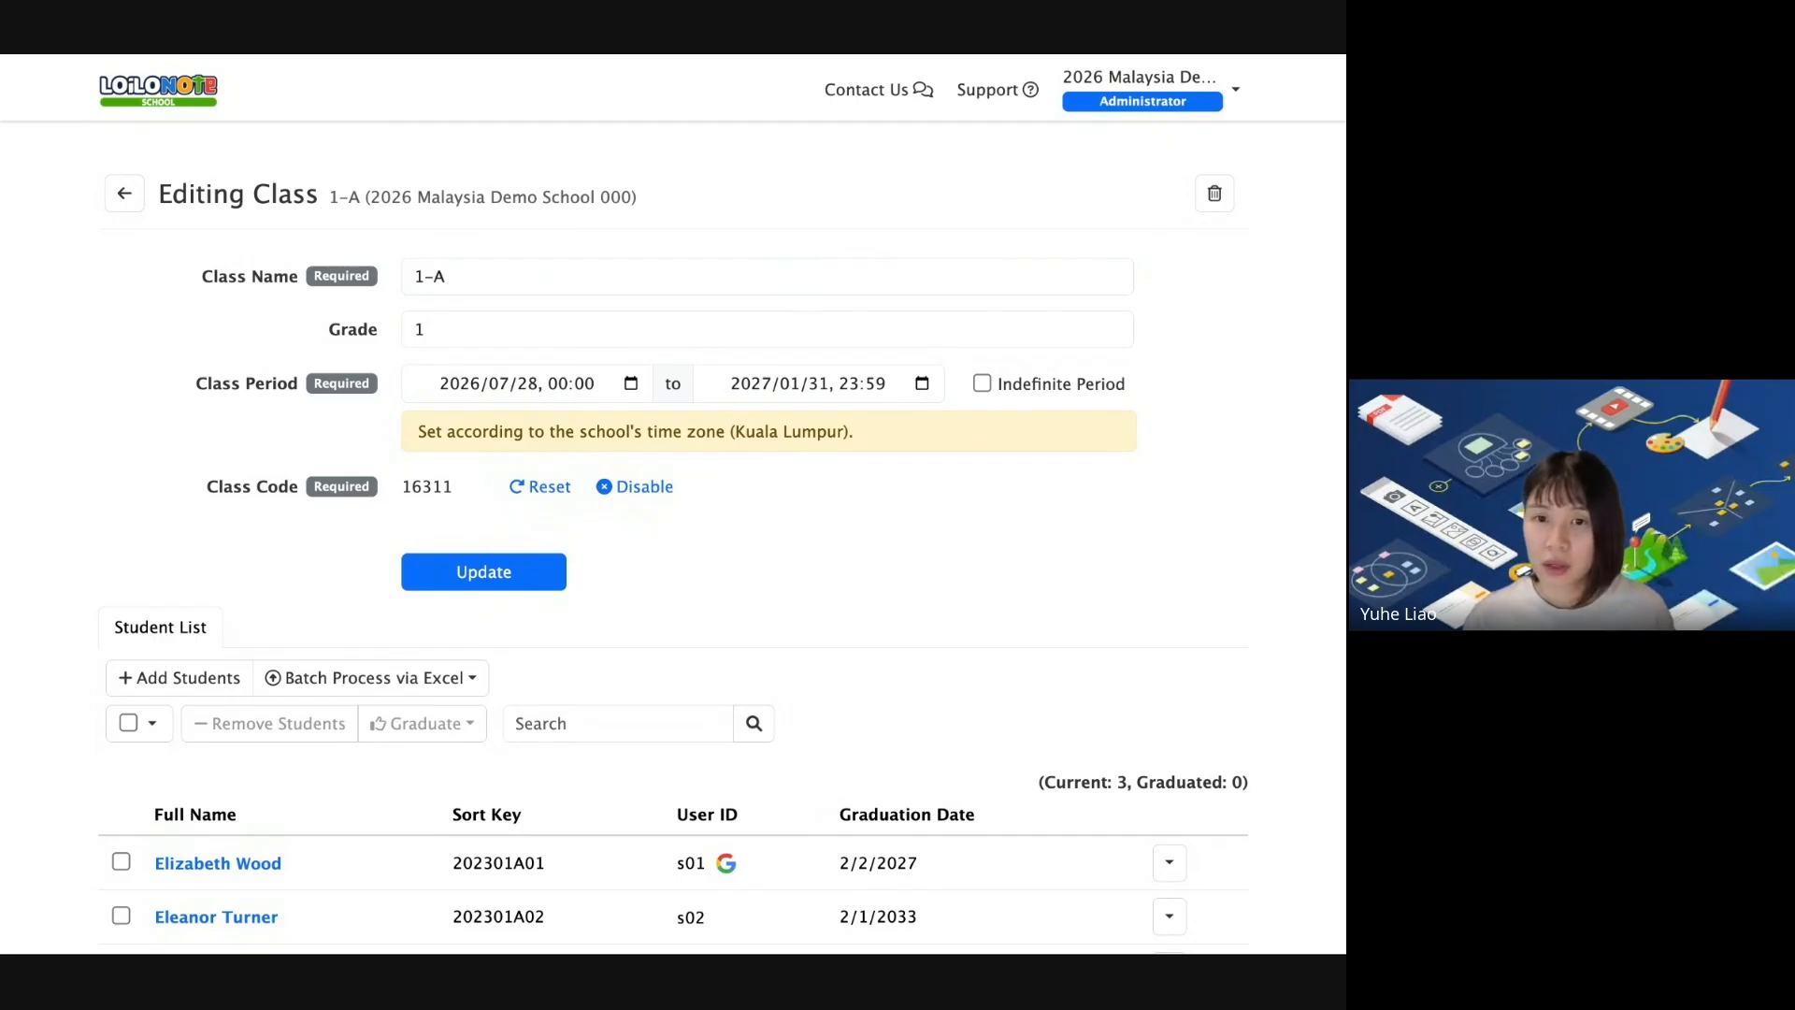
key("alt+Tab")
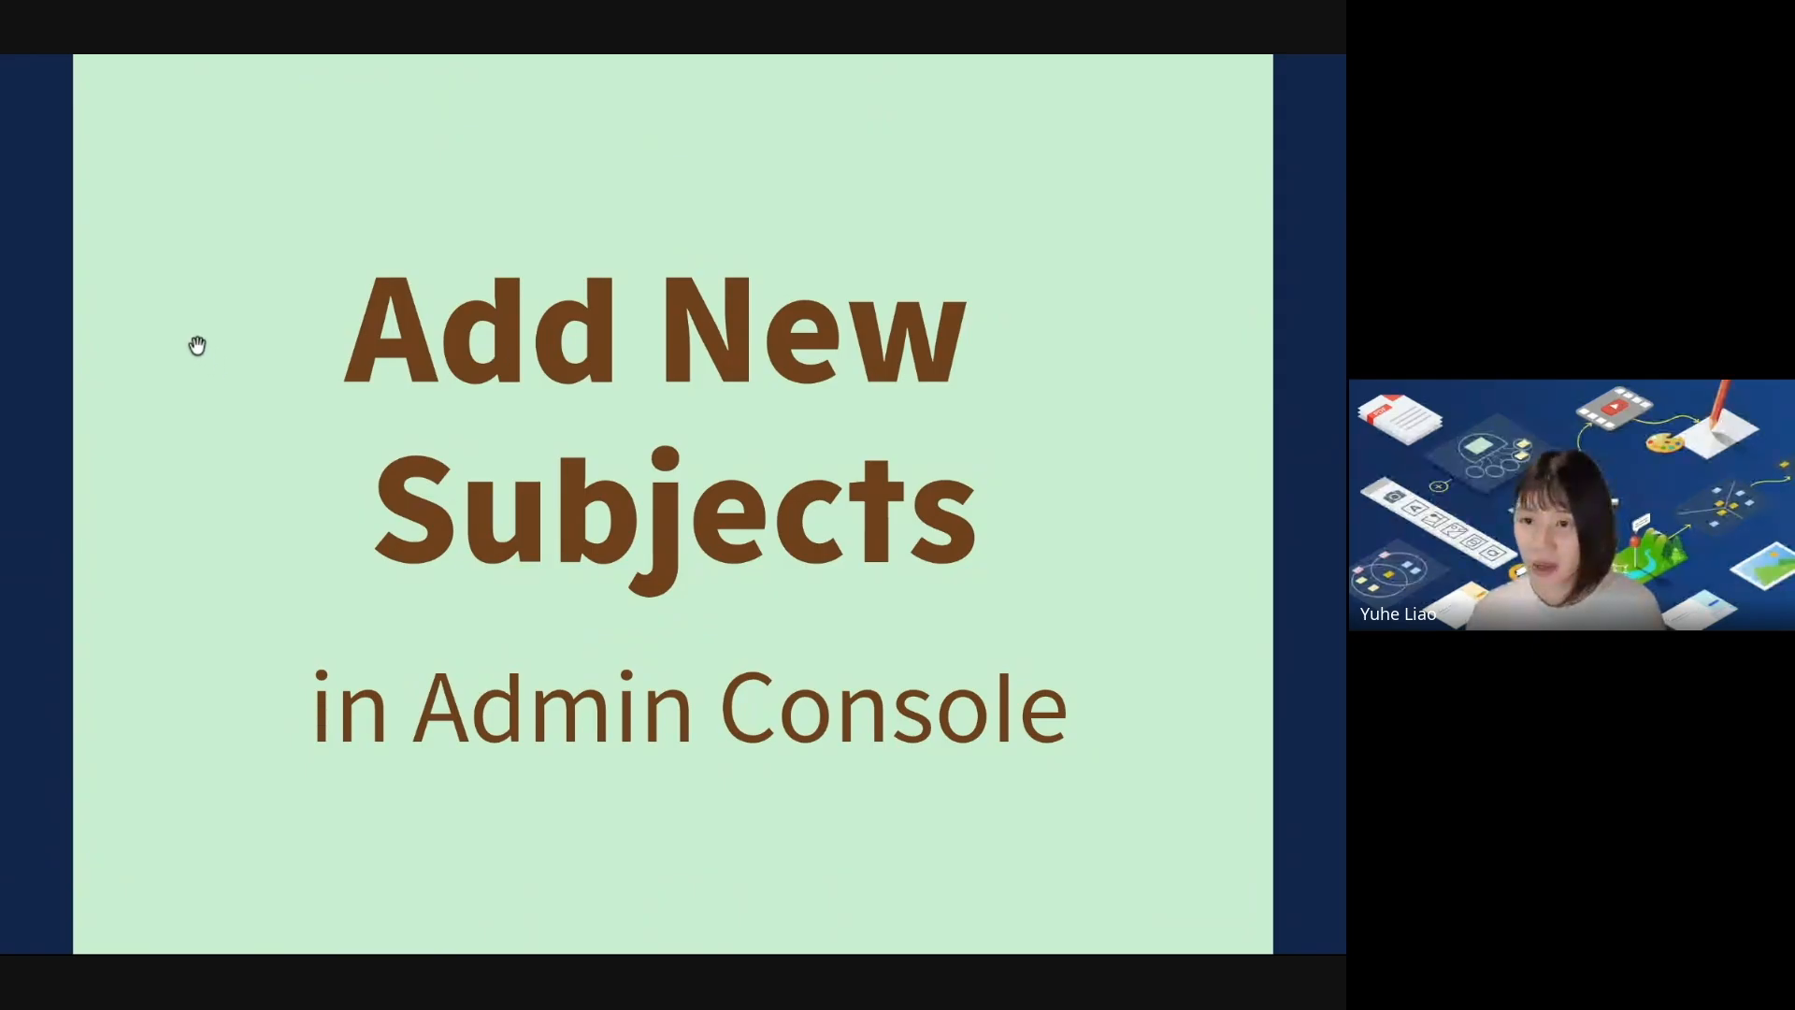
Advance the slide and open the Subject List showing class 6-1's eight subjects.
left_click(498, 343)
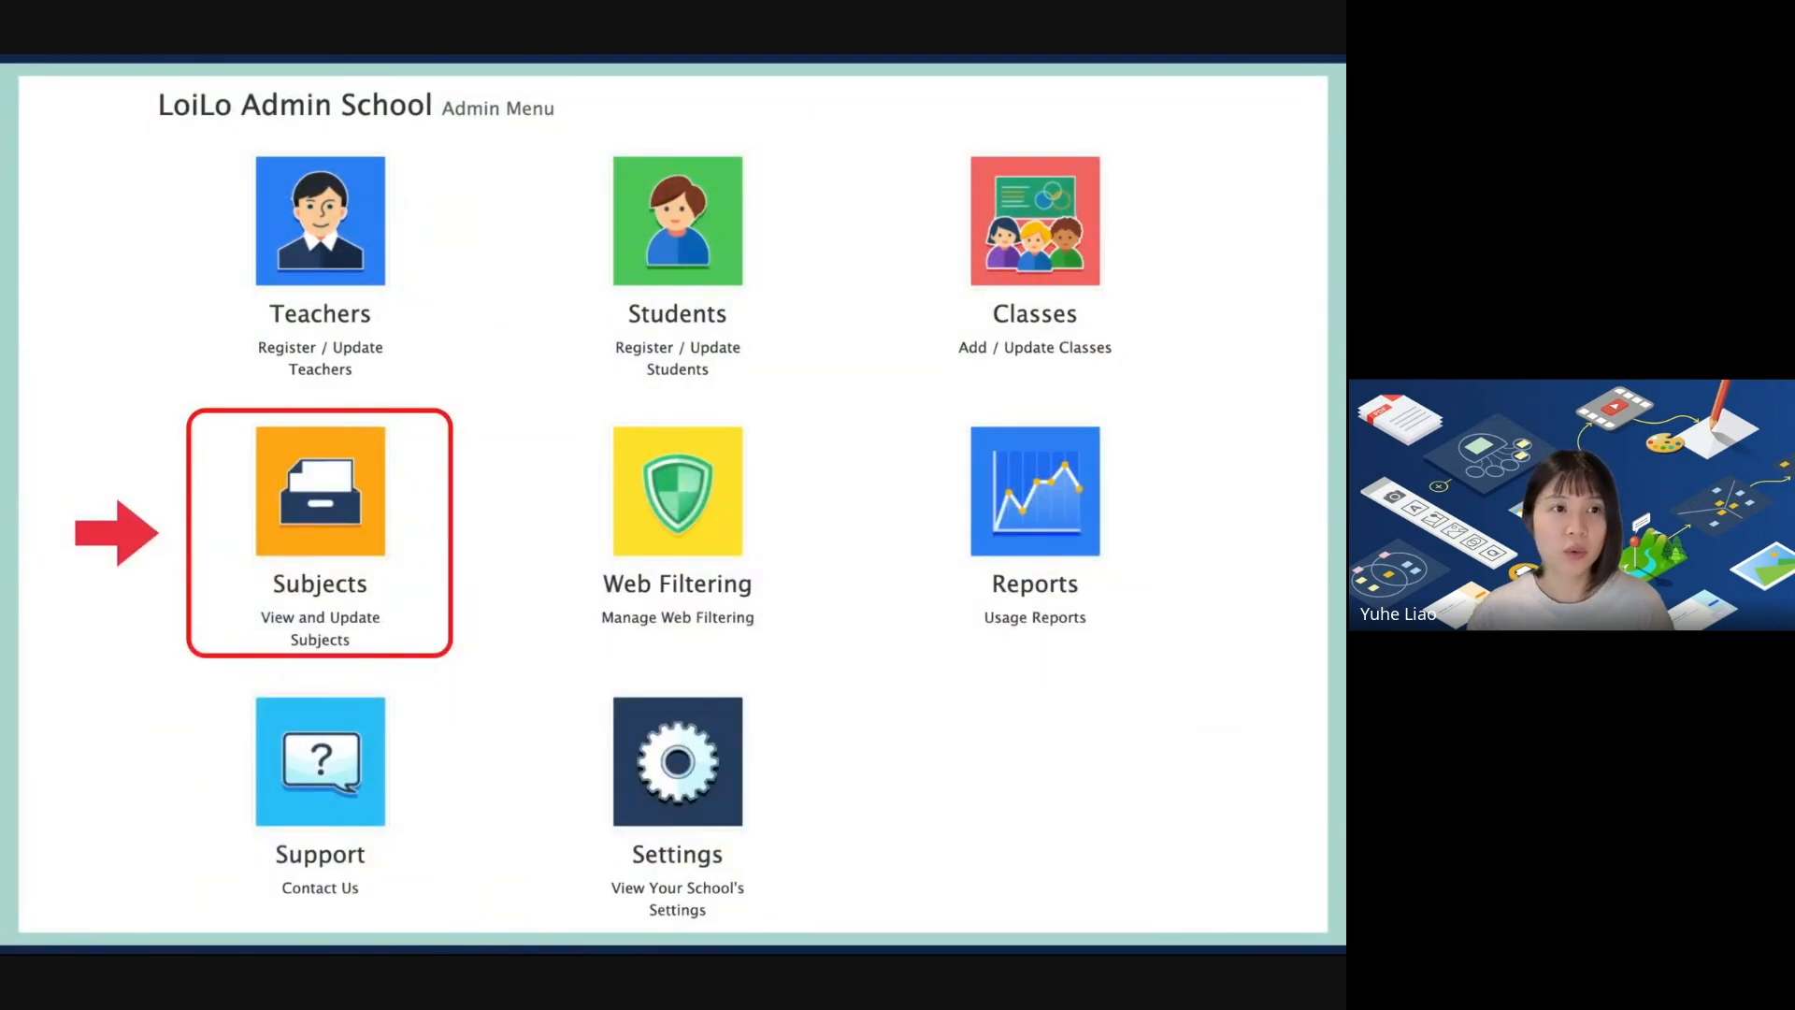
key("alt+Tab")
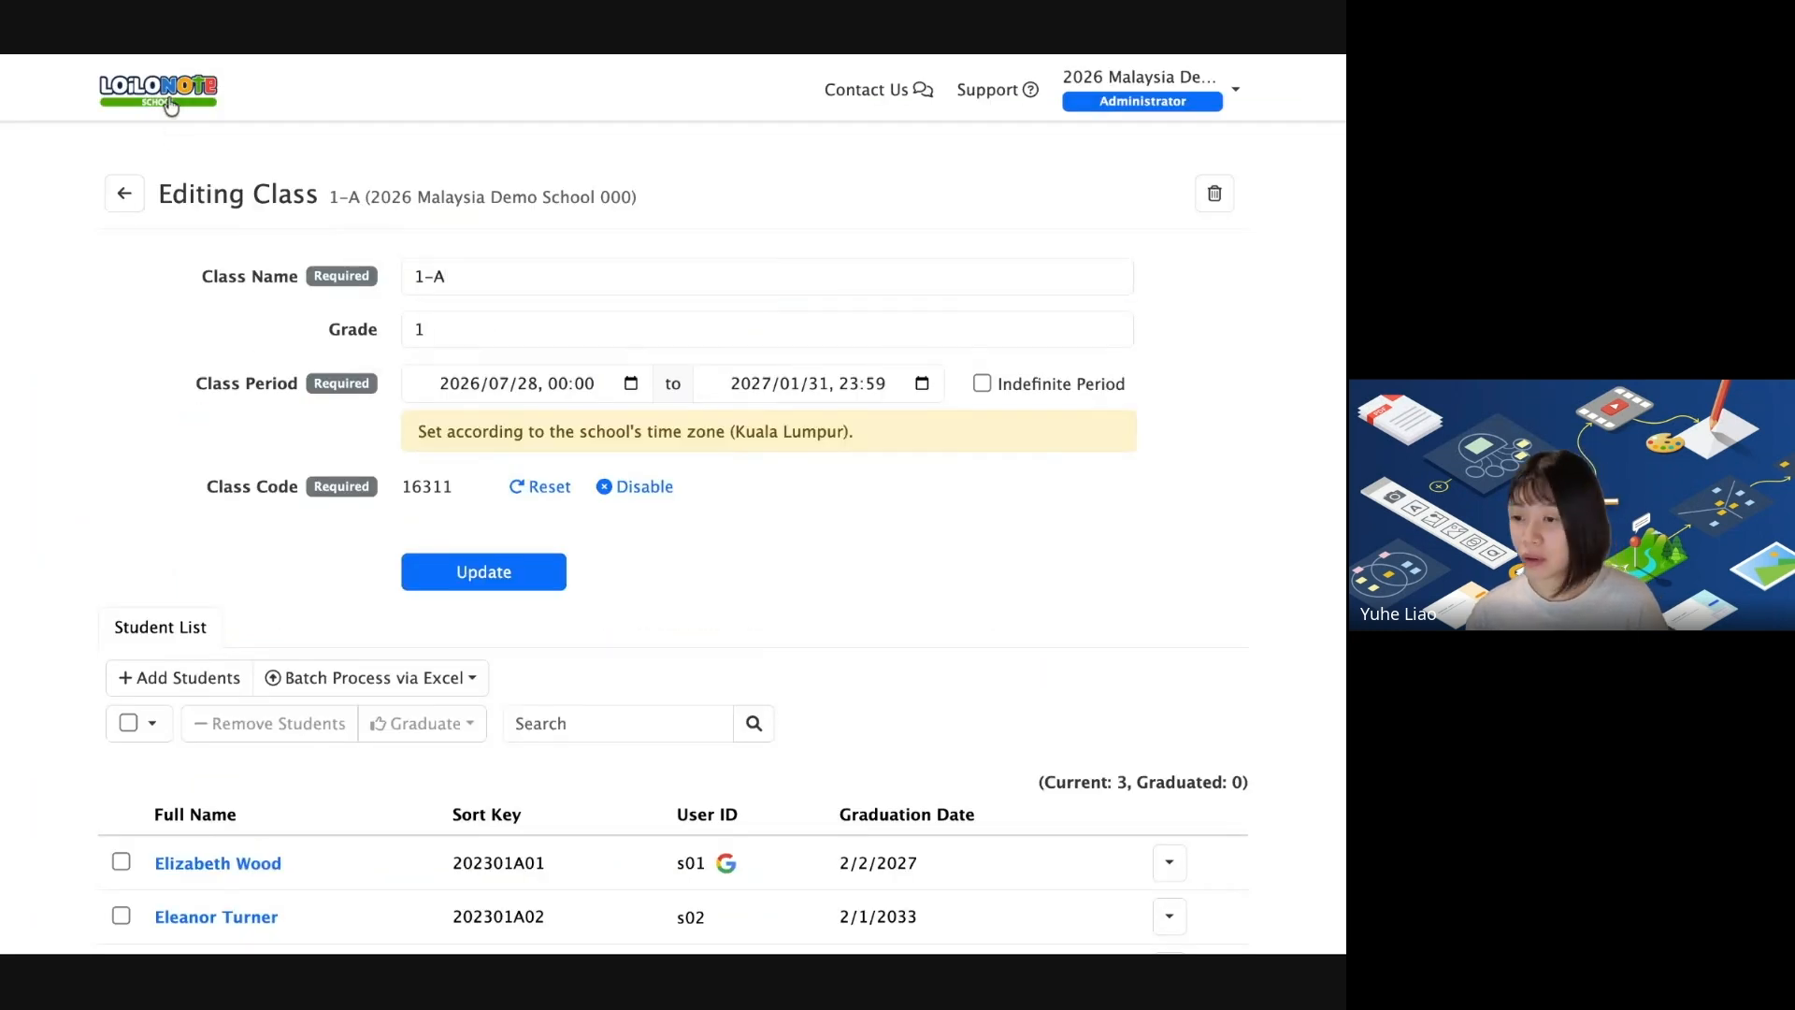
scroll(815, 242, "down", 3)
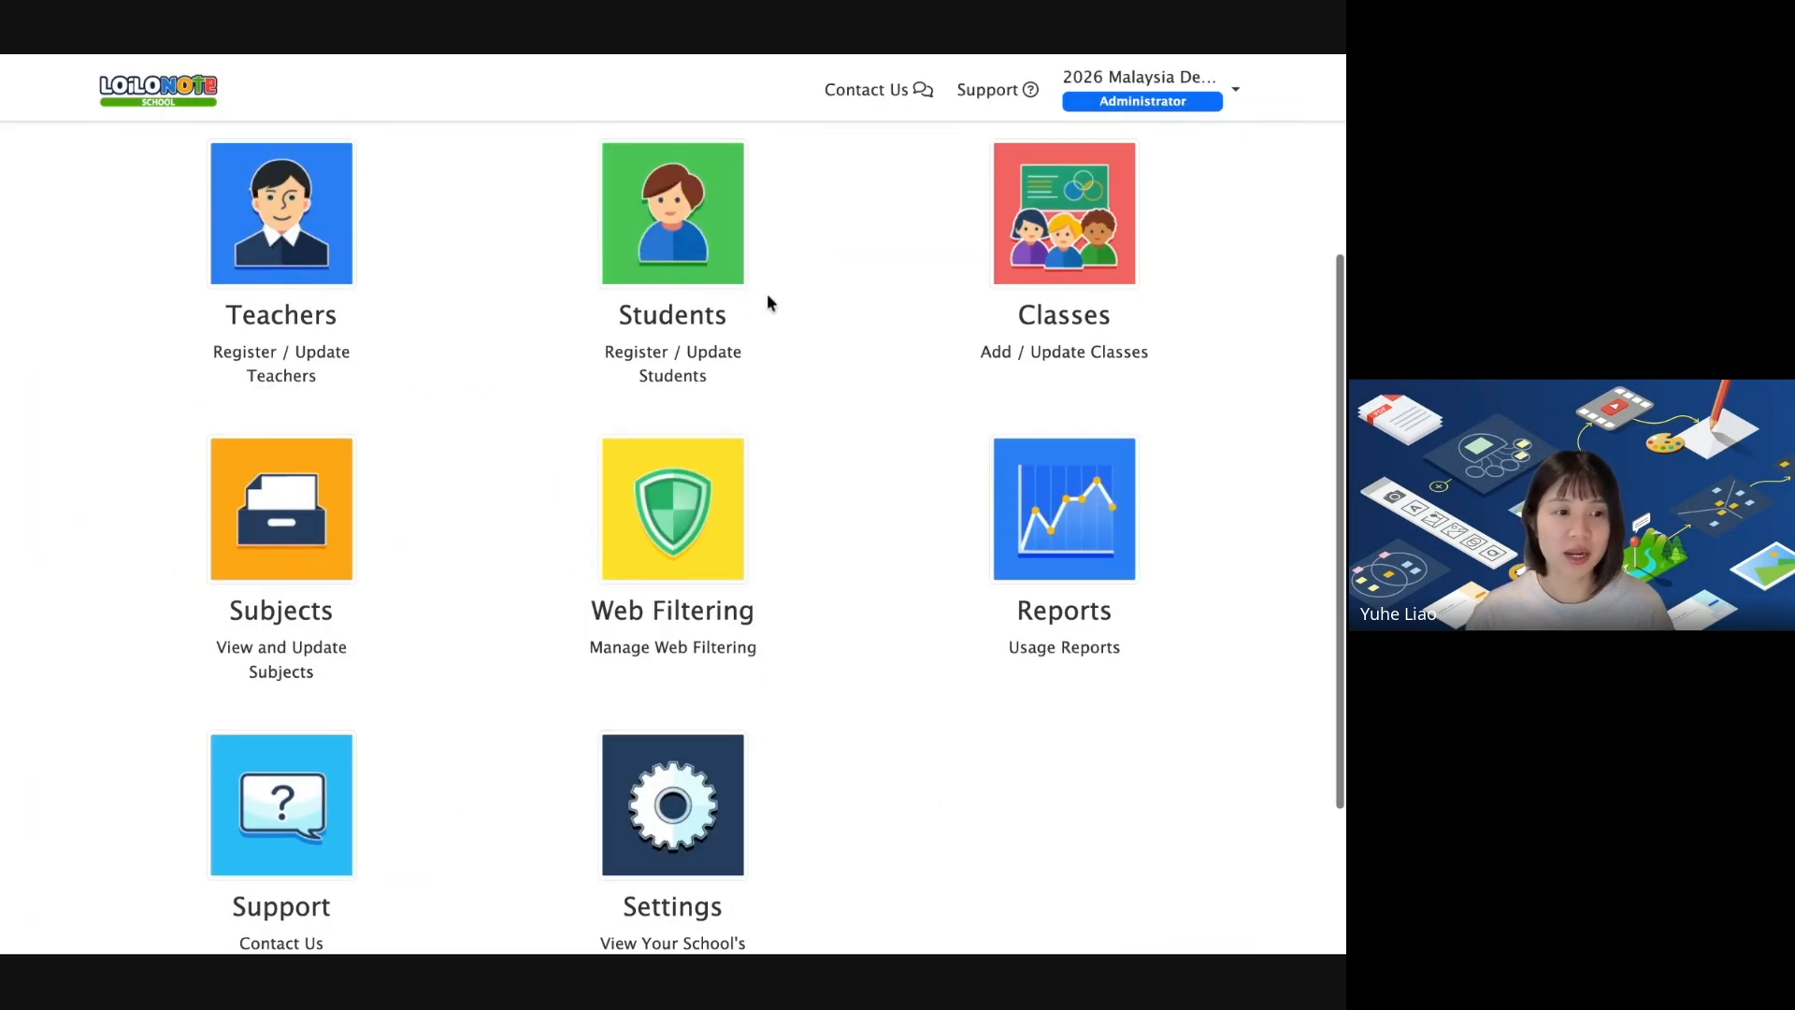
left_click(318, 528)
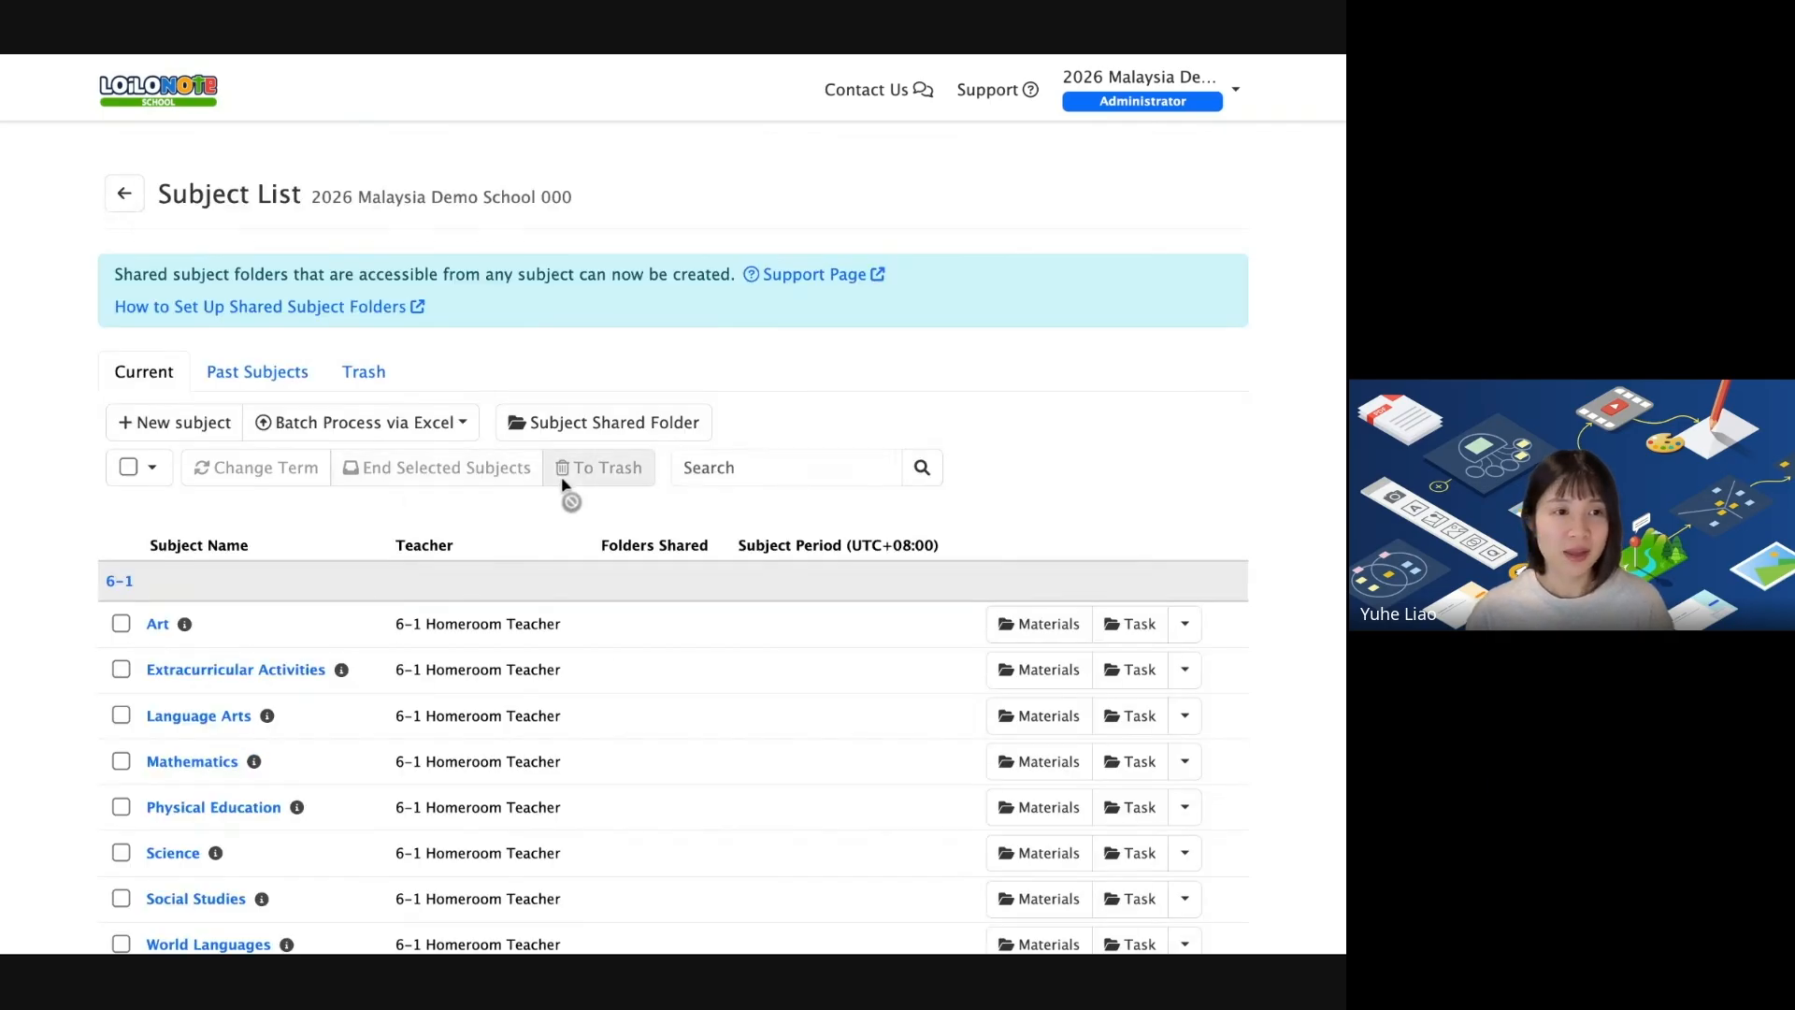
scroll(565, 486, "down", 2)
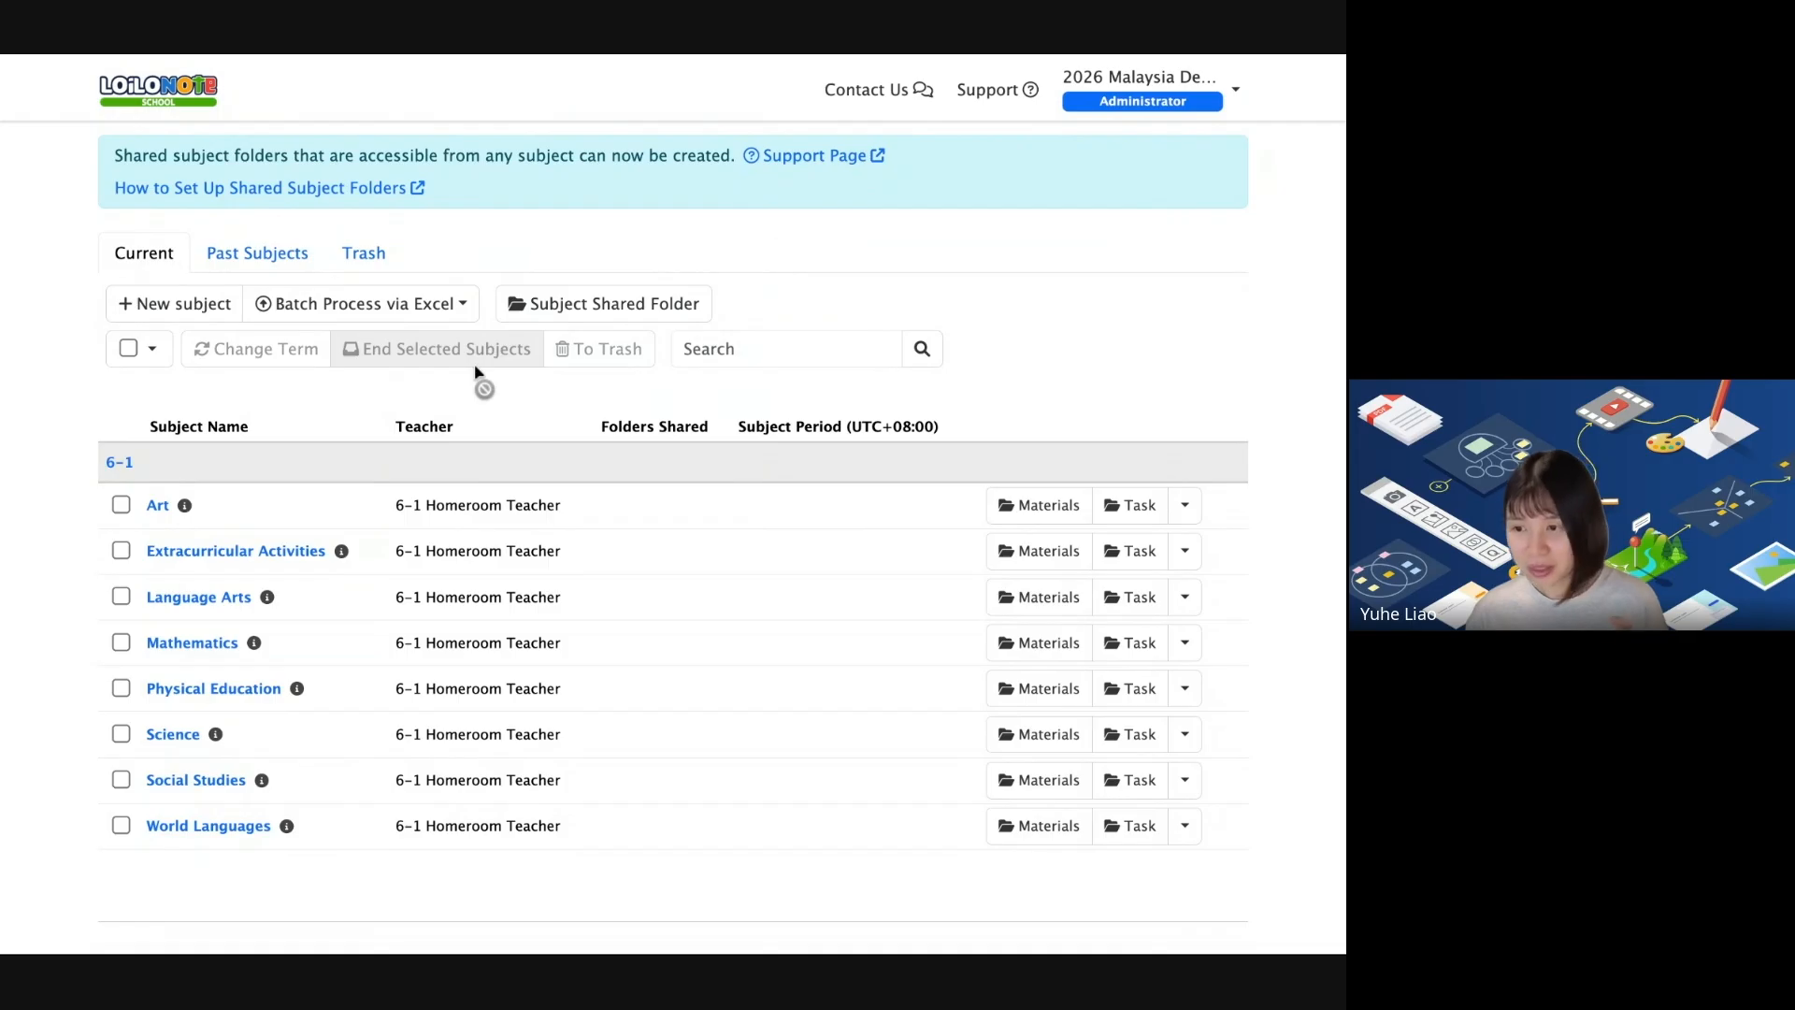
scroll(281, 430, "up", 1)
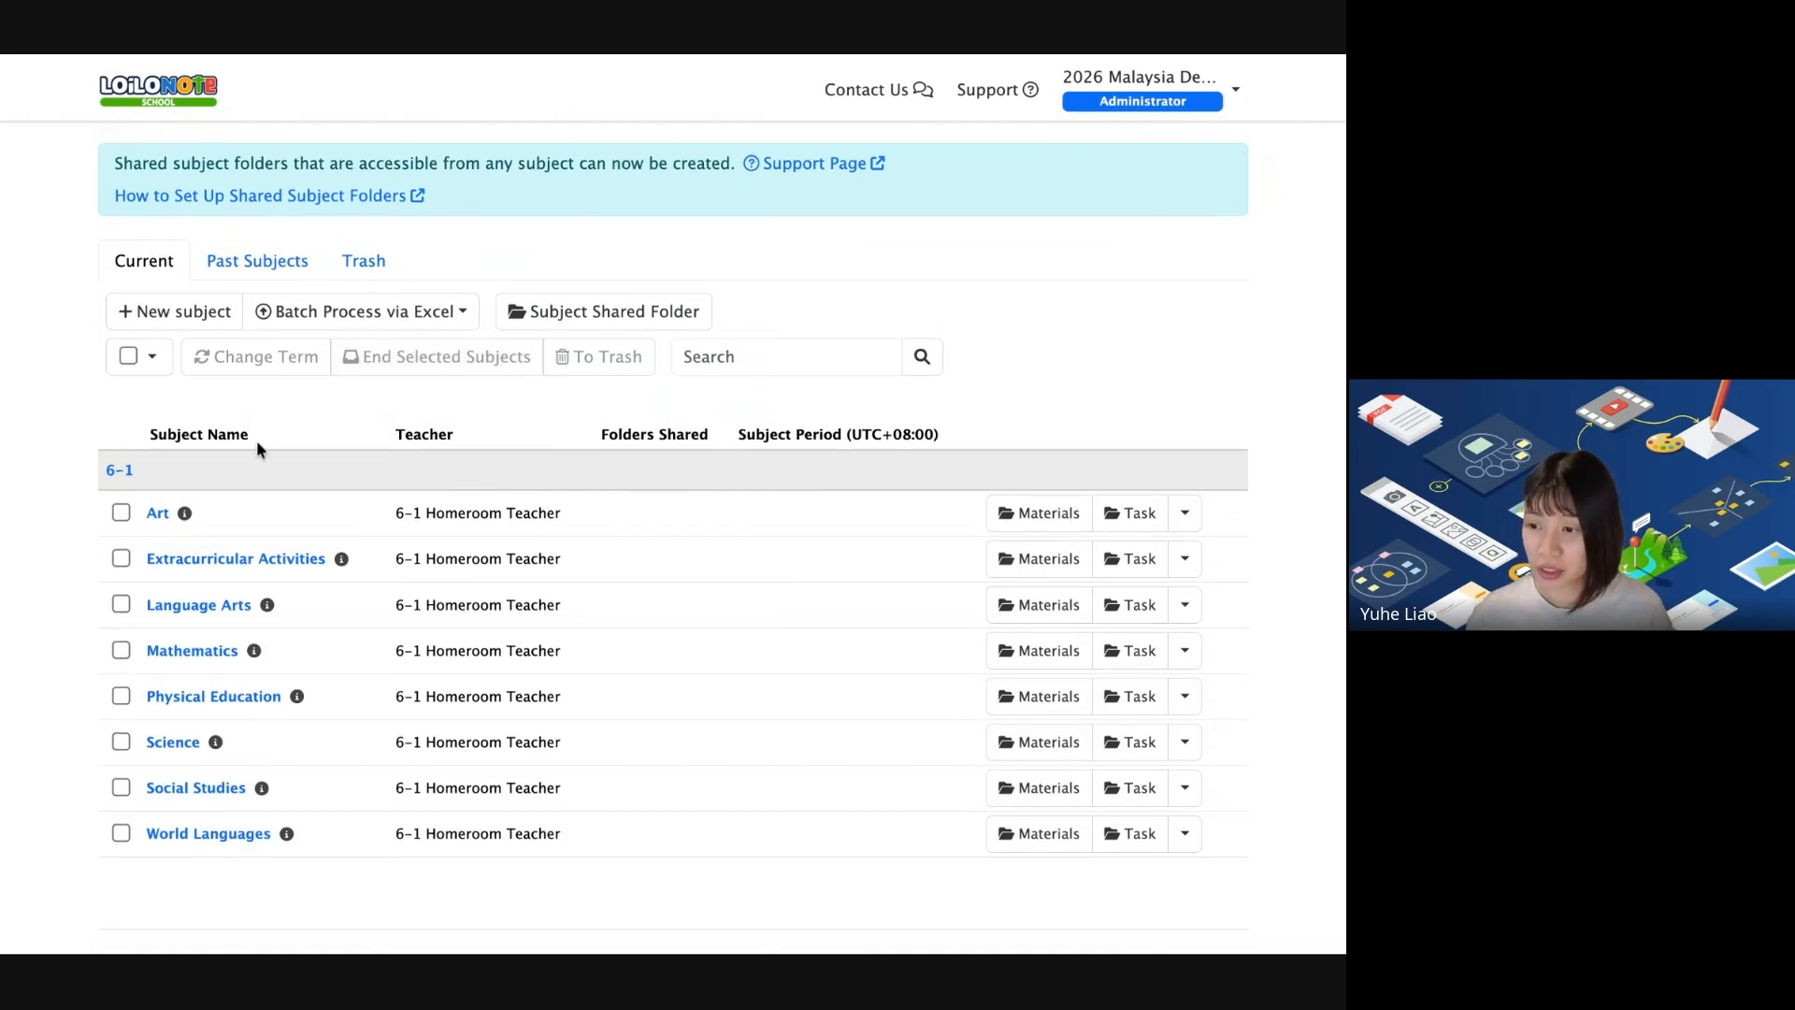
scroll(253, 402, "down", 1)
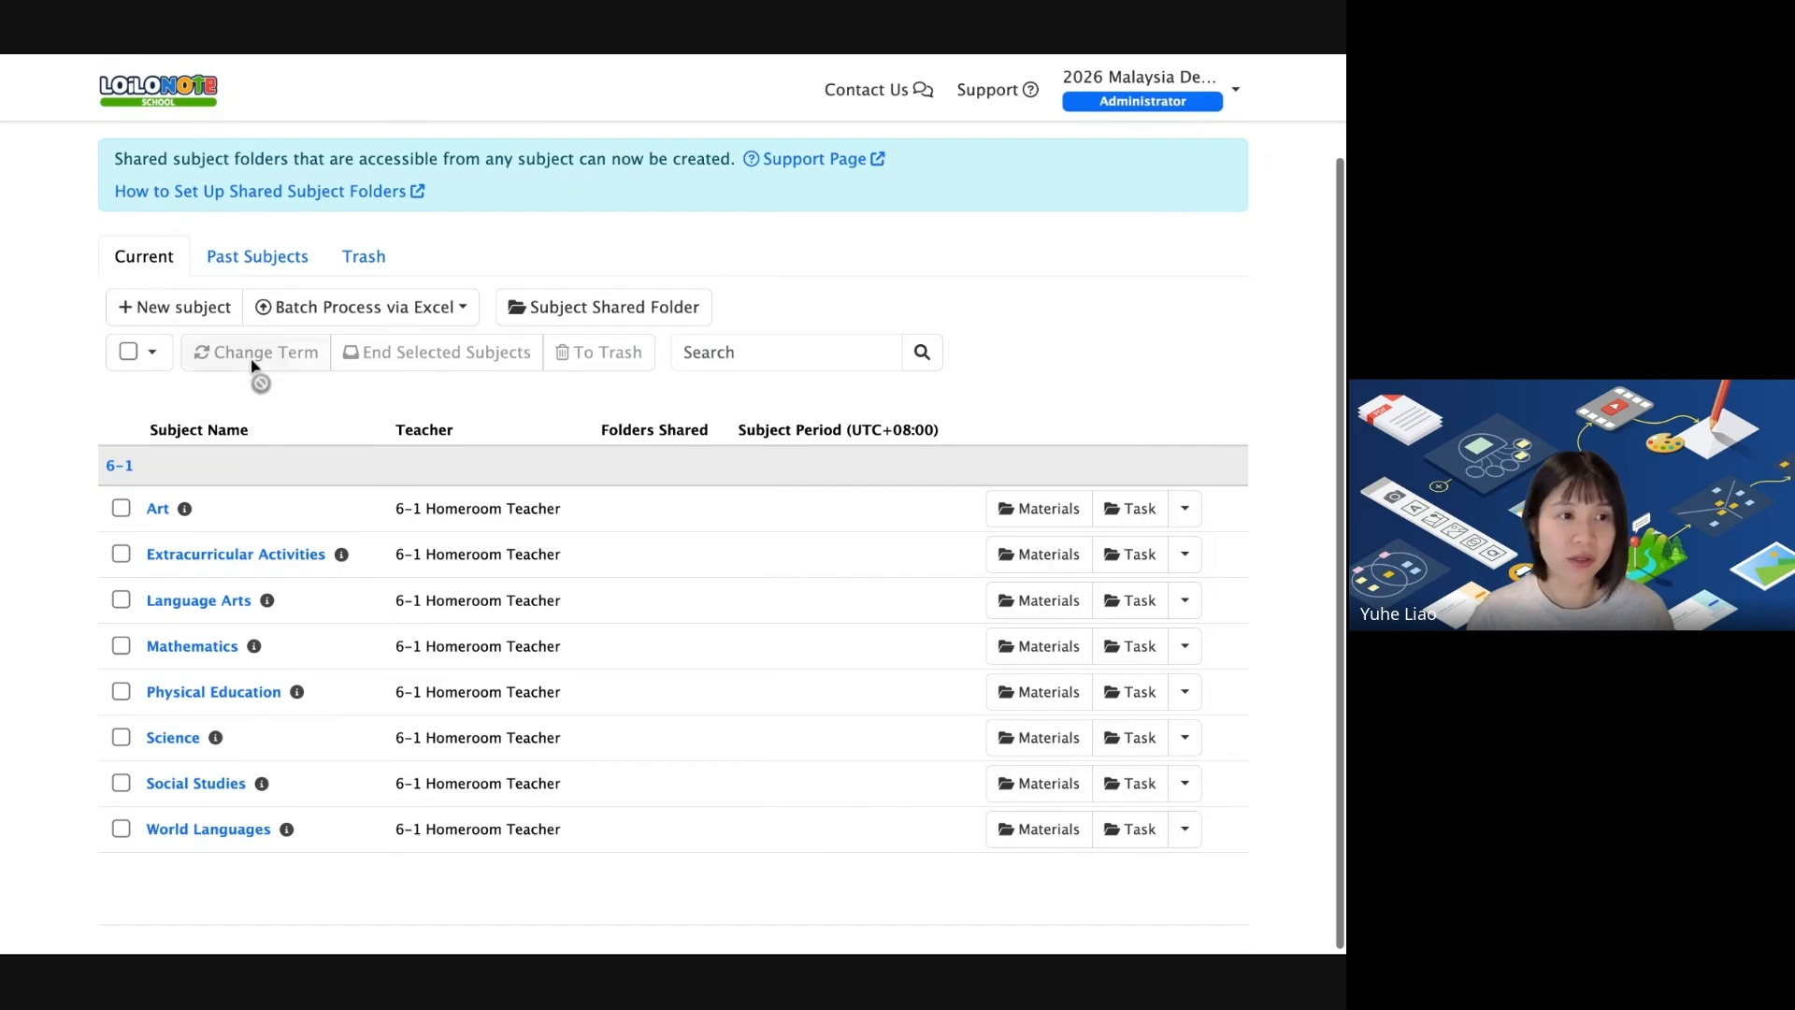
Start a new subject named English and begin filling its 2026/07/28–2027/01/31 period.
left_click(177, 306)
left_click(487, 199)
type("En")
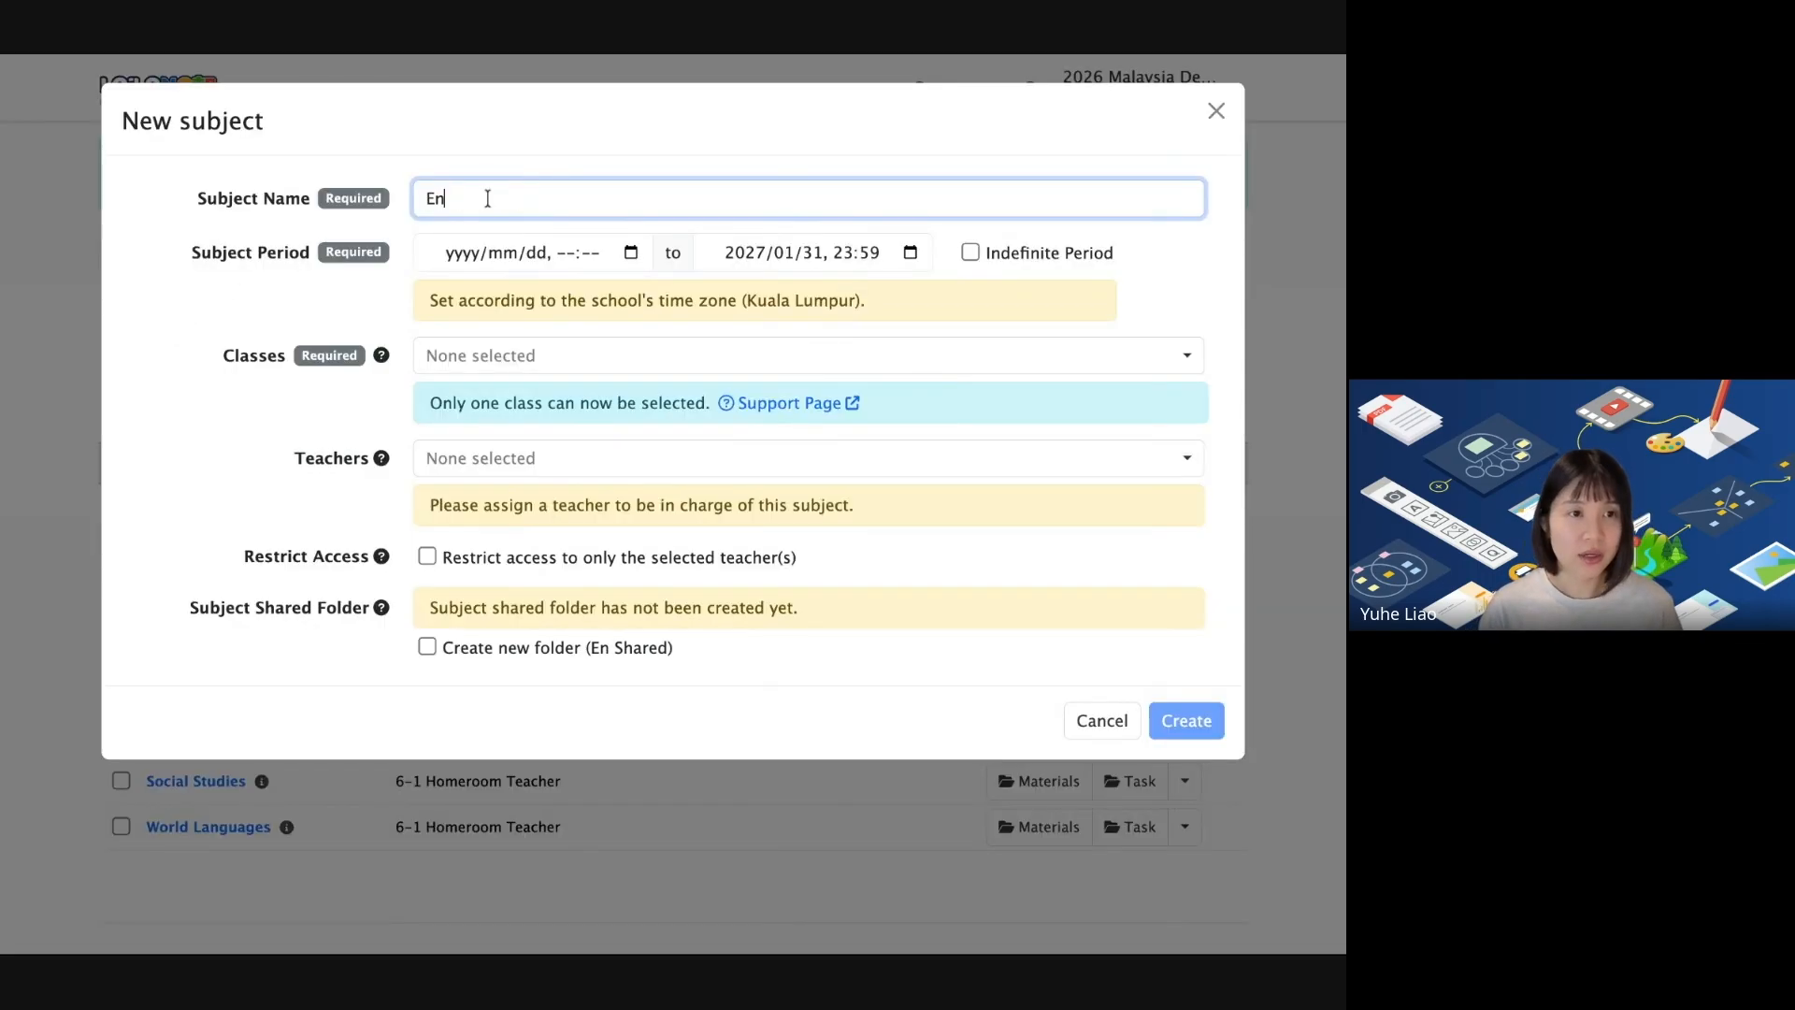
type("glish")
key("BackSpace")
key("BackSpace")
key("BackSpace")
type("oi")
key("BackSpace")
key("BackSpace")
type("ish")
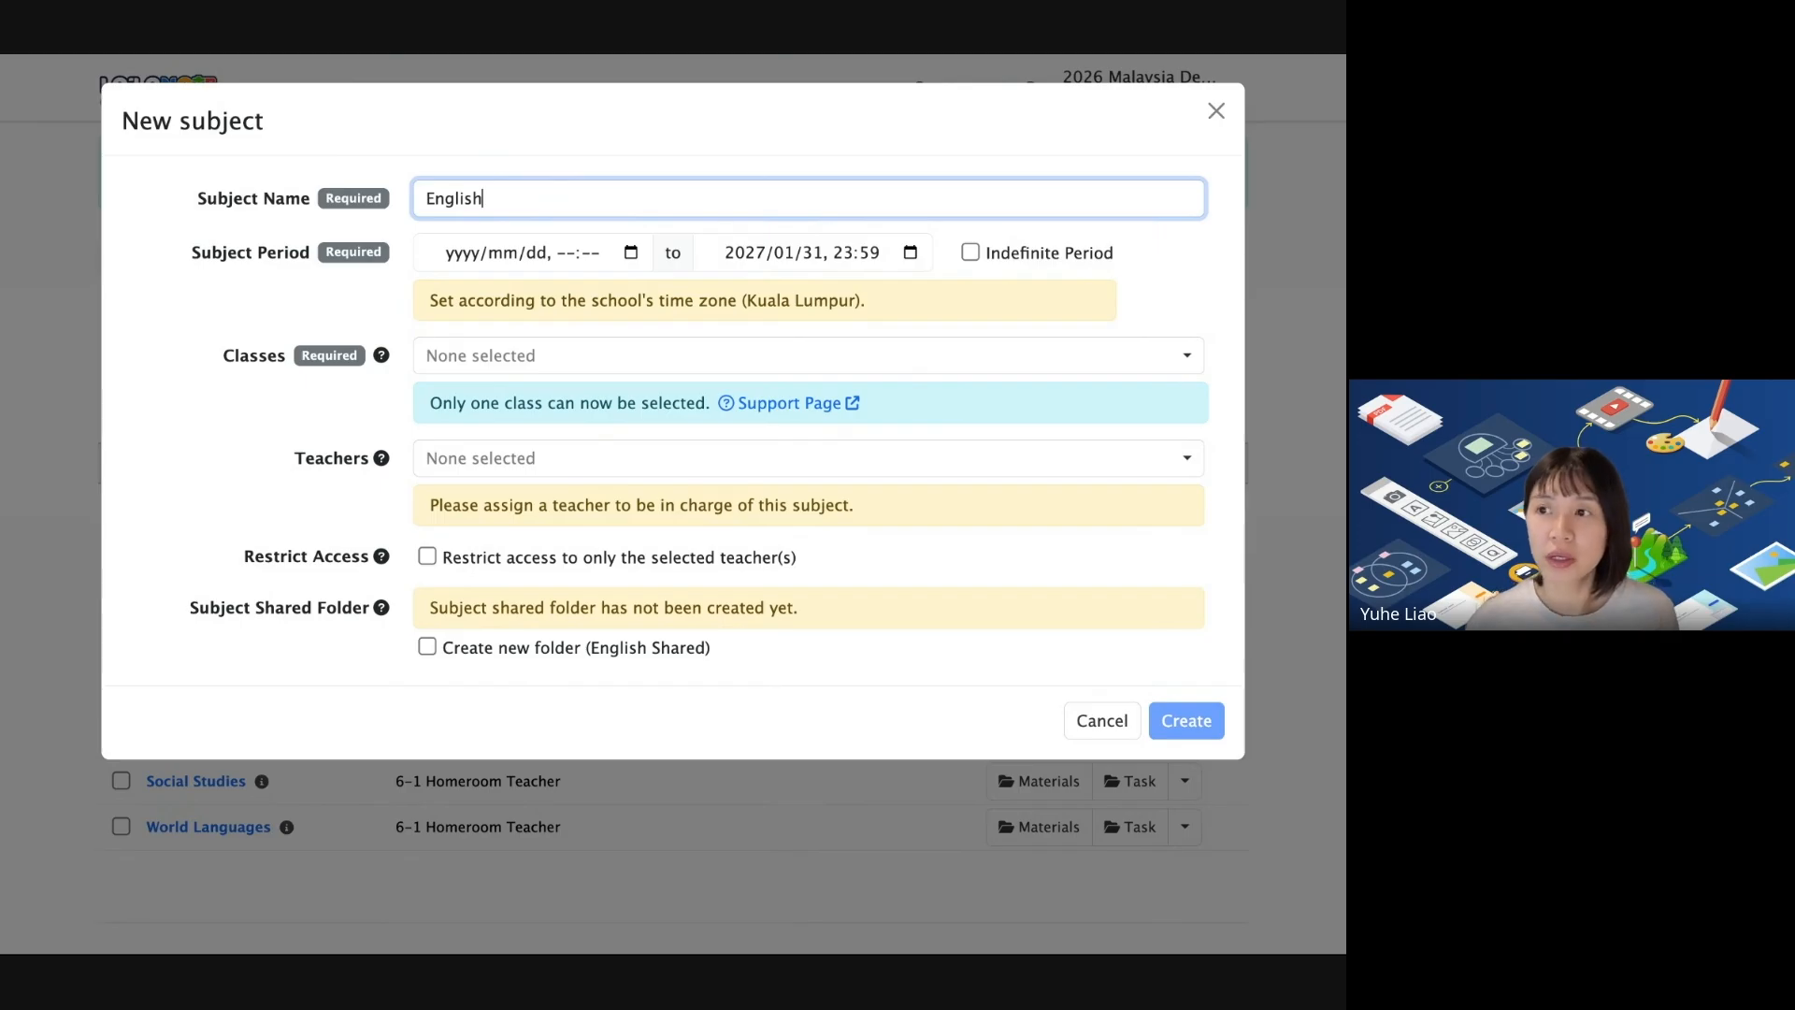
left_click(631, 253)
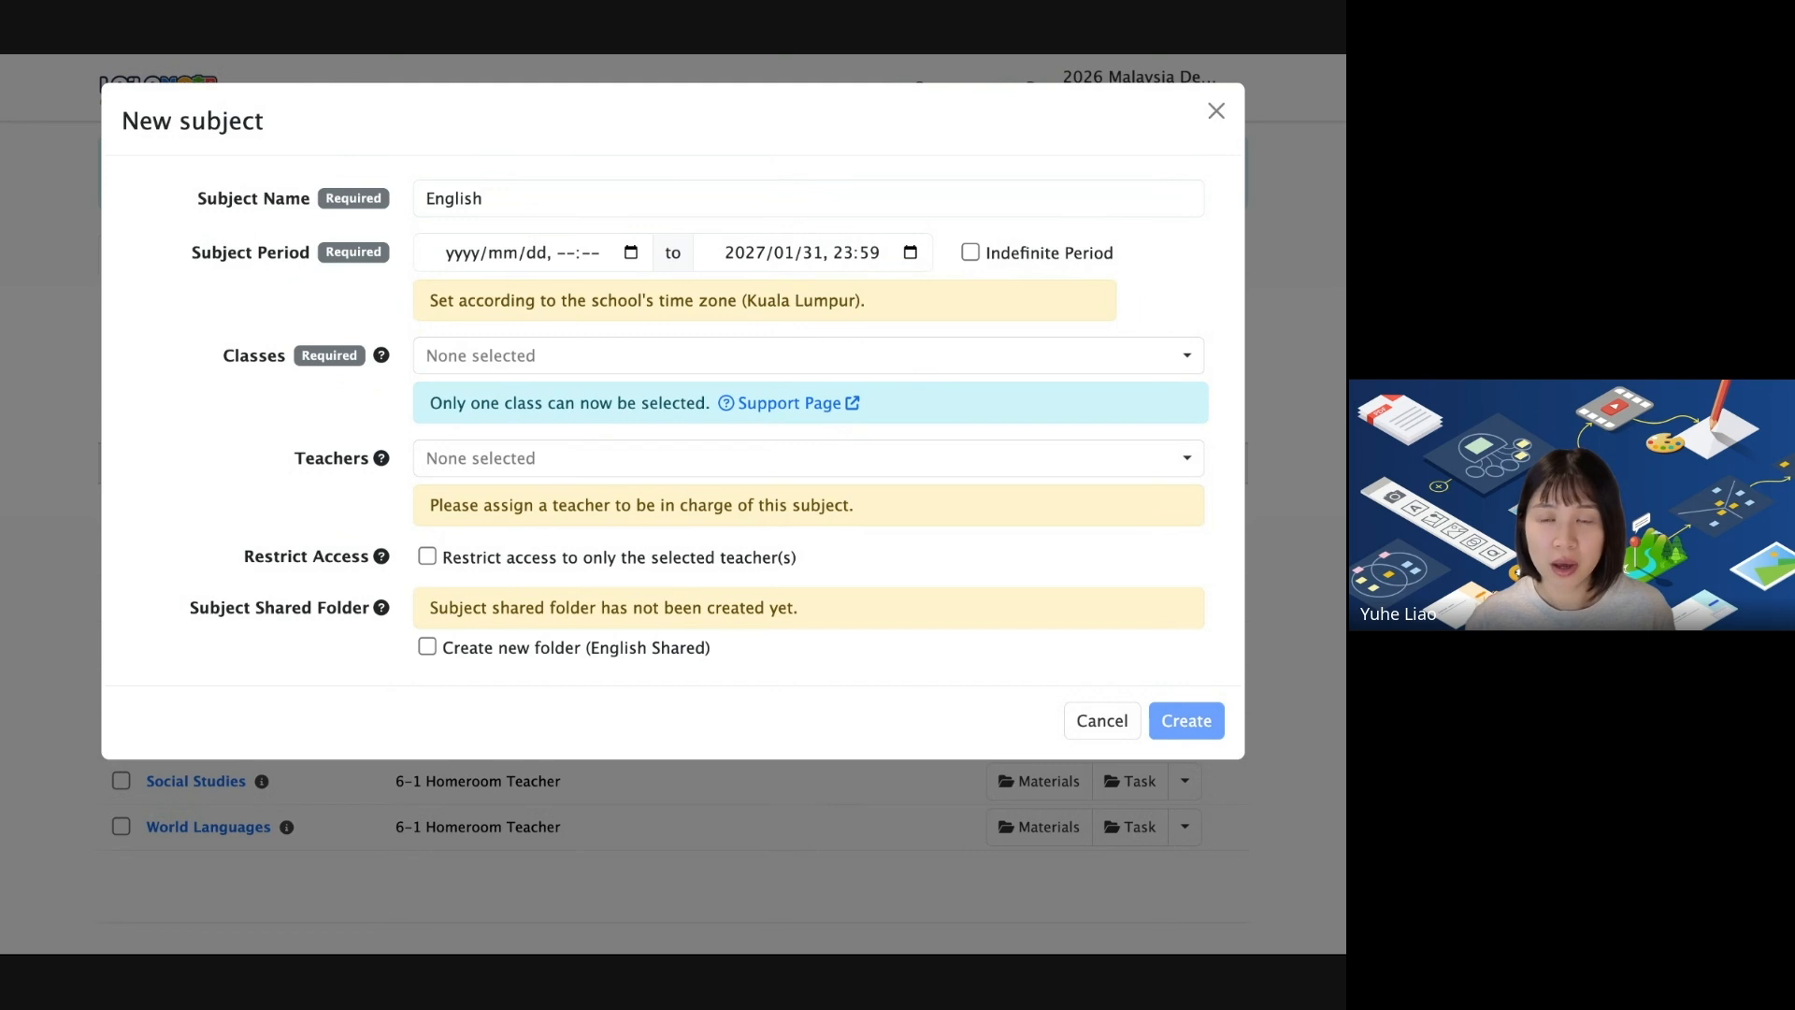
left_click(631, 253)
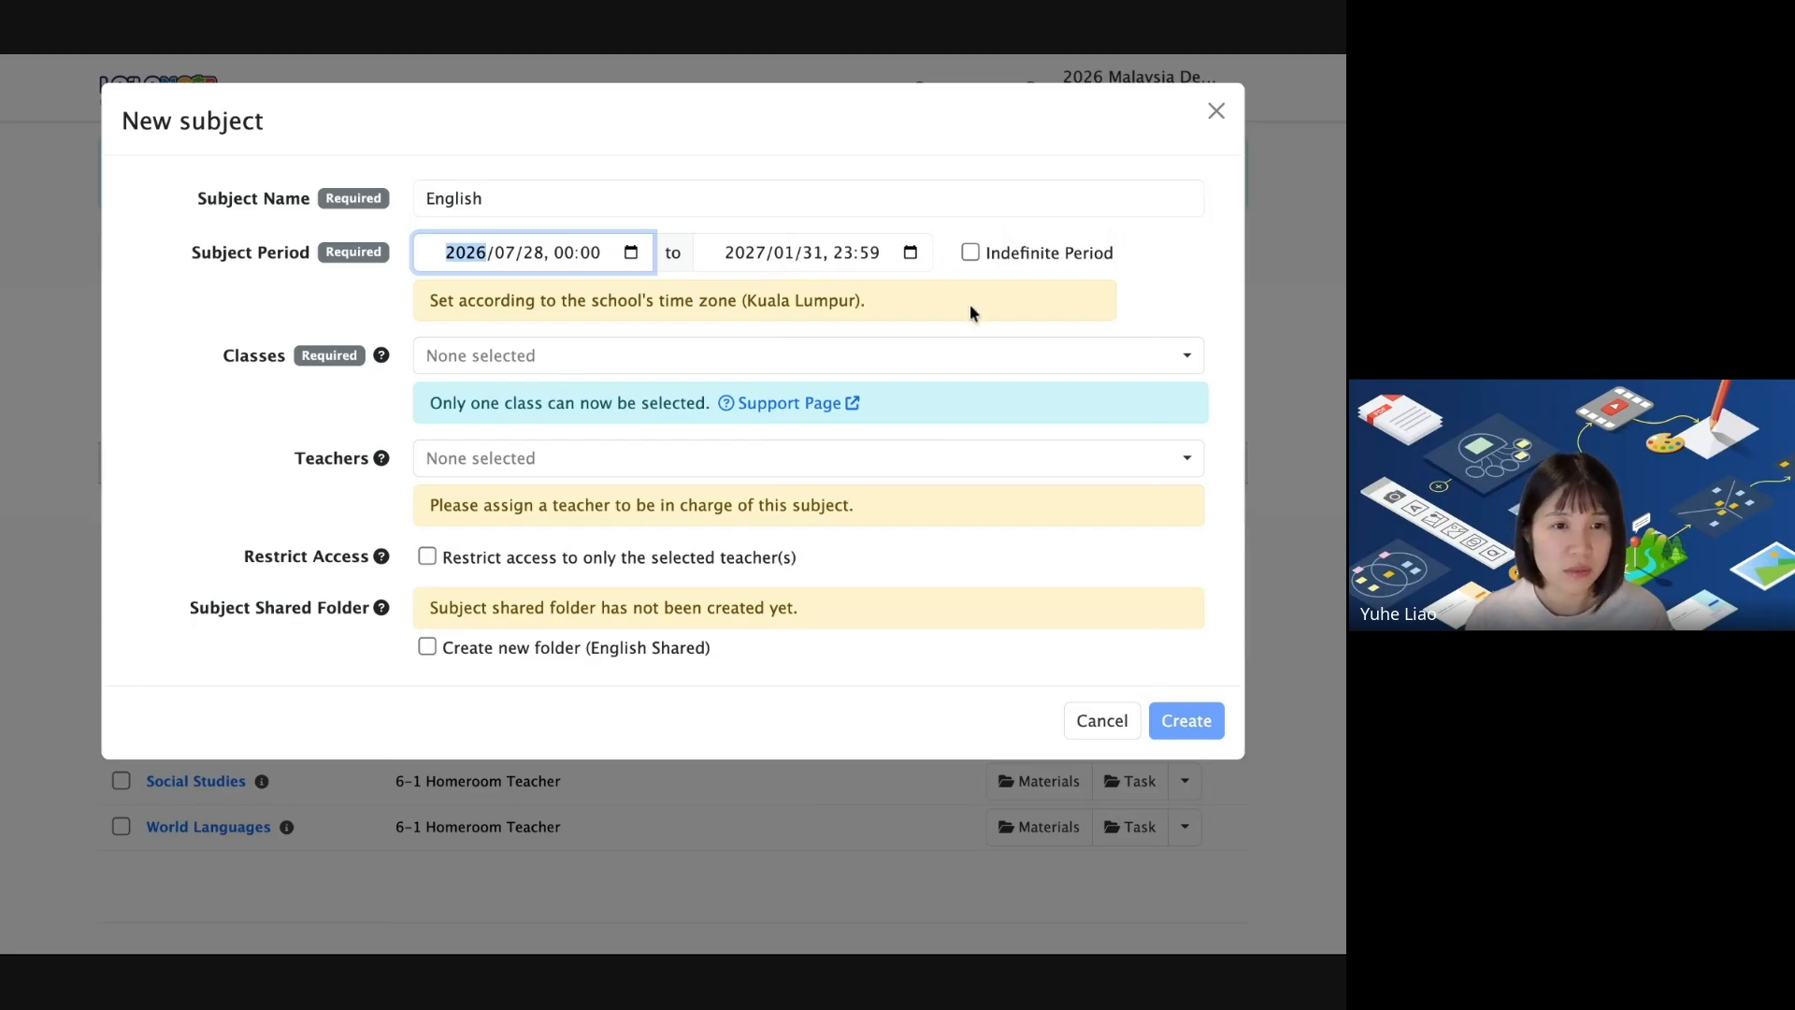
Assign the English subject to class 1-A with its teacher and submit it for creation.
left_click(513, 366)
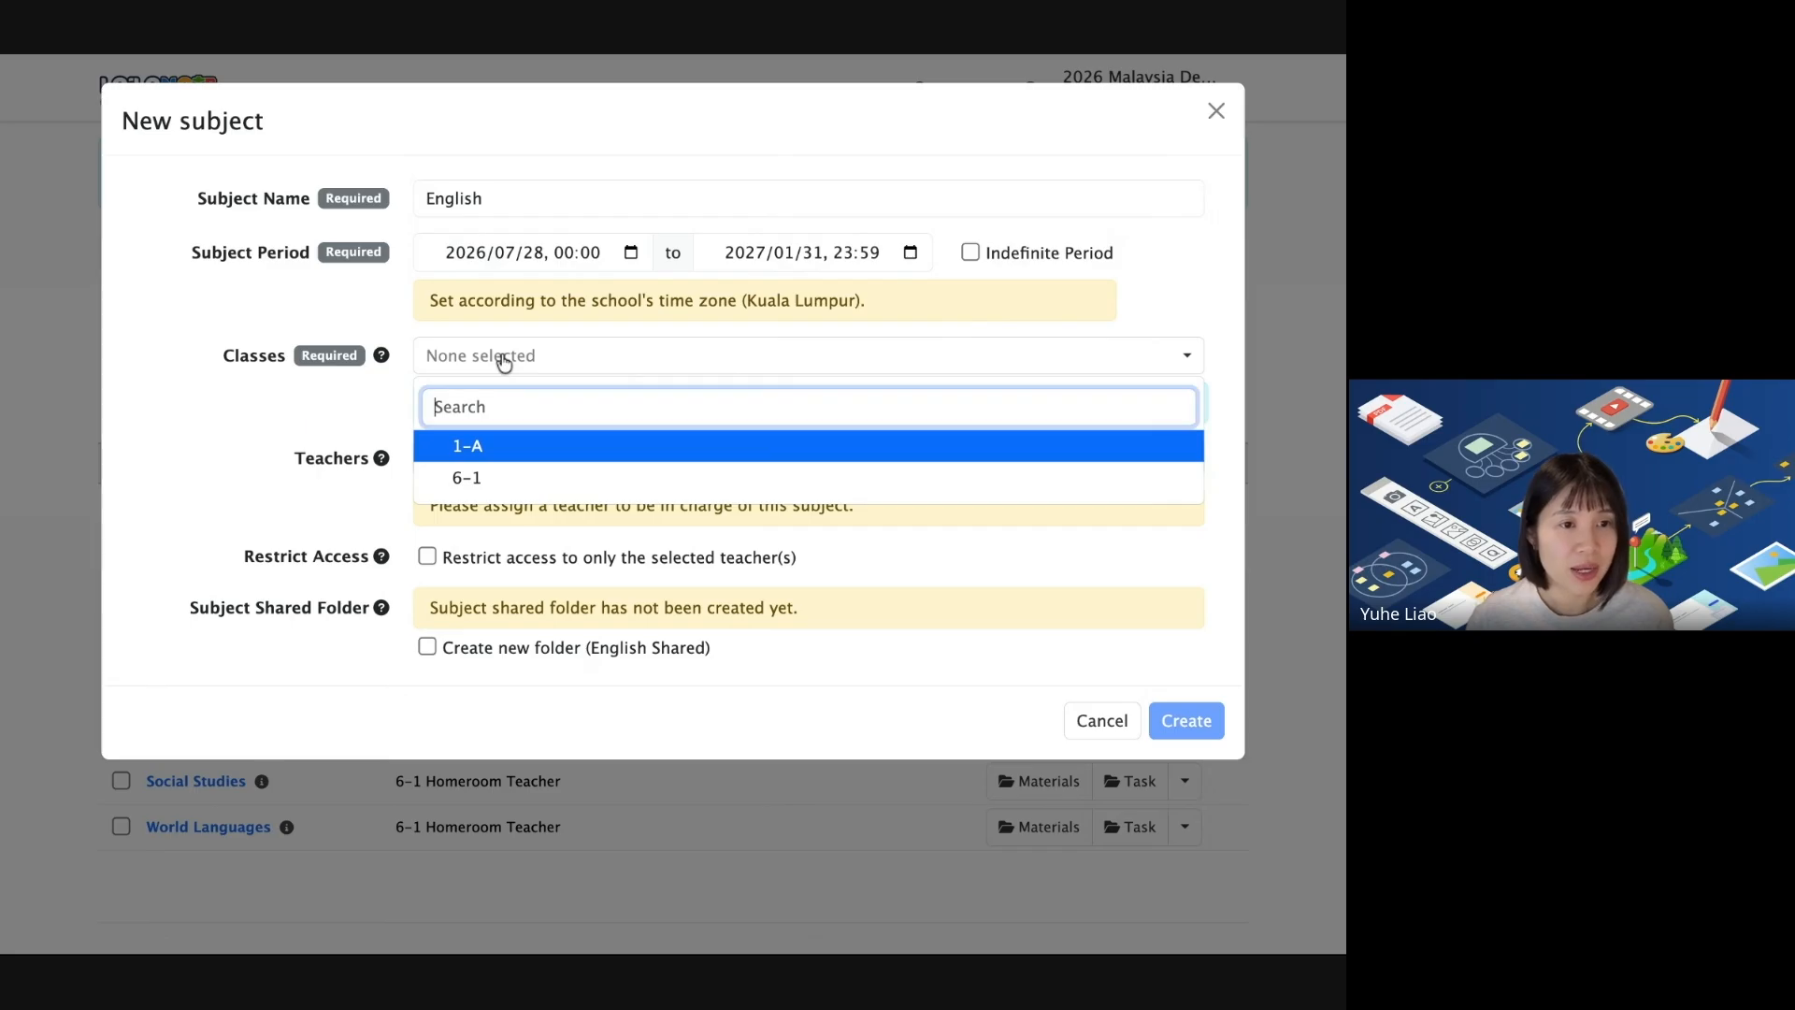
left_click(494, 450)
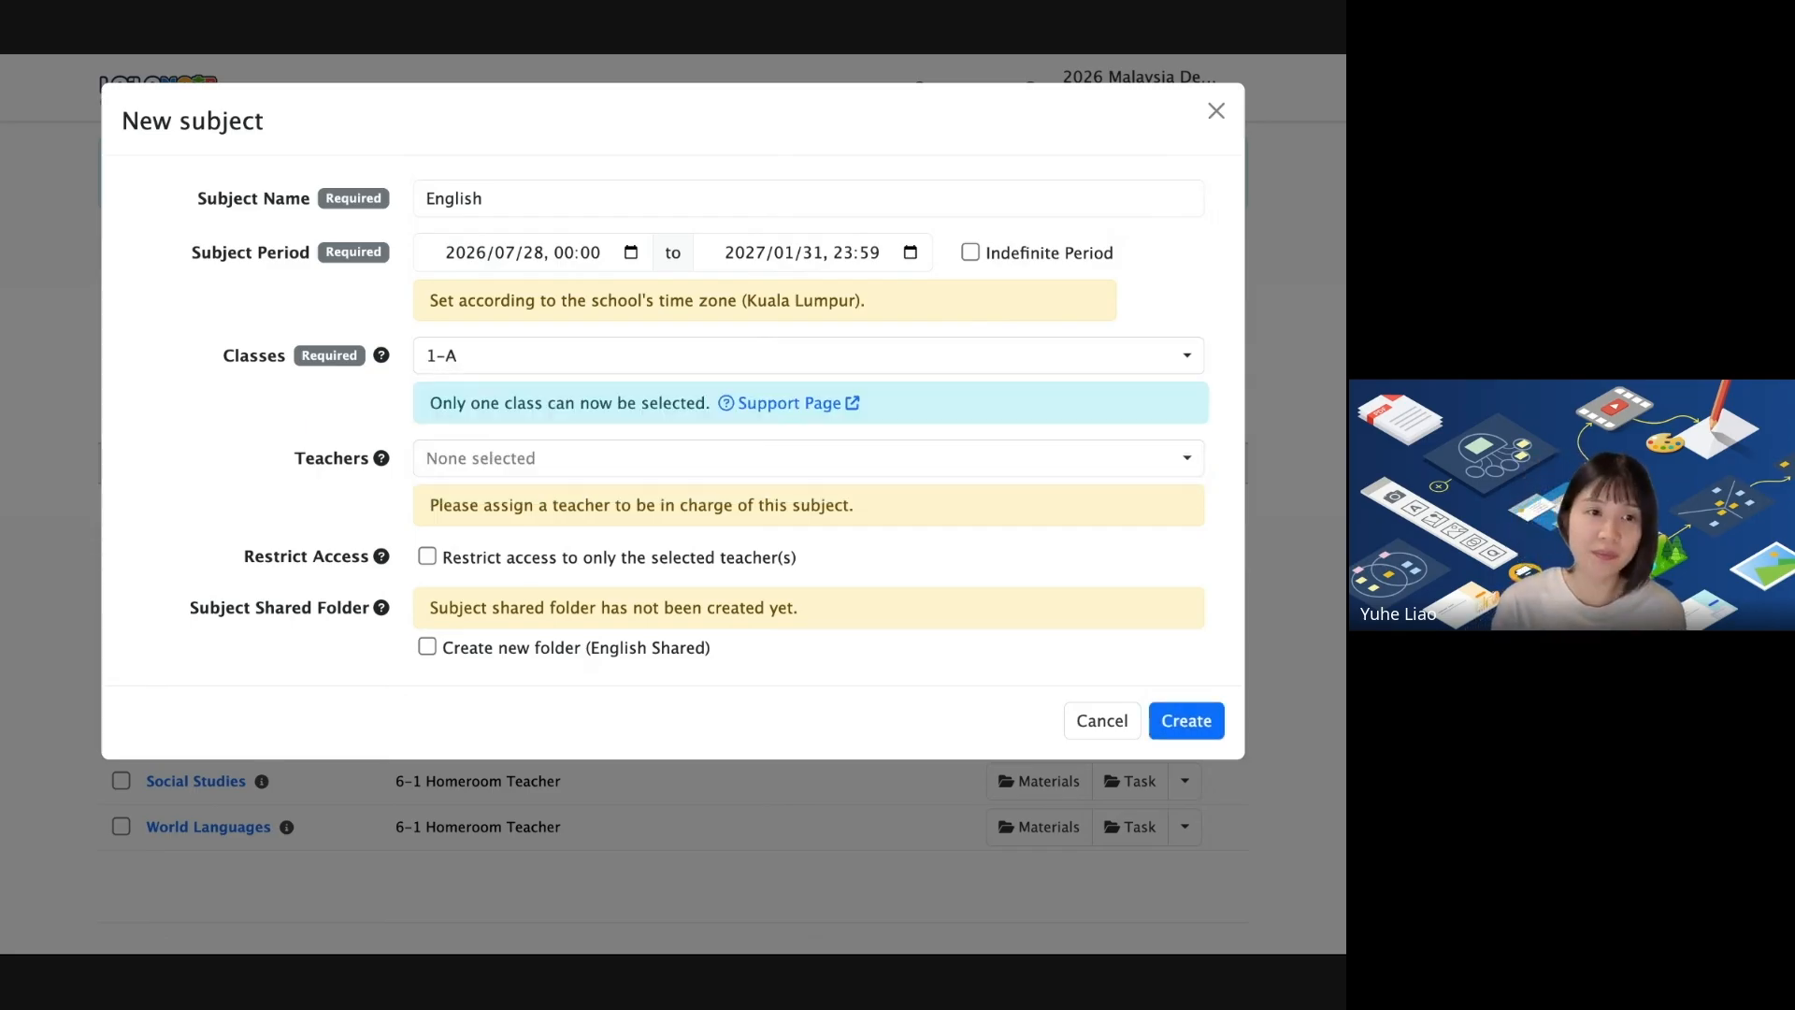
left_click(494, 464)
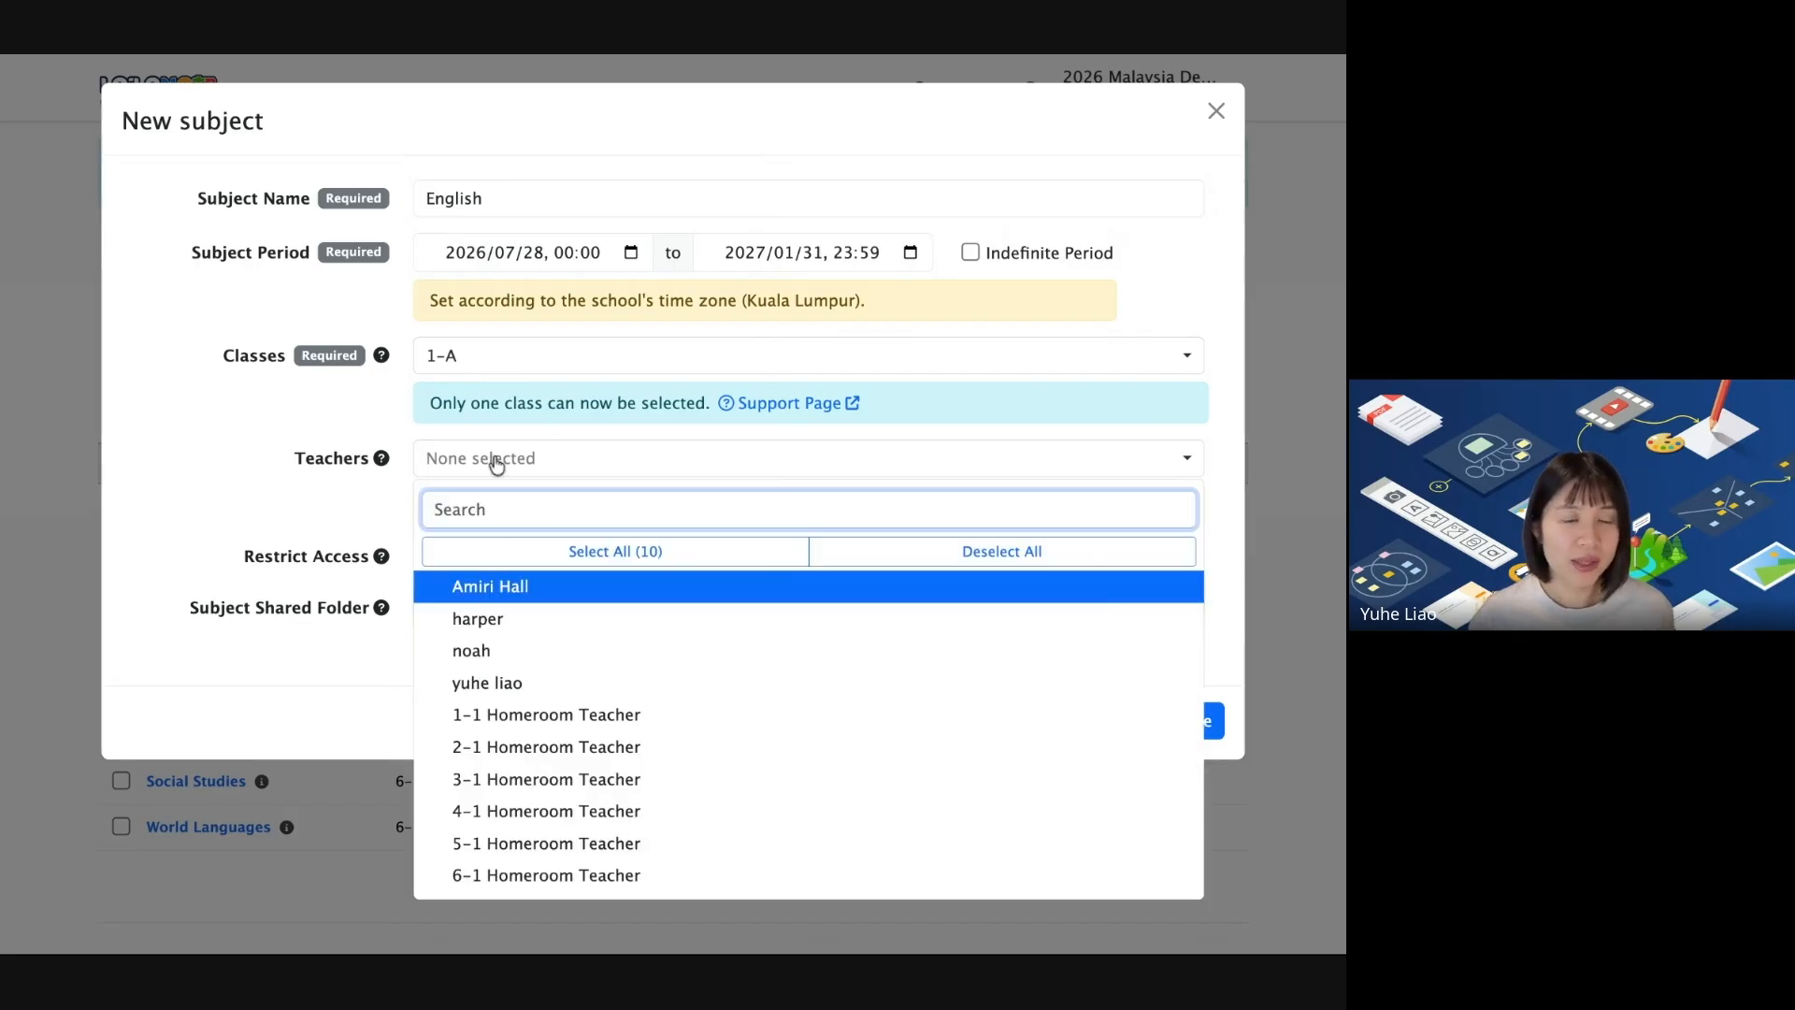
left_click(539, 589)
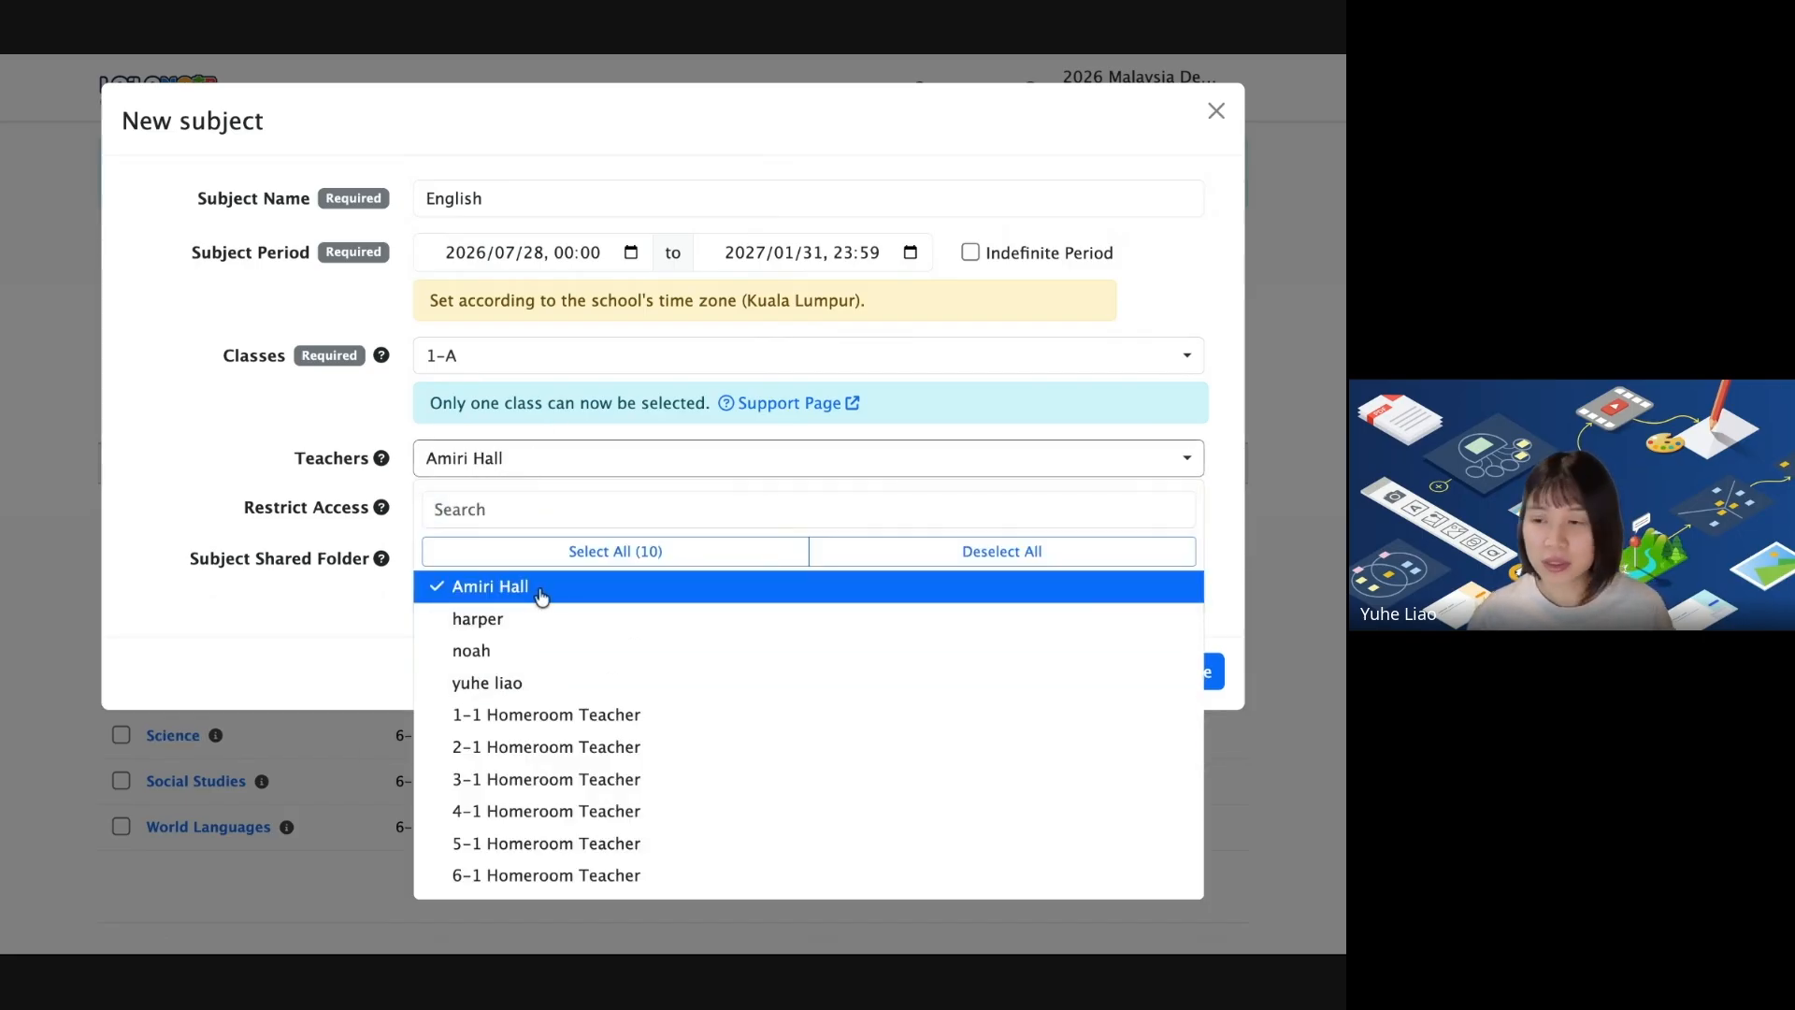
left_click(210, 582)
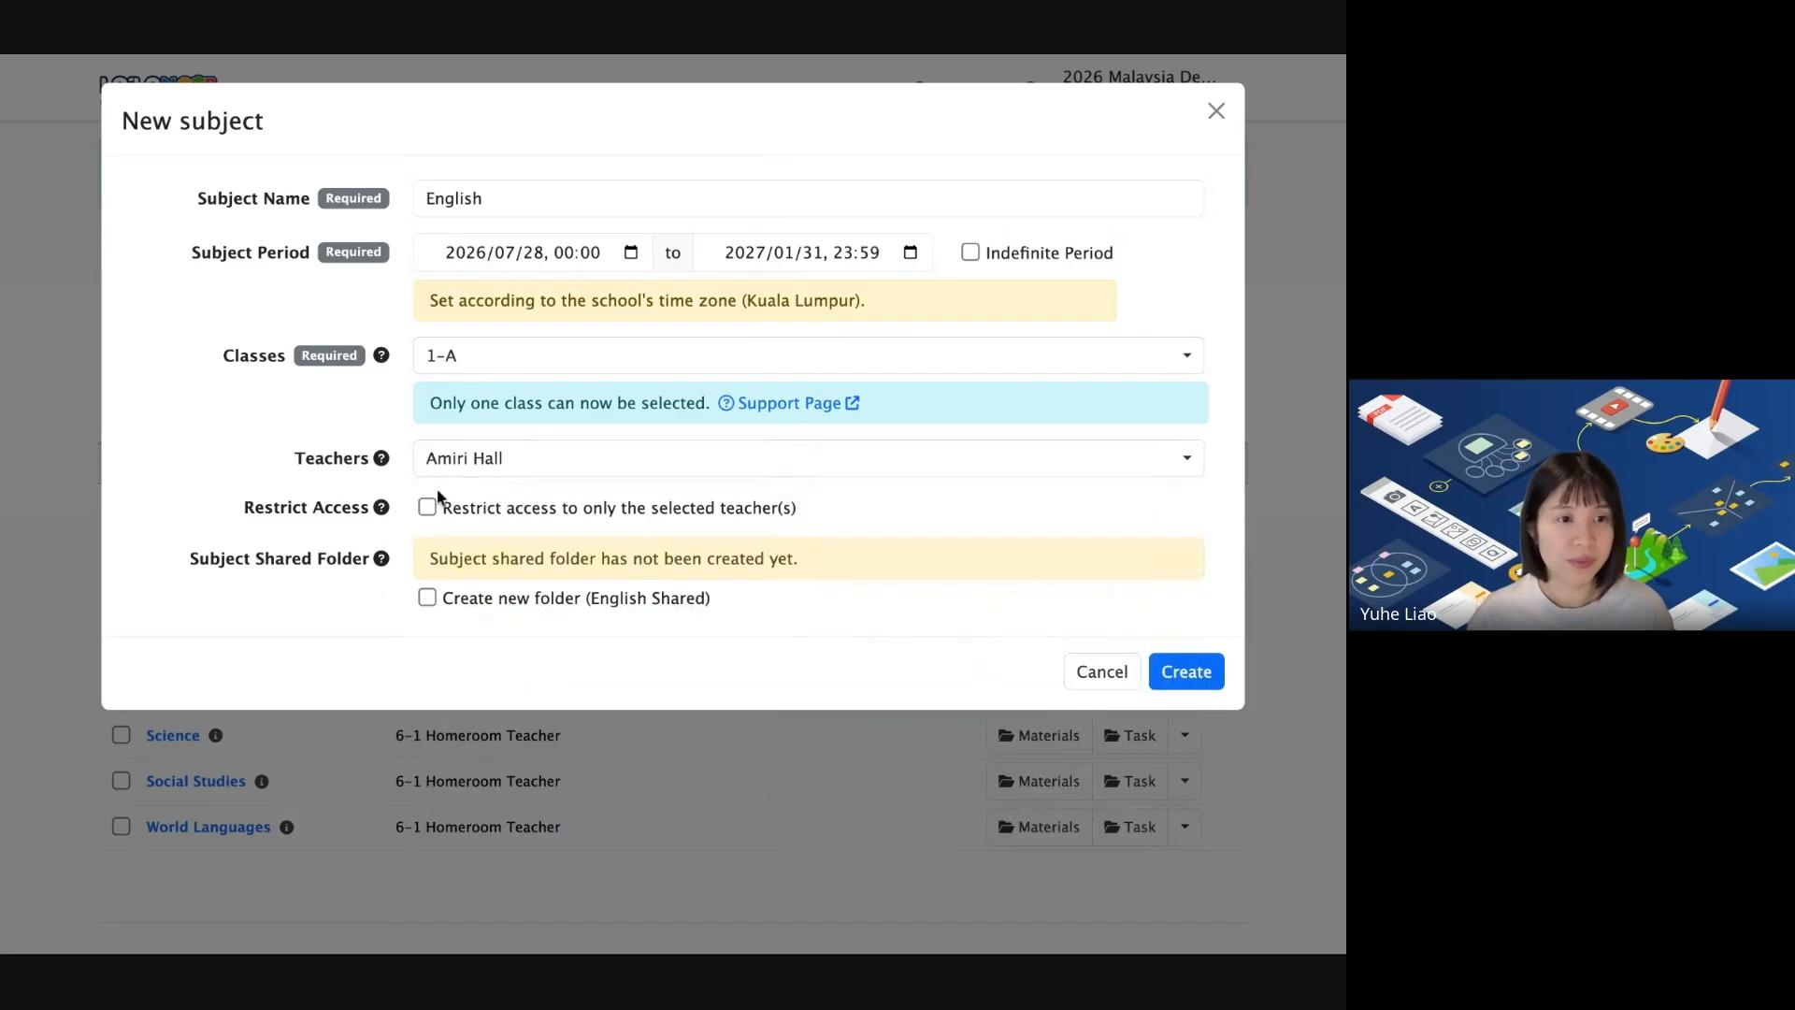
mouse_move(382, 506)
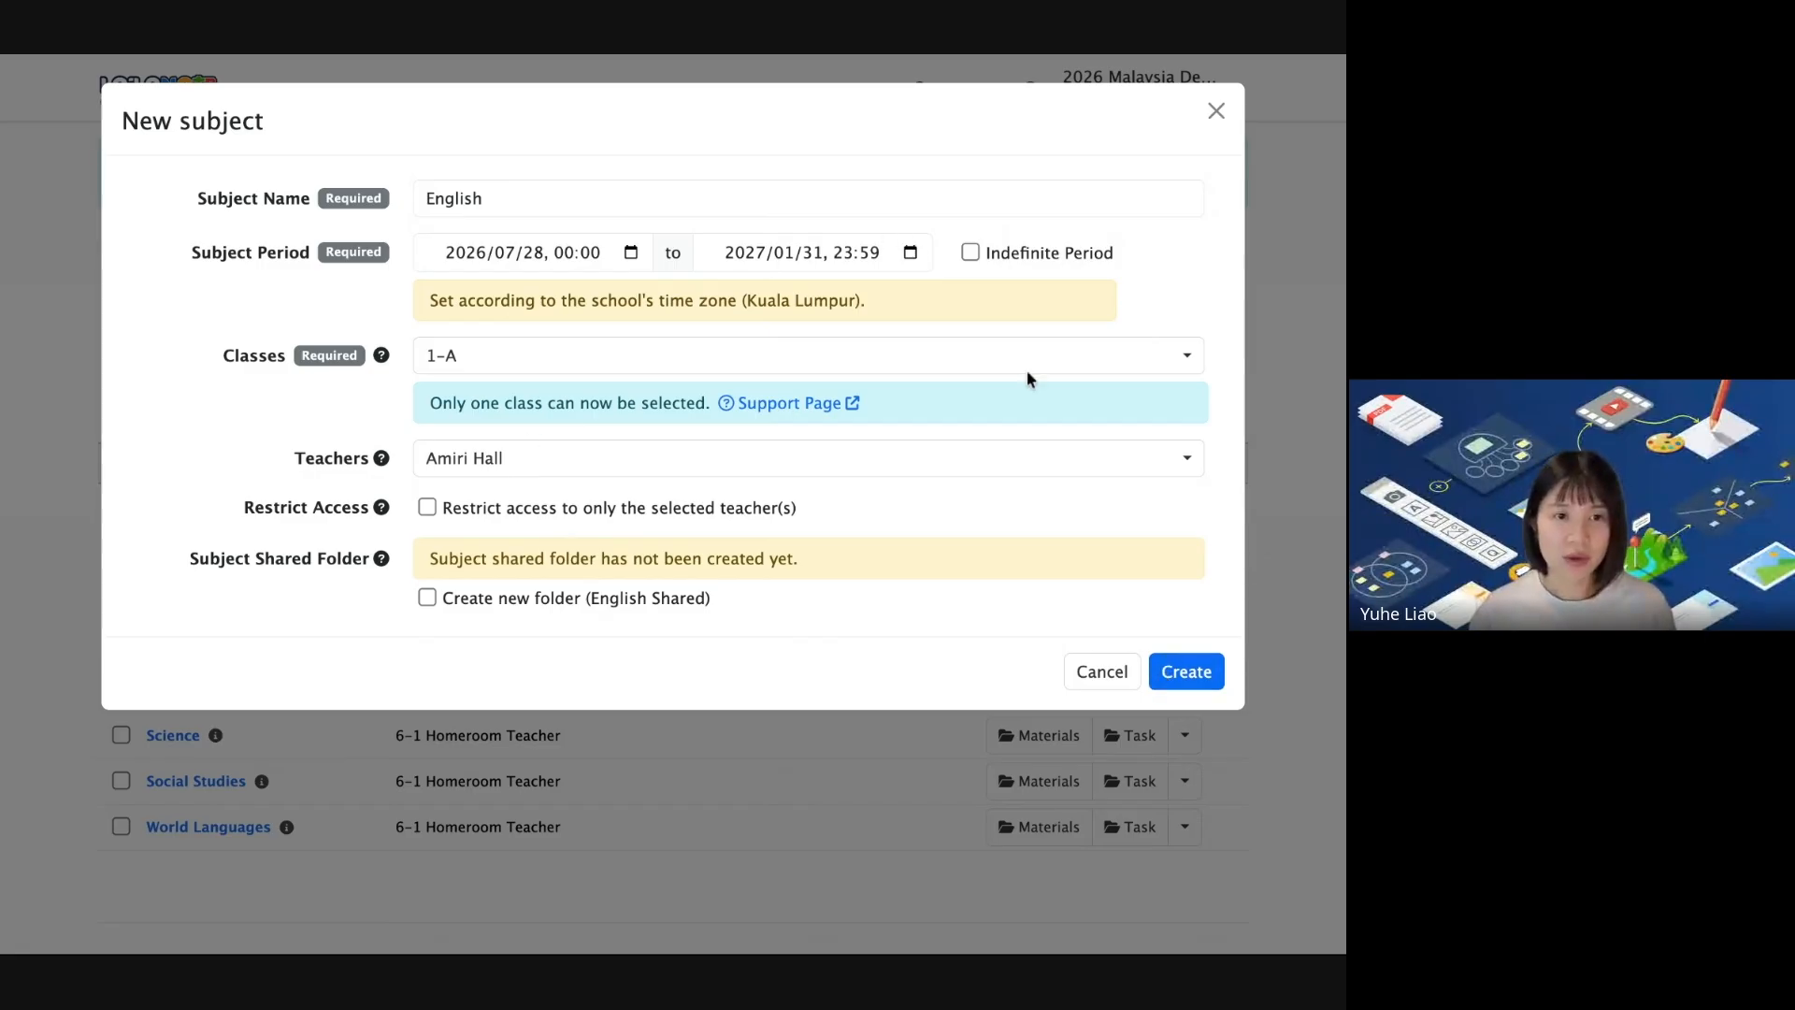
left_click(1193, 673)
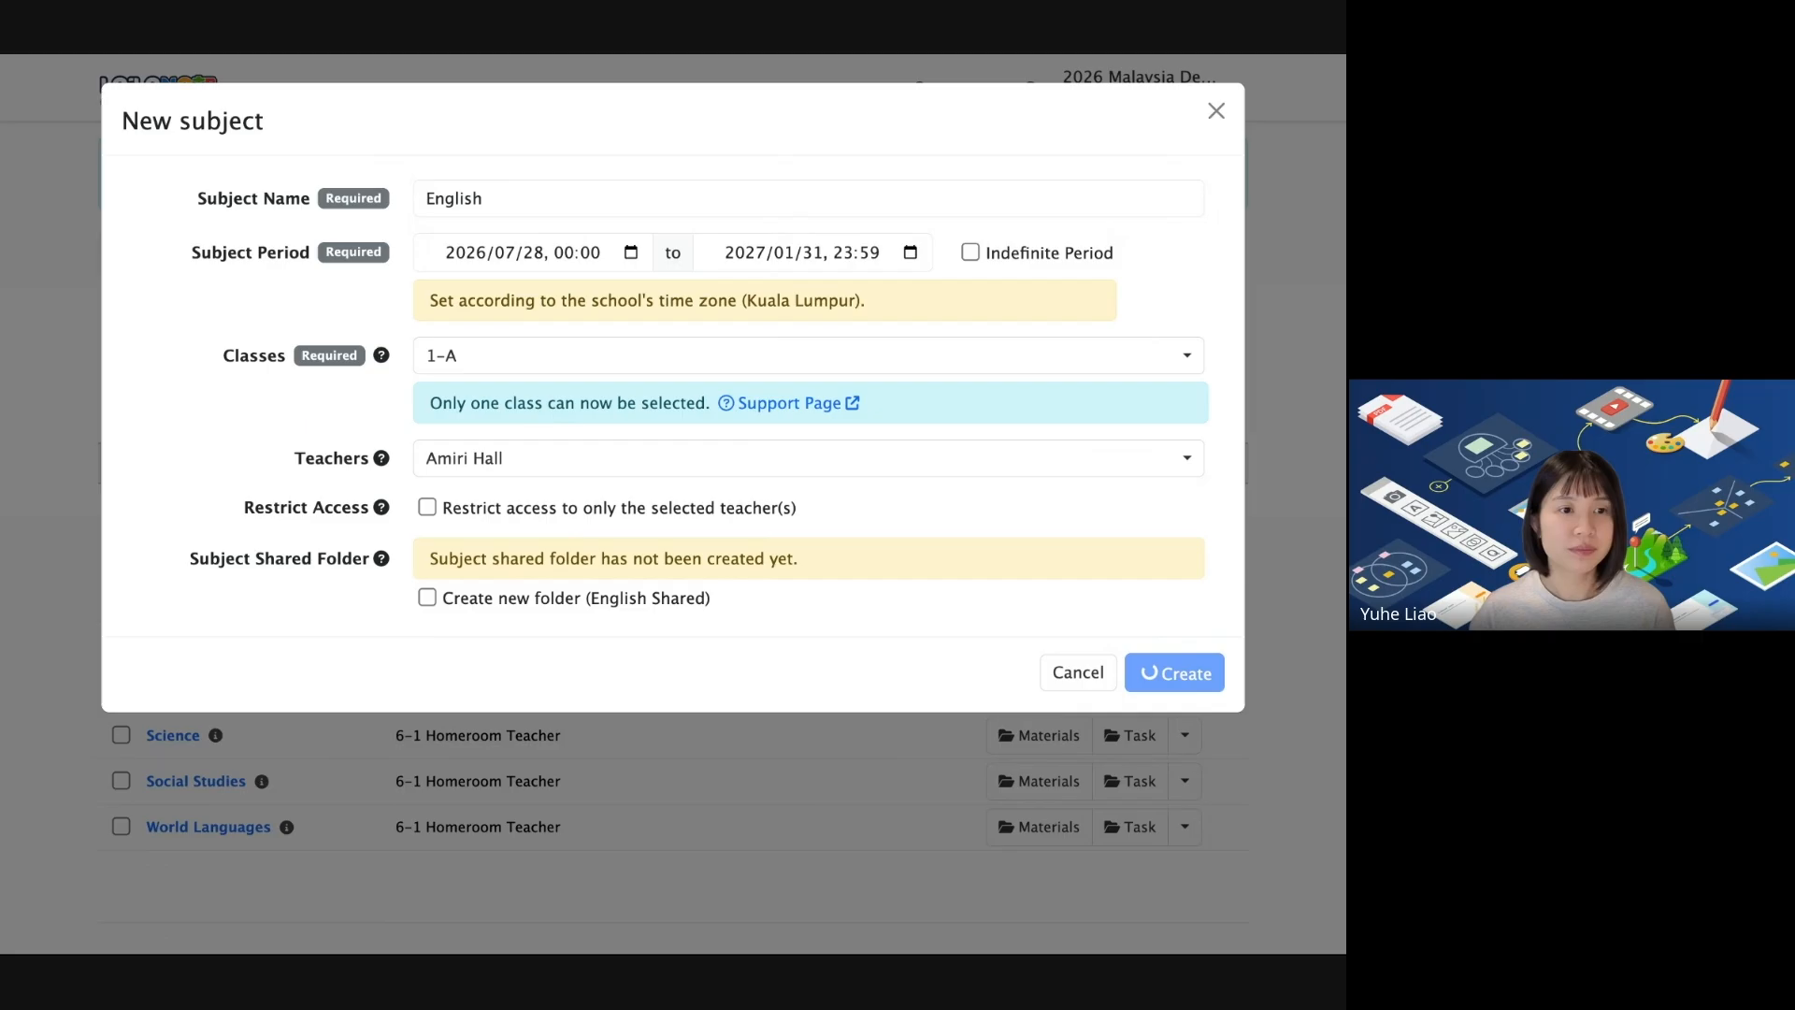
Check English is listed under 1-A, then switch to the 'Create Subjects' slide.
scroll(841, 309, "down", 3)
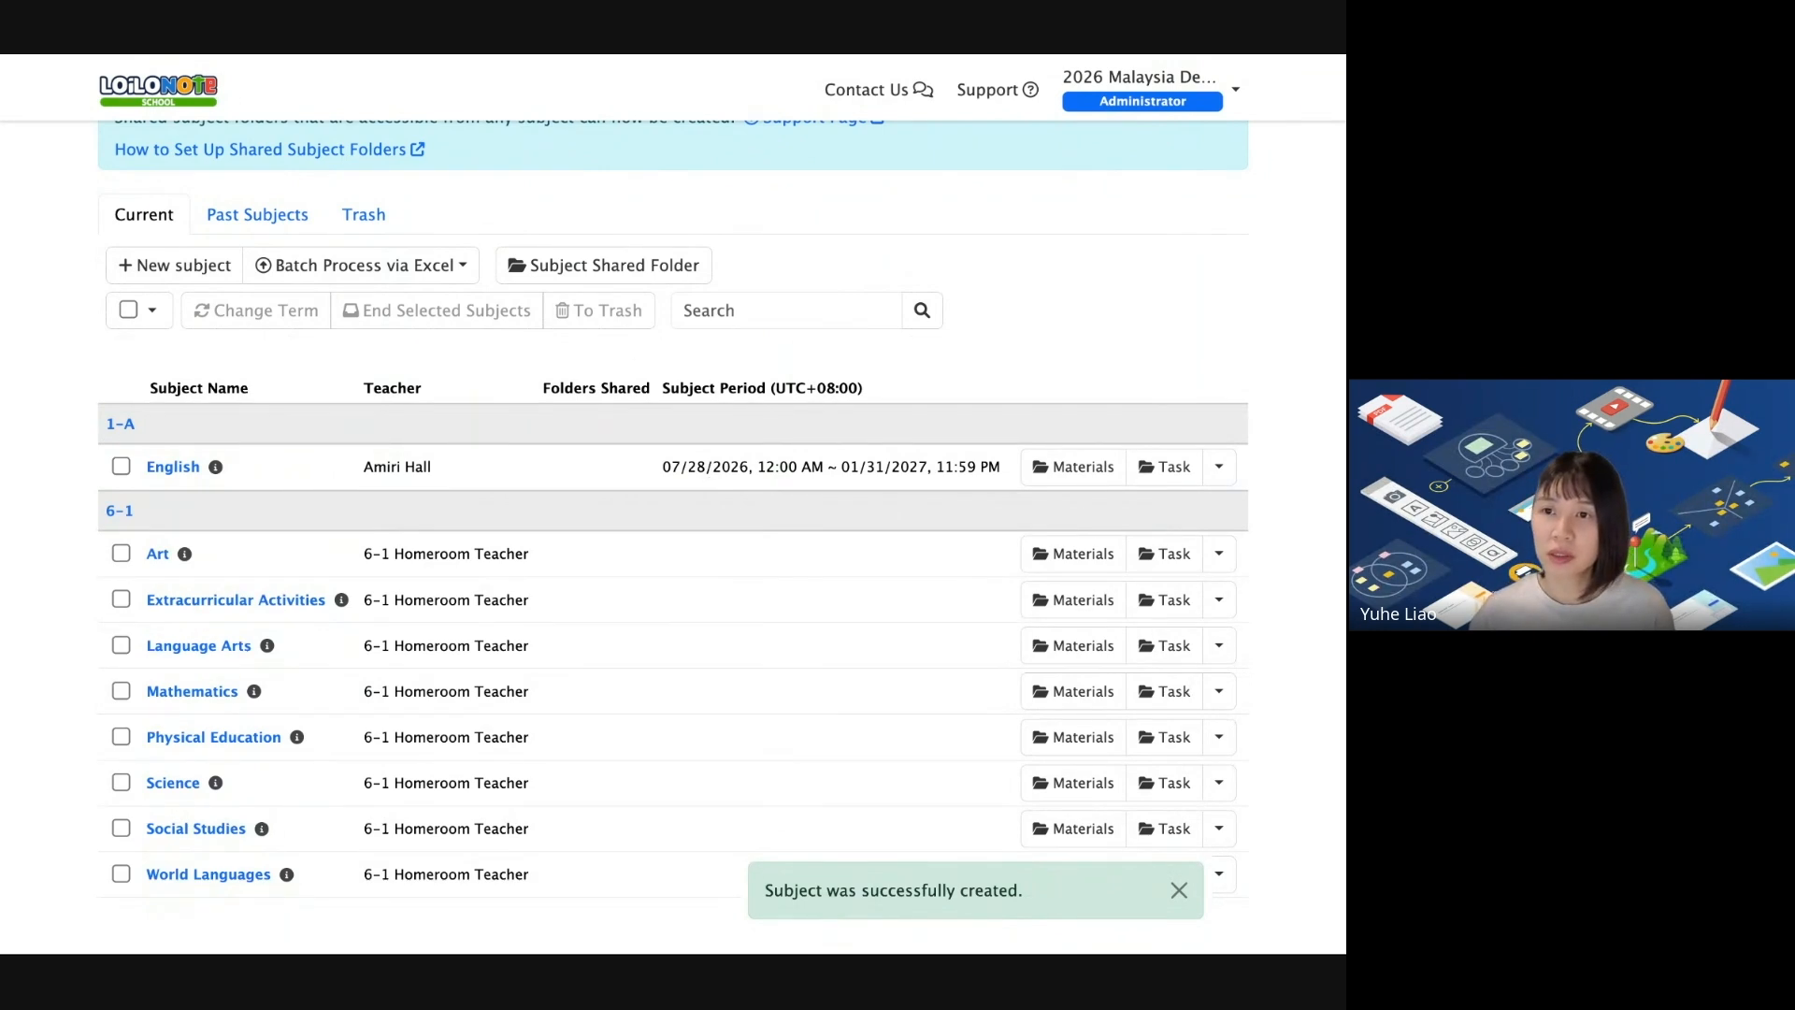
key("super+Tab")
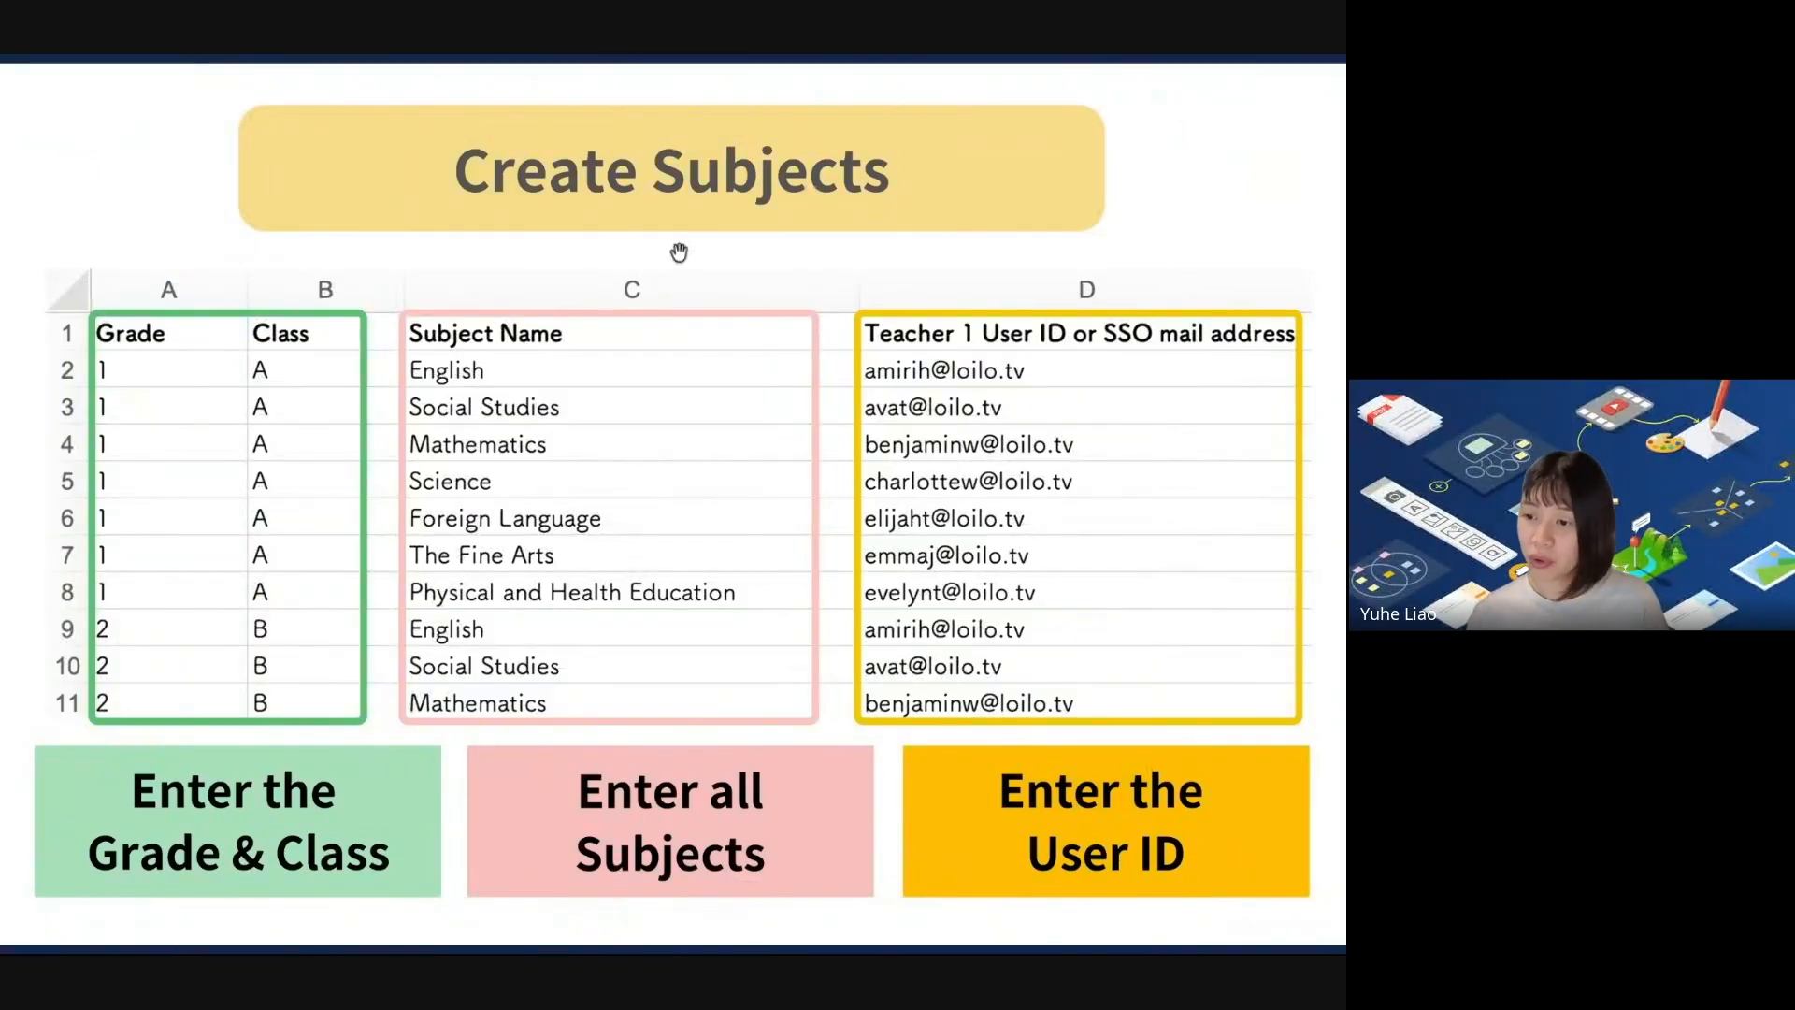
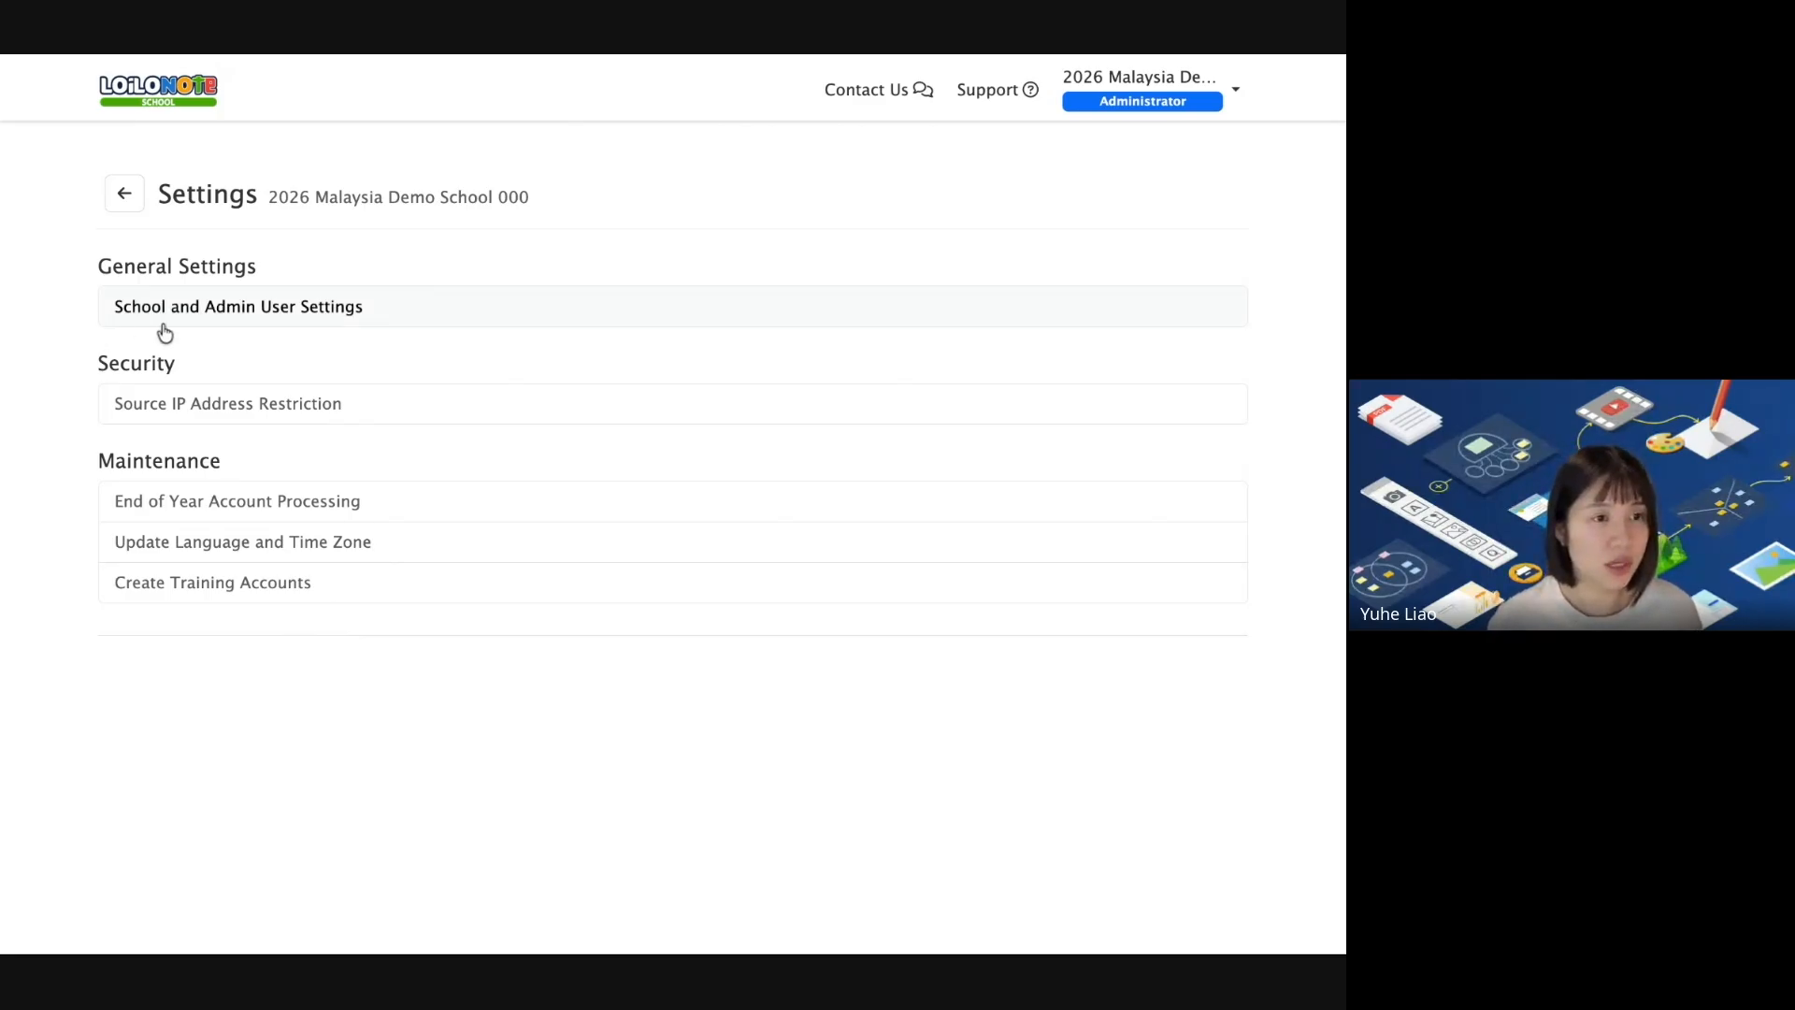
left_click(277, 318)
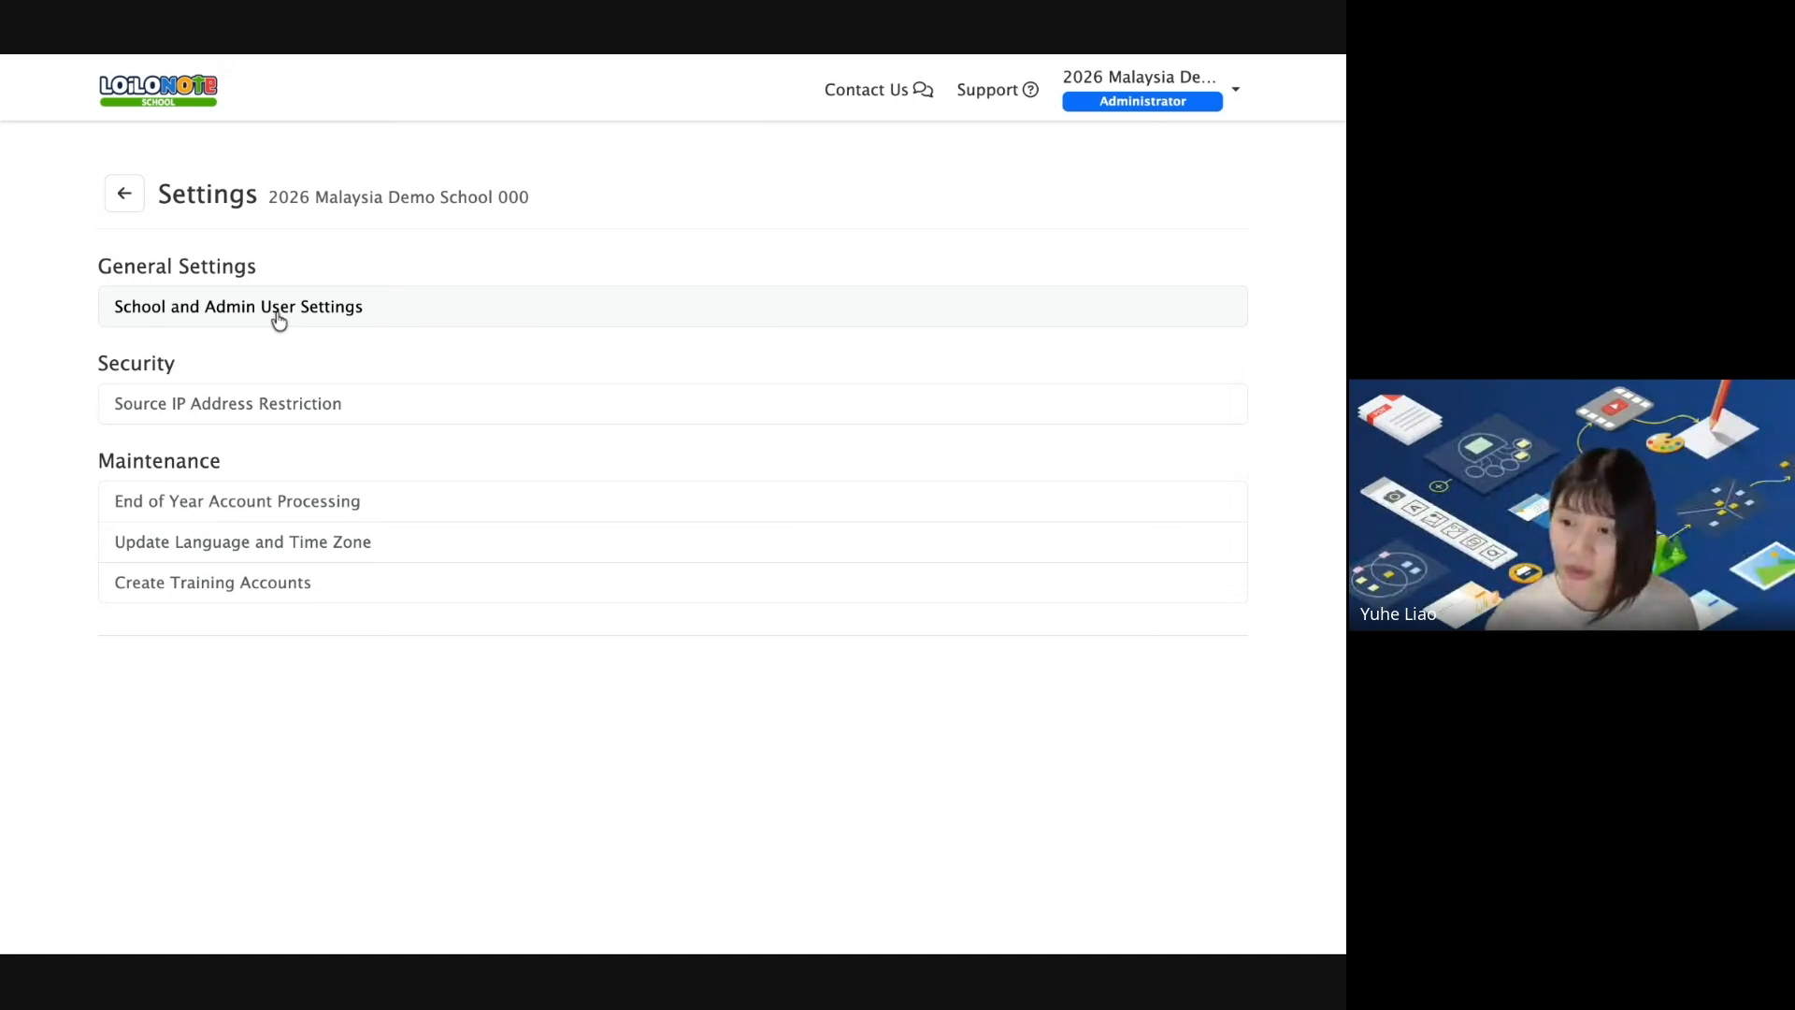
scroll(920, 606, "down", 2)
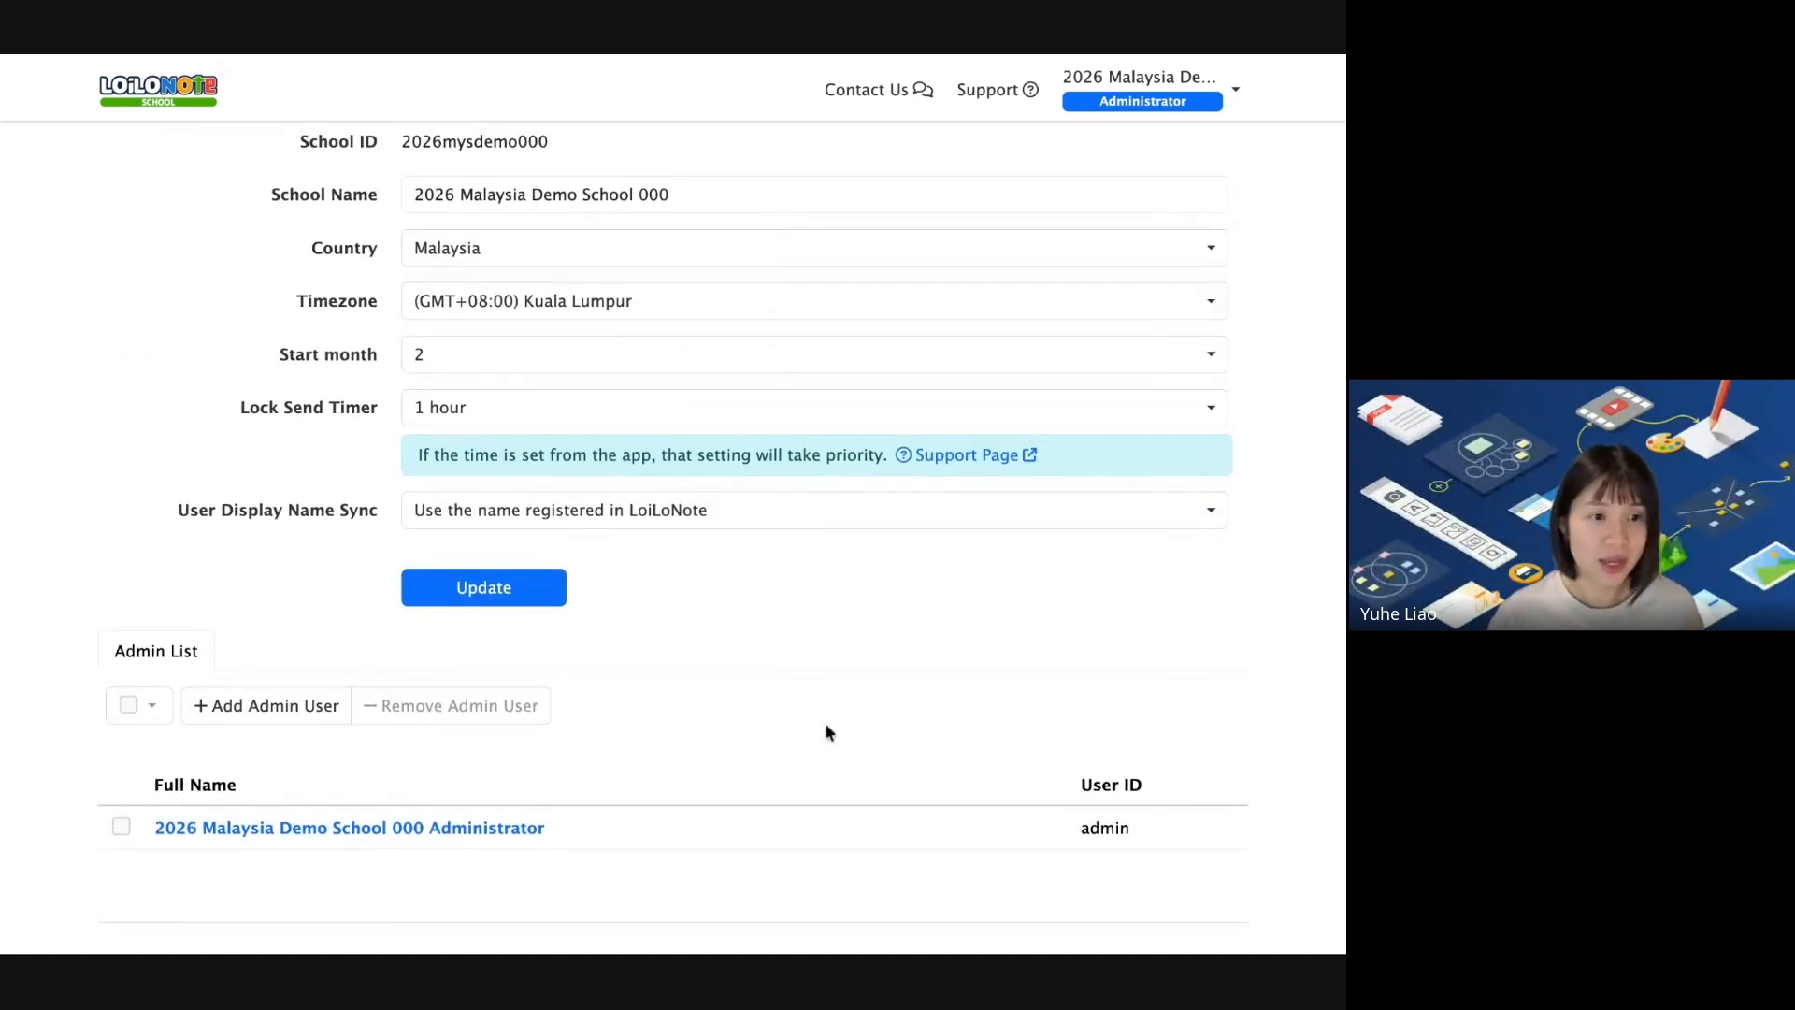
left_click(301, 713)
left_click(612, 194)
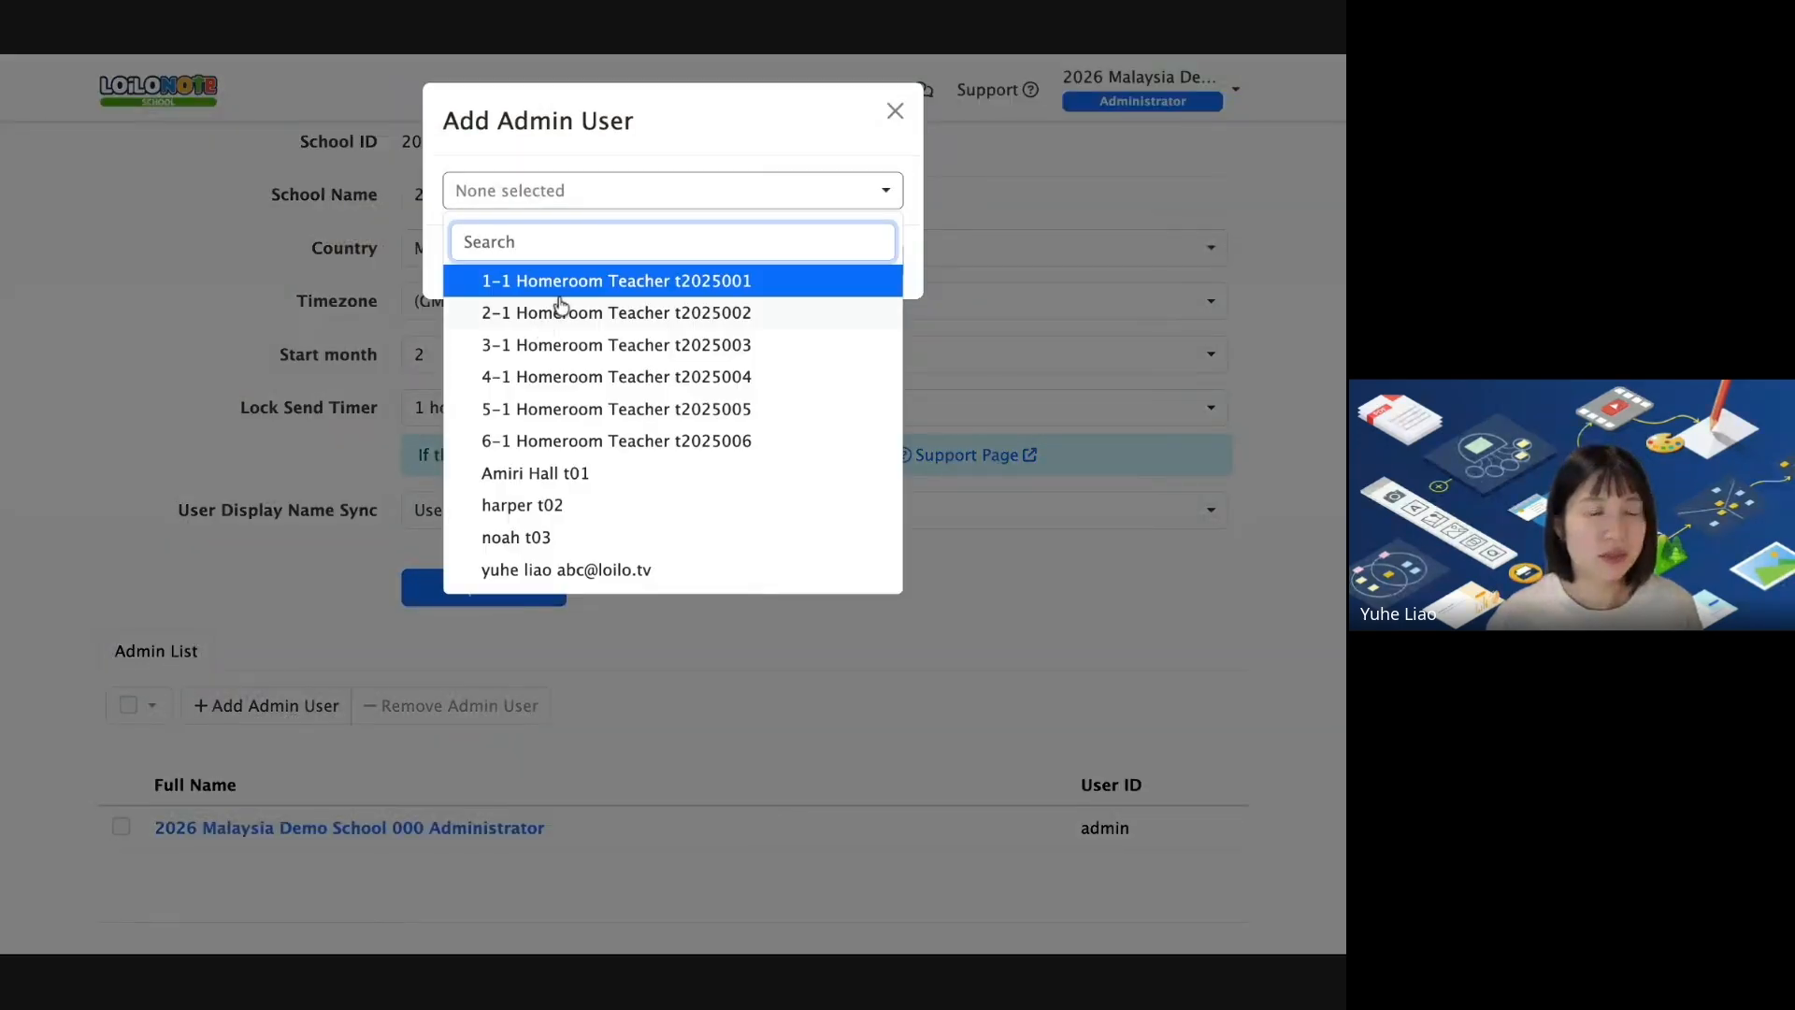
left_click(553, 475)
left_click(782, 144)
left_click(875, 261)
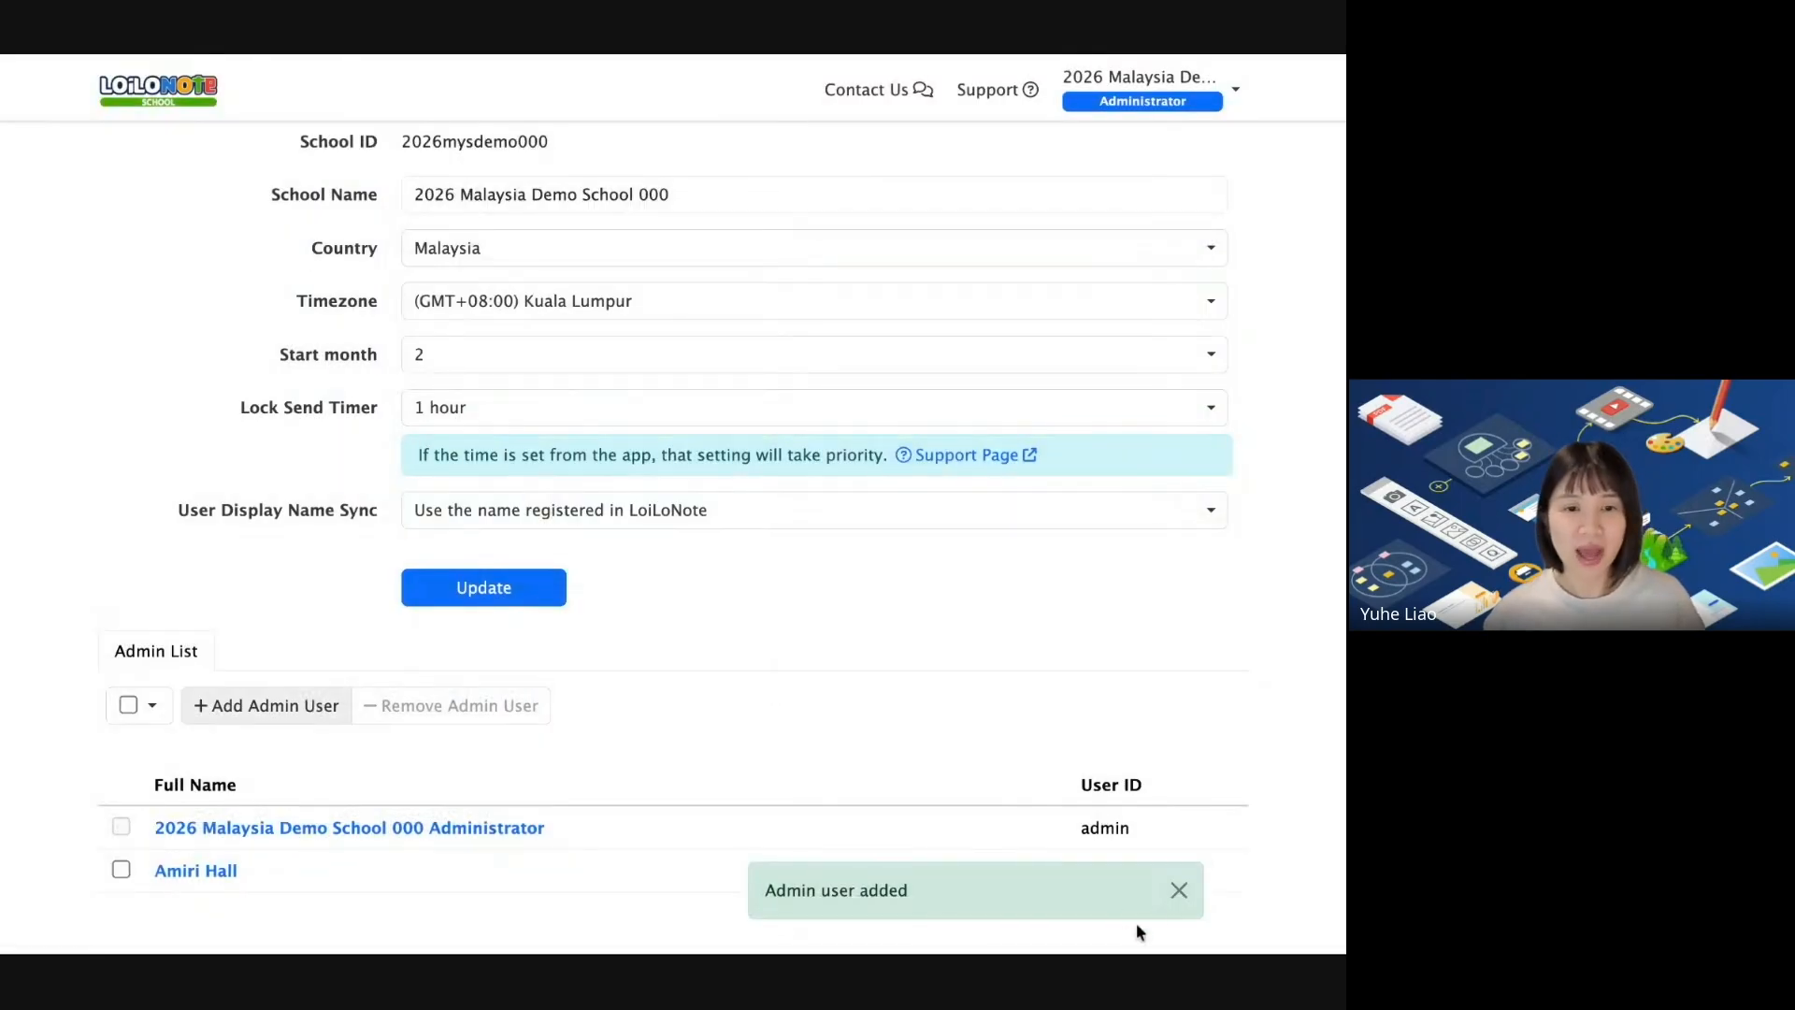
left_click(1176, 896)
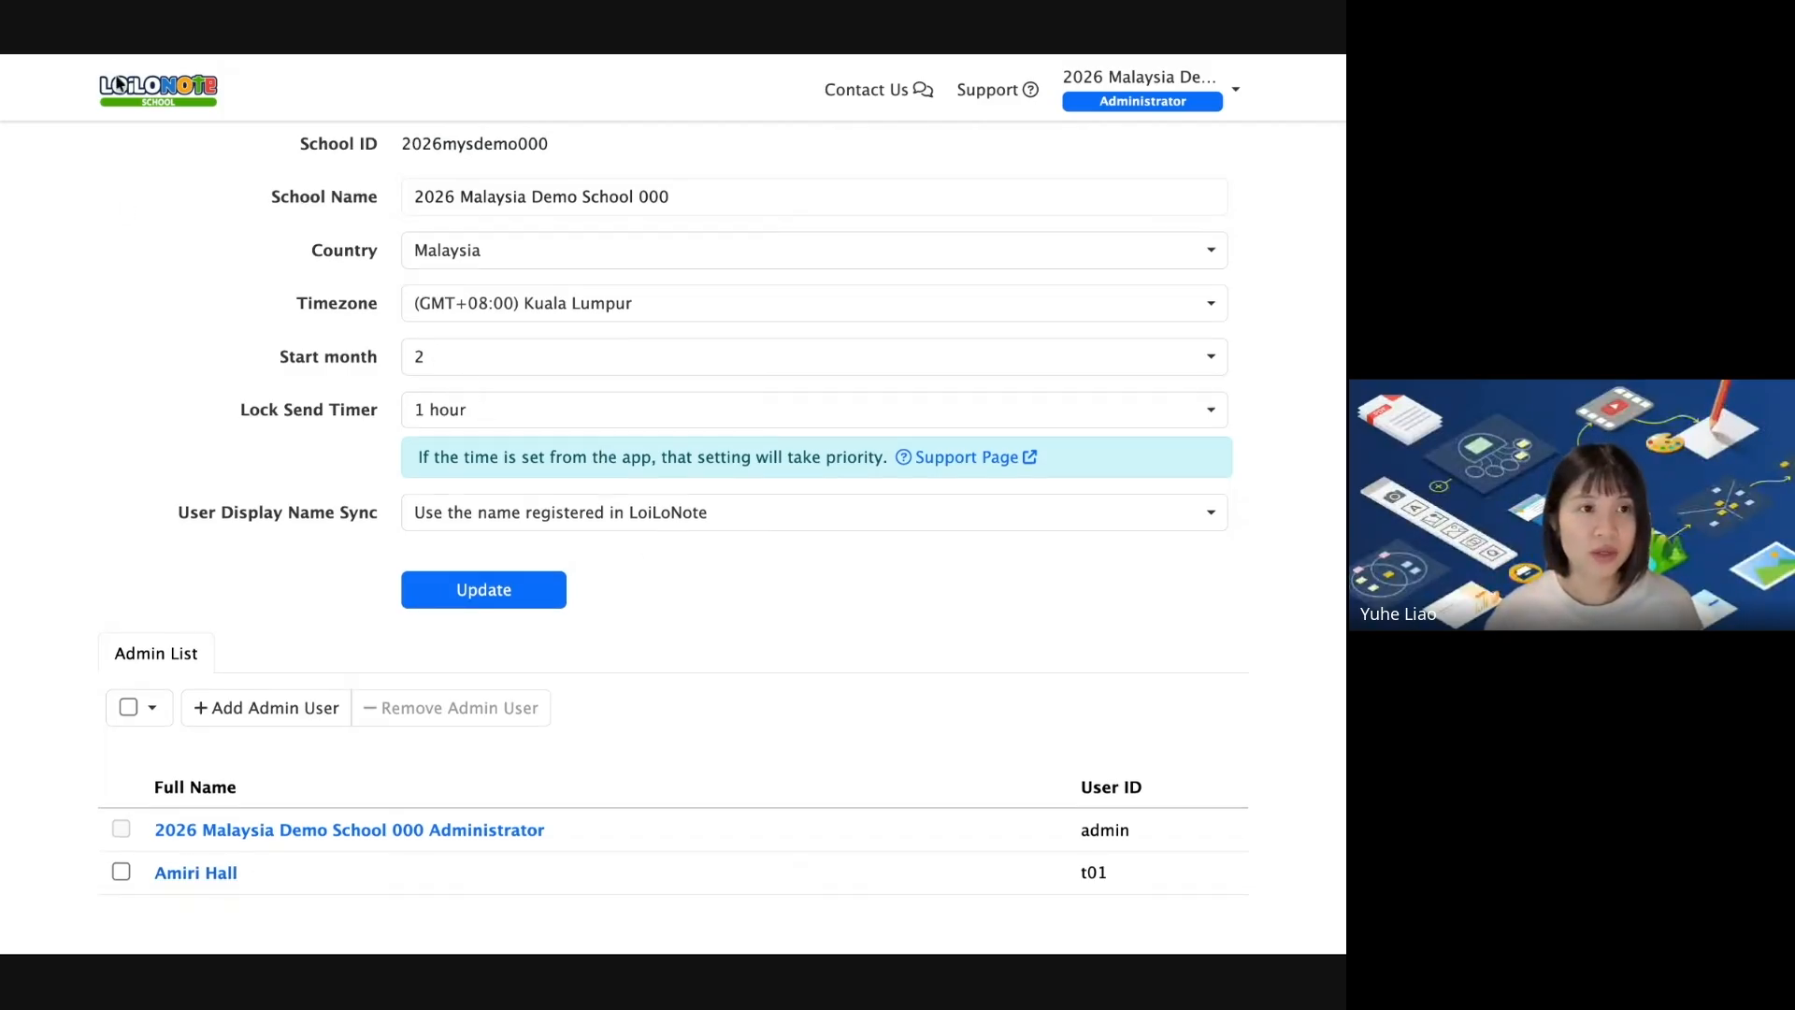
left_click(161, 86)
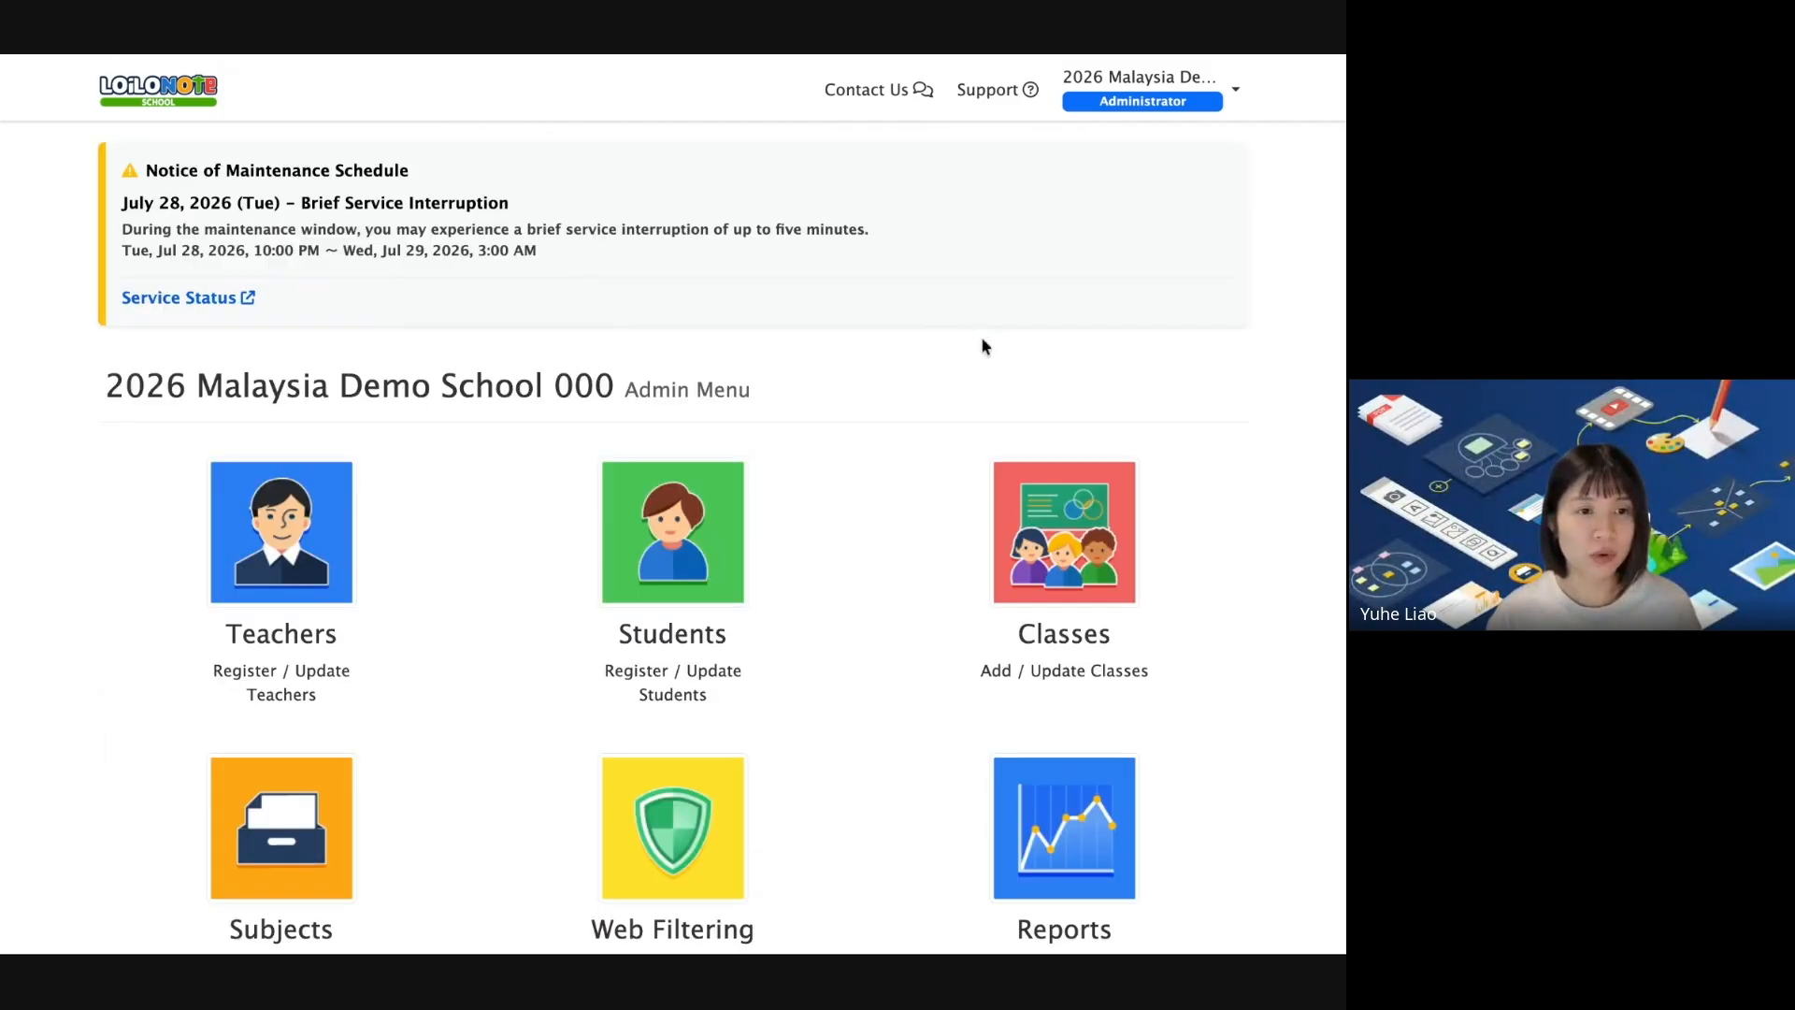
scroll(1203, 741, "down", 3)
left_click(670, 793)
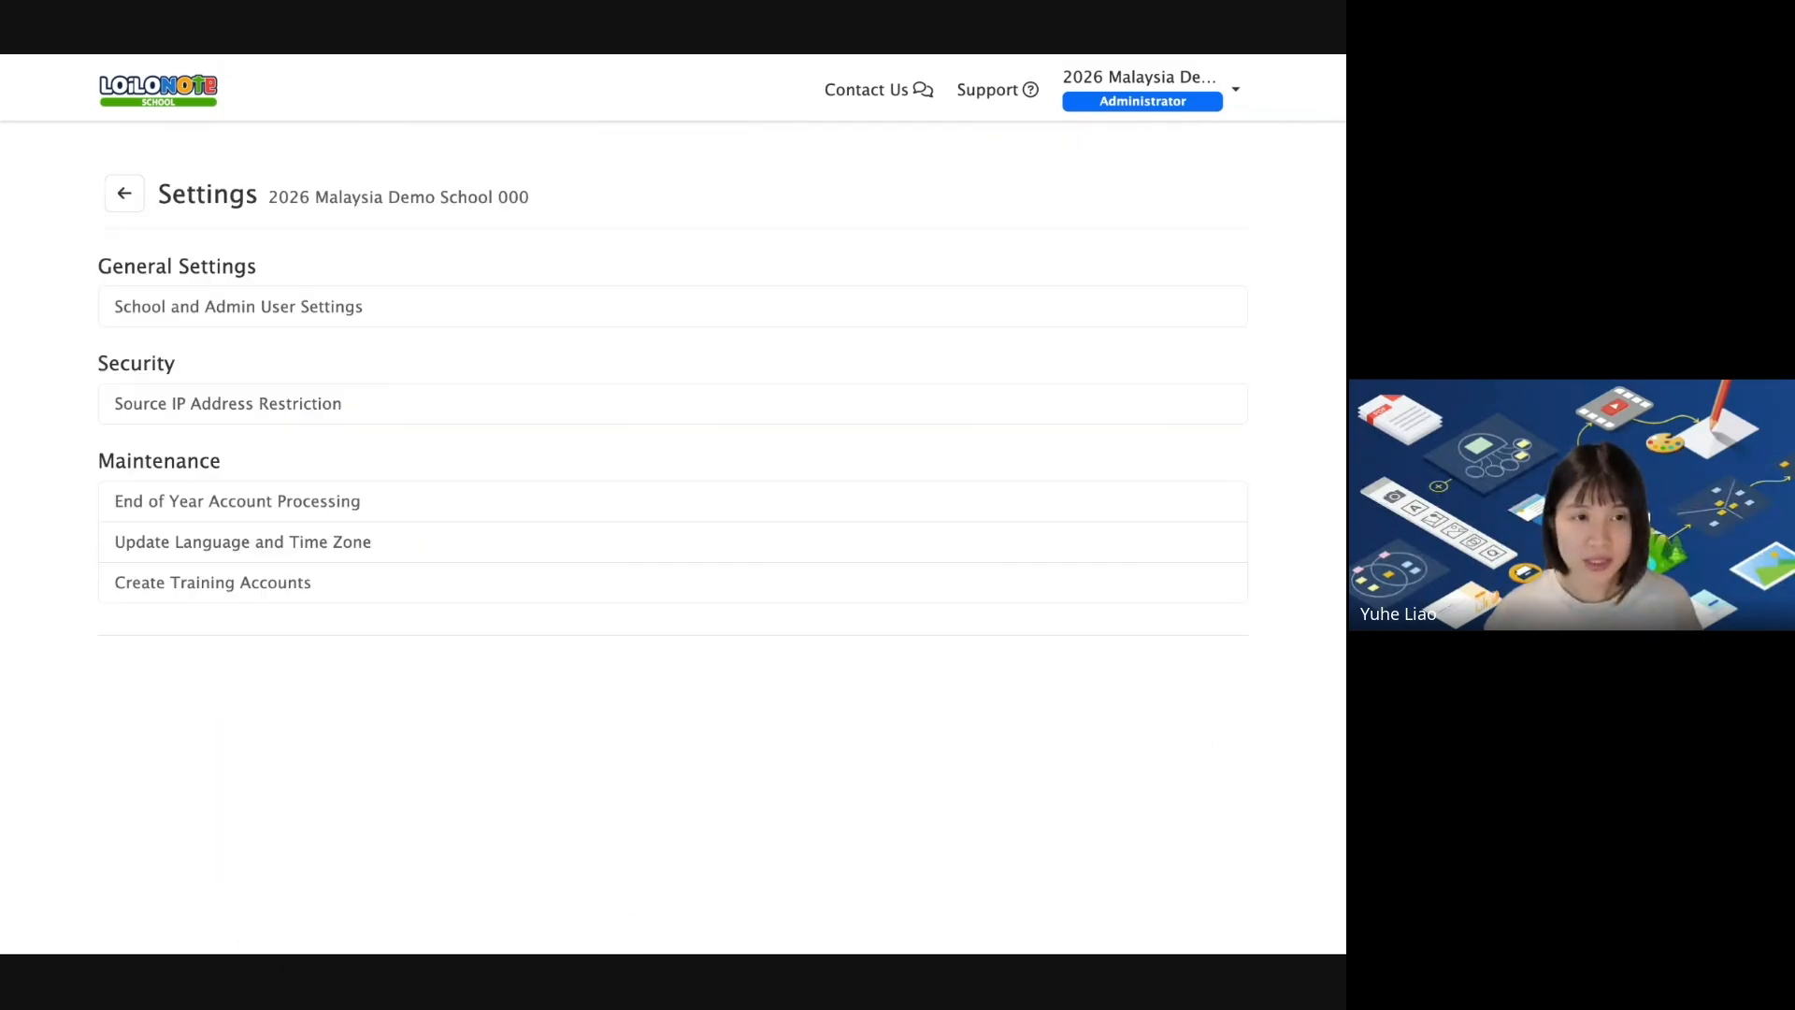
left_click(353, 308)
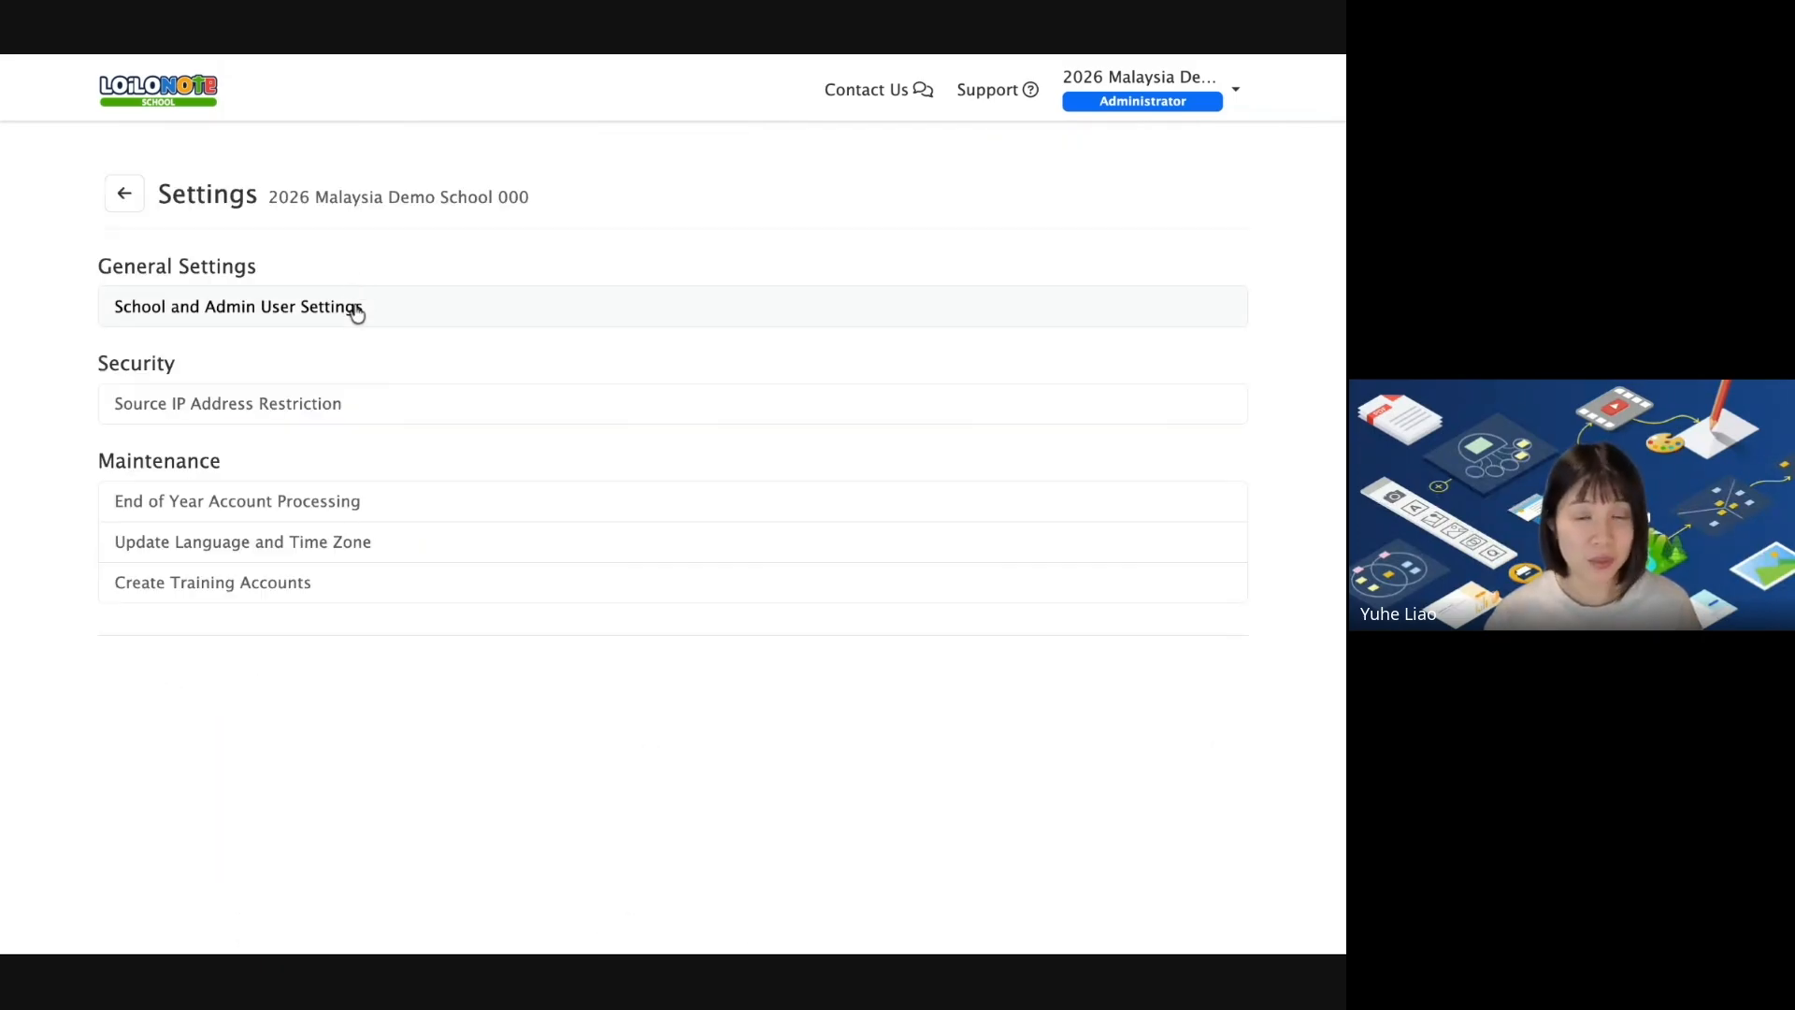
scroll(181, 877, "down", 2)
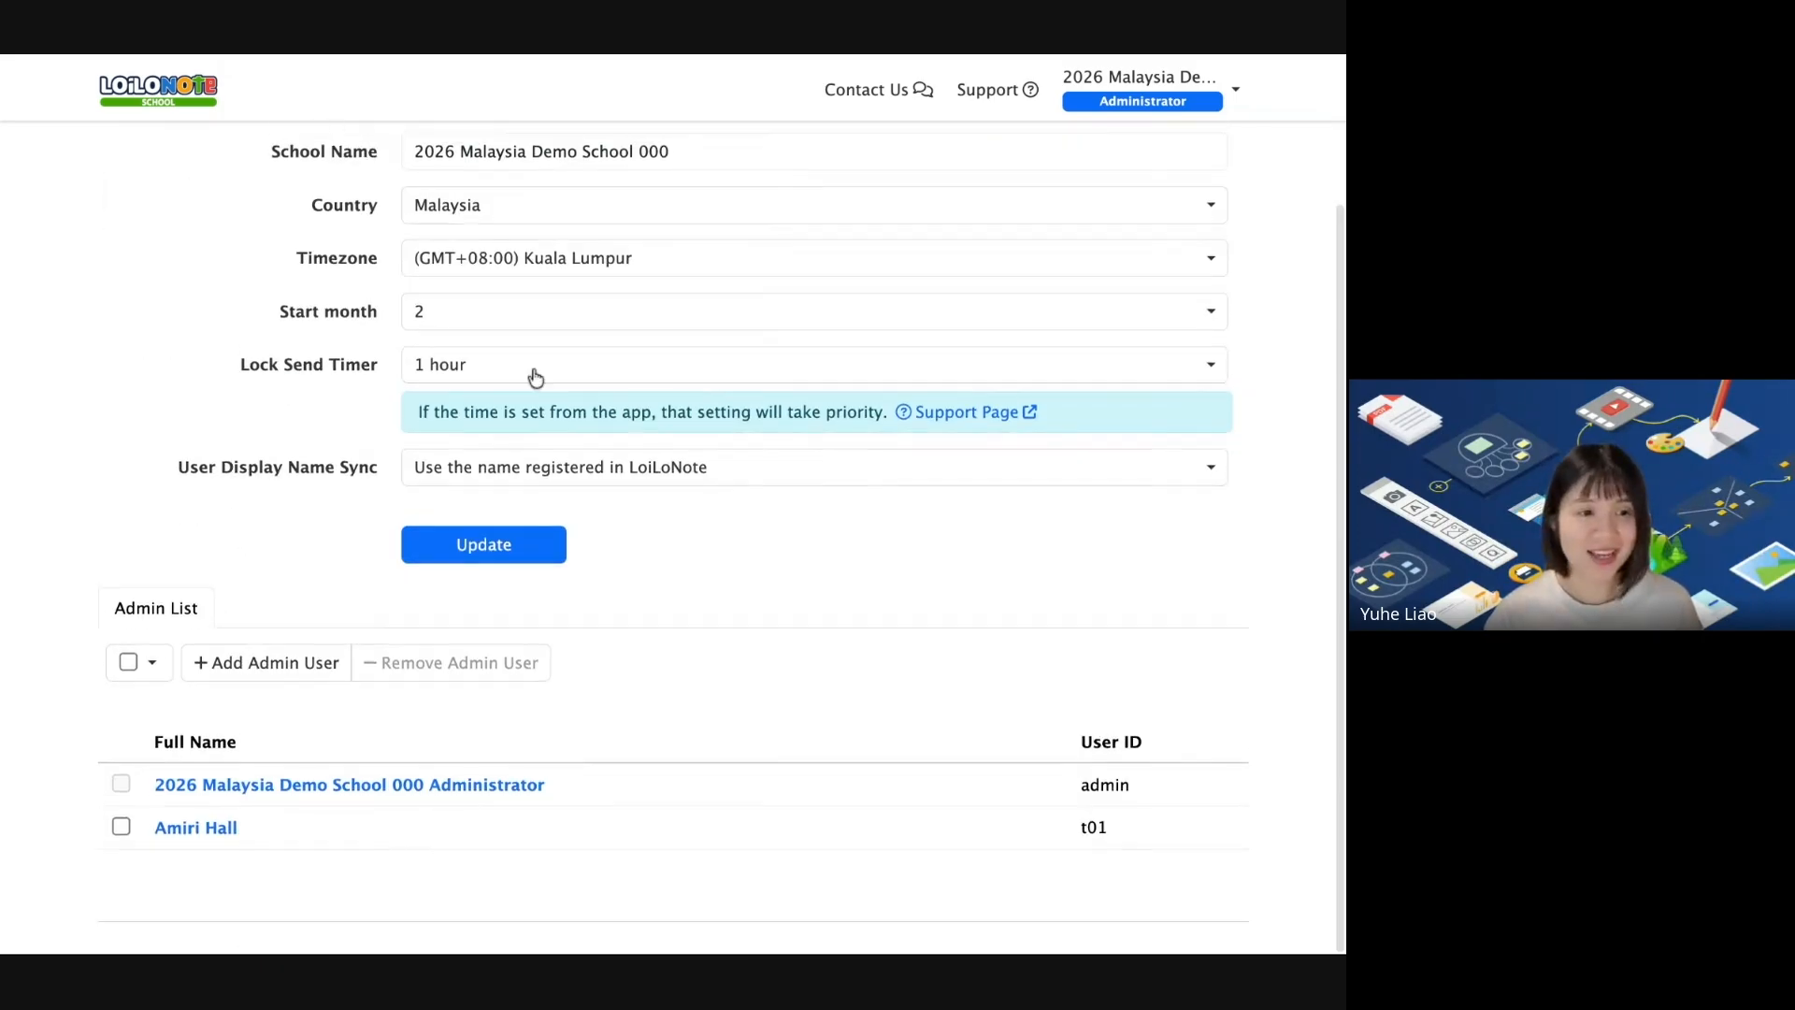
left_click(181, 841)
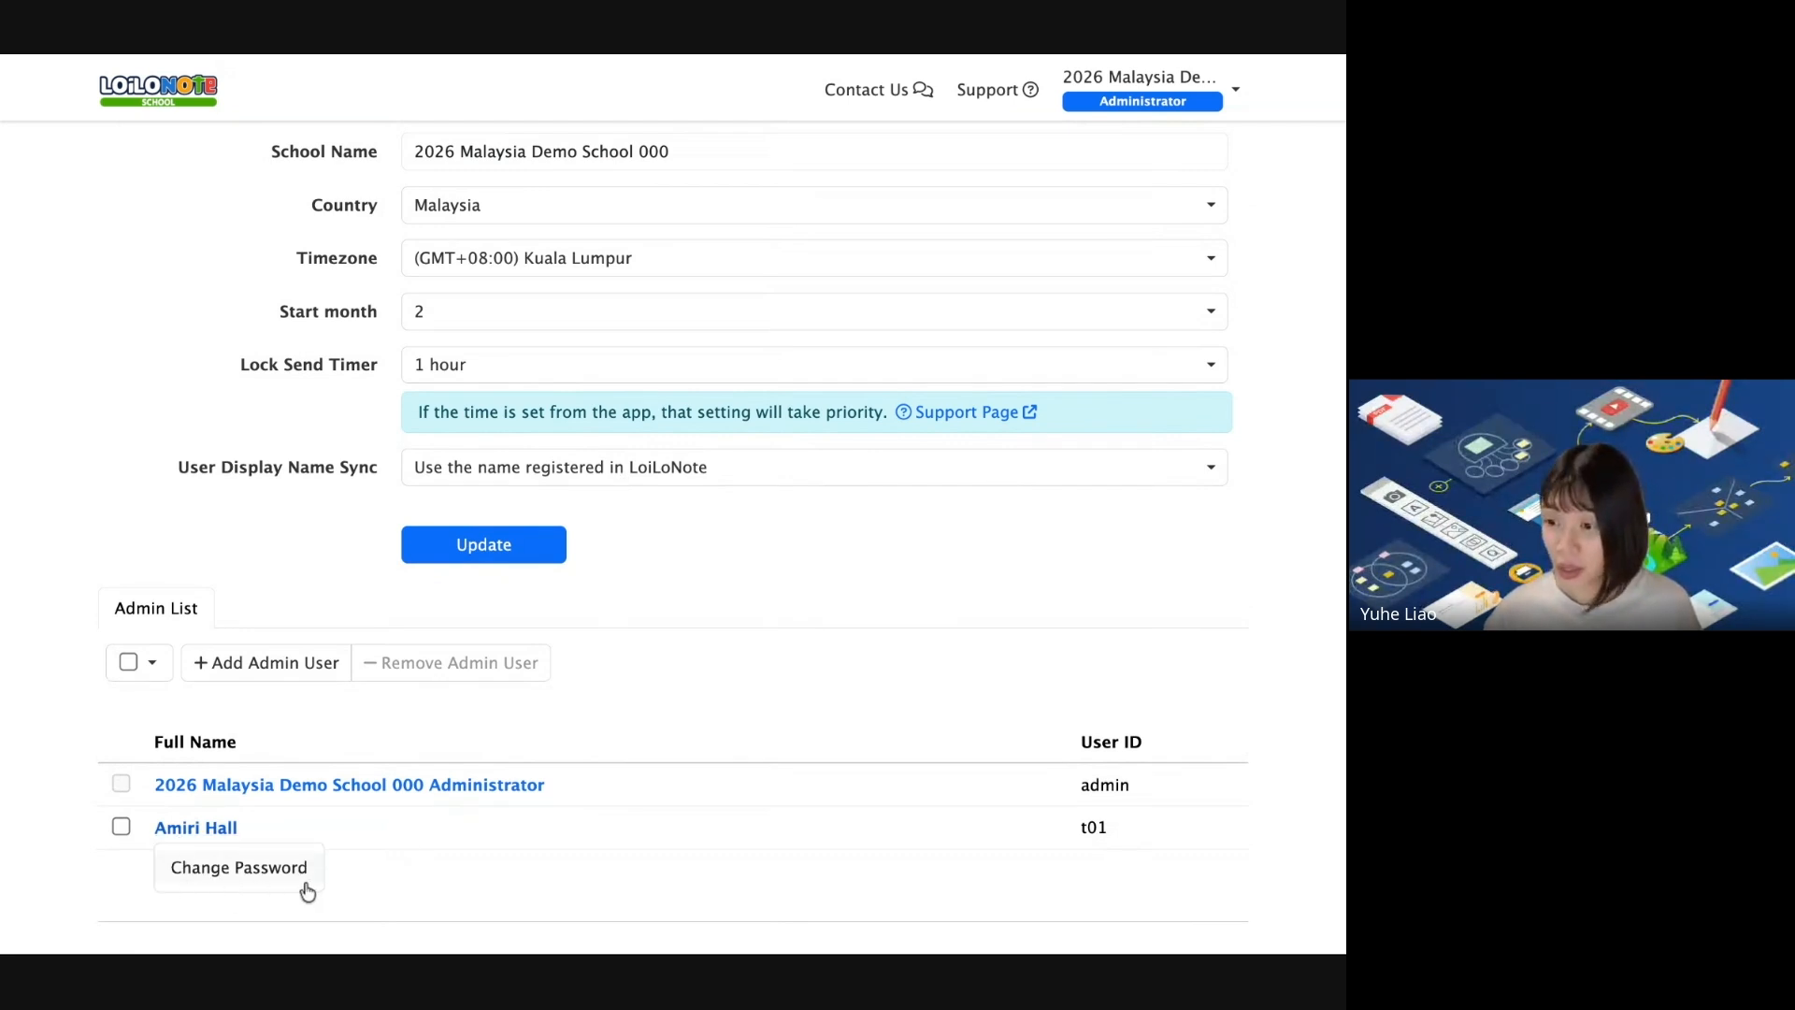
left_click(242, 887)
left_click(611, 305)
type("12345")
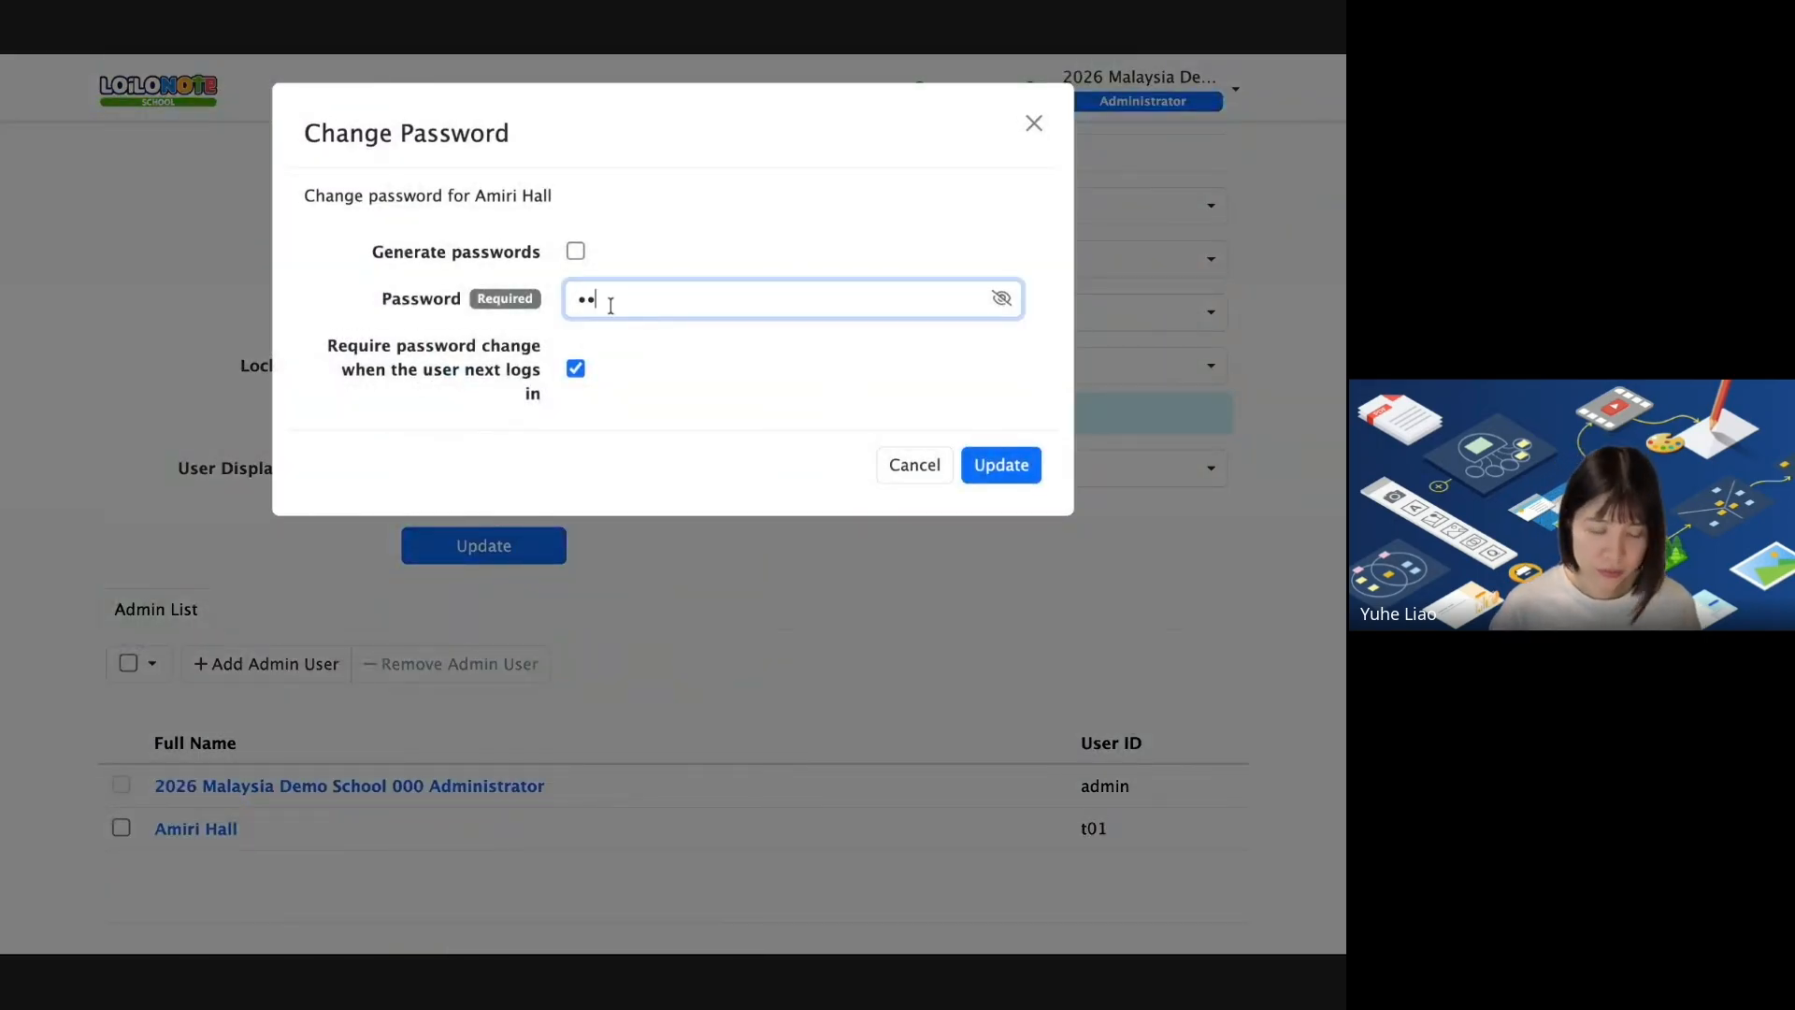
type("678")
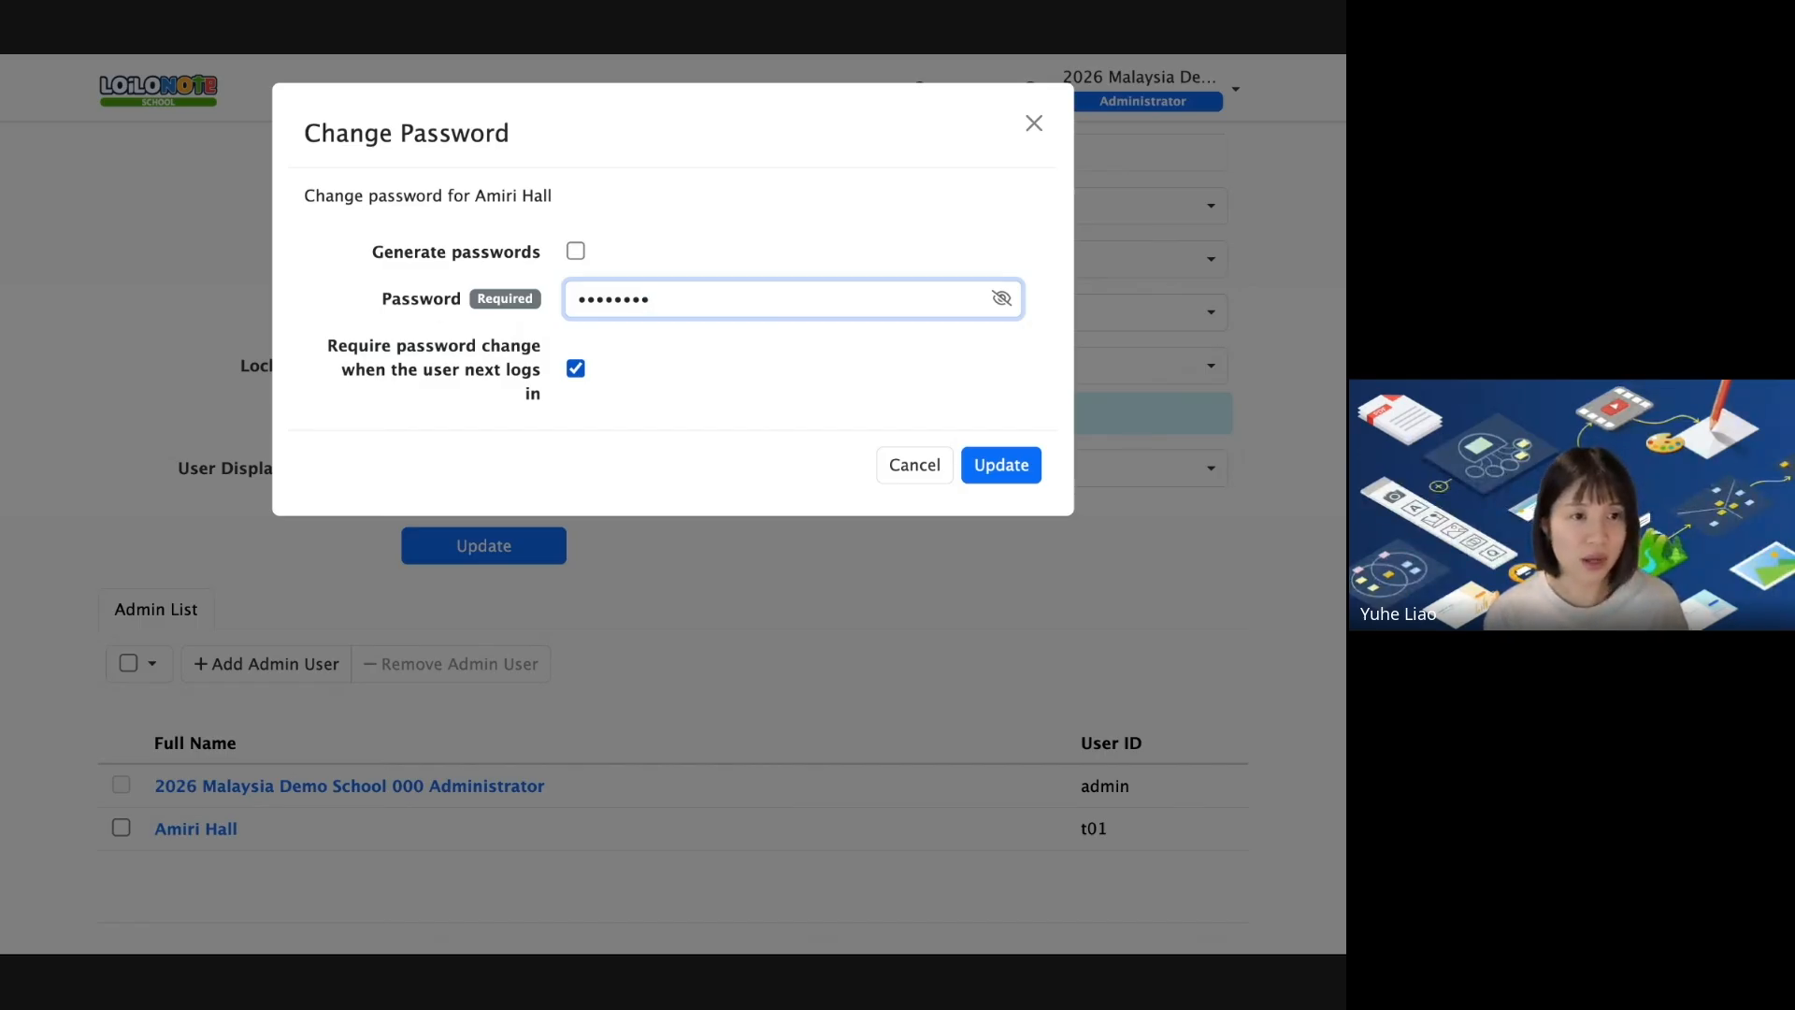
left_click(577, 369)
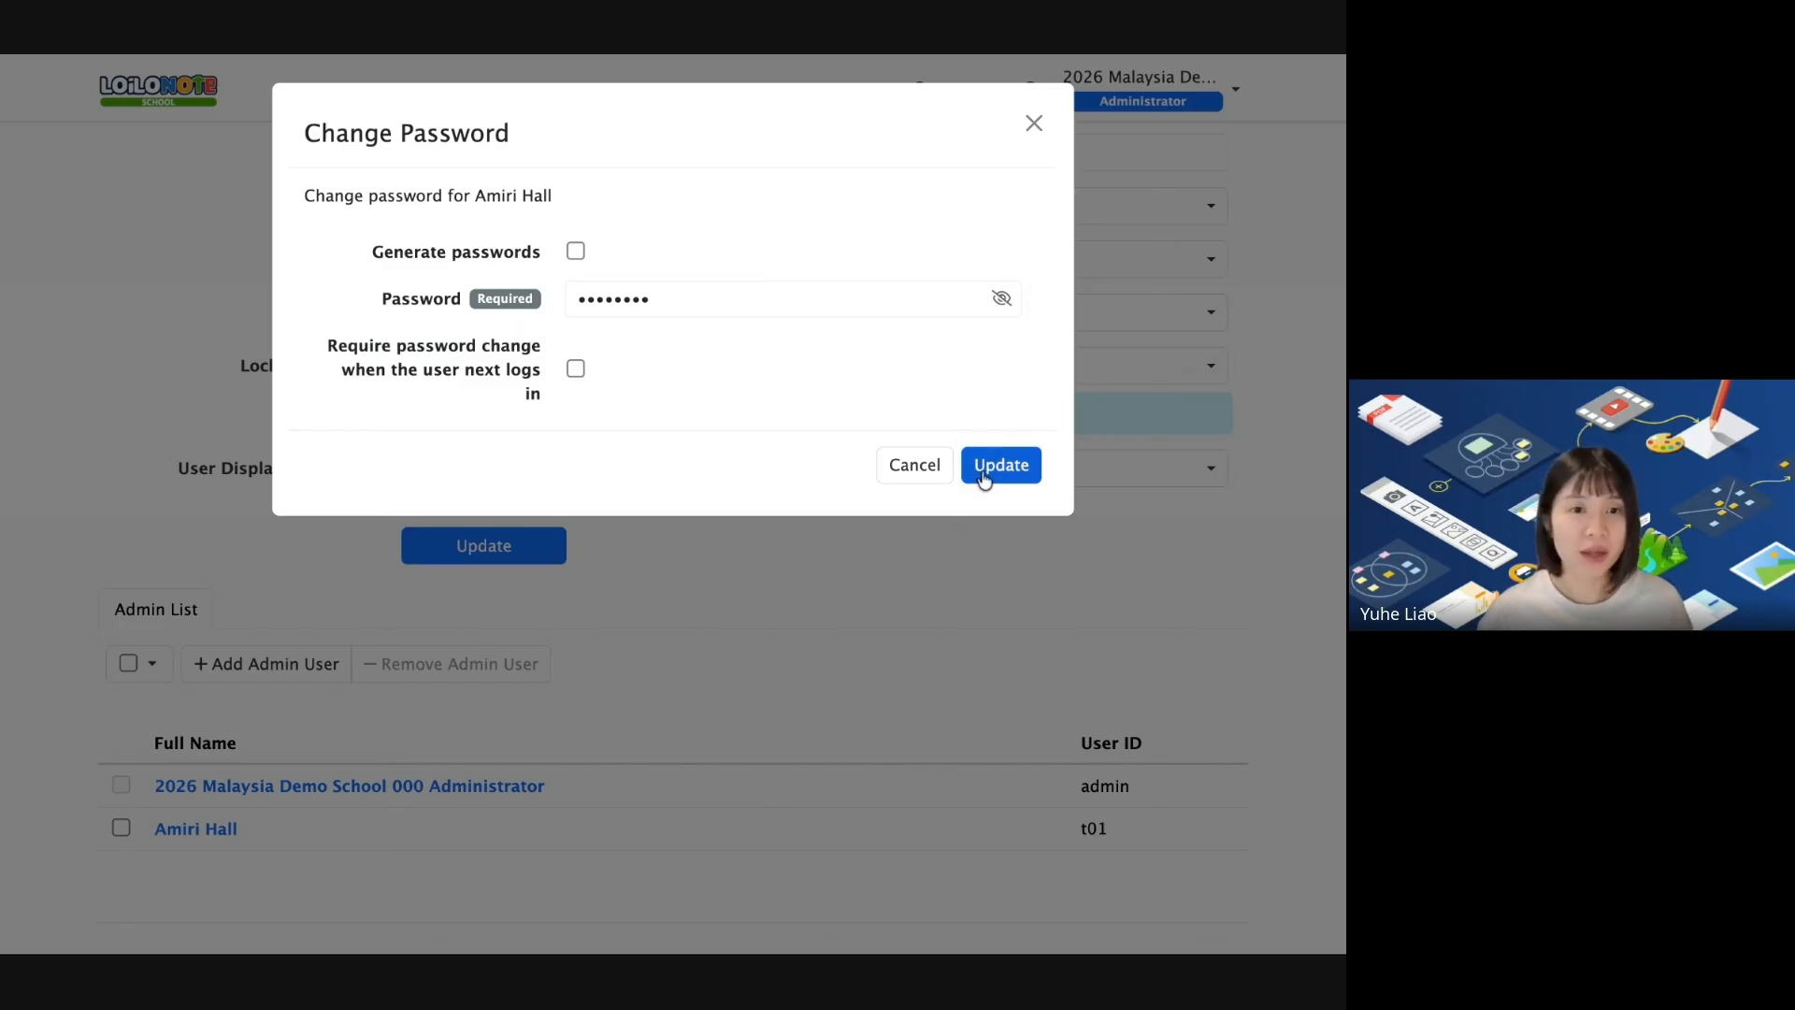
left_click(989, 472)
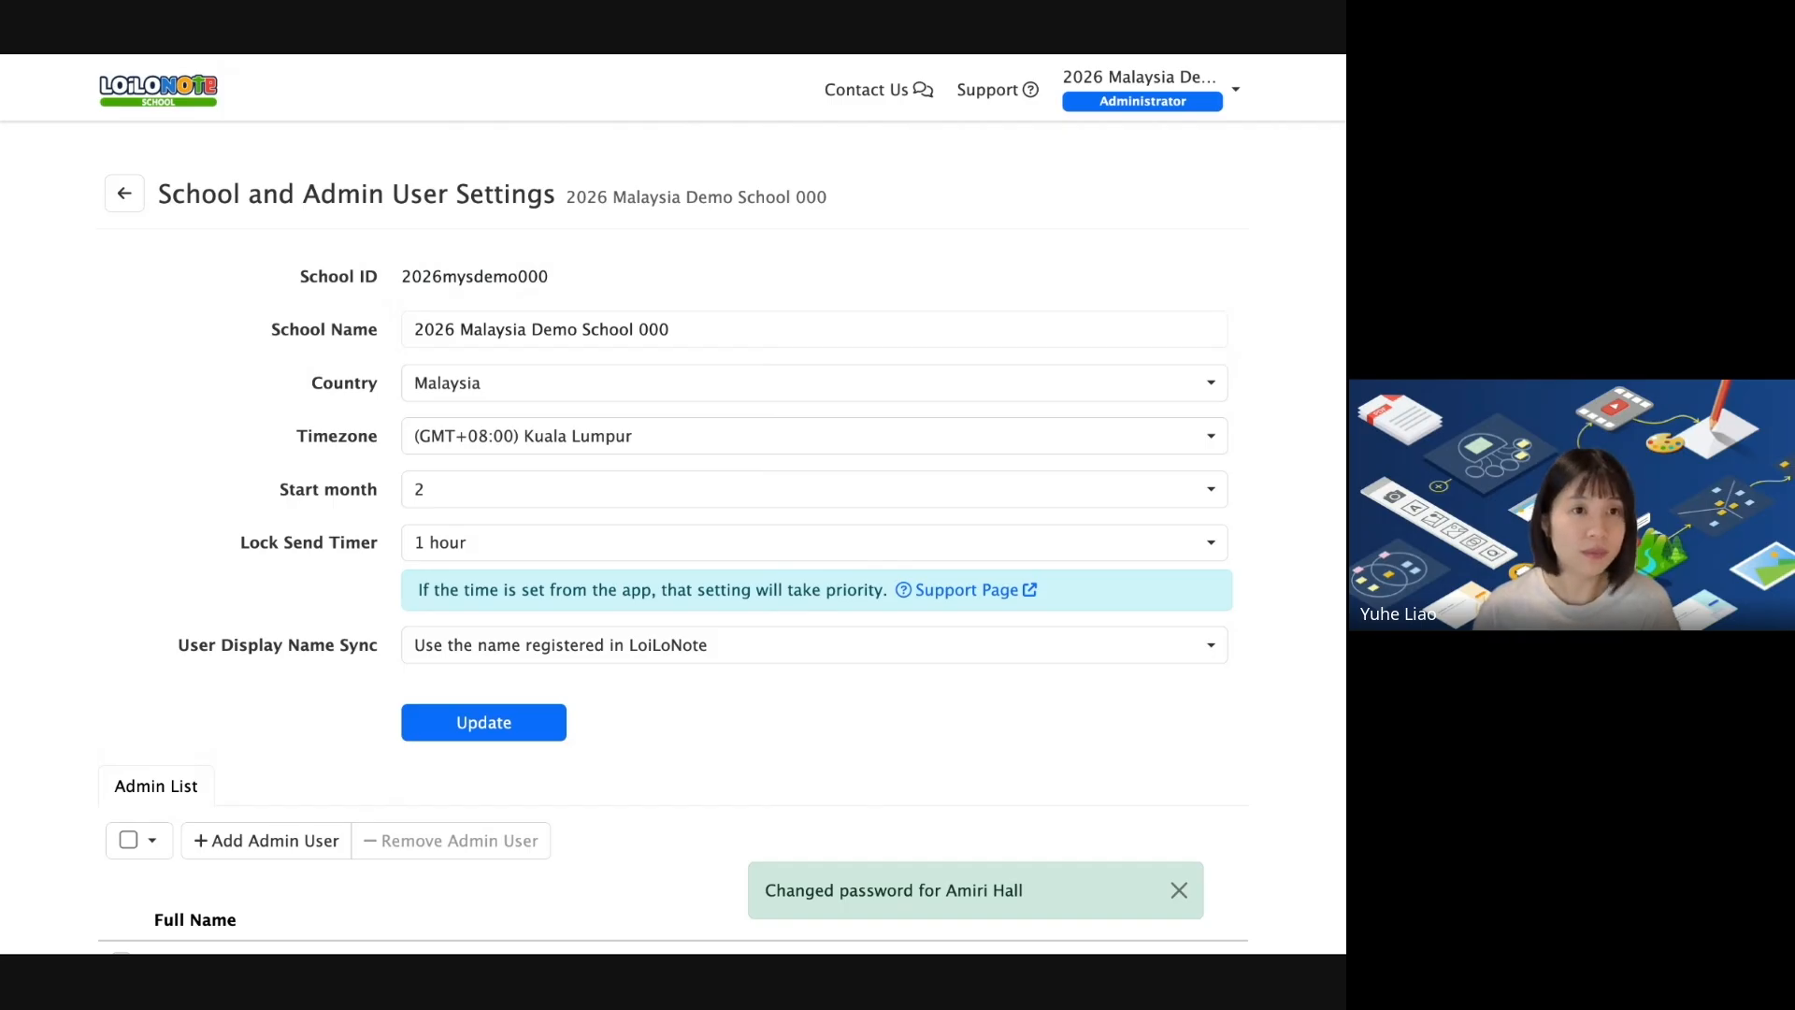
scroll(1178, 505, "down", 3)
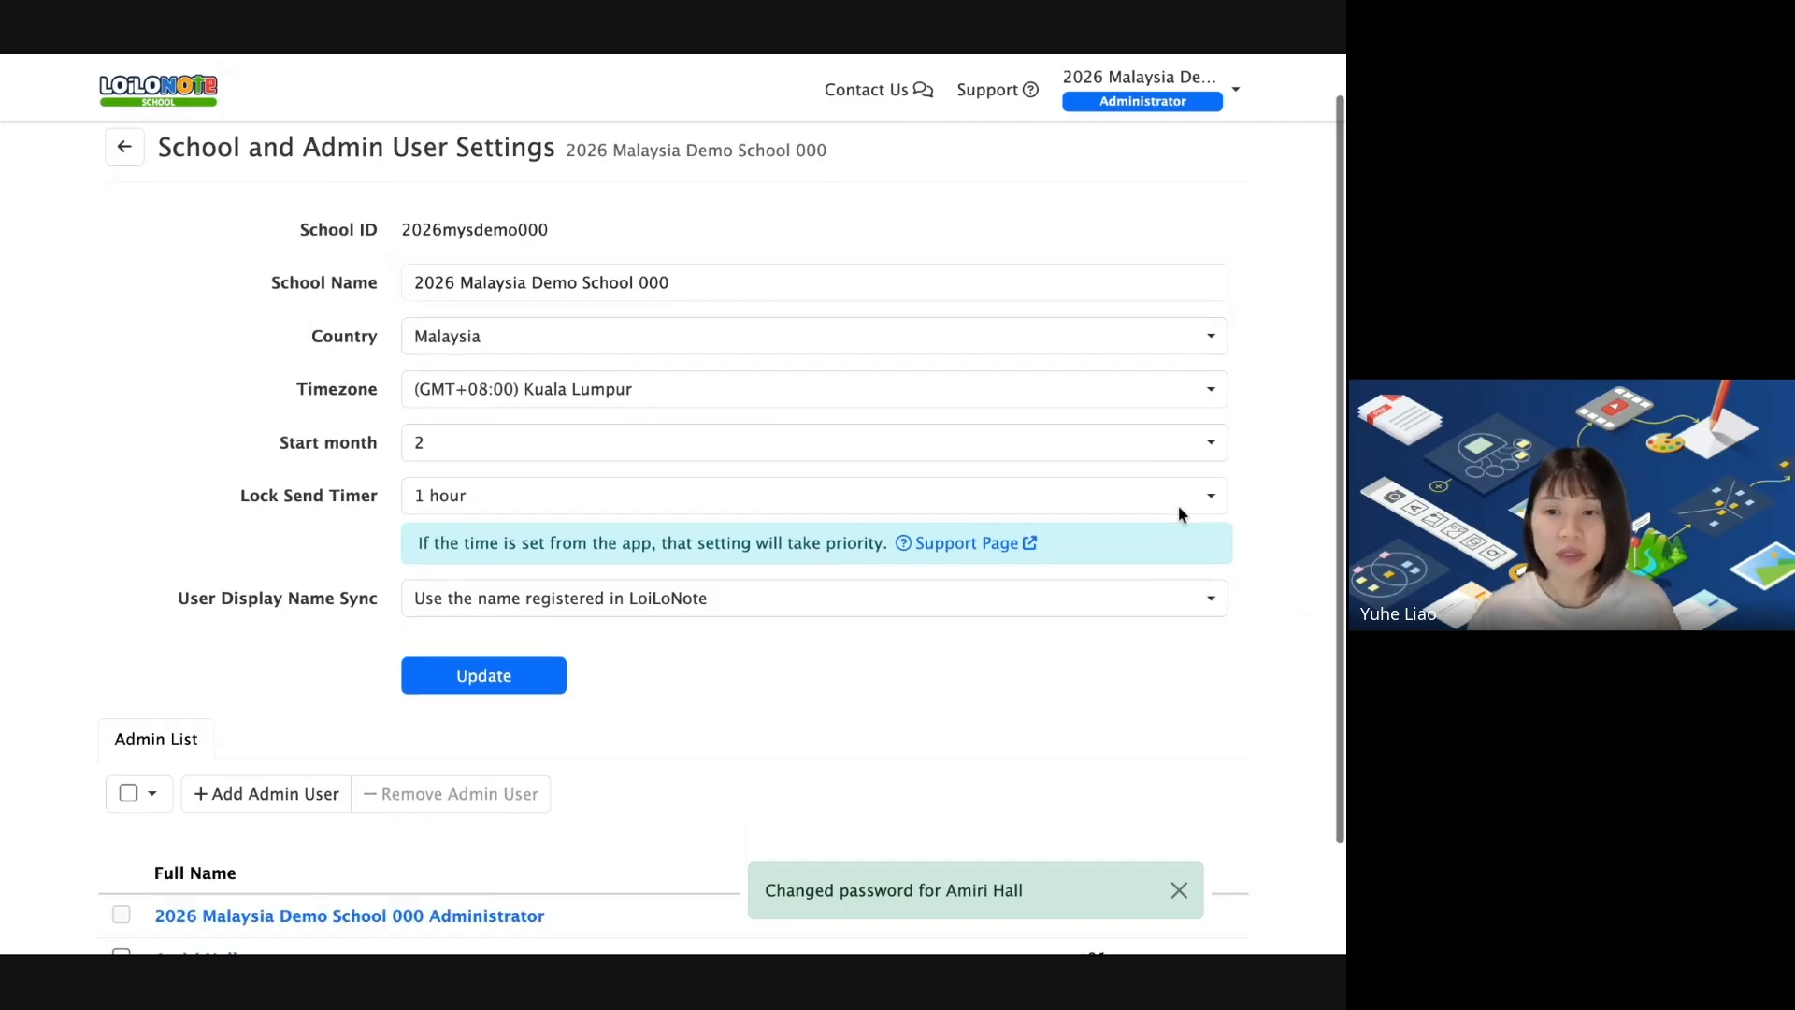
scroll(321, 348, "down", 1)
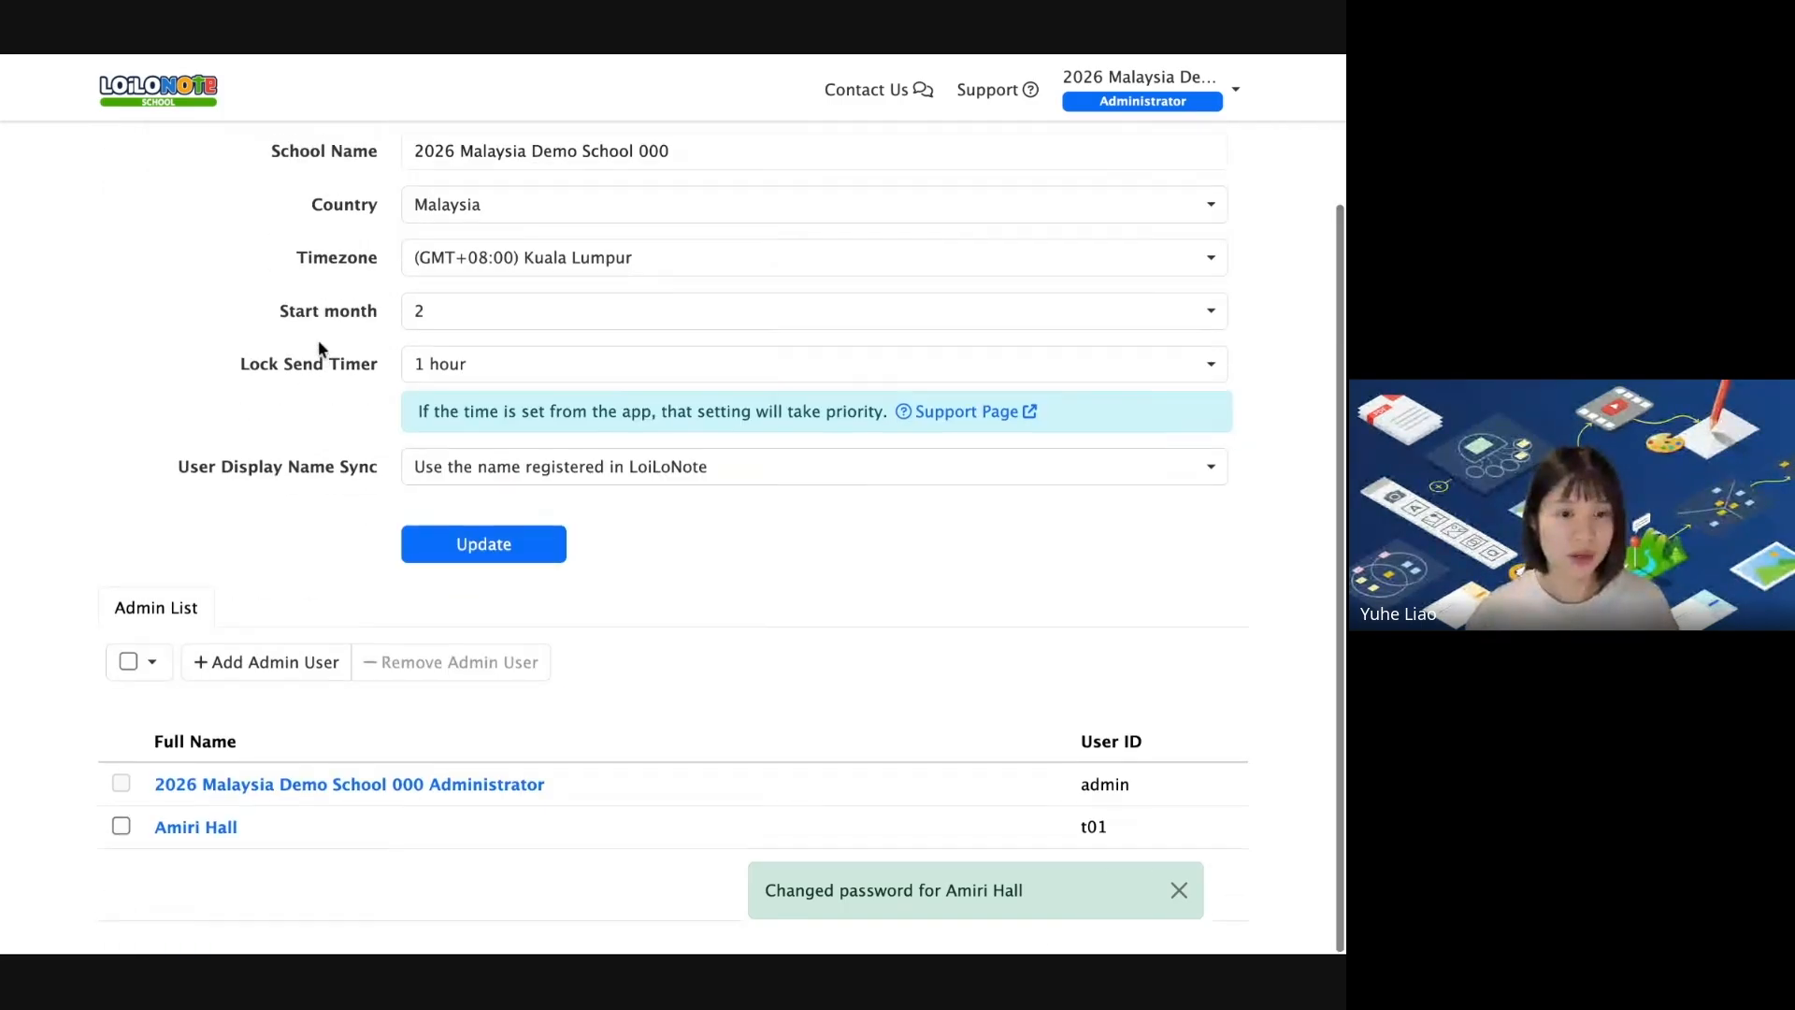
left_click(157, 102)
Open Create Training Accounts under Maintenance in the school's Settings.
scroll(1073, 633, "up", 1)
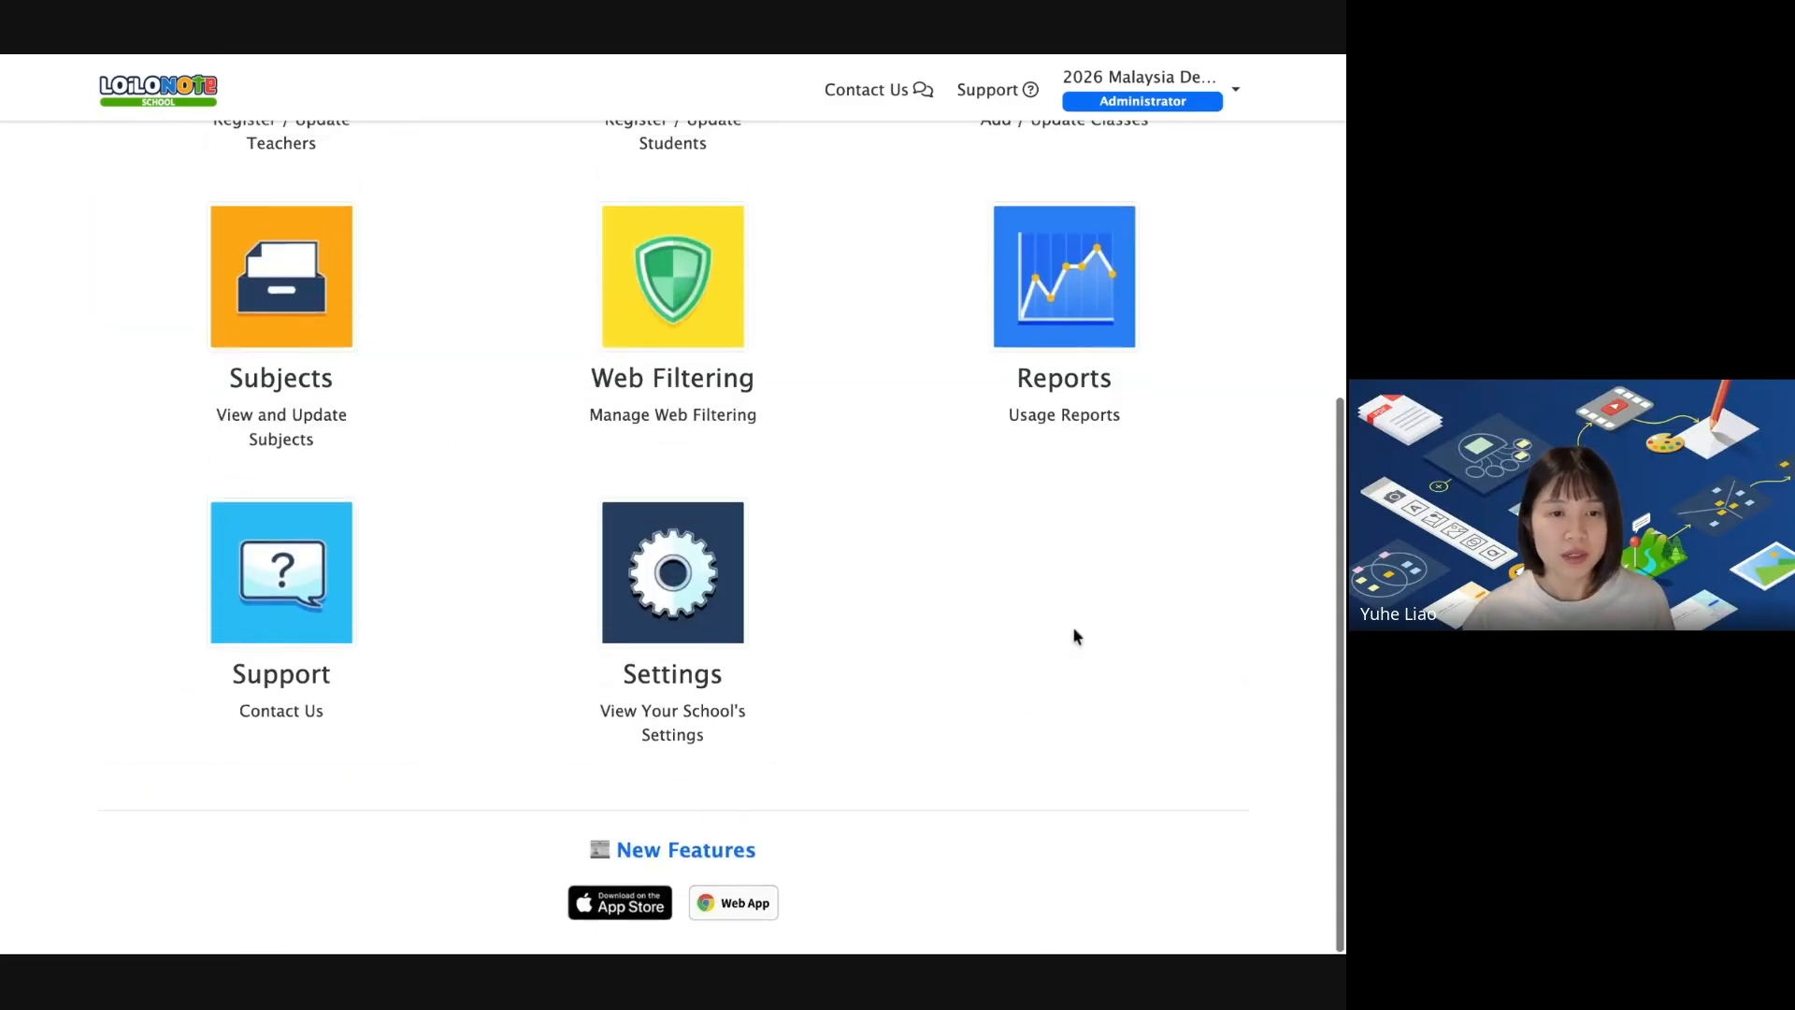
left_click(708, 586)
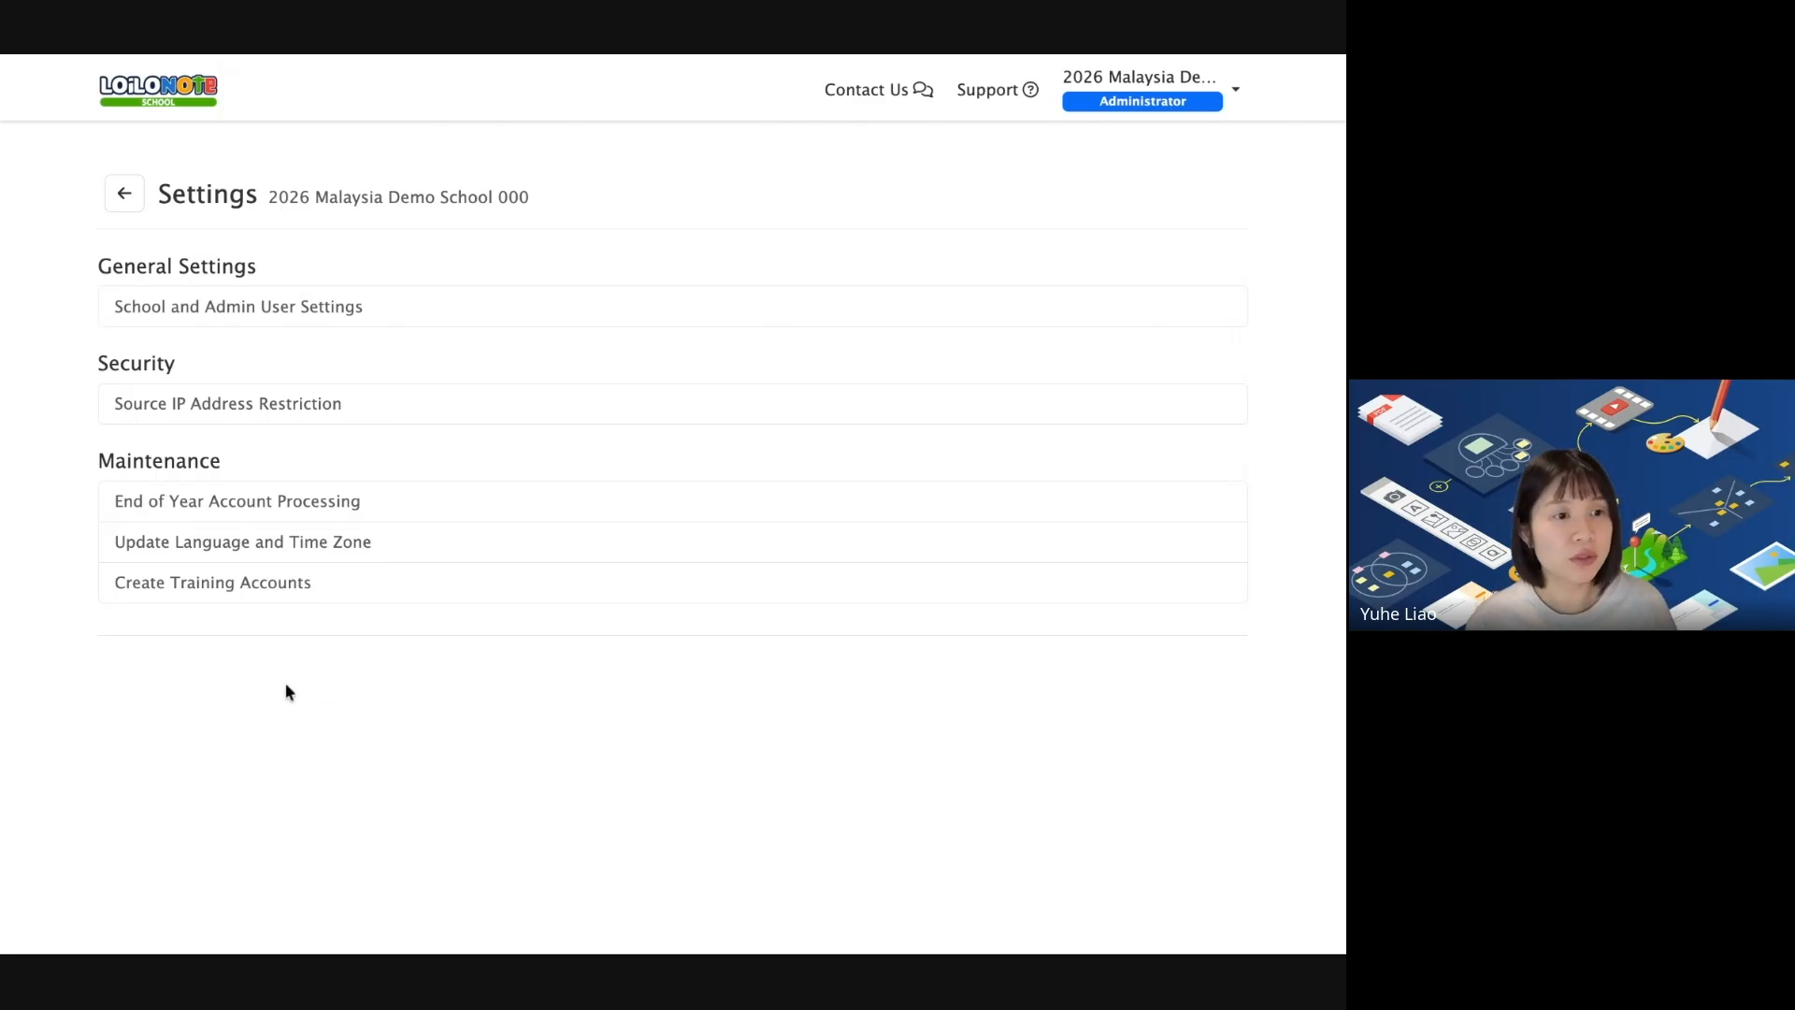
left_click(180, 596)
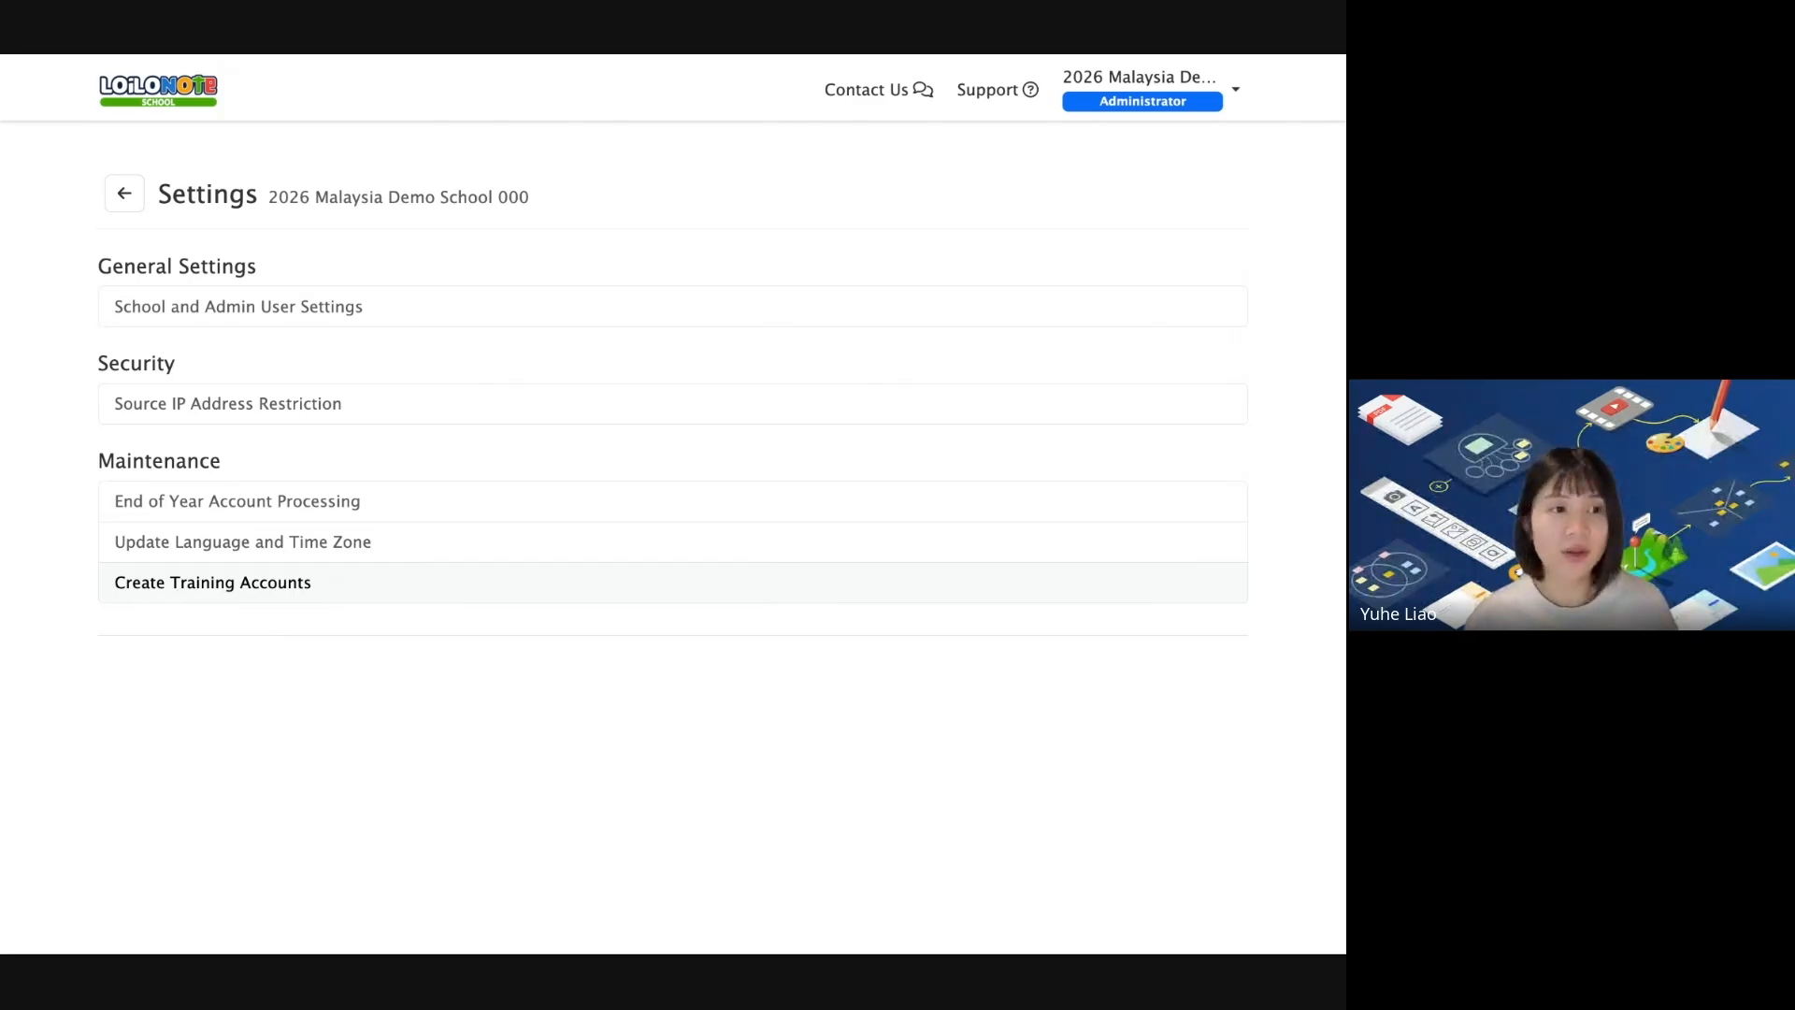
Set both Number of Teachers and Number of Students to 30.
double_click(428, 325)
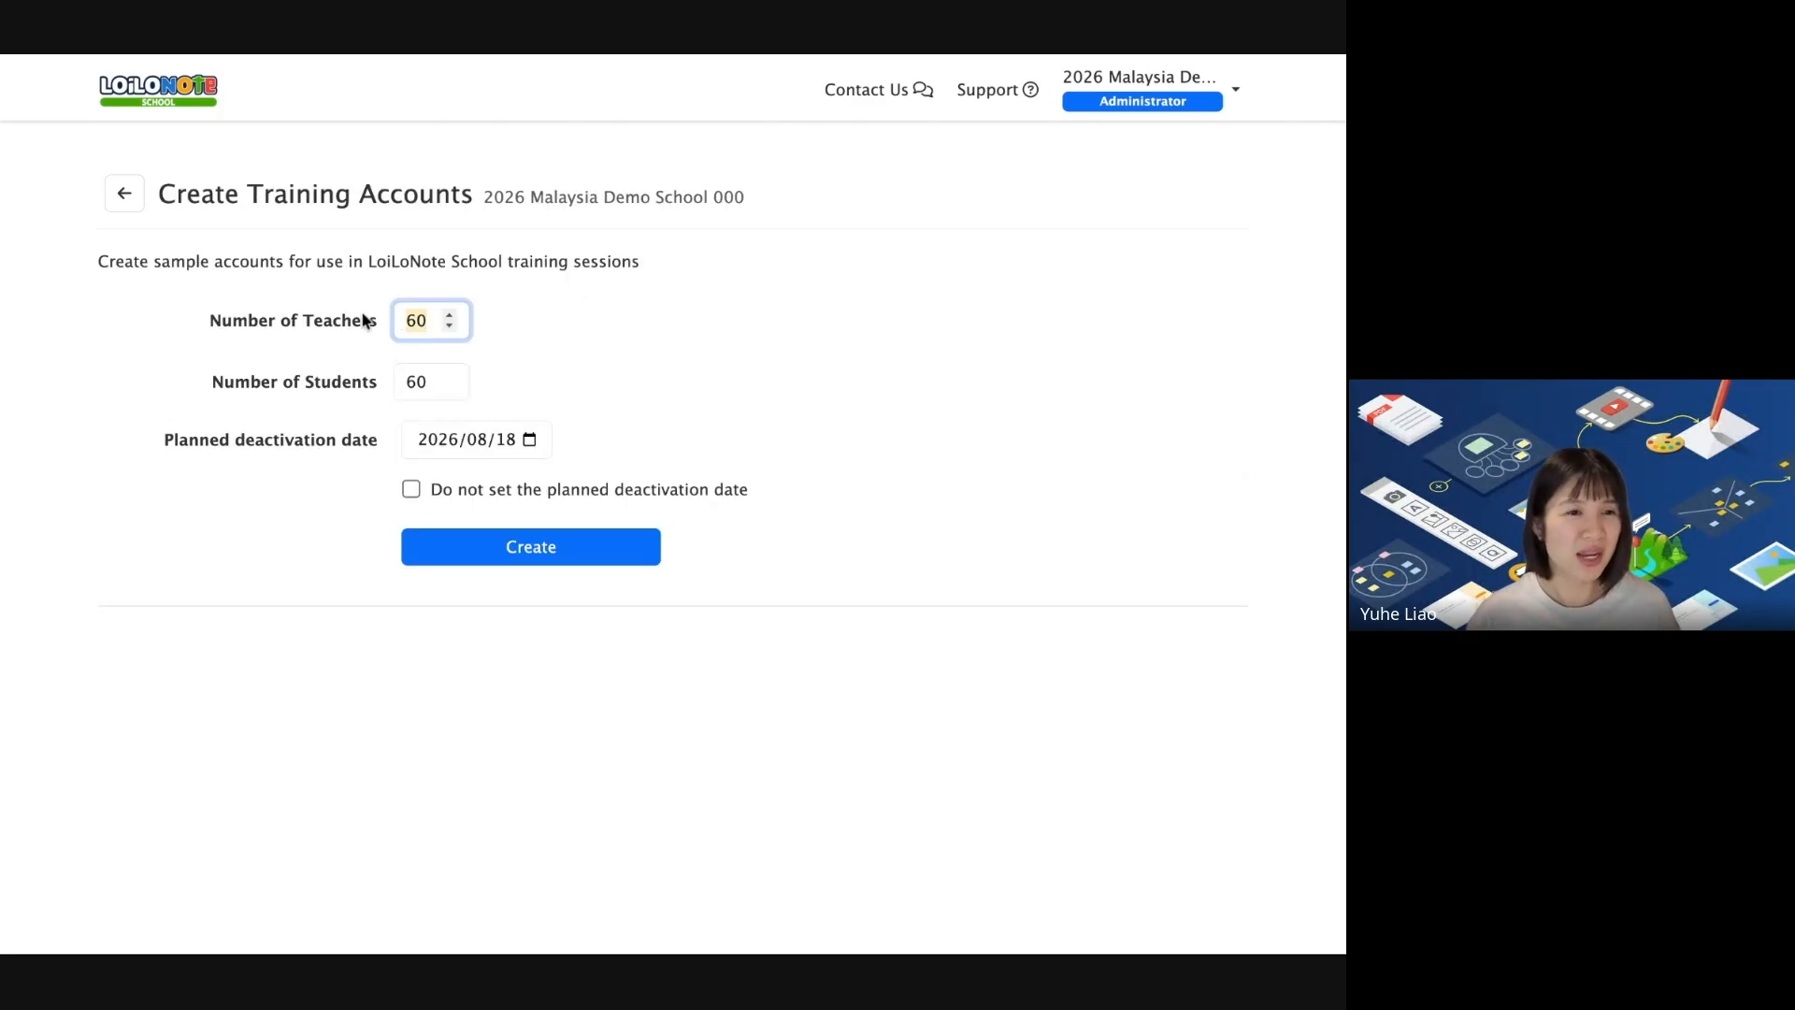
type("30")
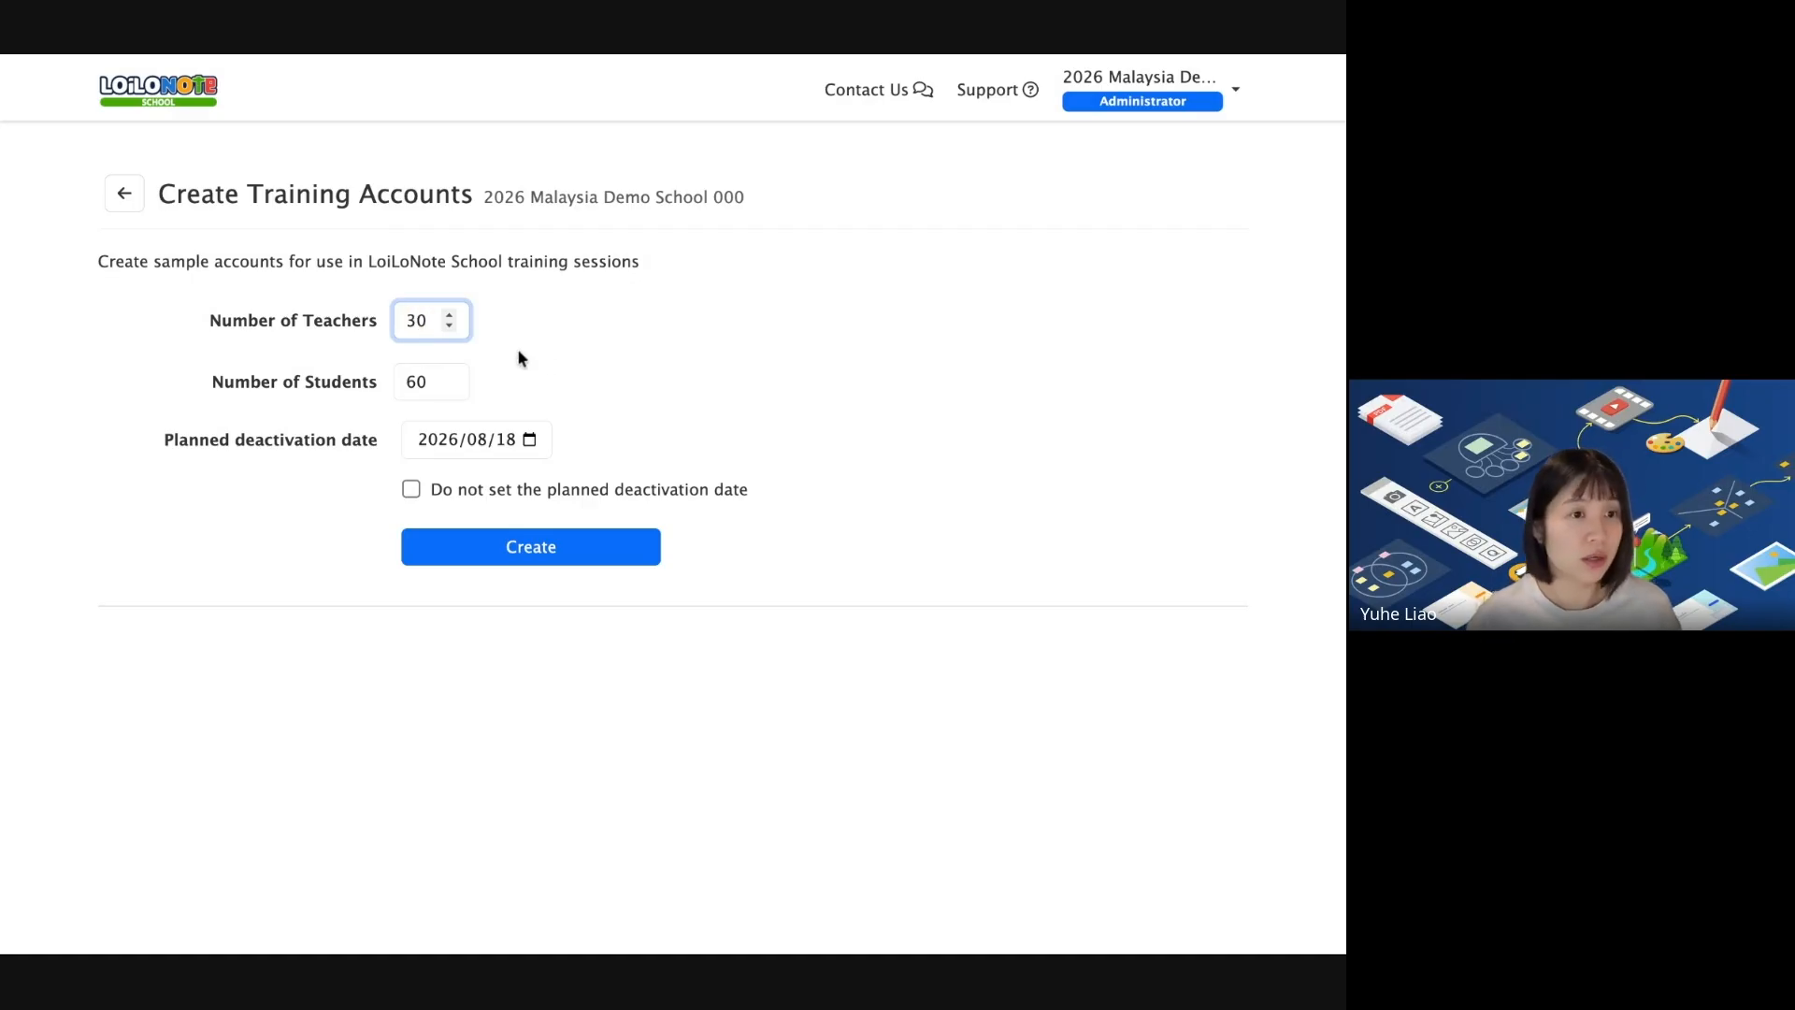
double_click(430, 380)
type("30")
left_click(1213, 446)
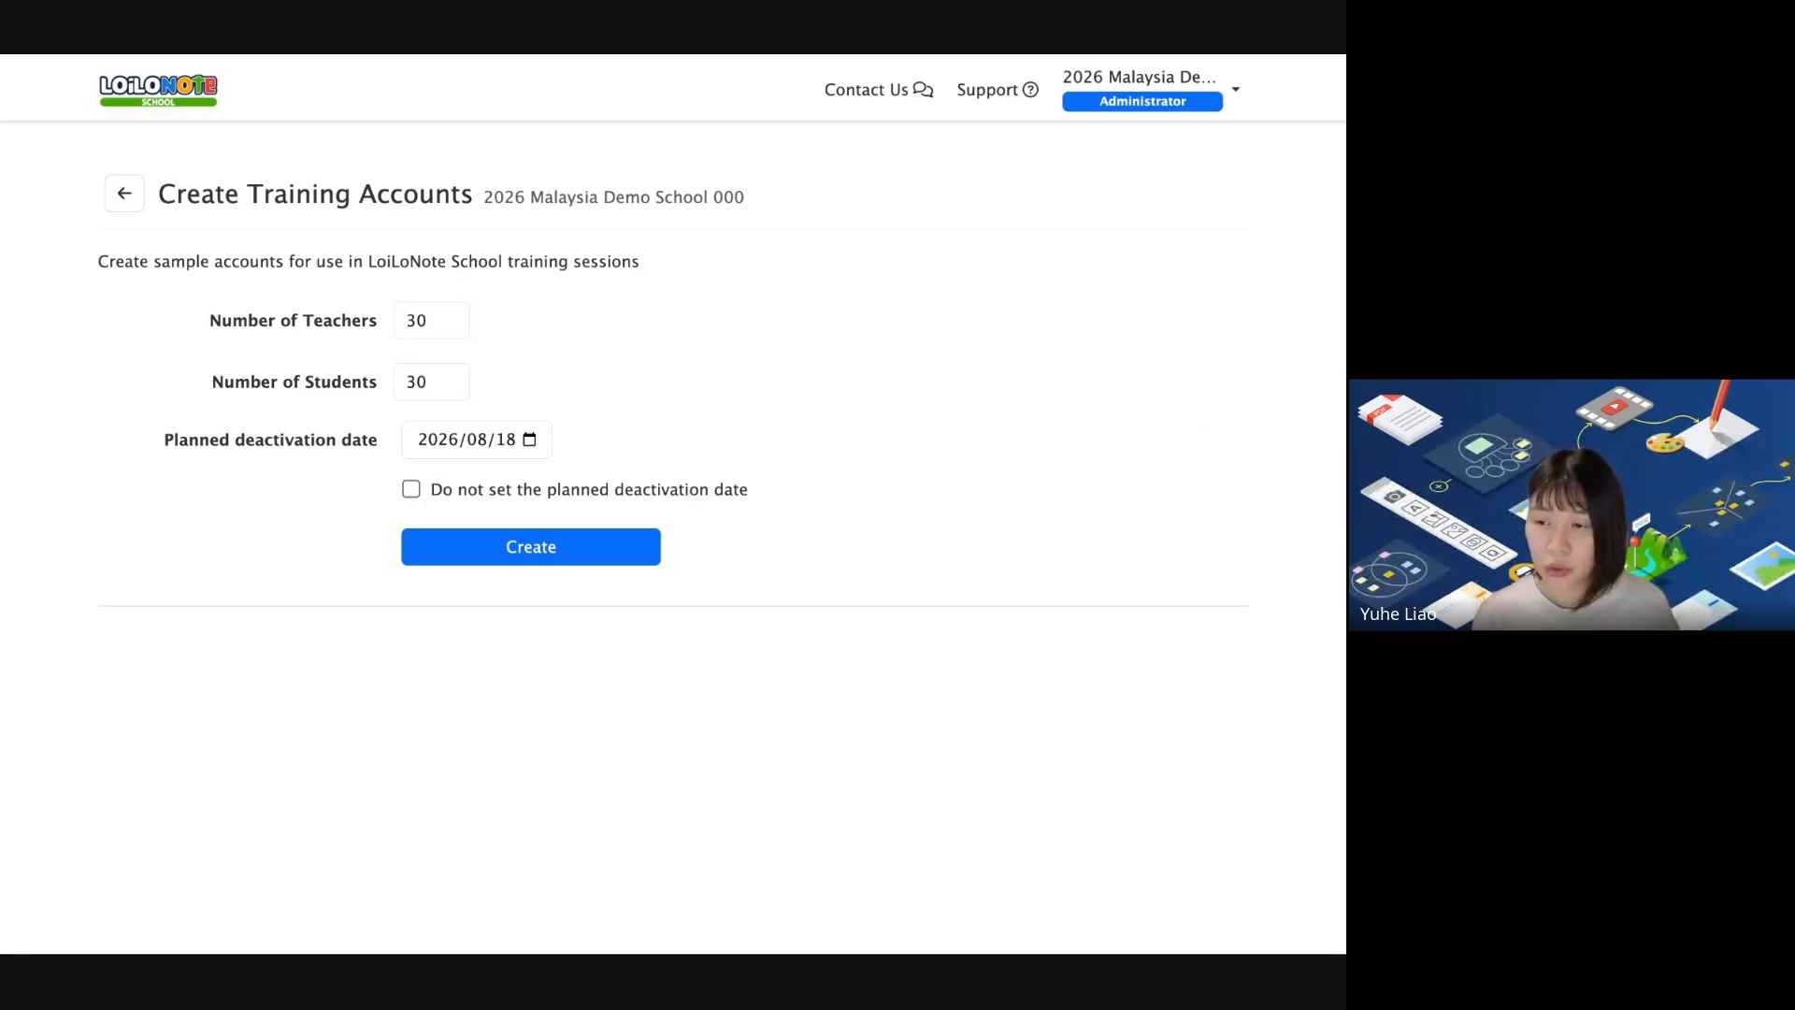
double_click(421, 321)
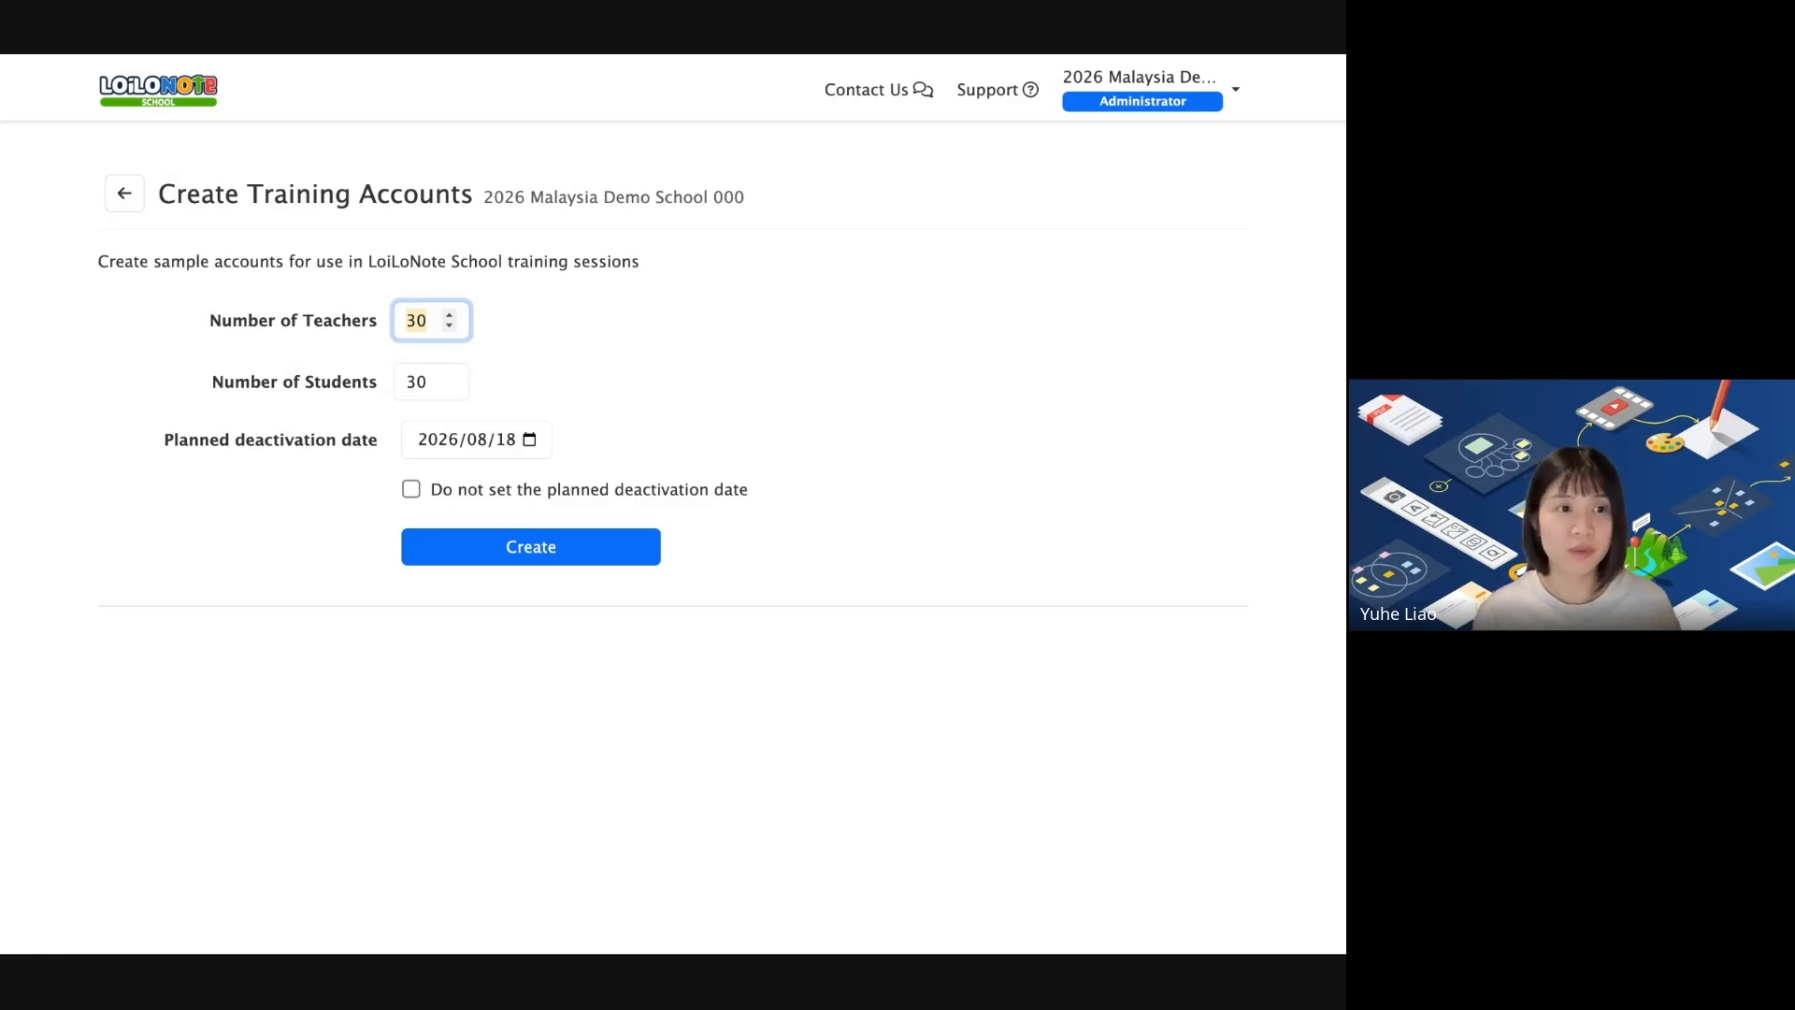
Keep the 2026/08/18 deactivation date and create the training accounts.
left_click_drag(161, 439, 377, 450)
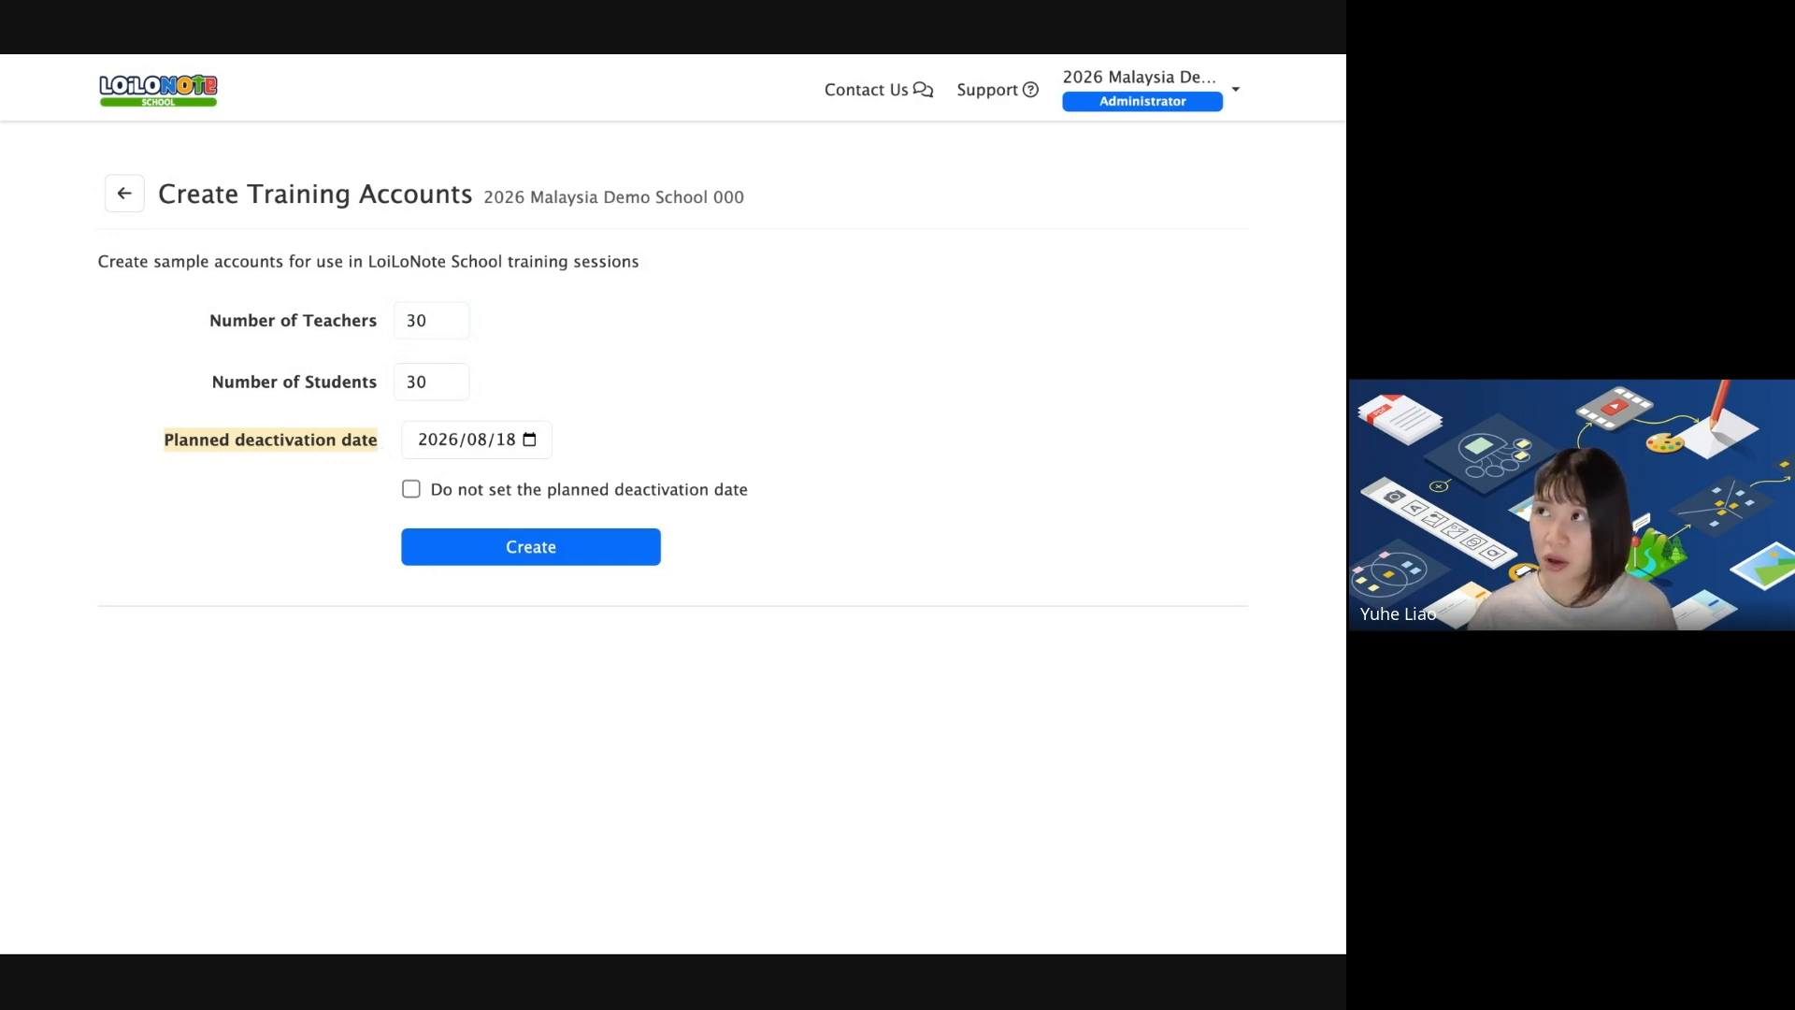
left_click(212, 451)
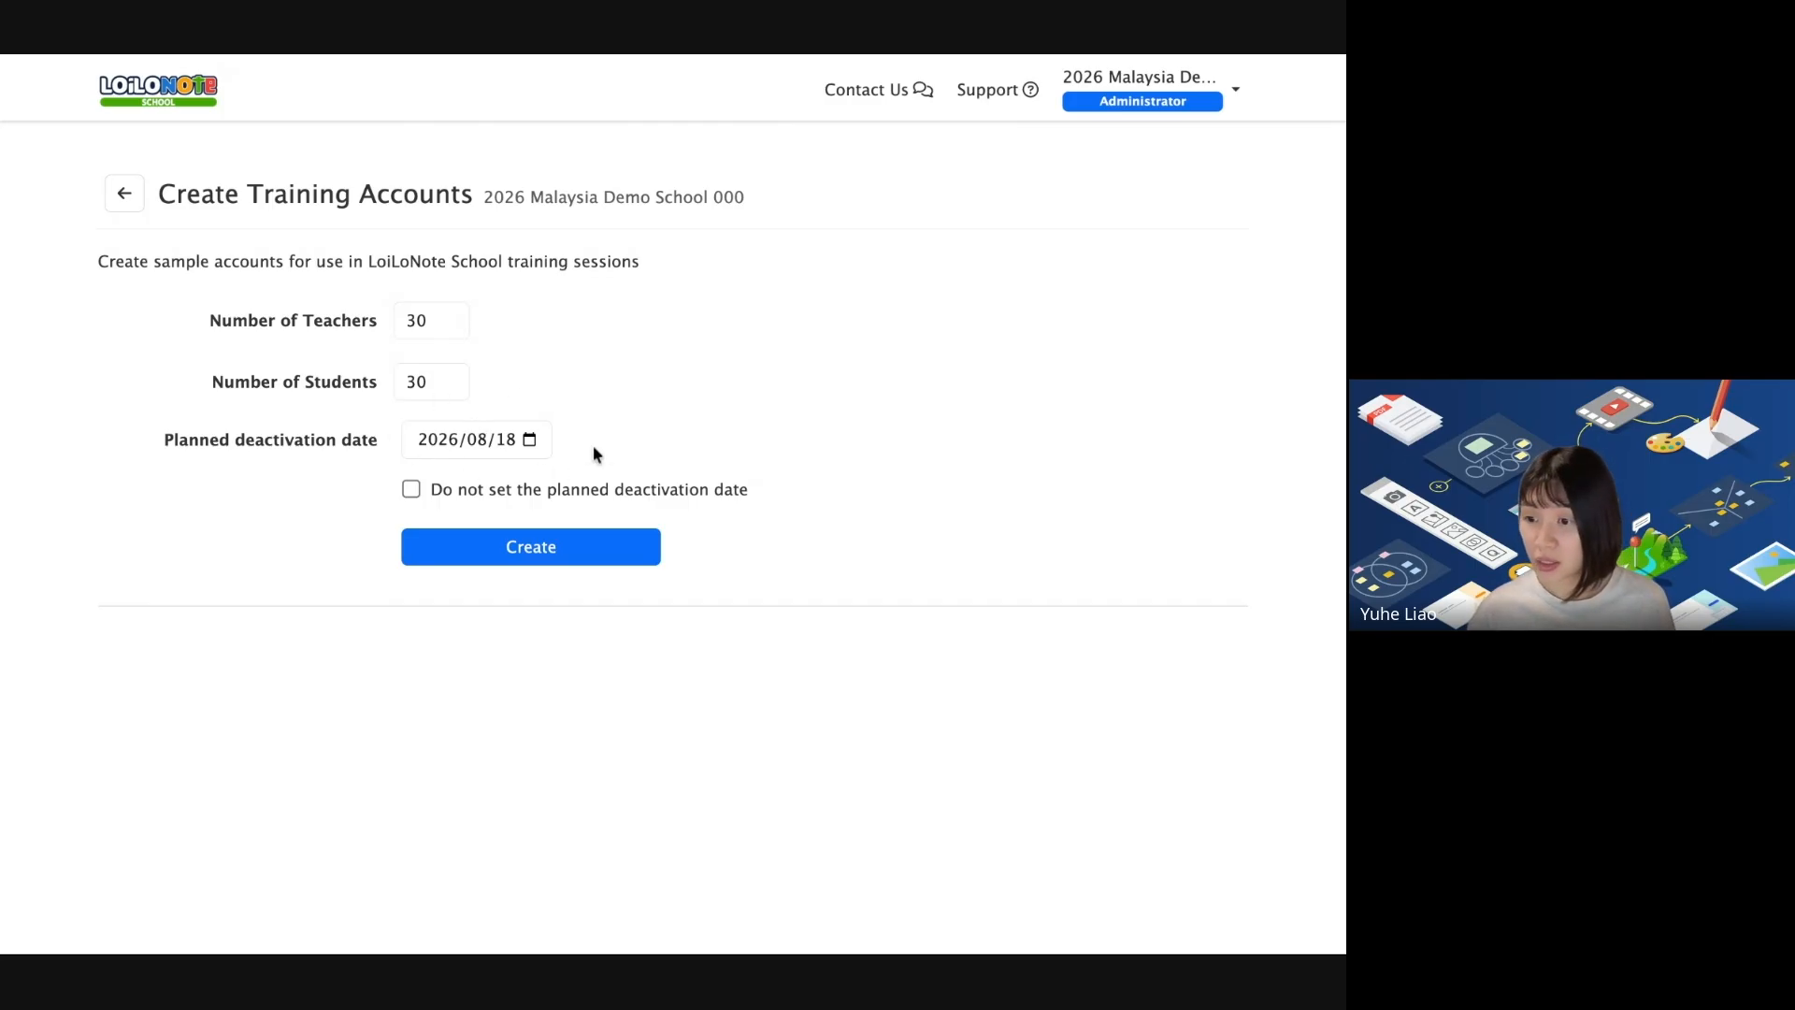
left_click(478, 439)
left_click(689, 456)
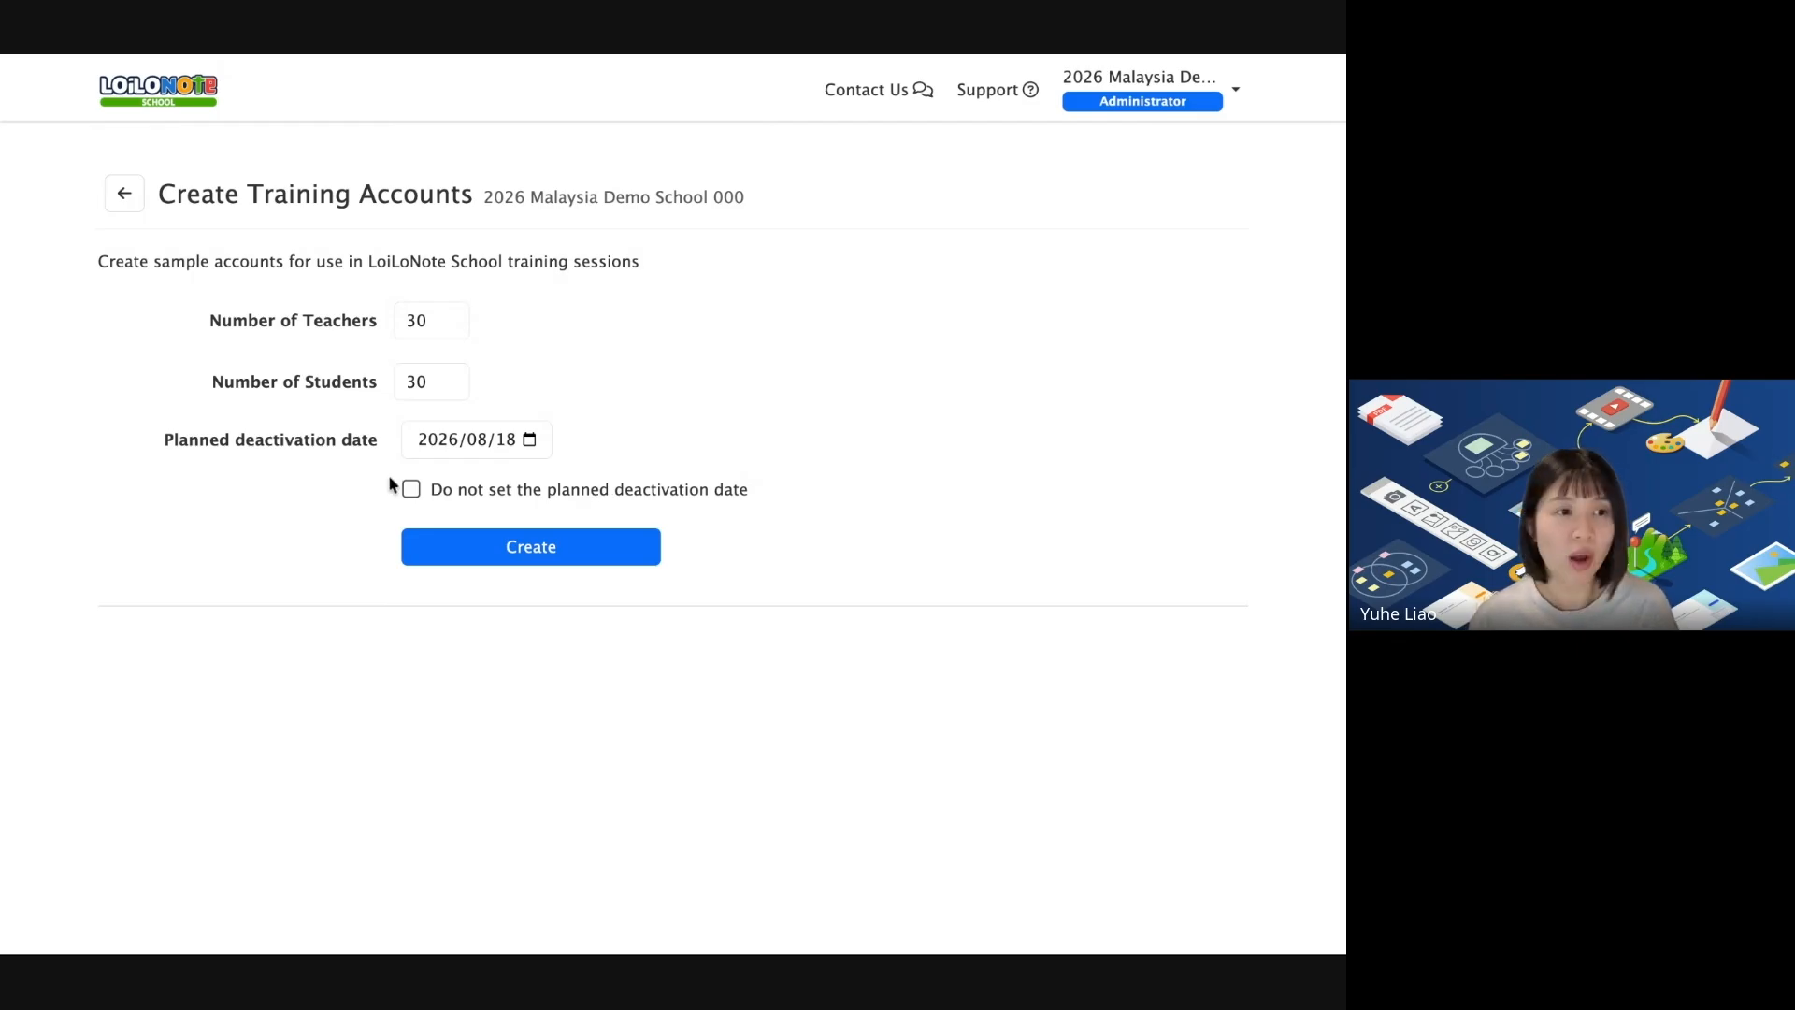
left_click_drag(165, 450, 355, 451)
left_click(833, 423)
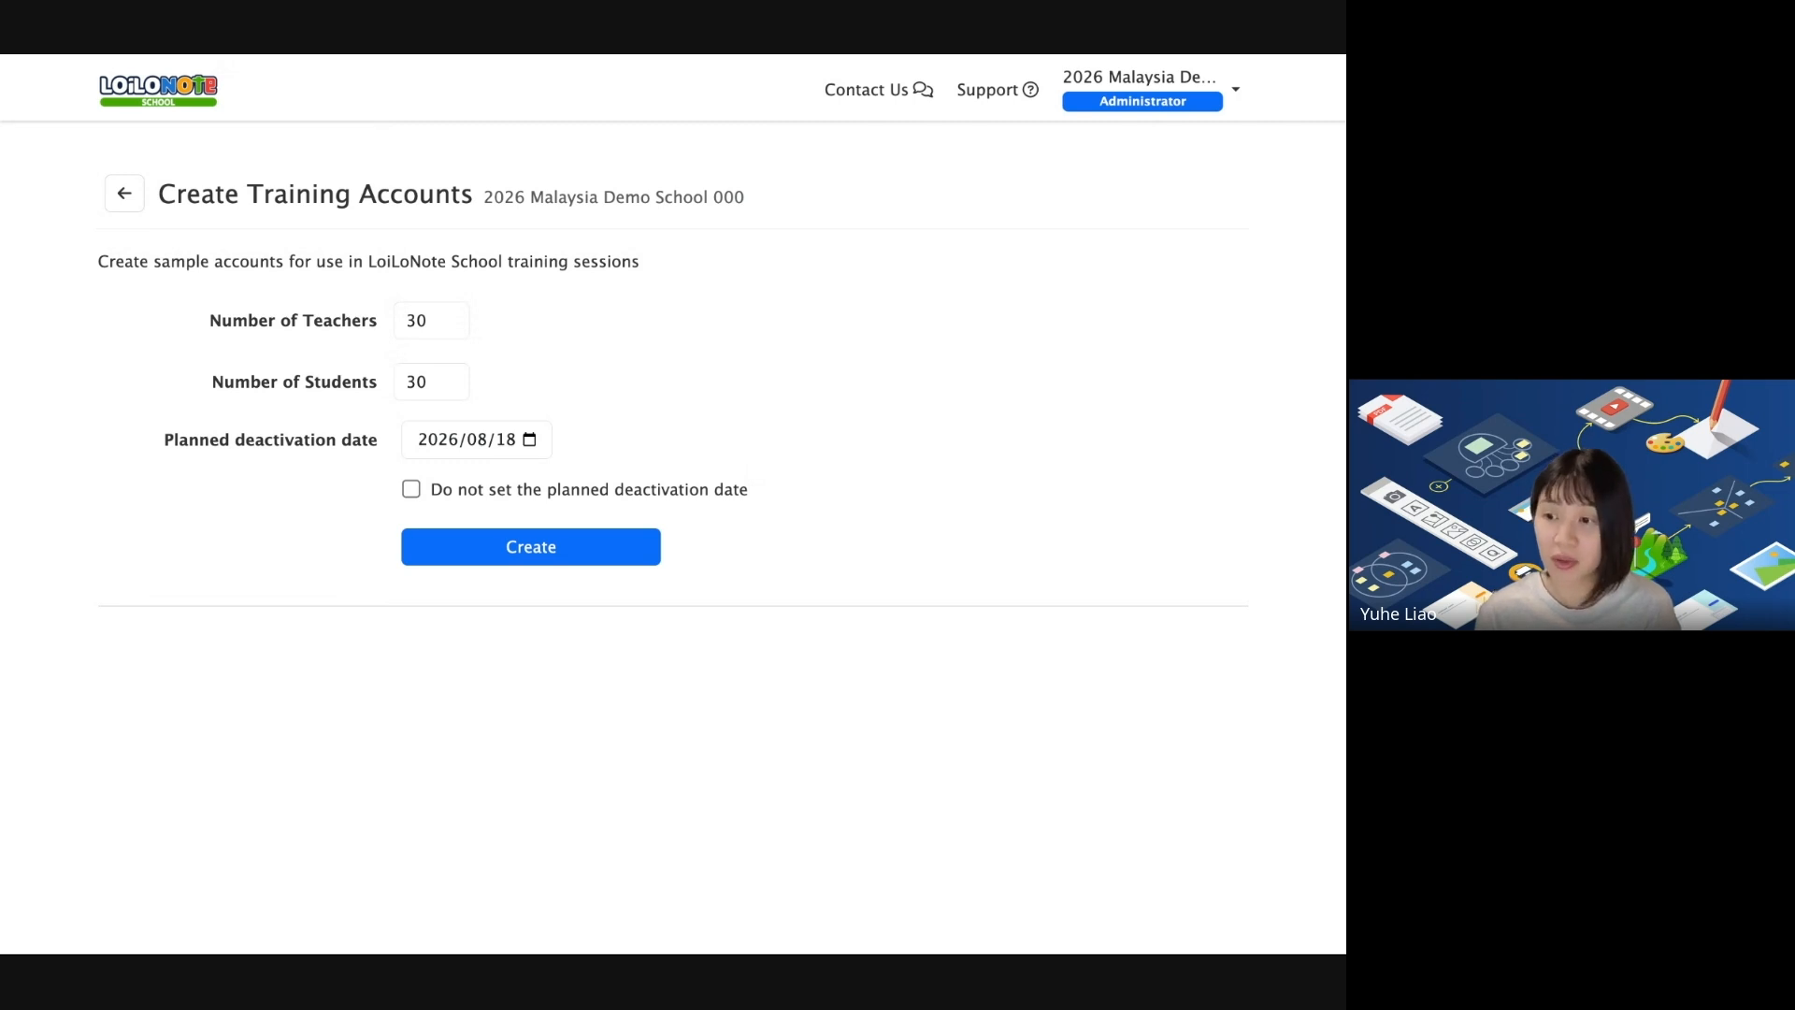
left_click(564, 552)
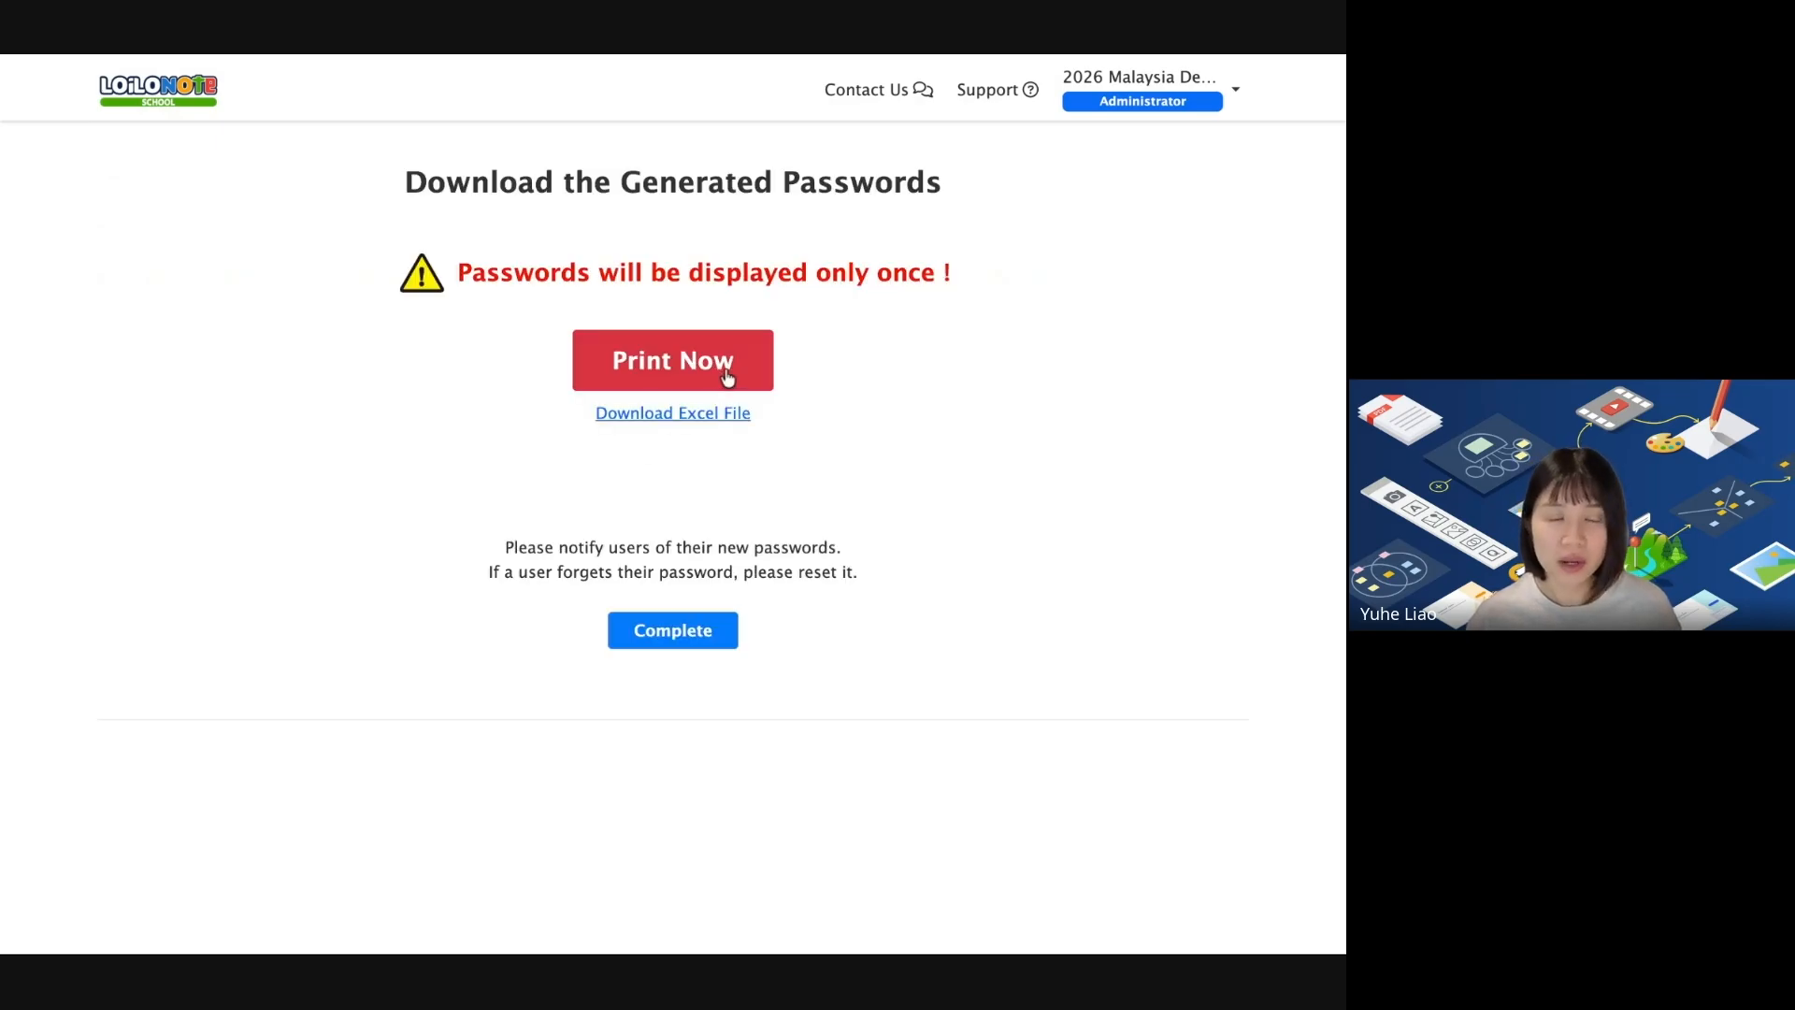
Finish account creation and browse the Teacher List's new 2607-Teacher0 to 2607-Teacher29 accounts.
left_click(682, 639)
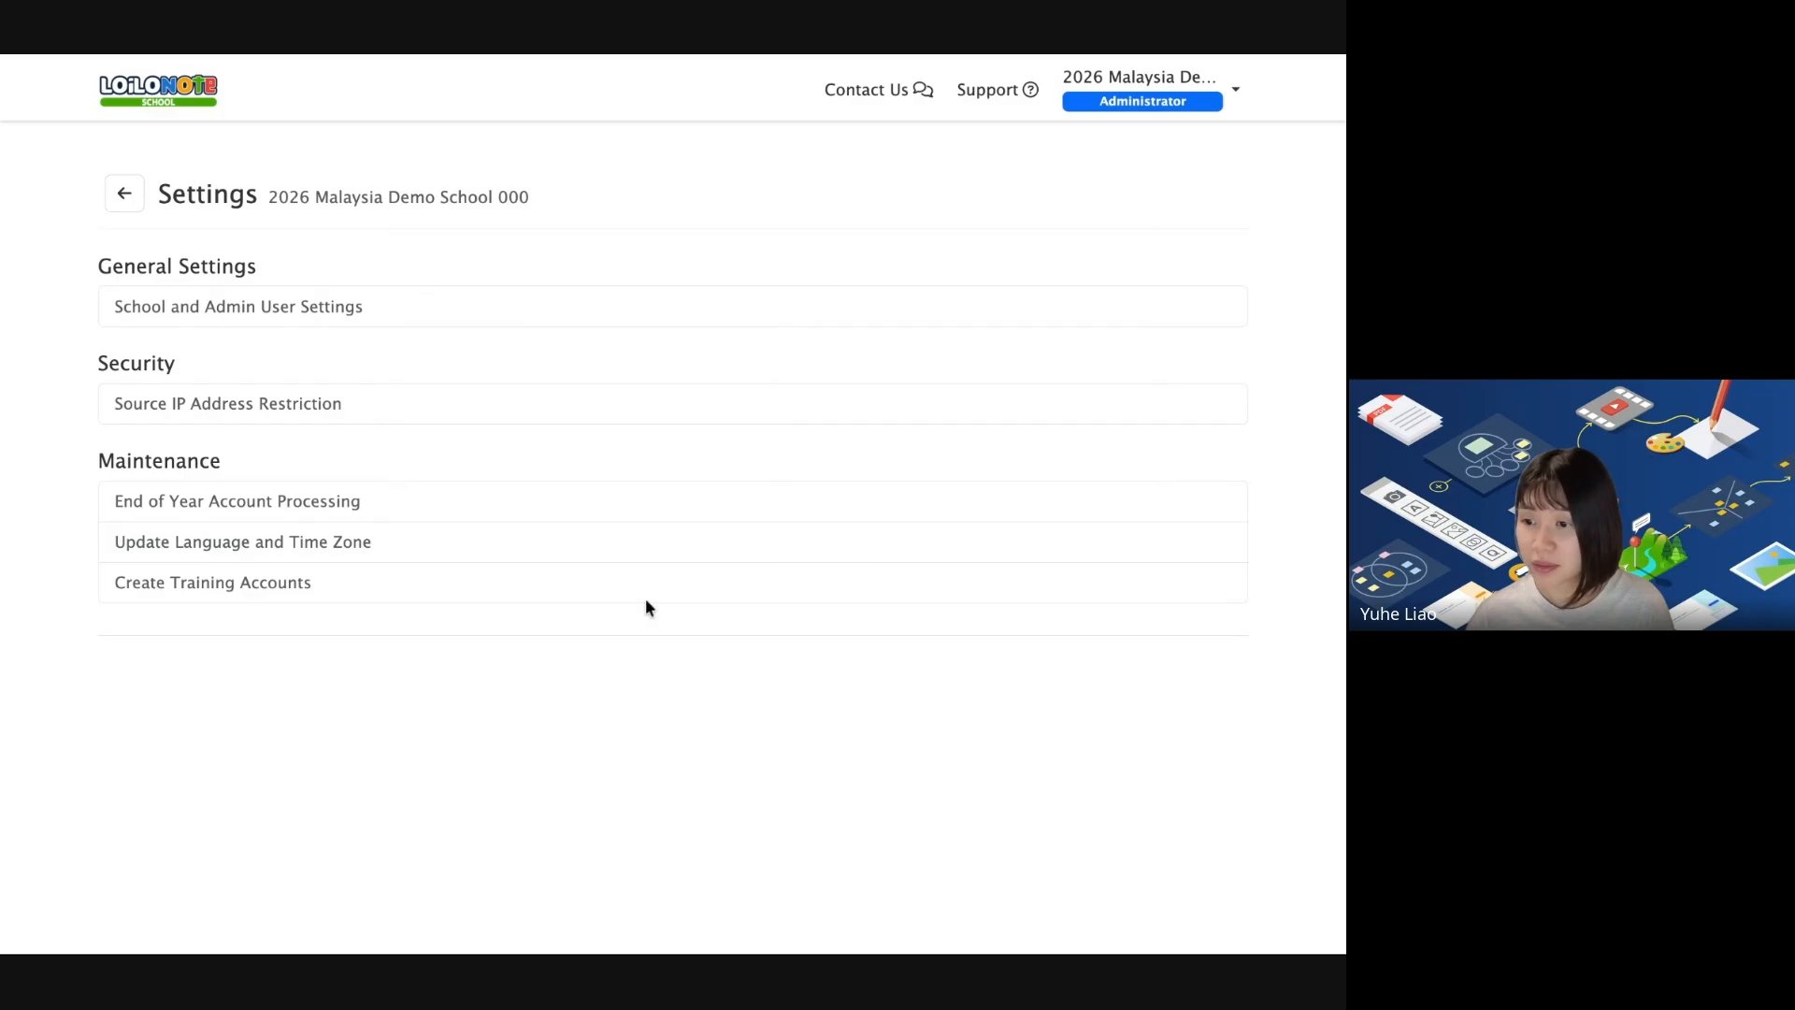
left_click(173, 95)
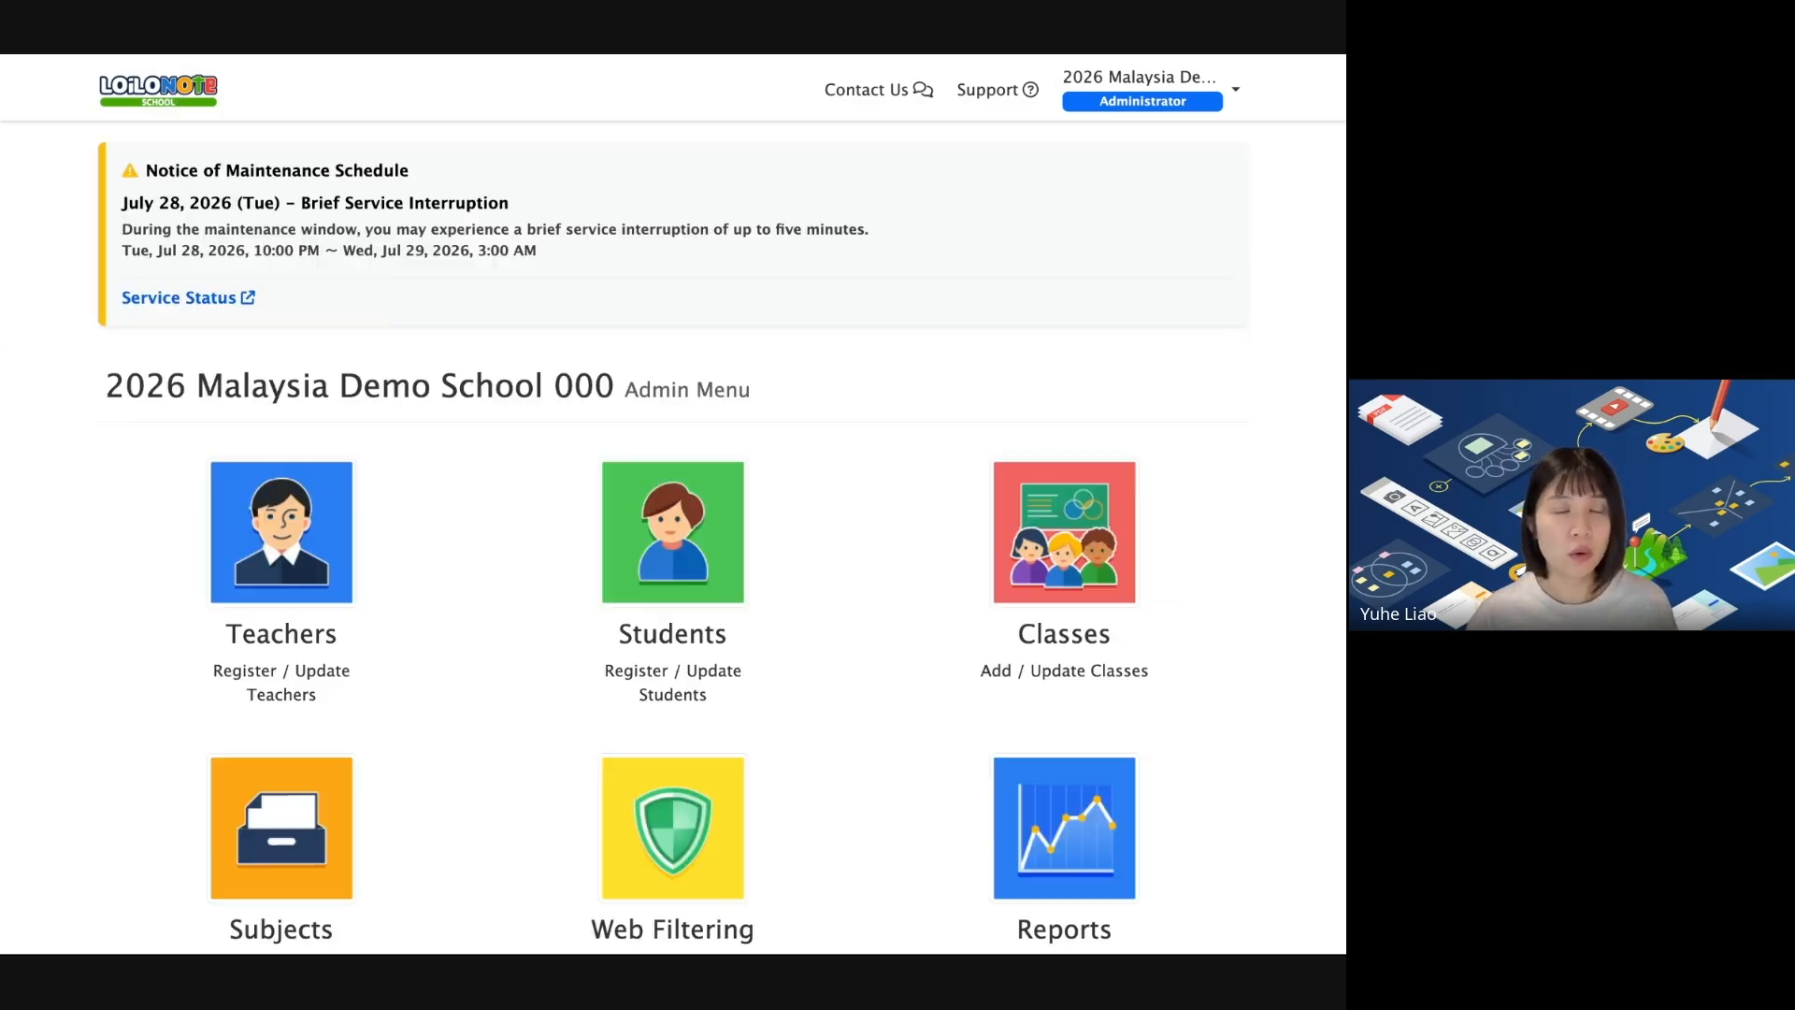
left_click(312, 493)
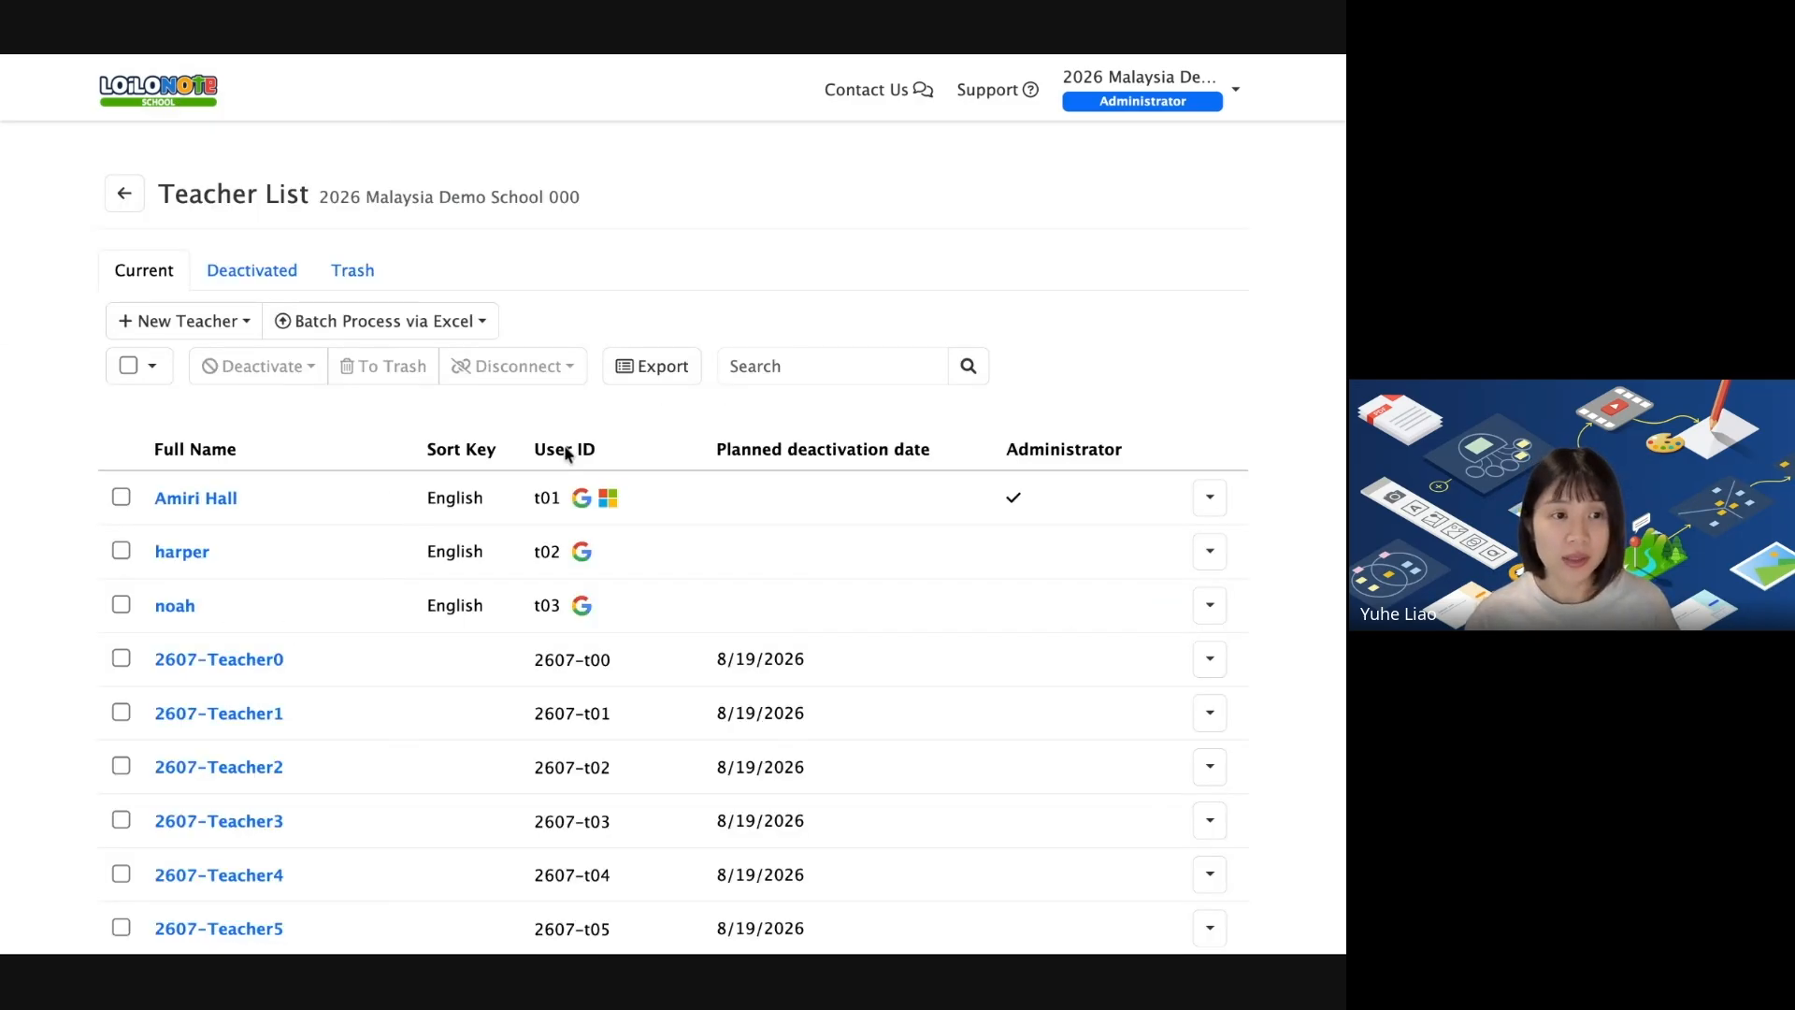
scroll(566, 453, "down", 15)
scroll(566, 453, "down", 1)
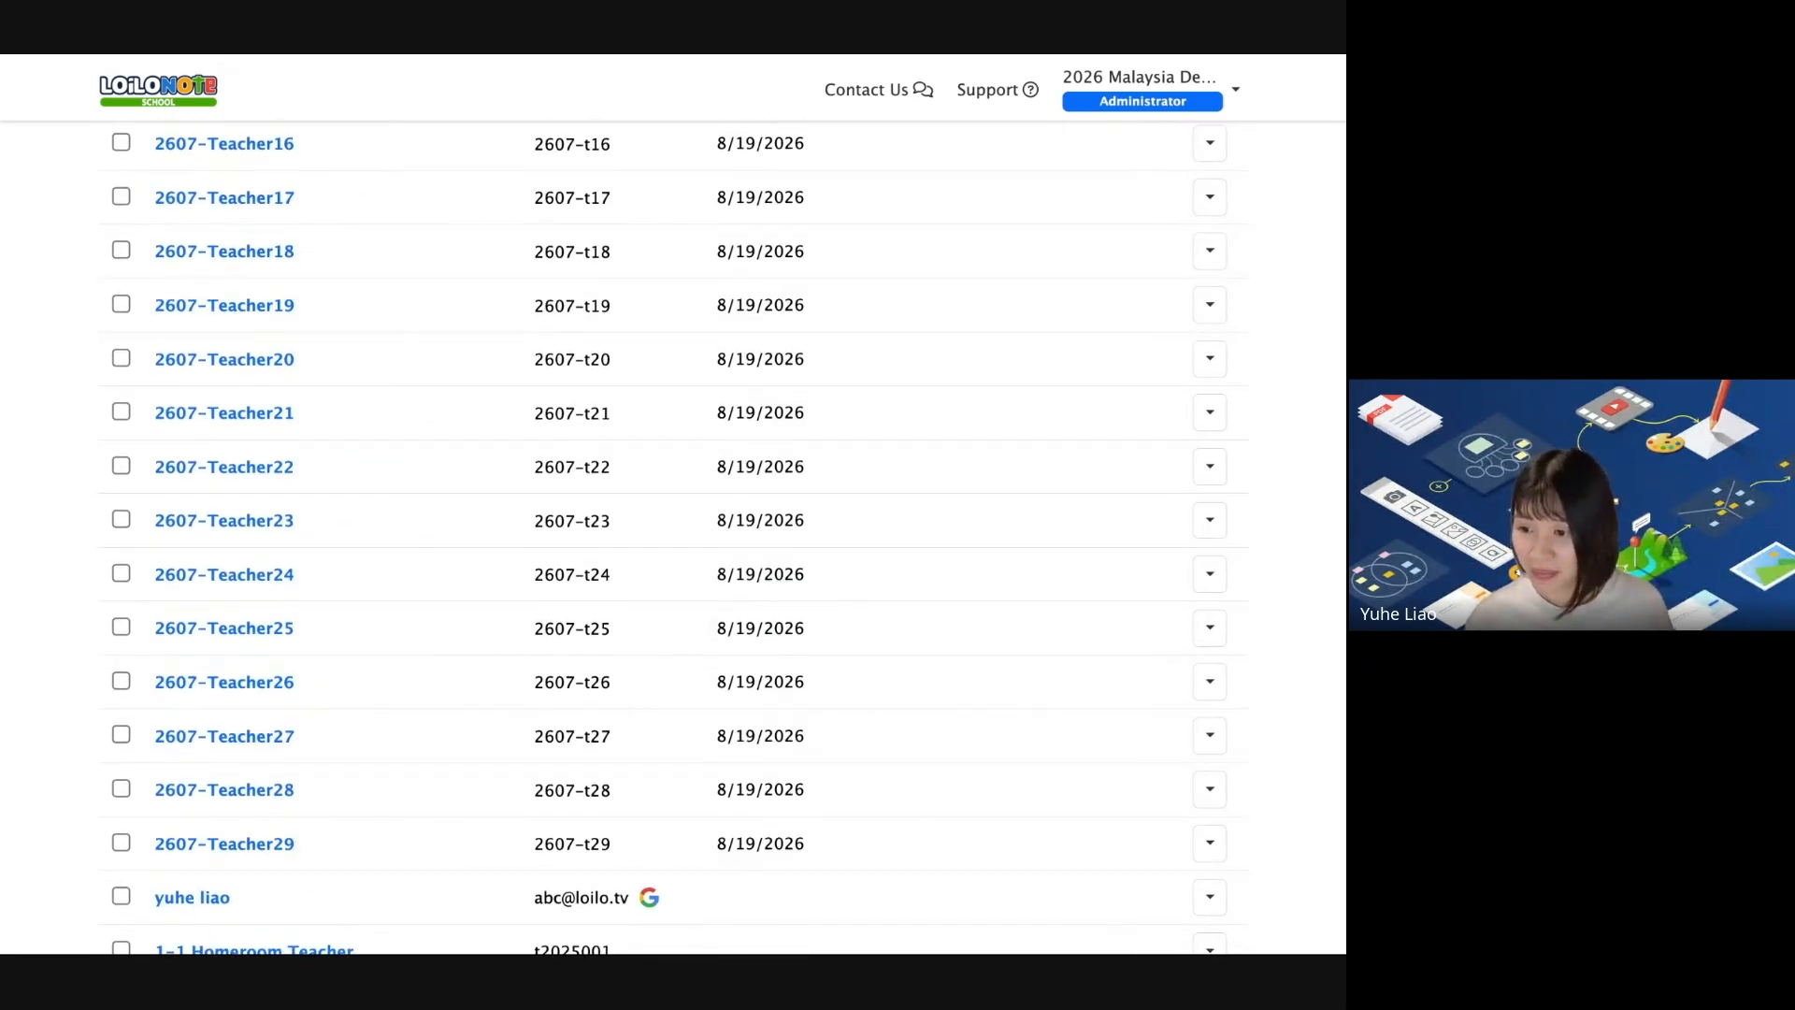
scroll(873, 721, "down", 2)
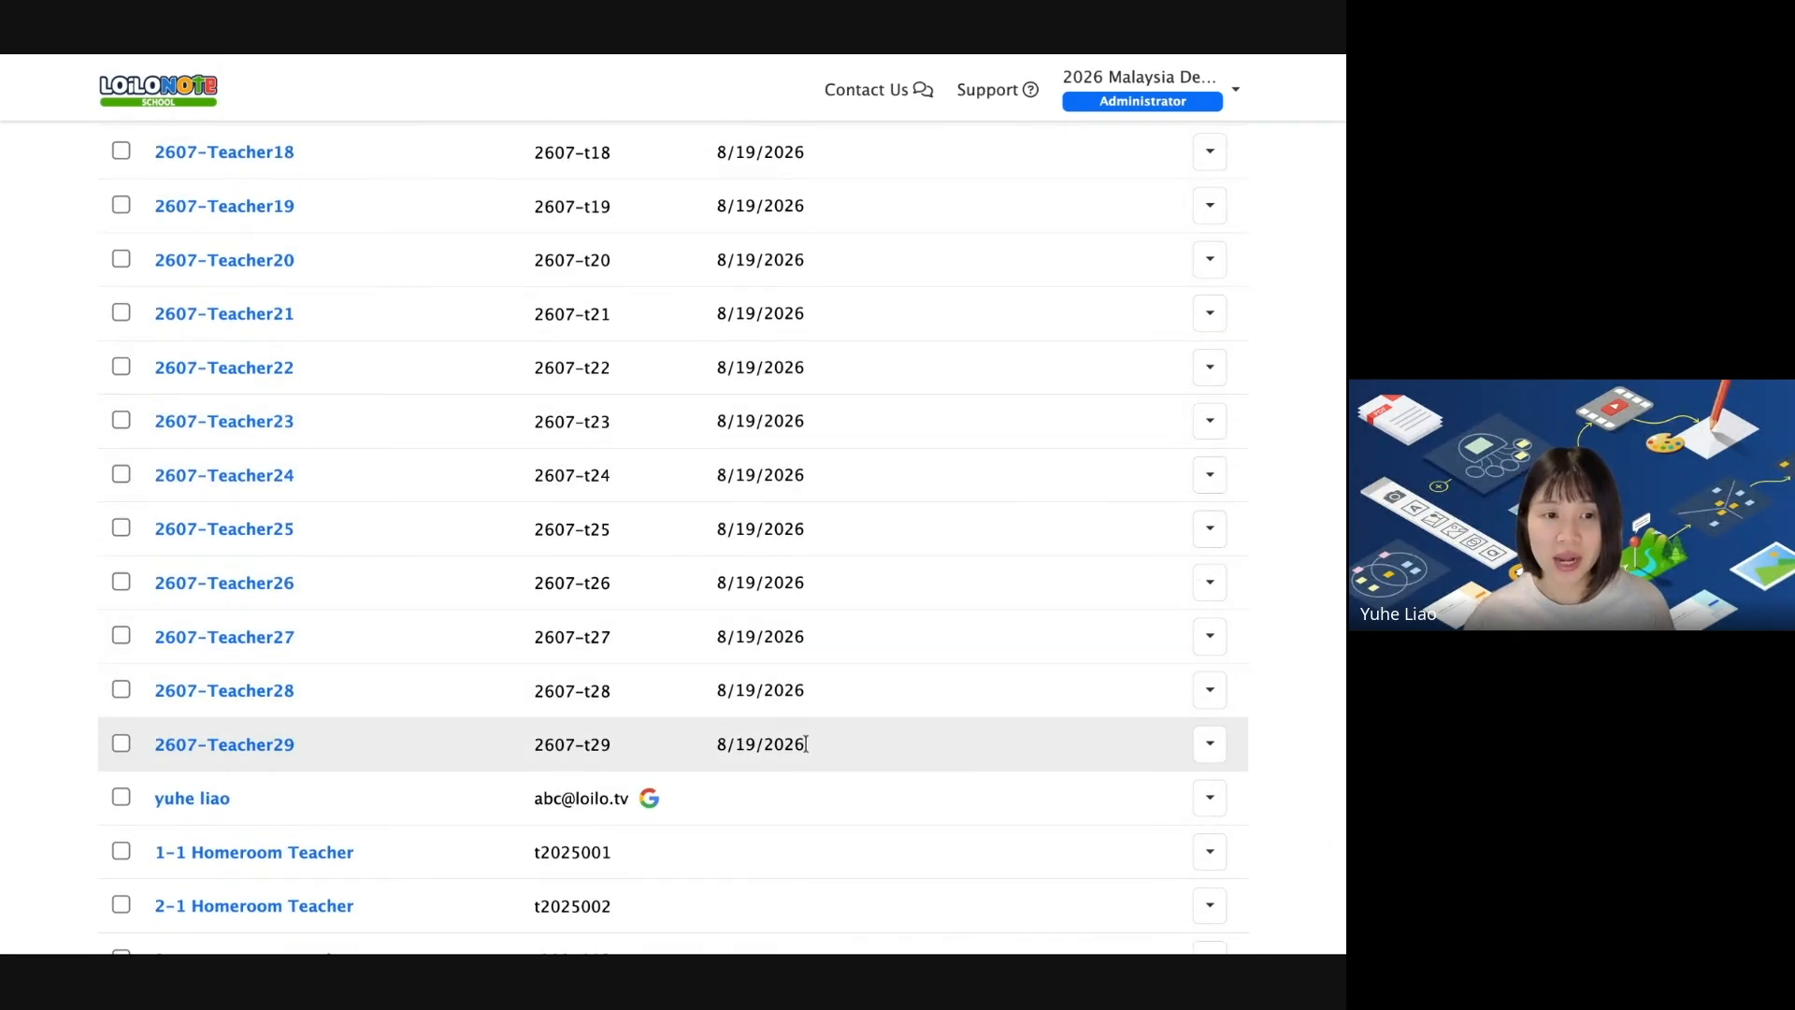
scroll(806, 423, "up", 18)
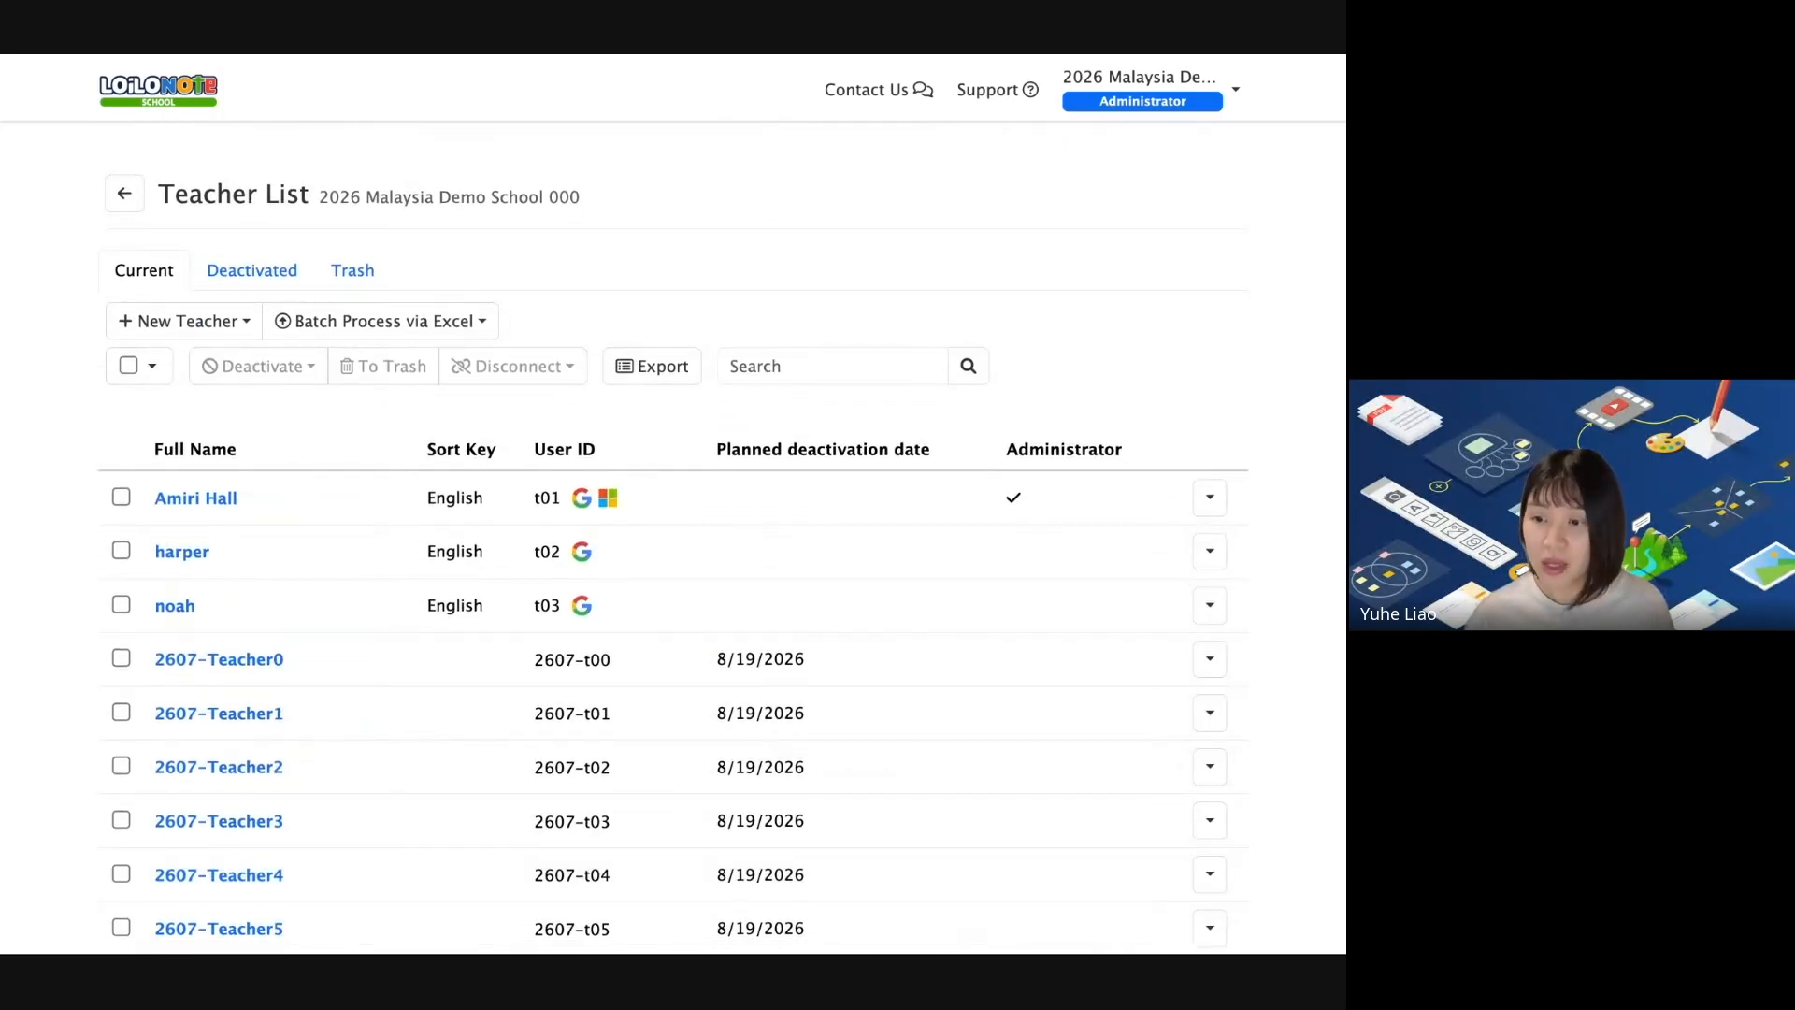
scroll(673, 417, "down", 3)
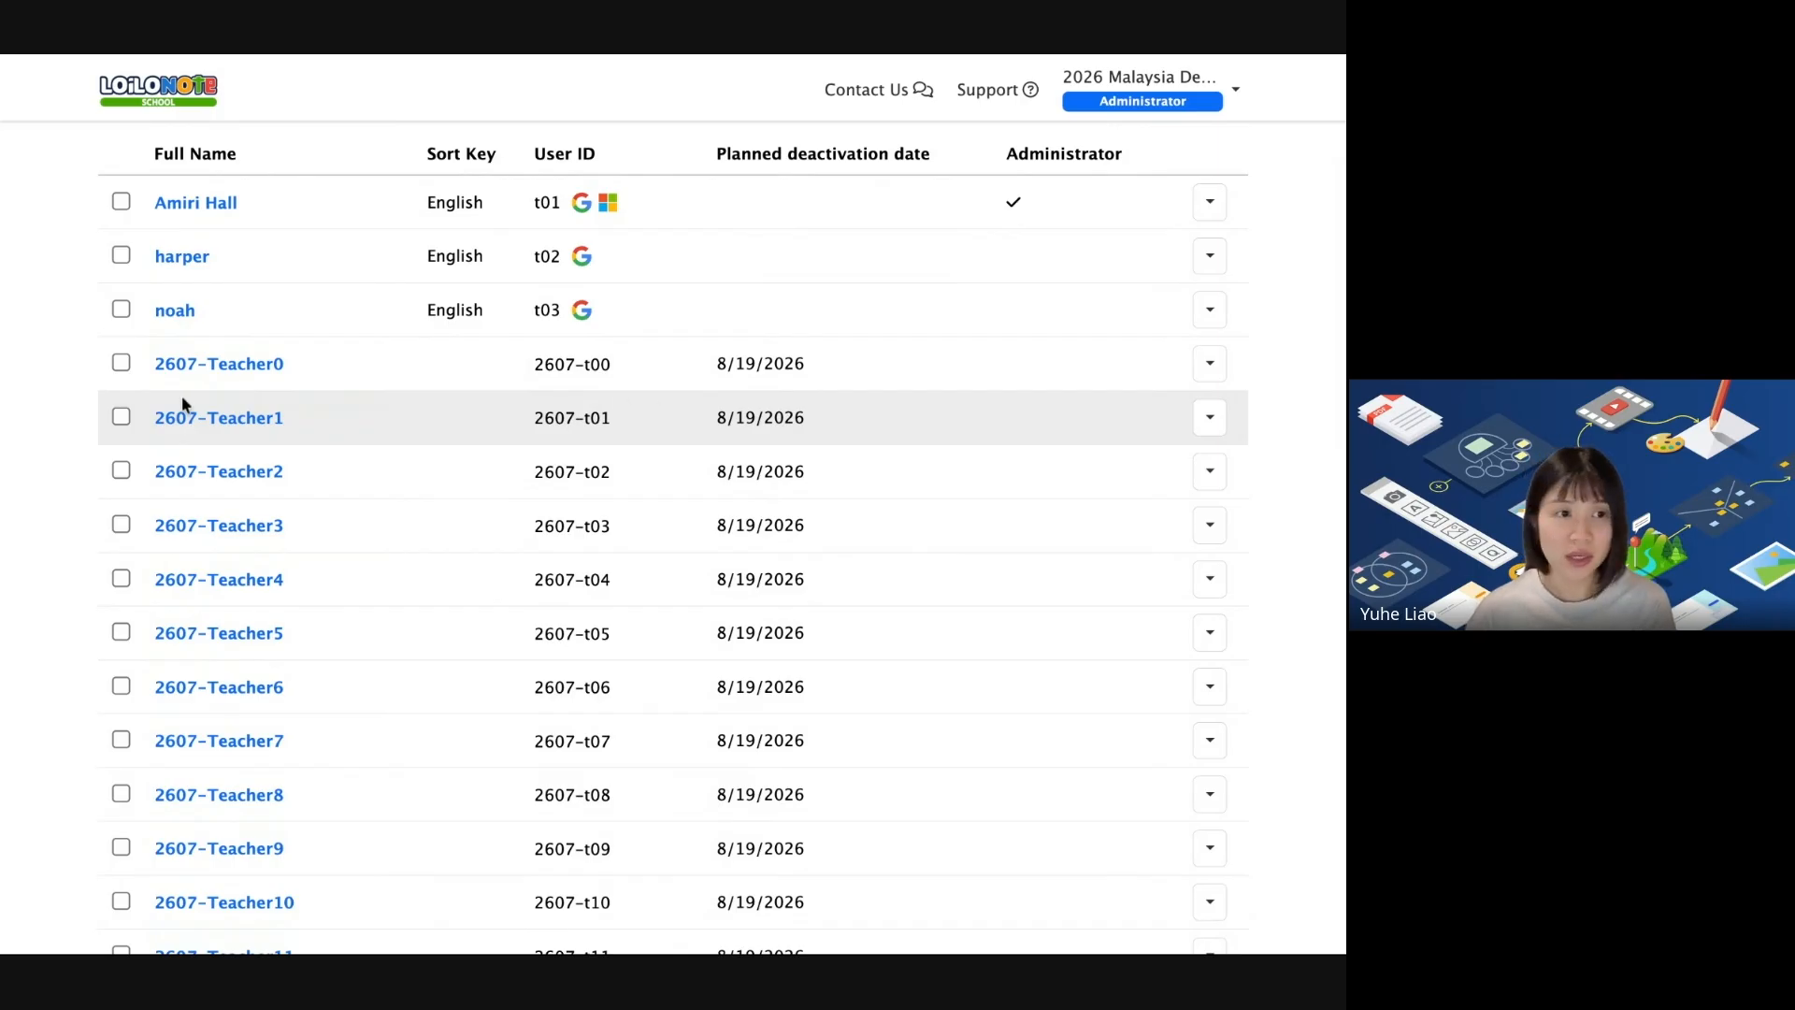
Select 2607-Teacher0, then view the empty Deactivated teachers tab.
left_click(122, 364)
scroll(708, 402, "up", 3)
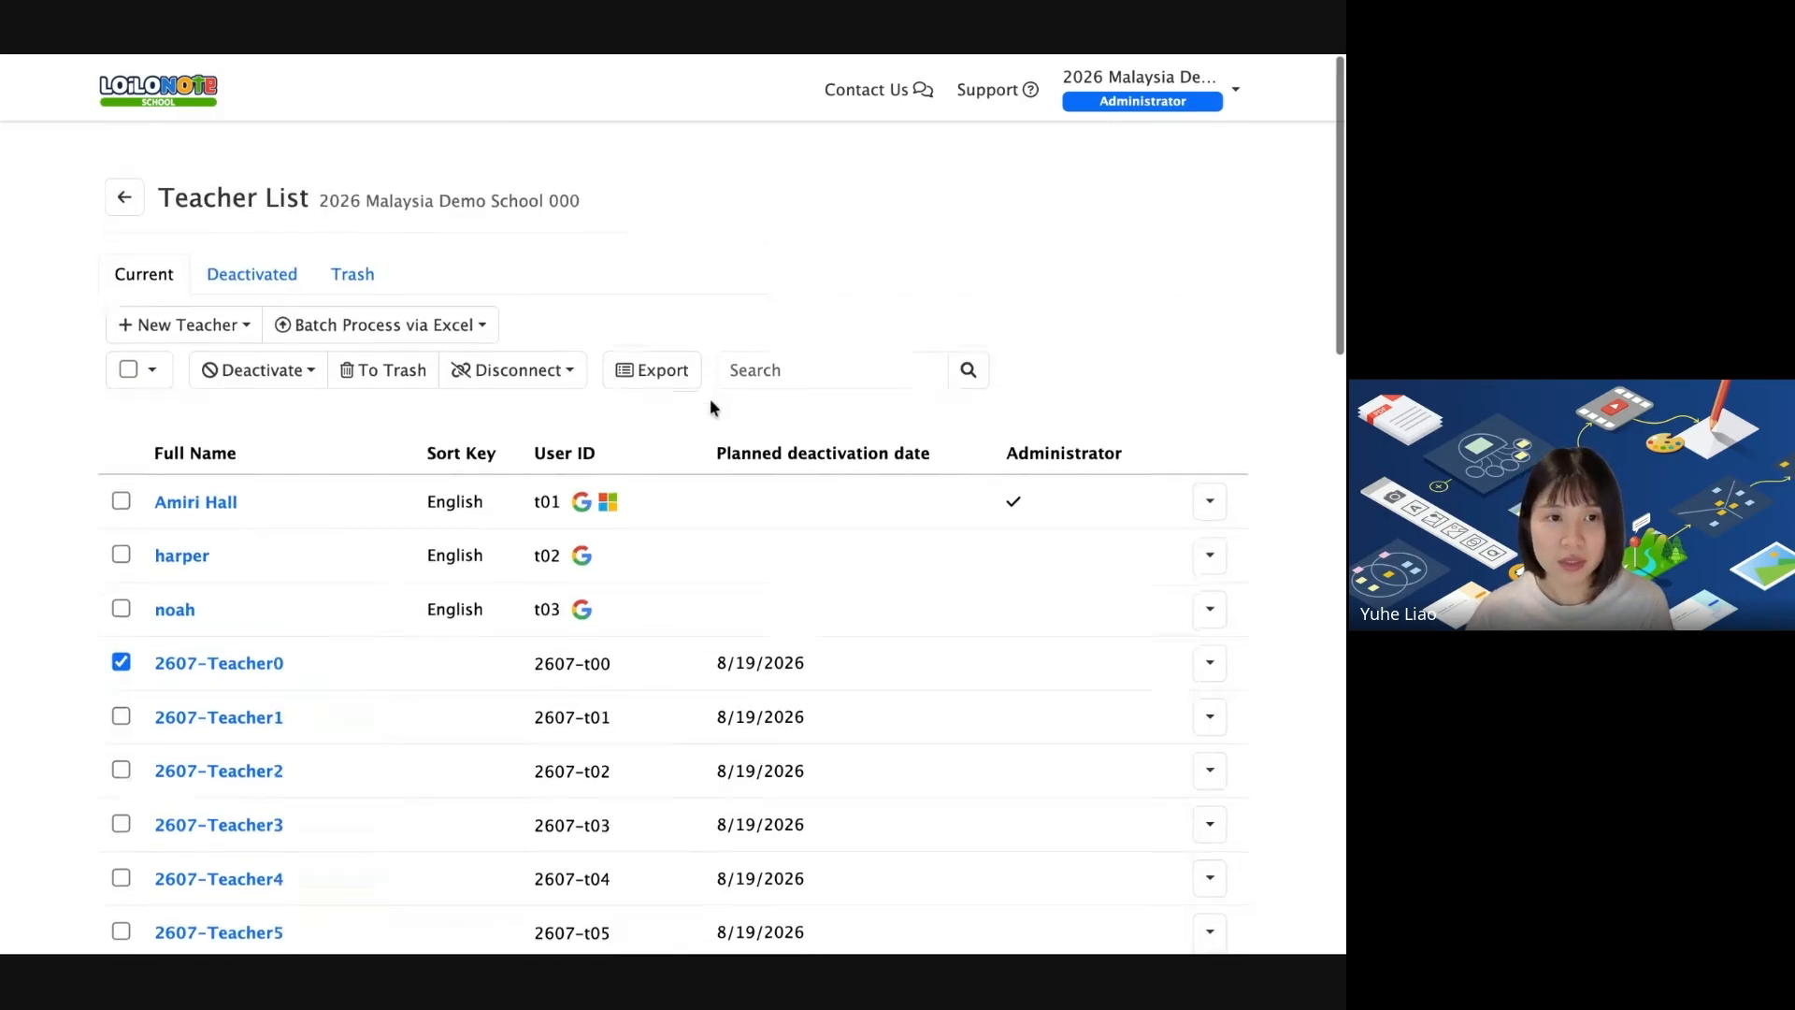
left_click(266, 276)
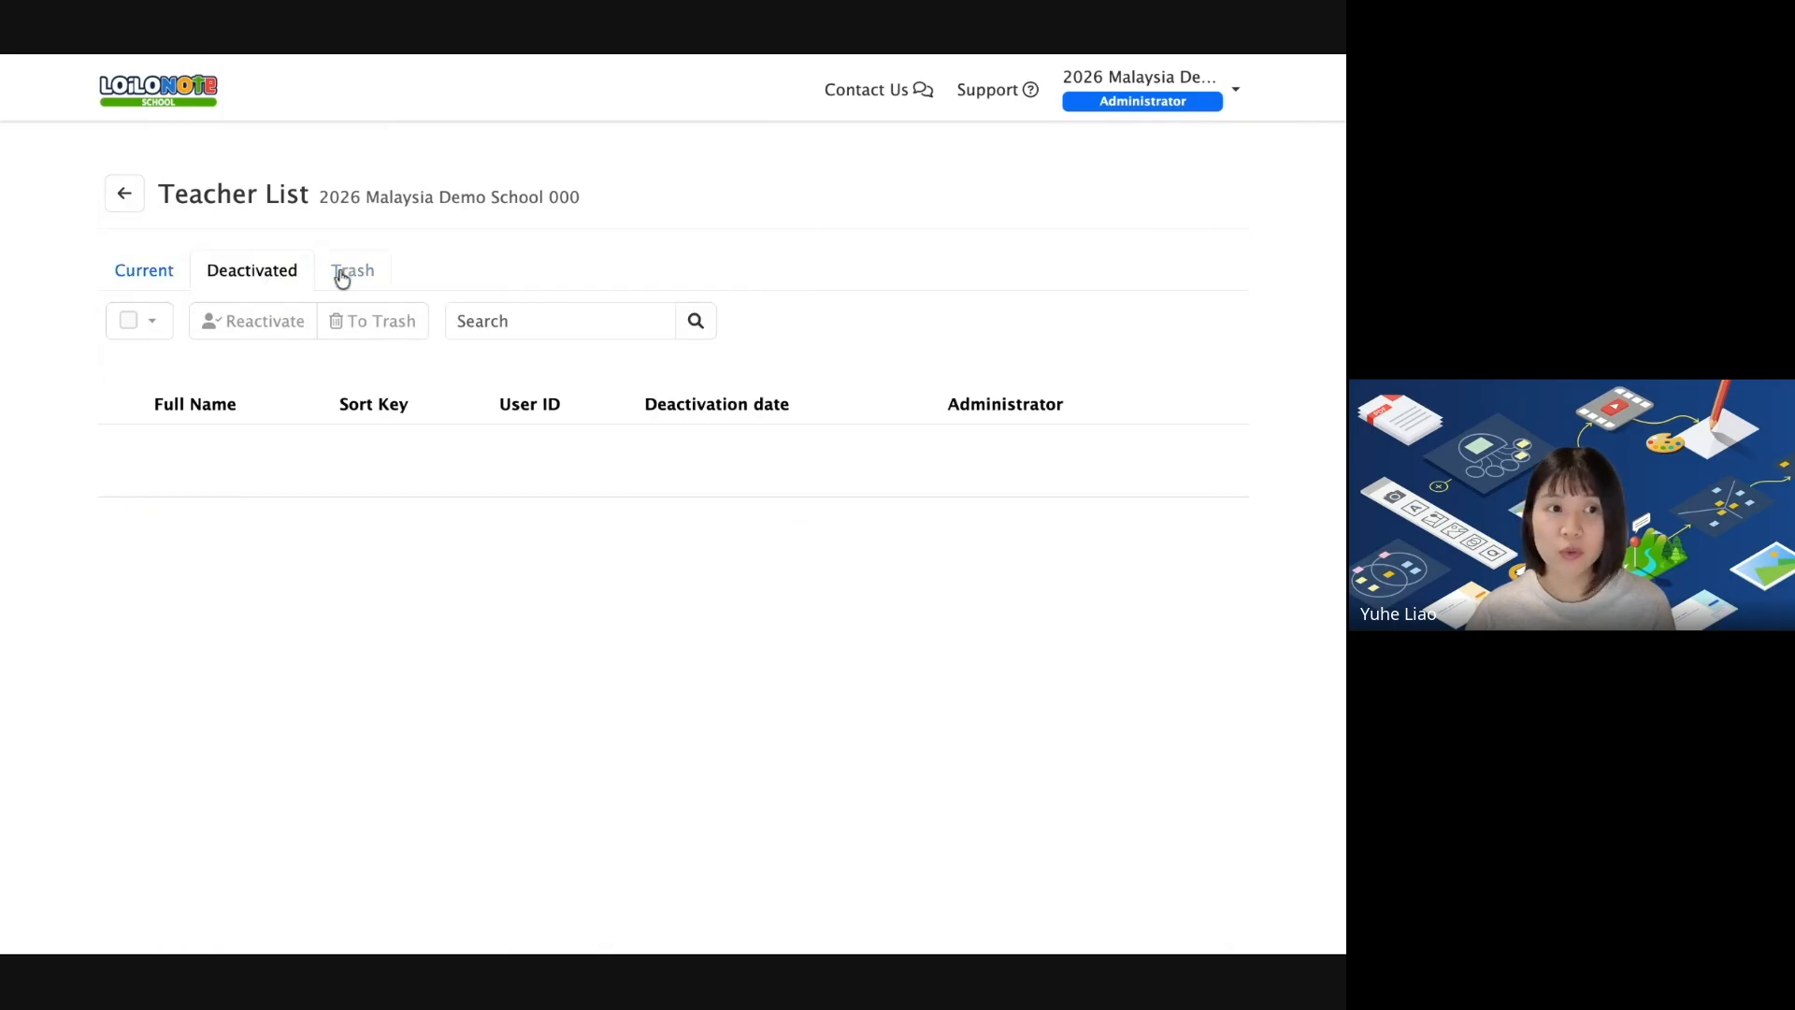